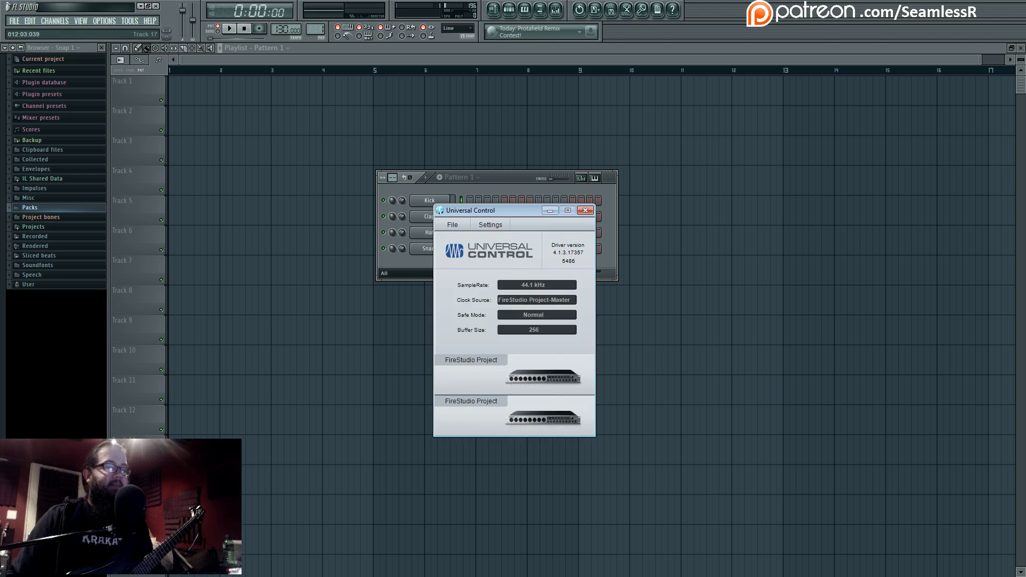
Lower the Daw 1 and Daw 2 faders to 3.9 in the first FireStudio Project's mixer and close Universal Control
click(525, 359)
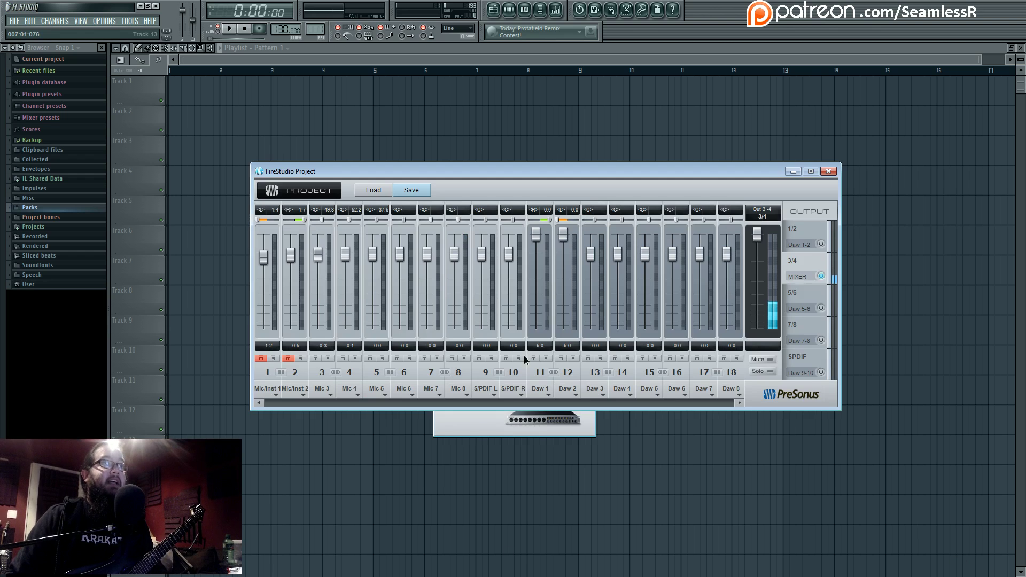
drag(566, 235, 537, 246)
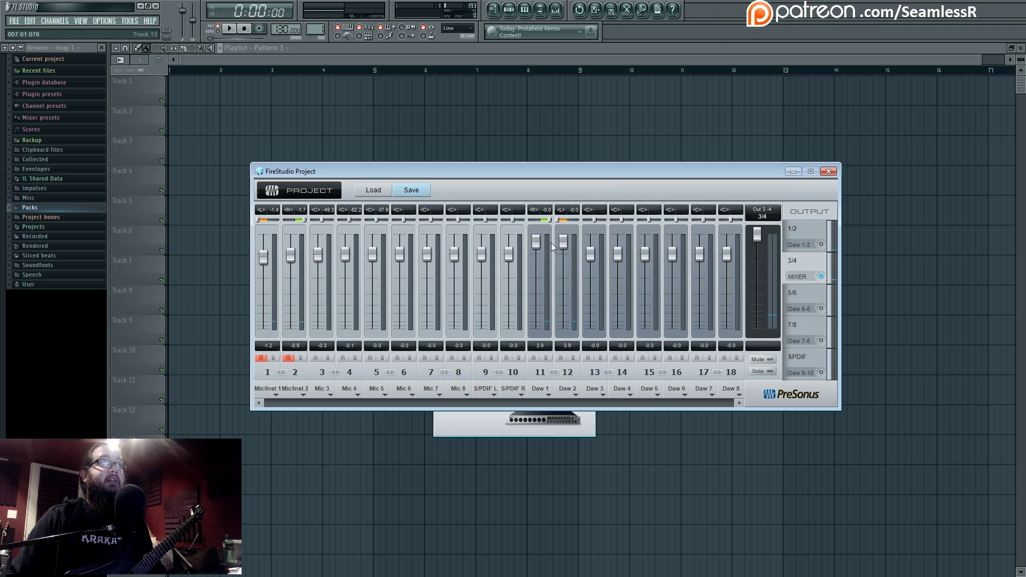
click(793, 171)
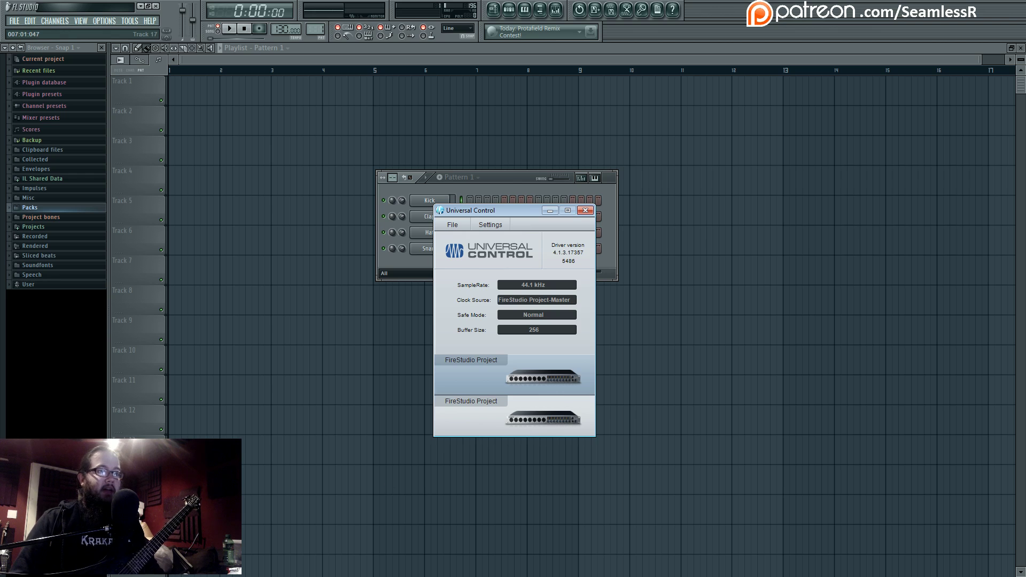
click(586, 210)
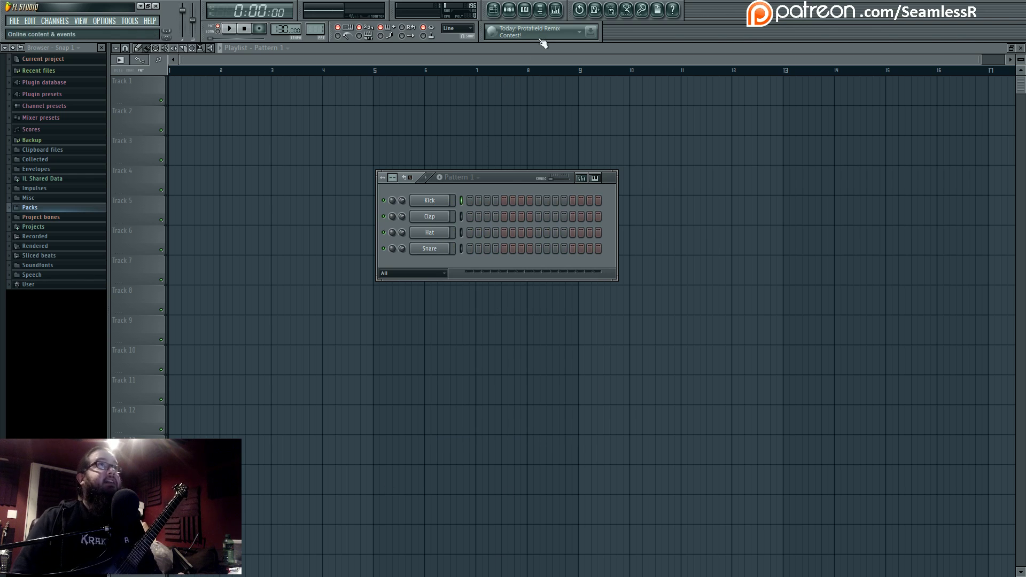
Bring up the mixer and inspect the Fruity Limiter on the Master track, closing it when finished
click(556, 9)
click(316, 163)
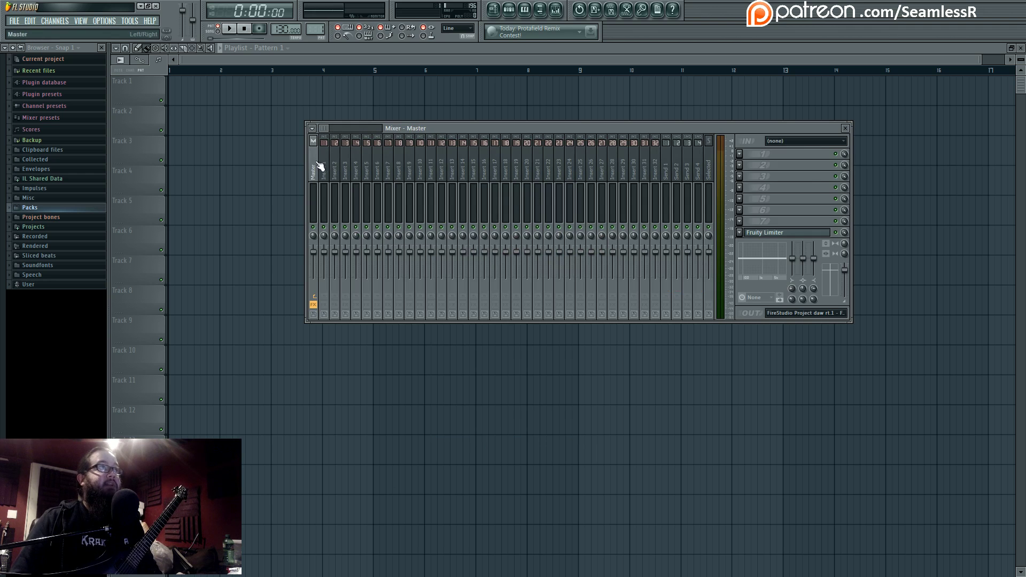
click(818, 234)
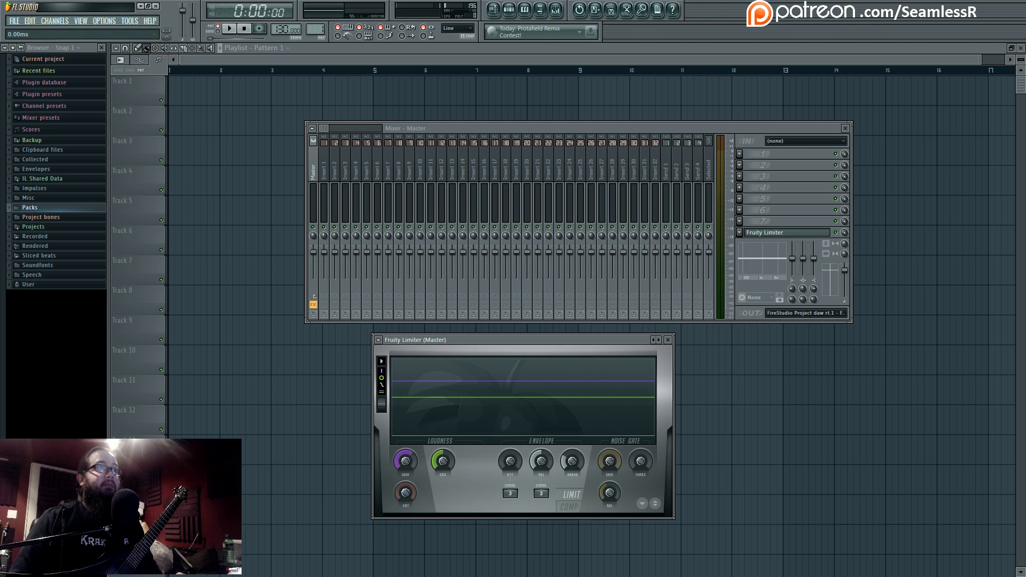
click(668, 340)
Set Insert 1's audio input to FireStudio Project Mic 2 and load Guitar Rig 4 into its first effect slot
click(323, 170)
click(806, 141)
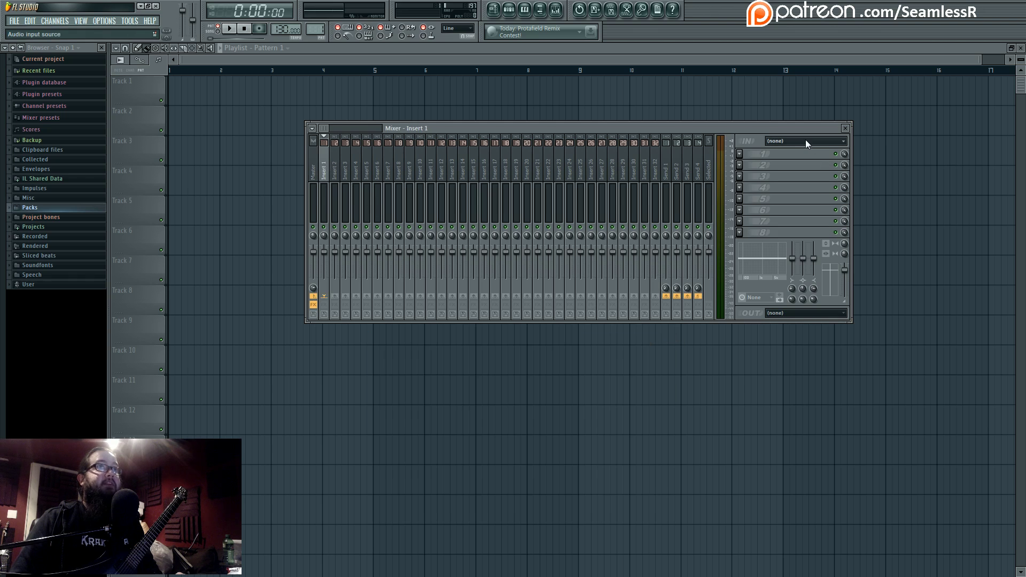
click(855, 385)
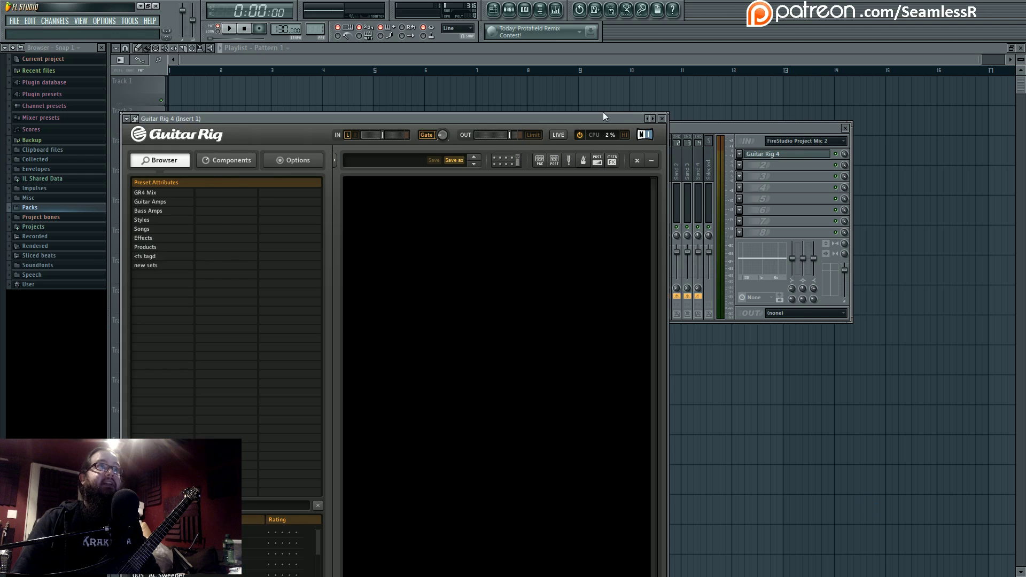
Remove the tuner from Guitar Rig's rack and move Guitar Rig 4 down to effect slot 7 of Insert 1
drag(603, 112, 688, 131)
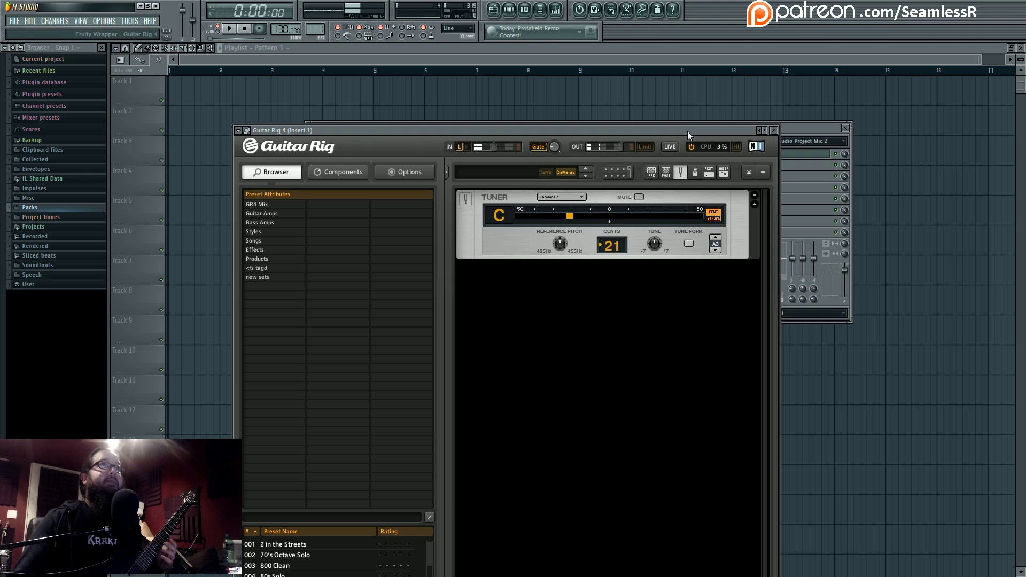
click(752, 173)
click(806, 169)
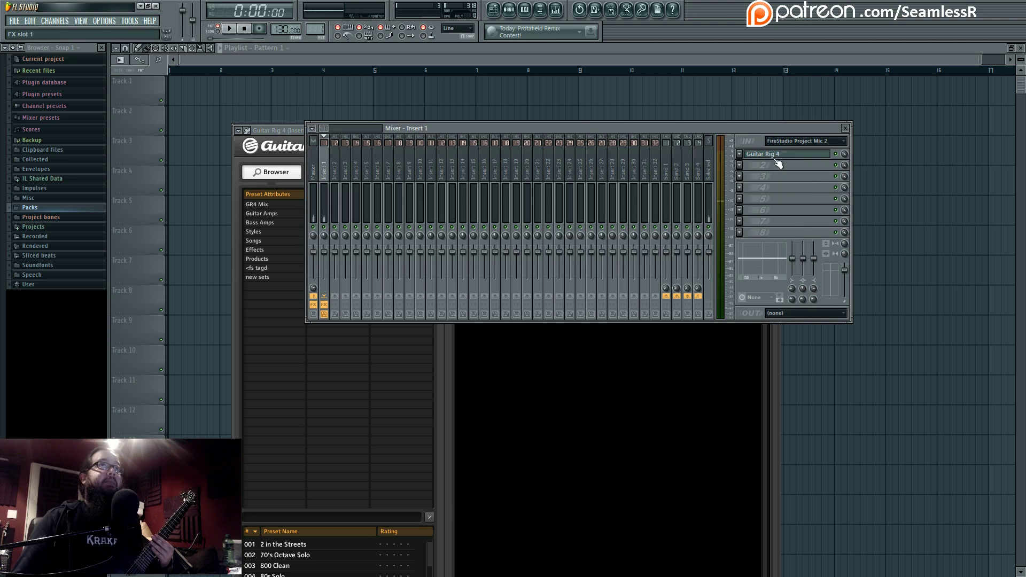
drag(777, 215, 777, 222)
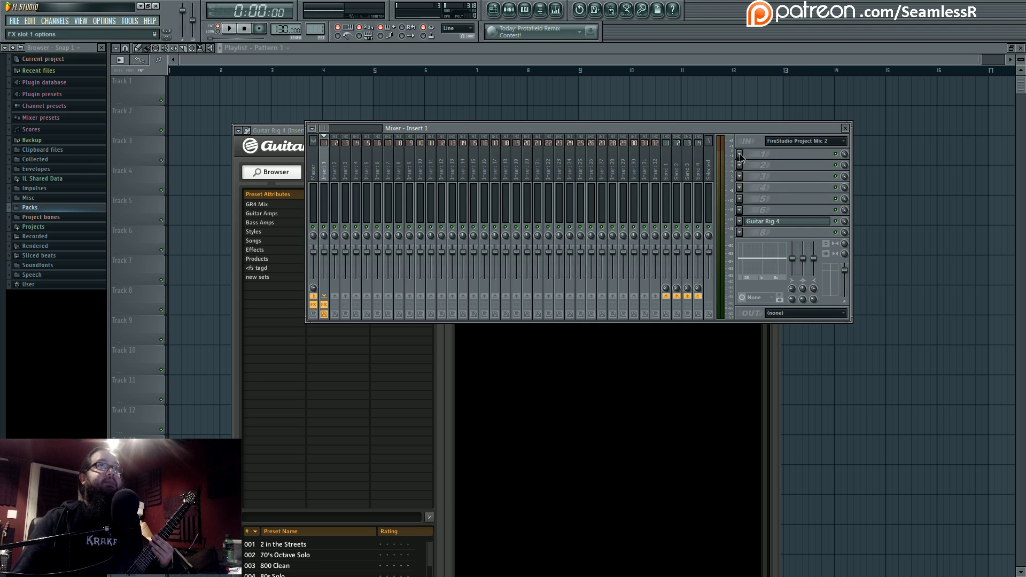
Load Edison into effect slot 1 of Insert 1 and set it to record on play
key(ctrl+e)
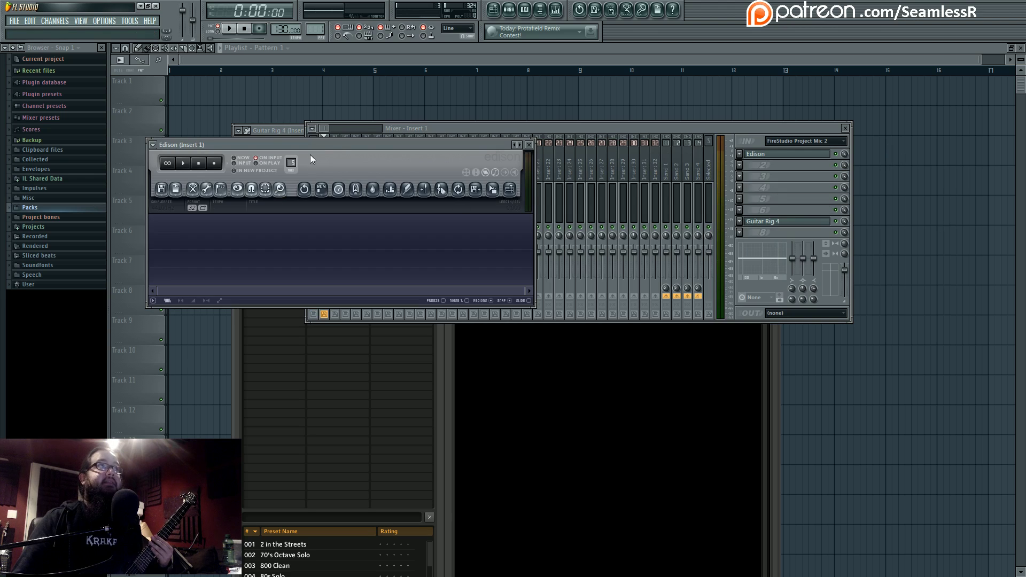
drag(310, 144, 385, 148)
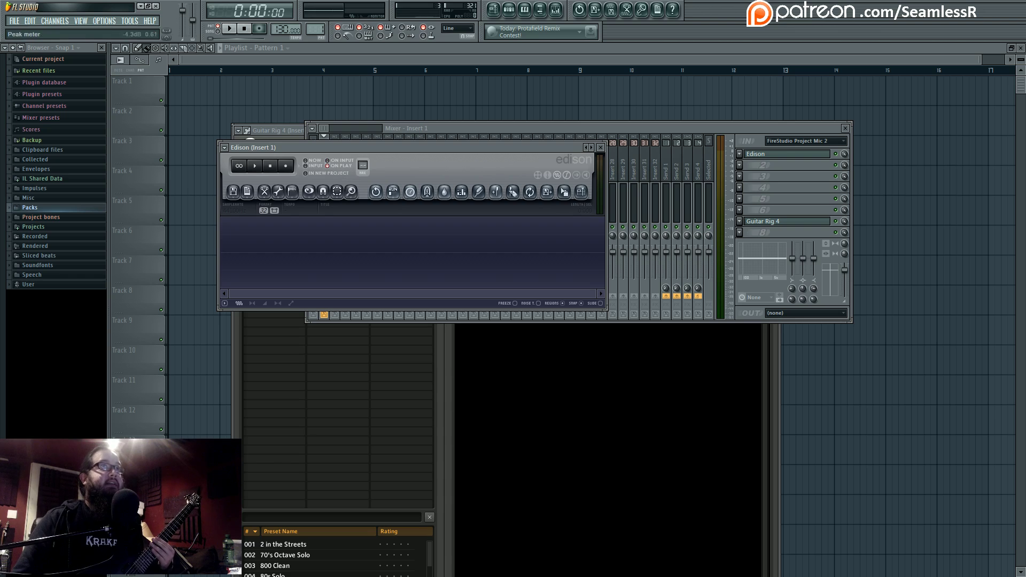
Load Maximus into effect slot 2 of Insert 1 and inspect its Low and High bands
click(745, 165)
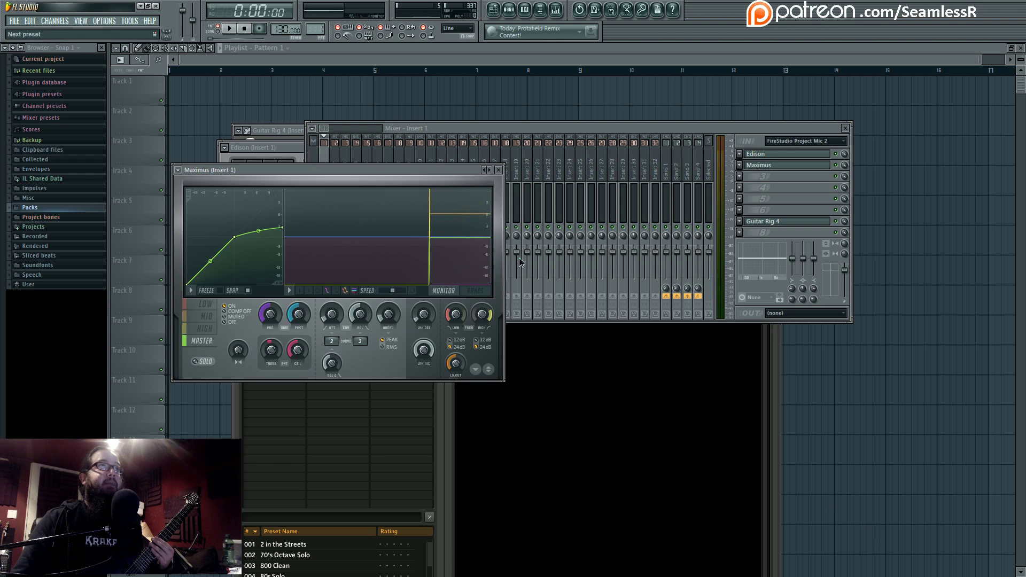
click(207, 309)
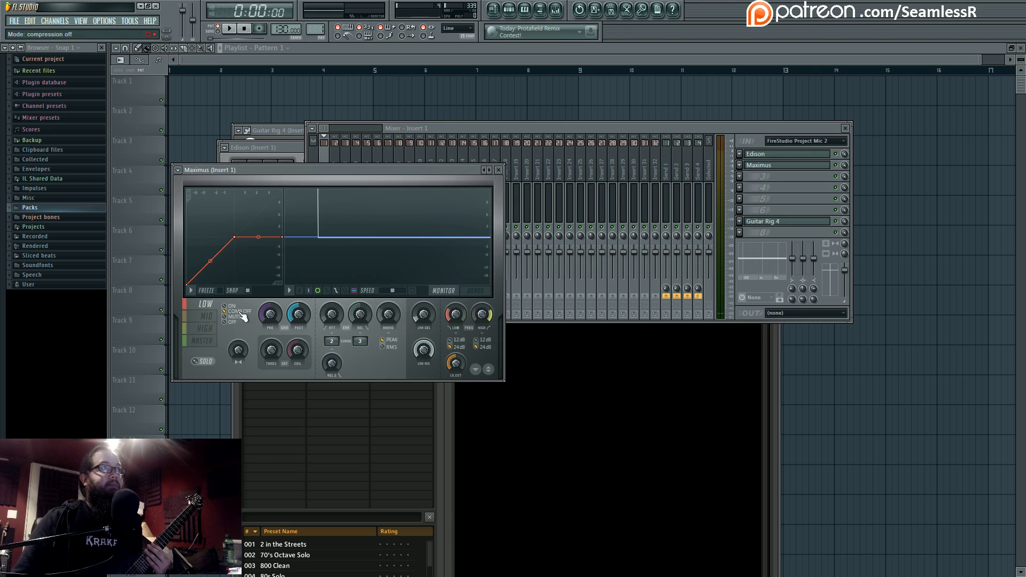
click(210, 327)
Lower the high crossover frequency in Maximus until the High band fills nearly the whole spectrum, and return to monitoring the Master band
click(473, 291)
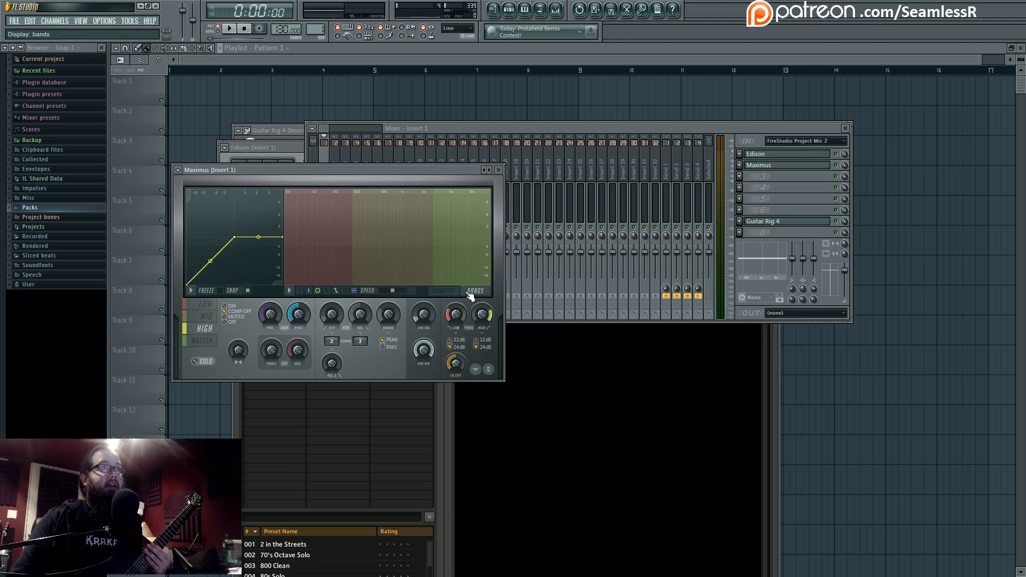
drag(482, 314, 481, 334)
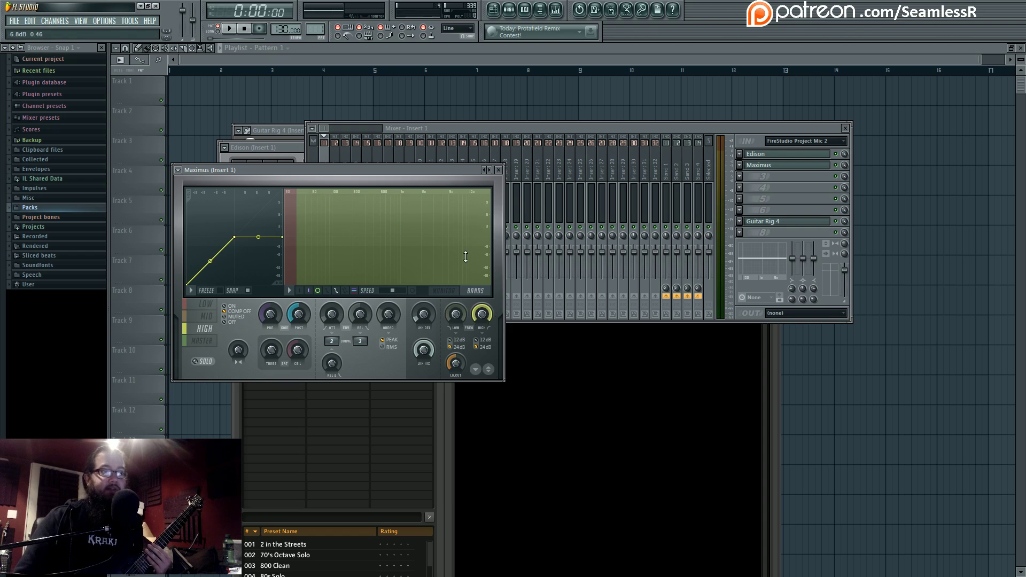
click(444, 290)
click(211, 341)
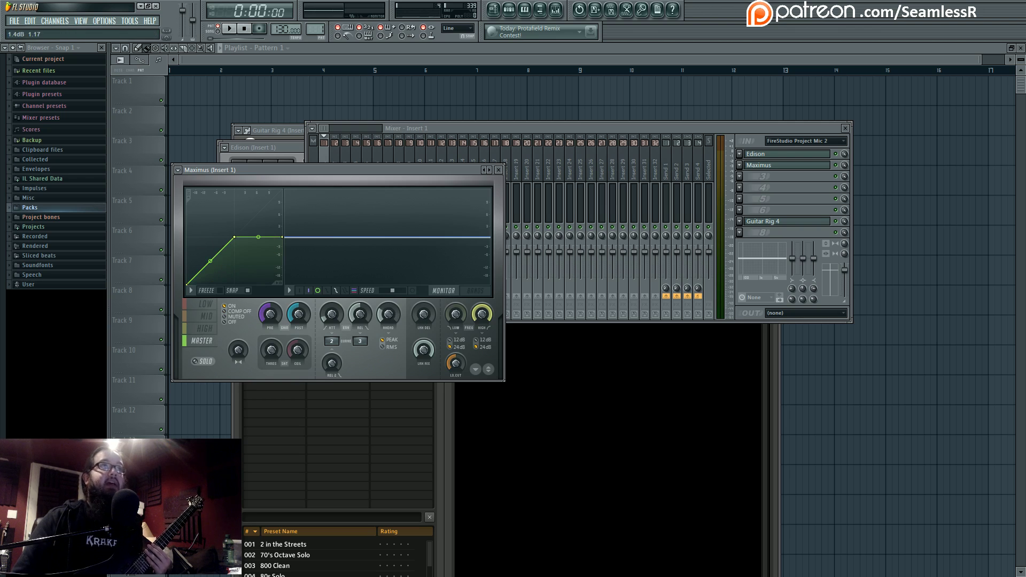
drag(386, 172, 426, 173)
Load Fruity Parametric EQ 2 into effect slot 3 of Insert 1, after Maximus
click(747, 183)
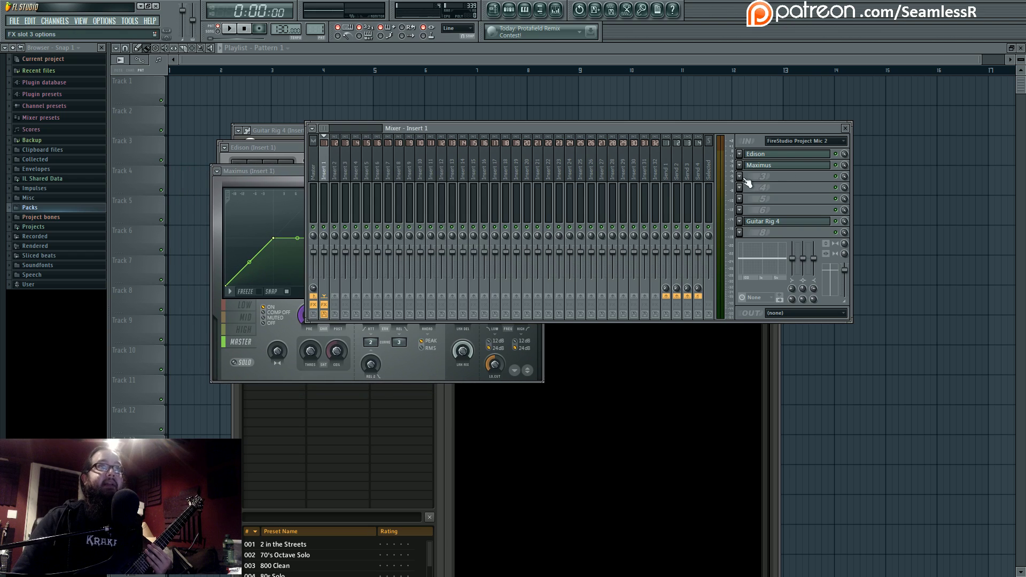
click(272, 182)
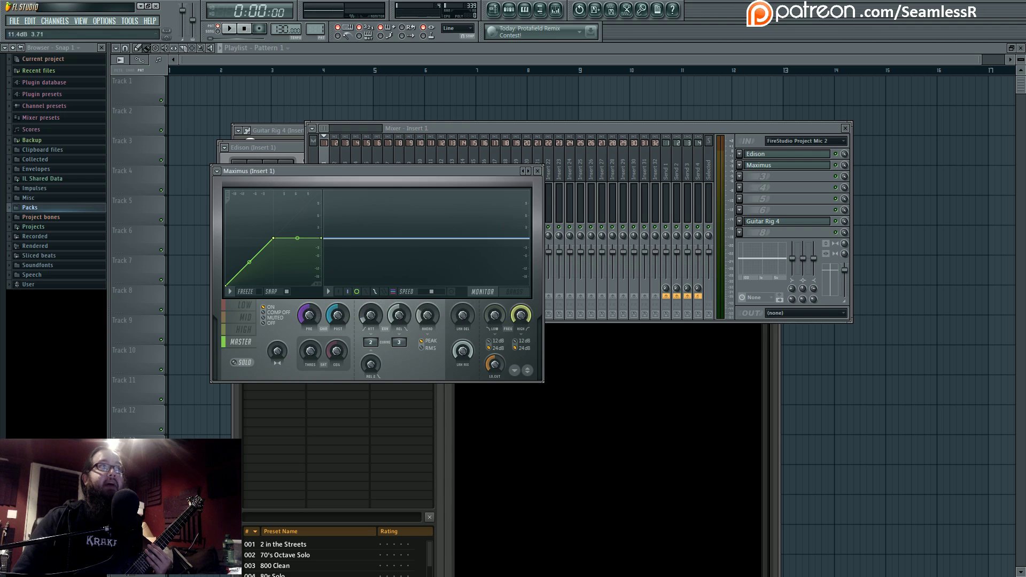
click(789, 190)
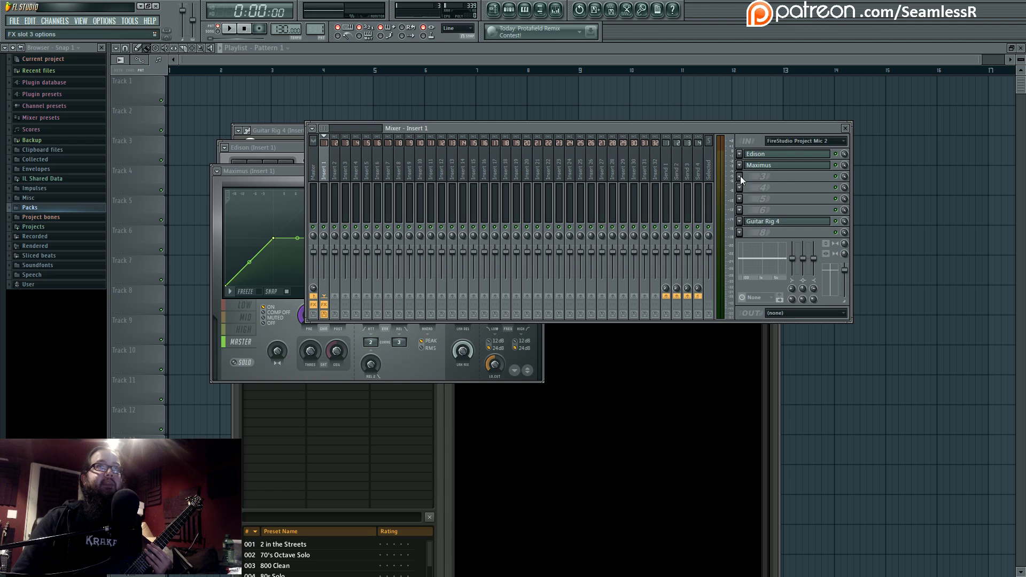
click(884, 383)
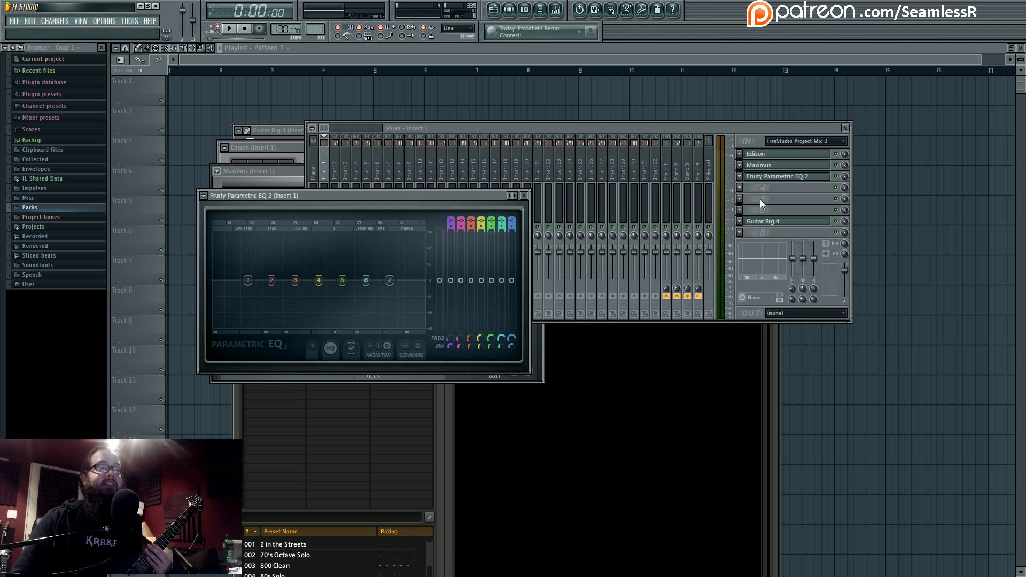
Load the Poulin_Le456_v1_1 amp into effect slot 4 of Insert 1 and position its window below the effect slots
click(762, 232)
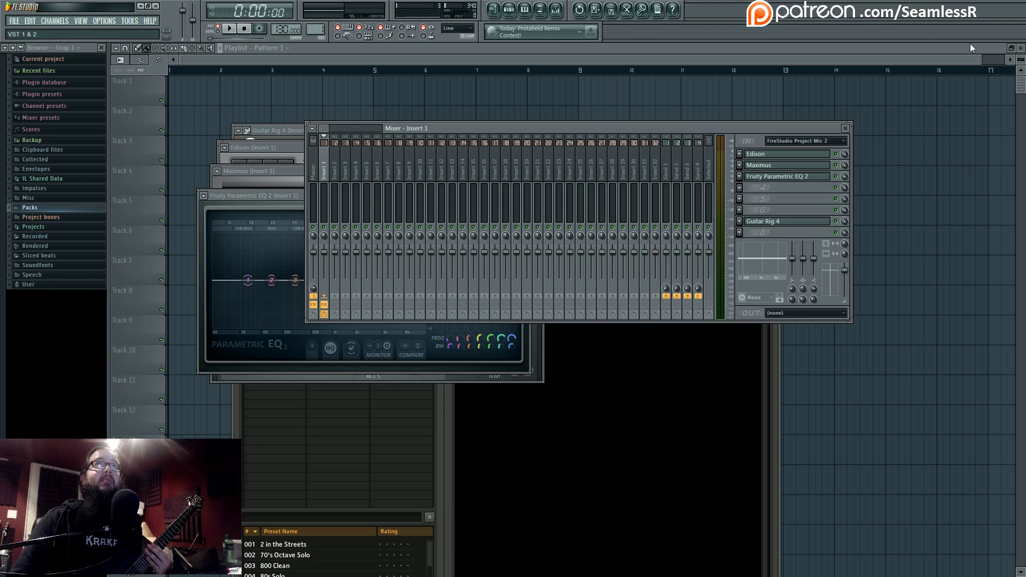
drag(529, 218, 607, 205)
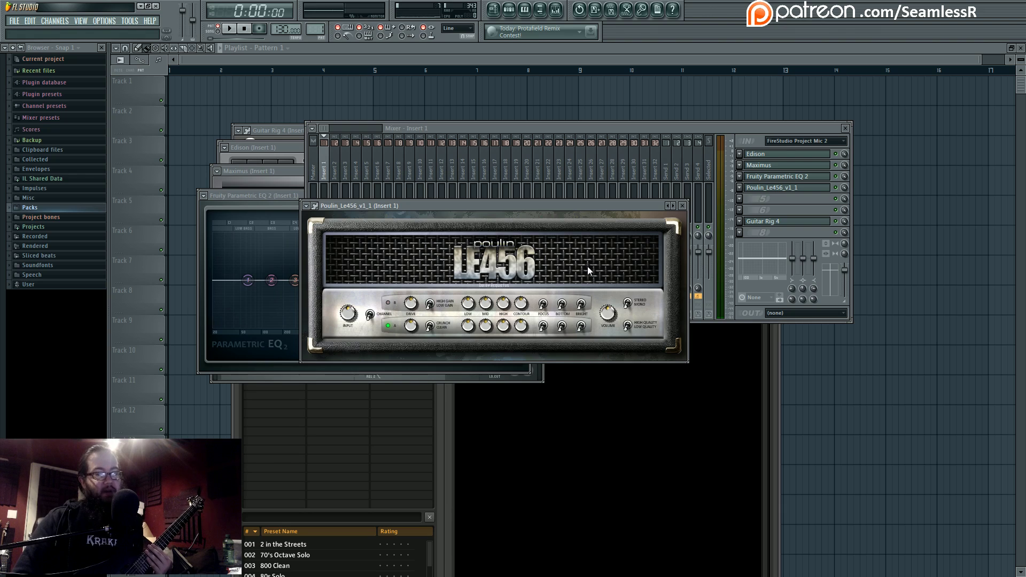
mouse_move(521, 206)
mouse_down()
mouse_move(519, 222)
mouse_move(567, 262)
mouse_move(528, 214)
mouse_move(534, 220)
mouse_up()
mouse_move(604, 223)
mouse_down()
mouse_move(595, 229)
mouse_move(592, 217)
mouse_up()
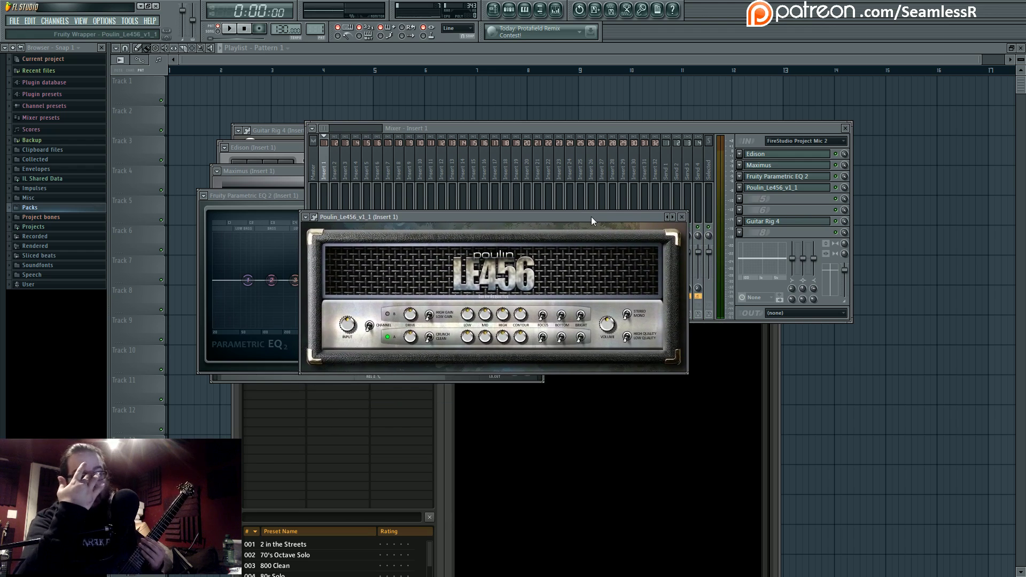
Move Guitar Rig 4 up to effect slot 5, directly after the amp, and bypass it
click(761, 210)
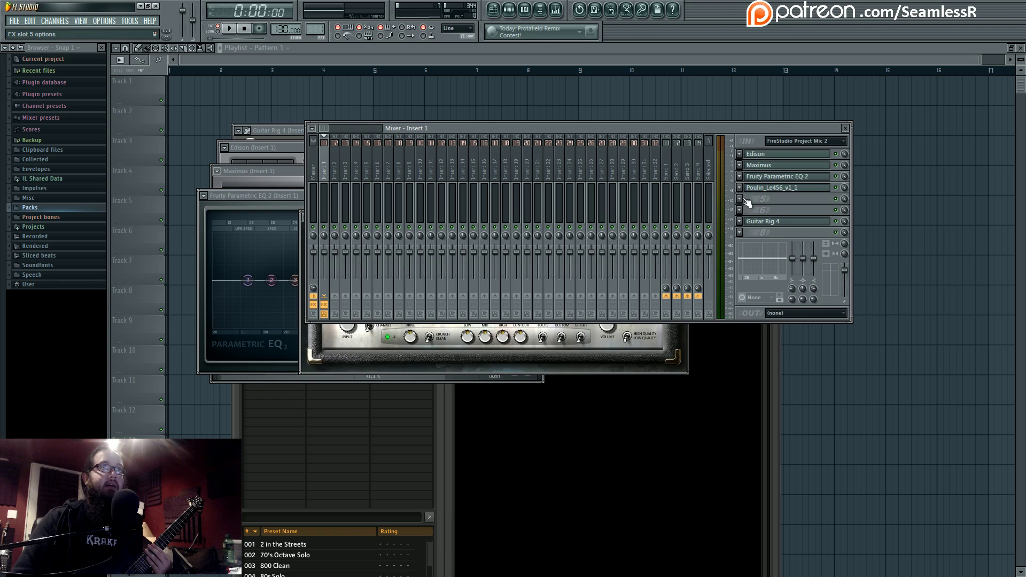
click(767, 221)
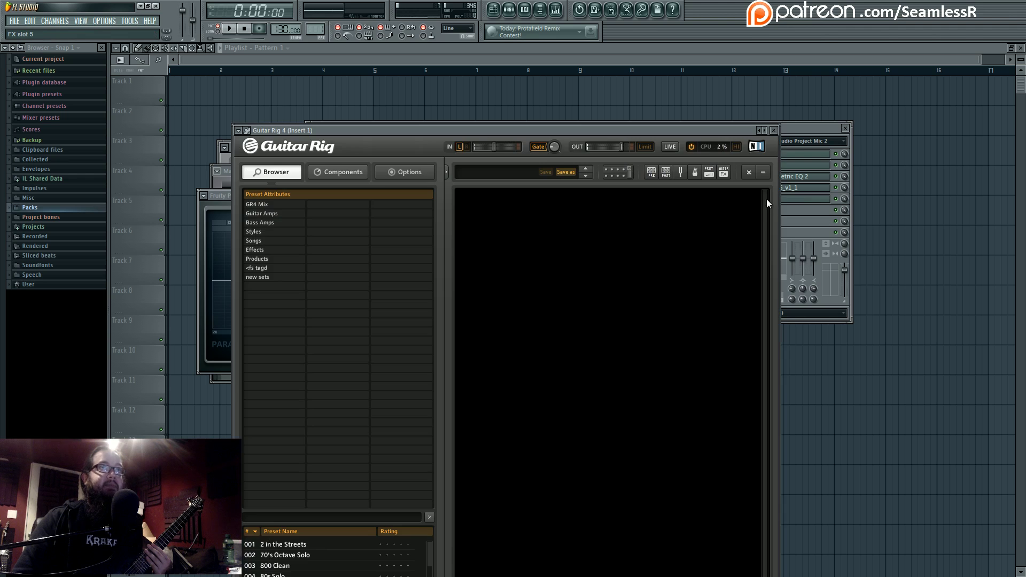
drag(607, 130, 558, 253)
click(693, 235)
click(835, 199)
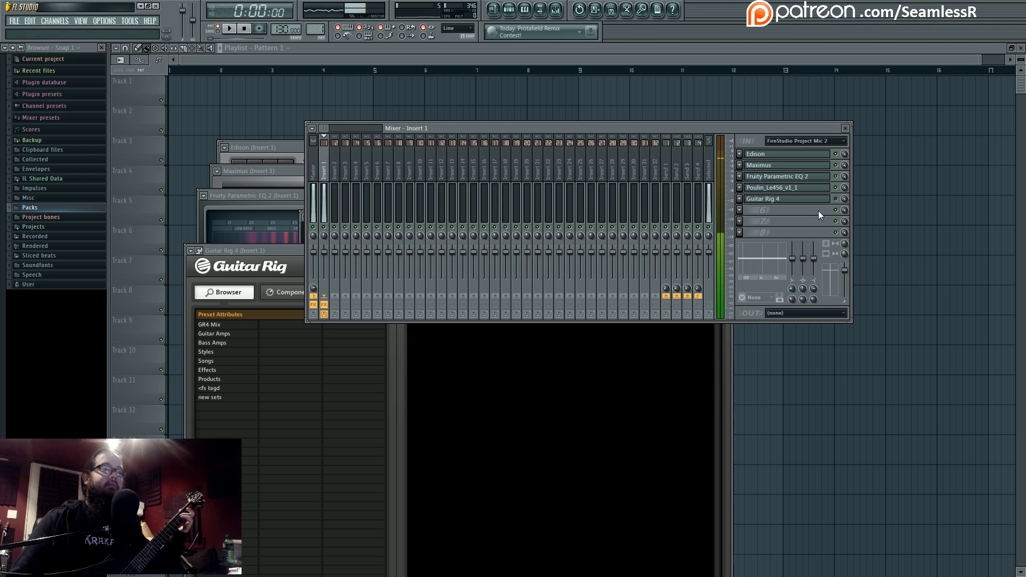
Switch the Poulin LE456 amp to its upper high-gain channel and lower Insert 1's volume fader
click(794, 188)
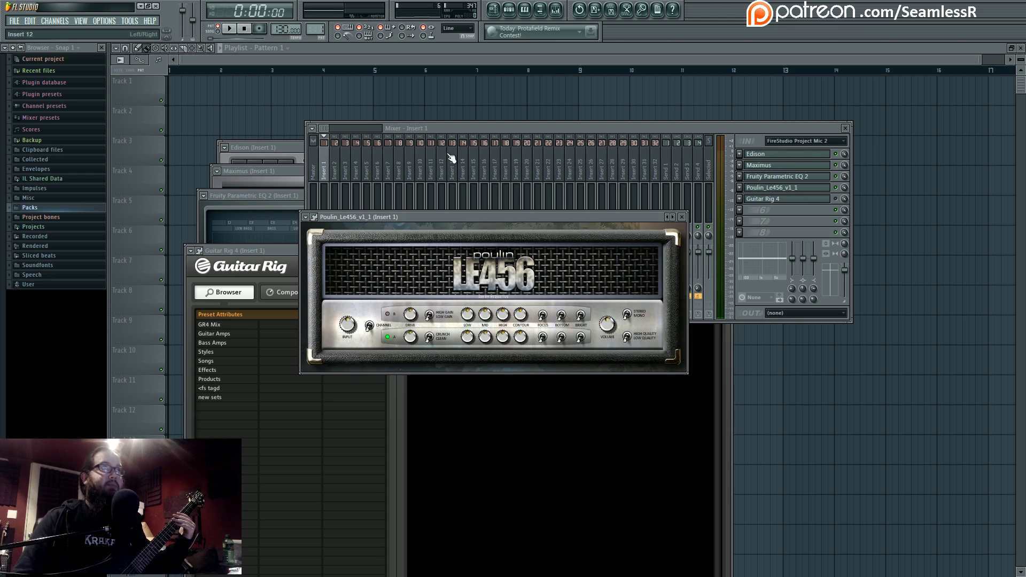
drag(480, 217, 654, 215)
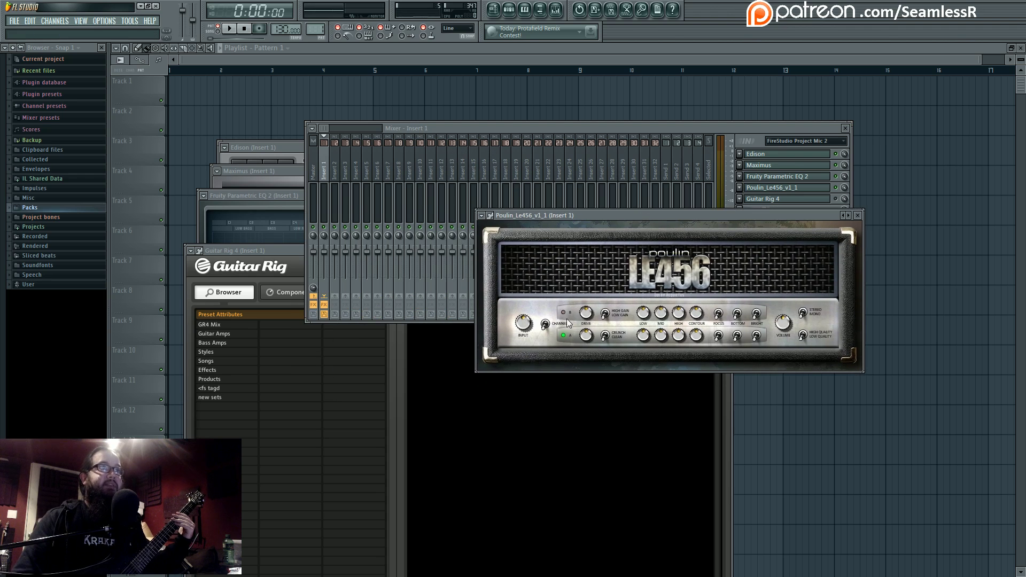
drag(327, 255, 330, 272)
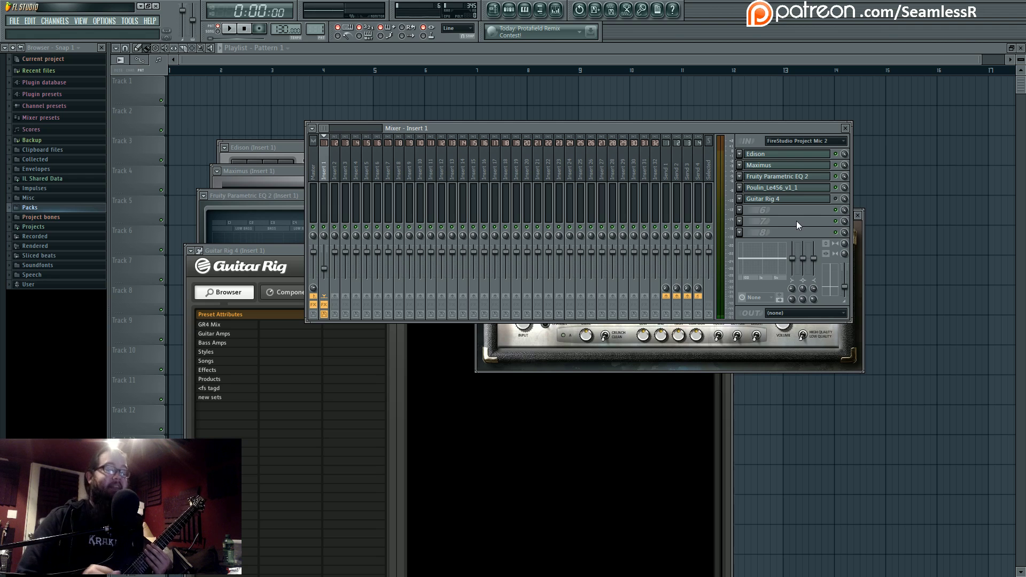
Re-enable Guitar Rig 4 and add the Control Room cabinet component to its empty rack
click(836, 199)
click(727, 390)
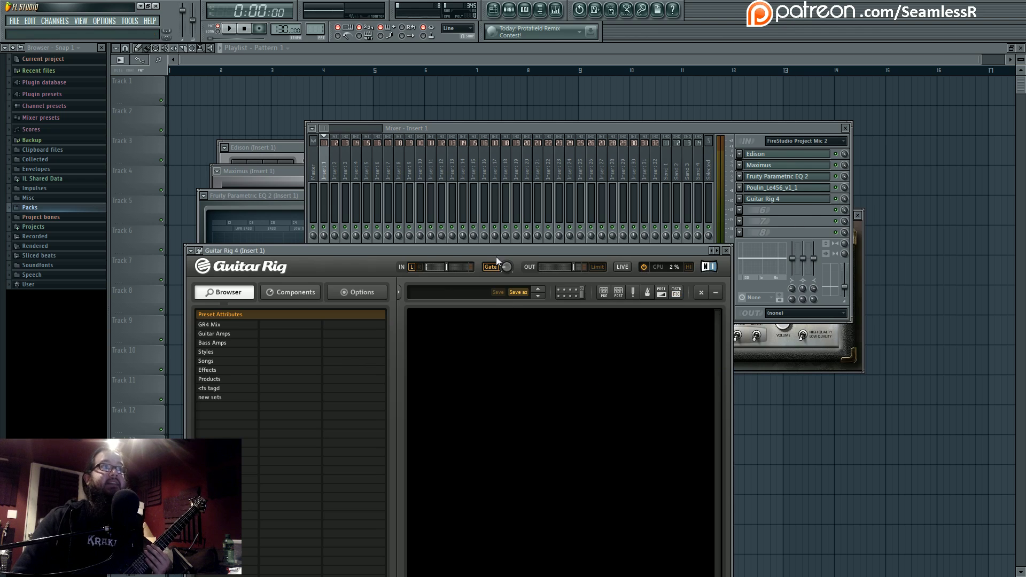
drag(496, 261, 533, 107)
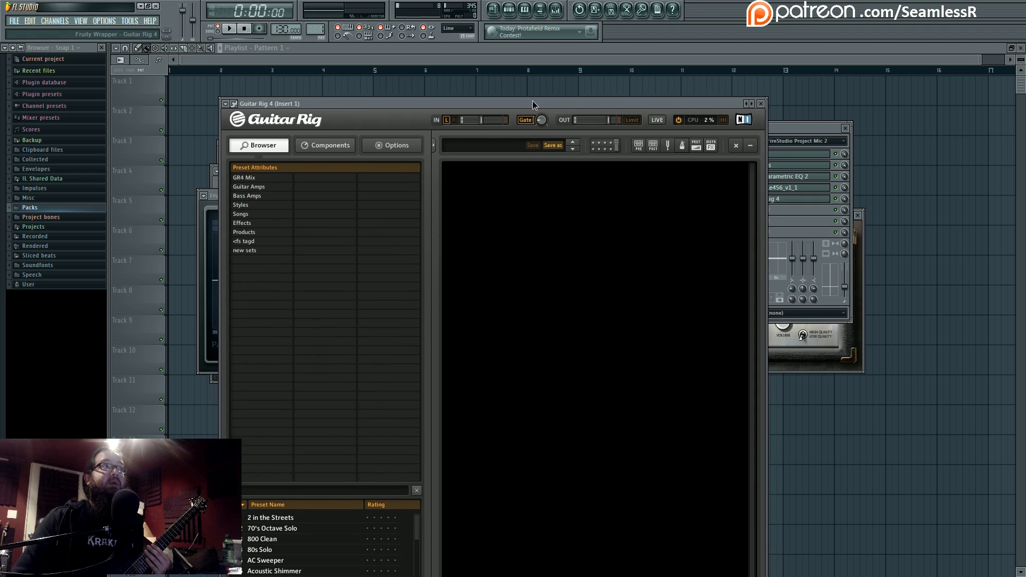
click(325, 148)
click(405, 234)
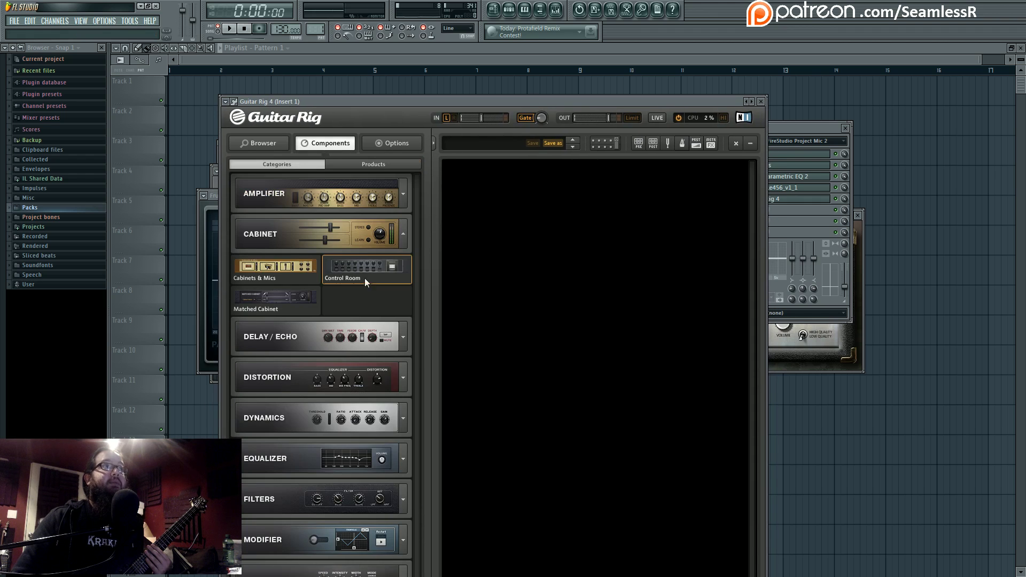
drag(365, 278, 595, 310)
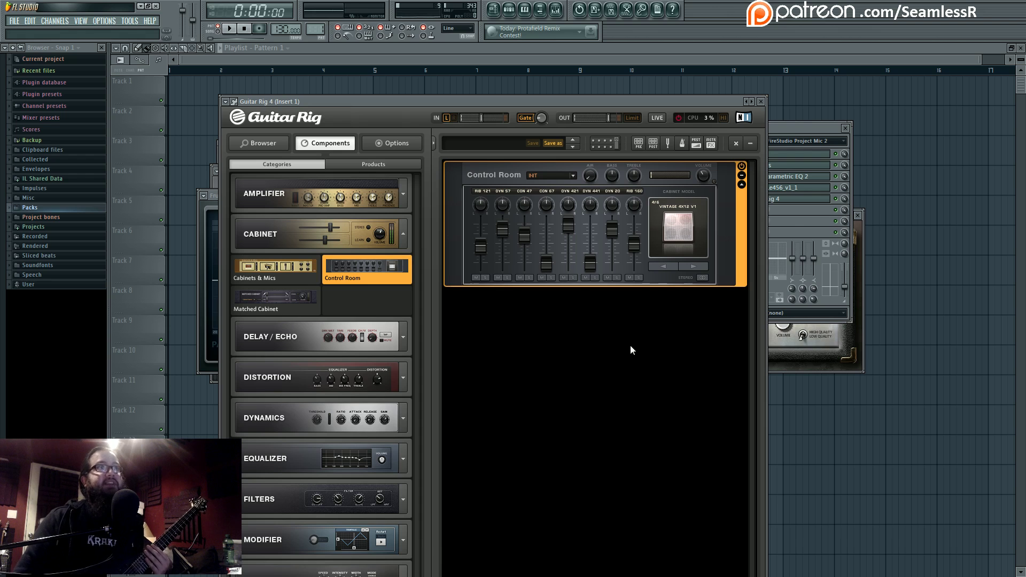
Raise Insert 1's volume fader to 100% (0.0 dB) in the mixer and return to Guitar Rig
click(802, 229)
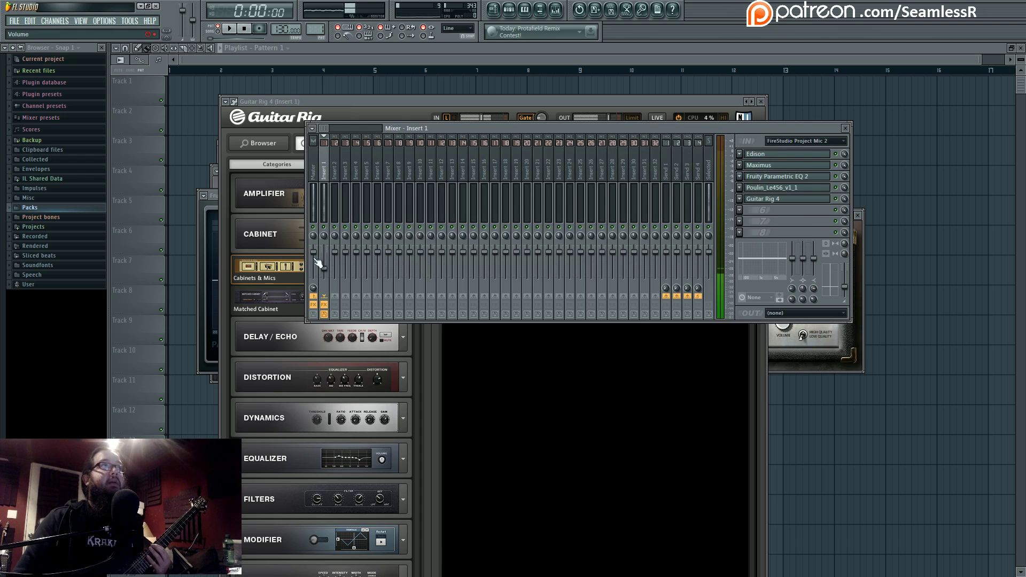
drag(332, 268, 328, 267)
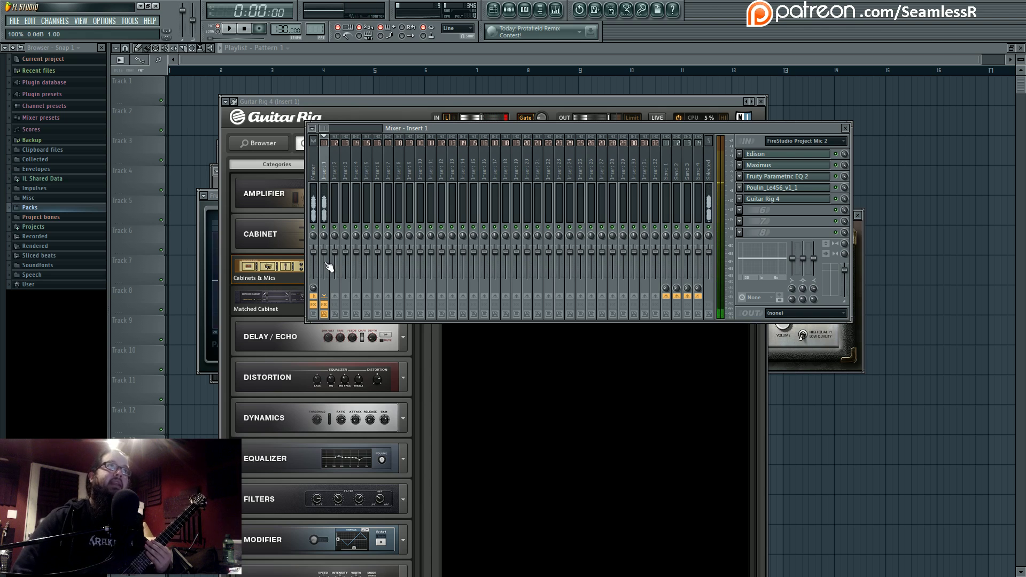
click(722, 328)
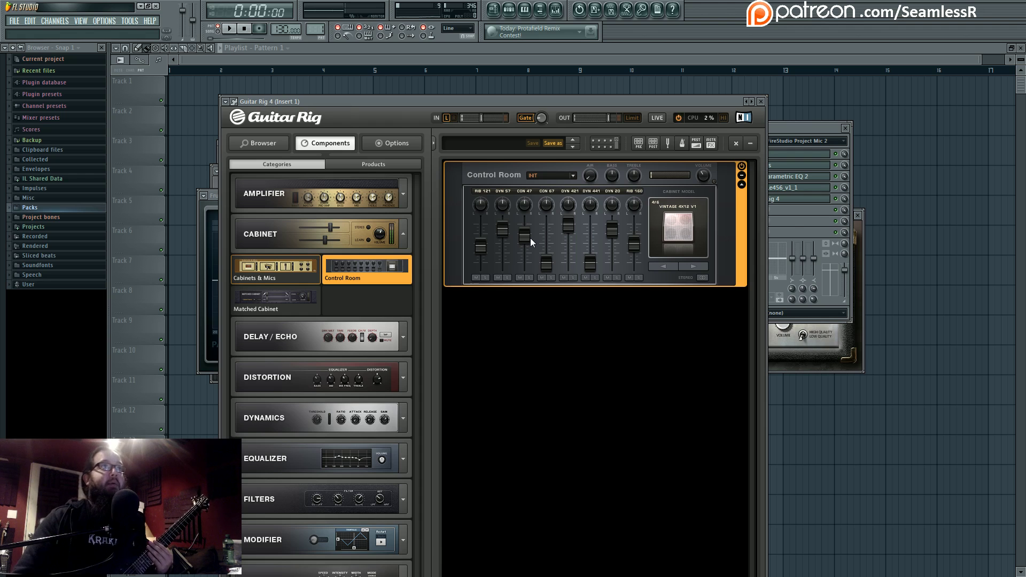
Pull all of the Control Room cabinet's raised microphone faders down to -Inf dB
drag(612, 230, 634, 271)
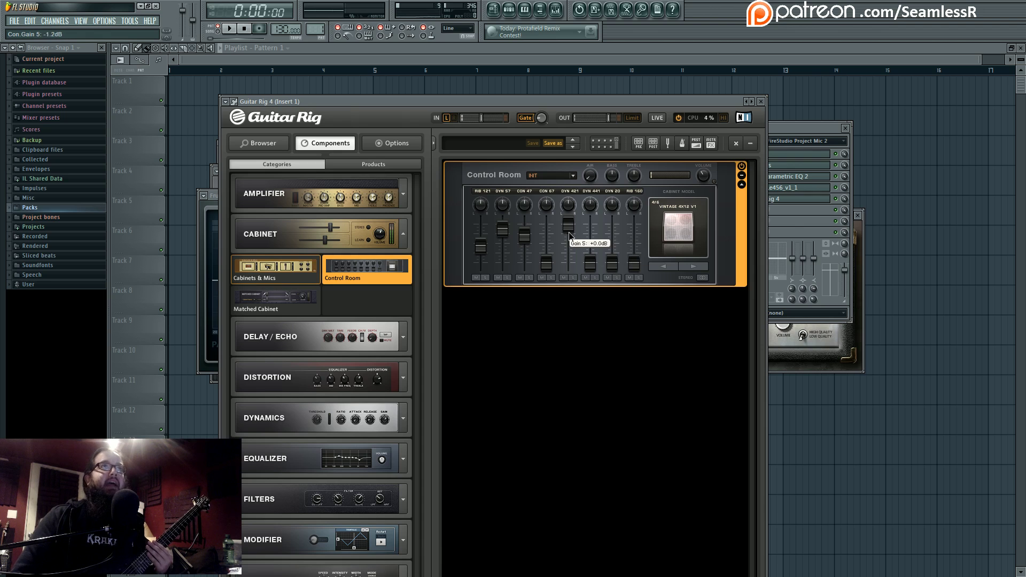
drag(568, 232, 569, 270)
drag(522, 246, 523, 270)
drag(502, 229, 481, 270)
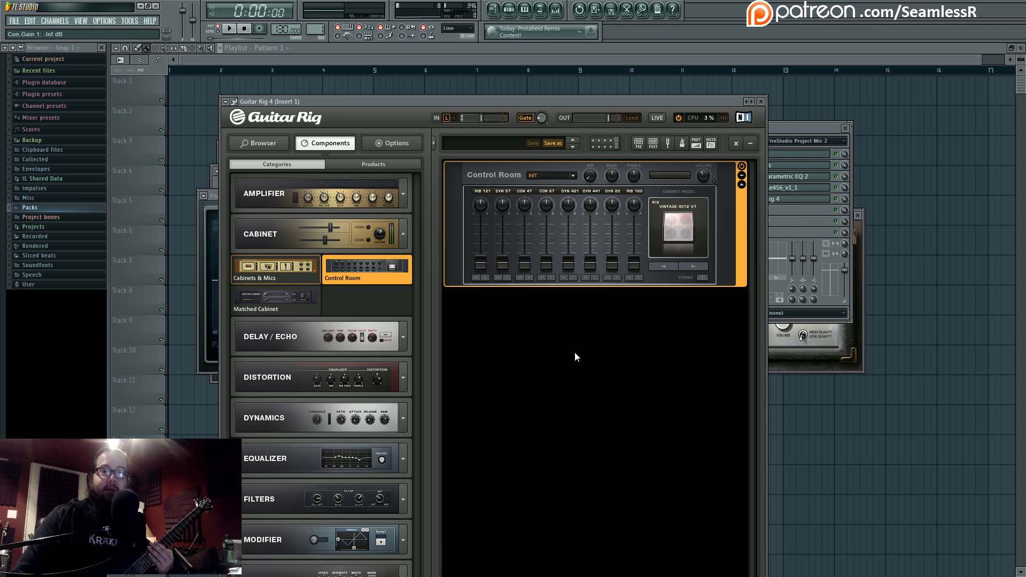
click(794, 218)
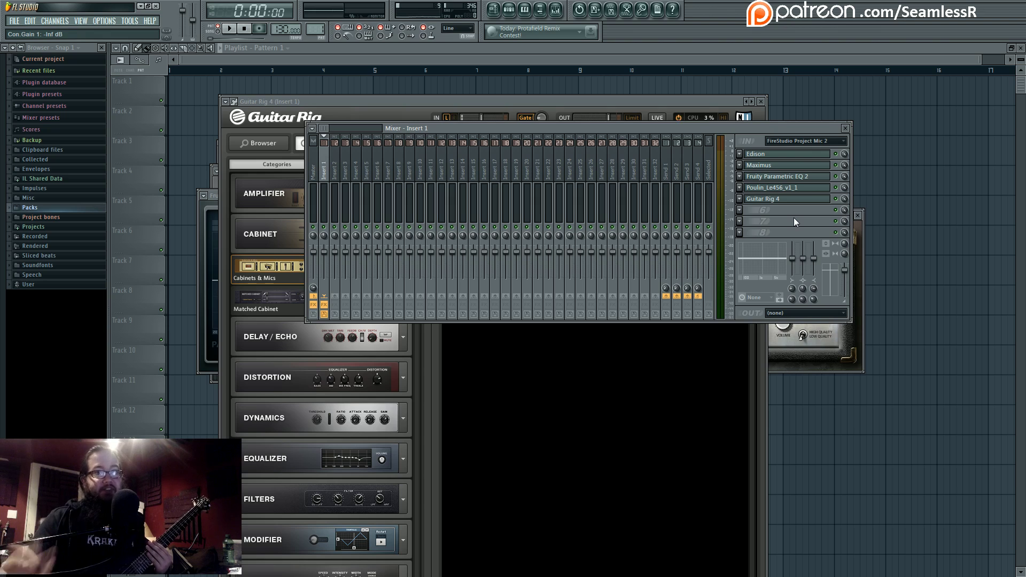
click(700, 104)
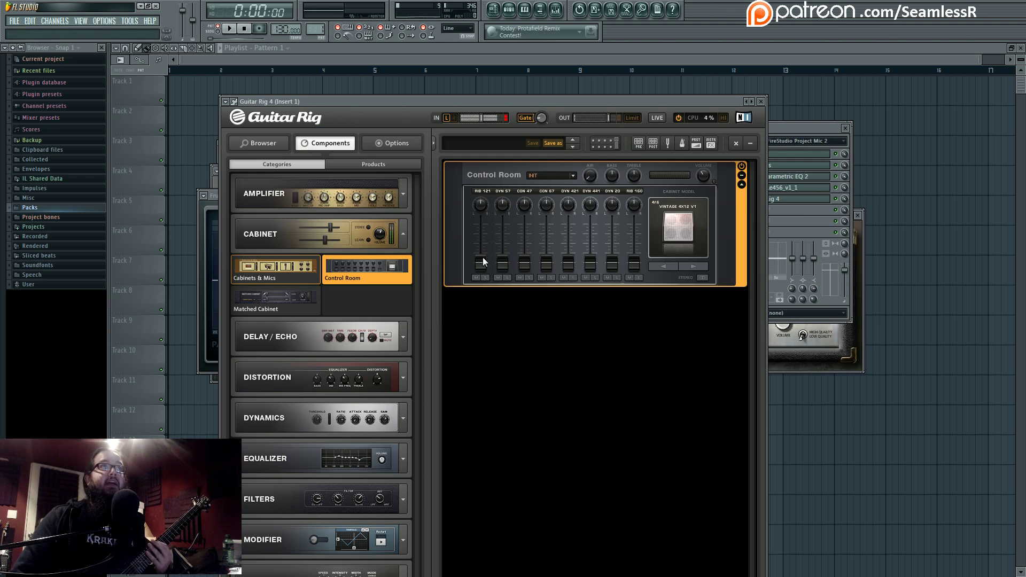
Audition the Control Room microphones one at a time and leave only DYN 20 raised, at -2.8 dB
drag(481, 262, 505, 321)
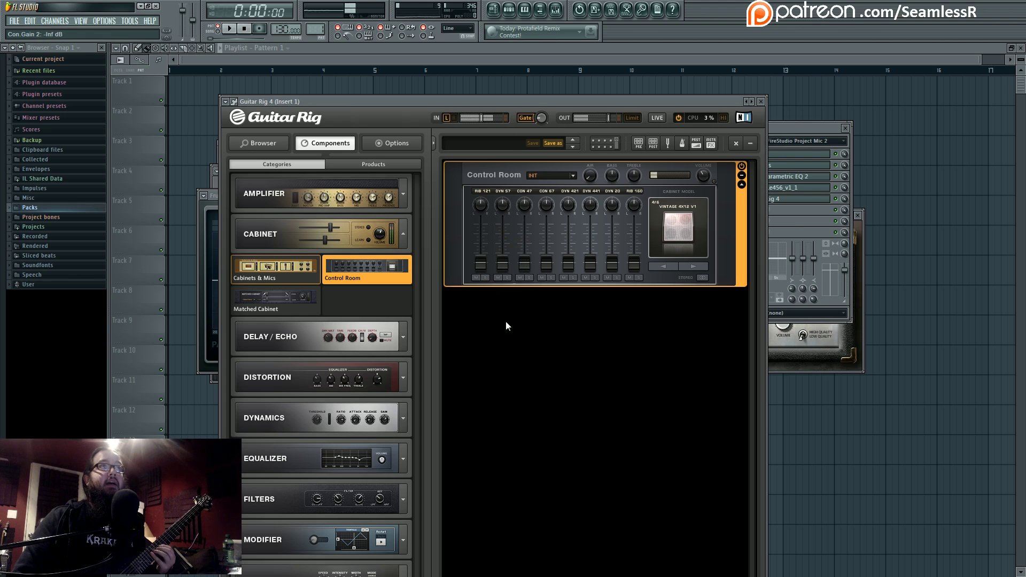
click(524, 263)
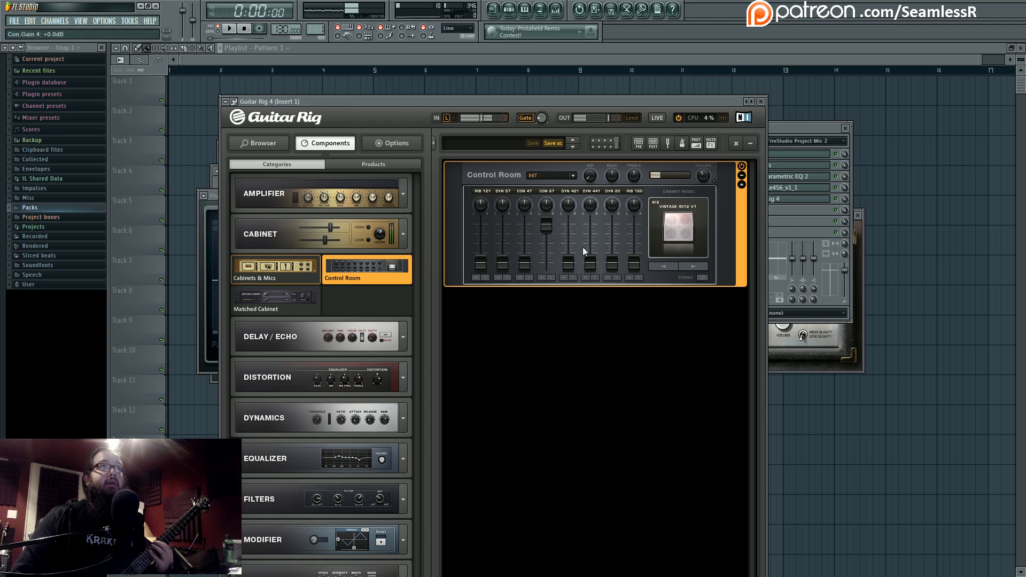
drag(545, 265, 627, 243)
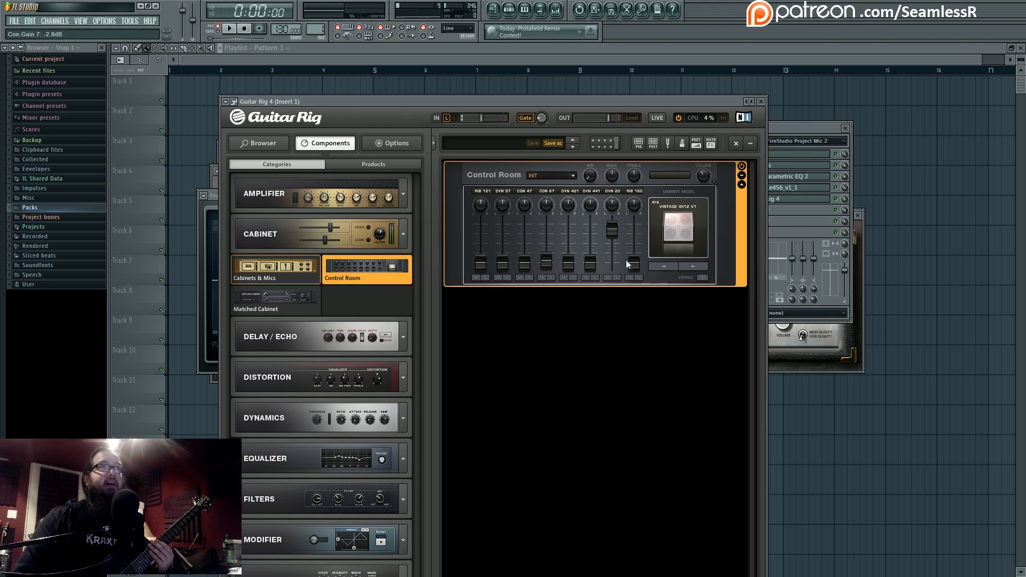
Try other cabinet models and, on VINTAGE 4X12 V1, blend in DYN 421 at 0.0 dB plus CON 47 and DYN 57
click(688, 265)
click(689, 263)
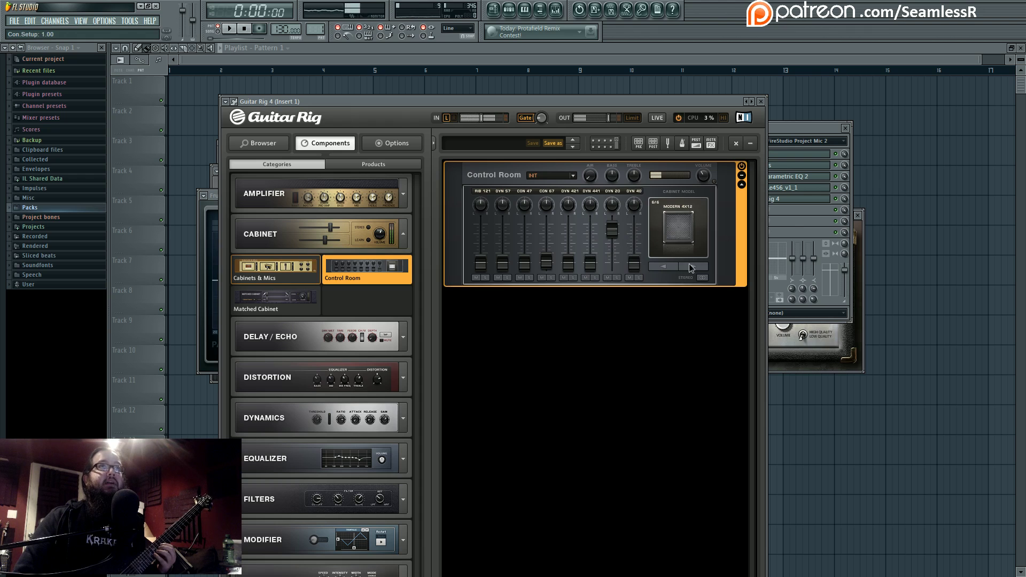
click(689, 264)
click(688, 262)
click(689, 263)
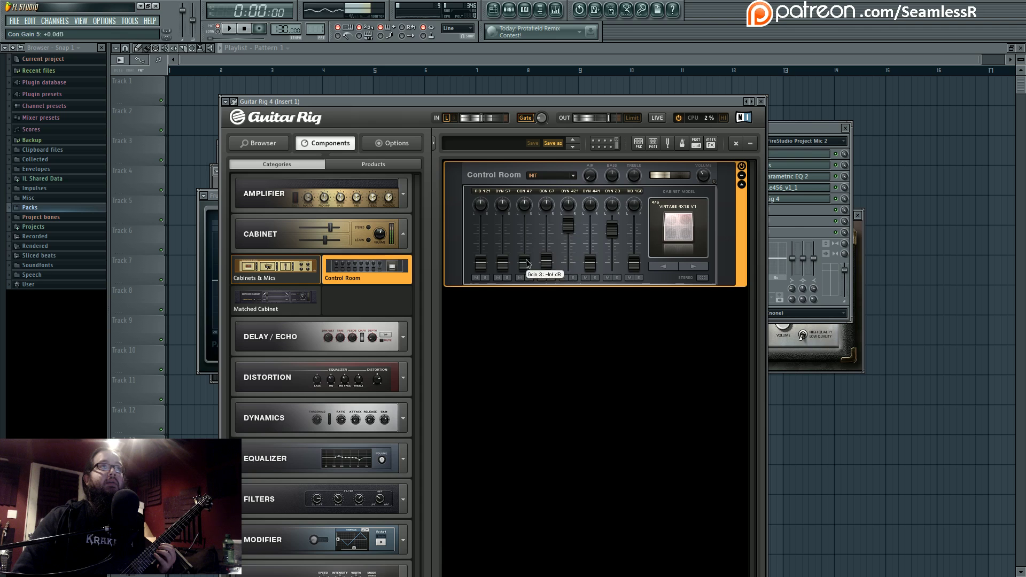
drag(504, 245, 505, 214)
Compare the microphone blend through the other cabinet models and return to VINTAGE 4X12 V1
click(697, 269)
click(697, 269)
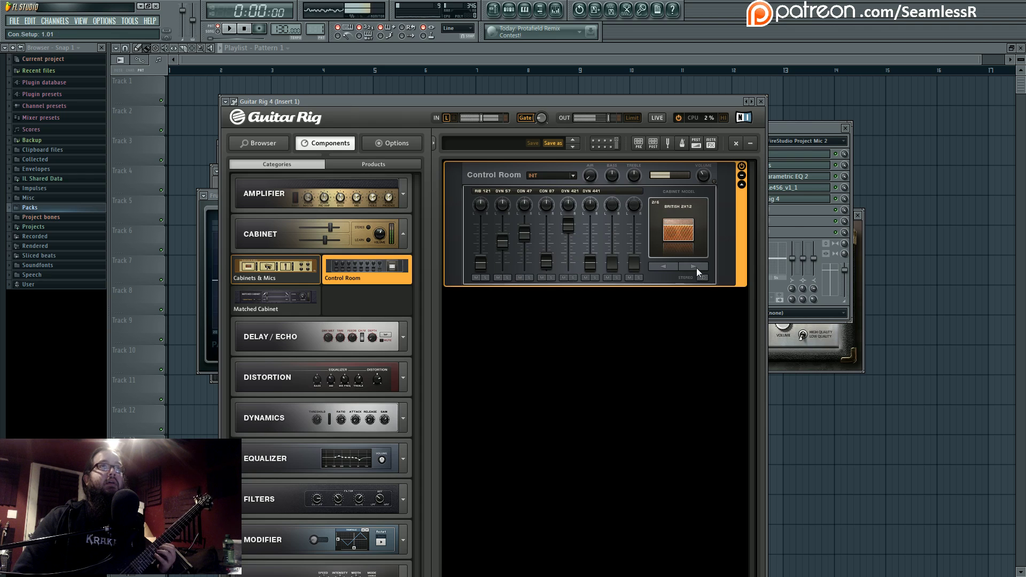
click(697, 267)
click(697, 268)
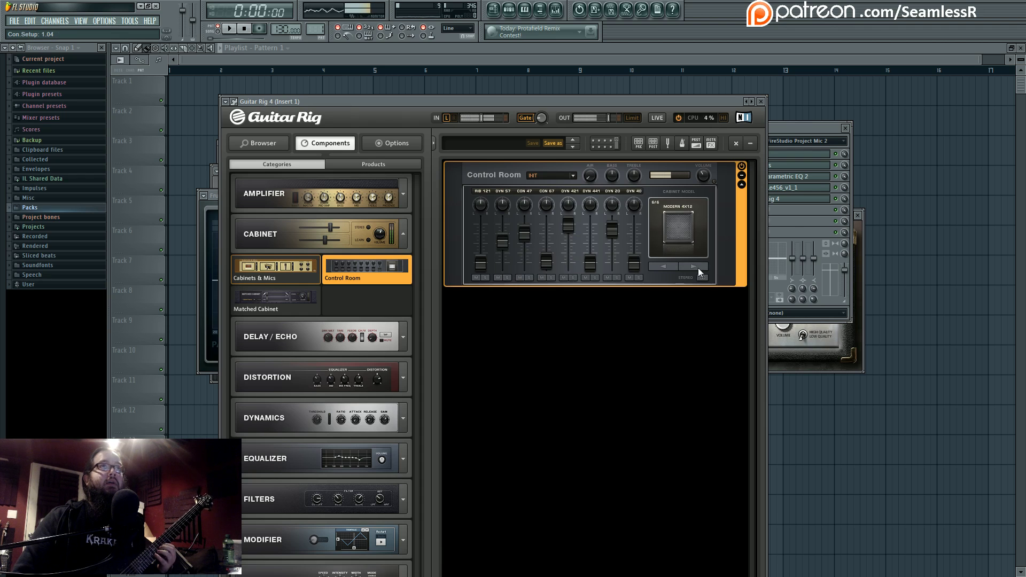
click(698, 268)
click(666, 268)
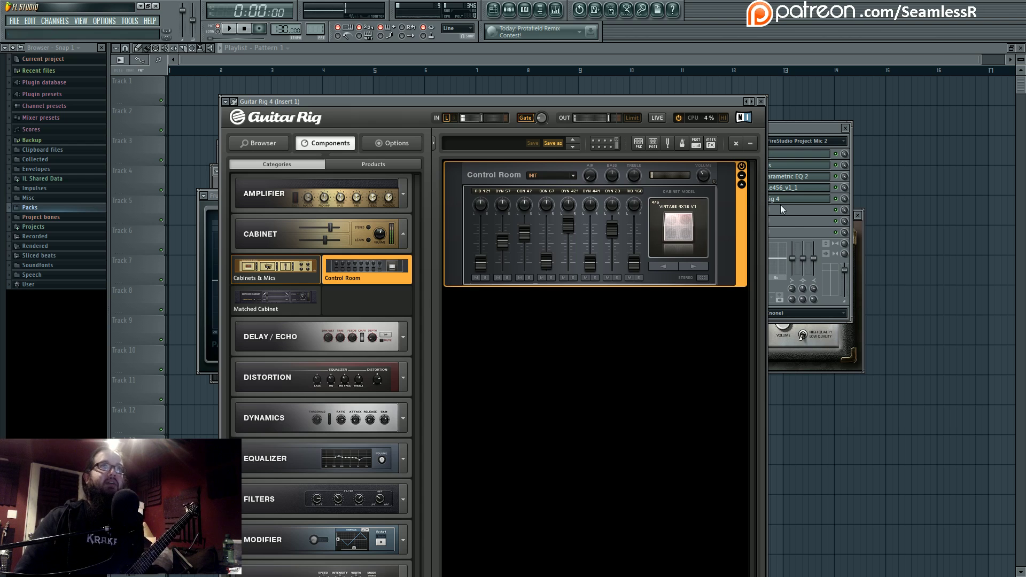
Open Insert 1's Fruity Parametric EQ 2 and place its window below the mixer, with the LE456 amp window closed
click(789, 217)
click(798, 188)
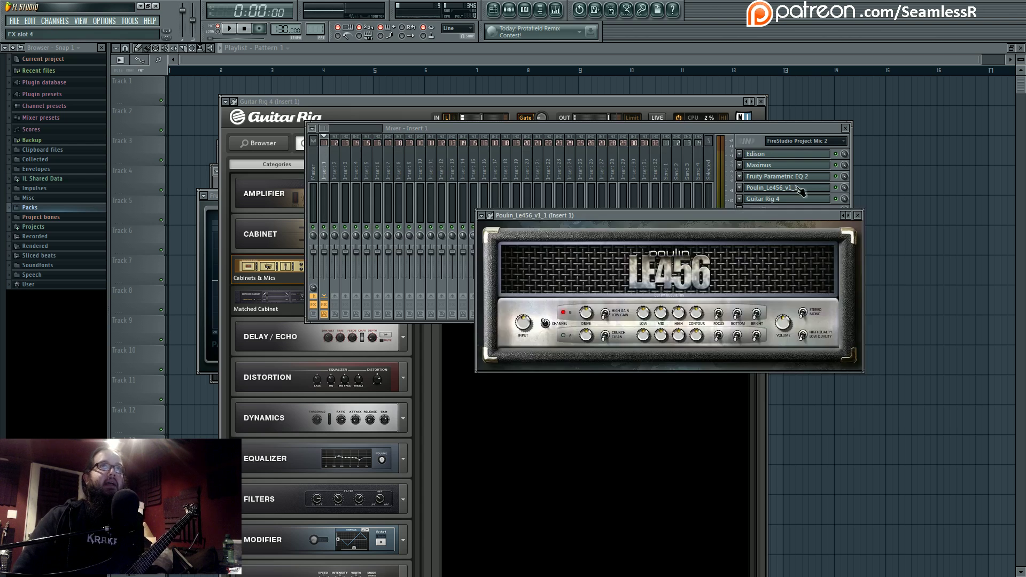
click(802, 188)
click(800, 178)
drag(388, 195, 627, 335)
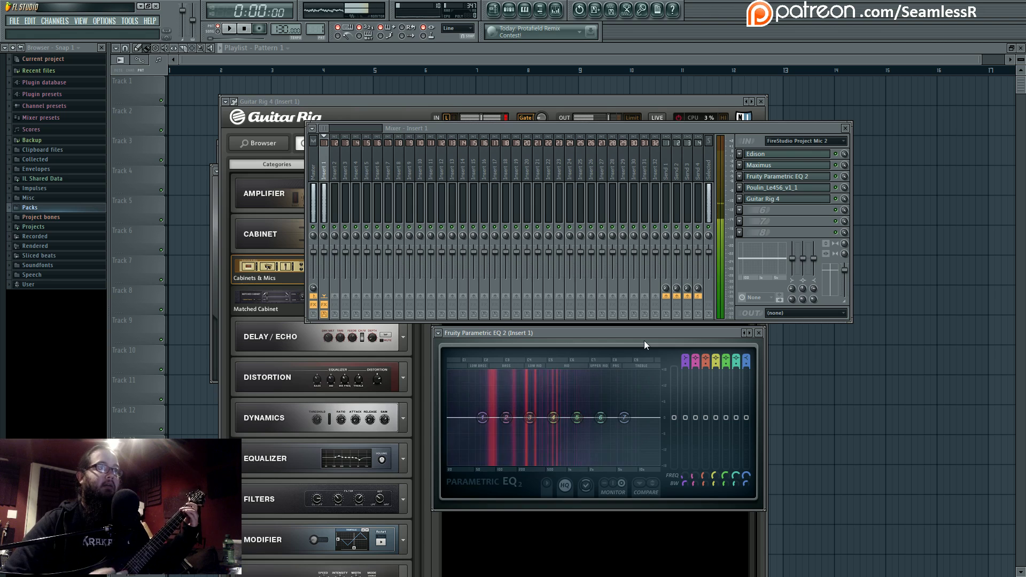
Try a band 5 boost with a band 2 cut, then the opposite, and bring both EQ bands back to nearly flat
drag(576, 417, 576, 397)
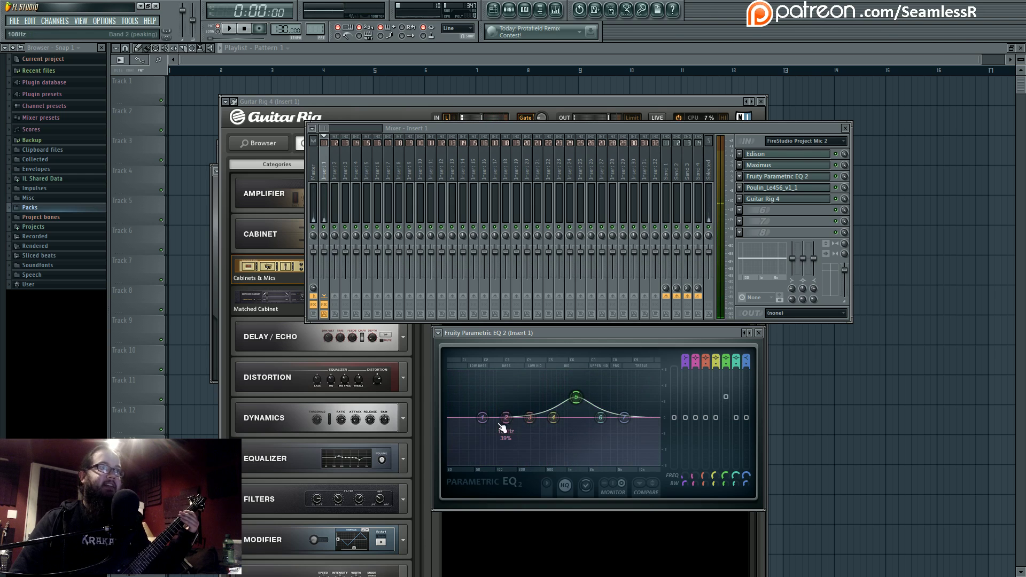
drag(506, 418, 485, 435)
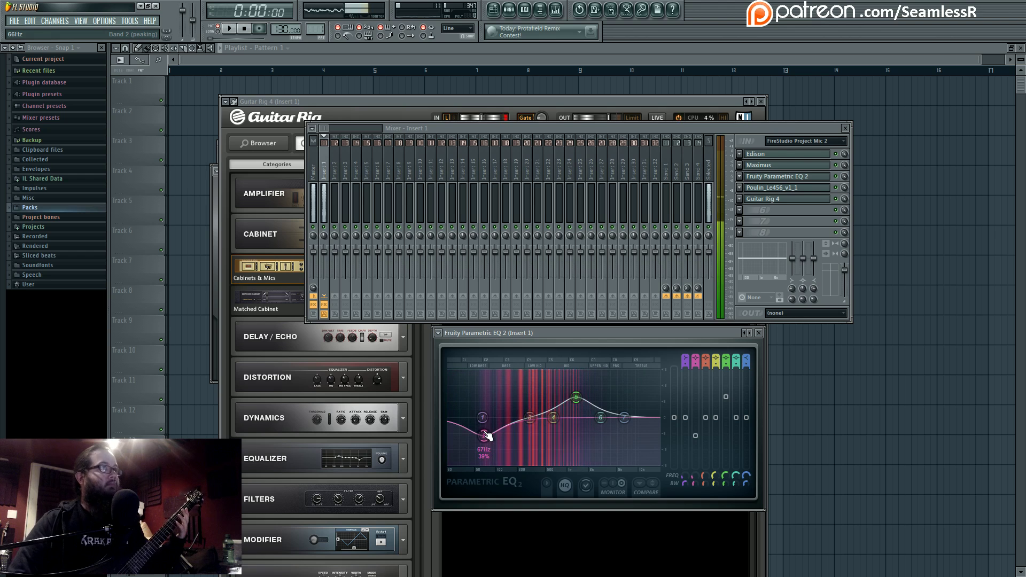
drag(576, 398, 572, 450)
drag(484, 434, 488, 411)
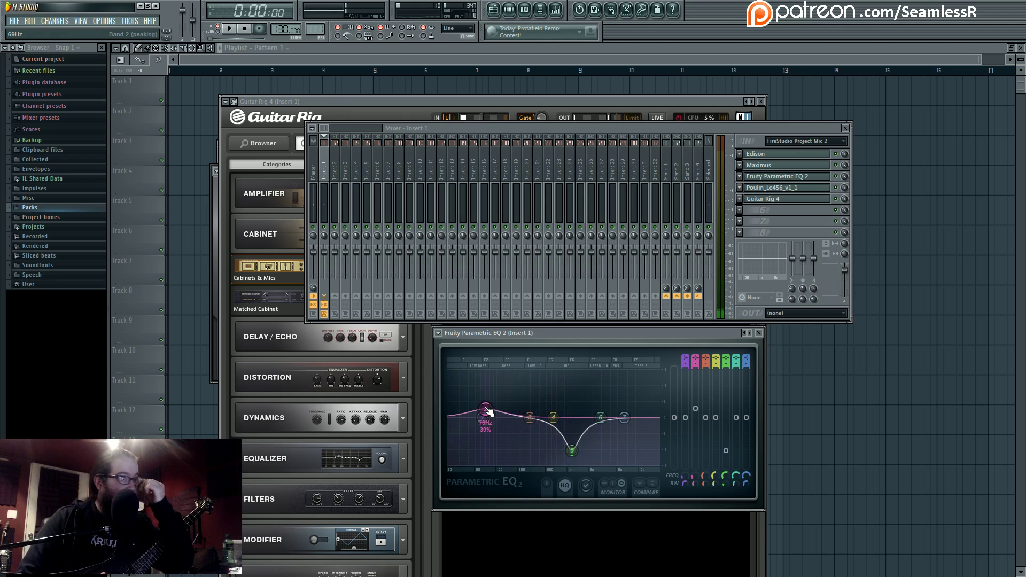
drag(488, 412, 486, 418)
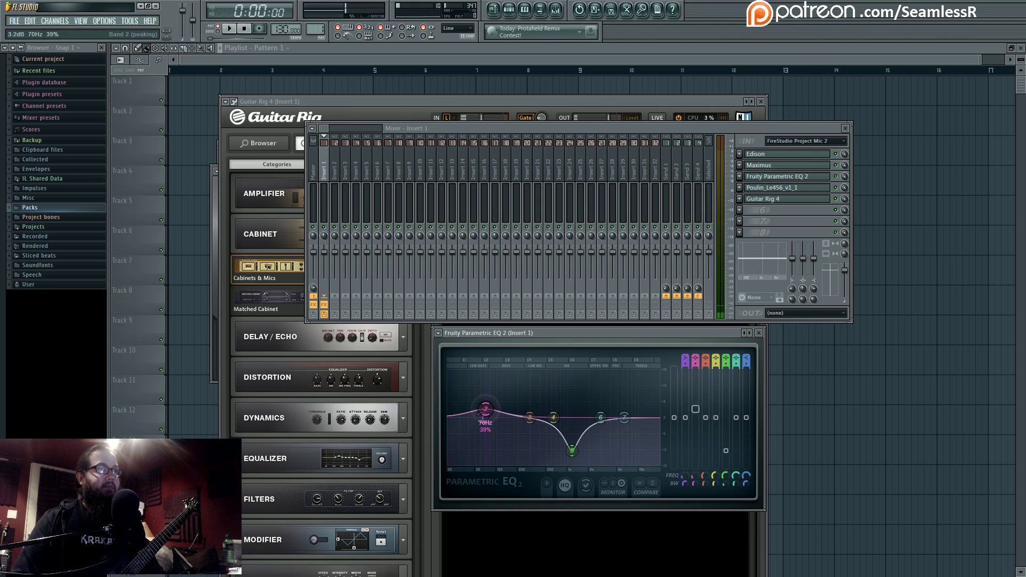
drag(572, 451, 572, 420)
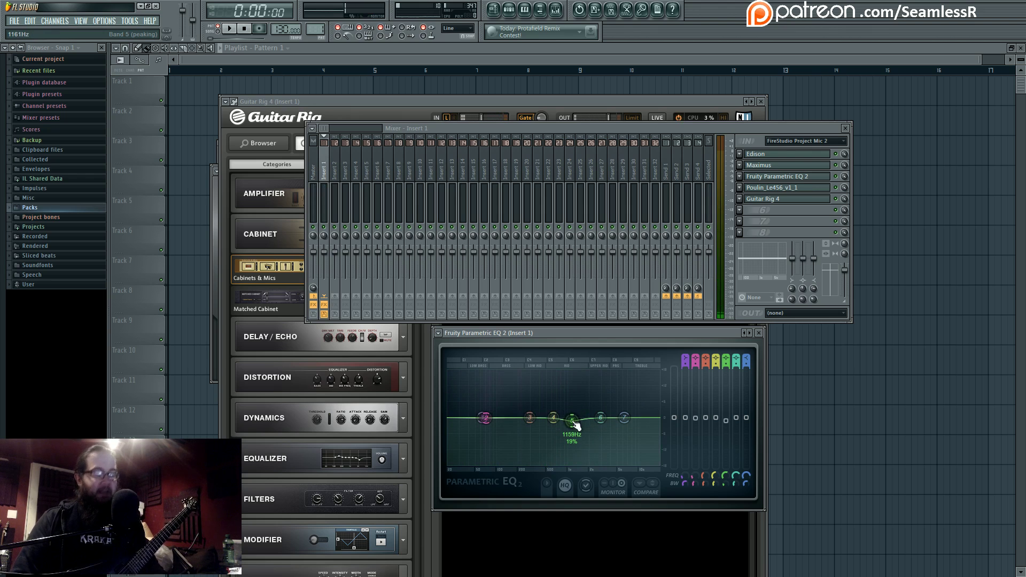
Open Maximus on Insert 1 and position its window over the lower part of the mixer
click(775, 165)
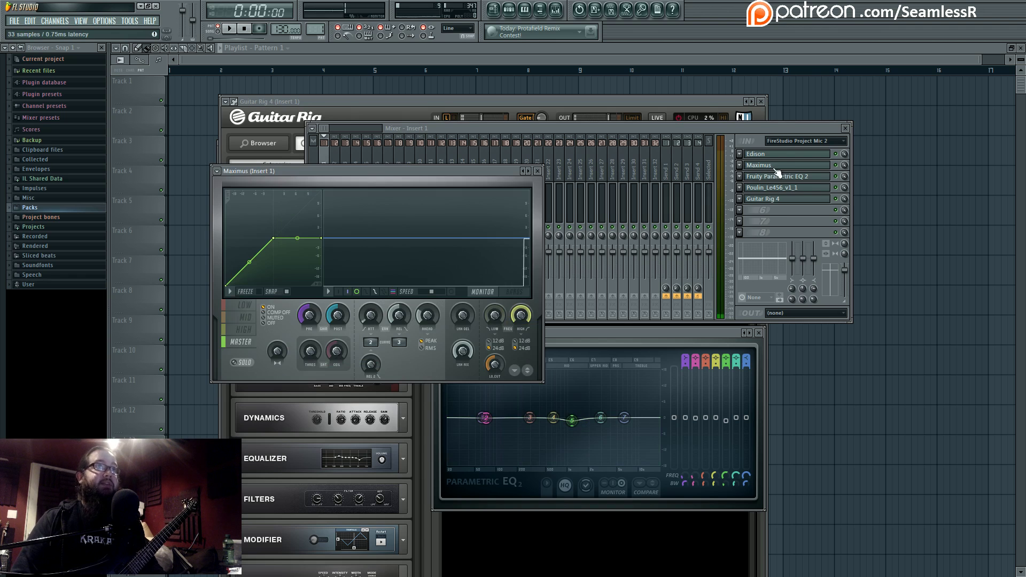
drag(454, 172, 504, 210)
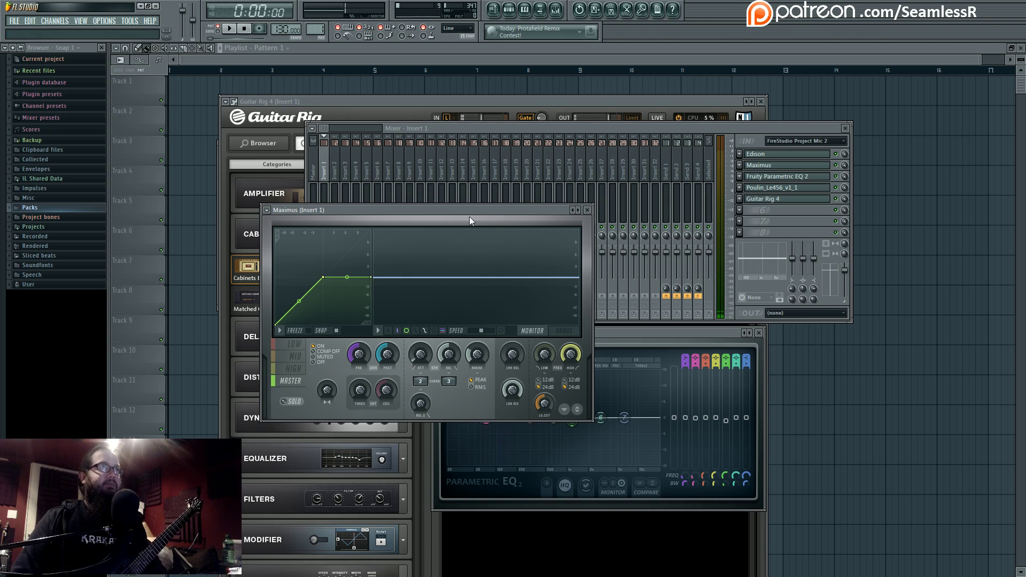
drag(473, 210, 498, 215)
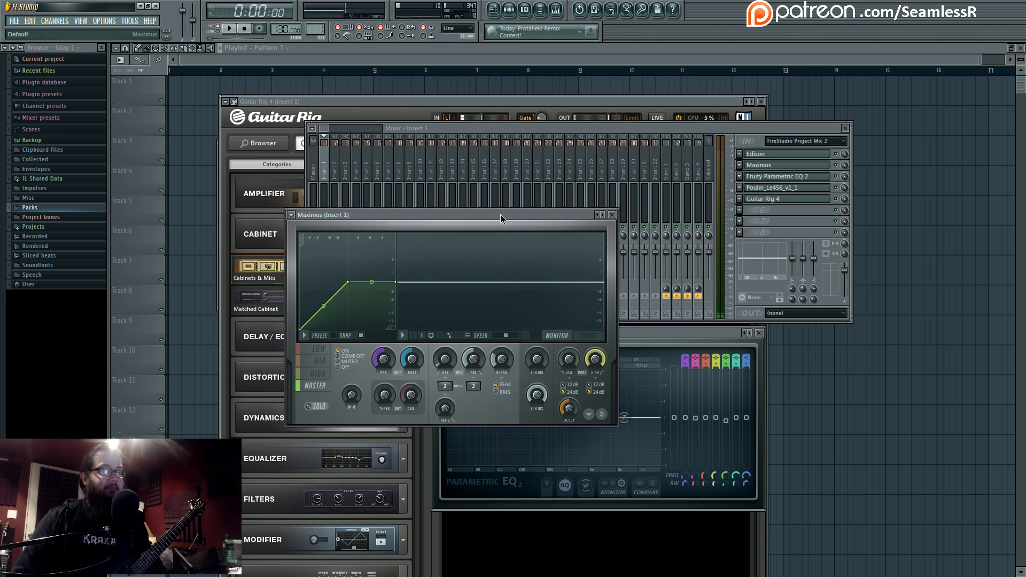
drag(500, 215, 508, 220)
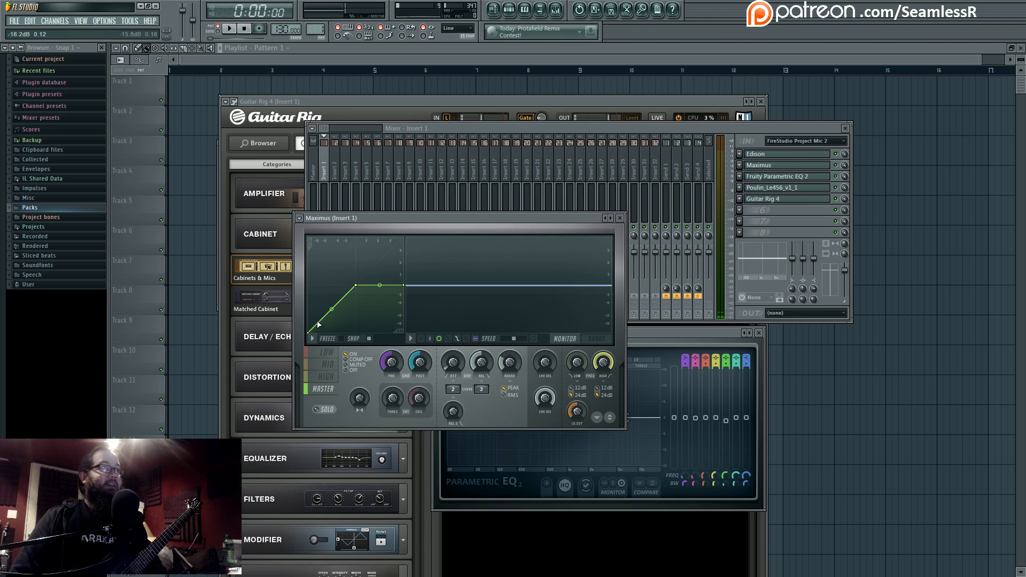
Try Fruity Limiter's noise gate in effect slot 6 of Insert 1, then remove the limiter
click(760, 224)
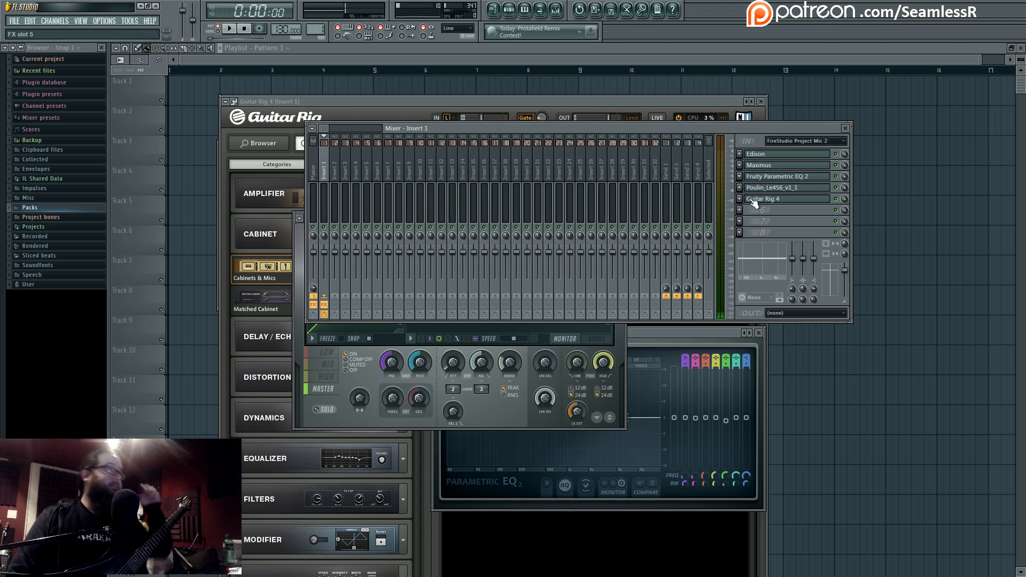
click(881, 354)
drag(516, 368, 489, 402)
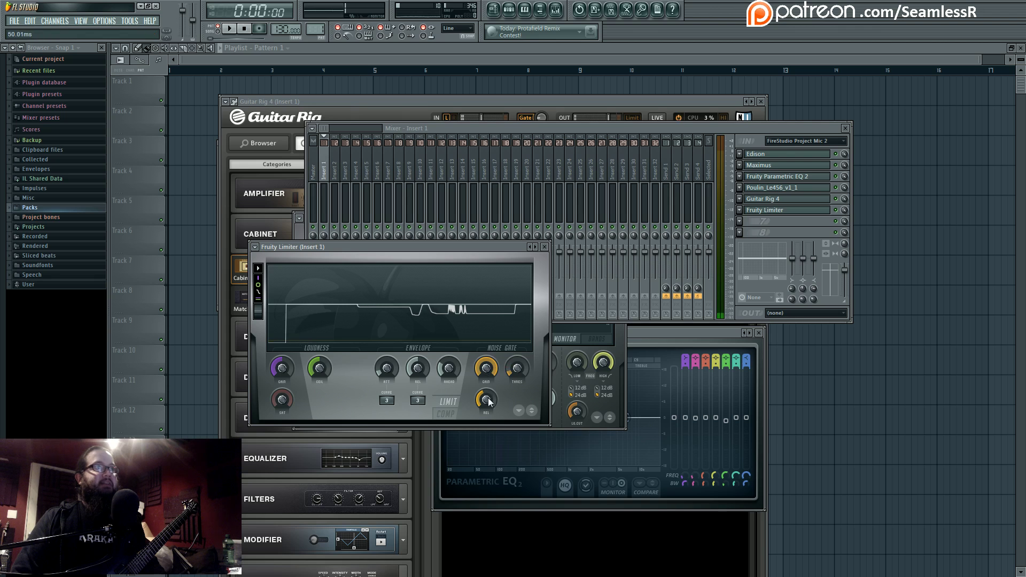
click(745, 216)
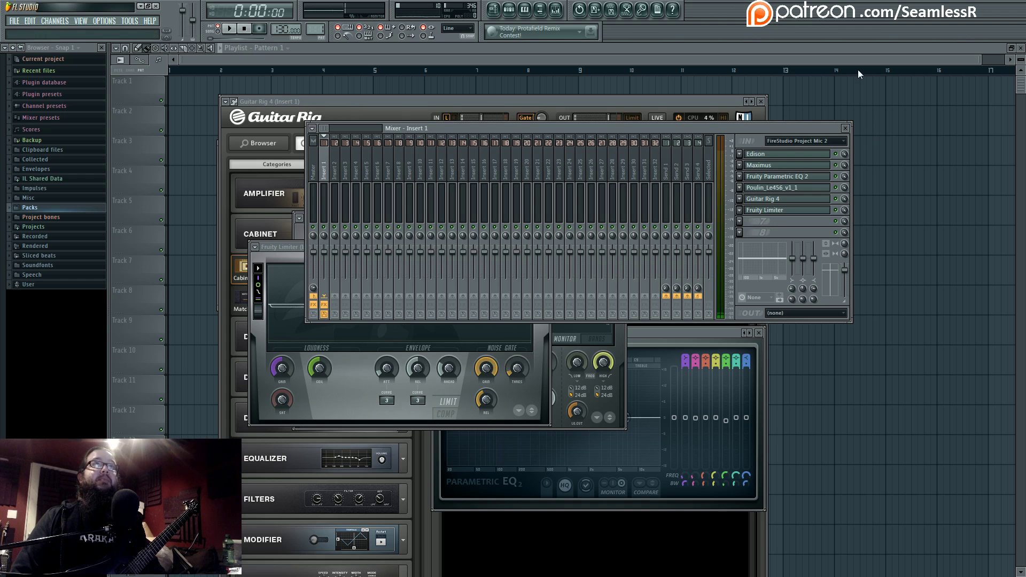
click(786, 210)
Add a noise-gate point at about -44 dB on Maximus's master curve and shift the curve's knee to a lower input level
click(776, 165)
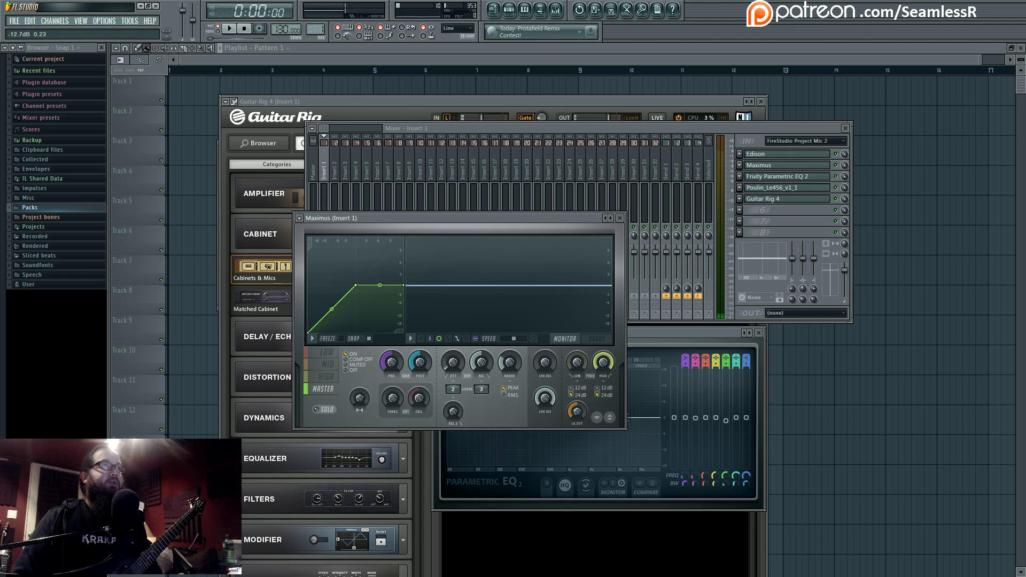
drag(310, 331, 313, 332)
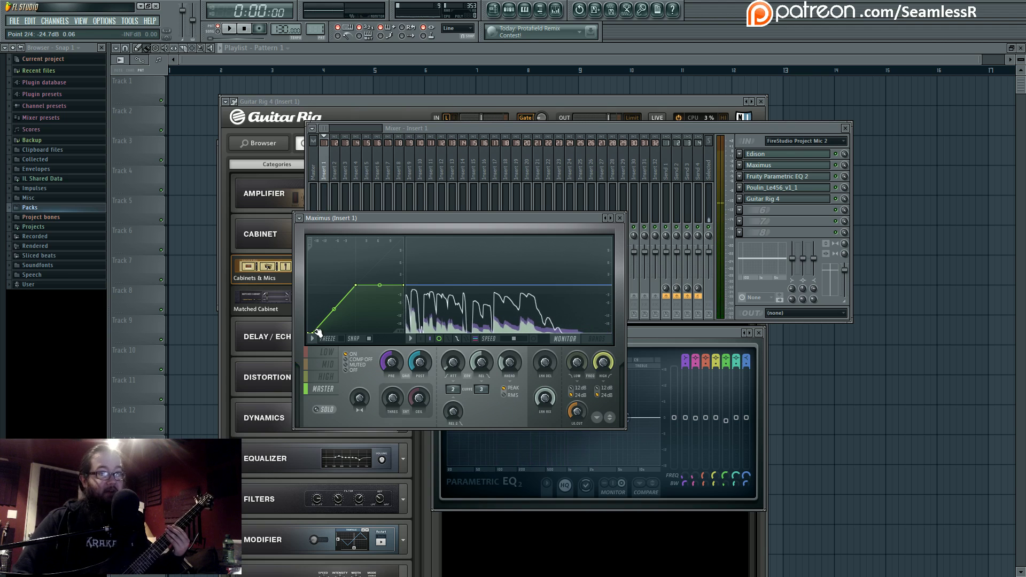
drag(315, 332, 312, 334)
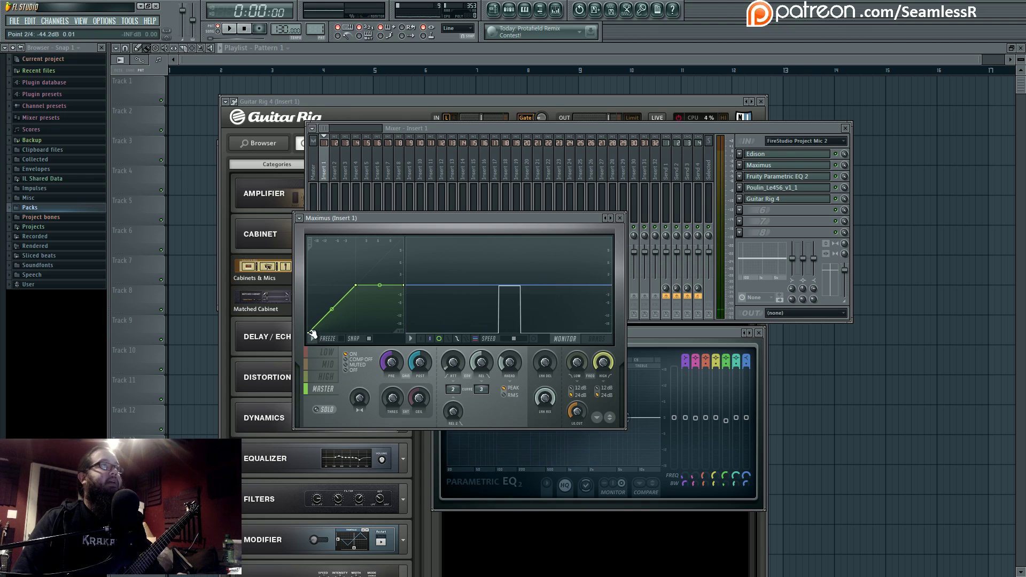
drag(315, 336, 313, 335)
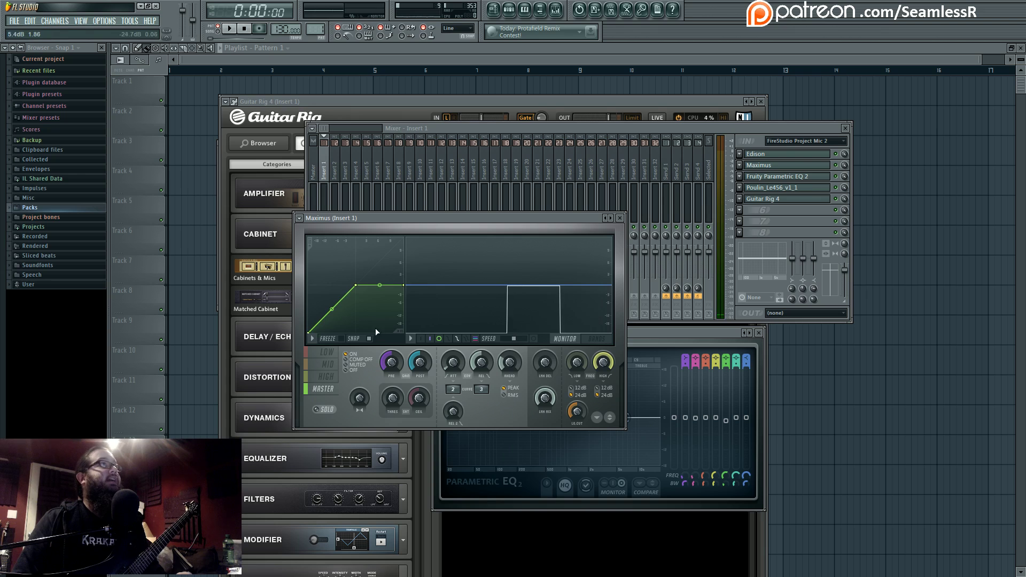
drag(358, 289, 340, 288)
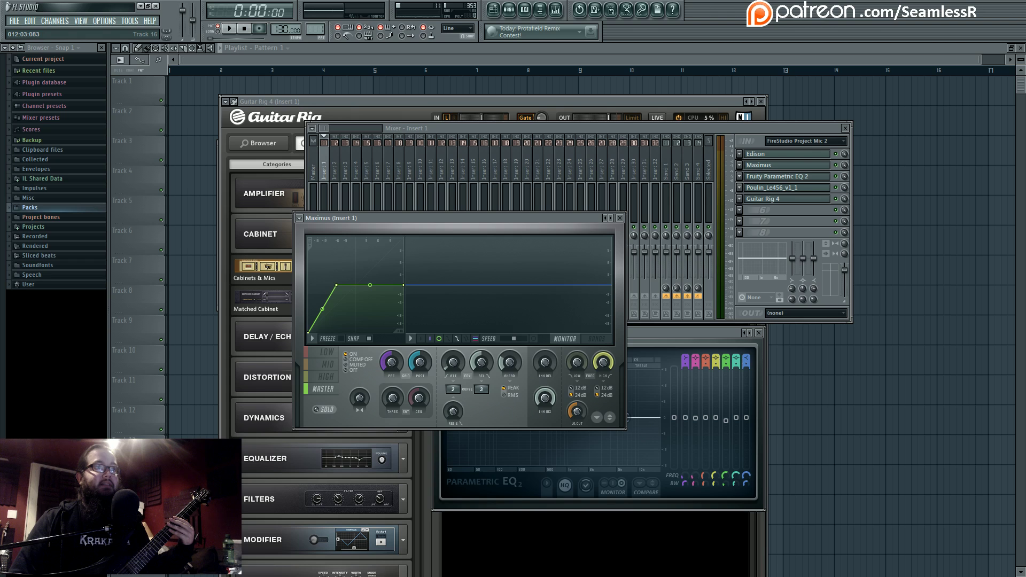
click(300, 219)
key(Escape)
click(300, 219)
click(301, 220)
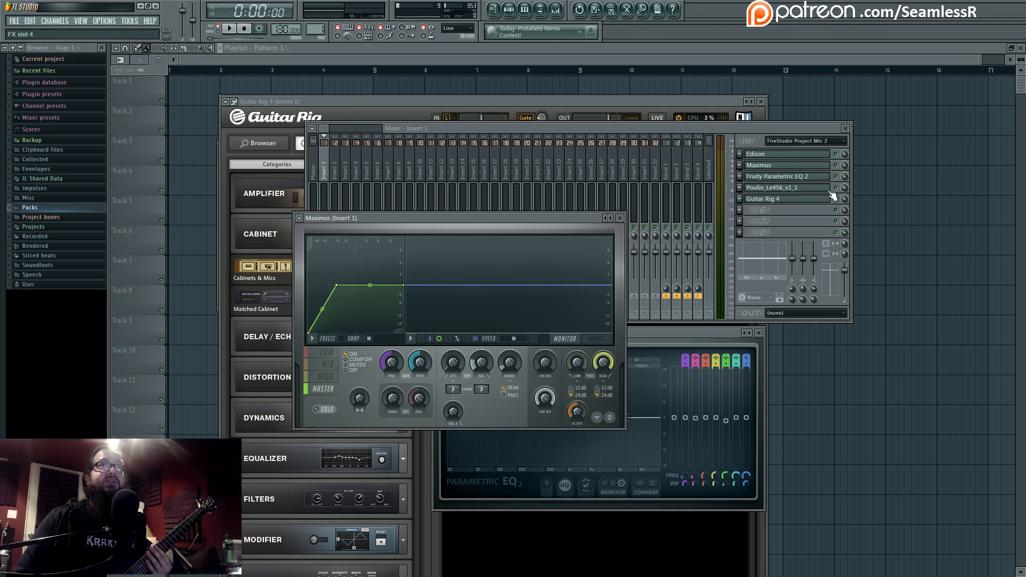
Bypass the amp and cabinet effects for a clean audition and bend the gate segment of Maximus's master curve slightly upward
click(843, 182)
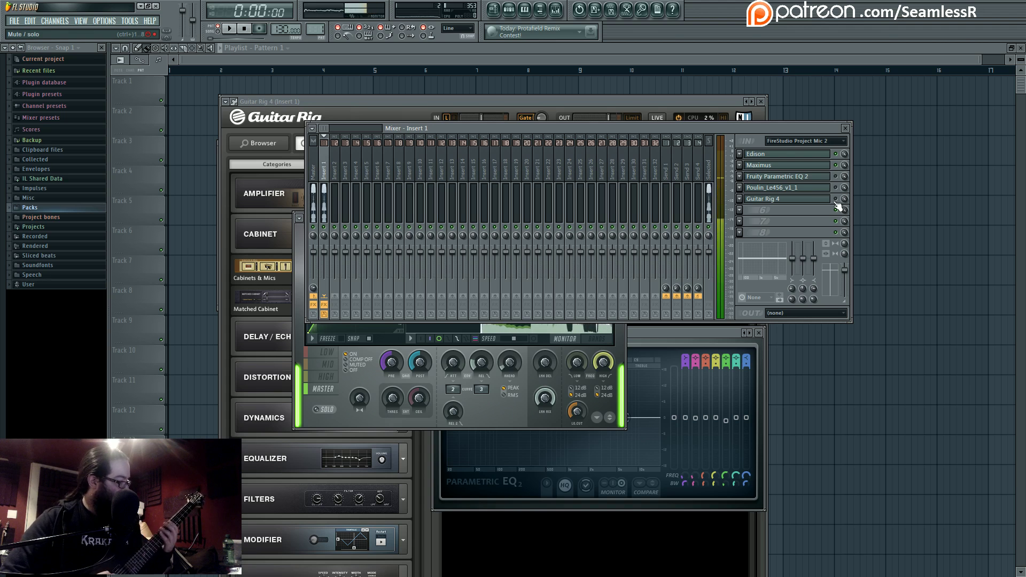
click(489, 410)
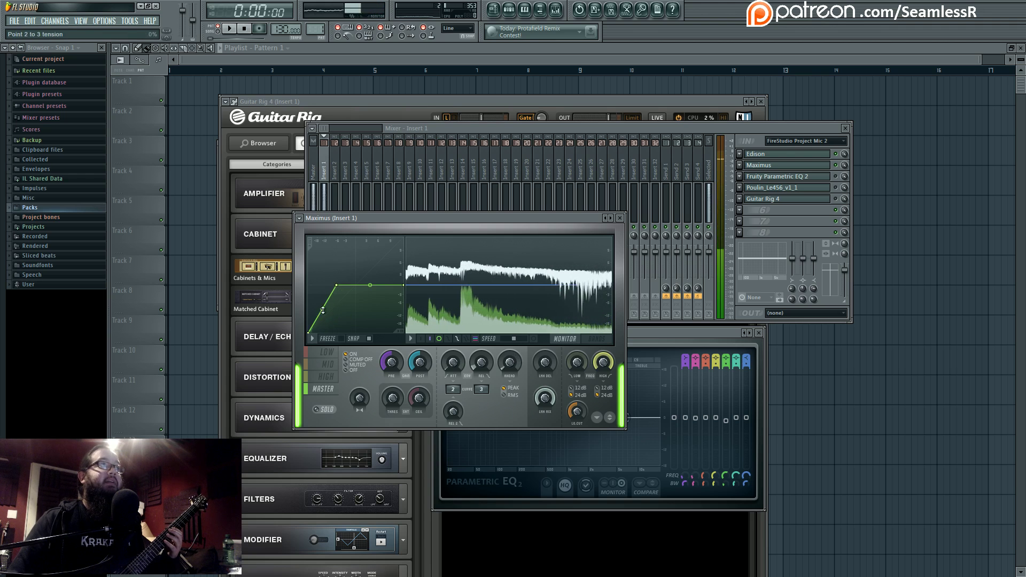
drag(323, 309, 323, 303)
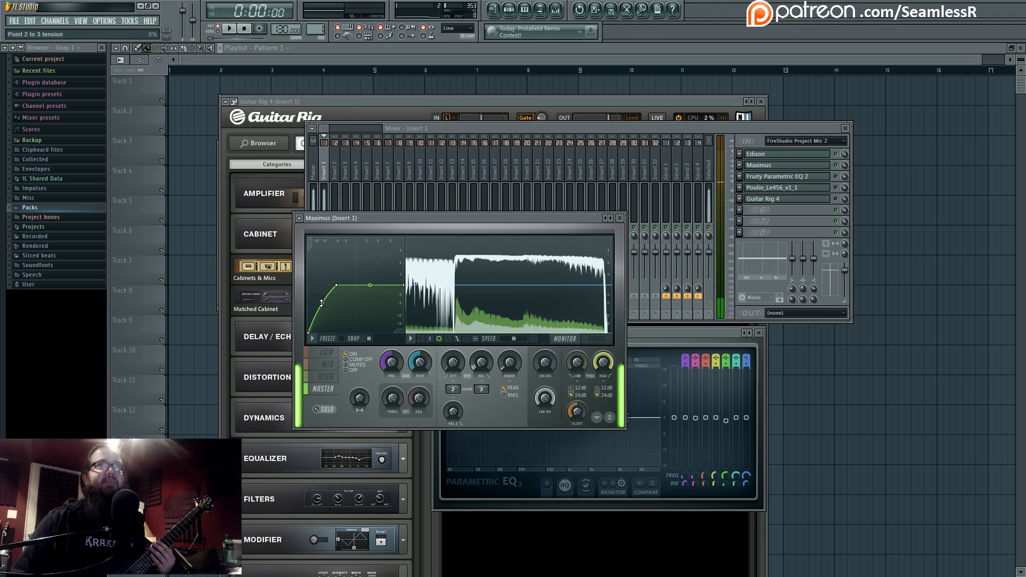
Re-enable the bypassed effects, set the LE456 amp's channel B drive to 0.75, and bring Maximus back in front
click(843, 201)
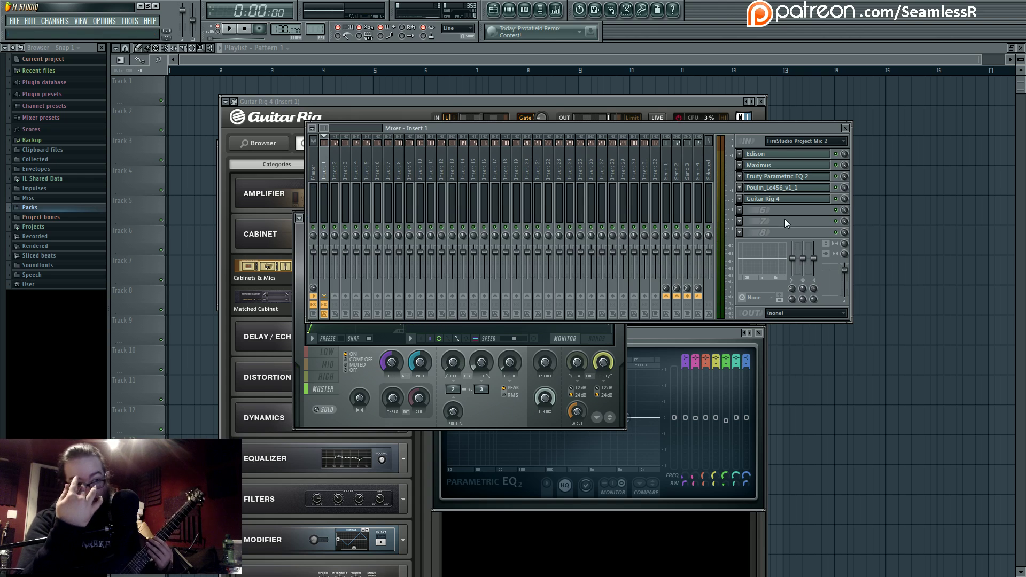
click(786, 188)
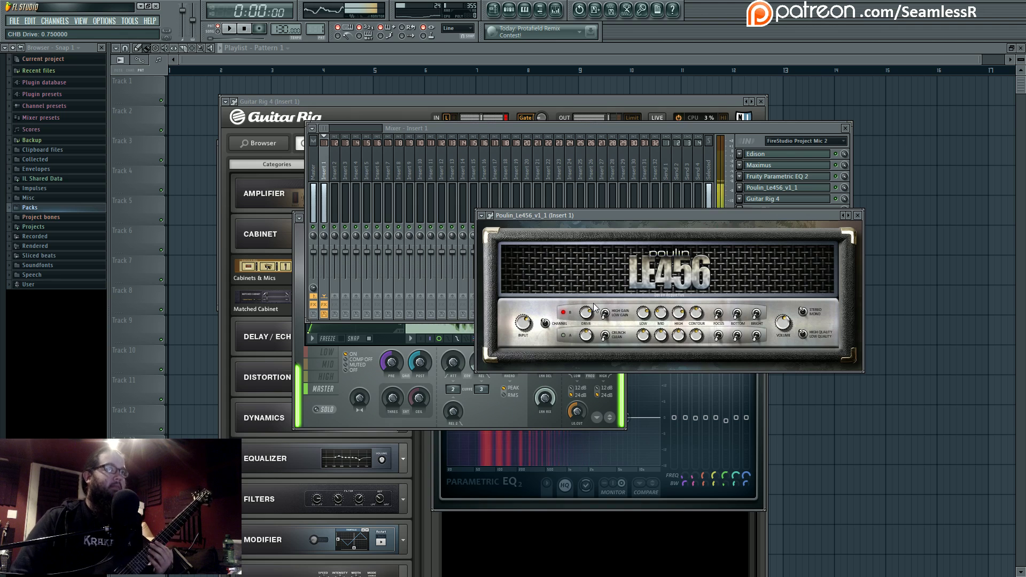
click(506, 413)
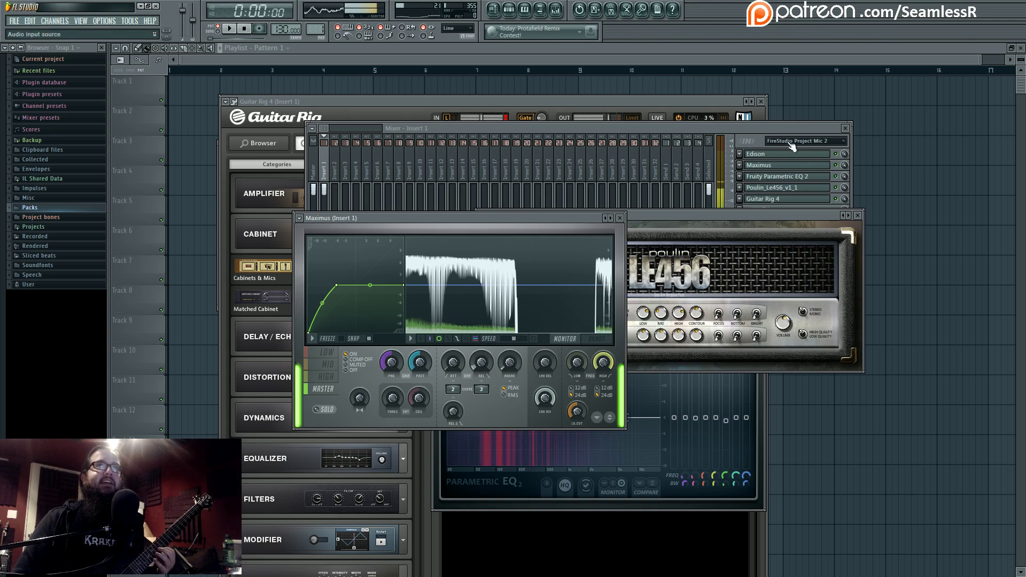
Add a Fruity Parametric EQ 2 in effect slot 6 of Insert 1, after Guitar Rig
click(773, 204)
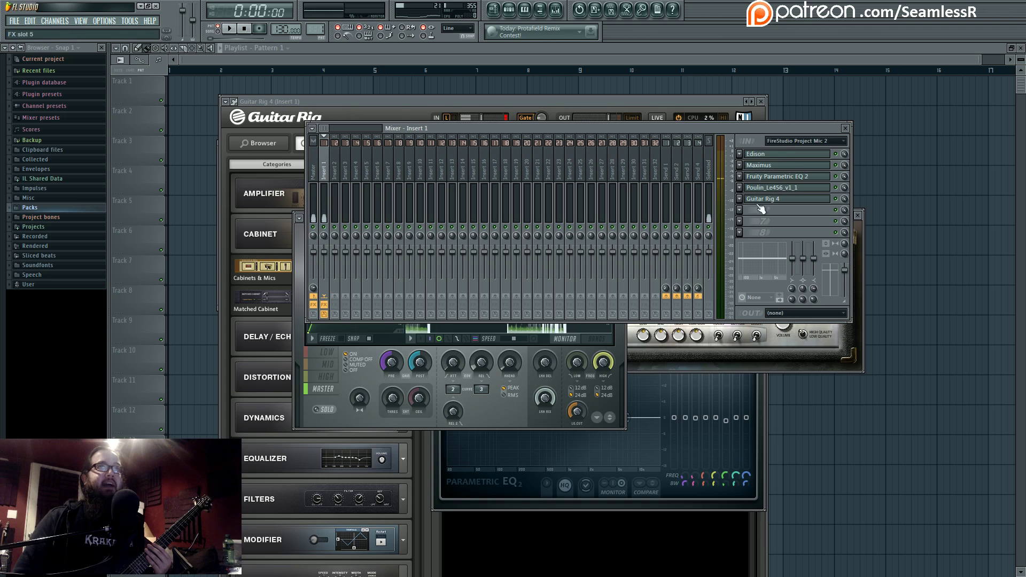
click(774, 210)
click(860, 390)
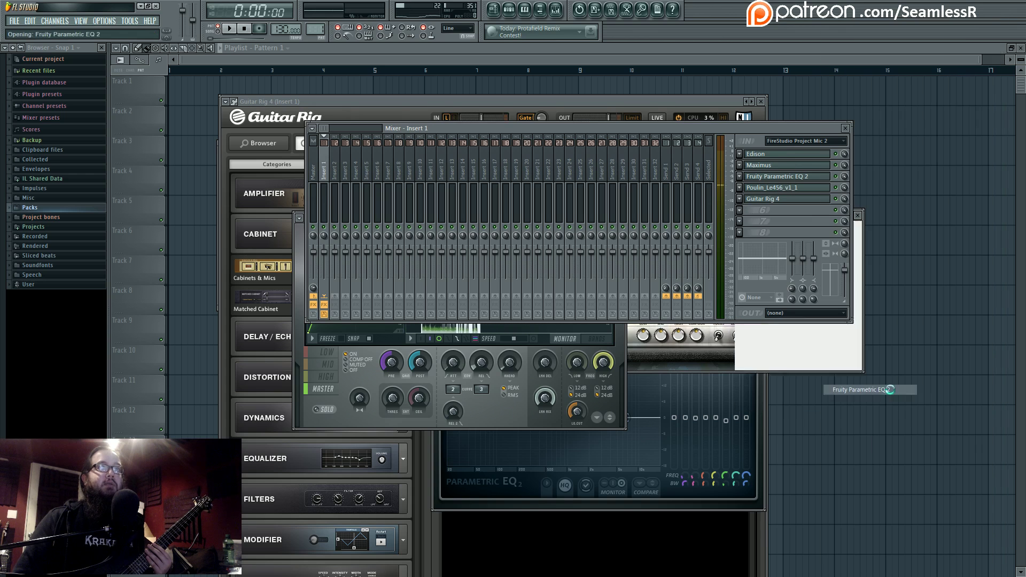
On the new EQ, boost the band 7 high shelf about 7 dB near 7.3 kHz, cut band 3 slightly, and try cuts with band 4
drag(441, 331, 445, 312)
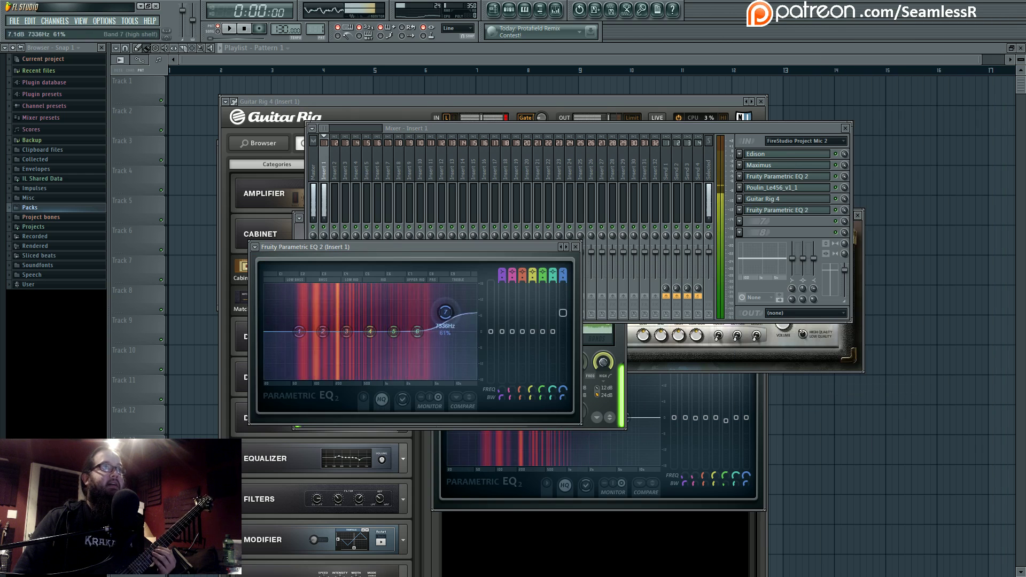
mouse_move(346, 331)
mouse_down()
mouse_move(317, 343)
mouse_move(397, 343)
mouse_move(361, 342)
mouse_up()
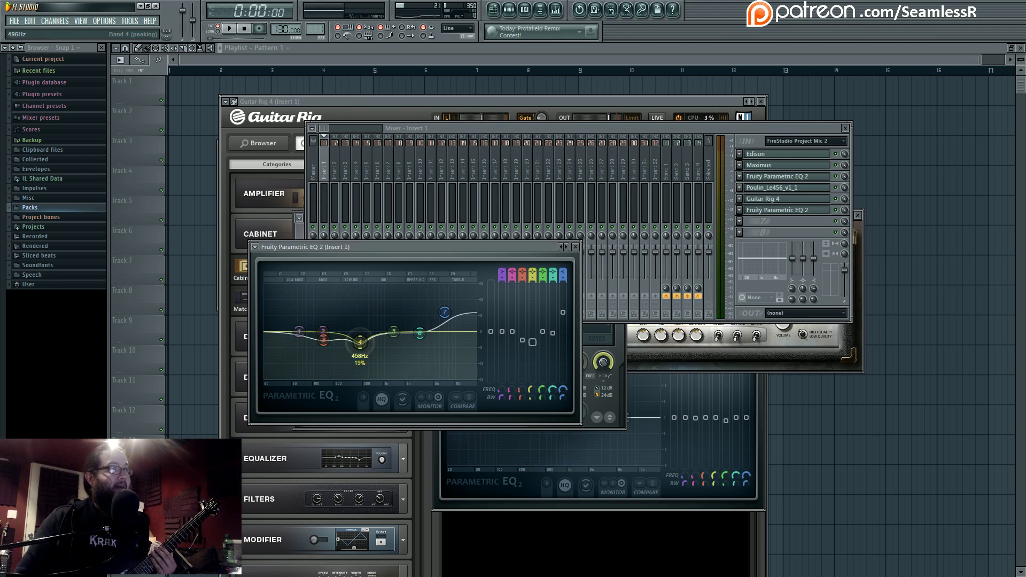
drag(359, 341, 369, 373)
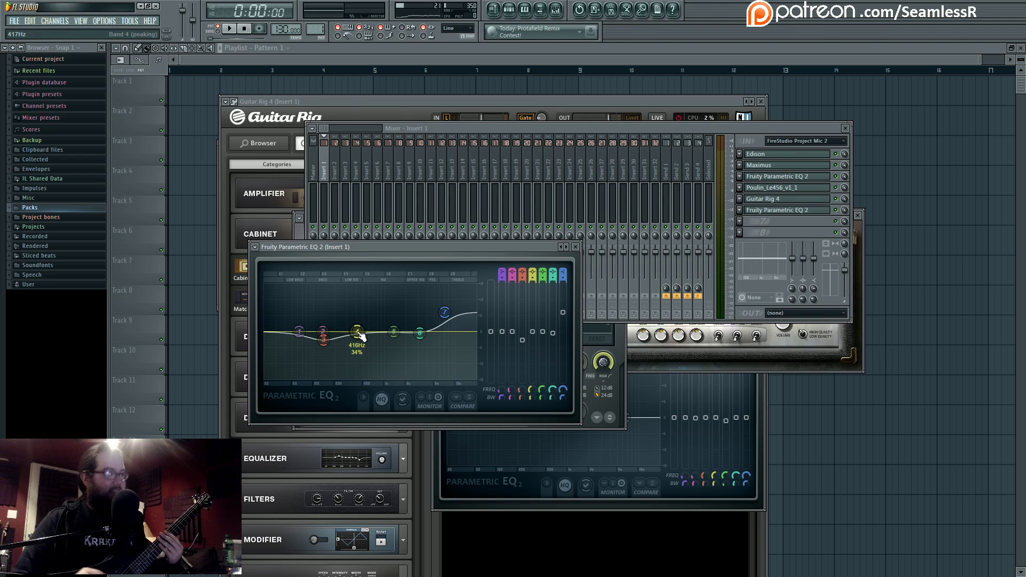
Reposition the Guitar Rig window, check the LE456 amp, and set the Control Room cabinet's volume to about -12.5 dB
click(499, 102)
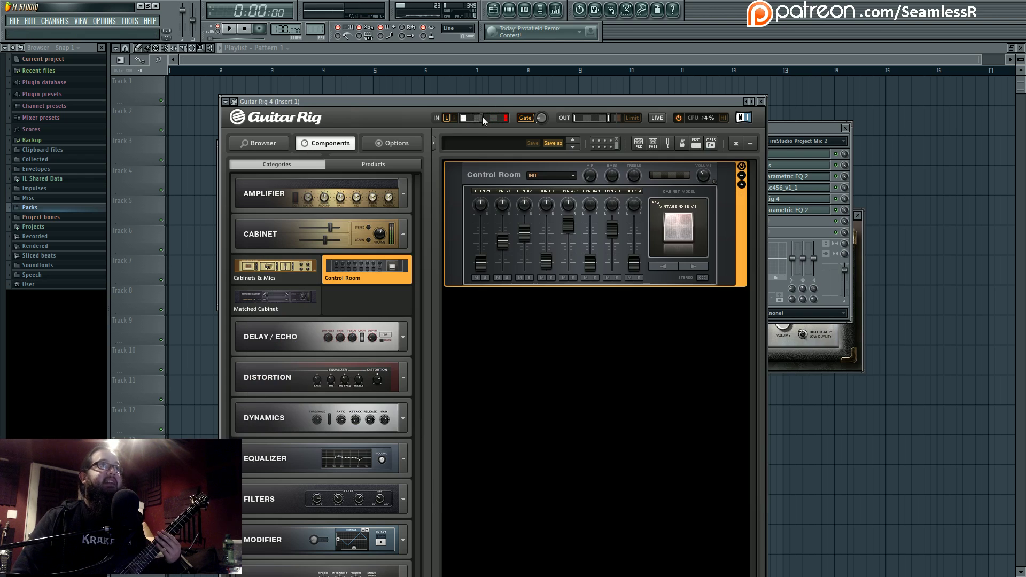
drag(698, 101, 633, 97)
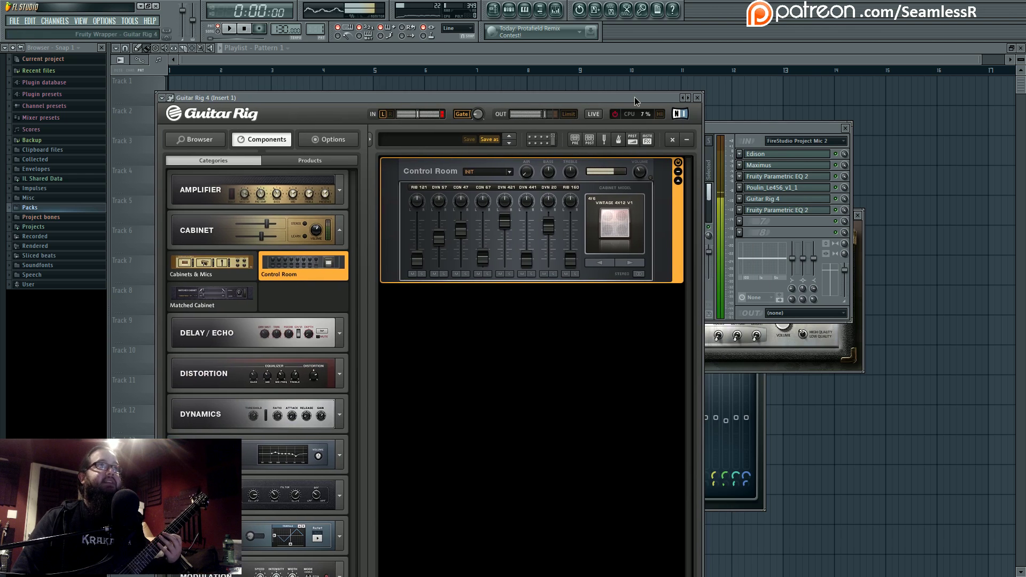
click(784, 187)
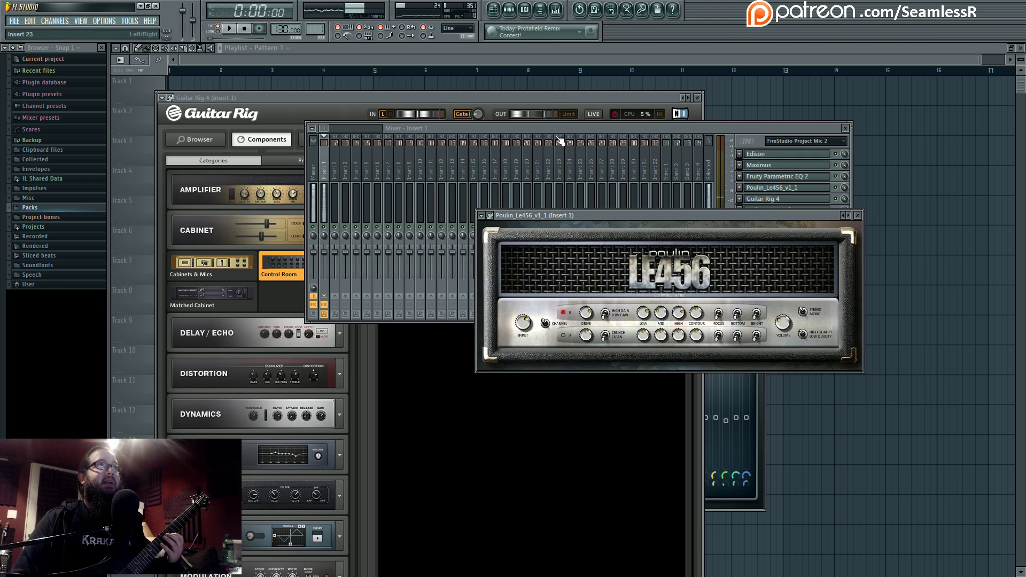
click(555, 96)
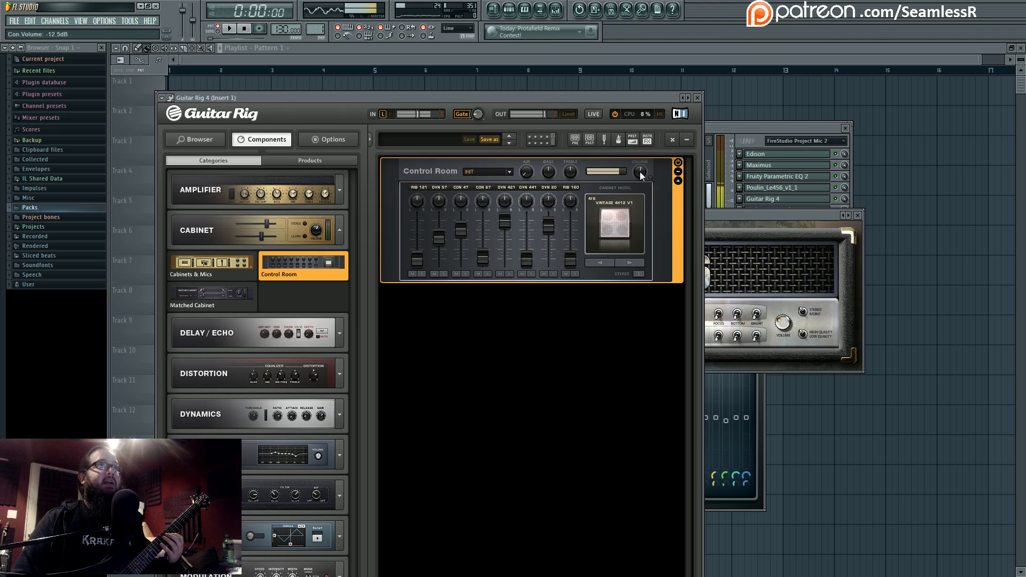
On the EQ before the amp, cut band 3 at about 67 Hz and deepen the small band 5 dip
click(804, 128)
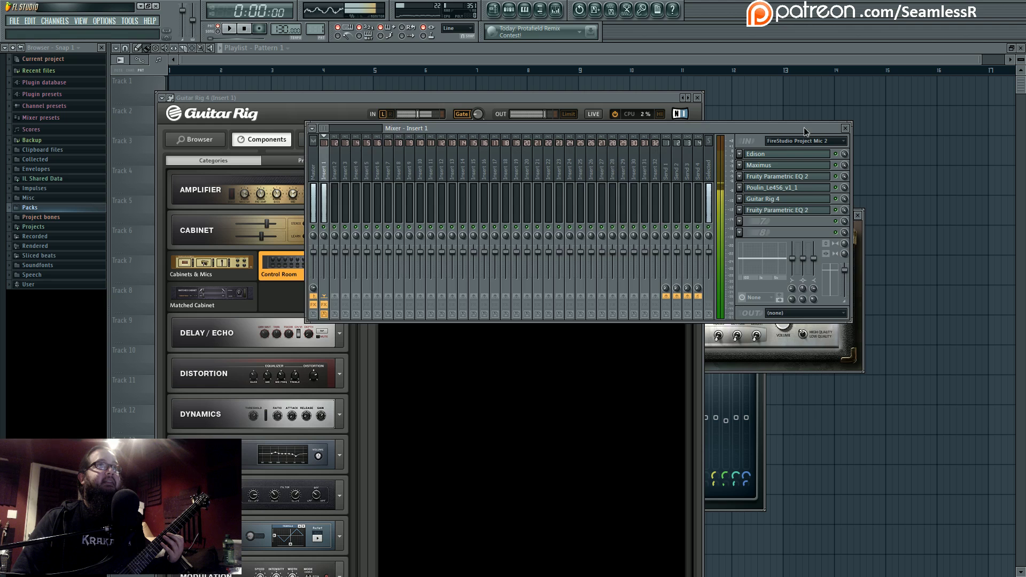
click(801, 178)
drag(527, 418, 488, 441)
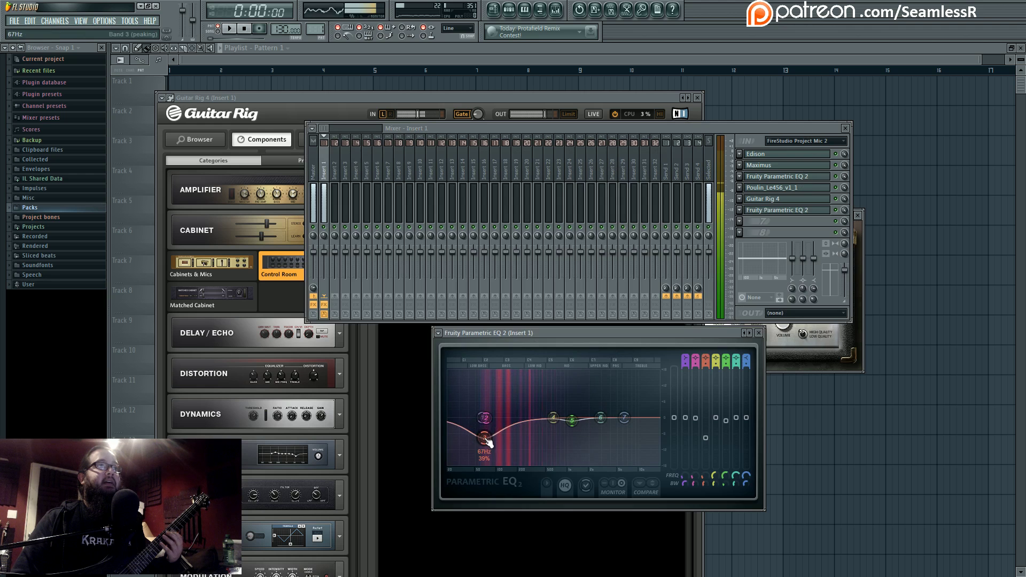
mouse_move(572, 420)
mouse_down()
mouse_move(607, 407)
mouse_move(560, 428)
mouse_move(580, 422)
mouse_move(571, 428)
mouse_up()
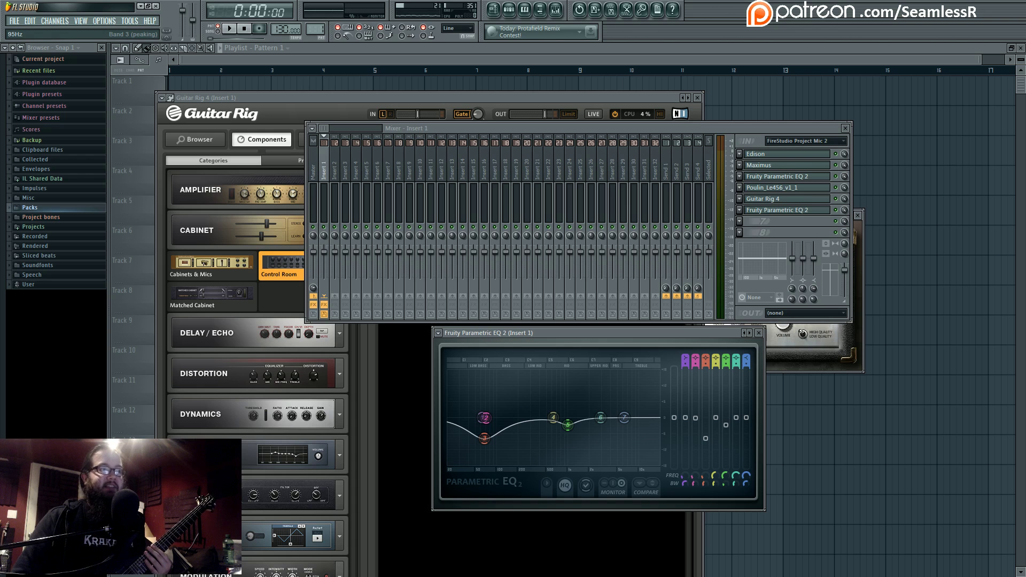
Check the livestream chat in Firefox, return to FL Studio, and shift EQ band 5 to a slightly lower frequency
key(alt+Tab)
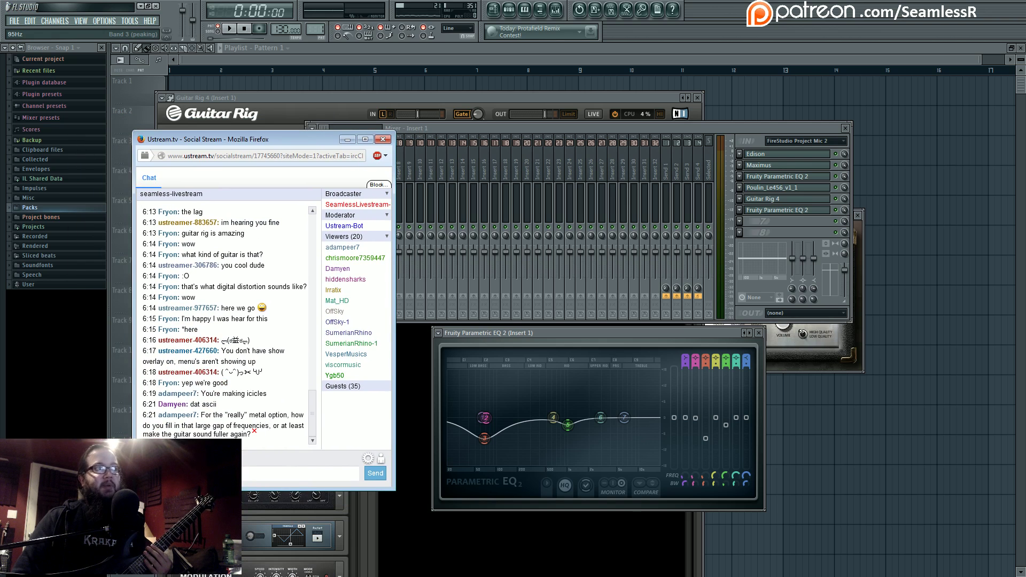
key(alt+Tab)
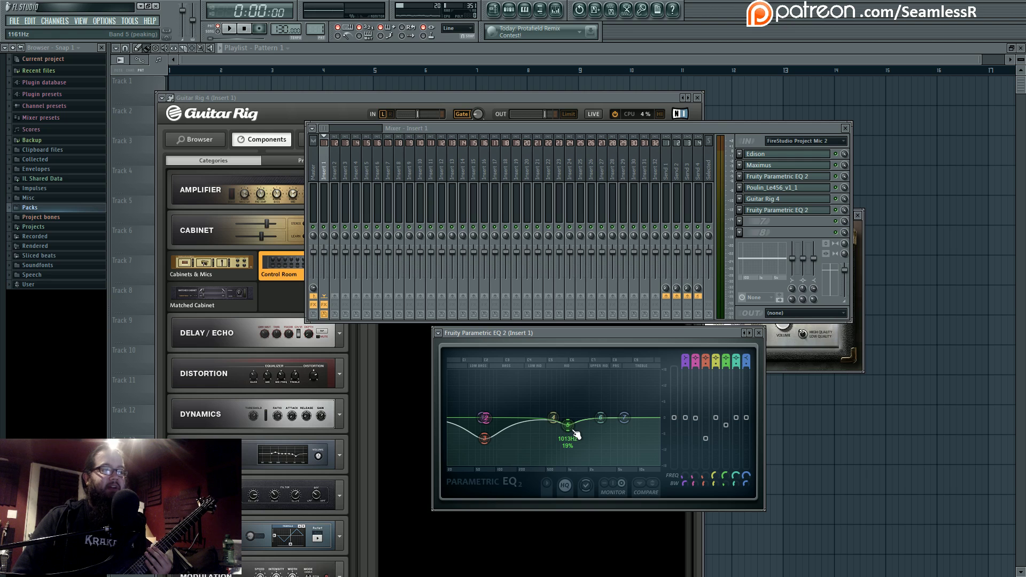
mouse_move(575, 432)
mouse_down()
mouse_move(560, 448)
mouse_move(570, 432)
mouse_up()
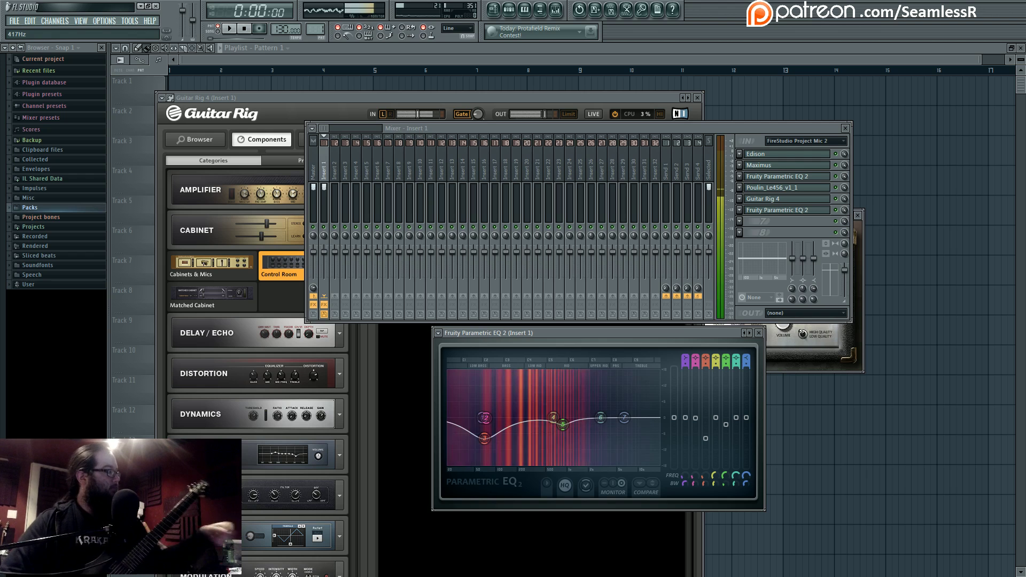
Rebalance the Control Room microphones: raise RIB 160 and RIB 121, lower DYN 57, DYN 421 and DYN 20, and set CON 47 to about -10.3 dB
drag(544, 99, 582, 57)
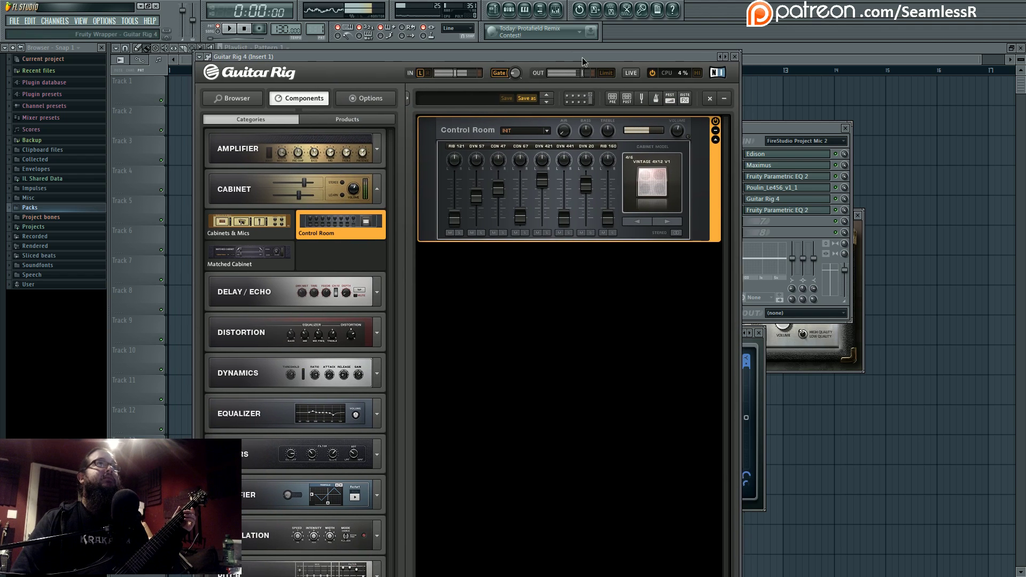
drag(584, 205, 611, 192)
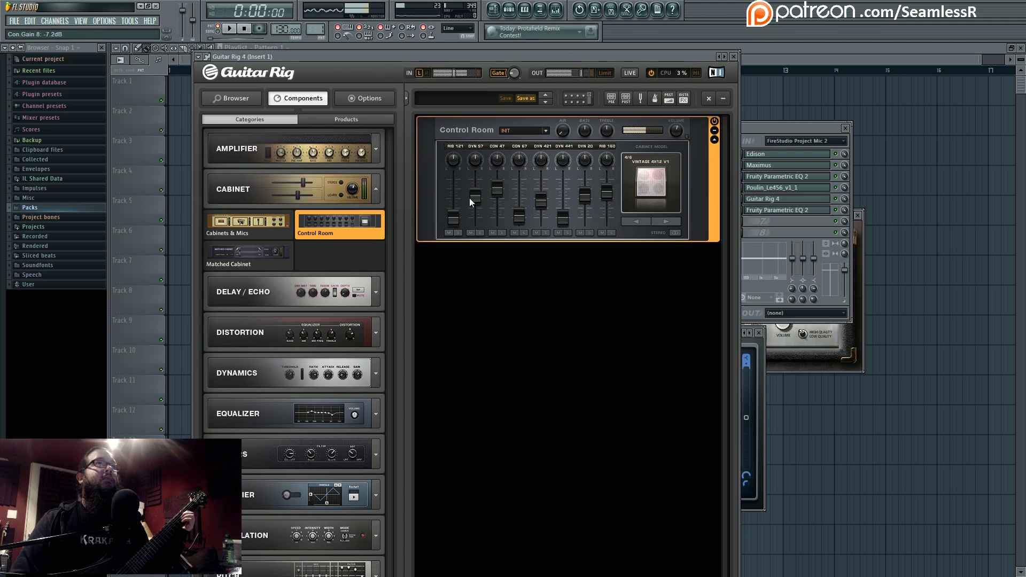
drag(453, 218, 501, 201)
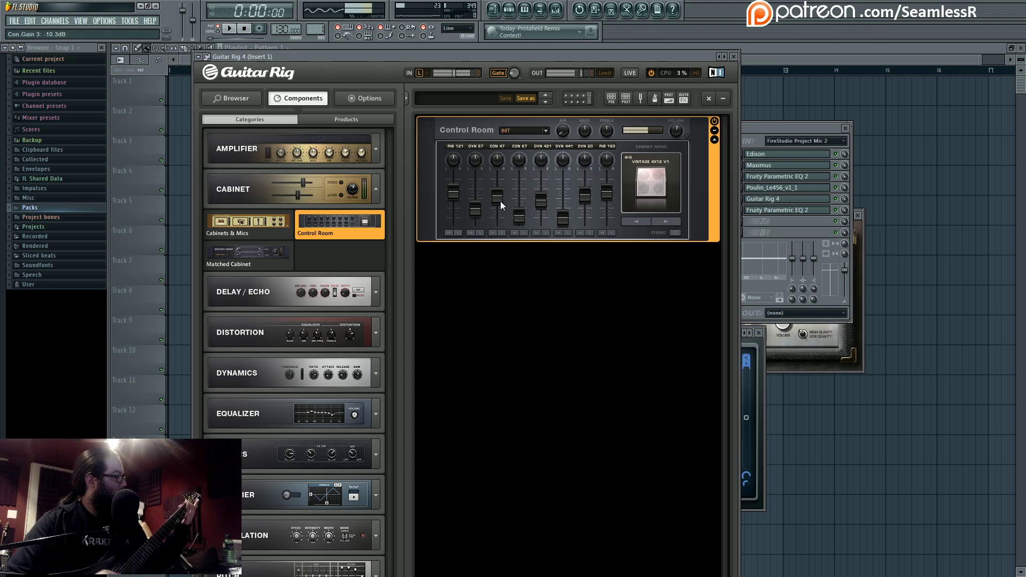
Open the LE456 amp and lower its channel B drive to about 0.435
click(802, 189)
drag(589, 319, 600, 340)
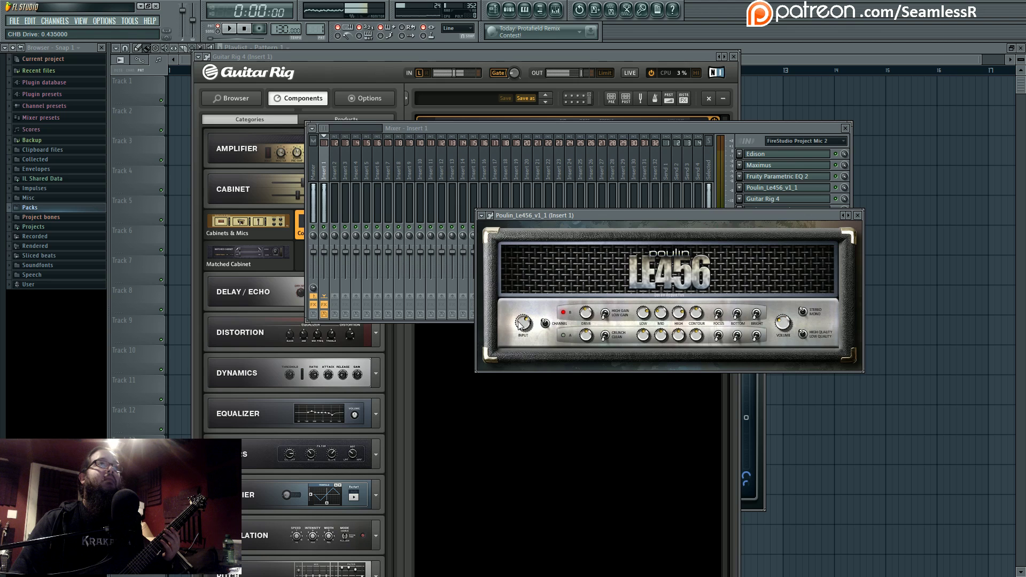
Refine the Control Room blend: lower CON 47 and DYN 421, raise DYN 57 and DYN 20, and set DYN 441 to about -2.6 dB
click(639, 60)
drag(500, 200, 479, 183)
drag(536, 201, 587, 181)
drag(562, 219, 570, 184)
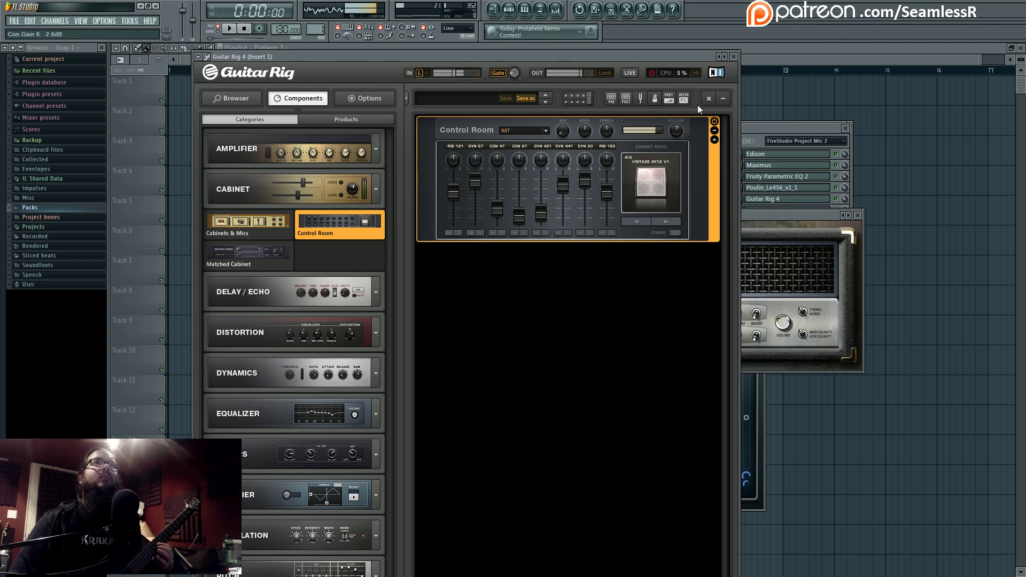
On the EQ after Guitar Rig, adjust bands 5 to 7 and pull the band 1 low shelf down at about 43 Hz
click(811, 155)
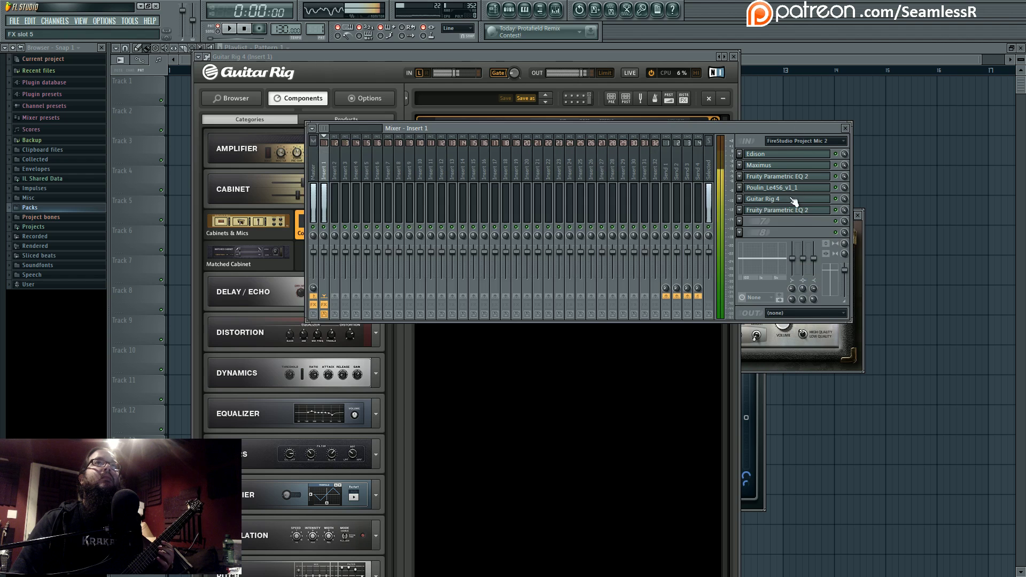
click(788, 210)
drag(444, 327, 294, 359)
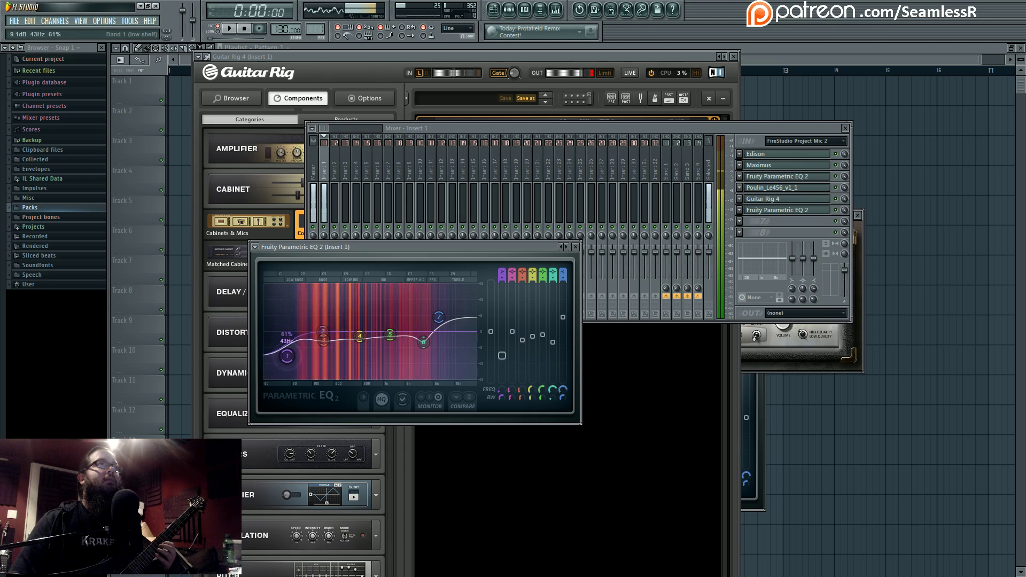
Change the filter type of band 1 on the slot 6 EQ to high pass
right_click(295, 360)
mouse_move(309, 388)
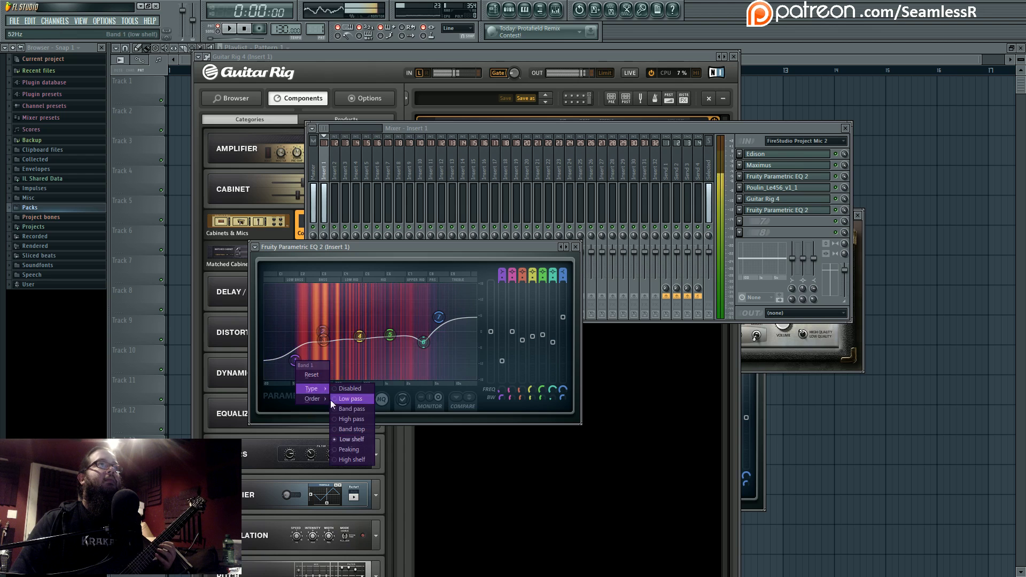
click(338, 416)
right_click(294, 331)
mouse_move(312, 360)
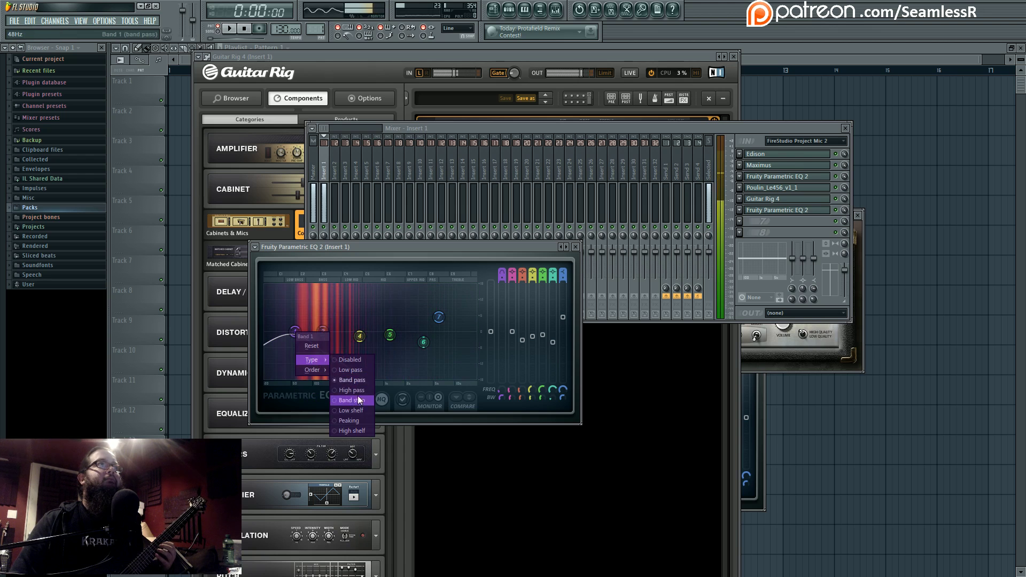
click(360, 390)
Give the band 1 high pass a steeper order and raise its cutoff to about 110 Hz
right_click(295, 332)
click(295, 332)
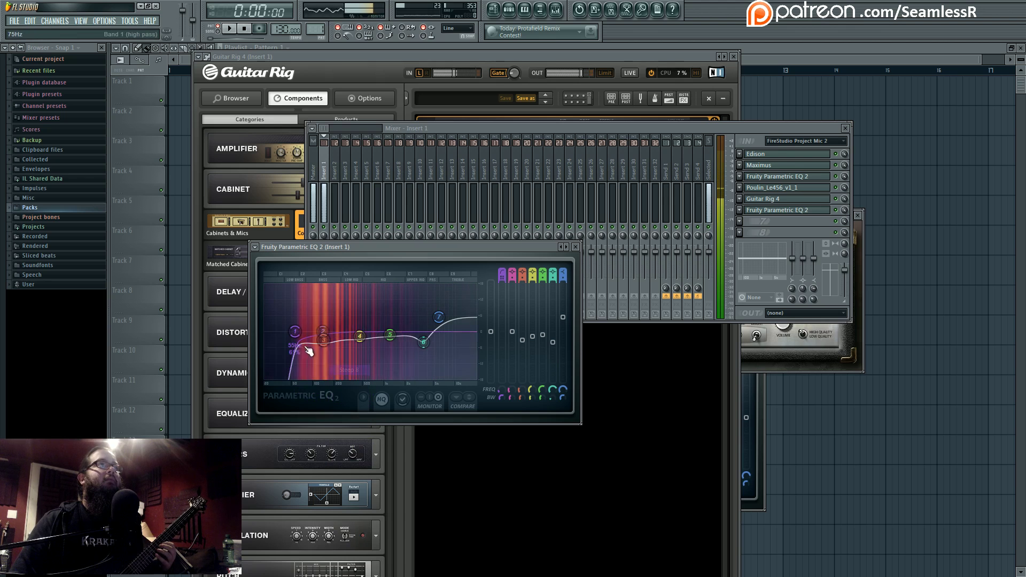
drag(296, 332, 321, 336)
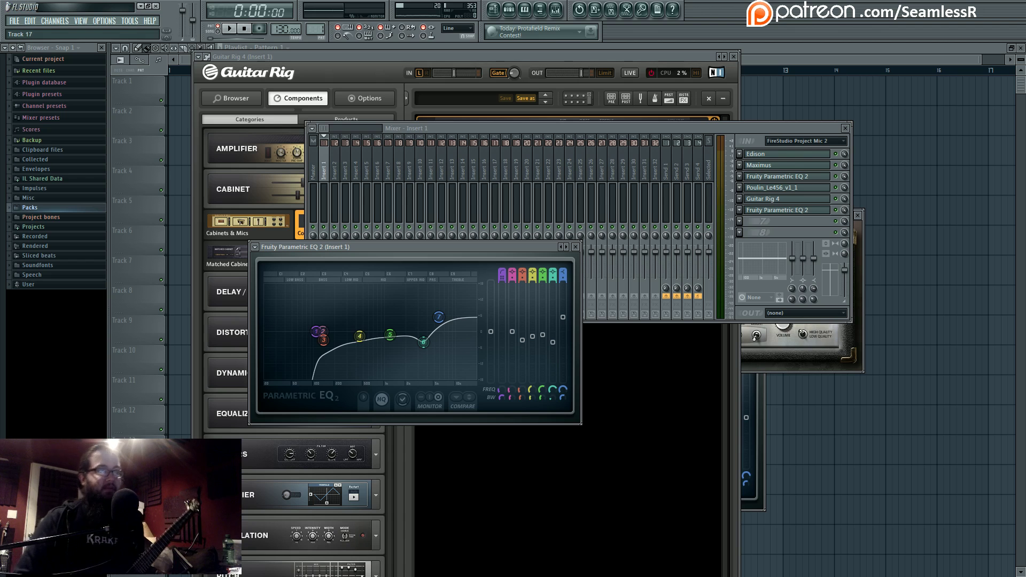
Open Edison from the first effect slot of Insert 1 and bring the slot 6 EQ back in front
click(569, 129)
click(756, 154)
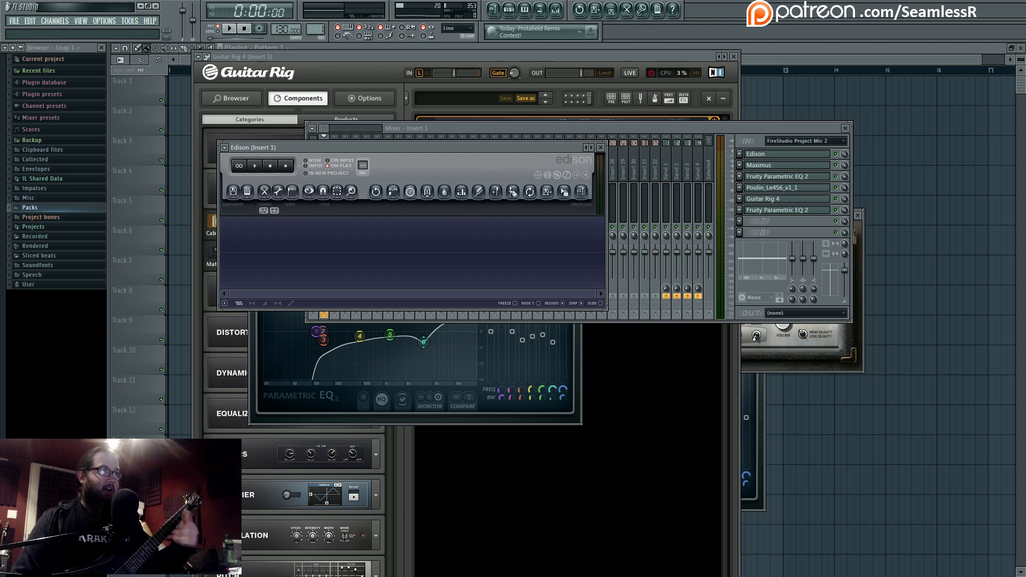
click(482, 423)
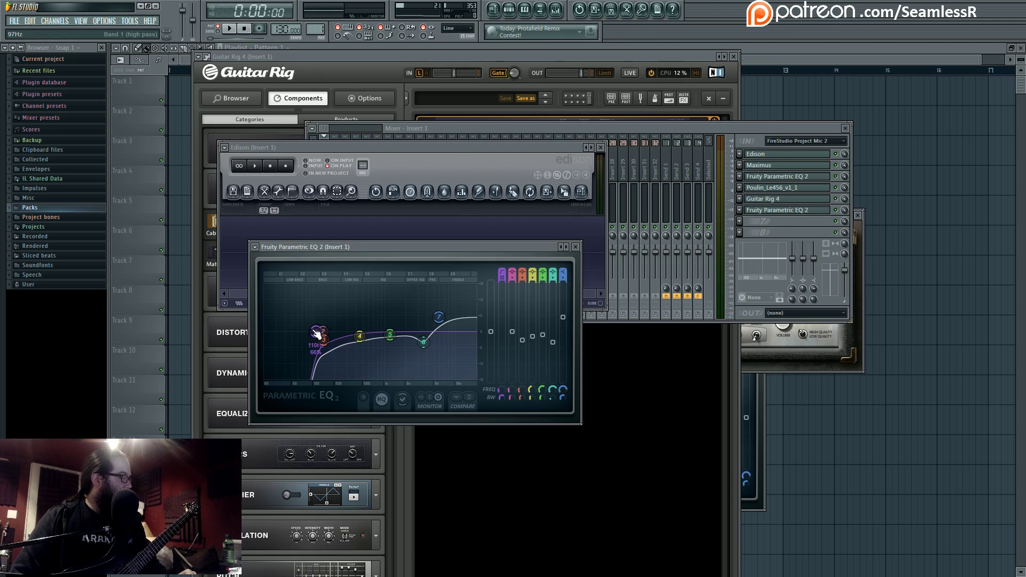
scroll(316, 333, down, 2)
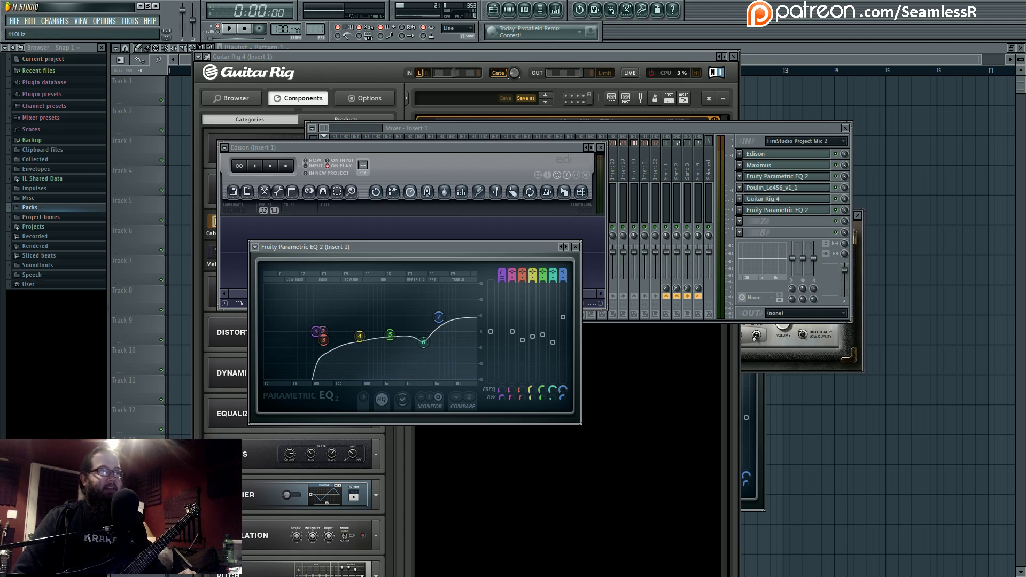
Clear away the guitar plugin windows, add a Superior Drummer channel and load The Metal Foundry library
key(alt+Tab)
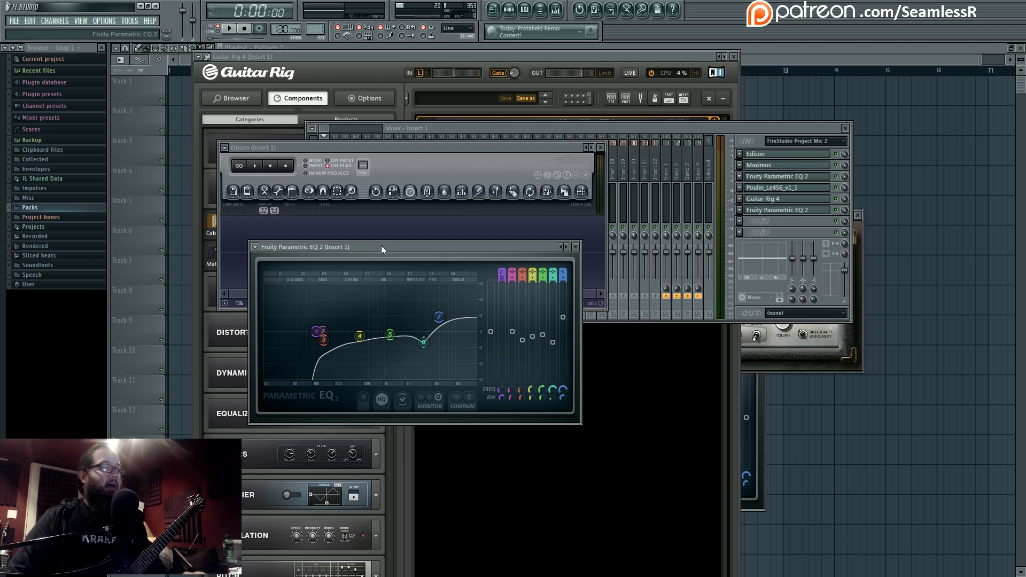
click(750, 57)
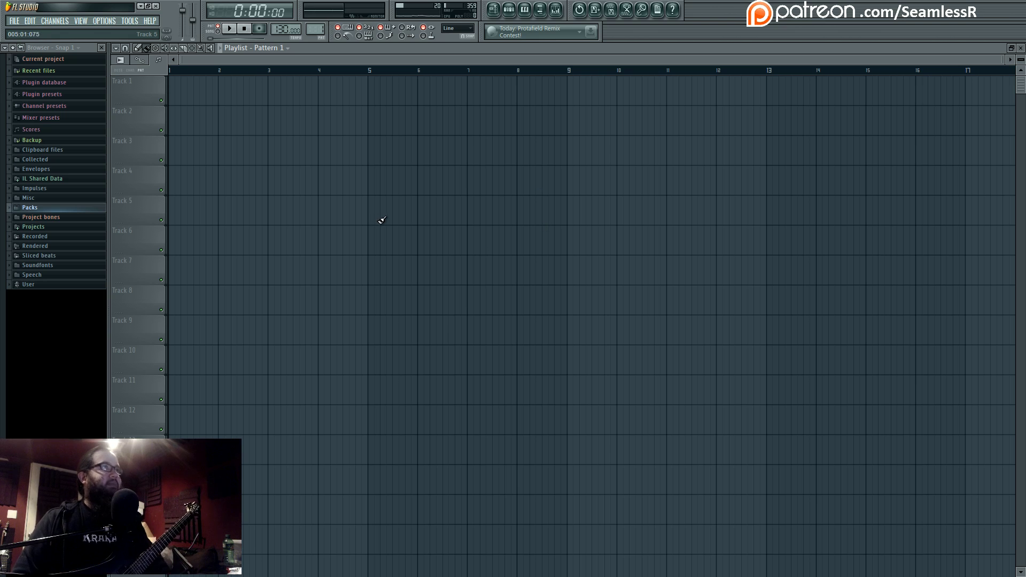
click(54, 22)
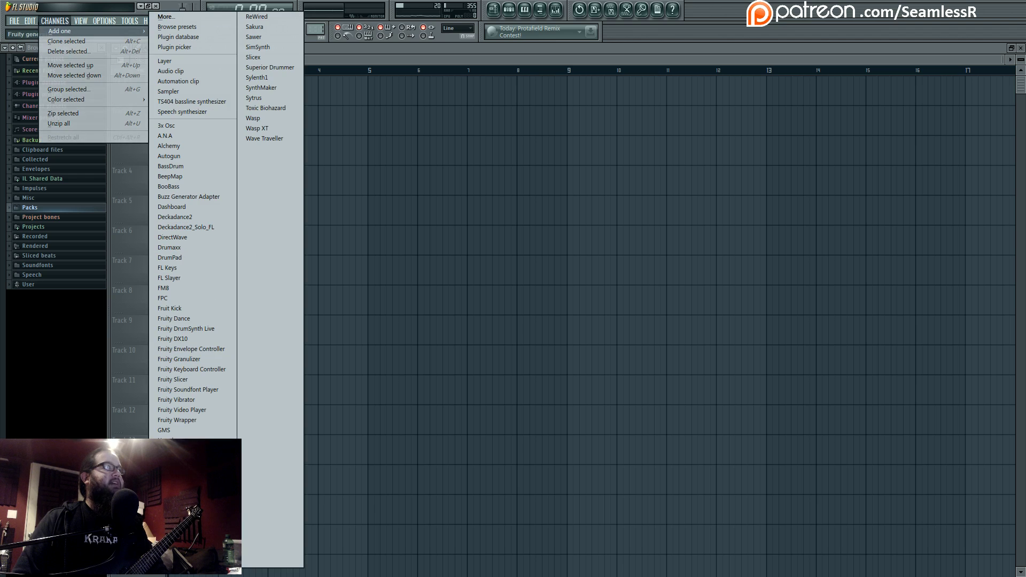
click(269, 68)
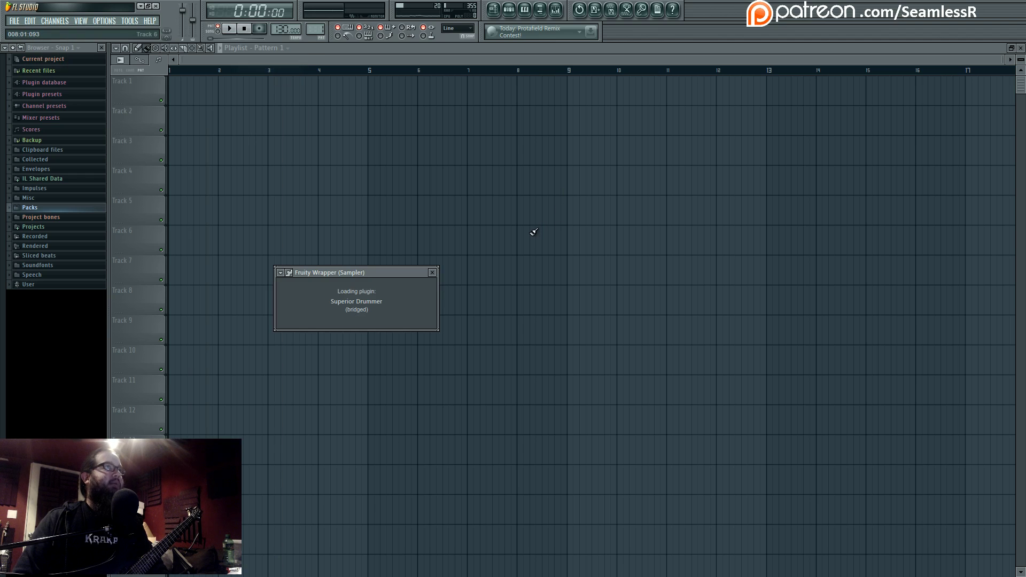
drag(489, 274, 572, 267)
click(527, 154)
click(526, 177)
Move the guitar effects track from mixer Insert 1 to Insert 20
key(F9)
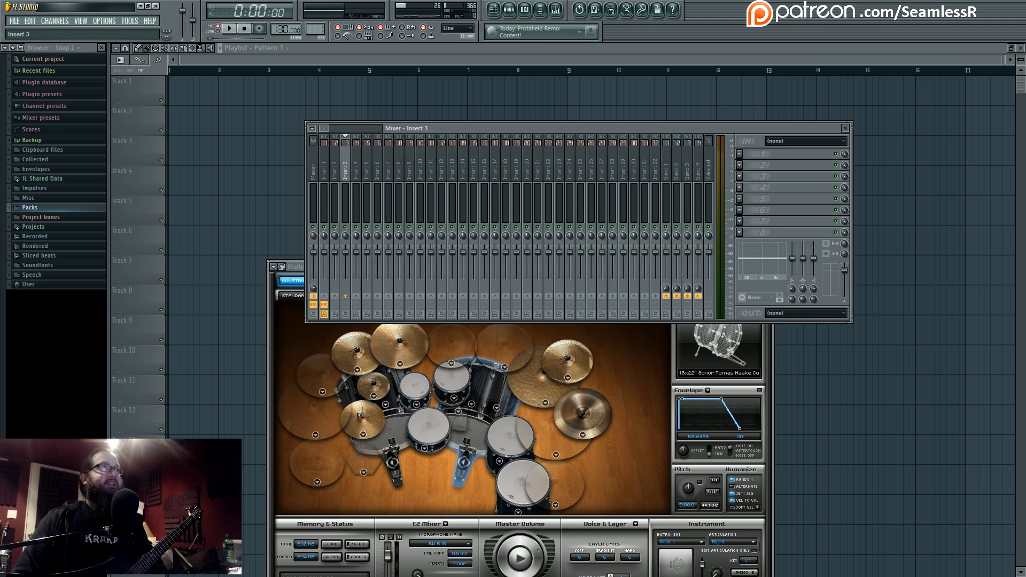
click(324, 161)
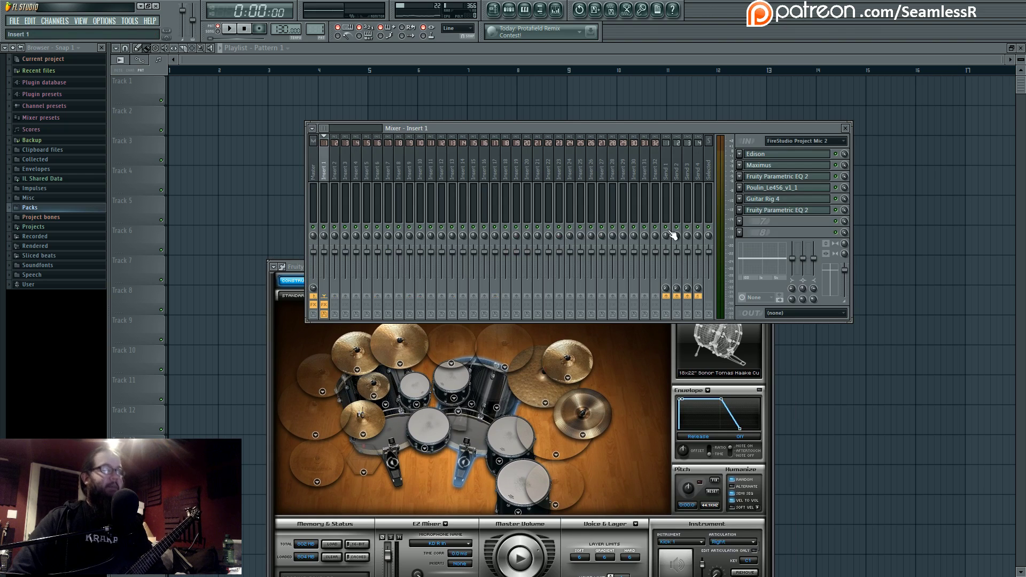
key(Right)
key(Right)
key(Right)
key(Right)
key(Right)
key(Right)
key(Right)
key(Right)
key(Right)
key(Right)
key(Right)
key(Right)
key(Right)
key(Right)
key(Right)
key(Right)
key(Right)
key(Right)
key(Right)
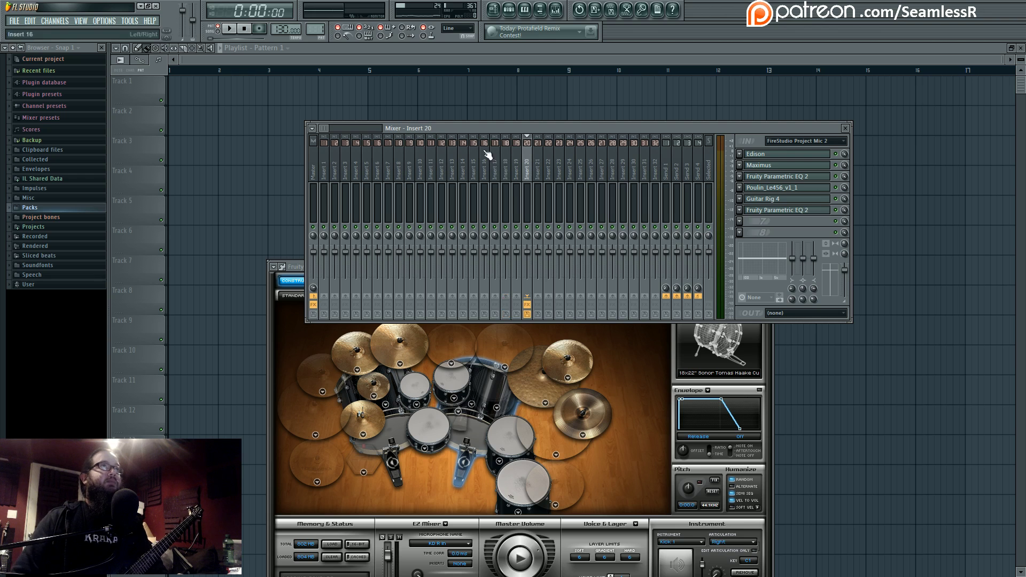
Open the channel settings of Superior Drummer and select the empty mixer Insert 1
key(F6)
click(437, 263)
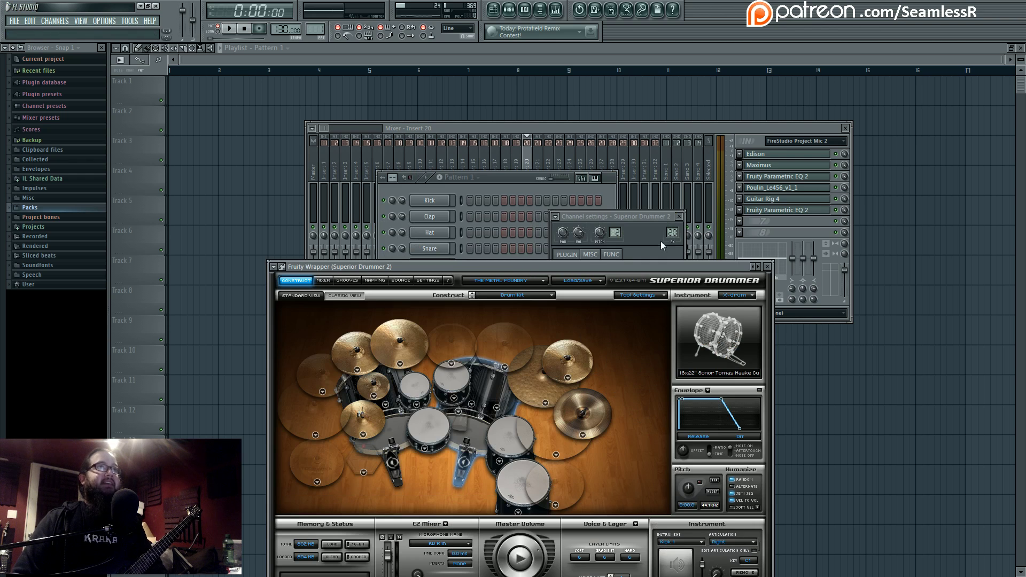
key(F9)
key(Left)
key(Left)
key(Left)
key(Left)
key(Left)
key(Left)
key(Left)
key(Left)
key(Left)
key(Left)
key(Left)
key(Left)
key(Left)
key(Left)
key(Left)
key(Left)
key(Left)
key(Left)
key(Left)
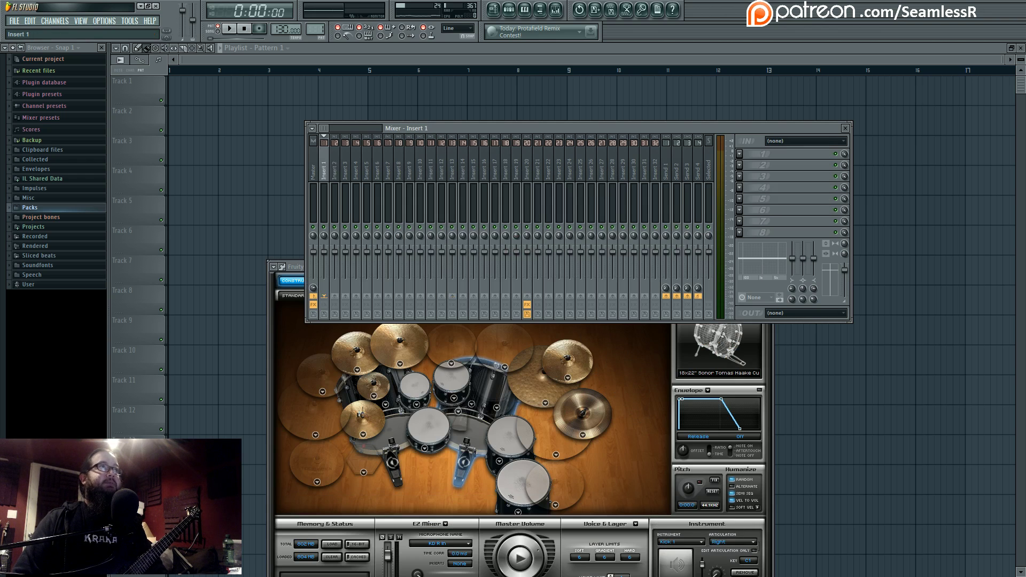
Bring the Superior Drummer window forward, move it into full view and set the Construct drum kit to None
click(269, 325)
drag(412, 265, 386, 185)
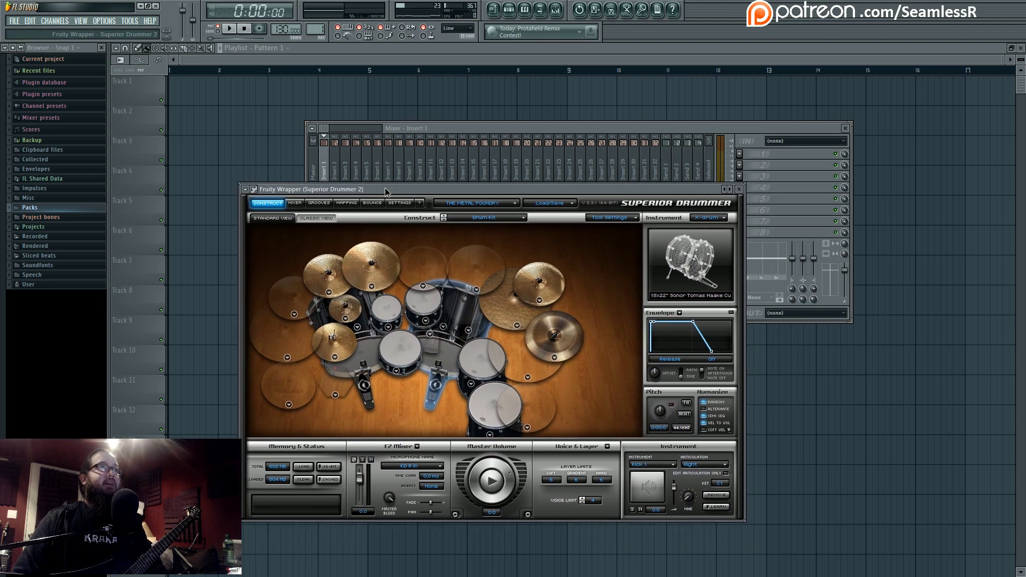
click(487, 213)
click(492, 260)
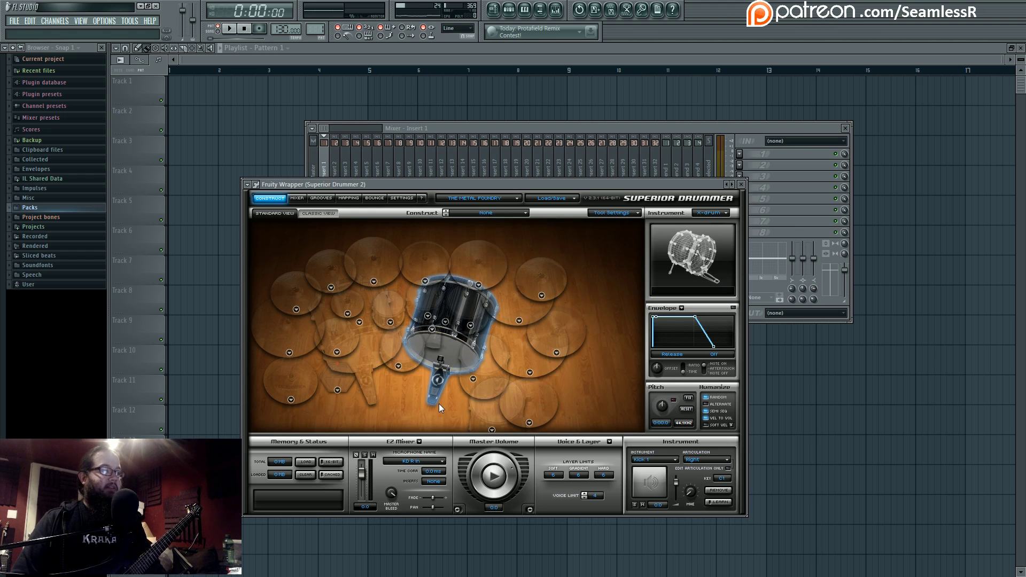
Preview the Kick 1 drums, load the 20x24" Sonor Tomas Haake Custom Designer Series 1 and audition it
click(434, 327)
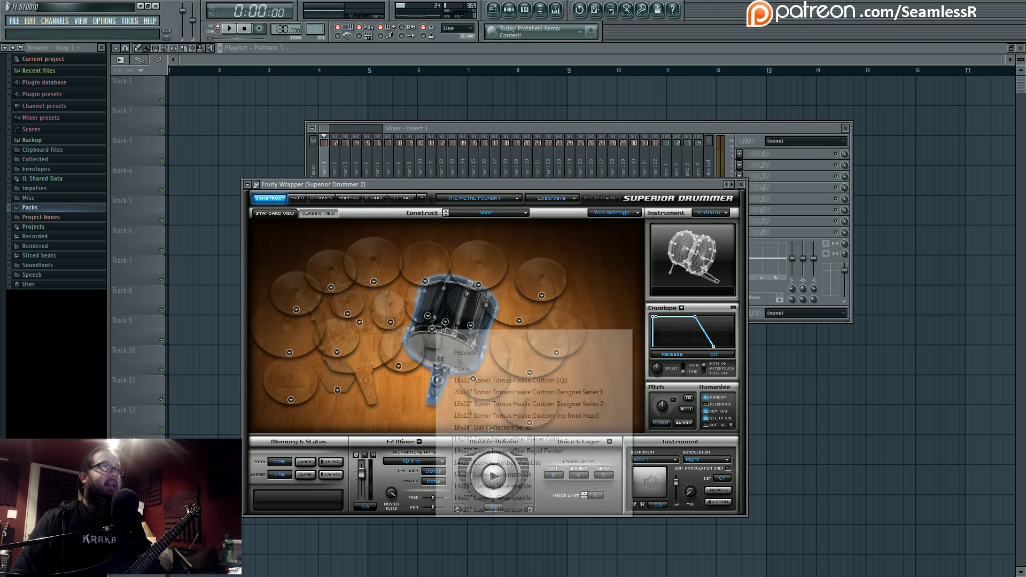
click(479, 354)
click(490, 304)
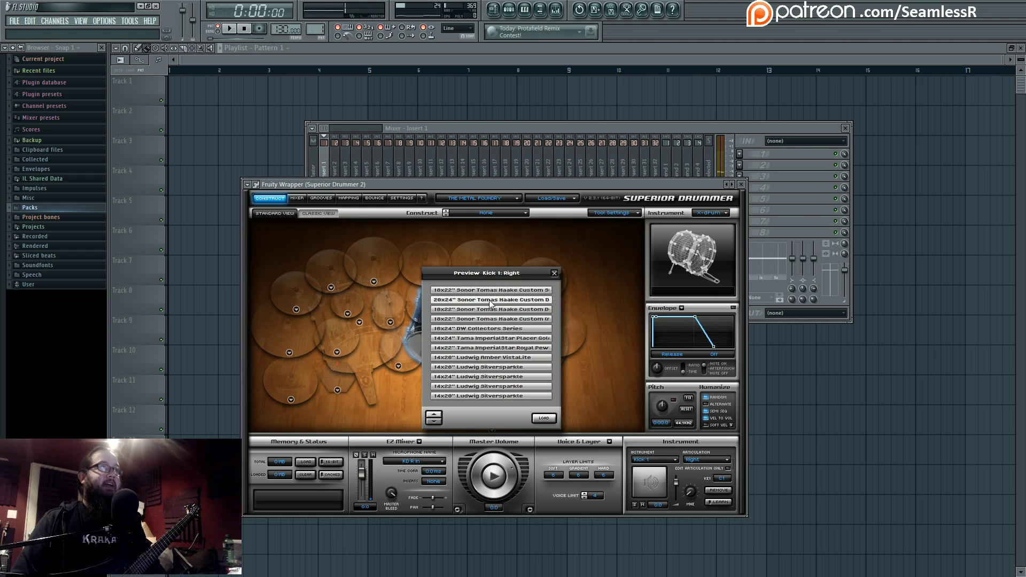
click(483, 304)
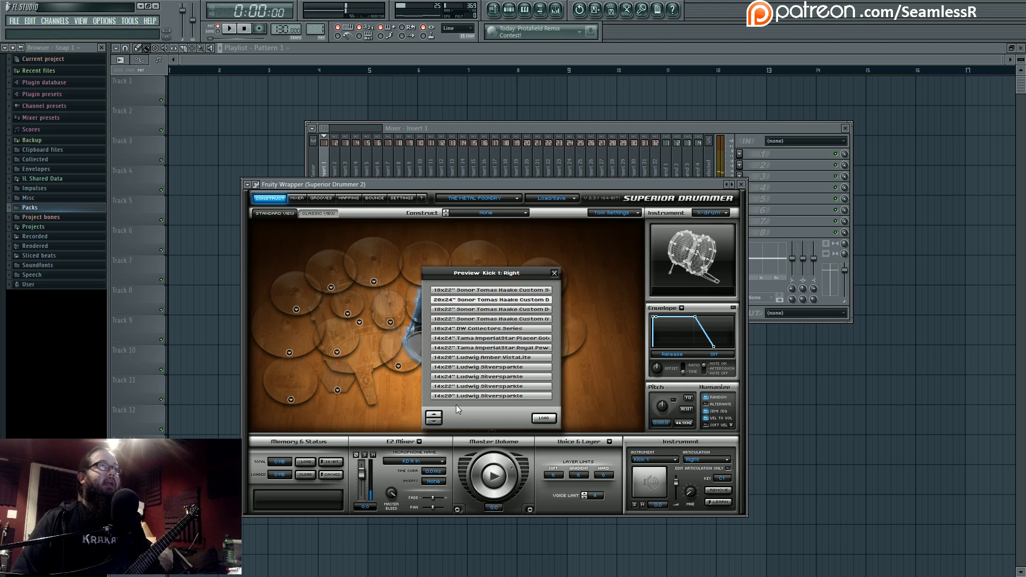
click(480, 289)
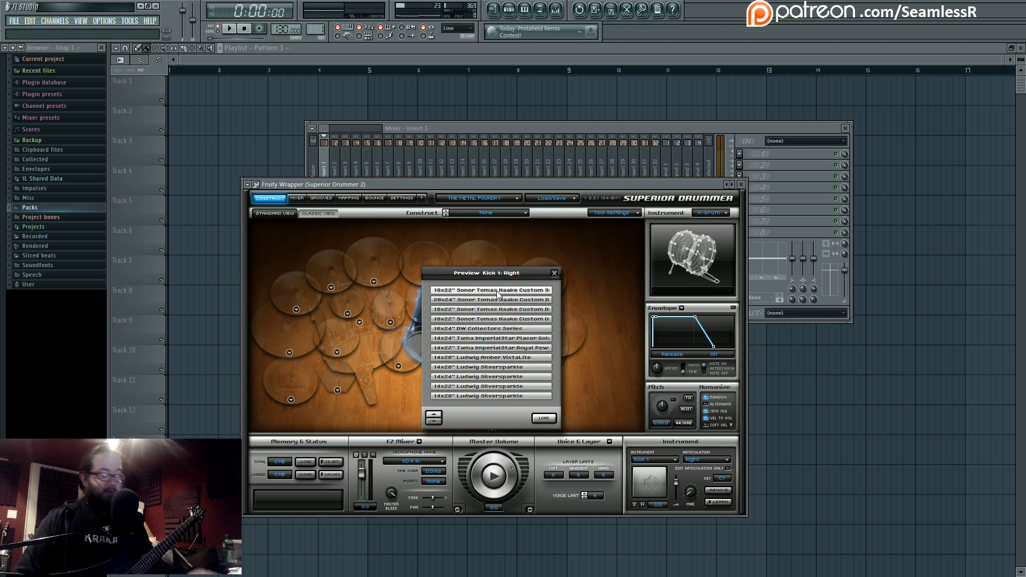
click(497, 302)
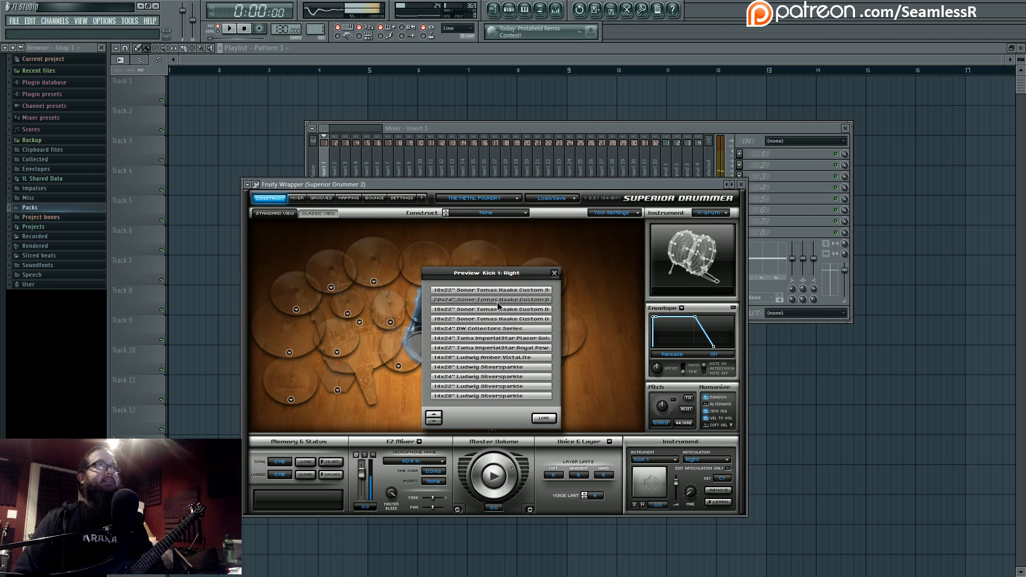
click(476, 301)
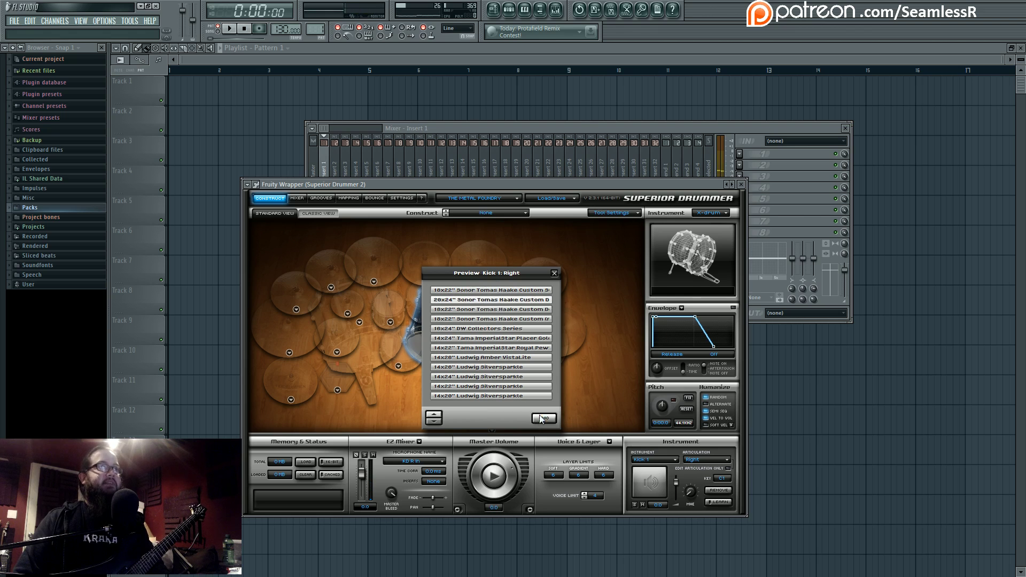
double_click(505, 301)
click(445, 357)
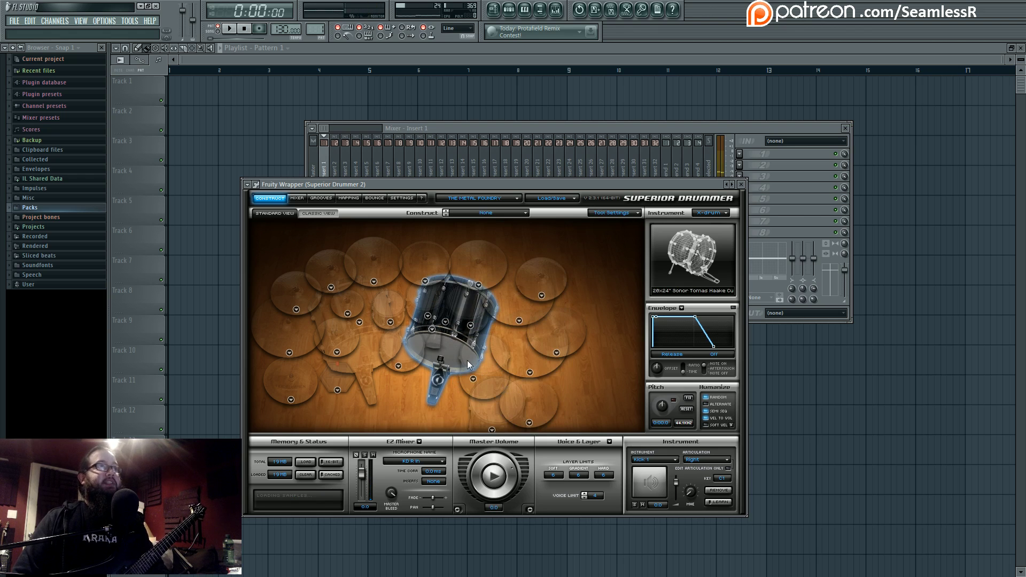
Load the 20x24" Sonor Tomas Haake Custom Designer Series 1 into Kick 2 and audition Kick 1
click(360, 323)
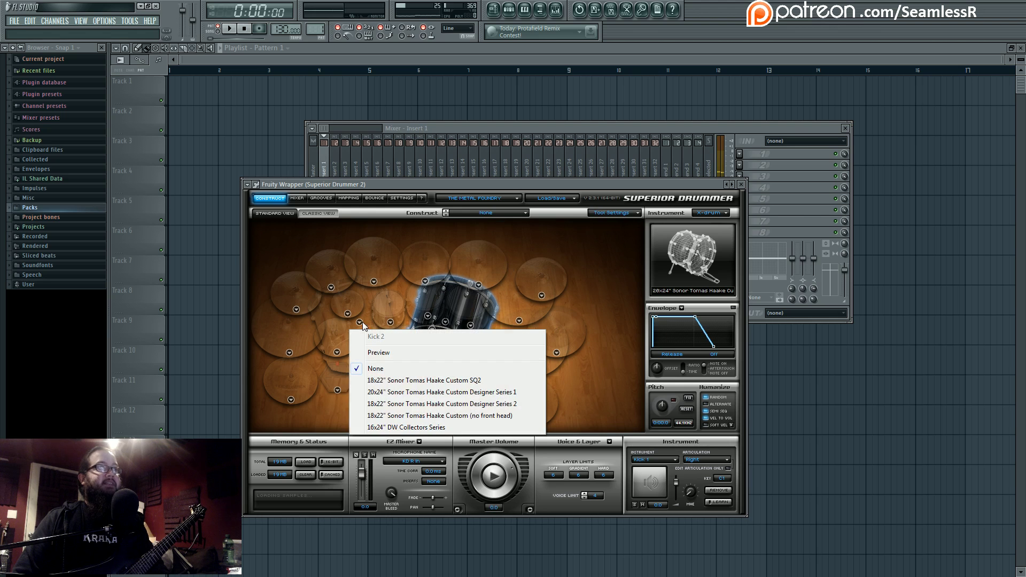
click(398, 388)
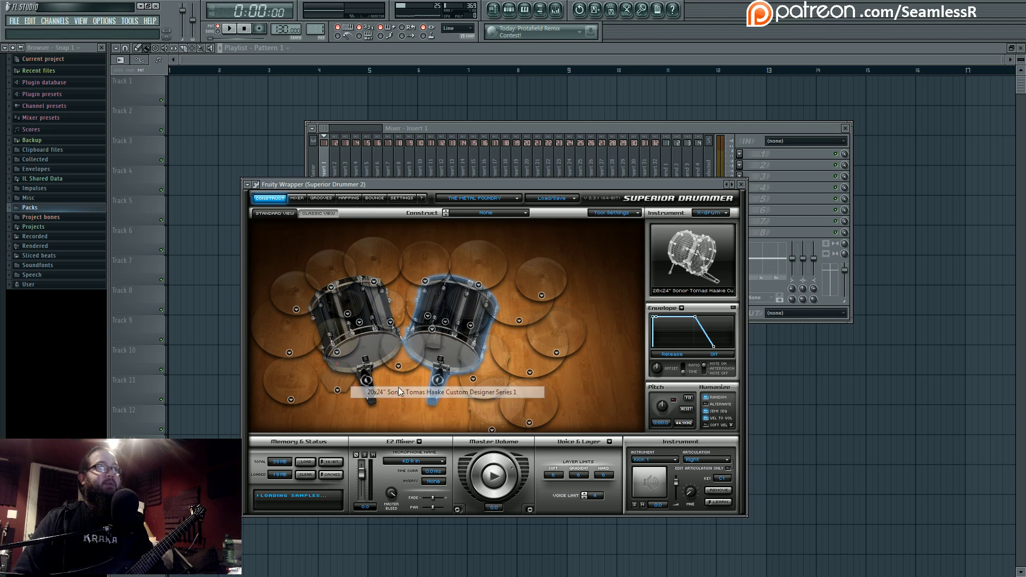
click(444, 366)
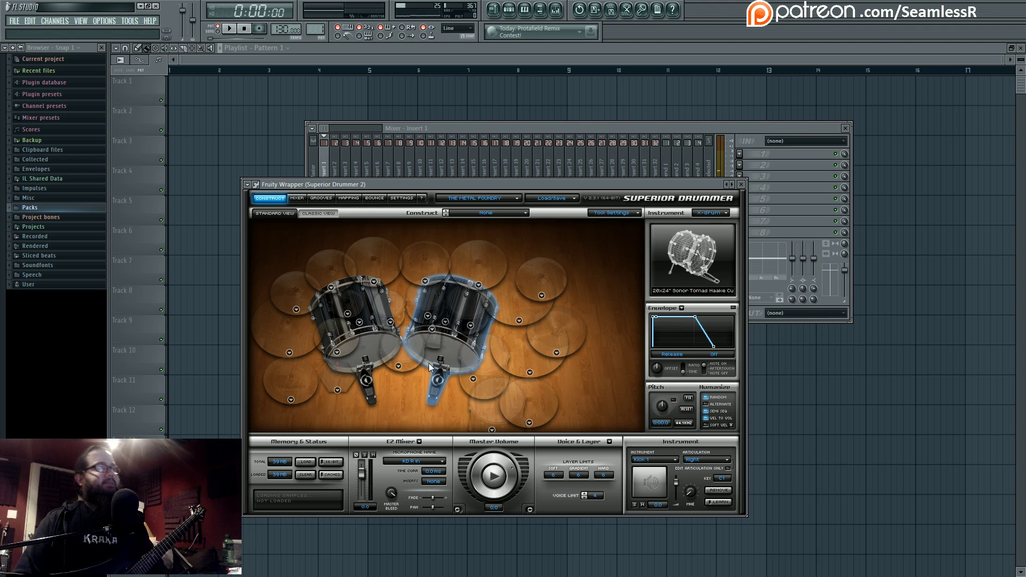
Preview several snares and load the 6.5x14" Pearl Ian Paice Signature
click(400, 365)
click(443, 196)
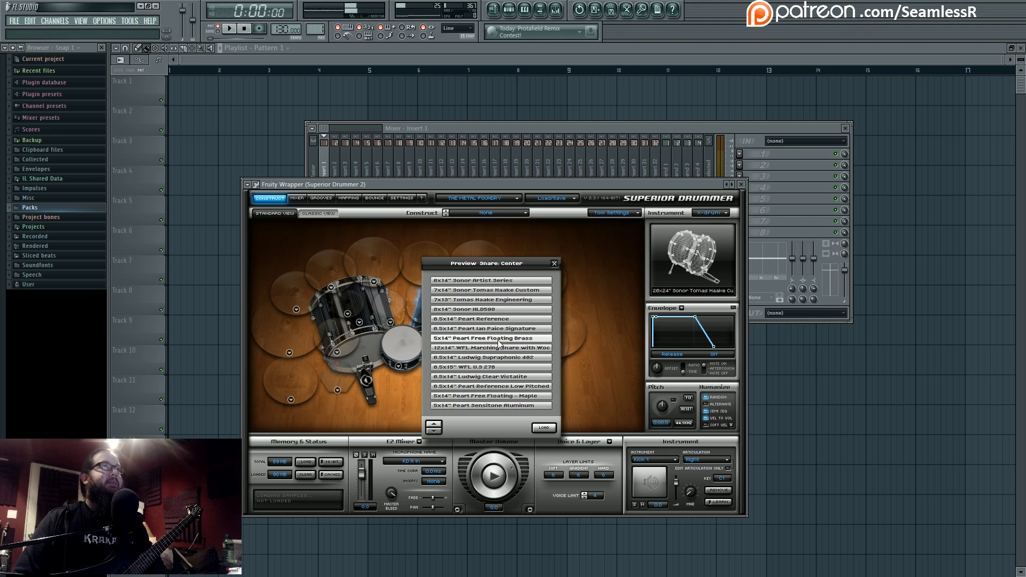
click(492, 406)
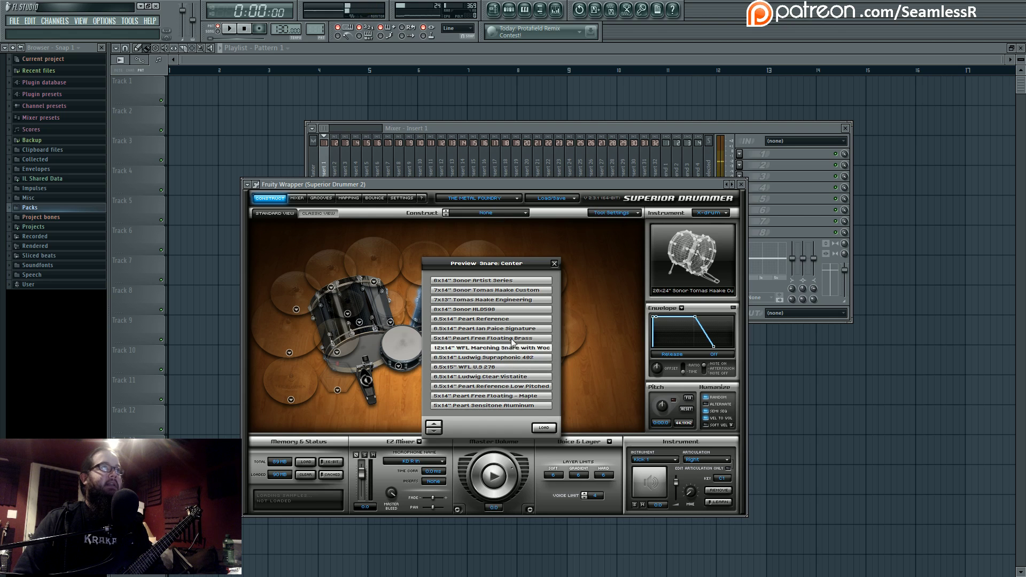
click(511, 320)
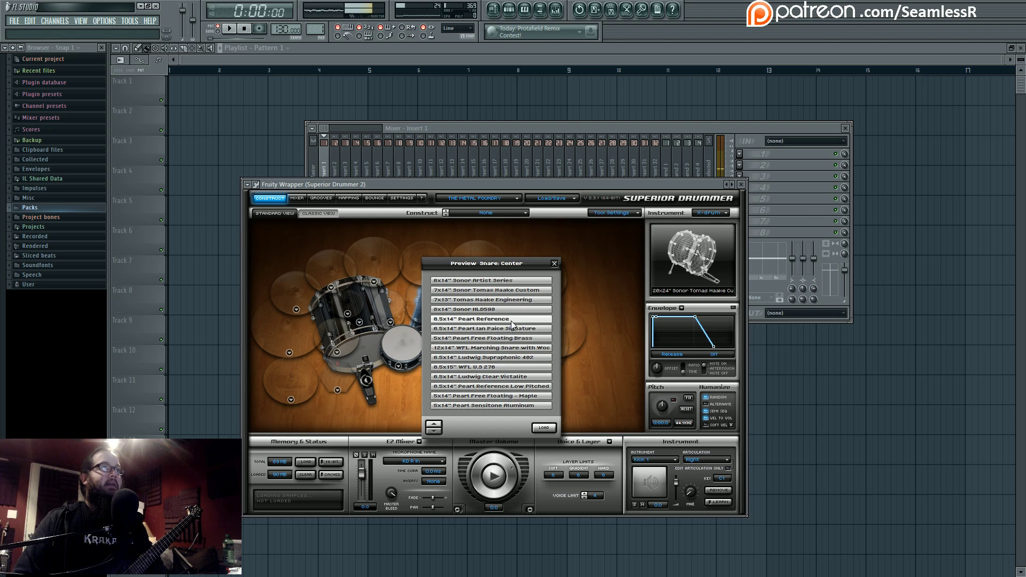
click(512, 327)
click(543, 428)
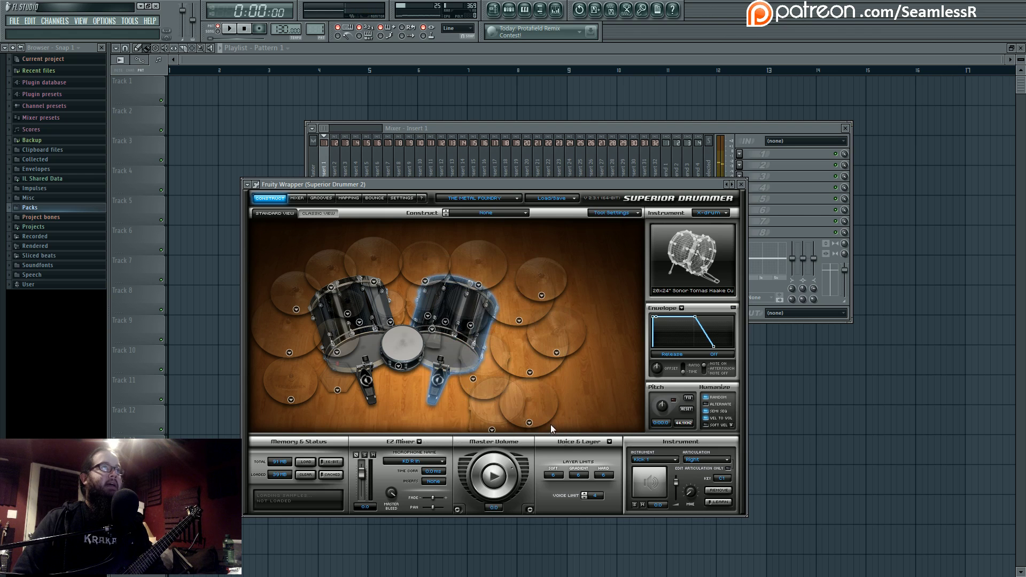
Load the 9x12" DW Collectors Series into Racktom 1 and fill Racktom 2 and Racktom 3 with toms
click(389, 321)
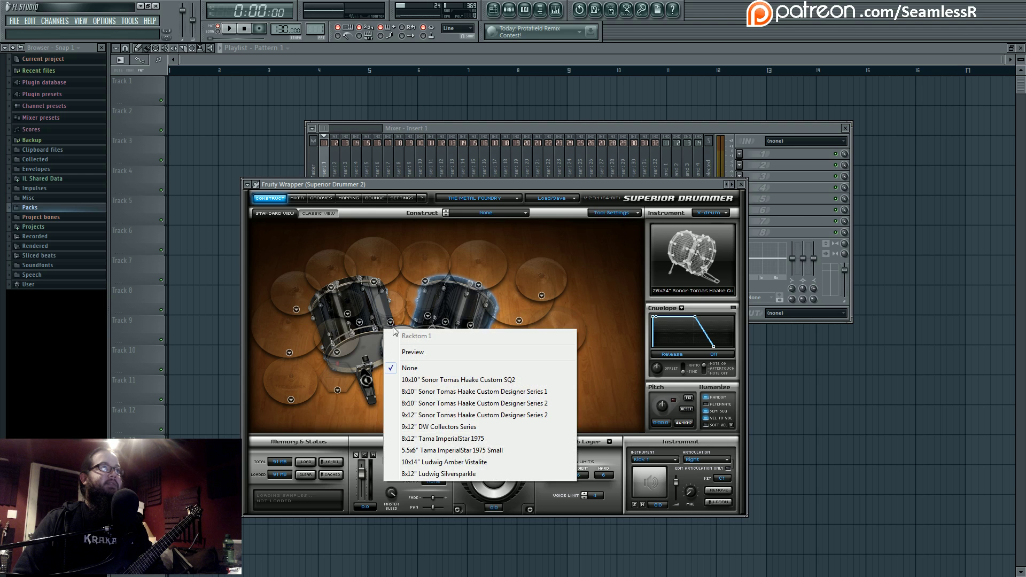
click(454, 427)
click(427, 316)
click(481, 371)
click(470, 325)
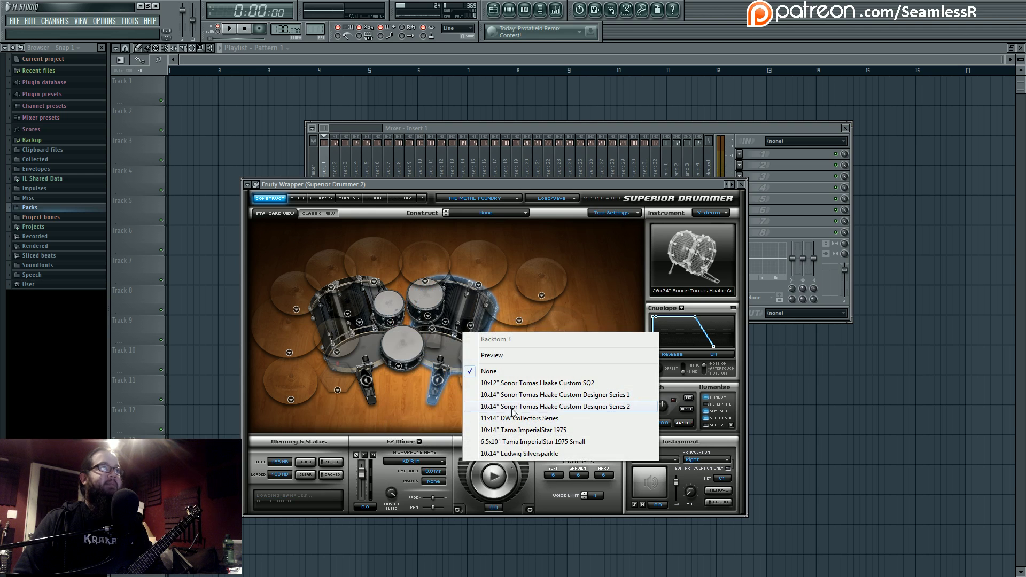
click(512, 410)
Fill the first floor tom position and load the 14x18" DW Collectors Series into Floortom 2
click(474, 379)
click(505, 473)
click(478, 285)
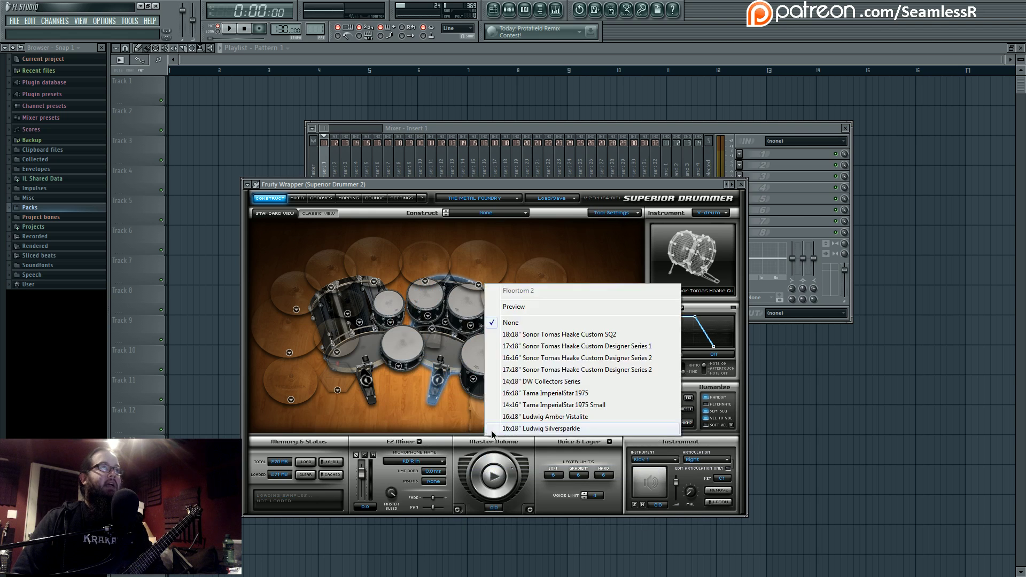
click(491, 431)
click(495, 430)
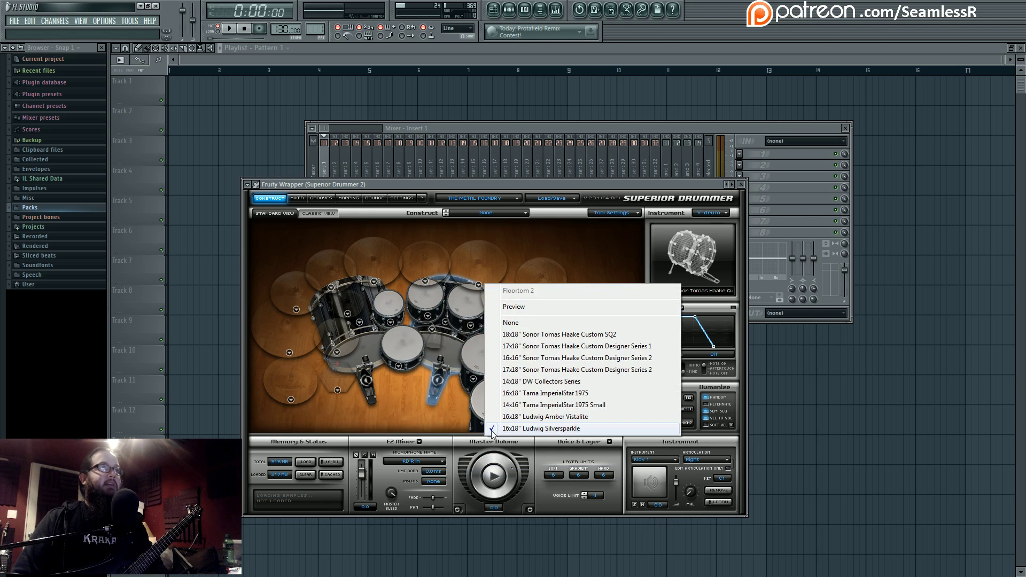
click(552, 385)
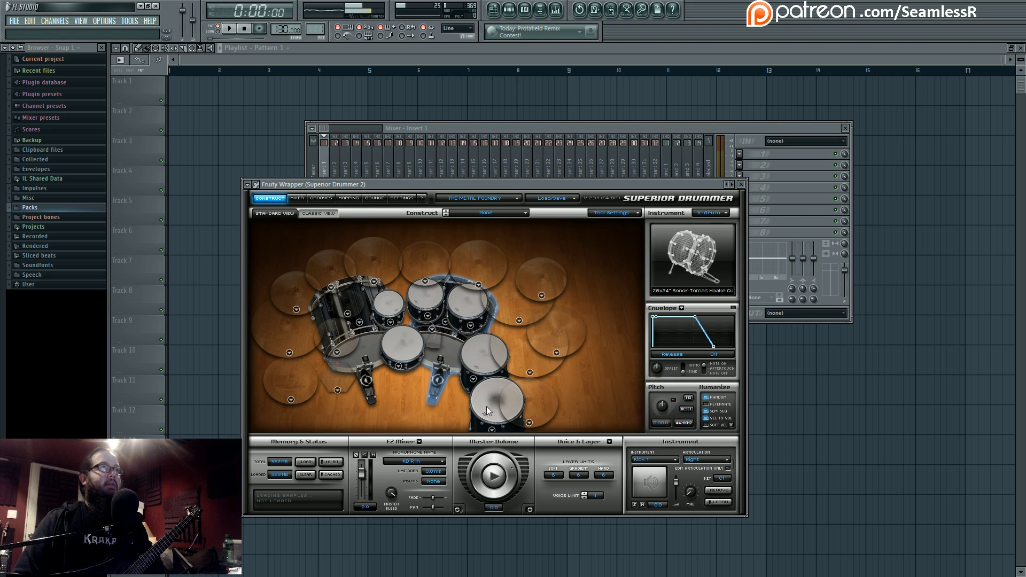
Load the 15" Sabian HHX Stage Hats into Hats and the 24" Paiste Giant Beat Ride into Ride 2
click(337, 352)
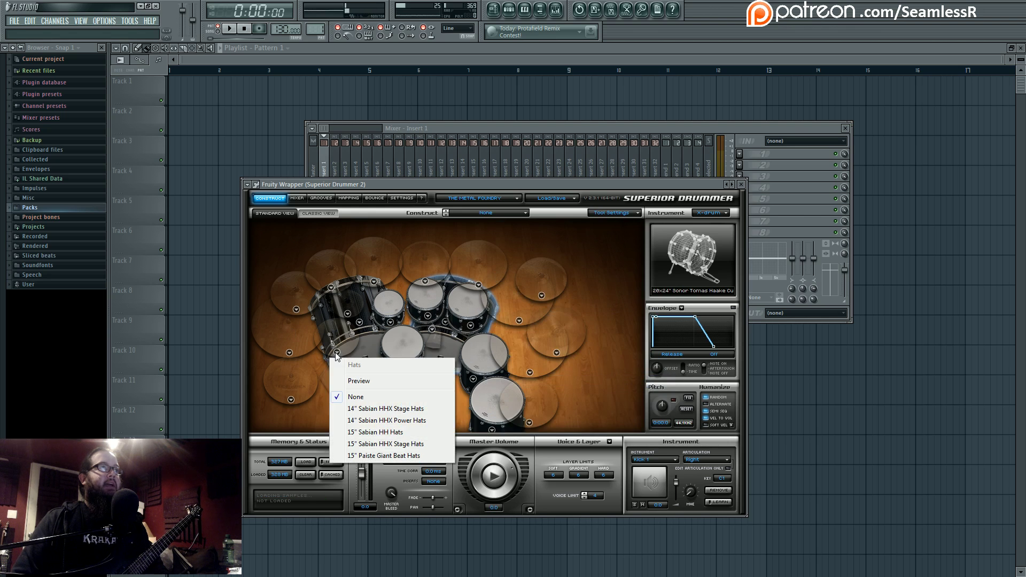
click(362, 448)
click(529, 372)
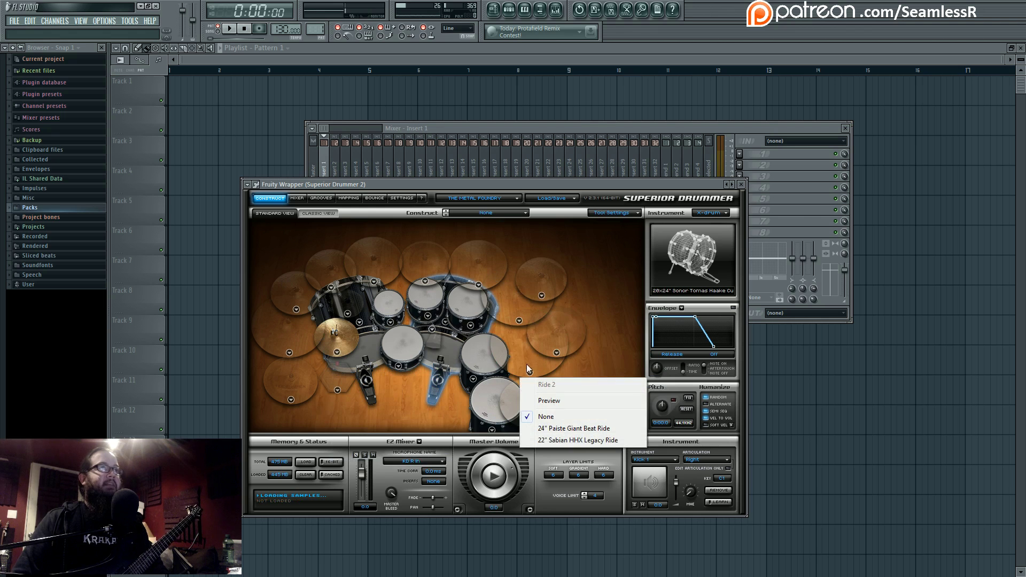
click(571, 428)
Load the 19" Bosphorus Traditional Series into Cymbal 2, the 19" Sabian AAXtreme Chinese into China 2 and the 21" Sabian HHX Stage Crash into Cymbal 5
click(330, 288)
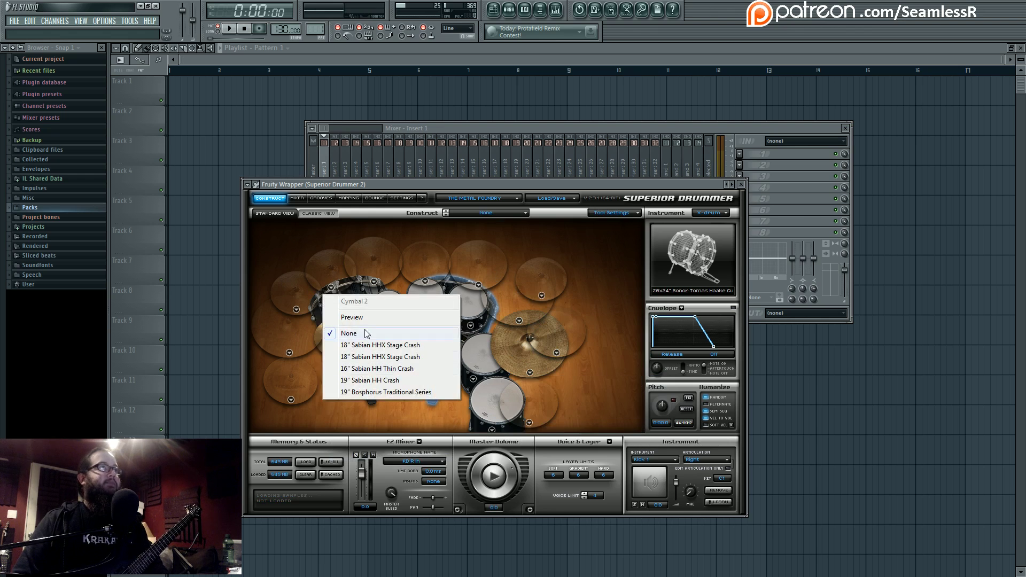
click(385, 392)
click(558, 352)
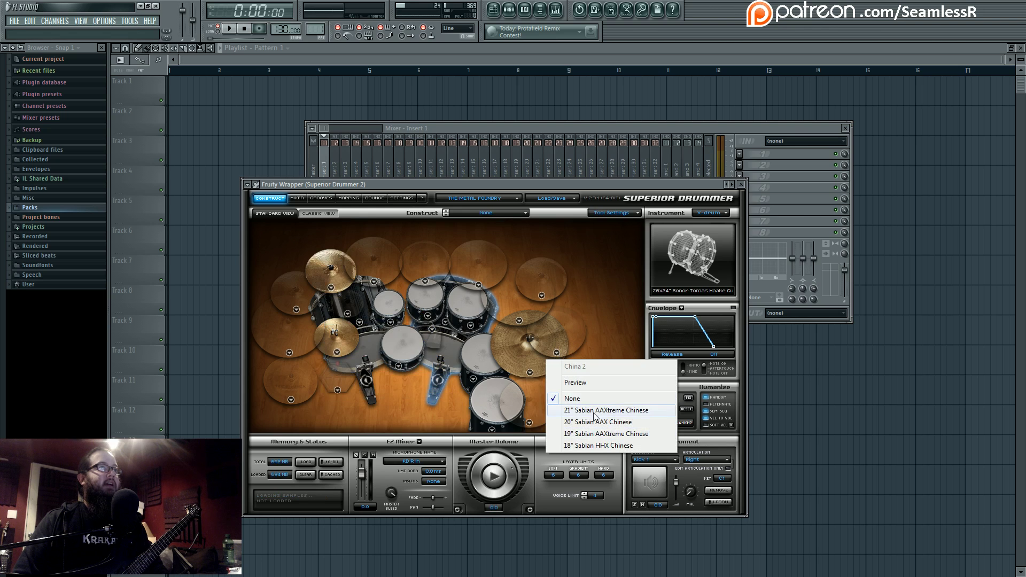
click(582, 385)
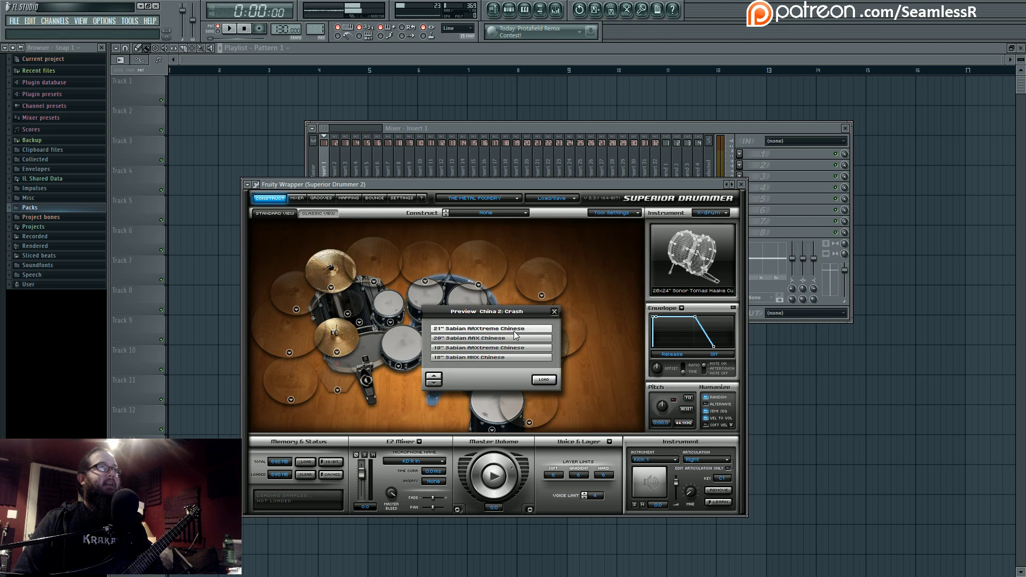
click(516, 350)
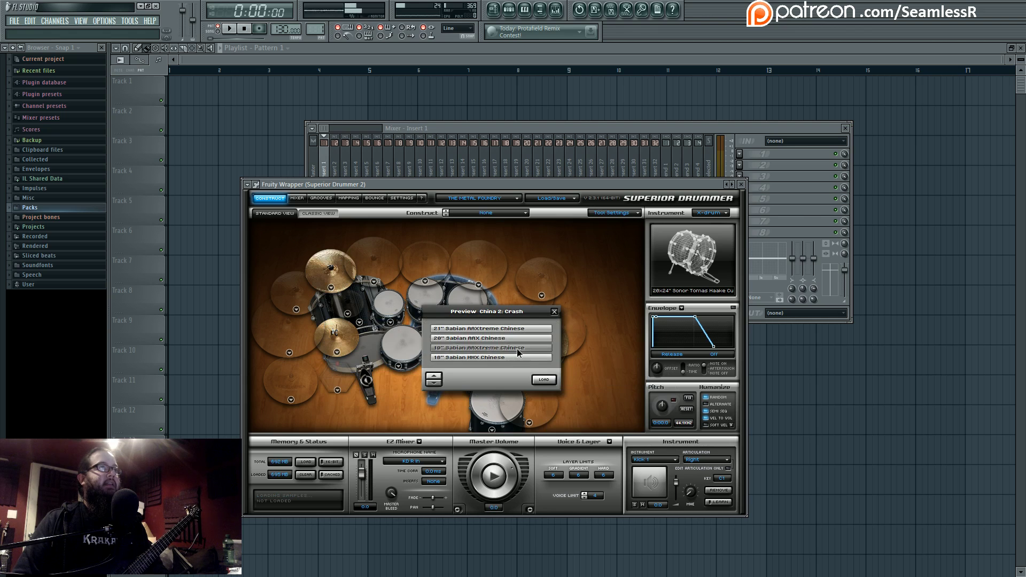
click(543, 379)
click(541, 295)
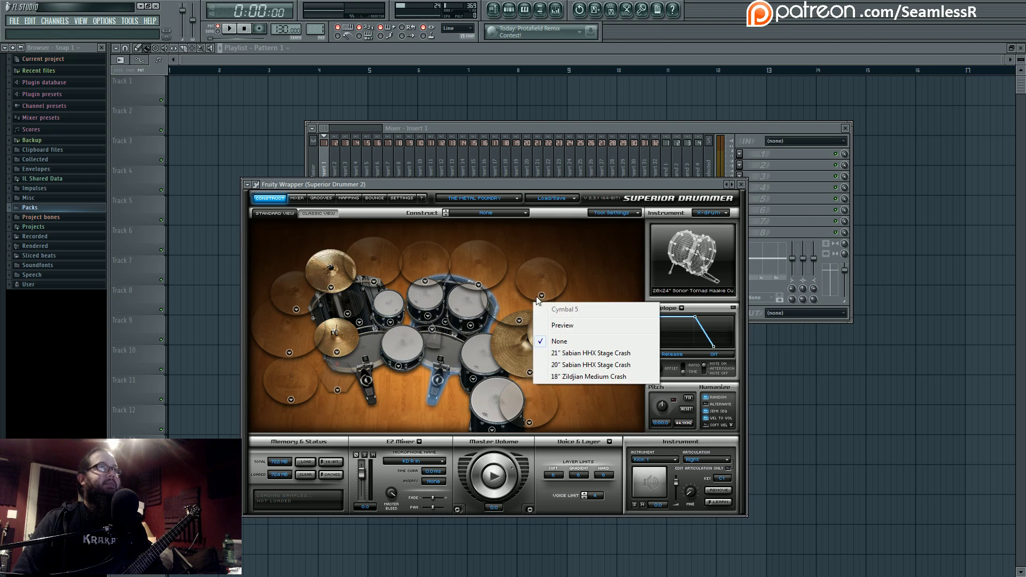
click(564, 353)
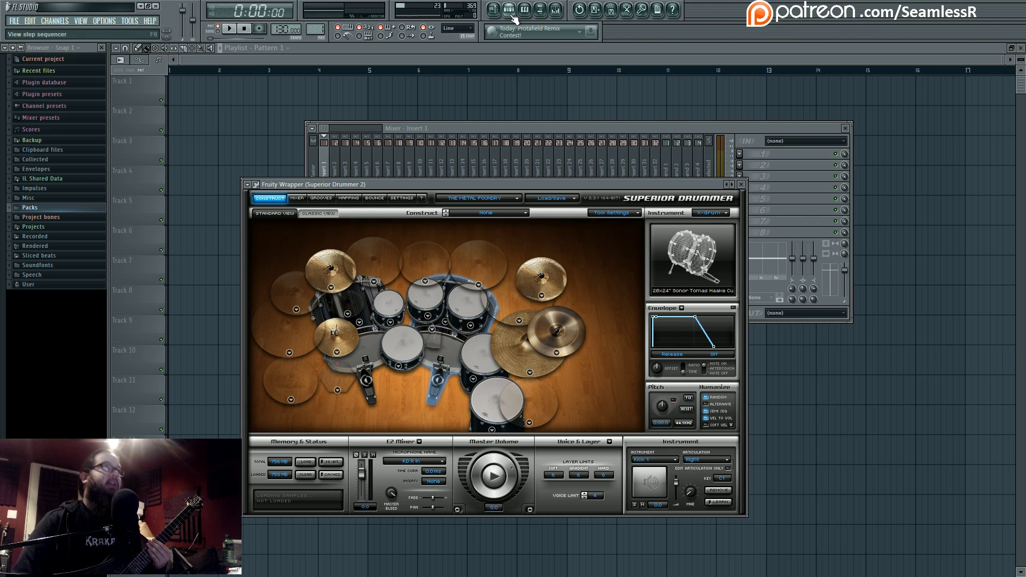
Tap out the song's tempo with the tempo tapper and set the project tempo to 225 BPM
right_click(280, 29)
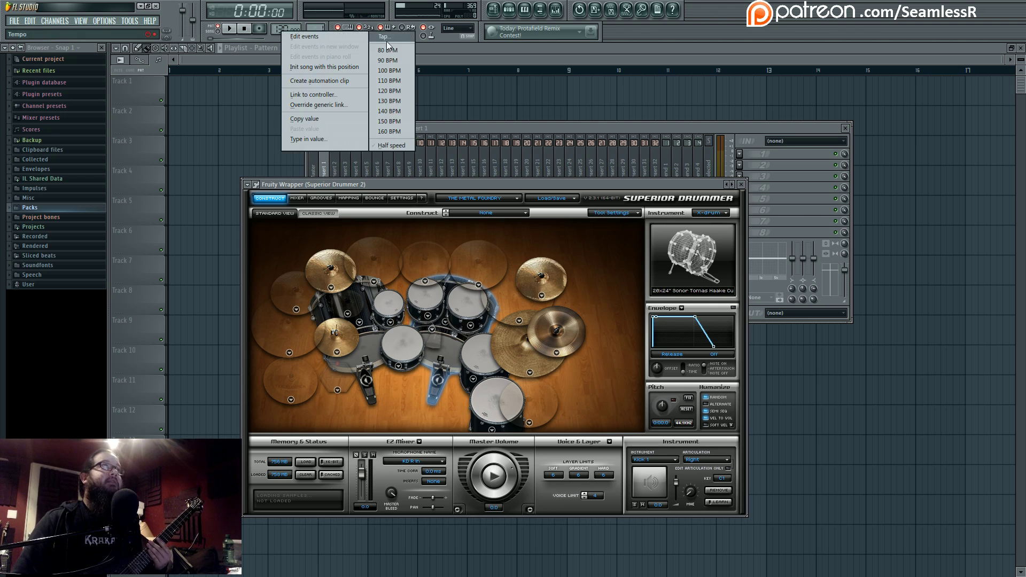
click(310, 143)
click(527, 296)
click(527, 297)
click(526, 297)
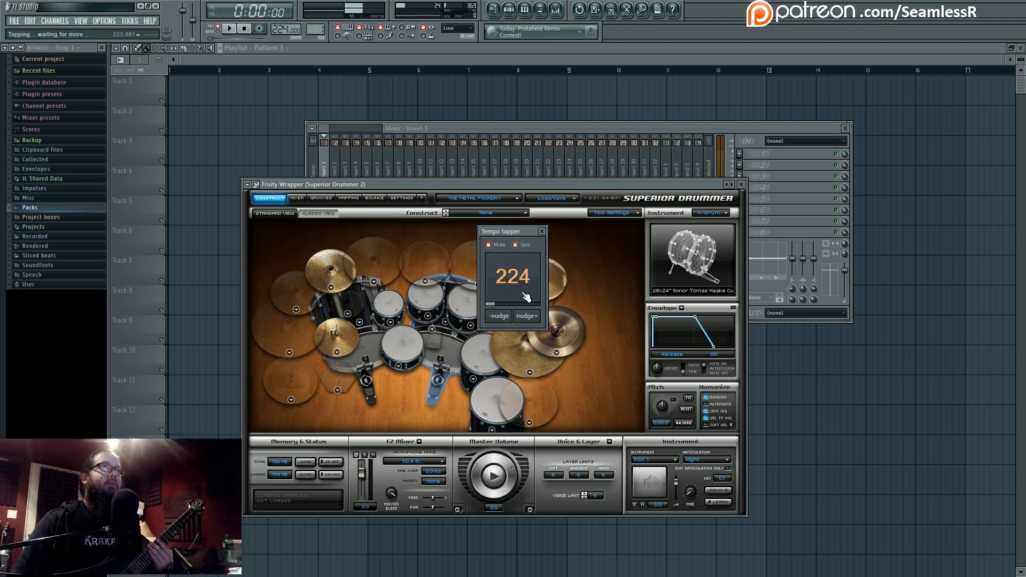
click(527, 296)
click(526, 296)
click(526, 296)
click(526, 297)
click(527, 296)
click(526, 297)
click(527, 296)
click(527, 296)
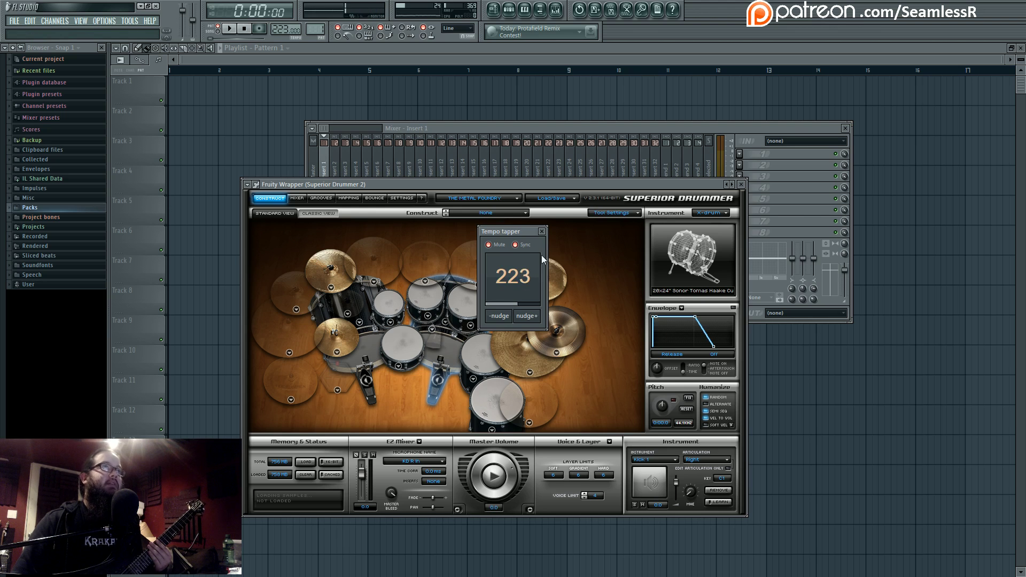
click(542, 231)
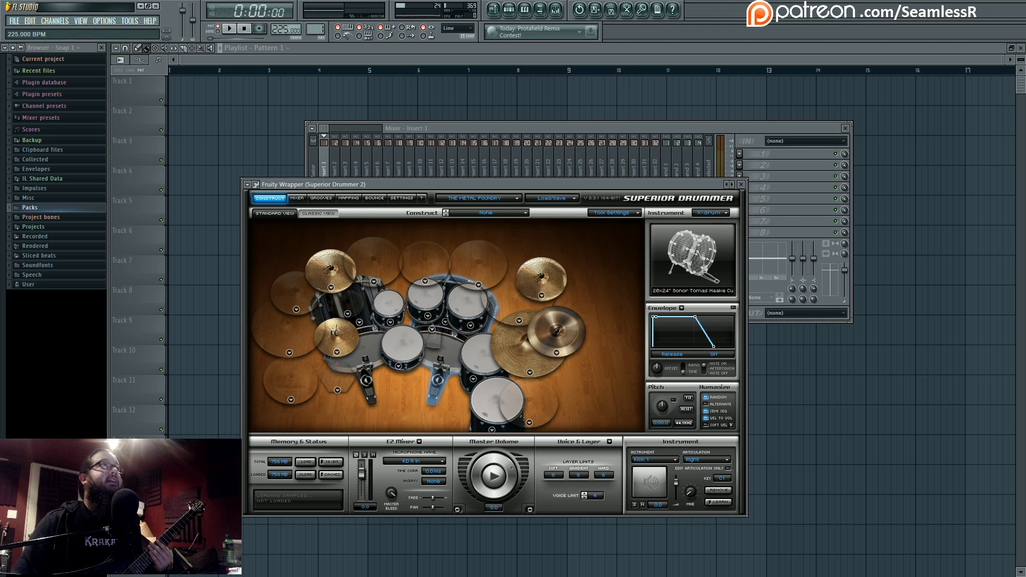
Open the piano roll of the Superior Drummer 2 channel for Pattern 1
click(525, 9)
click(509, 9)
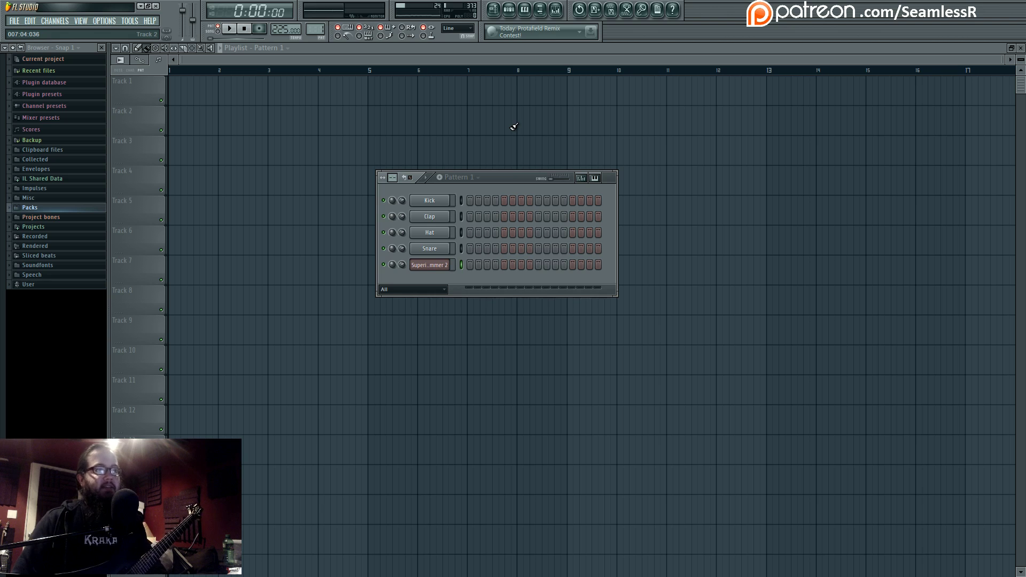
right_click(431, 265)
click(461, 264)
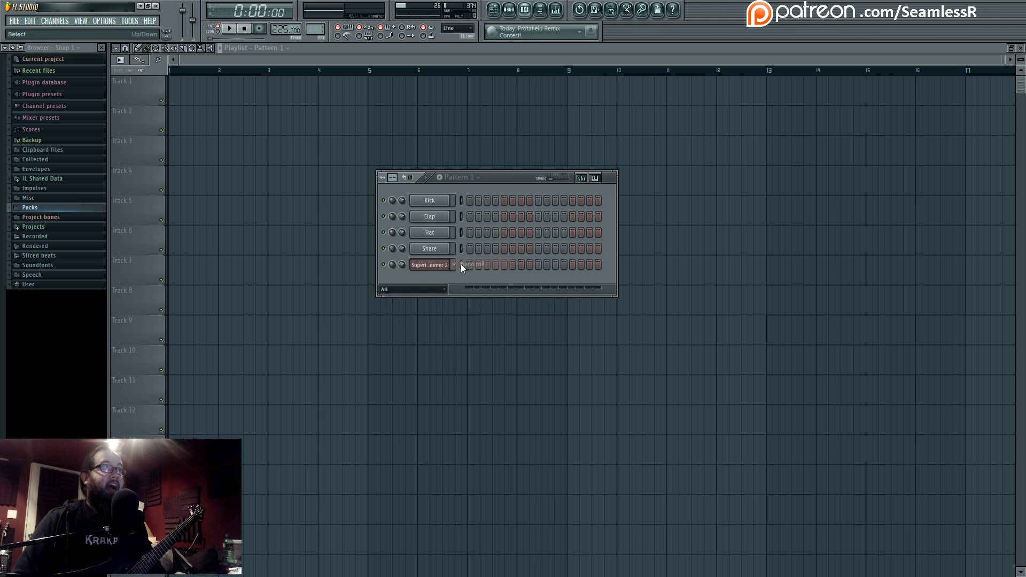
scroll(423, 315, up, 3)
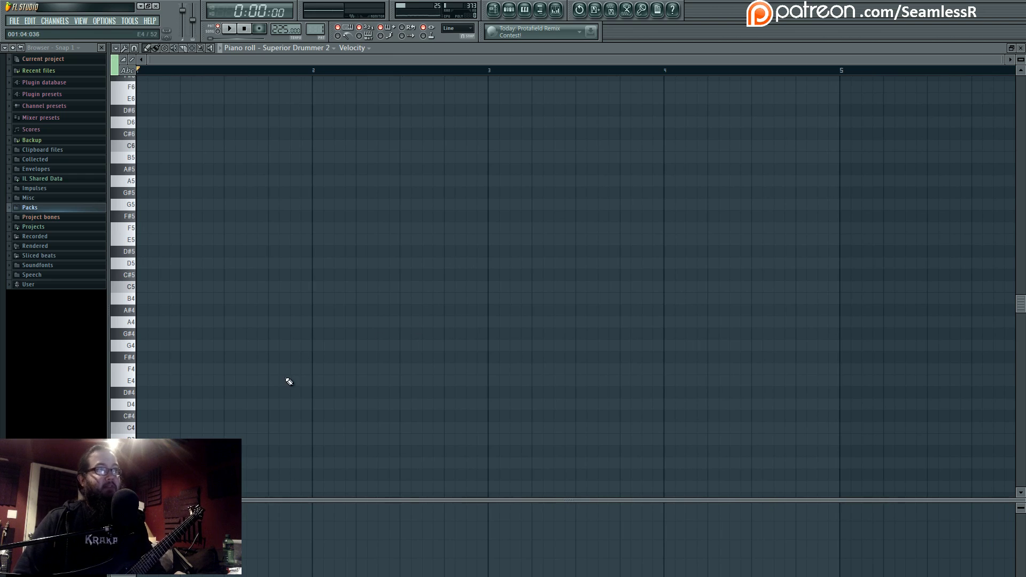
scroll(289, 377, down, 1)
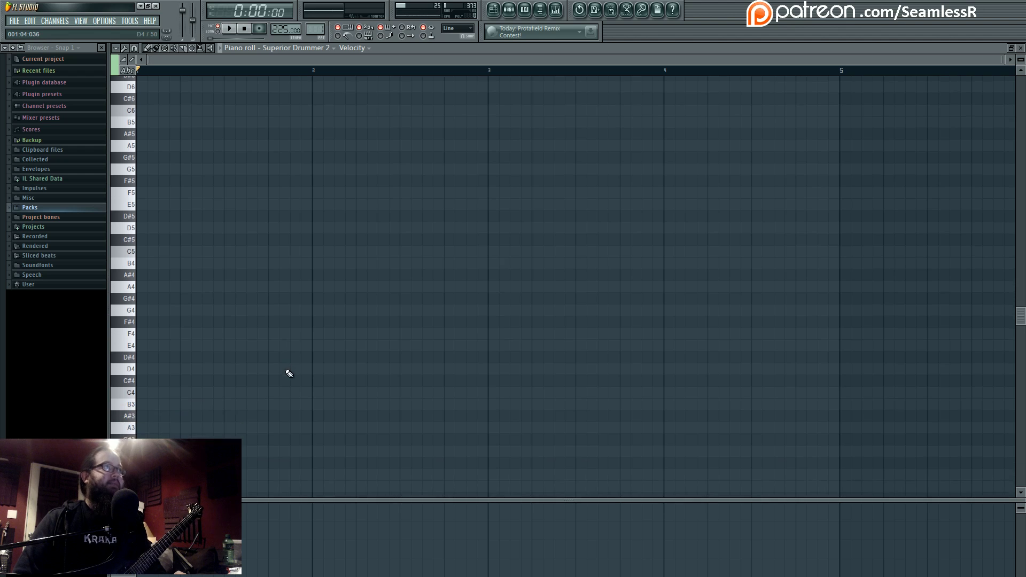
scroll(289, 374, down, 2)
scroll(174, 396, down, 2)
Draw C3 notes on beat 1 and the offbeat of beat 3 and D3 notes on beats 2 and 4 of bar 1, and play them
click(153, 393)
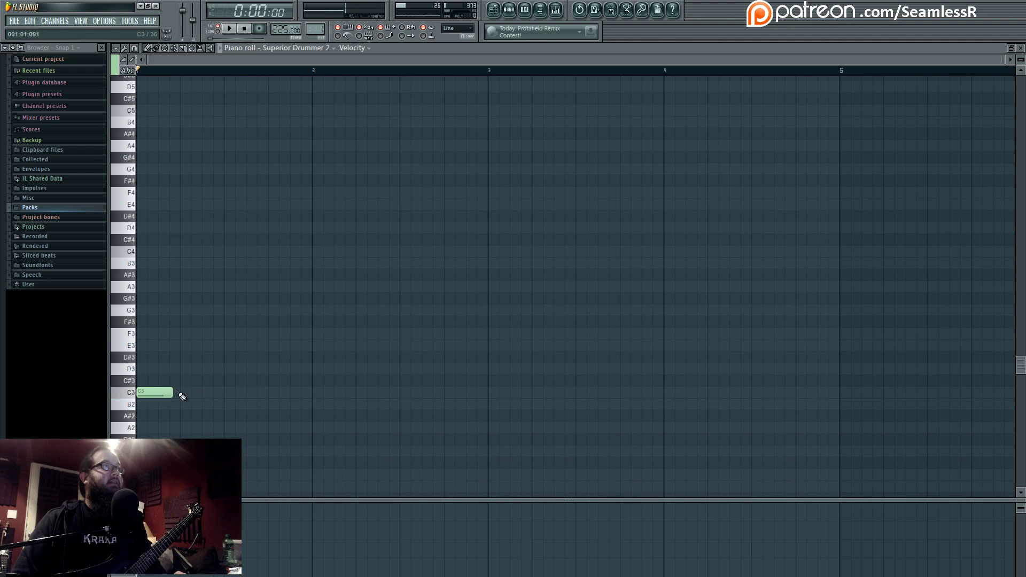
drag(172, 393, 162, 393)
click(185, 369)
click(250, 393)
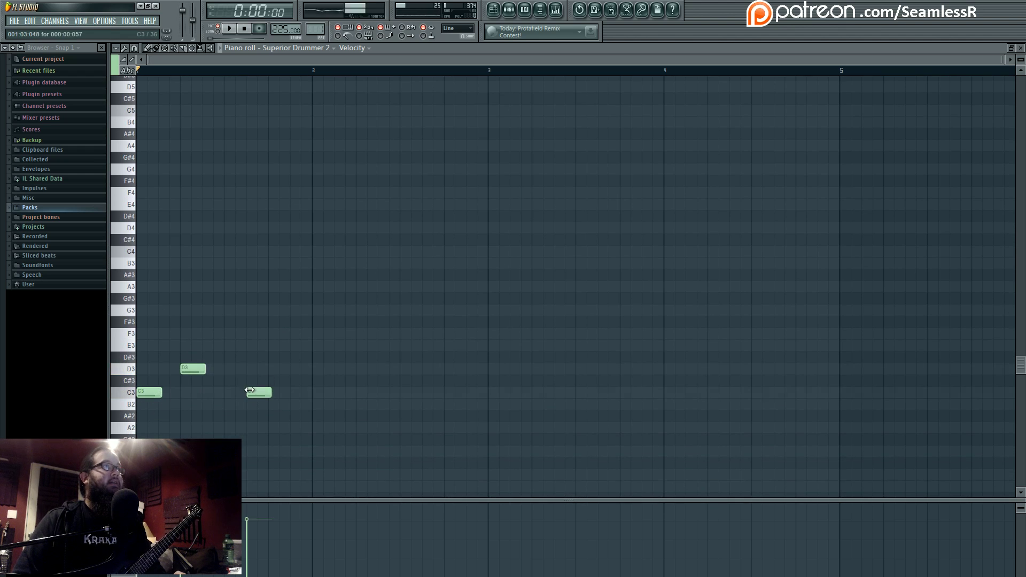
click(272, 368)
key(space)
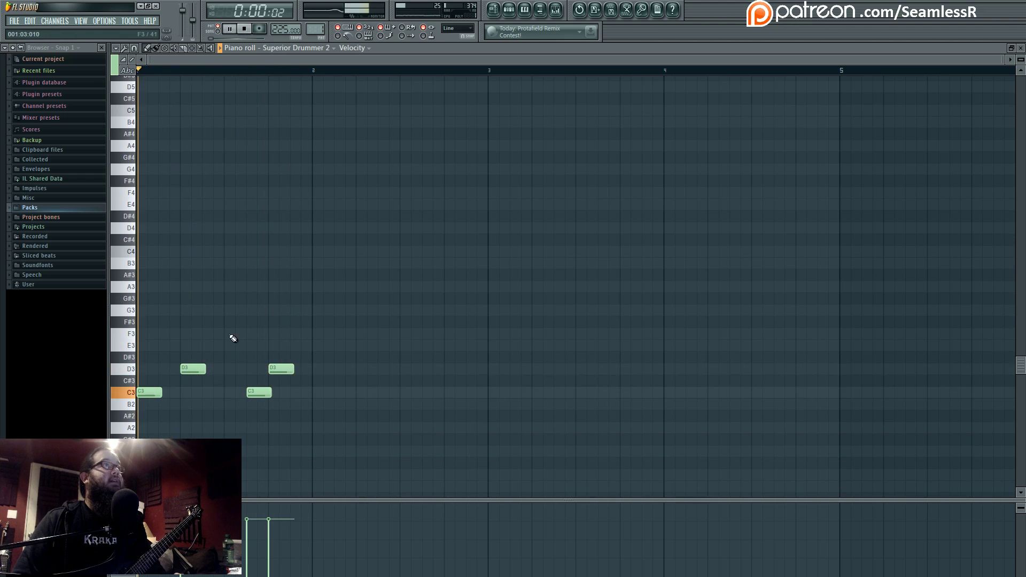
key(space)
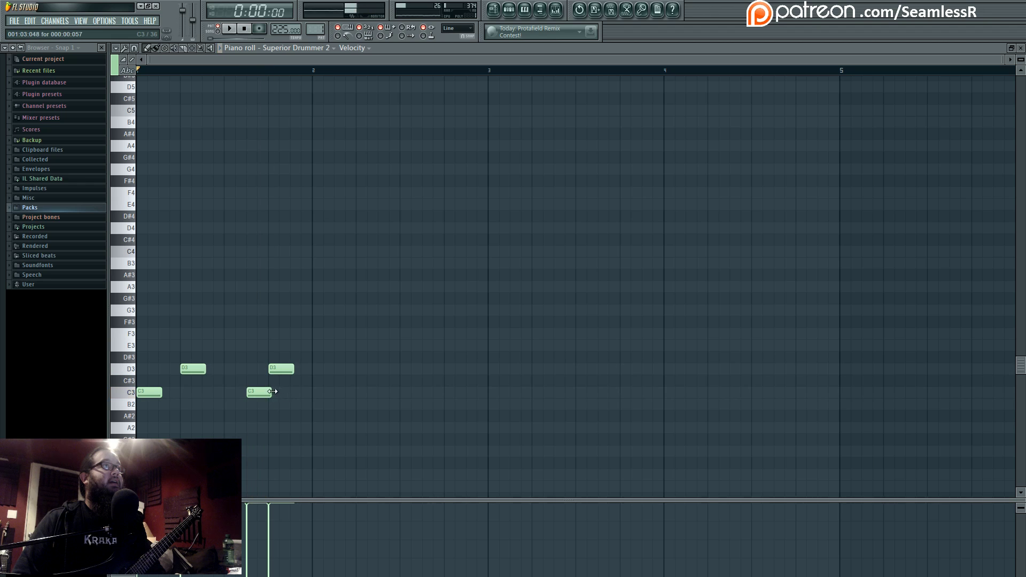
Shorten both C3 notes and add C3 notes on beat 3 and on the offbeats of beats 1, 2 and 4
drag(273, 391, 262, 392)
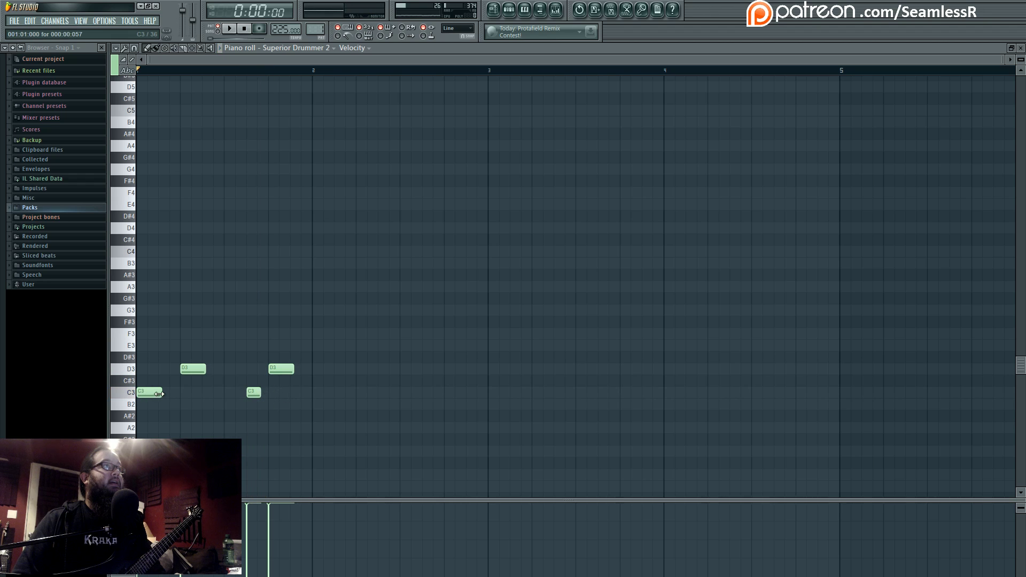
drag(159, 394, 150, 393)
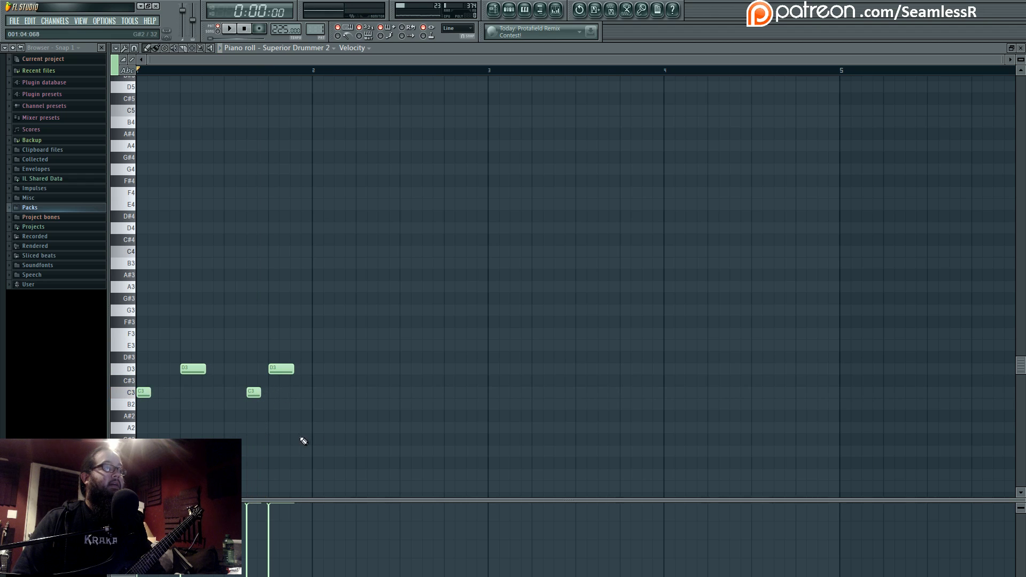
scroll(334, 431, up, 2)
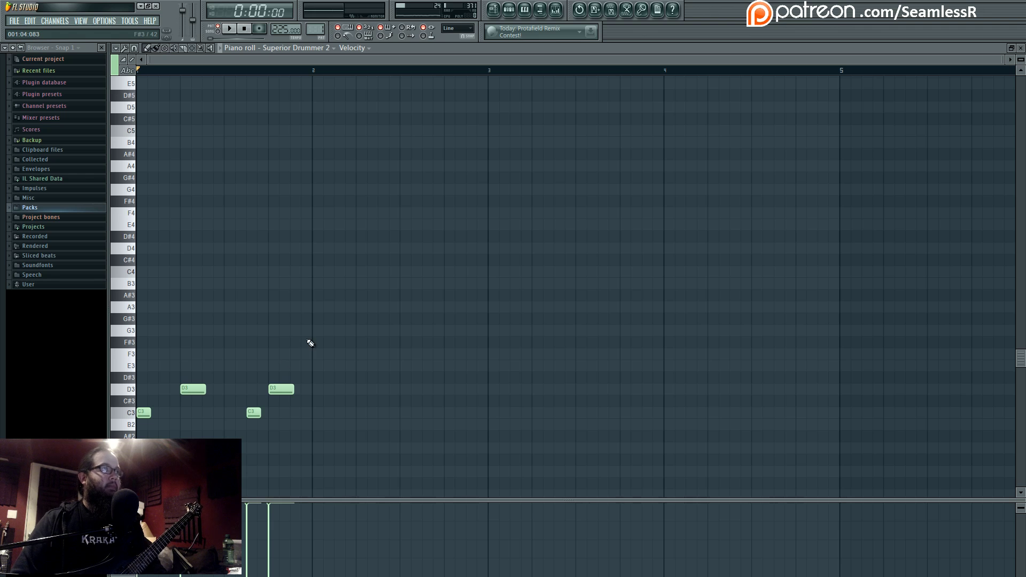
click(164, 413)
click(208, 413)
click(230, 413)
click(294, 413)
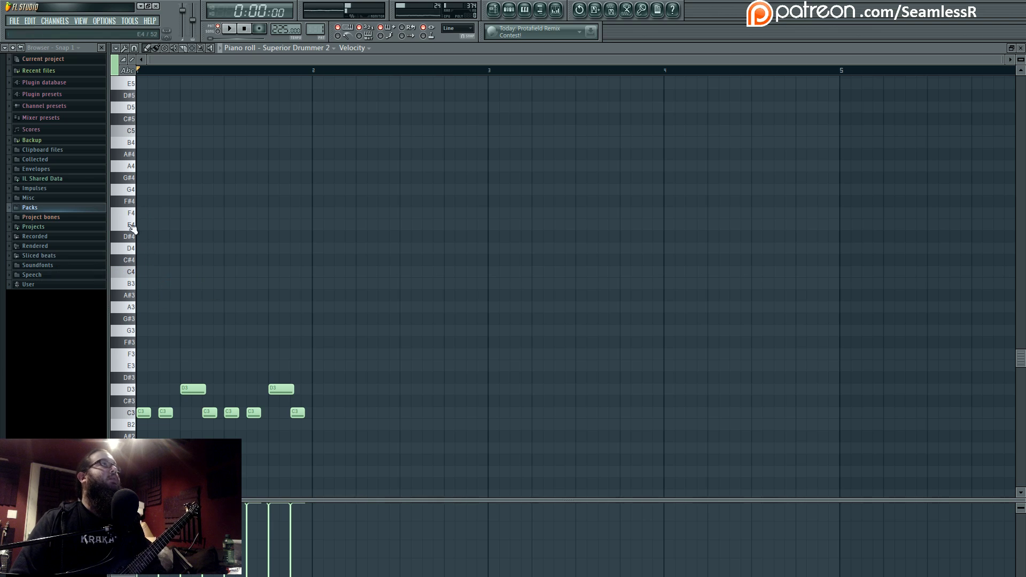
Place short C5 notes on all four beats of bar 1 and play the drum pattern
click(161, 140)
click(152, 132)
right_click(157, 131)
right_click(164, 143)
click(142, 132)
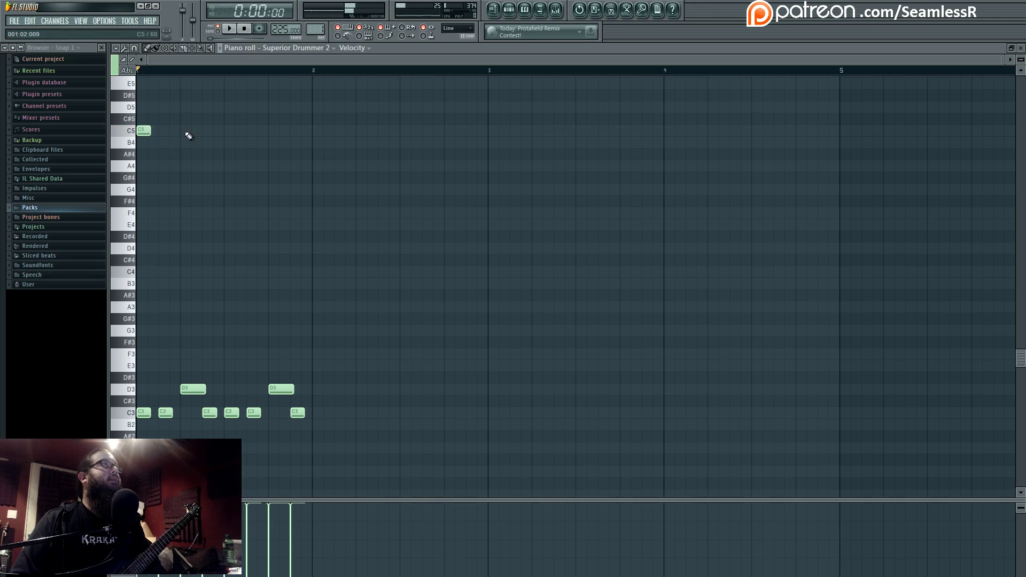
click(187, 131)
click(231, 131)
click(276, 131)
key(space)
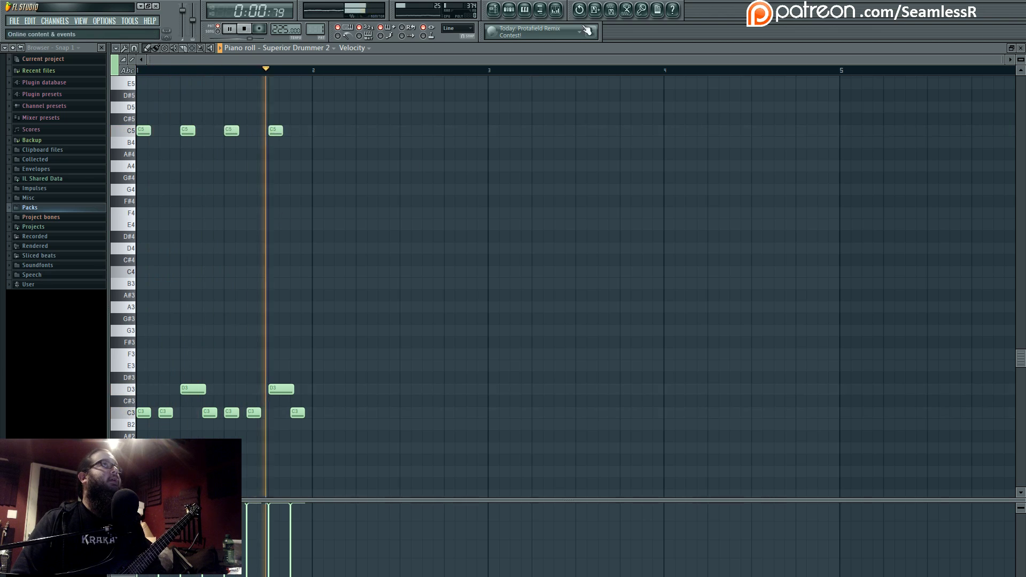
key(space)
Open Superior Drummer's internal mixer and switch its channel outputs to Multichannel
click(509, 9)
click(439, 269)
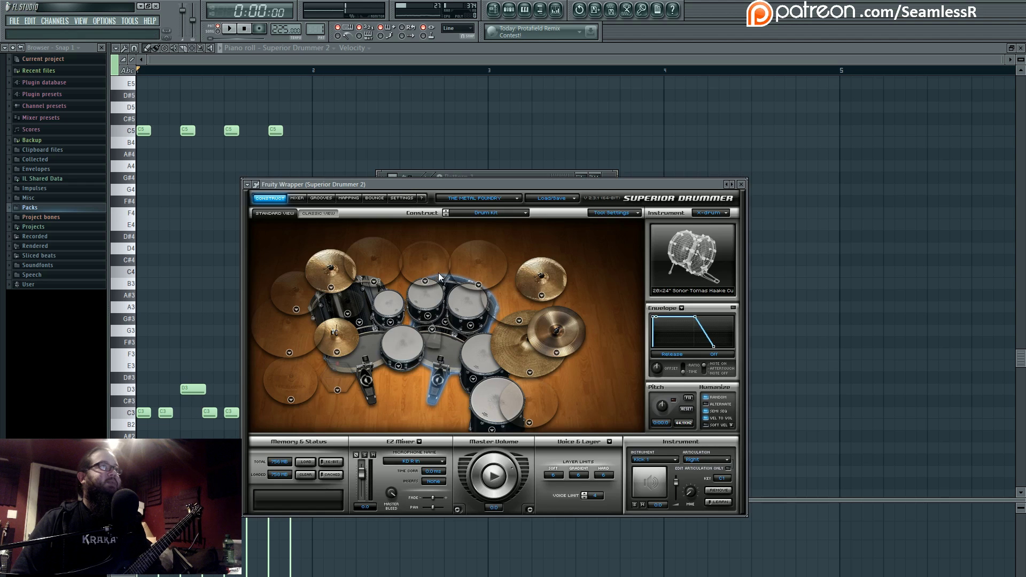
click(302, 199)
click(328, 416)
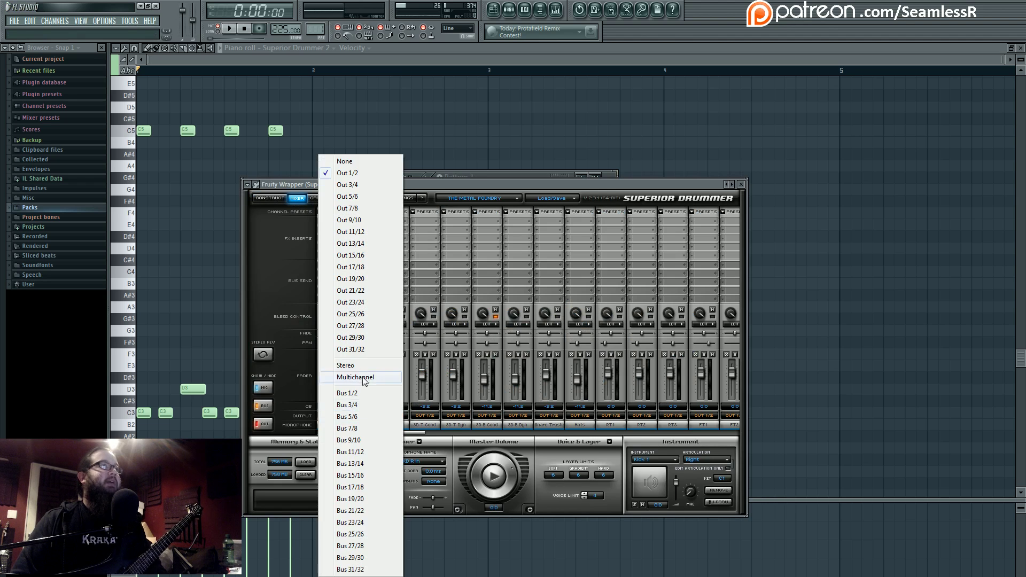
click(338, 381)
Auto map the Superior Drummer outputs in the wrapper's processing settings and move the plugin window clear of the notes
click(256, 185)
click(301, 200)
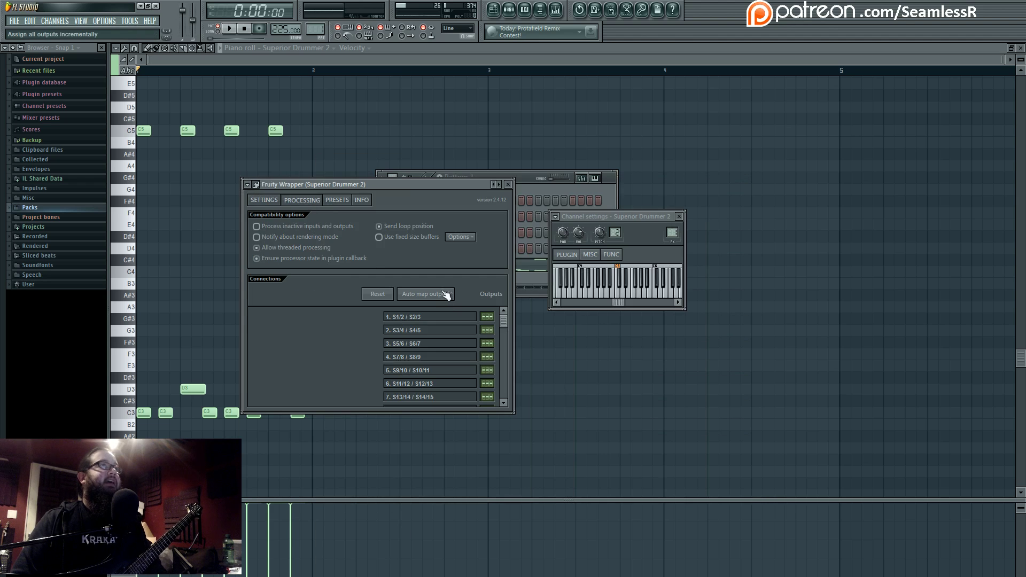
click(256, 184)
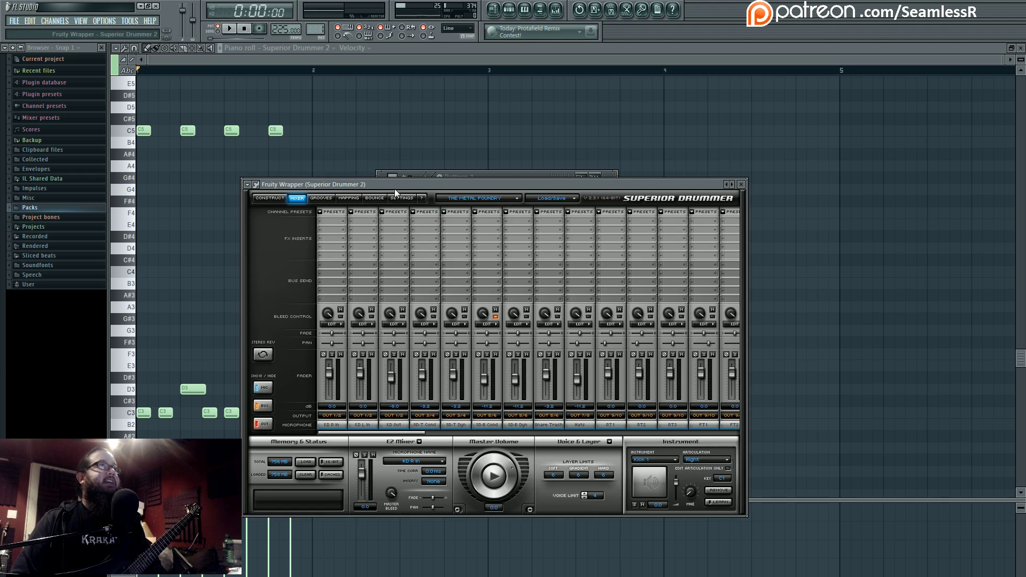
drag(397, 186, 487, 115)
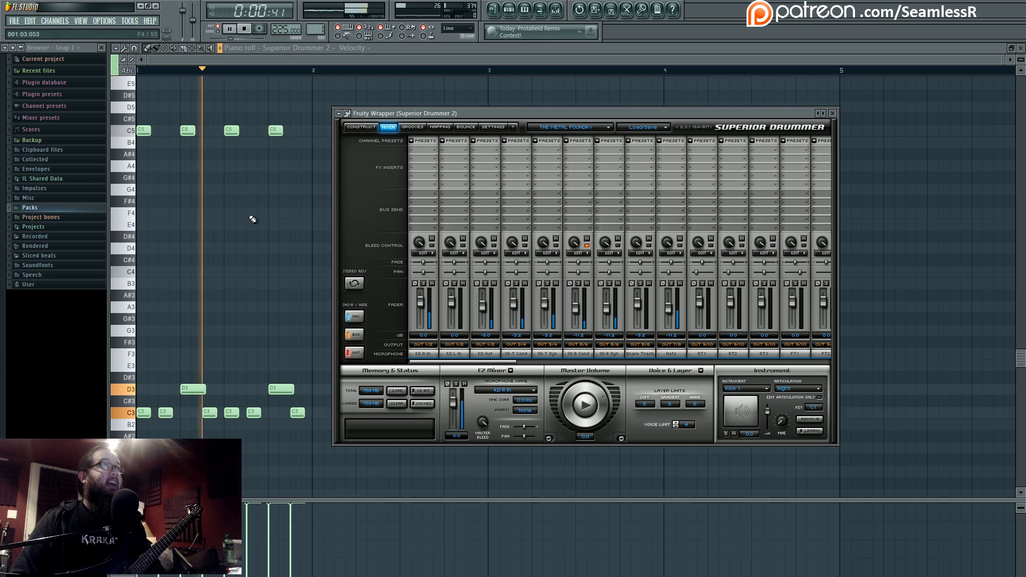
Check the Master track and its Fruity Limiter in the FL Studio mixer and play the drum pattern to view the track levels
key(F9)
click(314, 160)
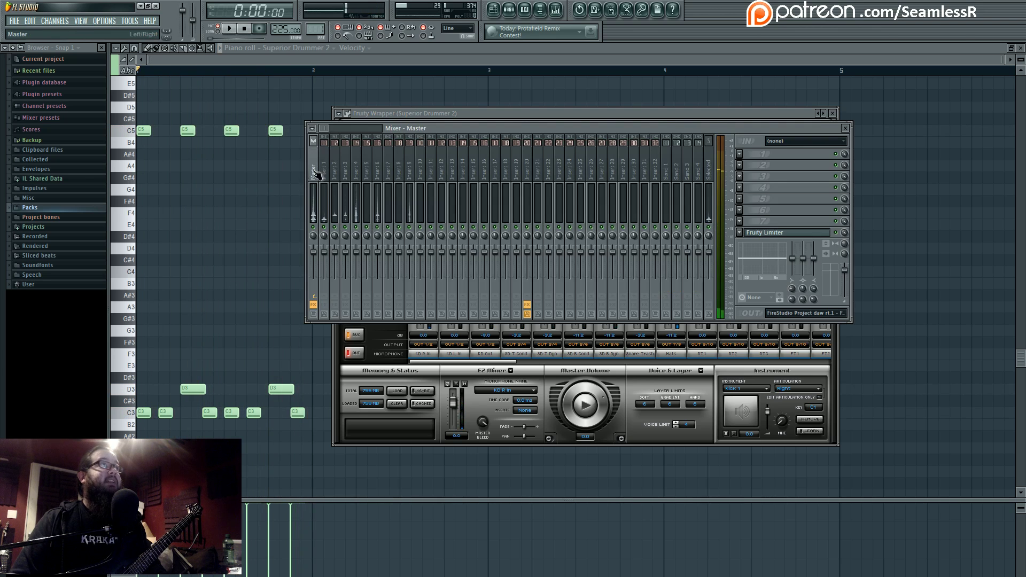
click(775, 233)
click(775, 232)
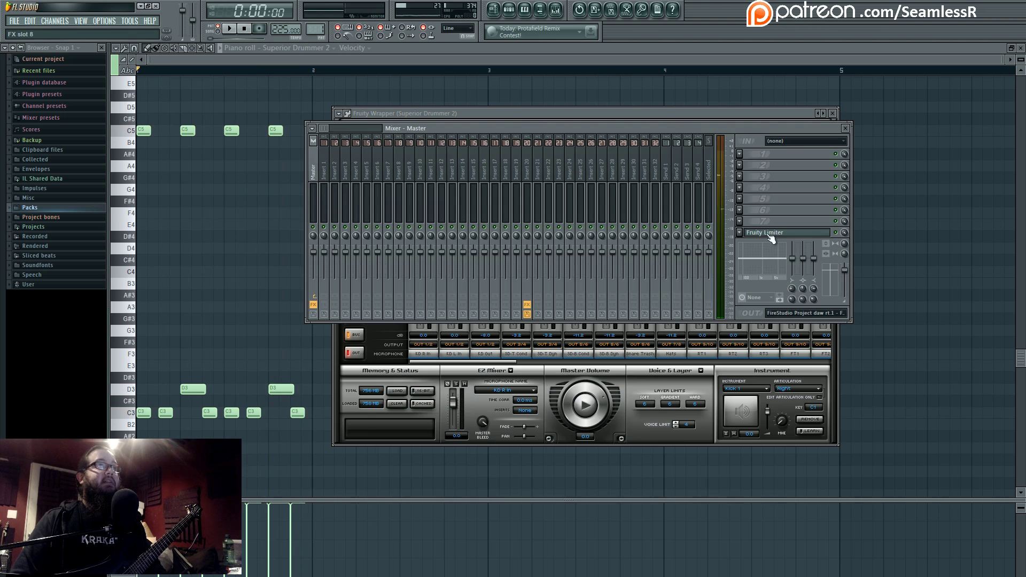
key(space)
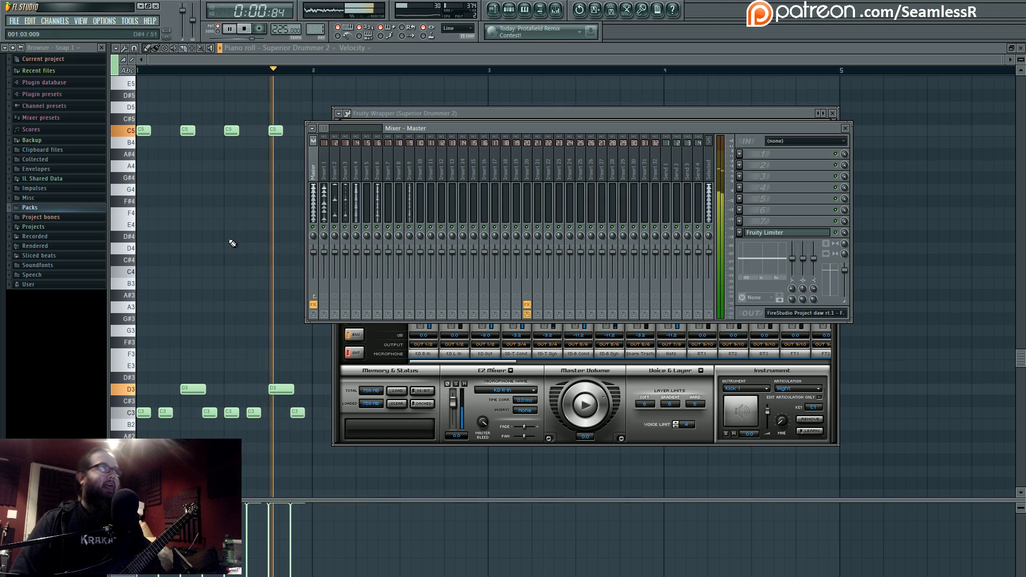
key(space)
Delete all C3 and D3 notes from bar 1 of the Superior Drummer 2 piano roll
key(F7)
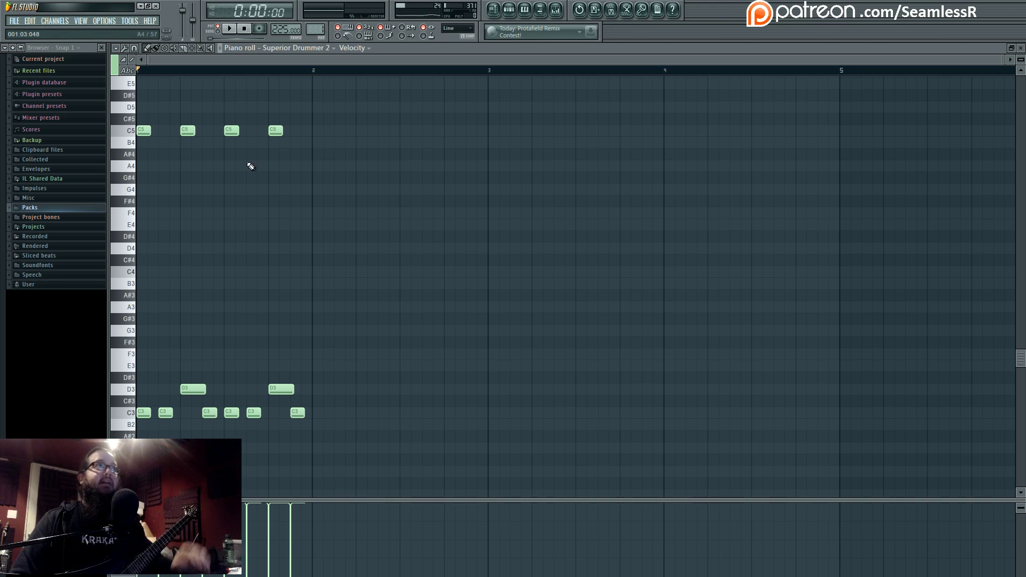
right_click(183, 390)
right_click(166, 412)
right_click(231, 412)
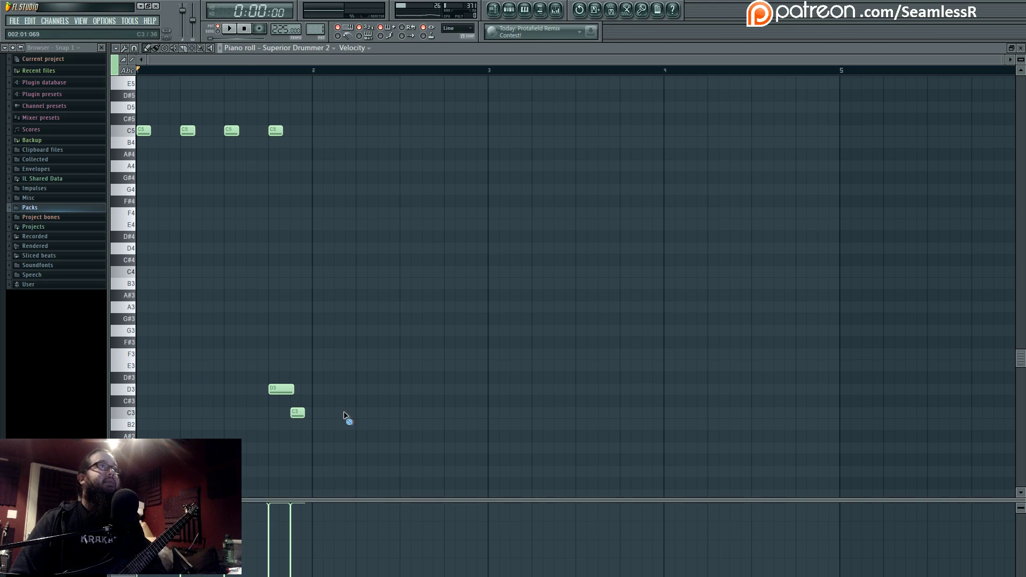
right_click(297, 413)
right_click(281, 390)
Extend the C5 notes with one on every beat of bar 2 and the first beat of bar 3, auditioning the pattern meanwhile
key(space)
click(321, 131)
click(364, 131)
click(407, 131)
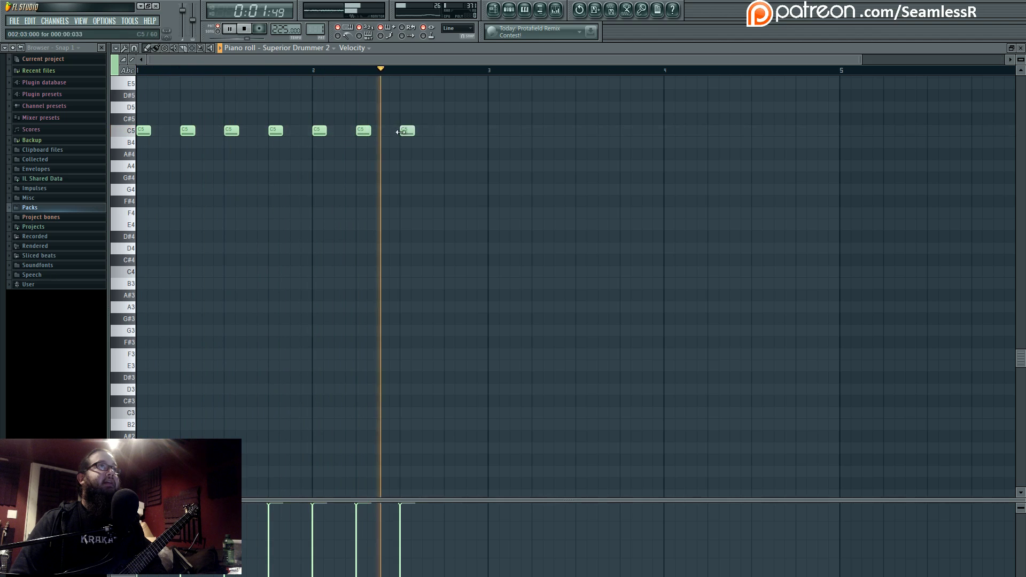
click(451, 131)
click(495, 131)
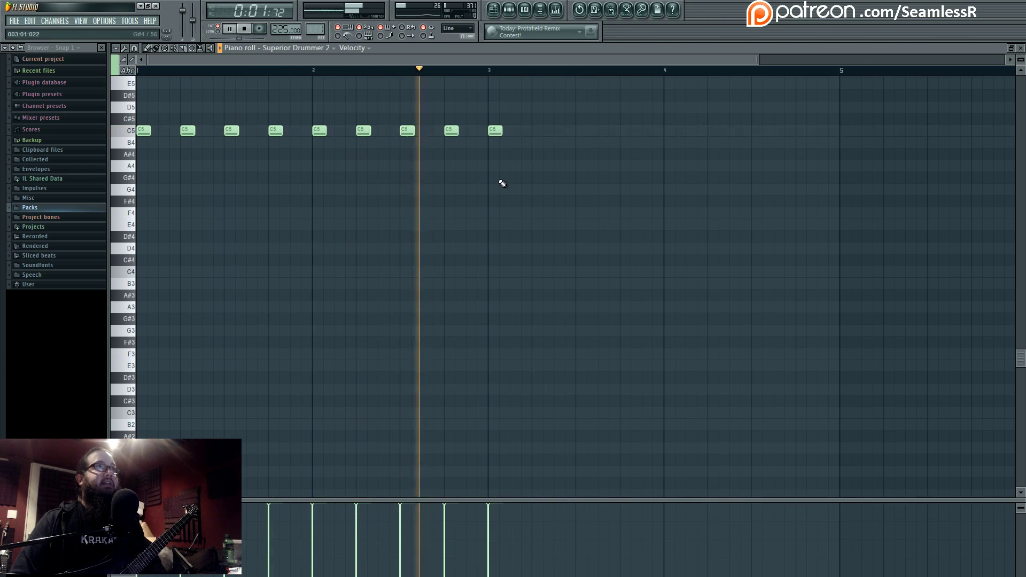
key(space)
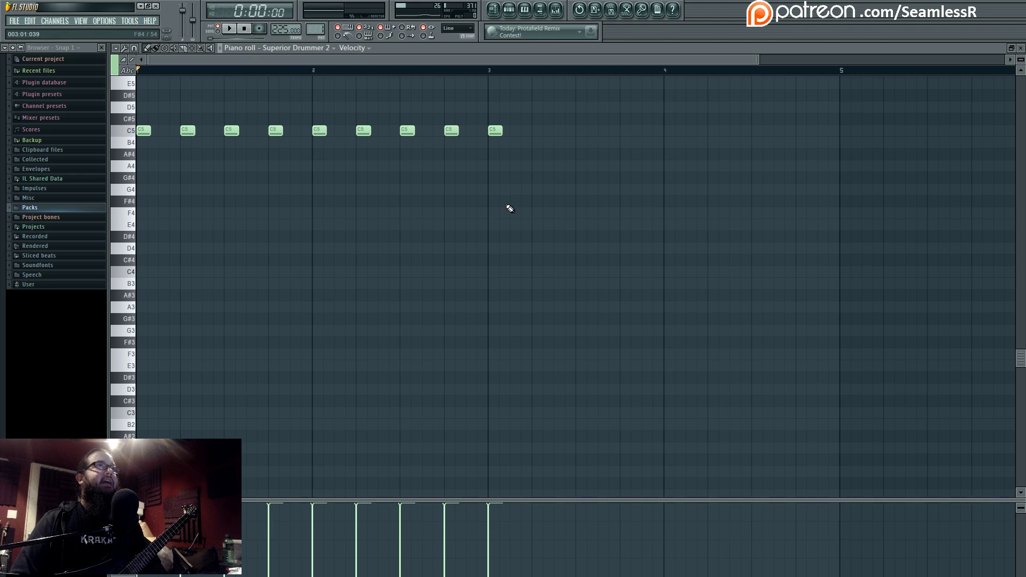
Program short C3 and D3 drum hits across bar 1 and a C3 hit on the first beat of bar 2
click(144, 413)
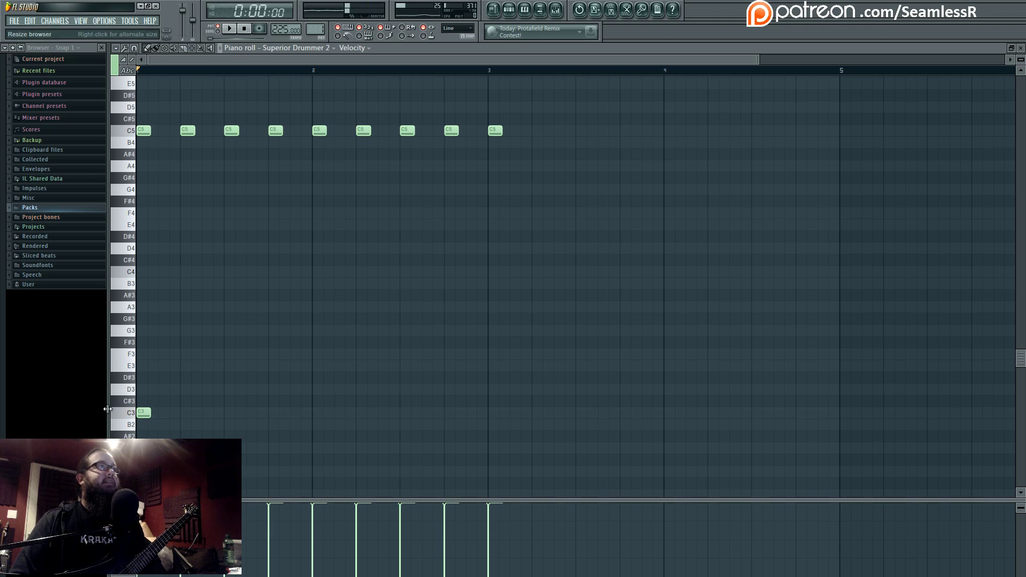
click(166, 412)
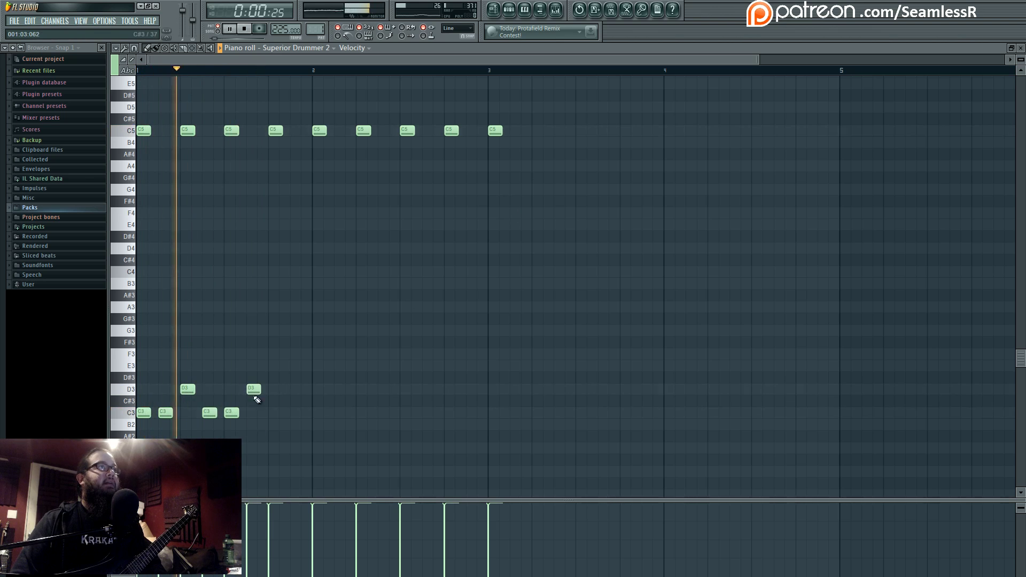
click(274, 413)
click(327, 414)
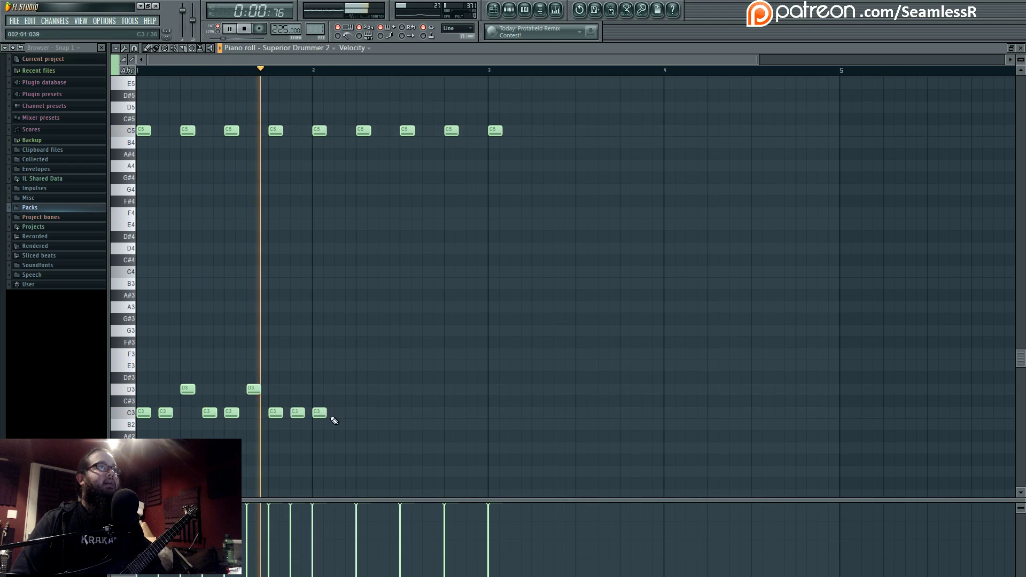
Continue the C3 and D3 drum hits on eighth-note positions through the fourth beat of bar 2
click(342, 413)
click(363, 390)
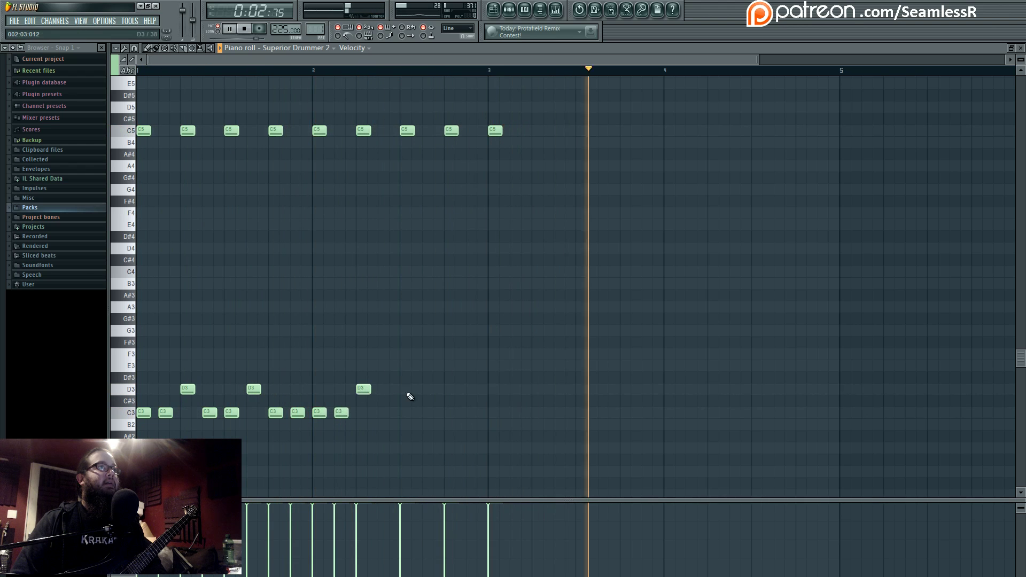
click(385, 414)
click(408, 414)
click(429, 390)
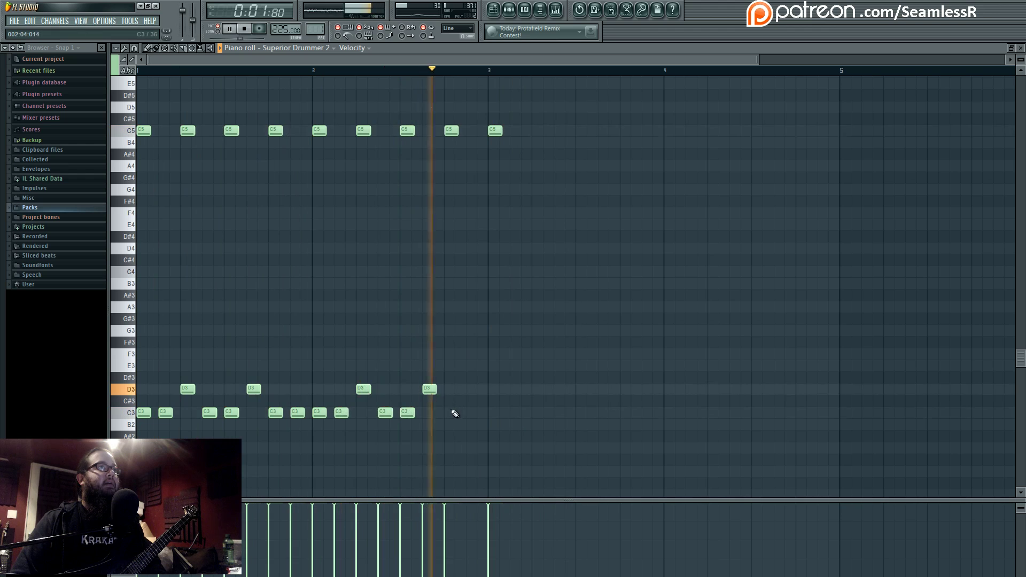
click(451, 413)
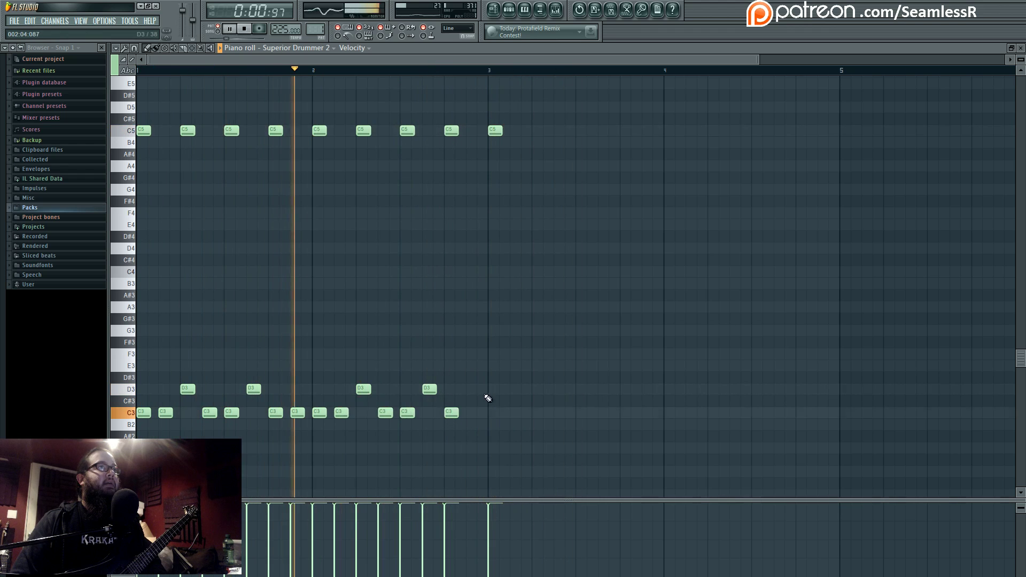
Add C3 at the end of bar 2, D3 and C3 at the start of bar 3, and loop the full span of notes
click(474, 413)
click(495, 390)
click(512, 413)
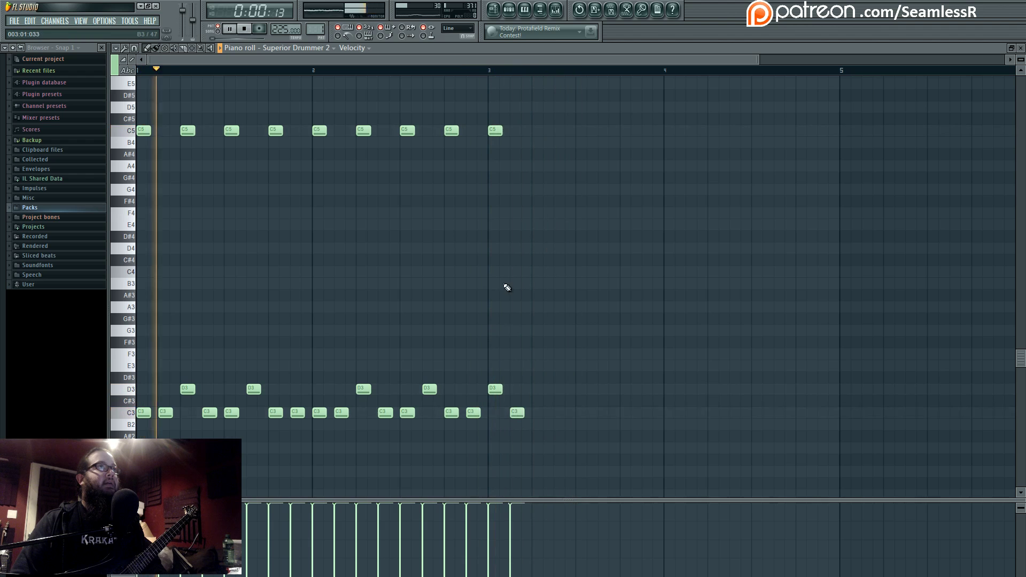
key(ctrl+a)
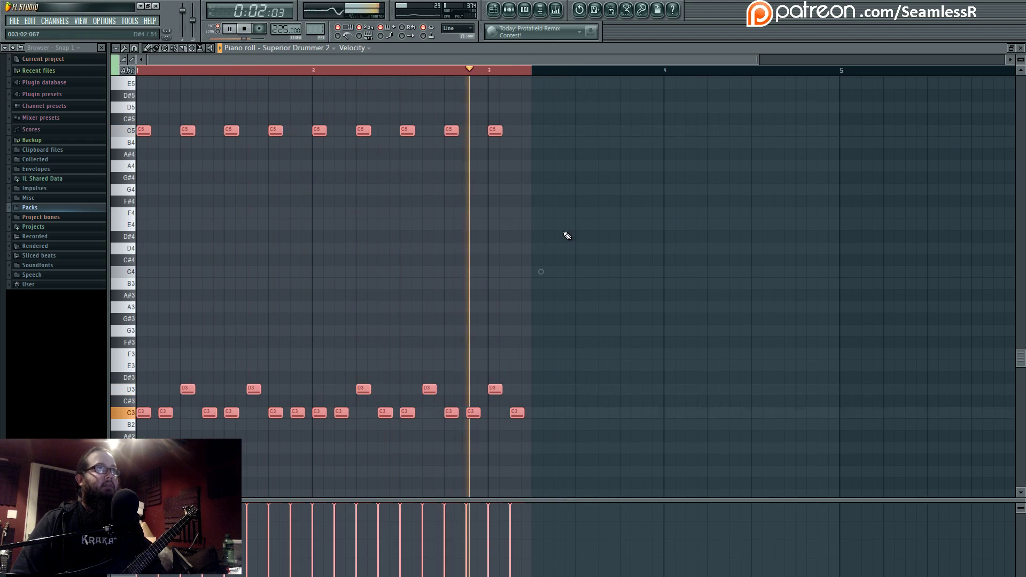
key(ctrl+d)
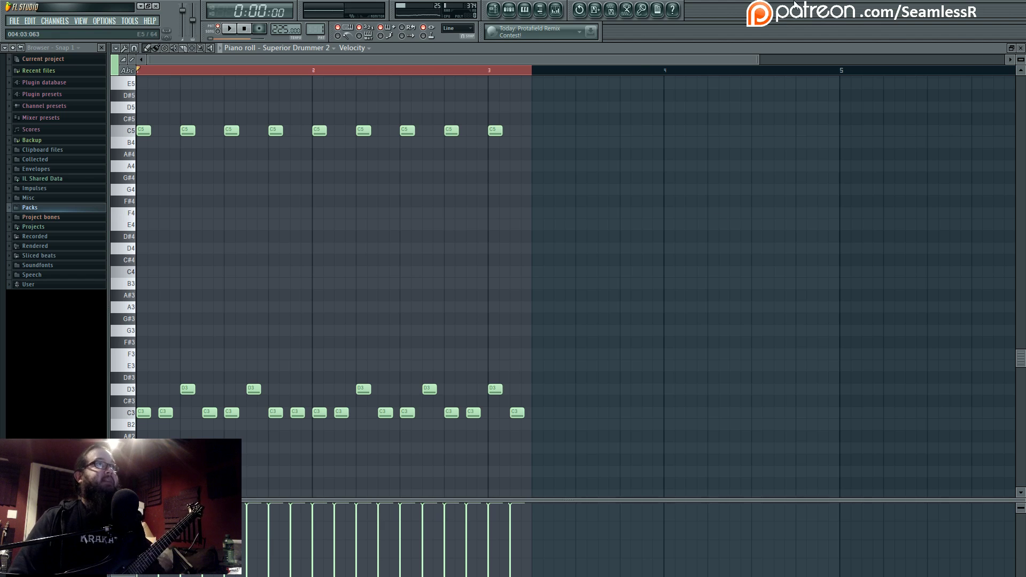
Lower Insert 20's mixer fader to 76% (-5.8 dB) while the drum pattern plays, and stop playback
click(556, 9)
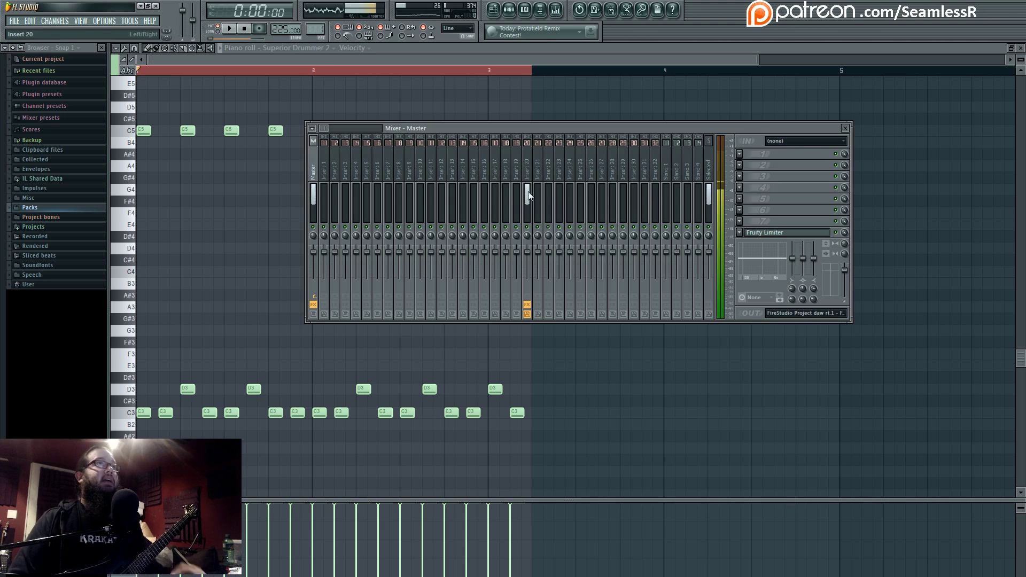
click(529, 176)
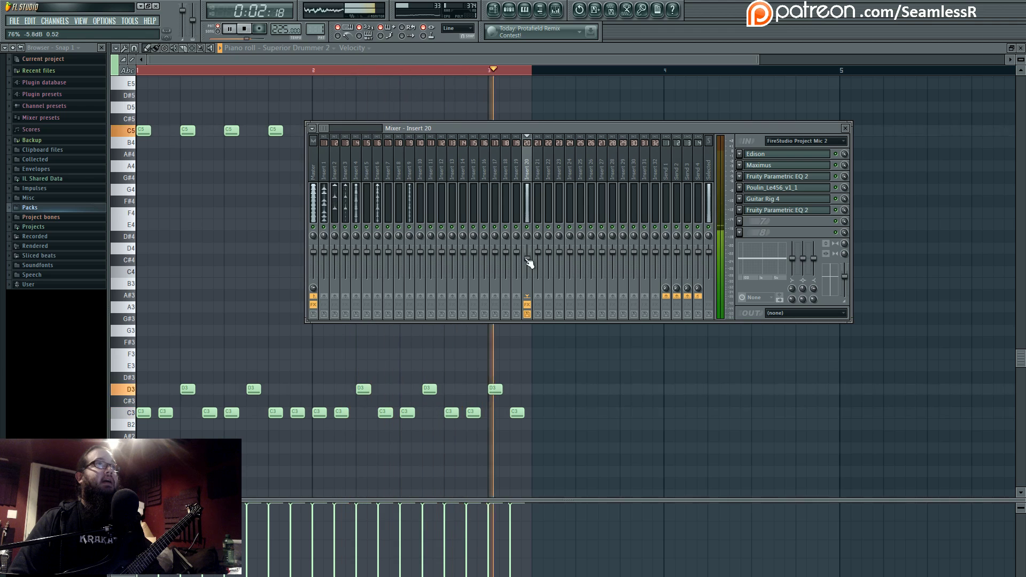
key(space)
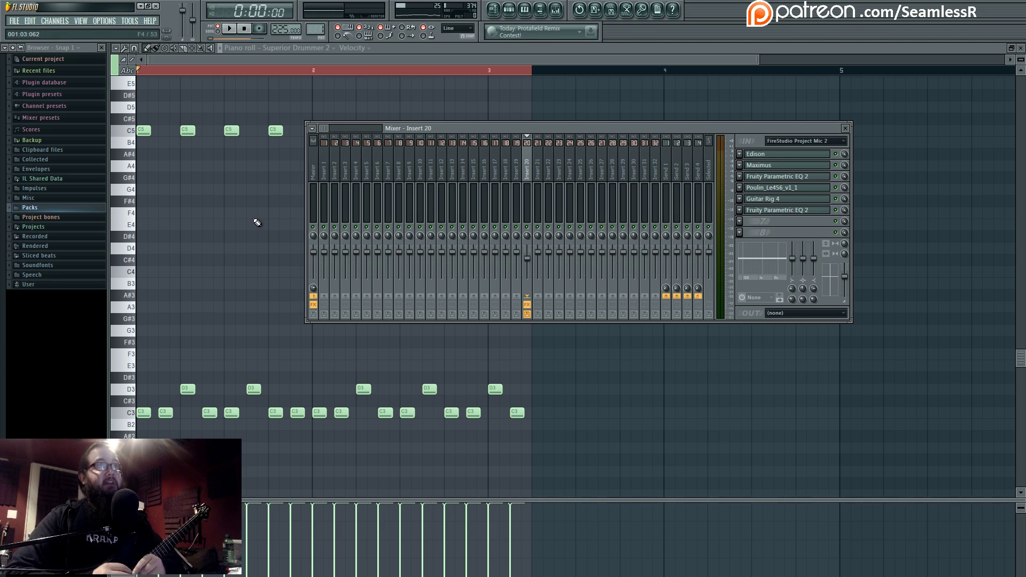
Open Edison on Insert 20, move it clear of the mixer's effect slots and arm it for recording on play
click(775, 156)
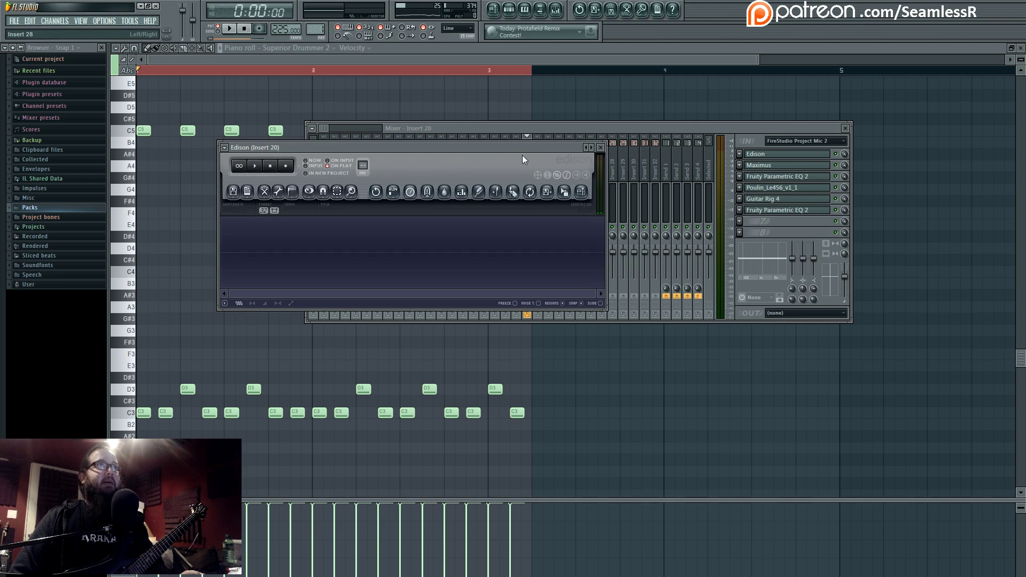
drag(522, 158, 847, 309)
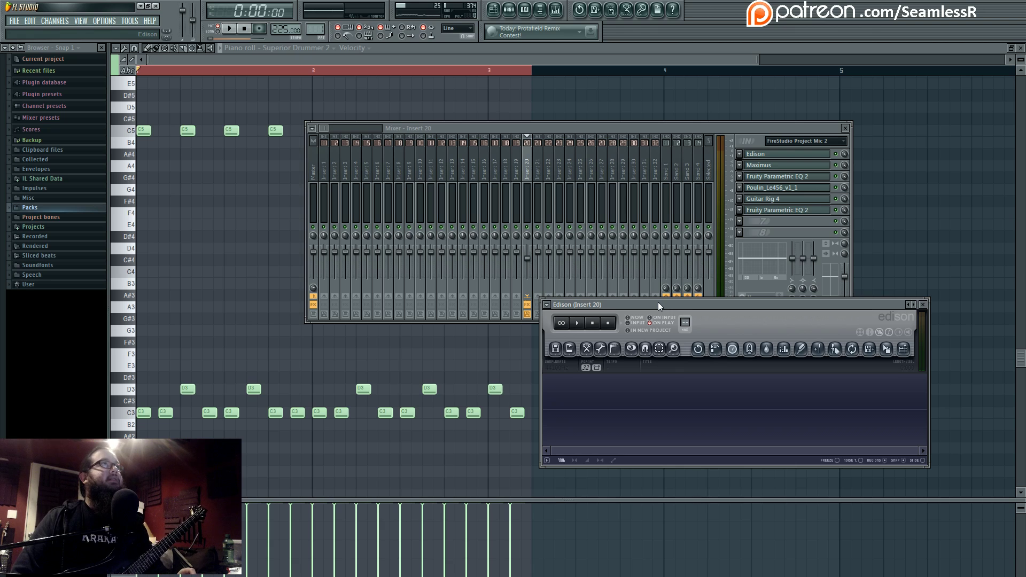
click(608, 323)
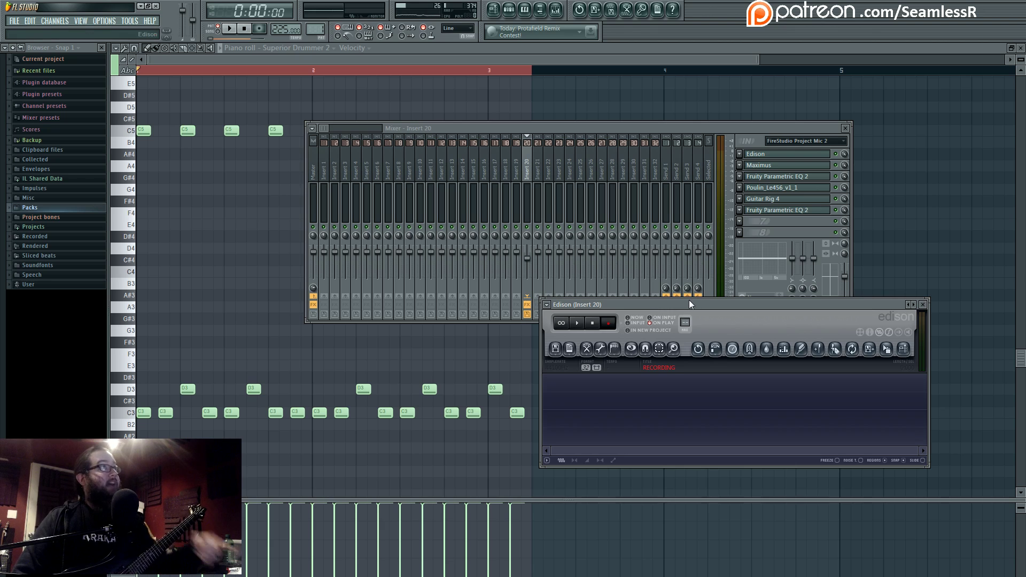
Set the playlist loop over the Pattern 1 clip and bring Edison back up below the mixer
click(493, 9)
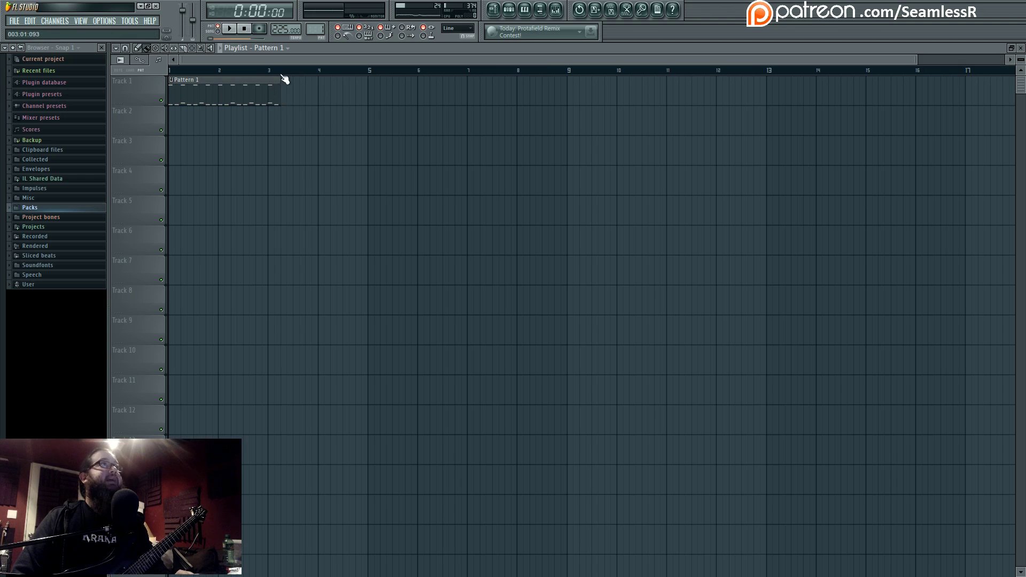
drag(281, 70, 168, 70)
click(562, 10)
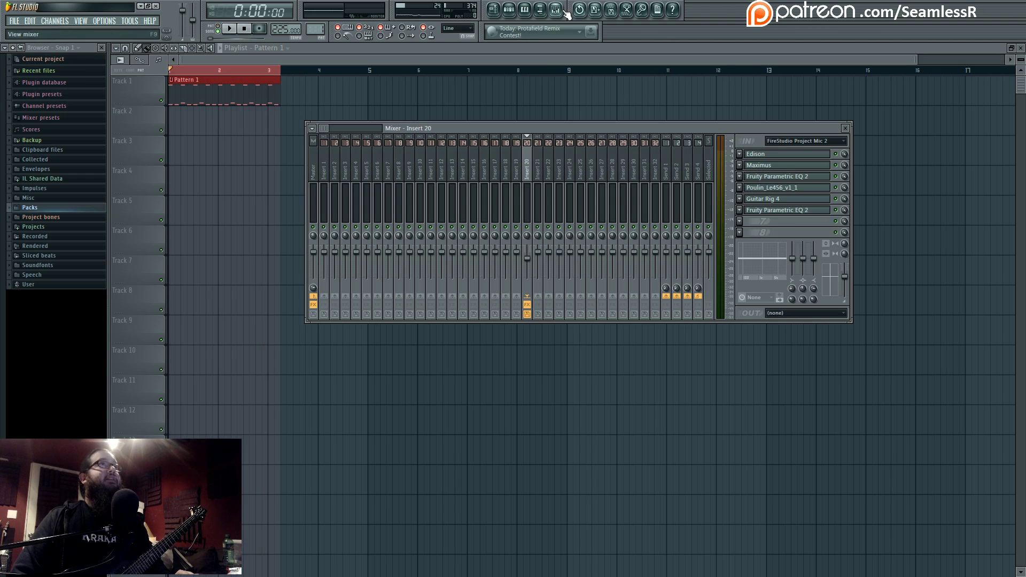
click(770, 155)
drag(678, 306, 633, 351)
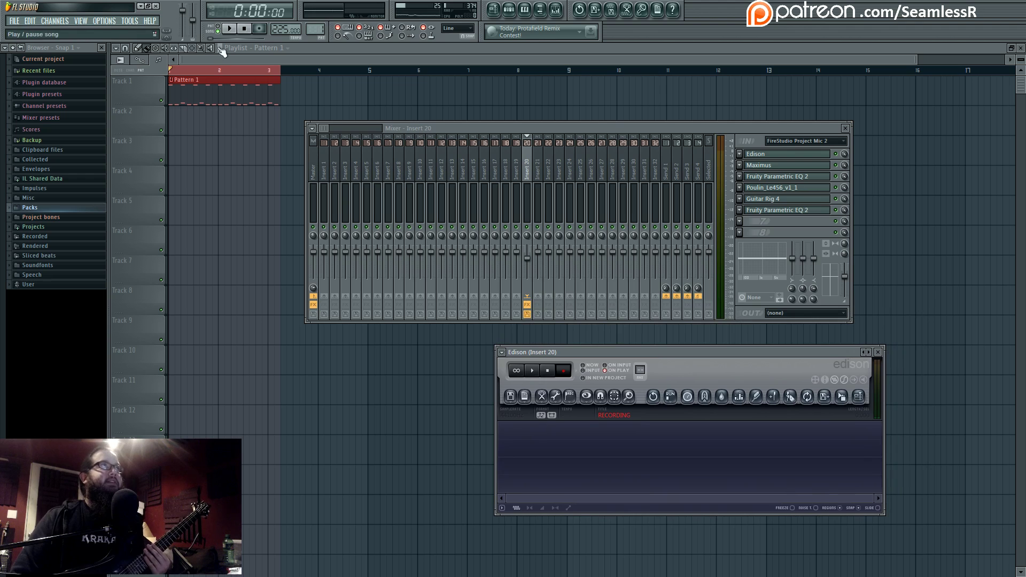
Record the guitar into Edison over the looping drum pattern and stop playback
click(232, 32)
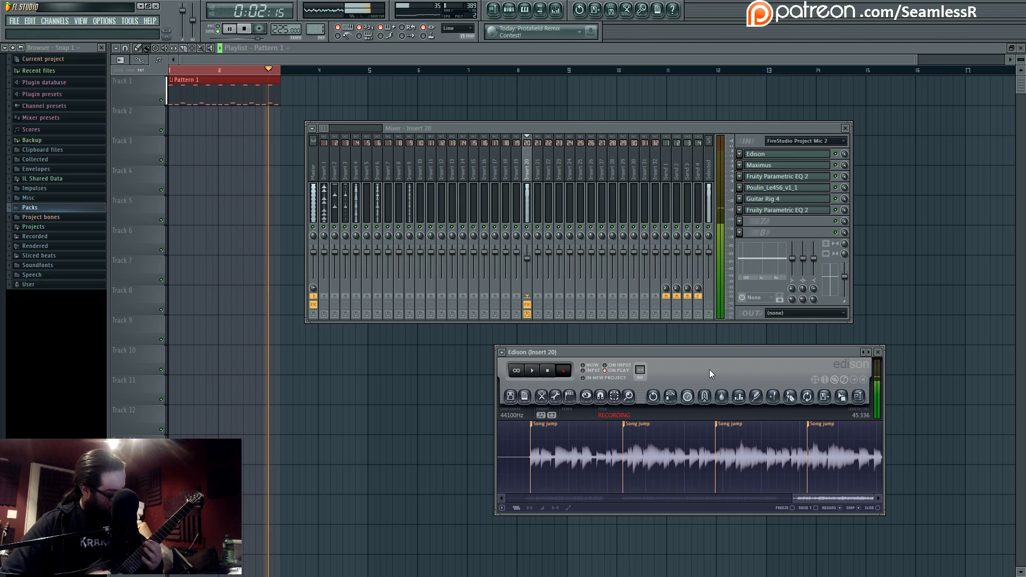
click(230, 32)
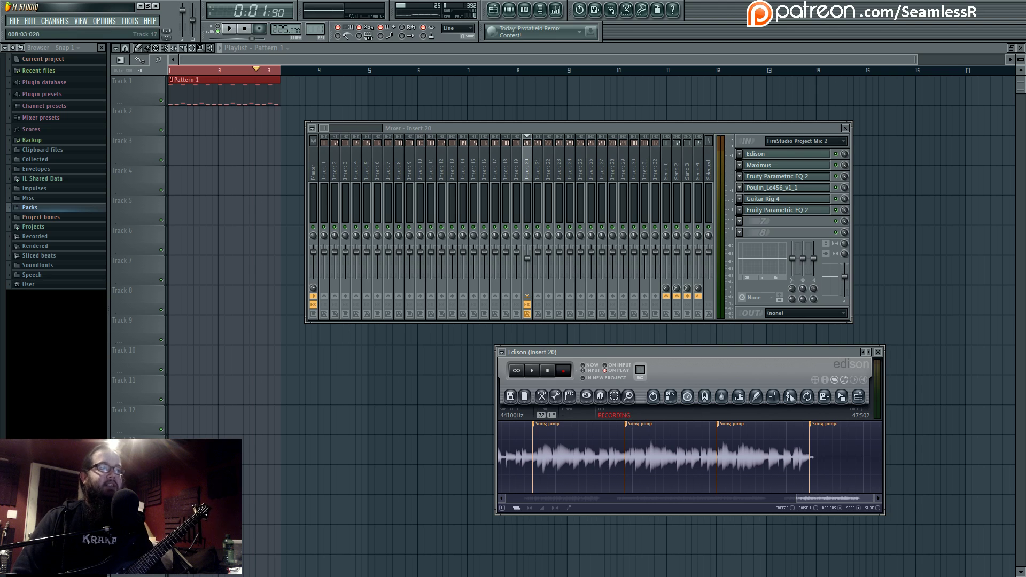
drag(663, 355, 641, 346)
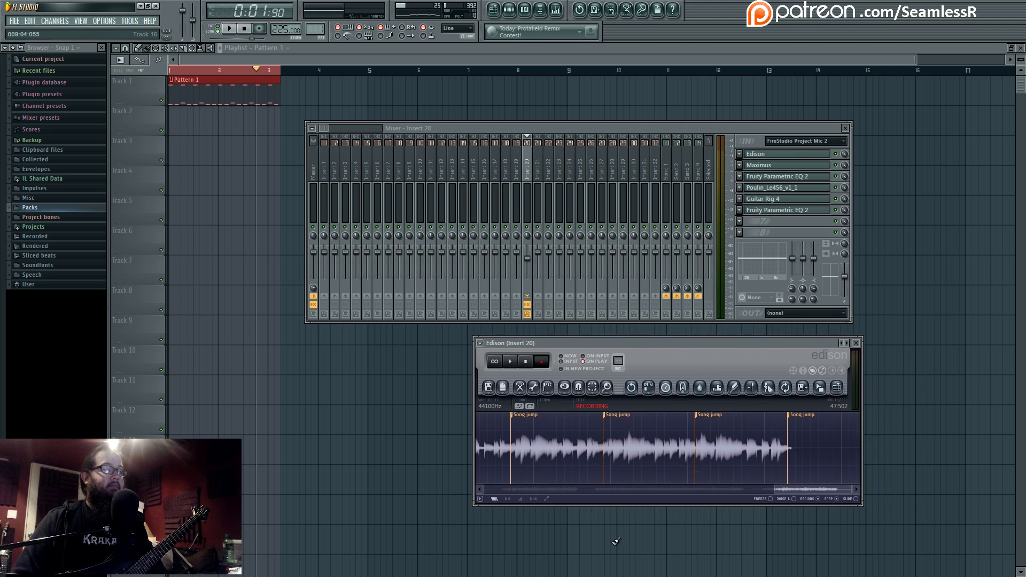
Switch to the Ustream chat in Firefox, read the viewers' messages and move the chat window out of view
key(alt+Tab)
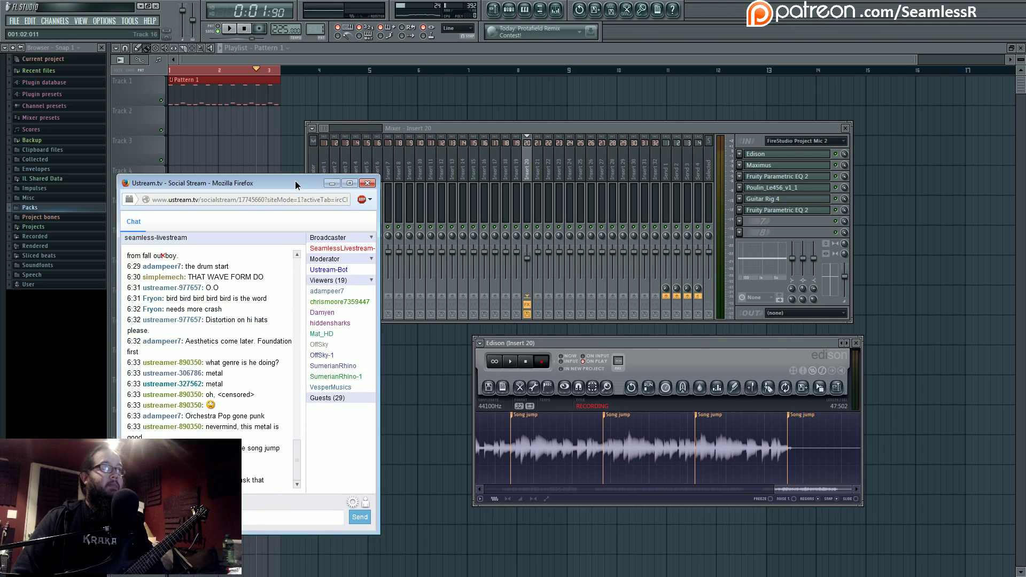
drag(294, 179, 350, 180)
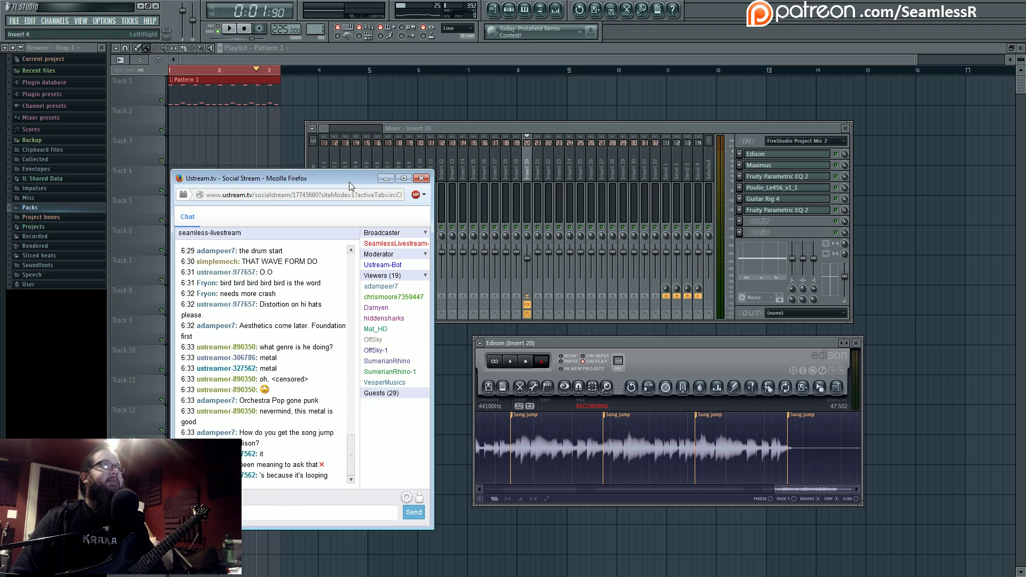
drag(348, 181, 326, 576)
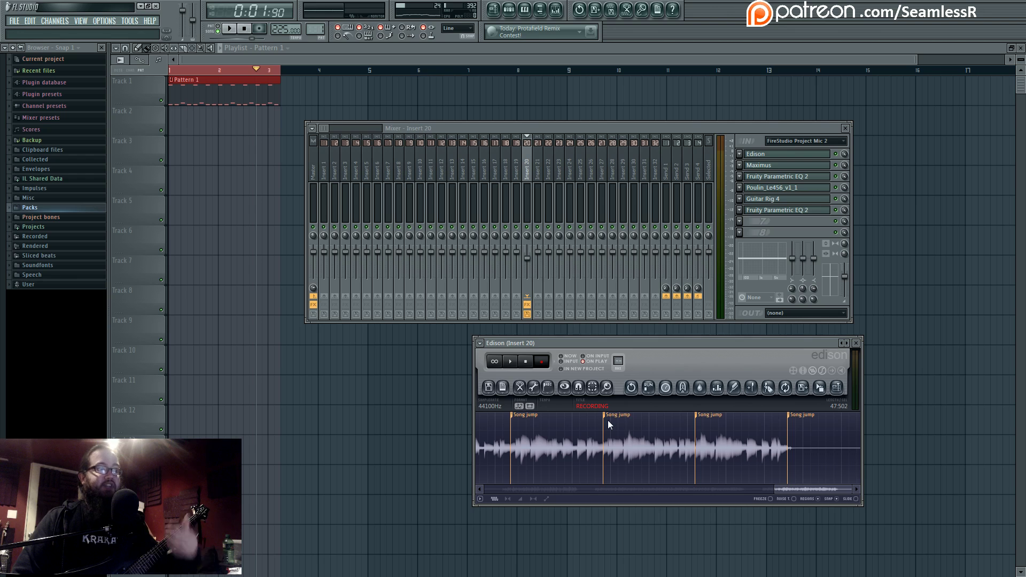
Stop Edison's recording and place the recorded audio as a clip on playlist Track 6 at bar 5
click(541, 362)
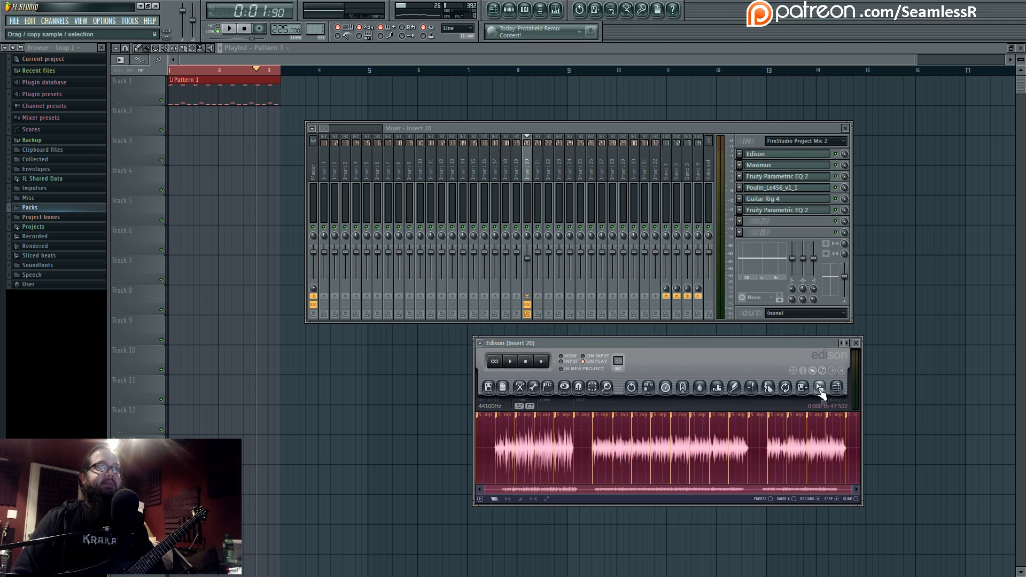
drag(821, 393, 456, 233)
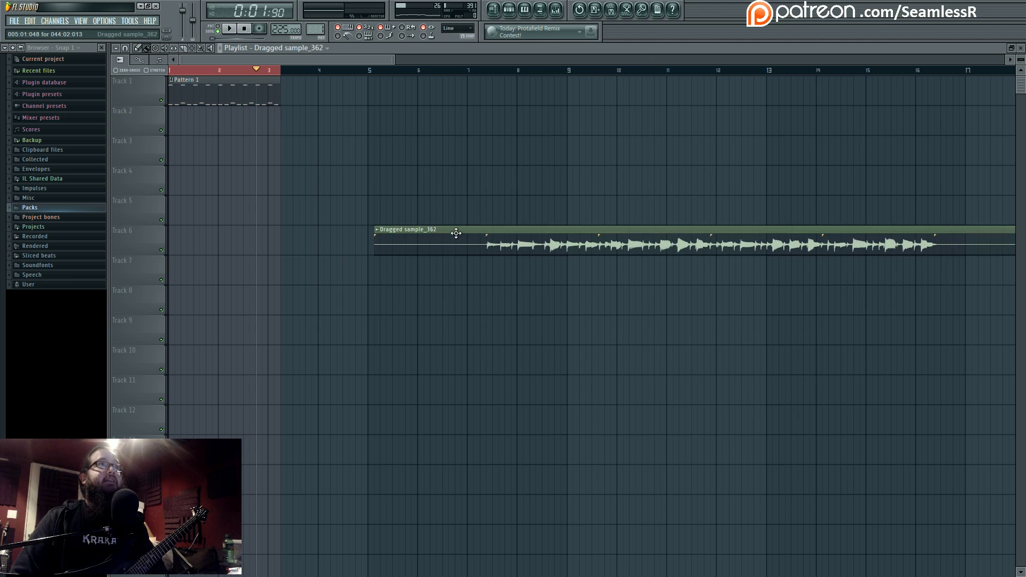
scroll(516, 280, down, 3)
Route the Dragged sample_362 channel to mixer track 20 and move the mixer below its channel settings
double_click(686, 241)
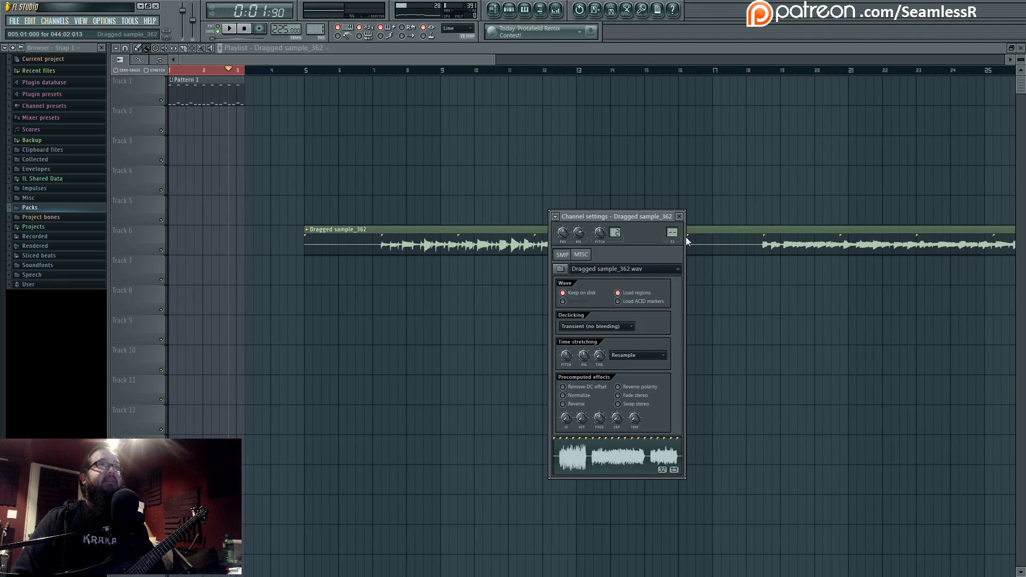
click(671, 234)
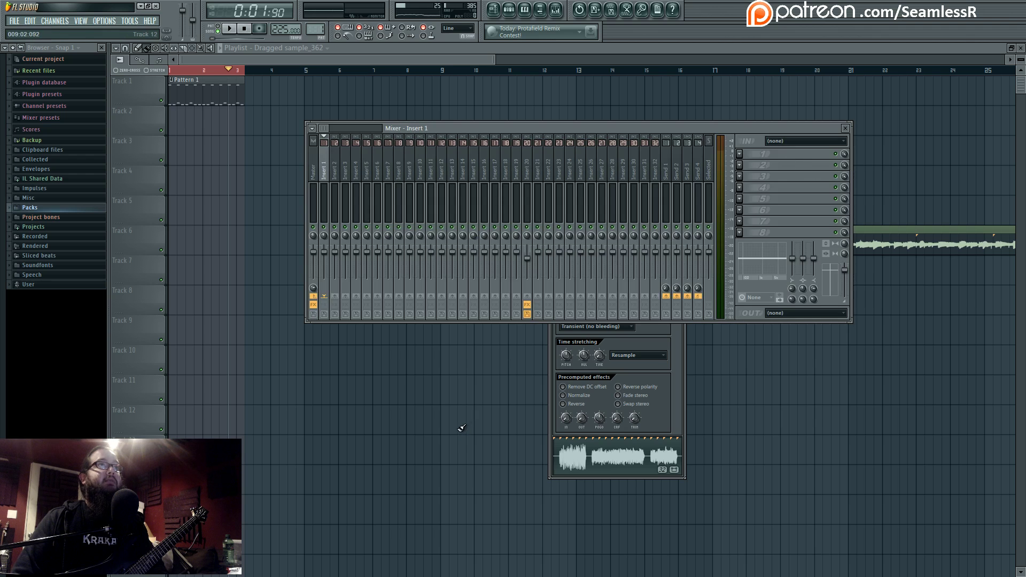
double_click(662, 229)
click(672, 232)
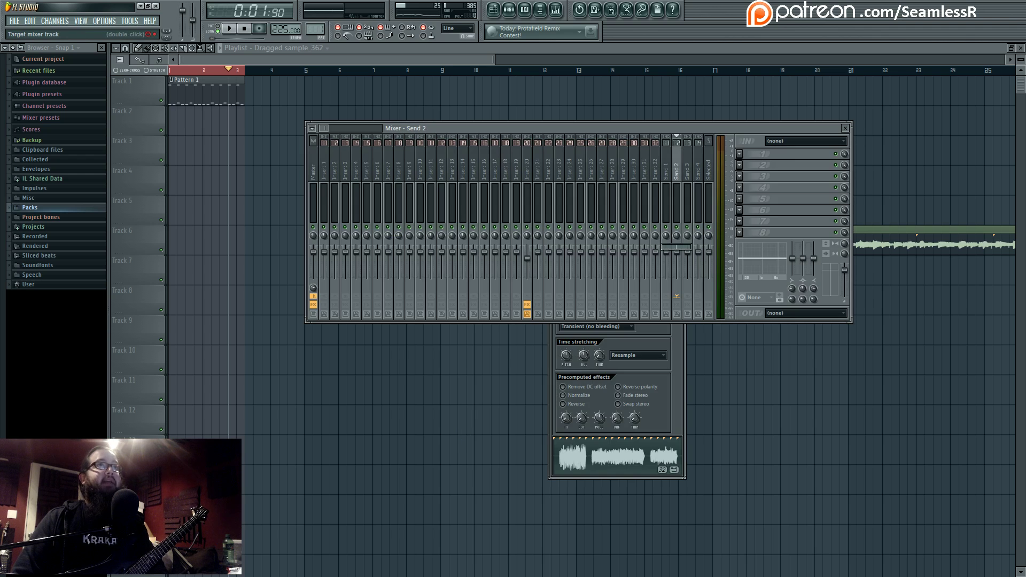
drag(679, 128, 670, 326)
drag(672, 233, 672, 251)
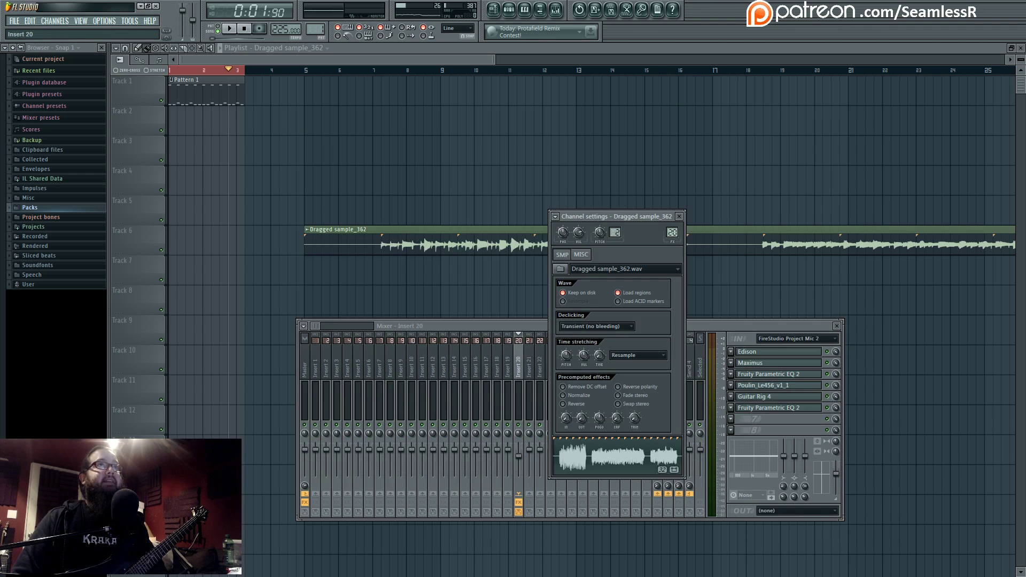
Copy Insert 20's complete mixer track state with its effect chain to Insert 21
click(516, 353)
right_click(531, 336)
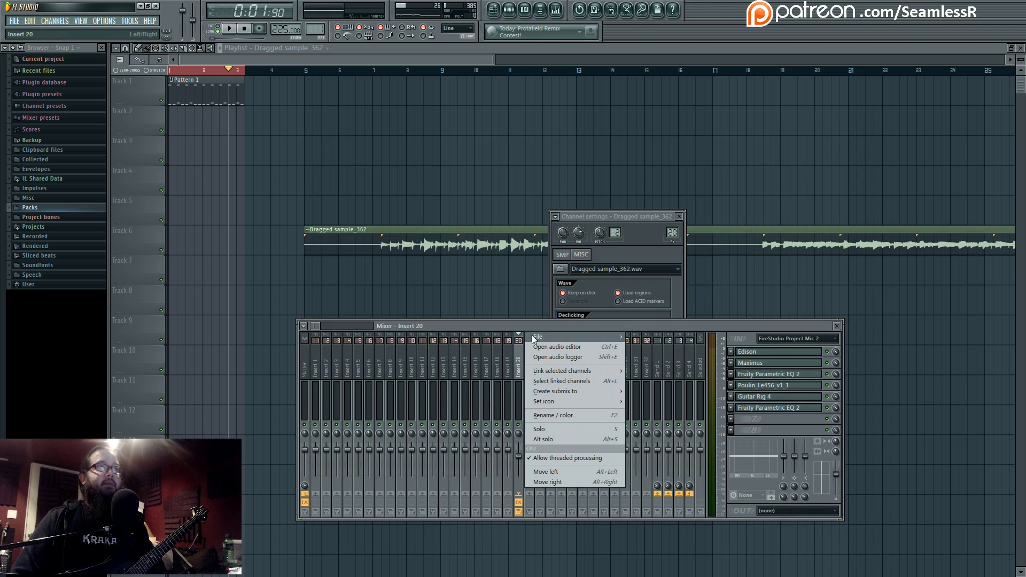
drag(635, 346, 537, 384)
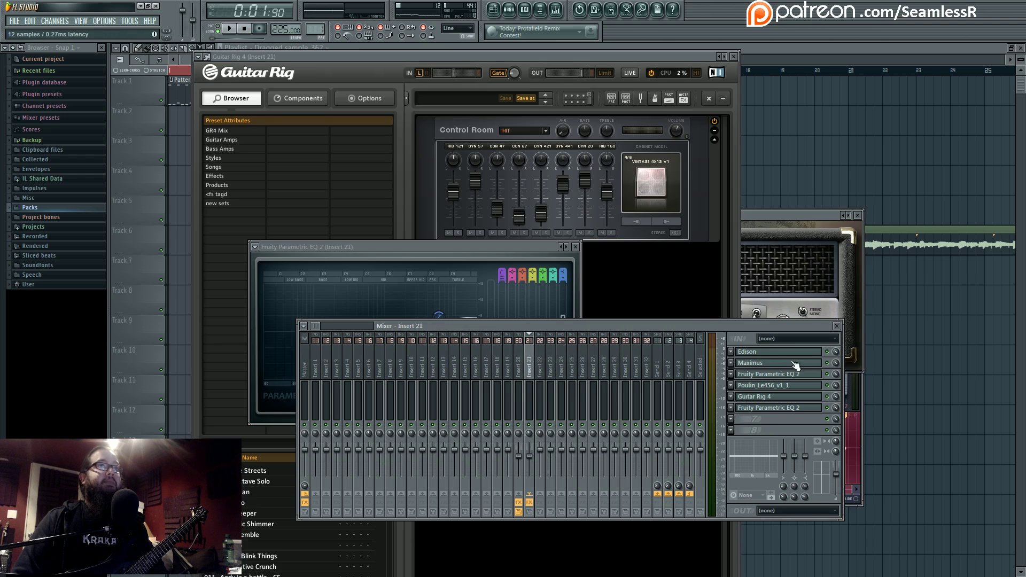
Check the Edison copy on Insert 21, reselect Insert 20 and close all open plugin and mixer windows
click(791, 352)
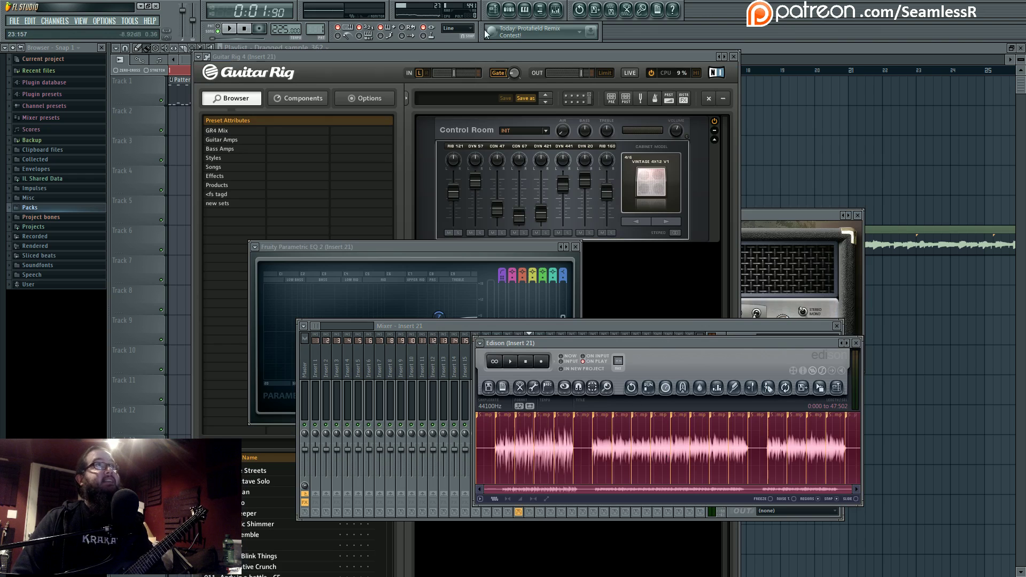
click(566, 330)
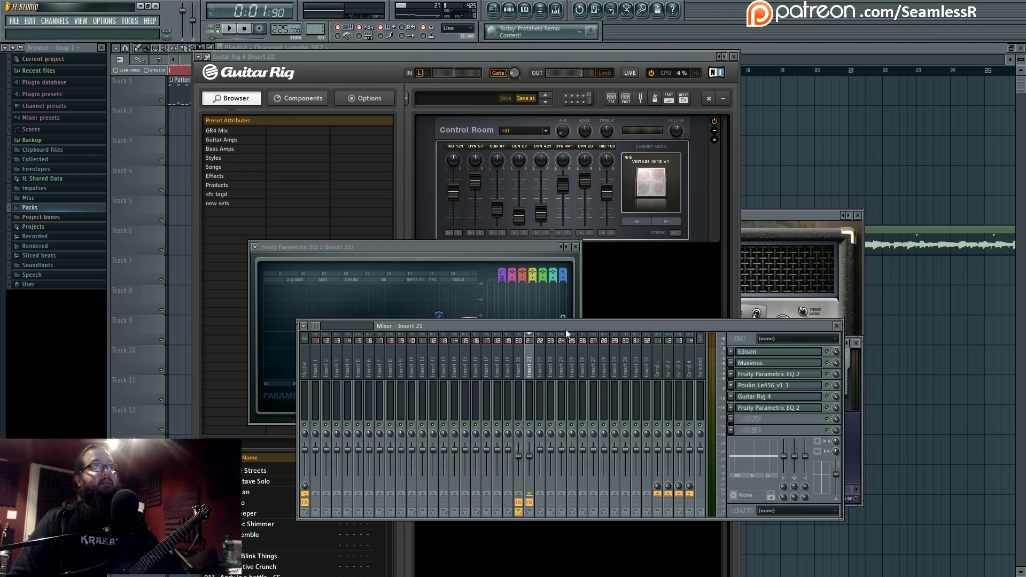
click(745, 351)
key(Delete)
click(752, 325)
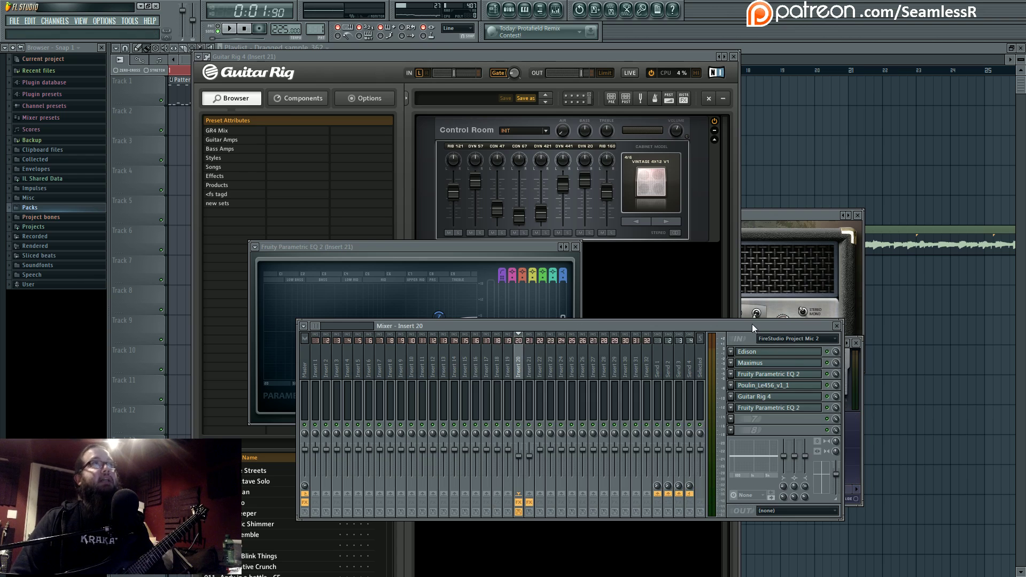
key(F12)
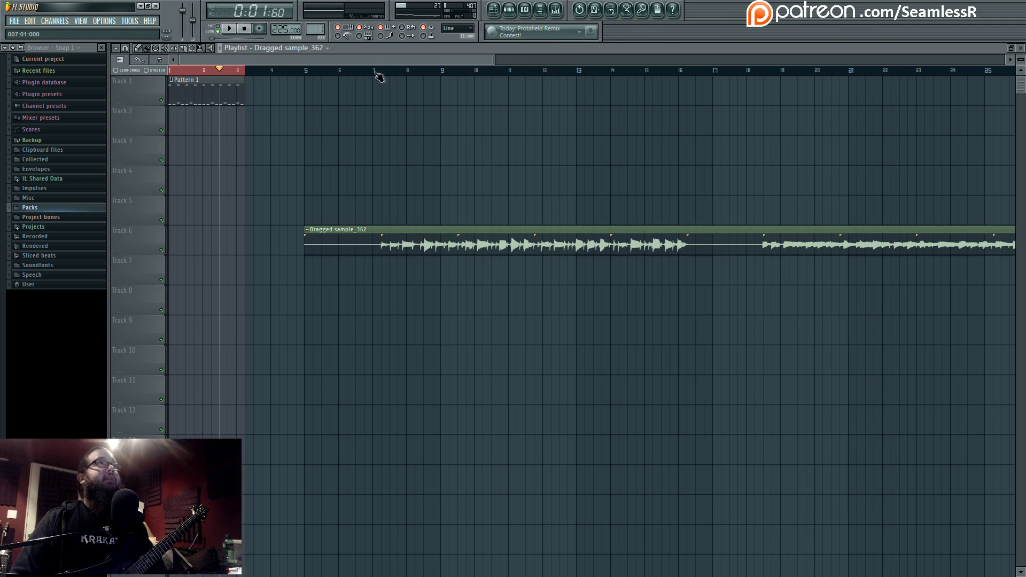
Move the recorded clip up to Track 5 with the guitar starting at bar 7 and play it from there
click(378, 76)
key(space)
drag(422, 231, 420, 205)
key(space)
key(space)
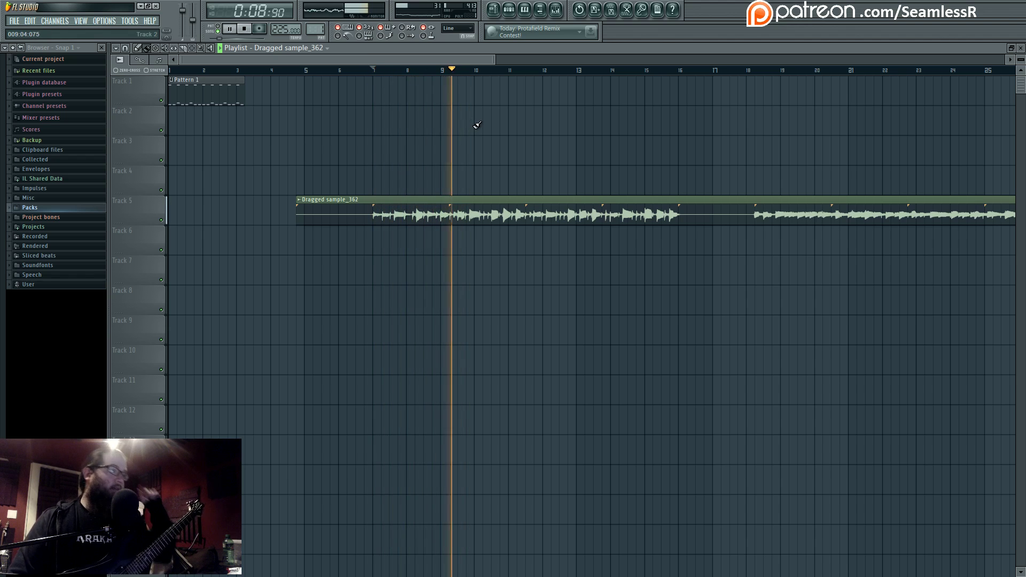
key(space)
Play the recording from bar 7 while bypassing and restoring the effects on Inserts 20 and 21 to compare the sound
click(557, 10)
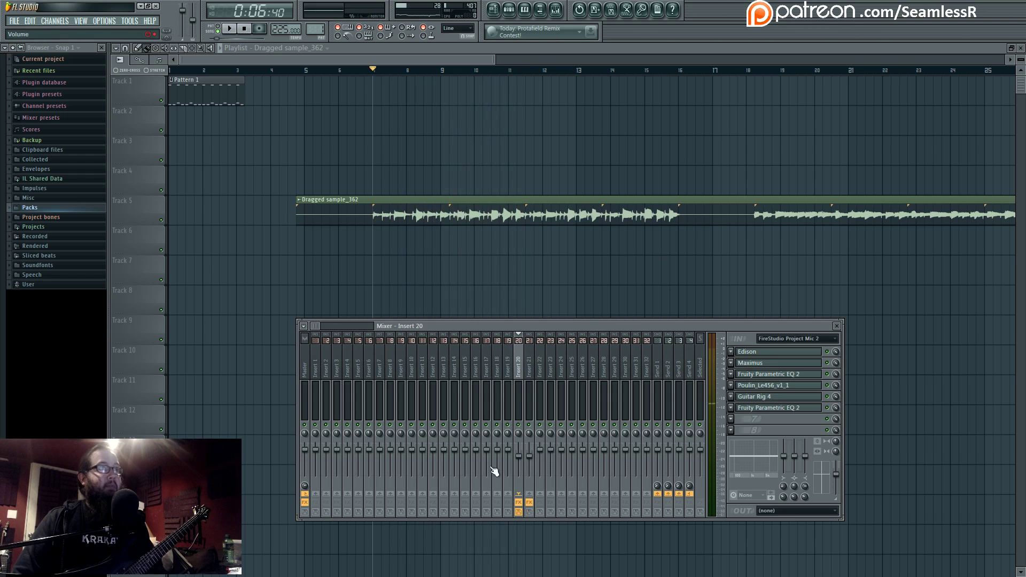
key(space)
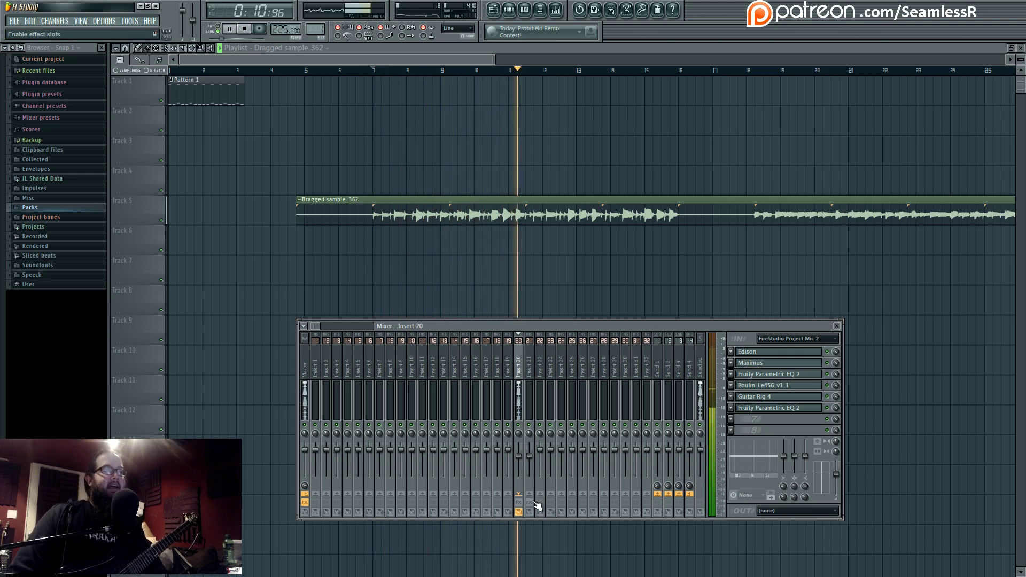
key(space)
key(space)
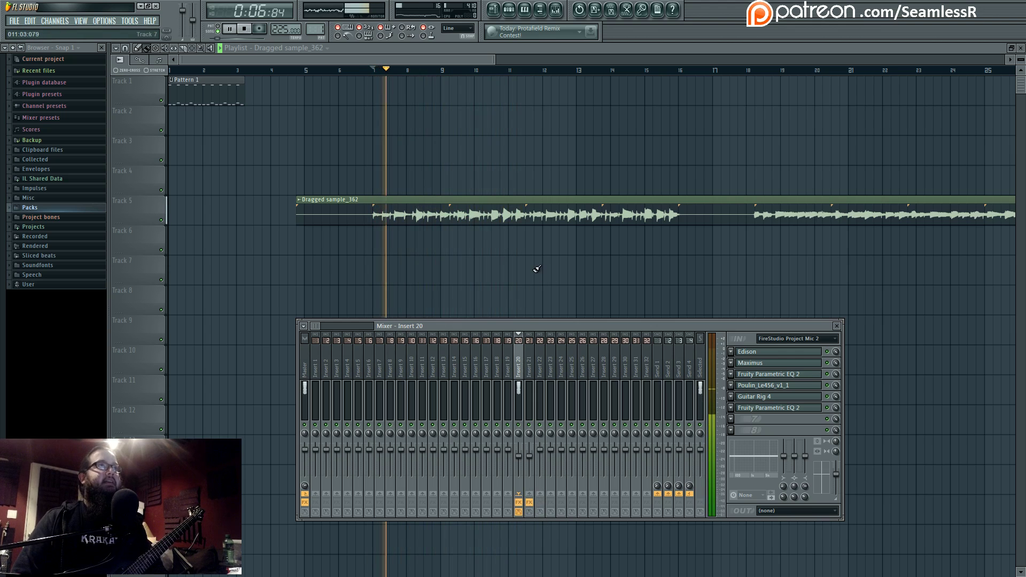
key(F9)
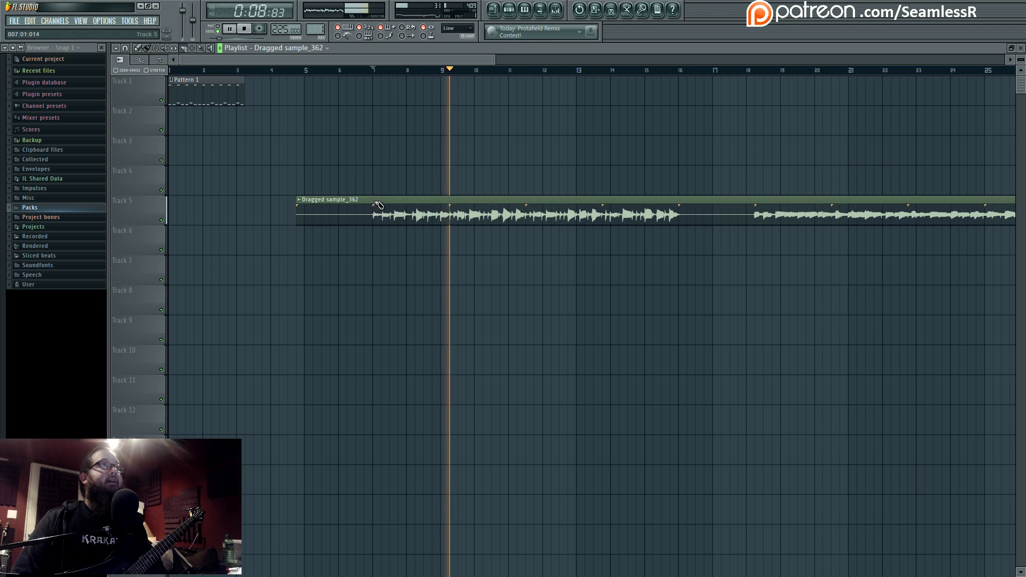
Slice the Track 5 clip at bar 7 and the next two region markers, stacking the last cut slice on Track 6 at bar 7
key(space)
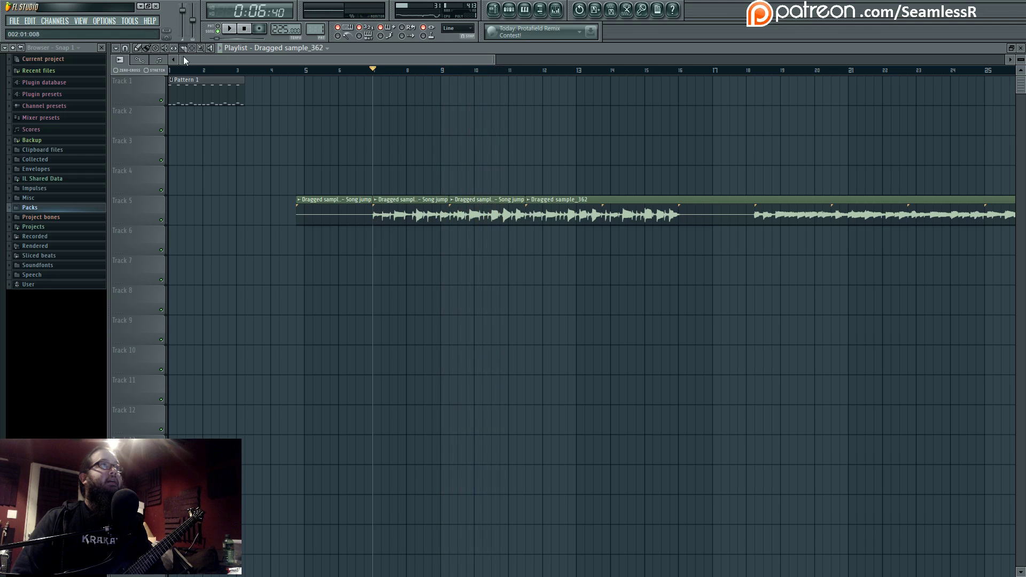
drag(474, 229, 394, 240)
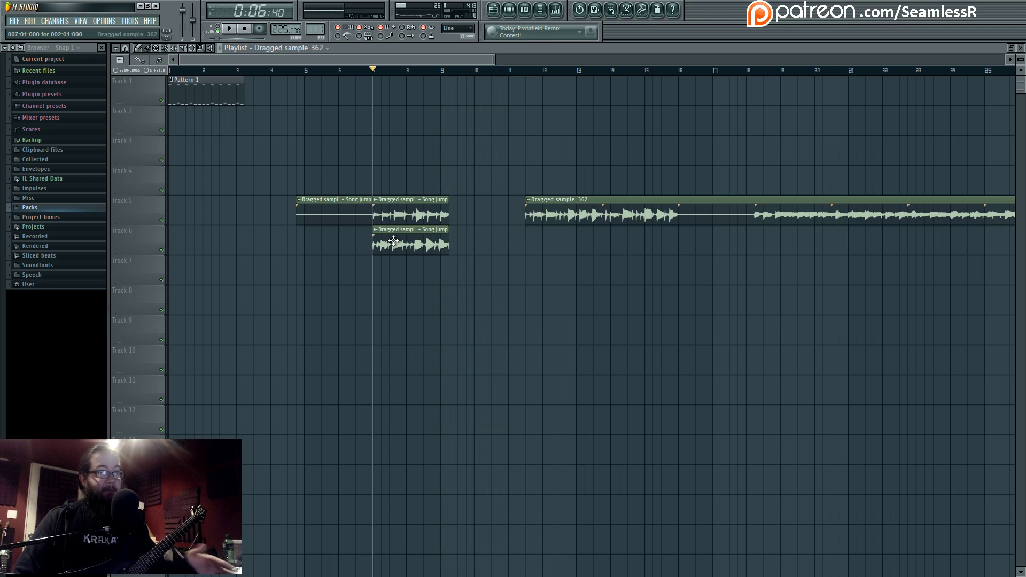
mouse_move(397, 232)
mouse_down()
mouse_move(433, 232)
mouse_move(397, 231)
mouse_up()
Make the Track 6 slice unique and open its channel settings
right_click(377, 230)
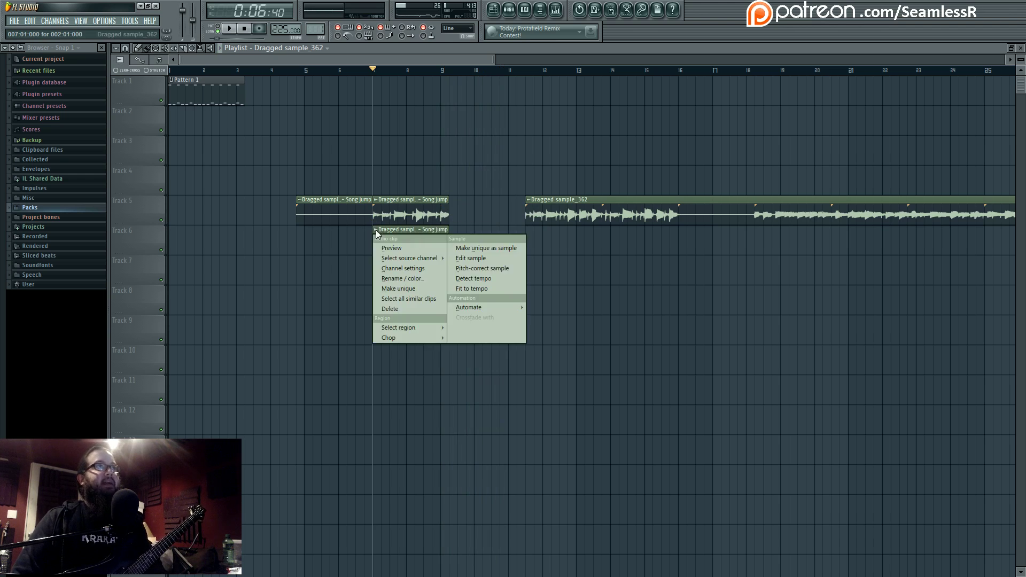
click(407, 289)
double_click(415, 237)
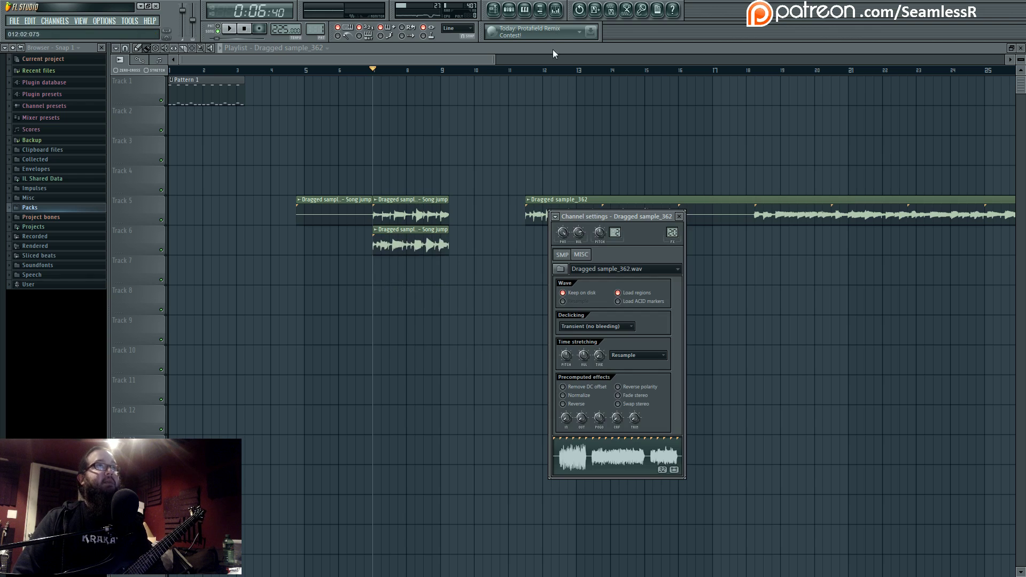
Enable both input channels and Control Room's stereo mode in Guitar Rig 4 on Insert 20, and play the result
key(F9)
click(770, 386)
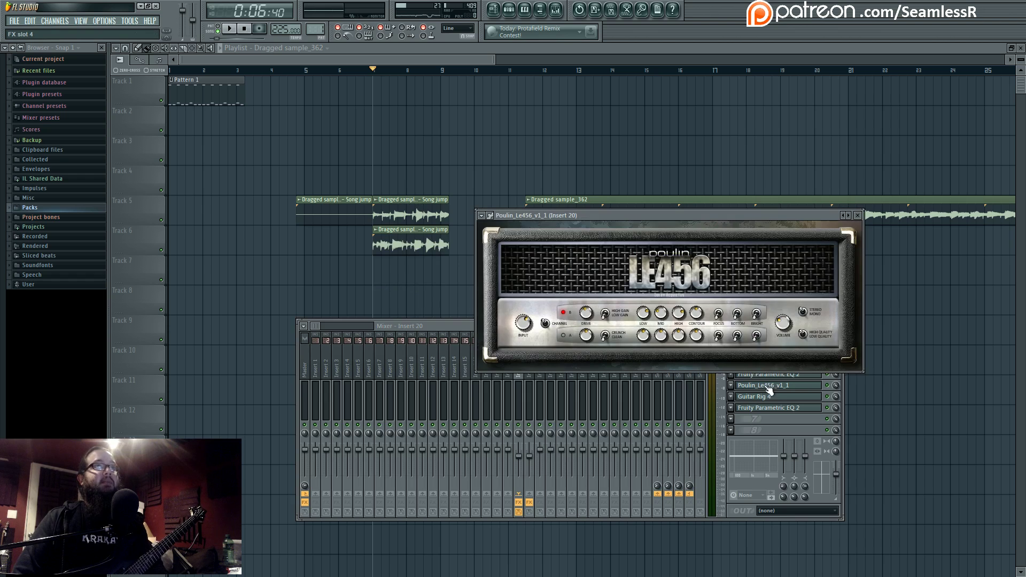
click(771, 398)
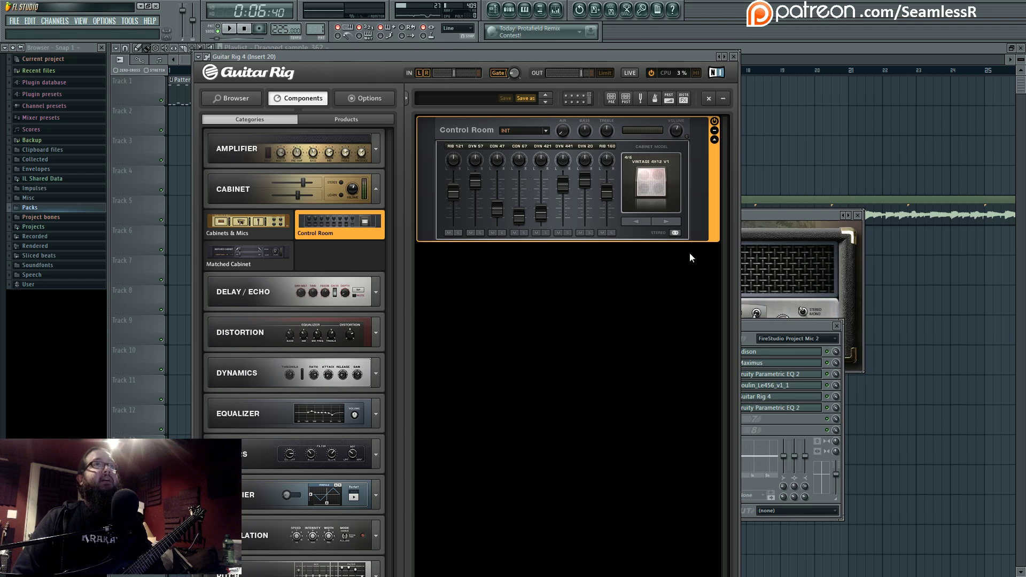
click(772, 422)
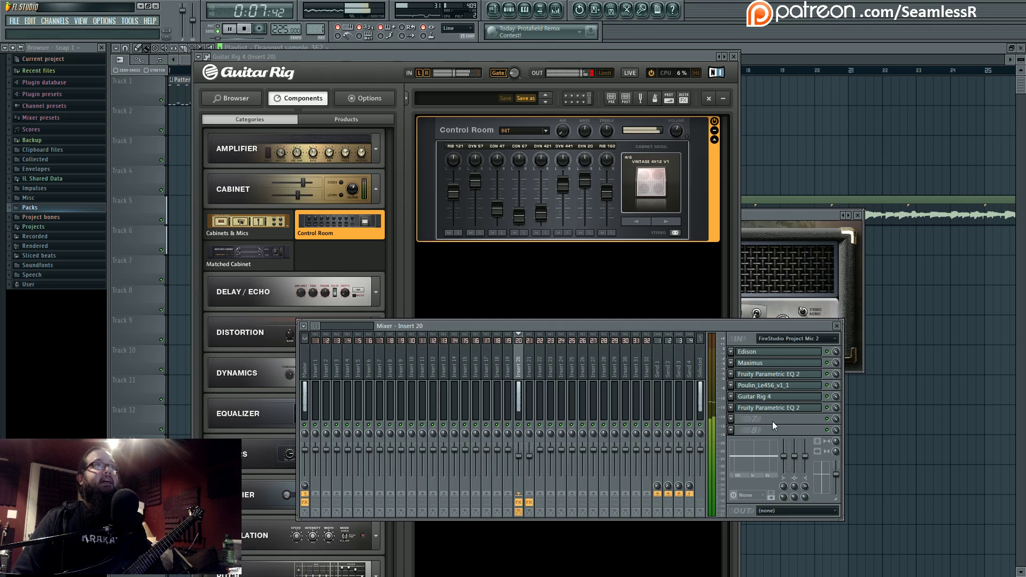
key(space)
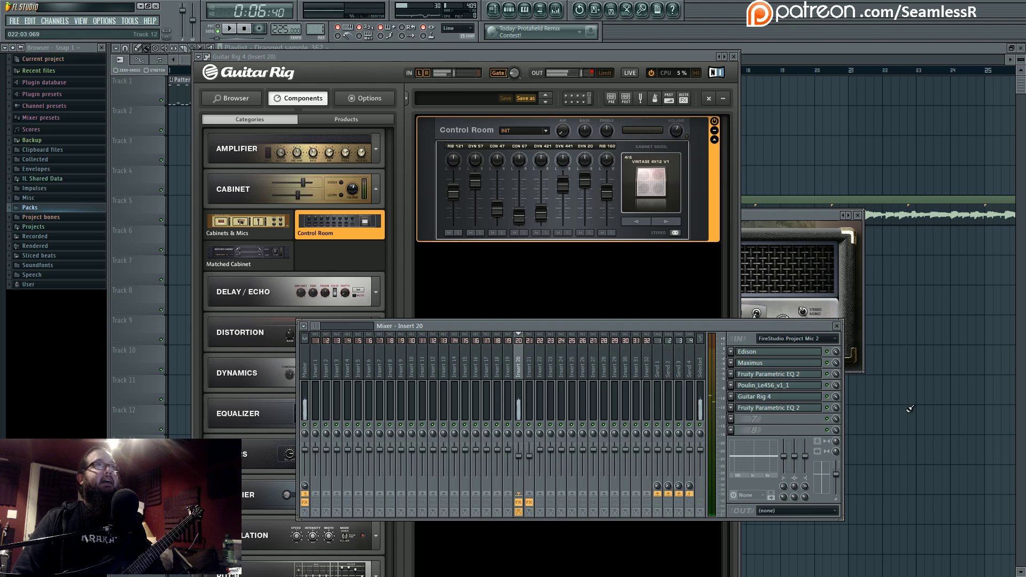
Close the open windows and play the stacked slices from bar 7 while slipping the Track 6 slice's audio to other repetitions
key(F12)
scroll(441, 218, up, 2)
key(space)
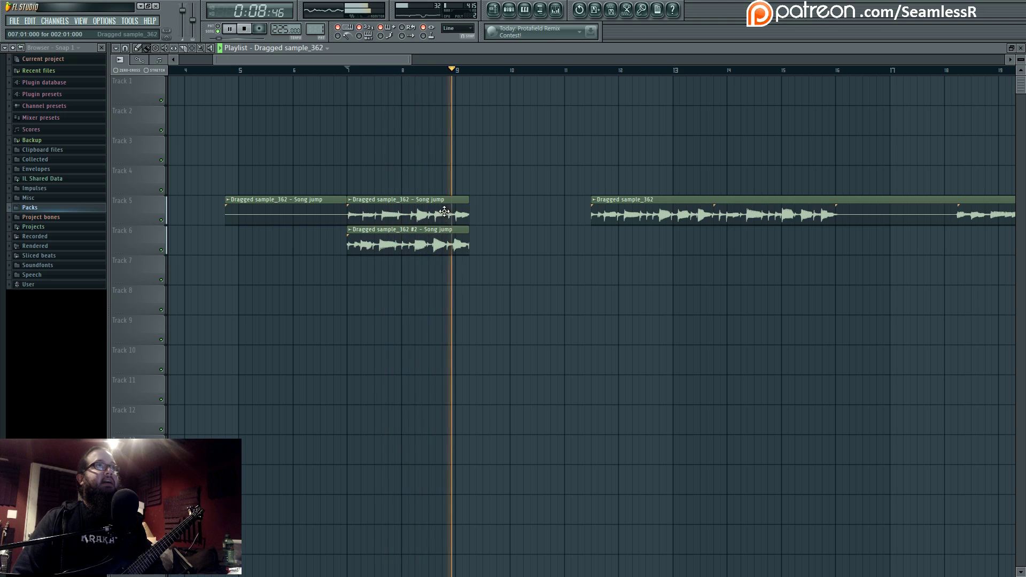
key(space)
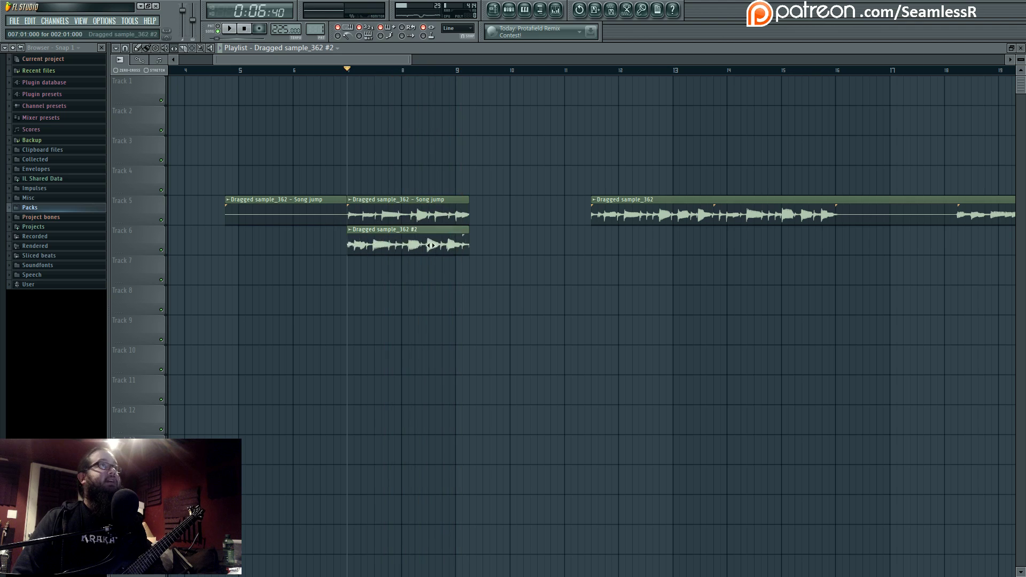
key(space)
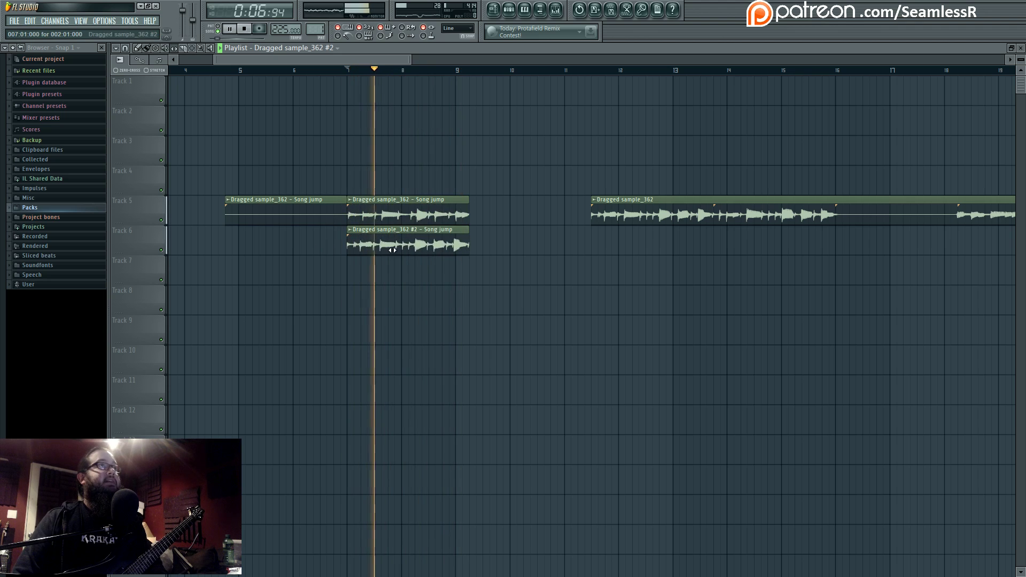
key(space)
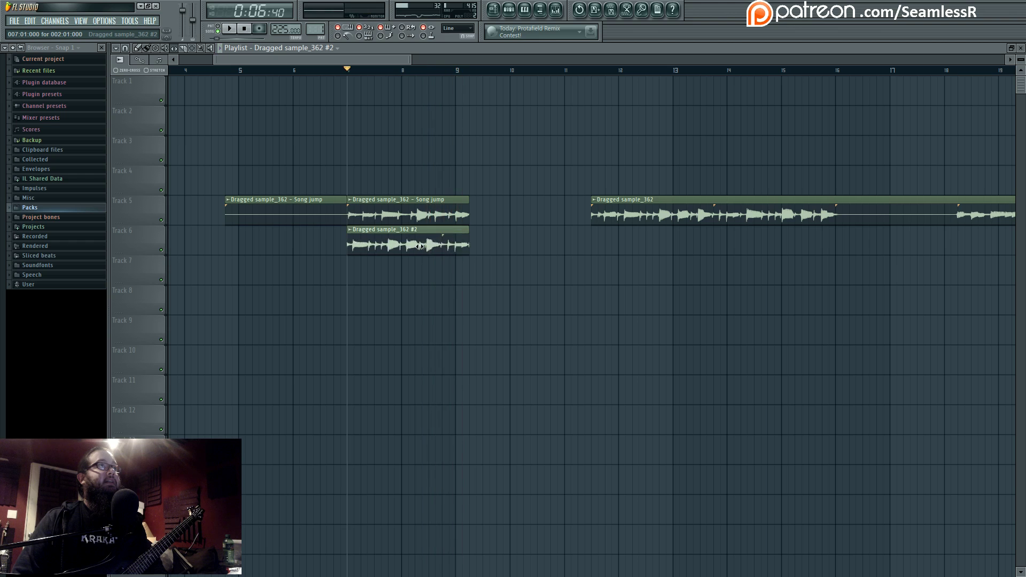
Play the stacked slices again and slip the Track 5 slice's audio to a different repetition of the riff
key(space)
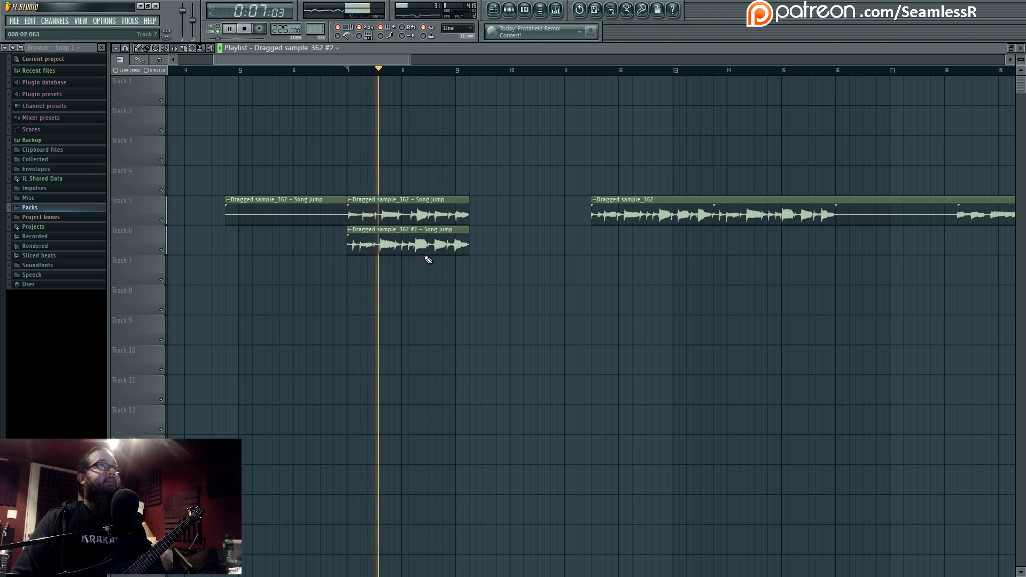
key(space)
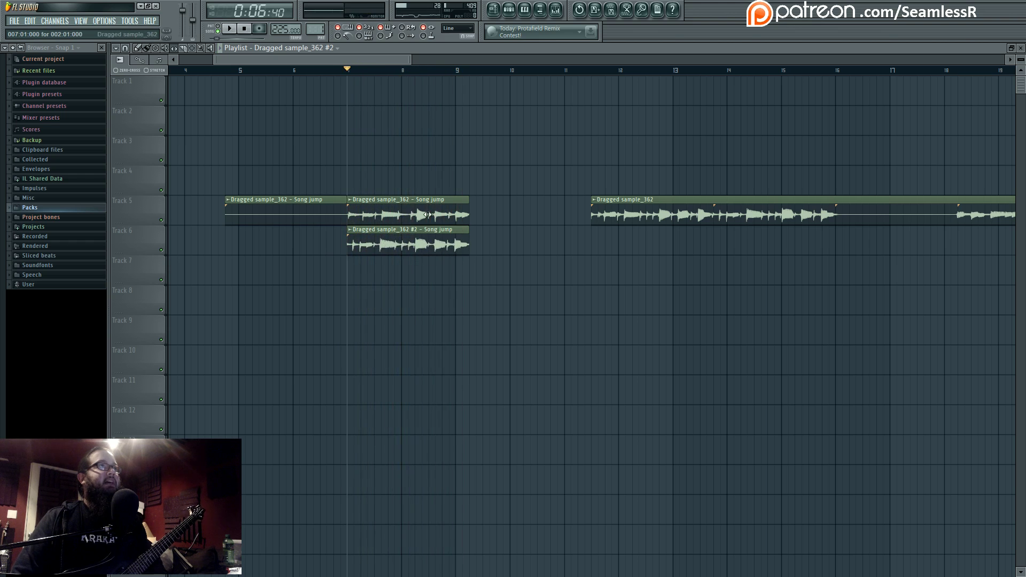
key(space)
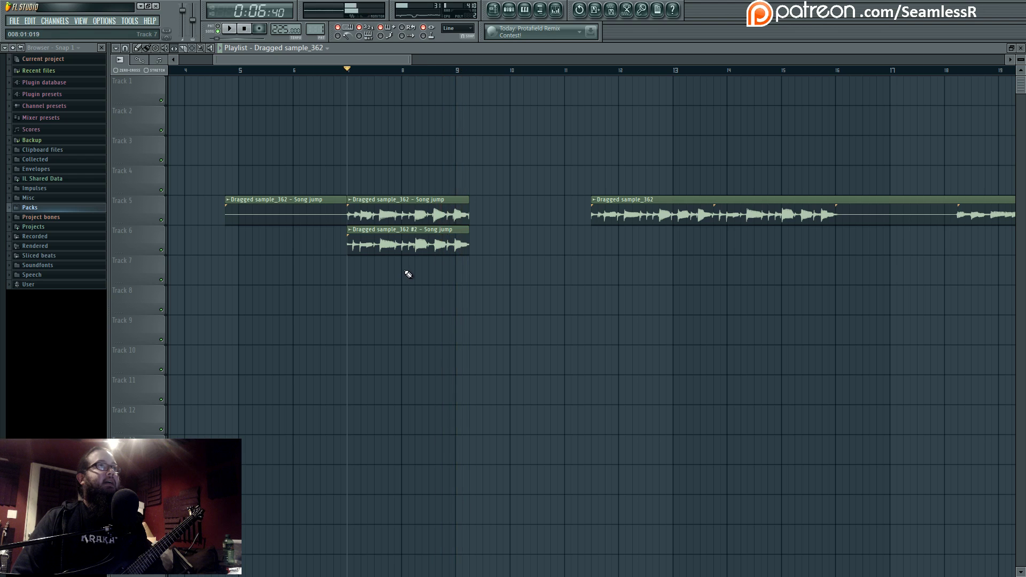
key(space)
Delete the silent slice before bar 7 and move the two stacked guitar slices to bar 1
scroll(535, 306, down, 2)
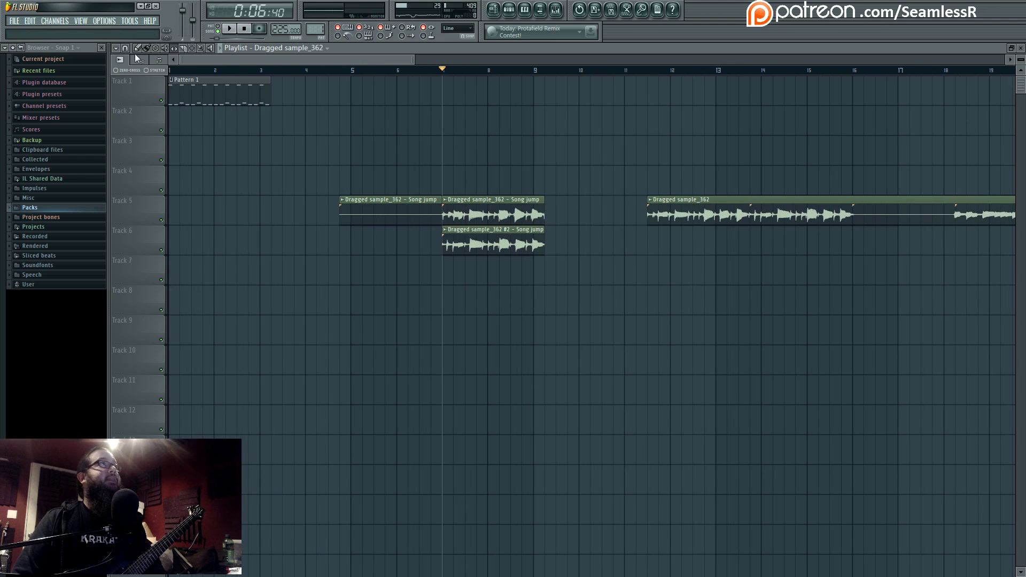
right_click(393, 209)
drag(419, 187, 543, 280)
drag(507, 245, 234, 245)
Play the last recorded section from bar 38 and slice the Track 5 clip at its first three region markers
drag(970, 219, 278, 251)
scroll(278, 251, down, 1)
drag(481, 251, 171, 260)
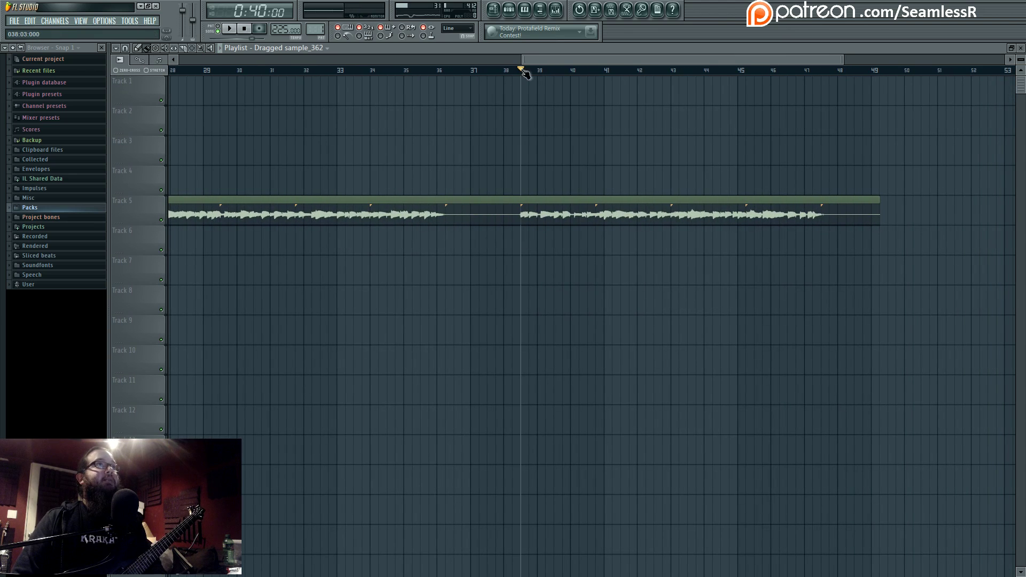
key(space)
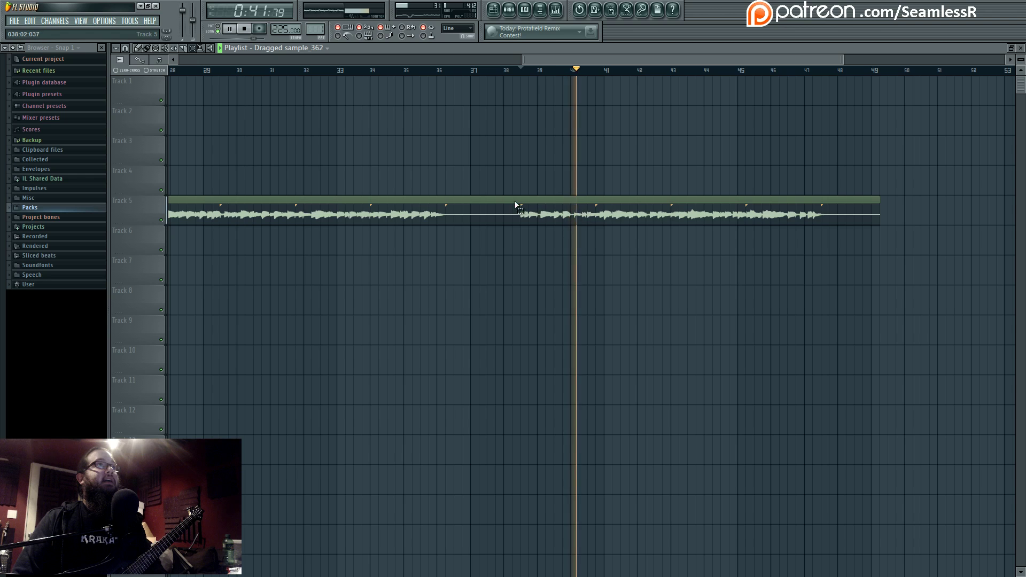
click(522, 203)
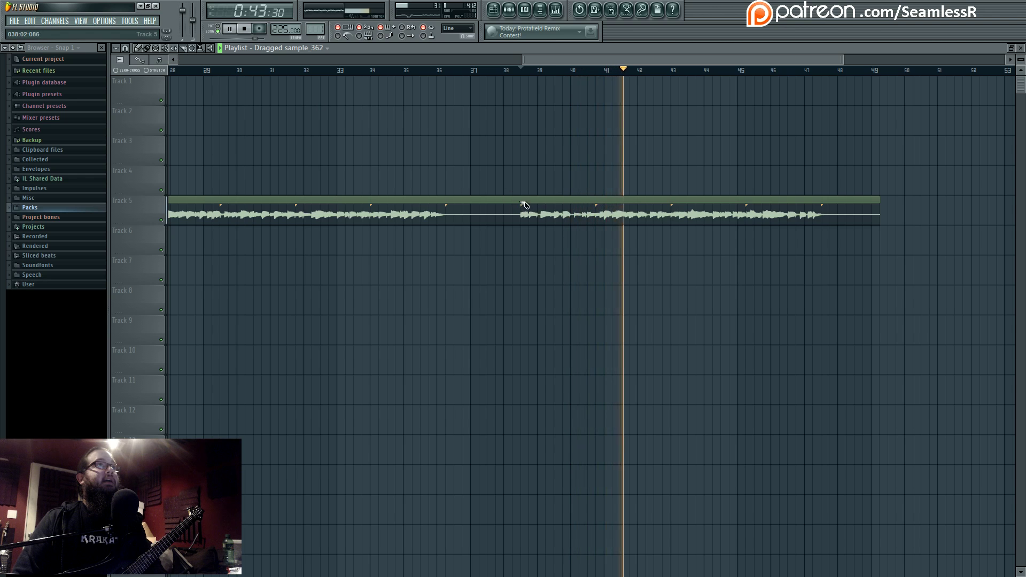
click(597, 217)
click(672, 216)
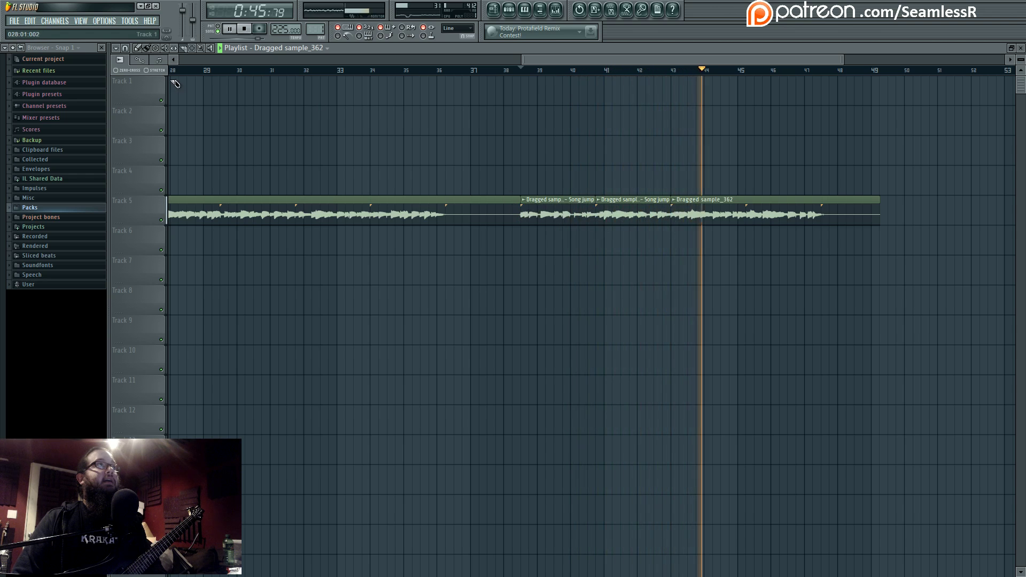
Stop playback, stack the second slice on Track 6 beneath the one at bar 38 and make it unique
key(space)
drag(627, 202, 550, 232)
click(525, 233)
click(553, 289)
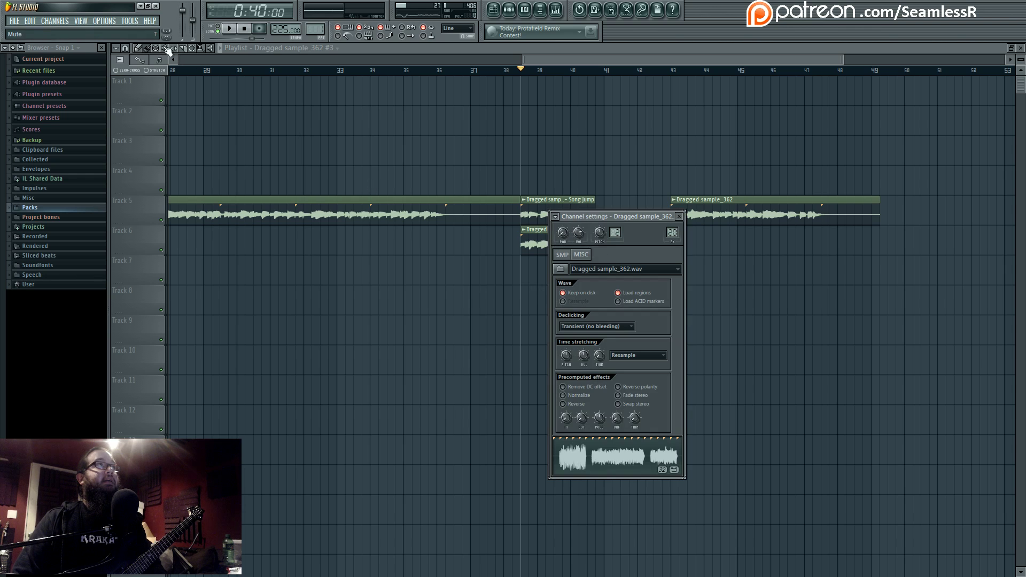
Close the channel settings, slip the Track 6 slice's audio and play the stacked pair from bar 38
key(Escape)
key(space)
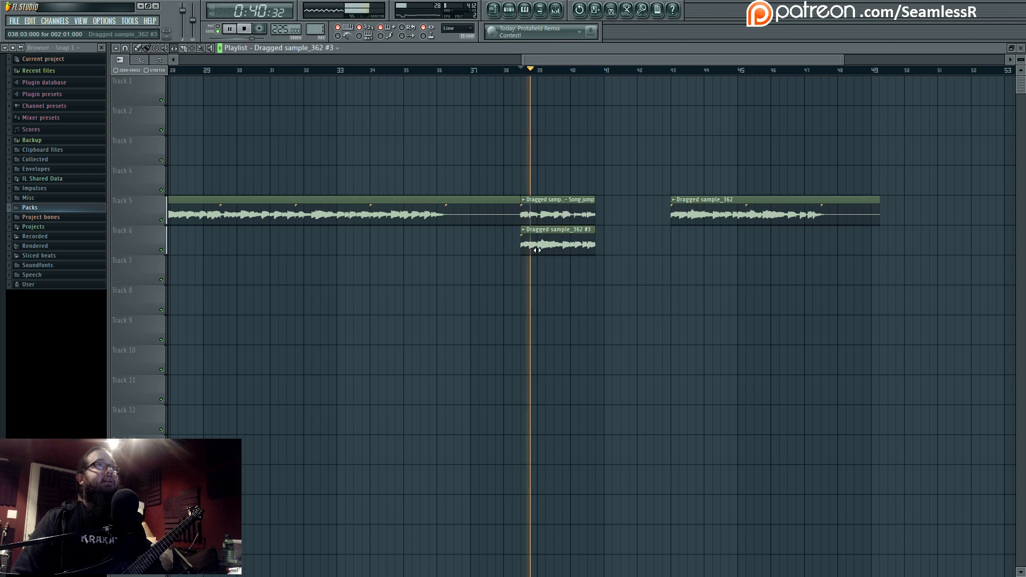
key(space)
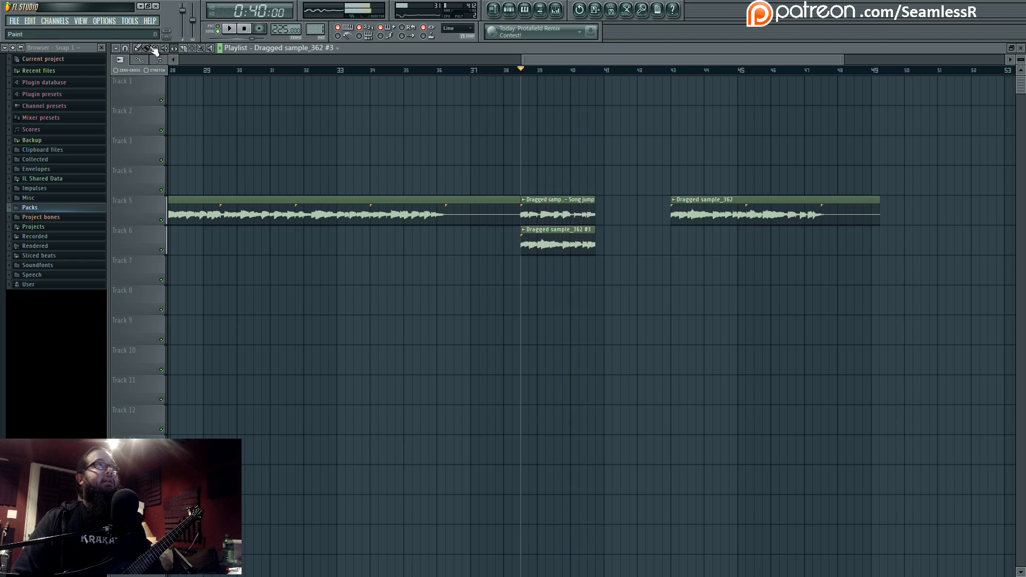
Delete the long leftover section of the recording on Track 5 before bar 38
scroll(544, 288, up, 3)
scroll(500, 268, down, 3)
right_click(599, 214)
key(ctrl+z)
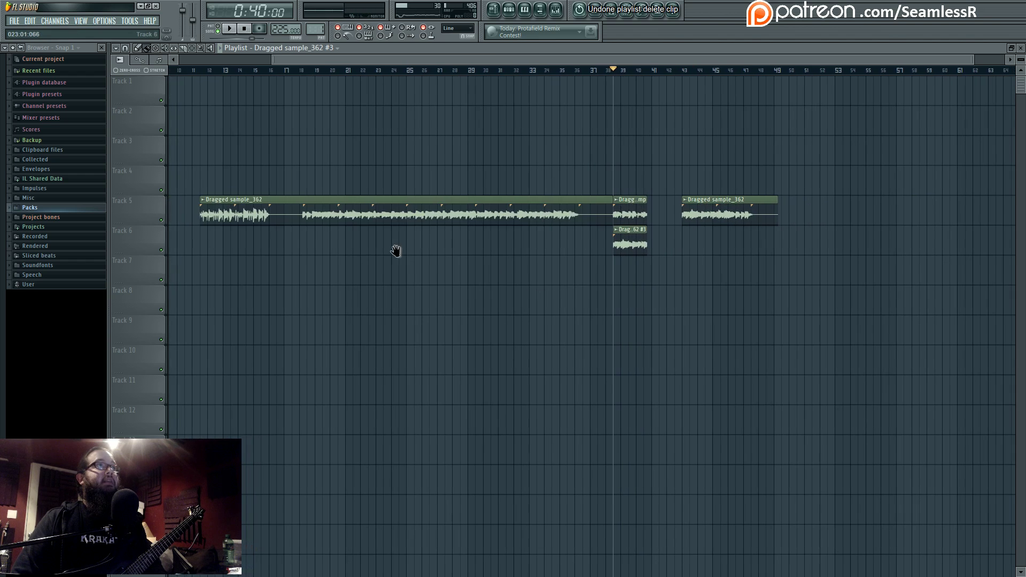
key(ctrl+z)
Make the Track 5 guitar slice at bar 38 unique
scroll(703, 230, up, 3)
click(746, 201)
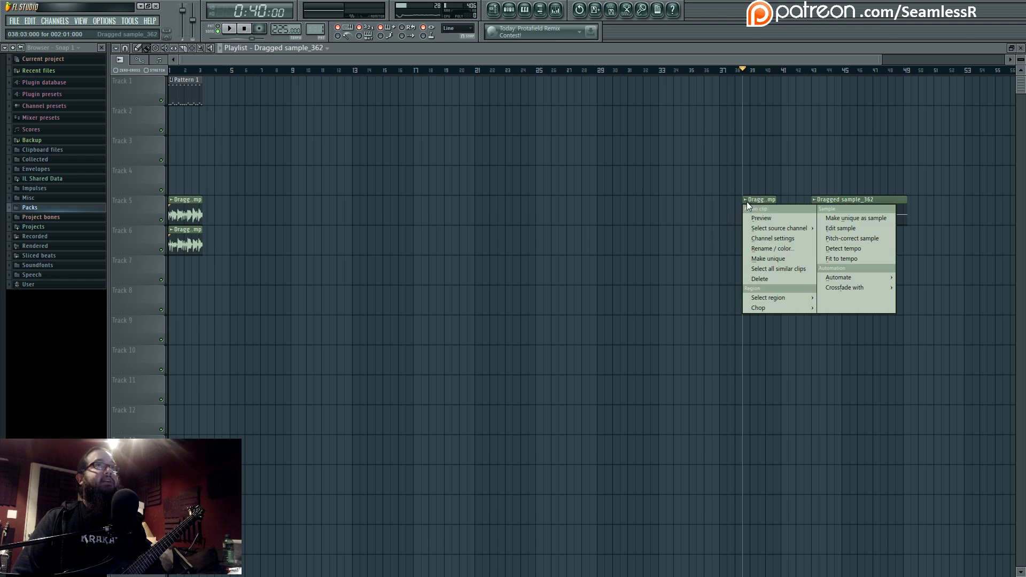
click(775, 259)
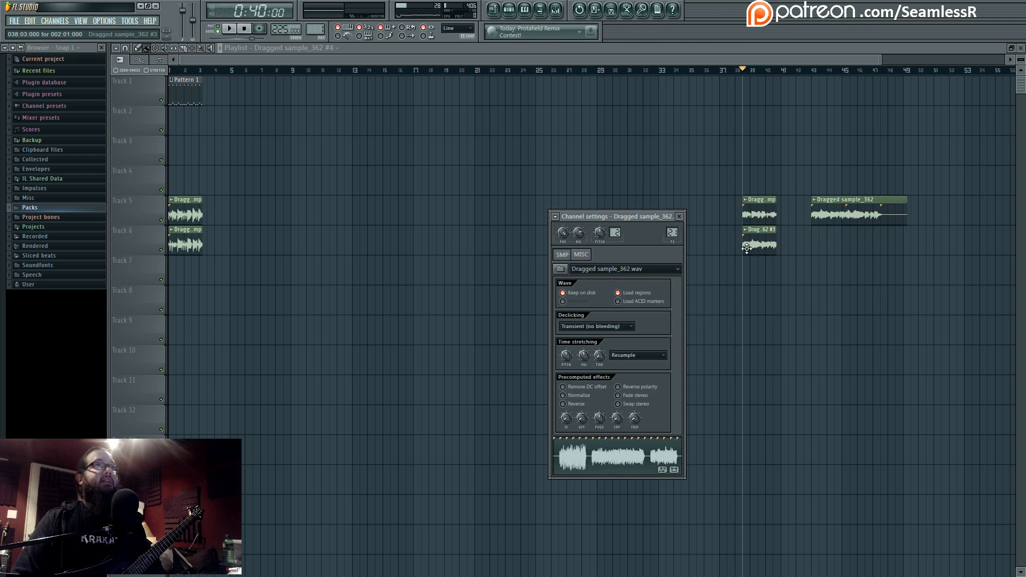
Move the stacked guitar slices from bar 38 to bar 1 on Tracks 8 and 9
click(714, 251)
drag(714, 252, 791, 198)
drag(759, 243, 96, 321)
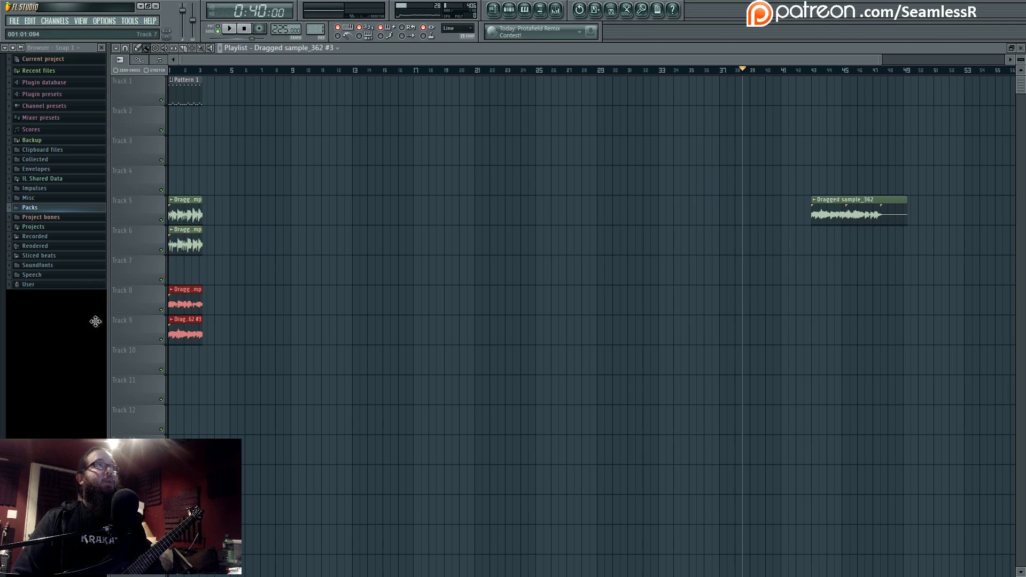
Shift Pattern 1 to bar 6, listen twice to the four layered guitar slices alone, and return the pattern to bar 1
drag(175, 97, 248, 96)
key(space)
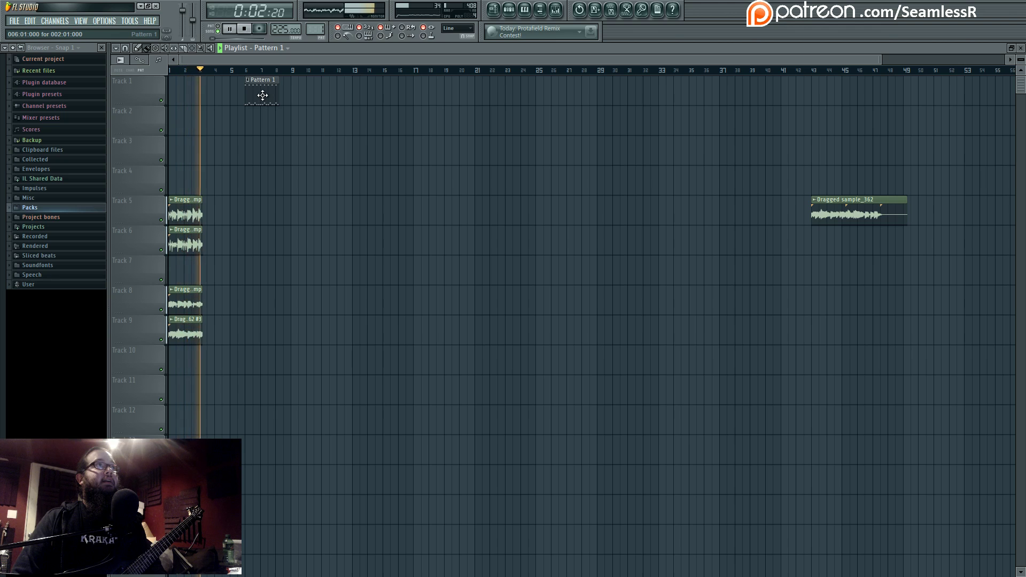
key(space)
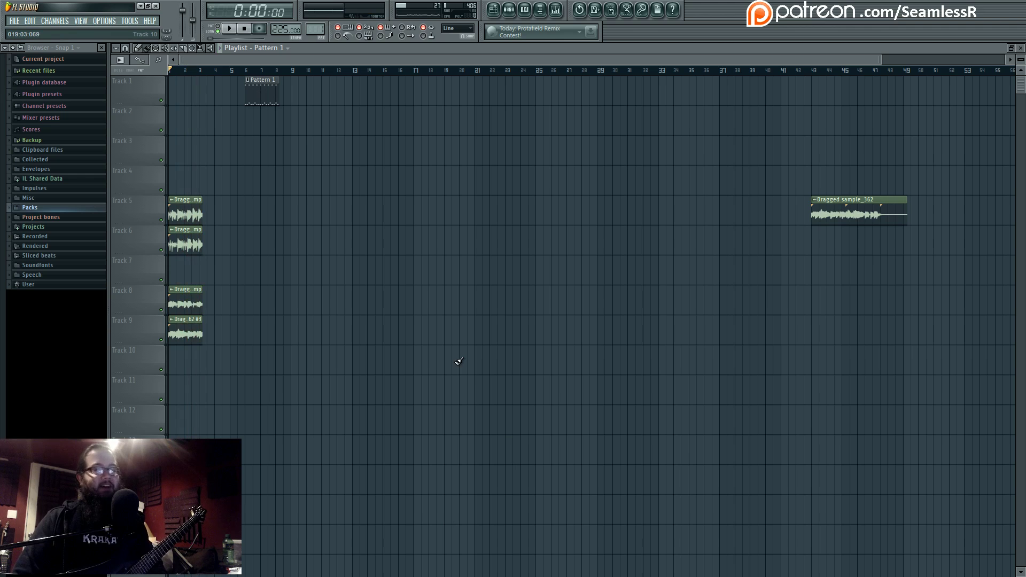
key(space)
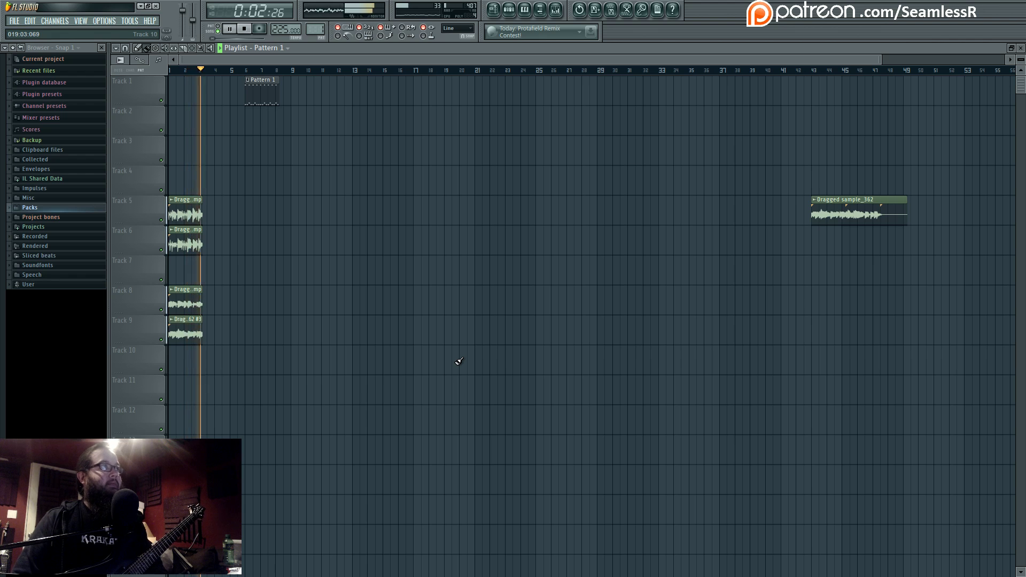
key(space)
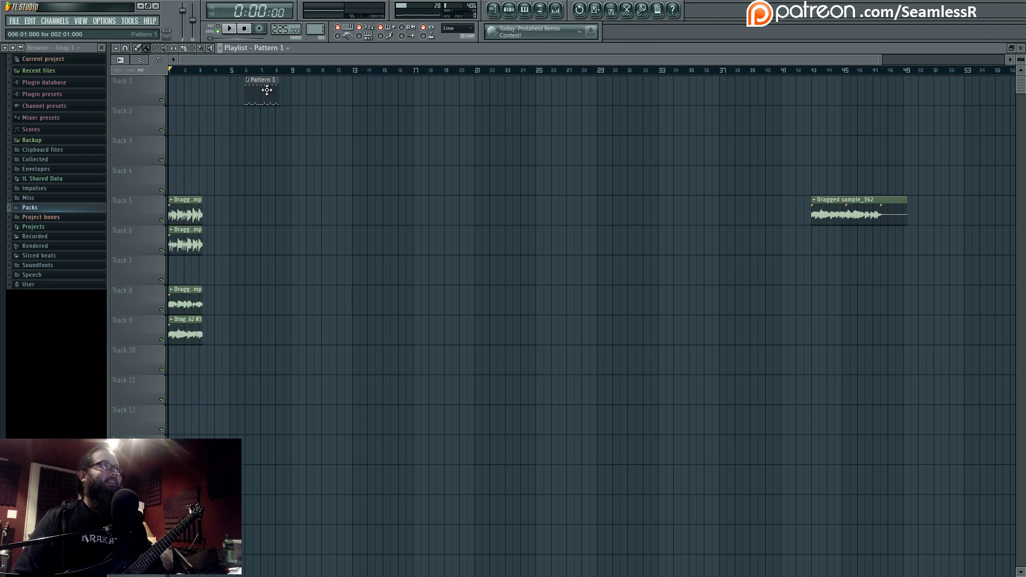
drag(267, 90, 191, 90)
Select the guitar slices on Tracks 8 and 9 and shift them along the timeline to bar 8
scroll(268, 293, up, 5)
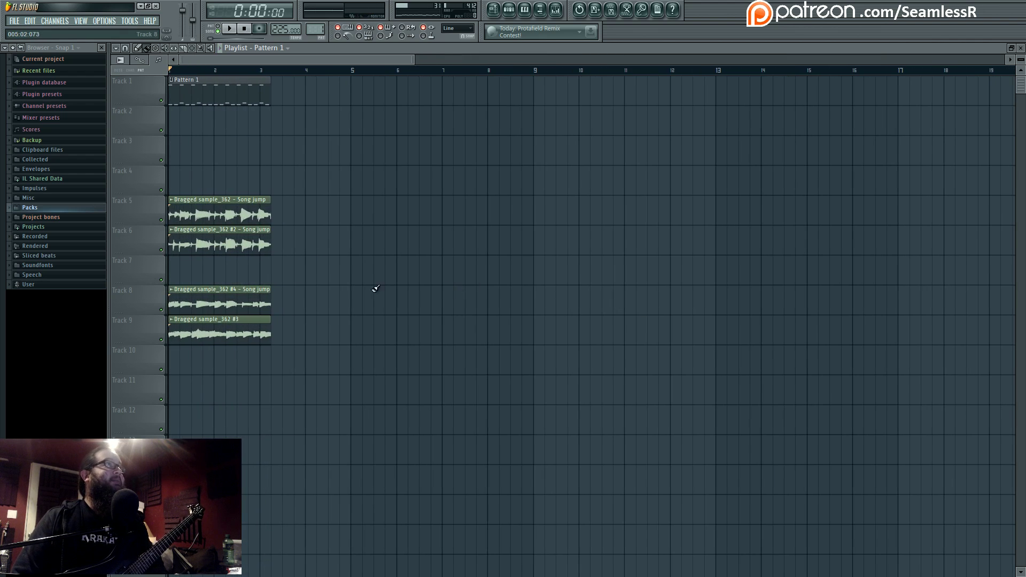
drag(375, 289, 256, 342)
key(shift+Right)
key(shift+Right)
key(shift+Right)
key(shift+Right)
key(shift+Right)
key(shift+Right)
key(shift+Right)
click(306, 288)
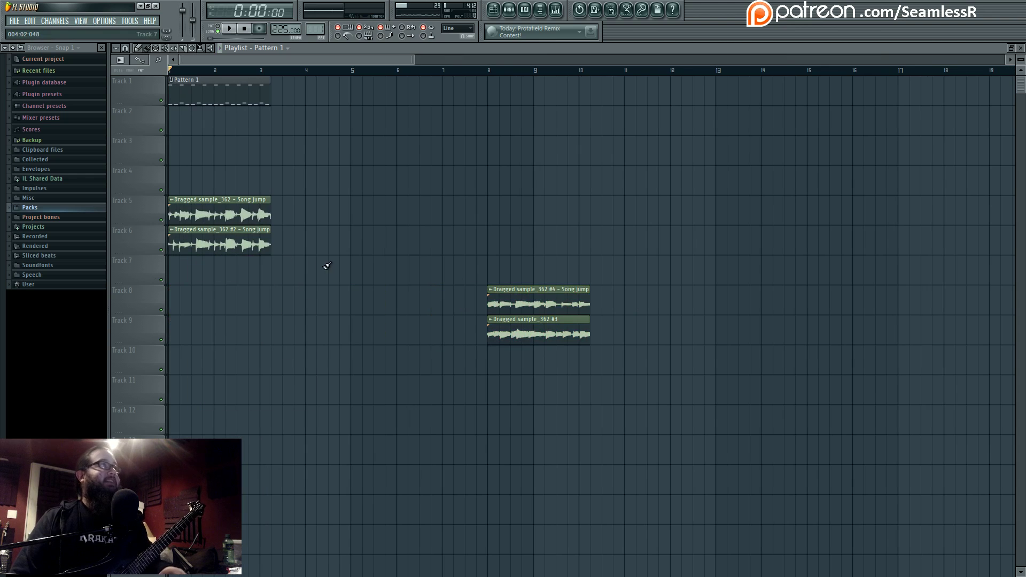
Duplicate the guitar pair on Tracks 5 and 6 twice, back to back from bar 1
drag(314, 285, 167, 165)
key(ctrl+b)
key(ctrl+b)
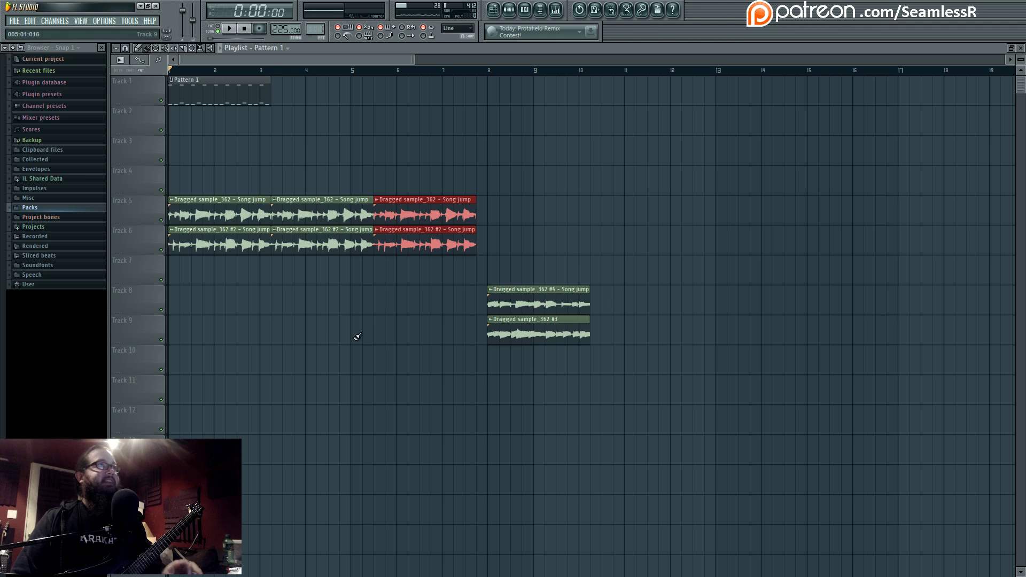
click(383, 320)
Start playback and duplicate the Pattern 1 clip three times along Track 1
key(space)
click(283, 91)
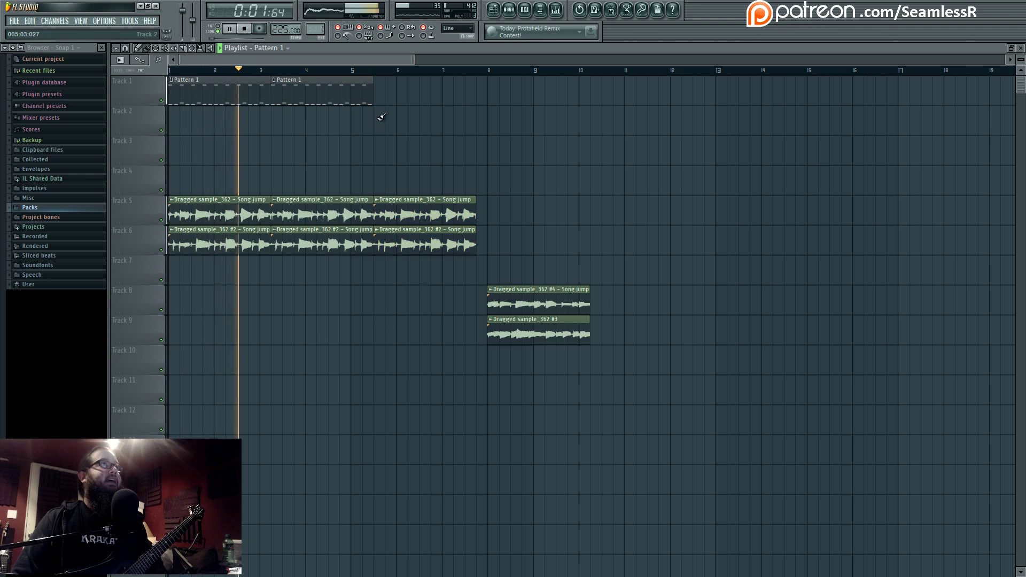
key(ctrl+b)
key(ctrl+b)
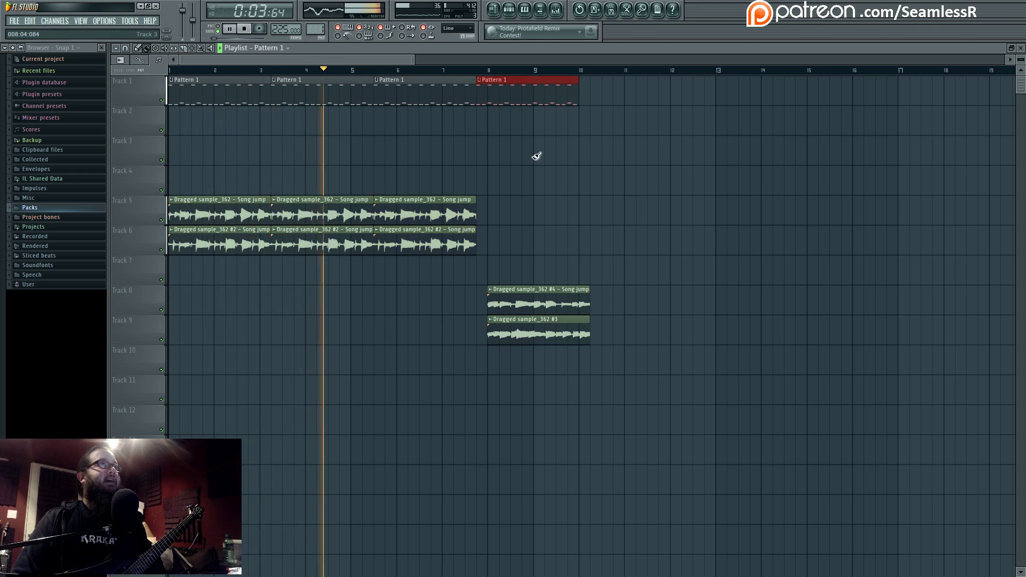
Line up the Track 8 and 9 slices beneath the third guitar repeat, check the mixer and stop playback
drag(536, 156, 440, 321)
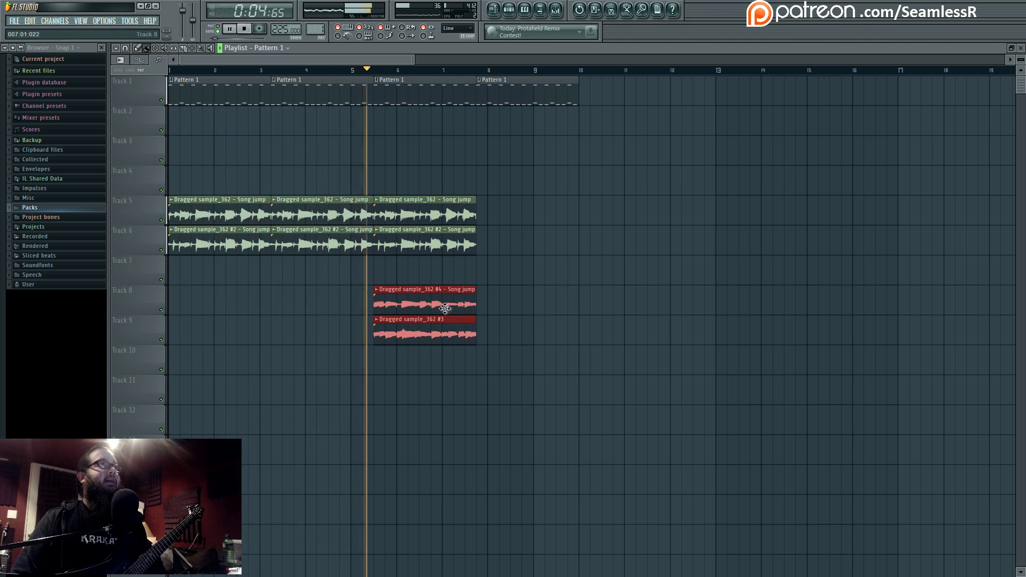
click(509, 285)
key(F9)
key(space)
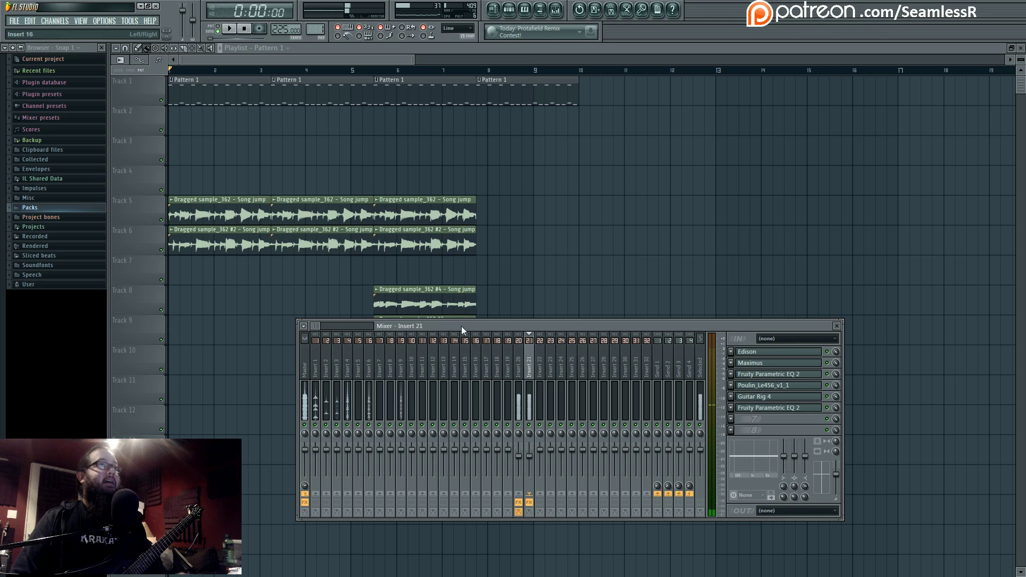
key(F9)
Duplicate the Track 8 and 9 slices once and add a fourth repeat of the Track 5 and 6 pair
drag(444, 287, 409, 343)
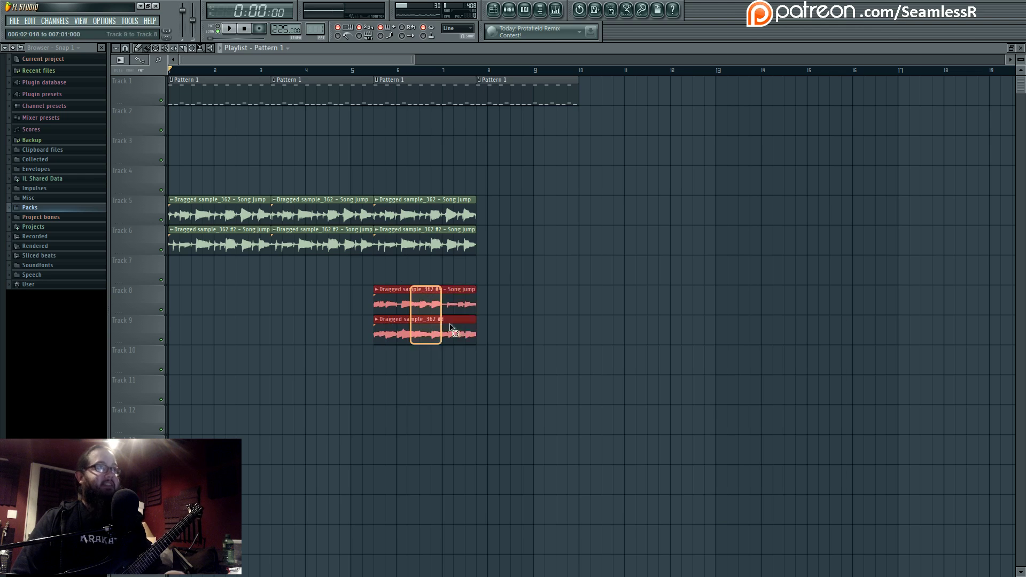
key(ctrl+b)
drag(439, 212, 508, 231)
key(ctrl+b)
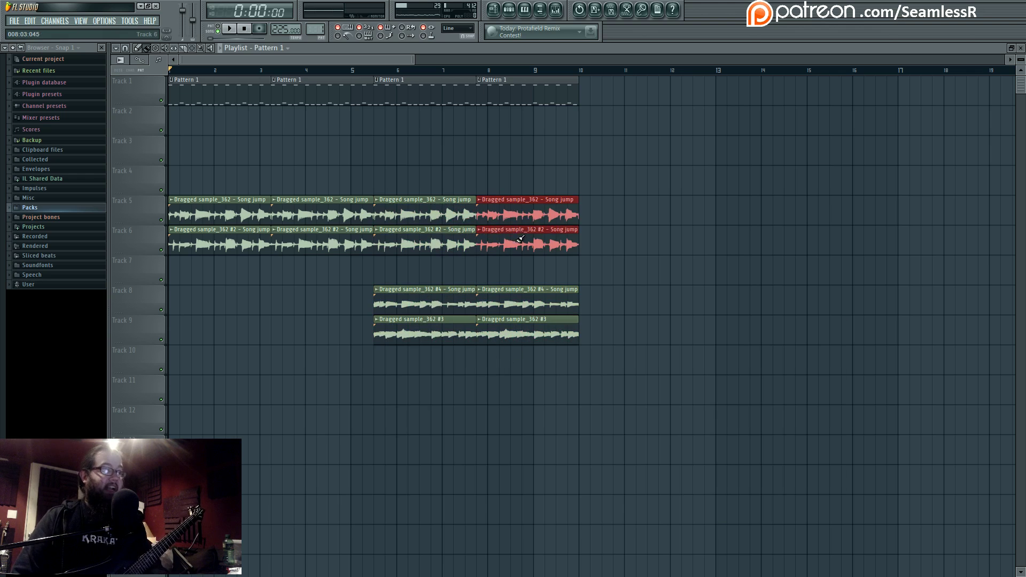
click(734, 245)
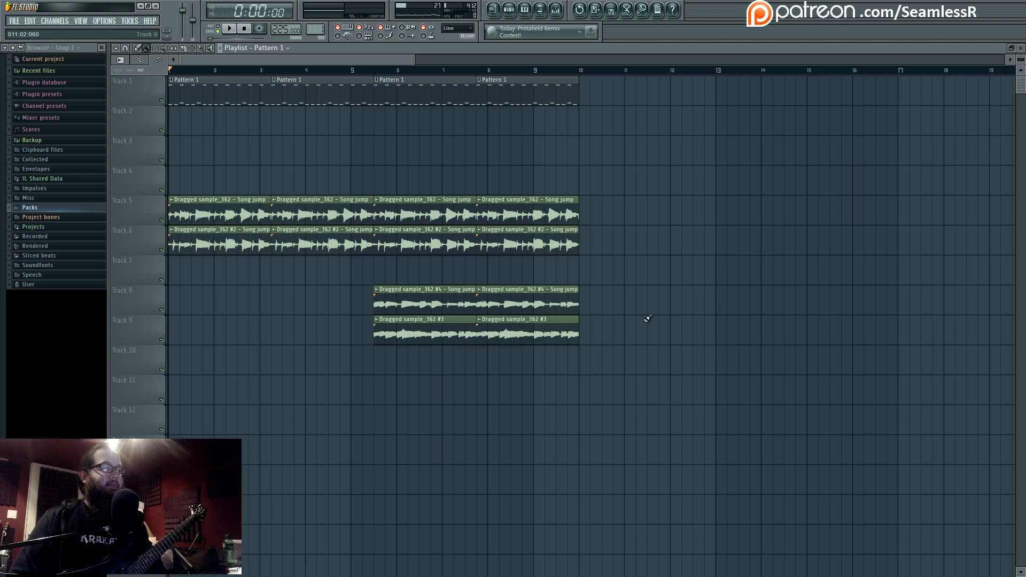
During playback, raise the low cut on Insert 21's last Parametric EQ 2 and lower bands 6 and 7, setting band 7 to about -6.0 dB at 5601 Hz
click(556, 9)
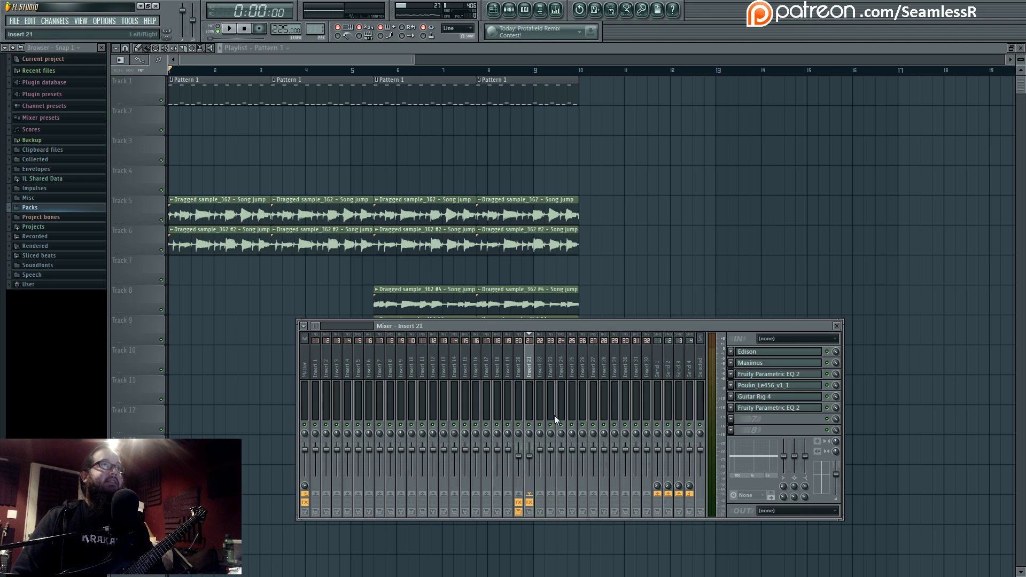
key(space)
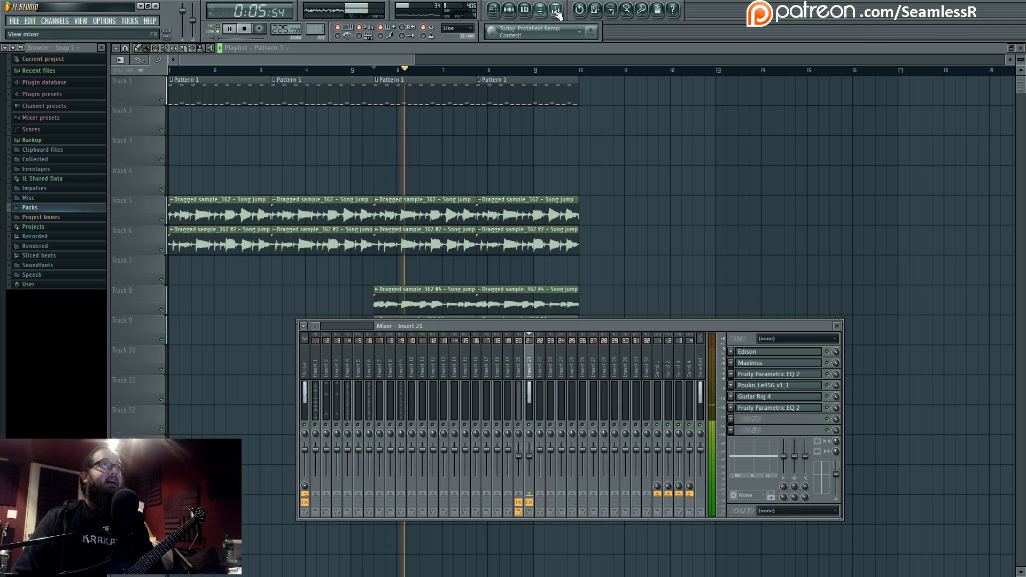
click(759, 408)
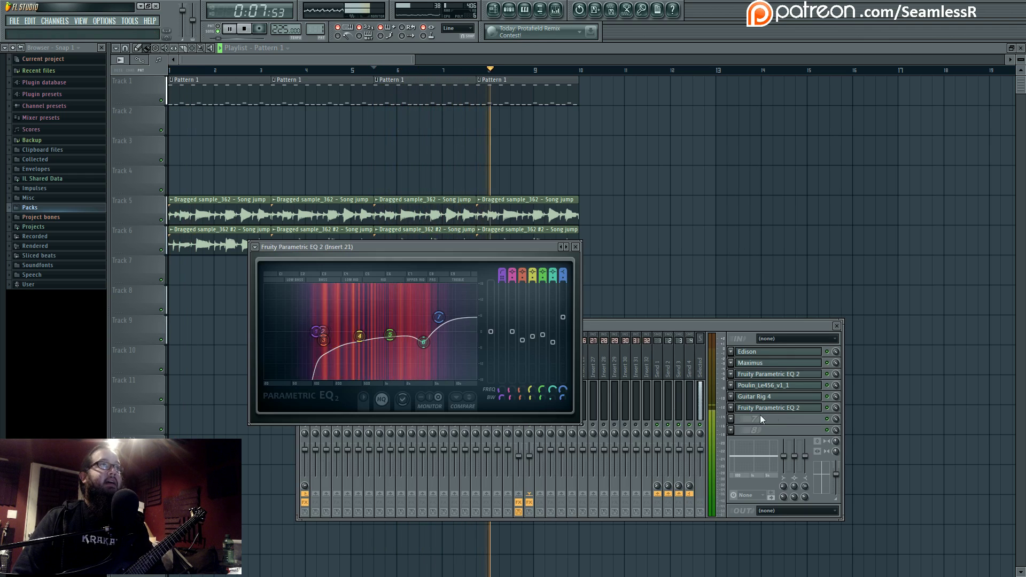
drag(317, 333, 349, 336)
key(space)
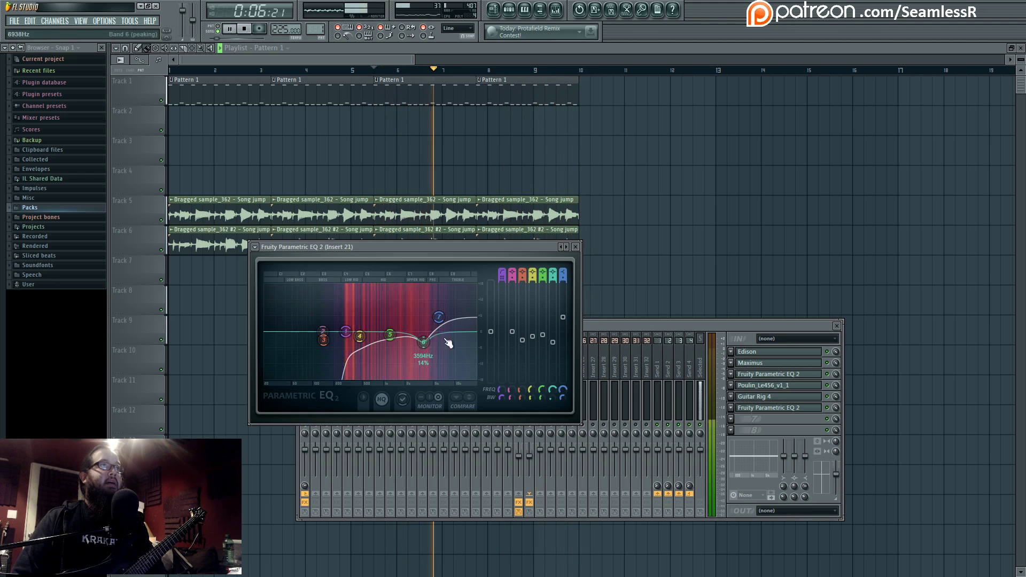
drag(439, 317, 420, 356)
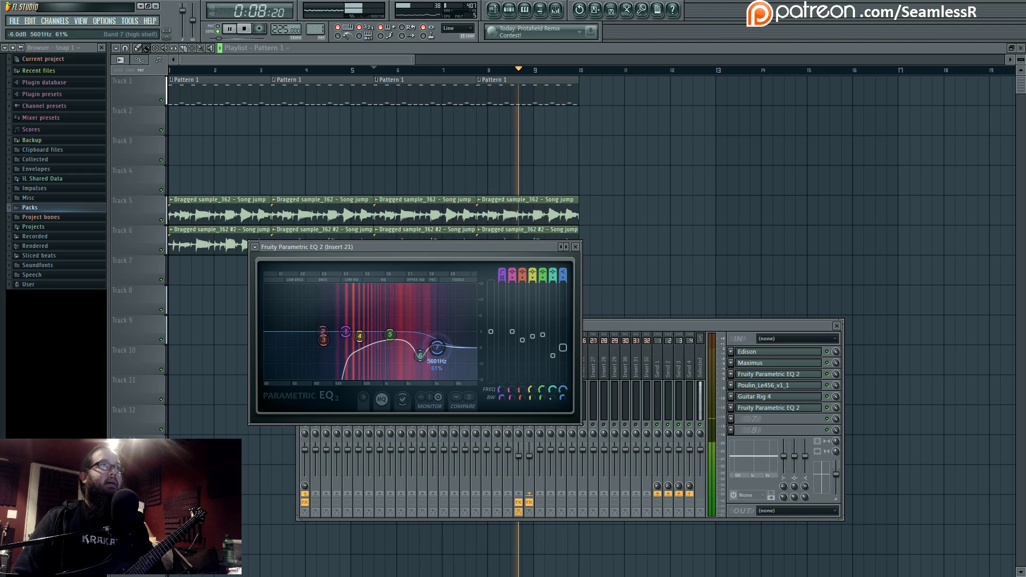
click(620, 327)
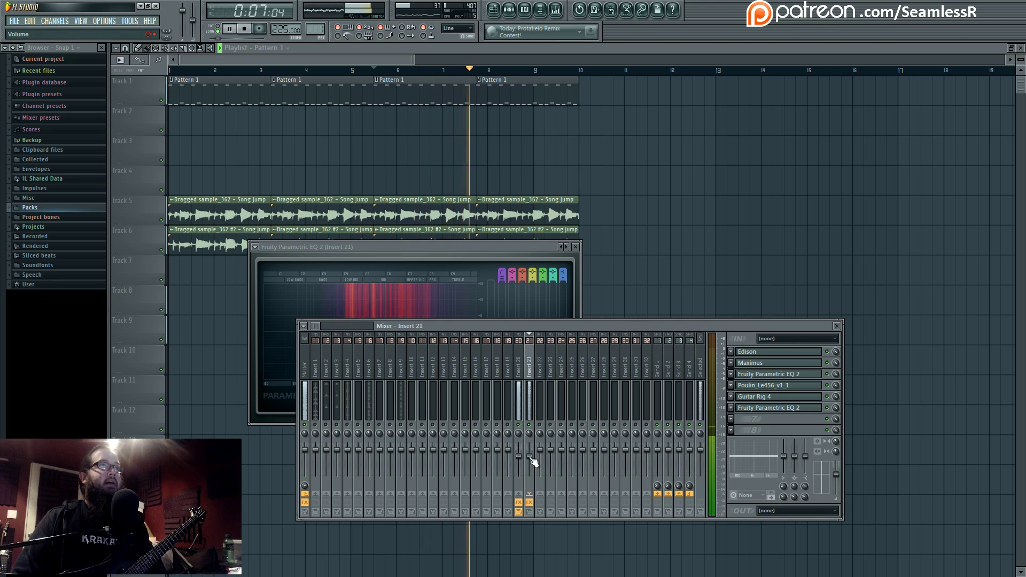
Select mixer Insert 20, close the EQ window and listen from late bar 4 with the mixer open
click(520, 364)
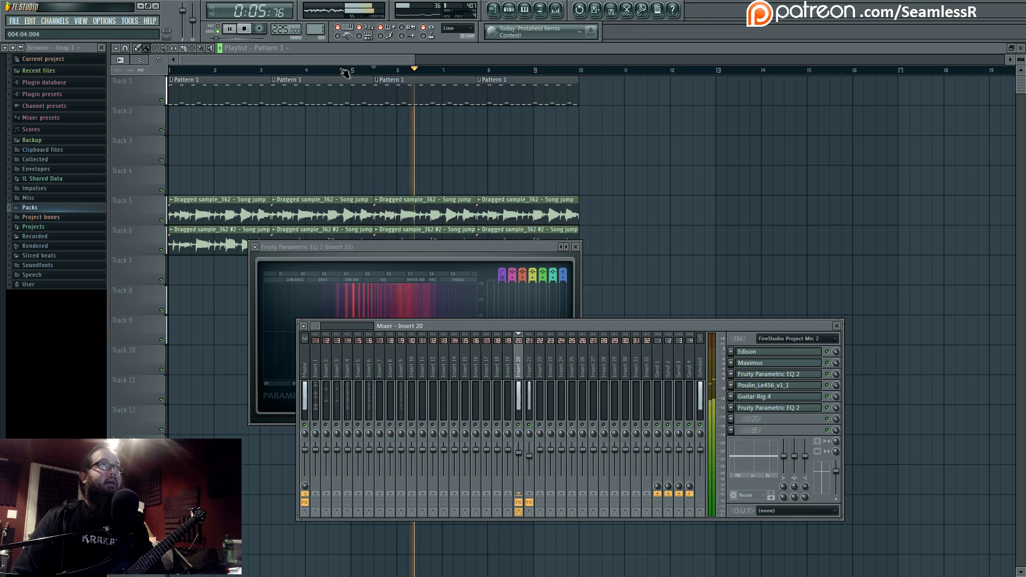
key(F12)
click(559, 11)
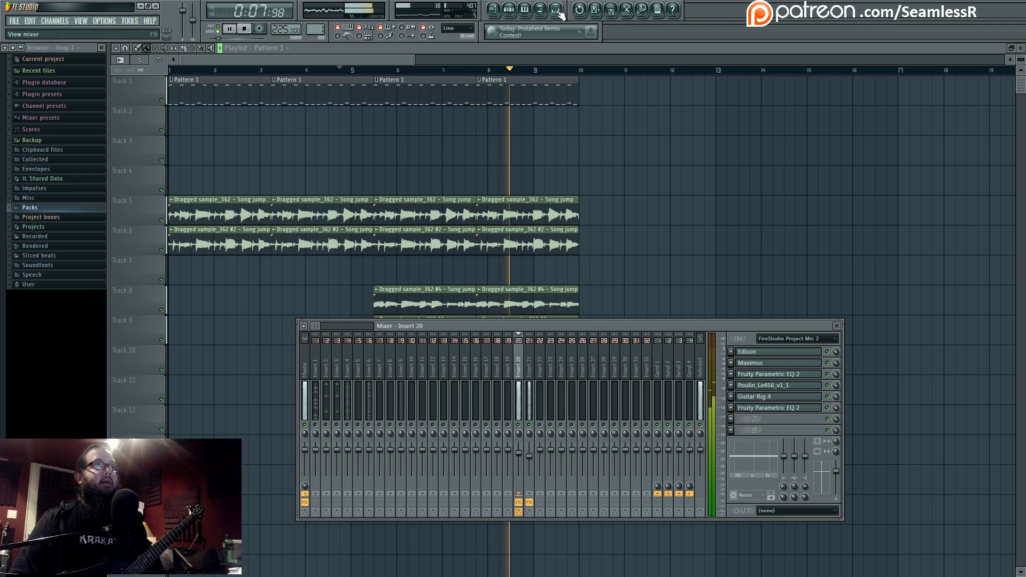
key(space)
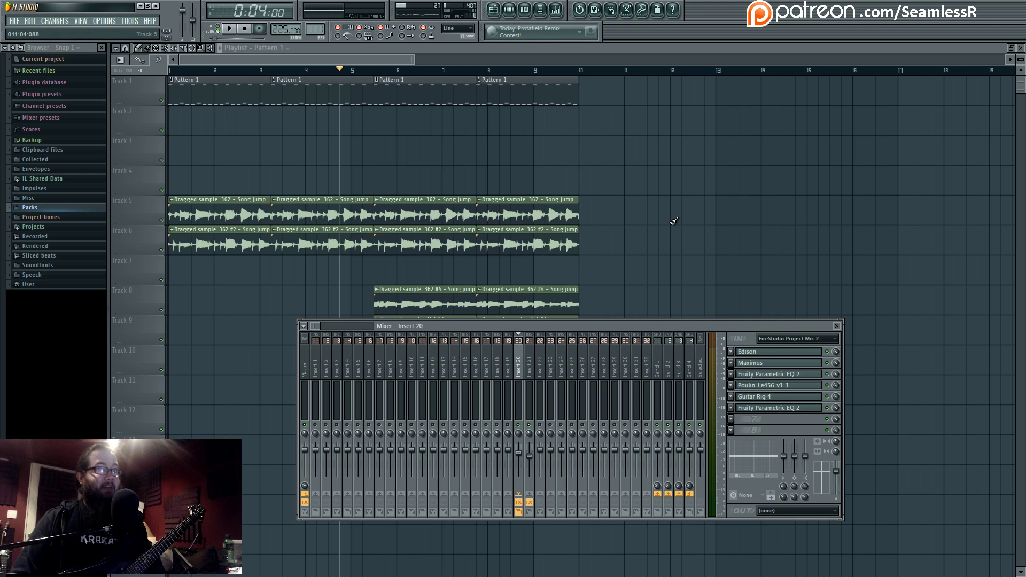
Play the arrangement from bar 1 while watching the mixer levels, stop playback and close the mixer
key(space)
click(557, 11)
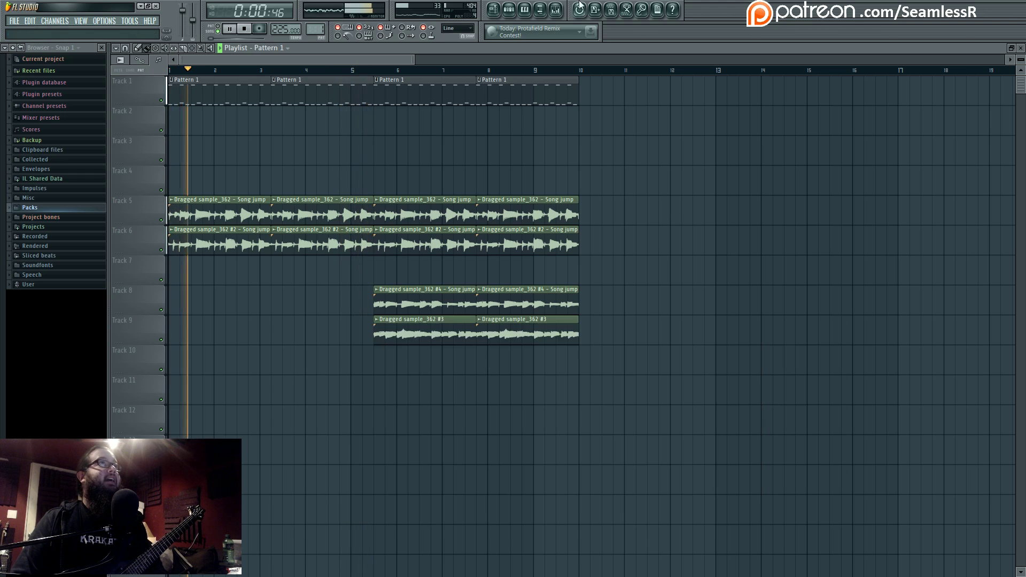
click(558, 11)
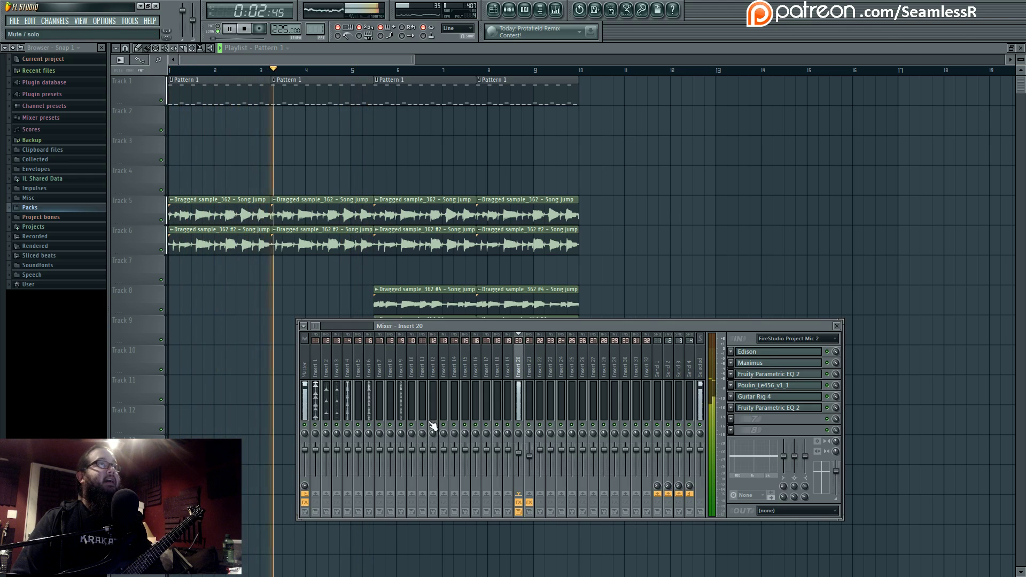
key(space)
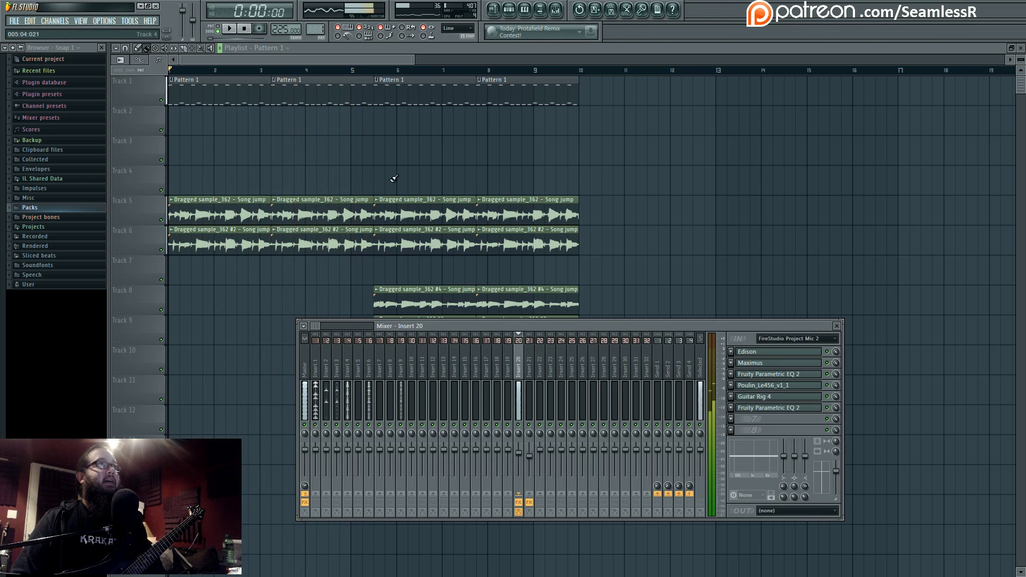
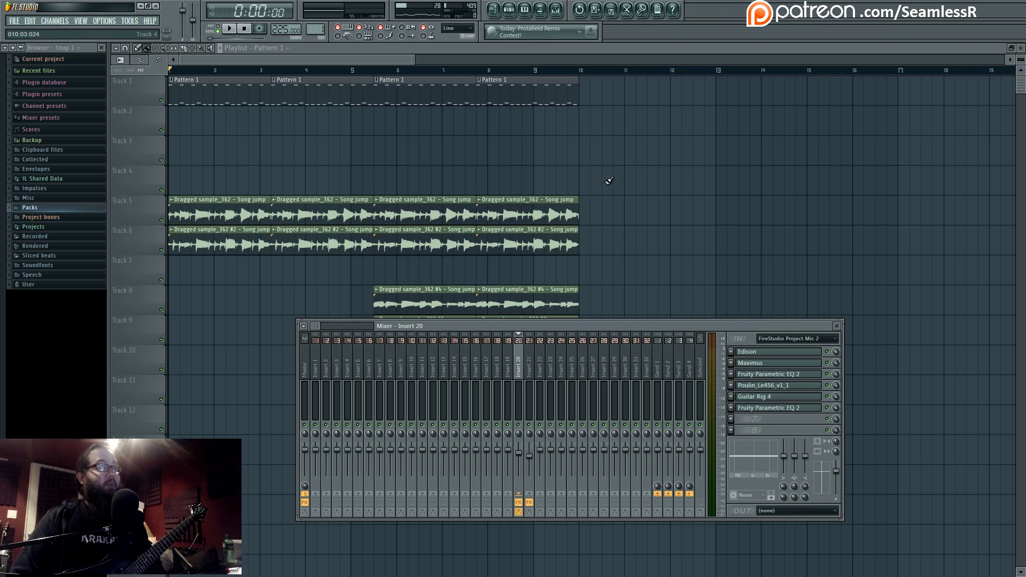
key(F9)
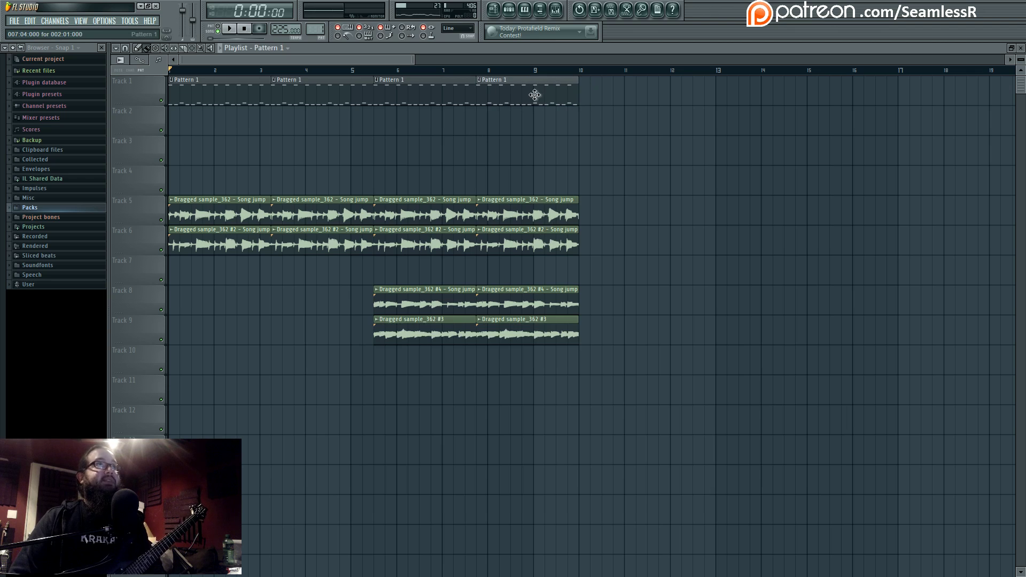
Reopen the mixer and replay the opening drum and guitar section briefly
drag(227, 83, 528, 92)
right_click(654, 187)
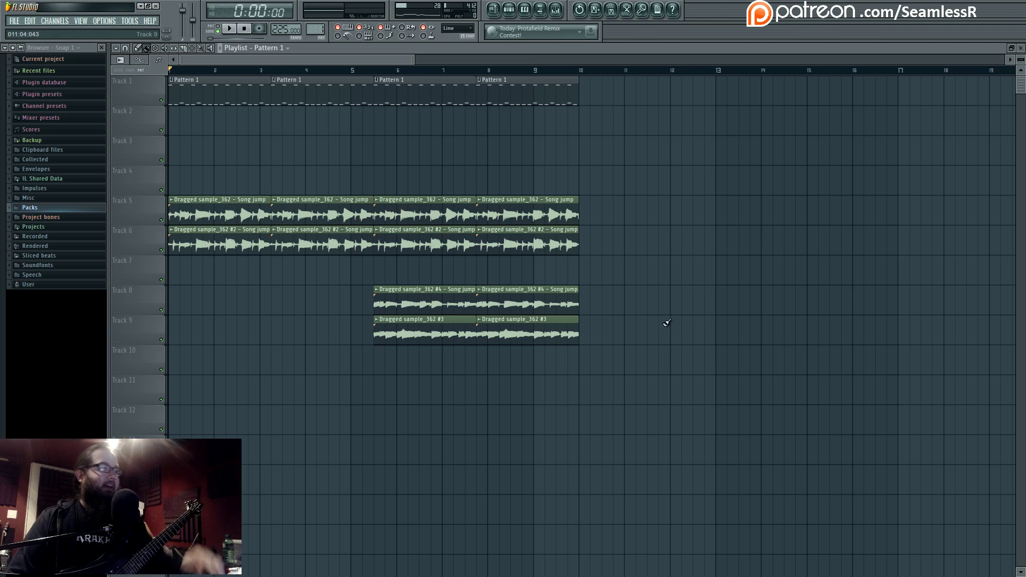
click(558, 13)
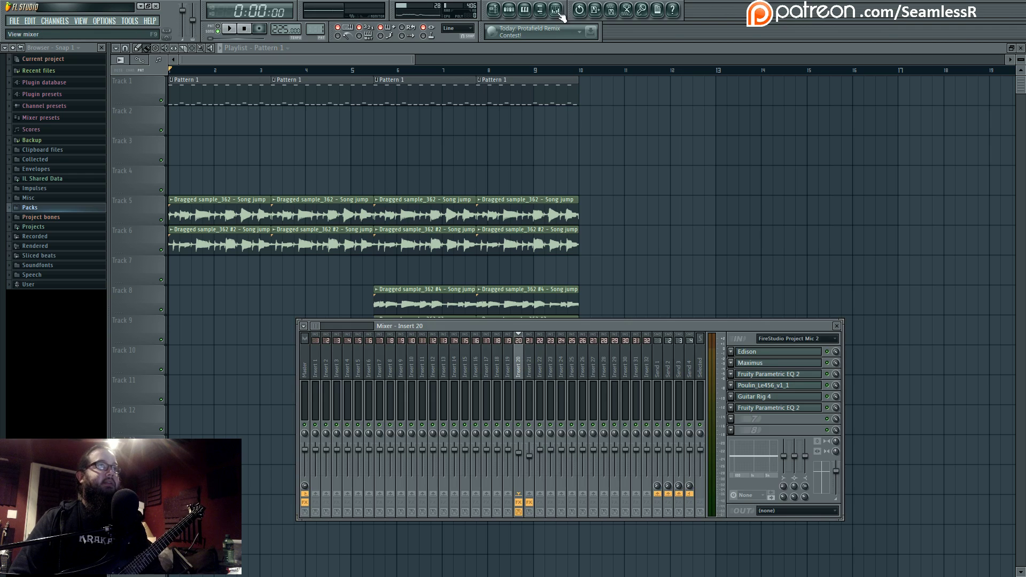
key(space)
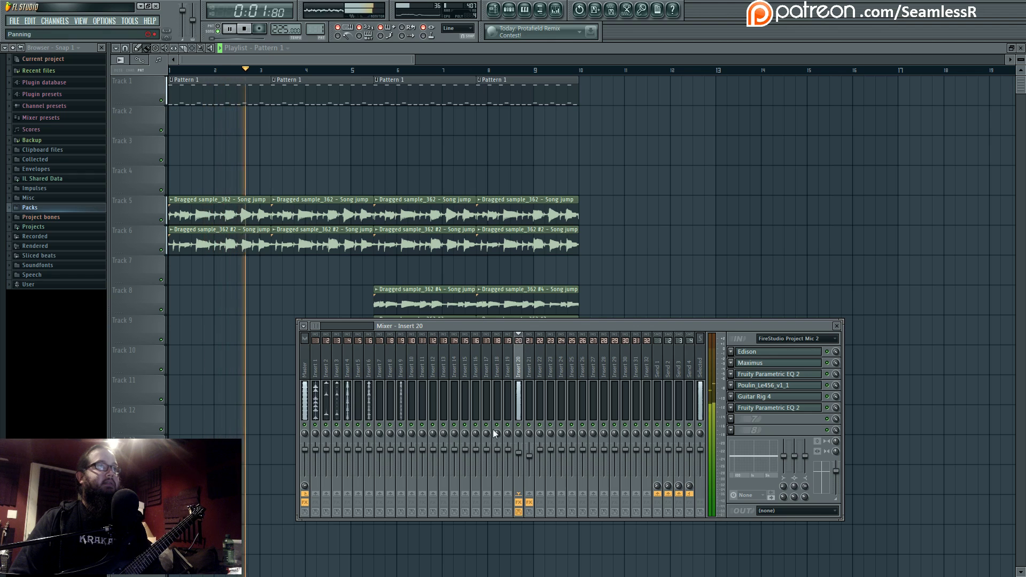
key(space)
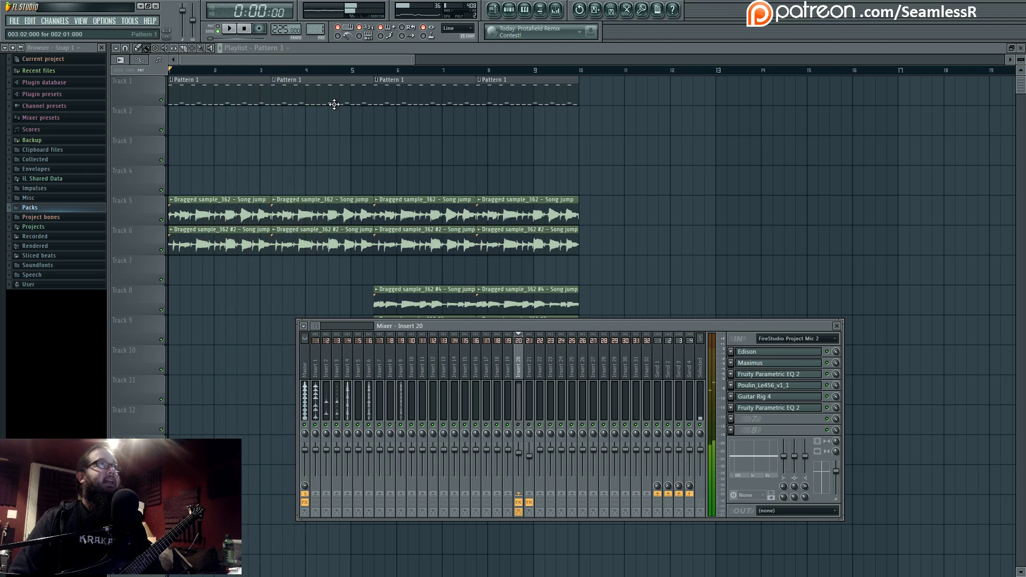
Open Pattern 1's Superior Drummer notes and delete the C3 kick on beat 4 of bar 1
double_click(212, 98)
key(space)
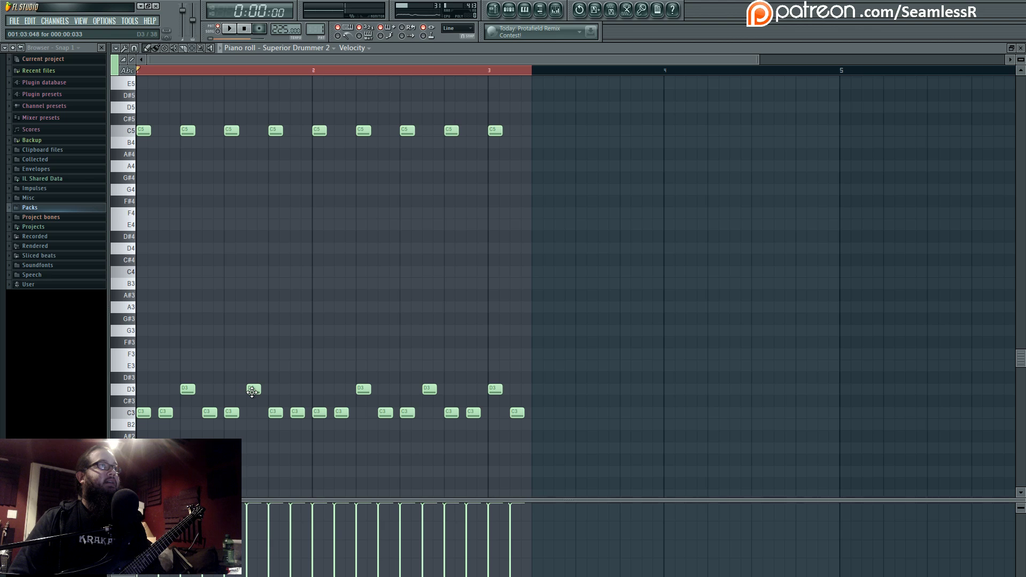
right_click(274, 411)
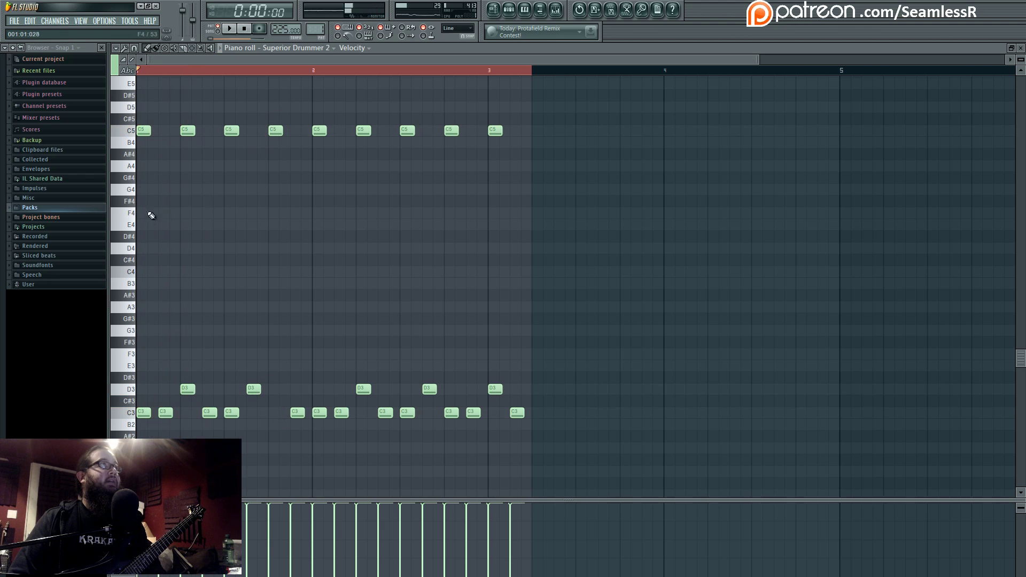
Add a C#4 hit on beat 1 and A4 hits on beat 2 and half a beat after beat 3 in bar 1
drag(139, 261, 140, 261)
key(space)
click(253, 166)
key(space)
key(space)
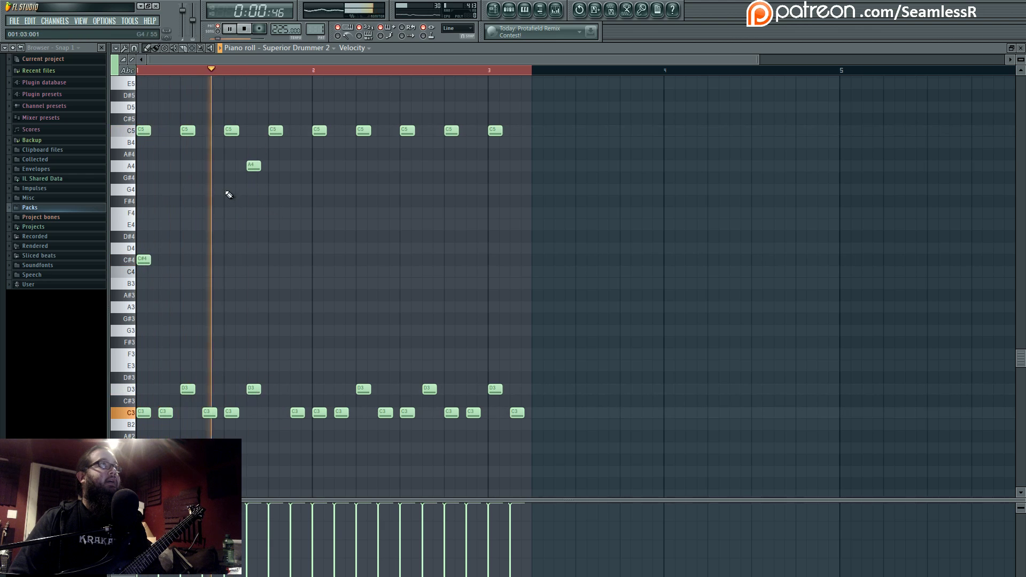
click(186, 166)
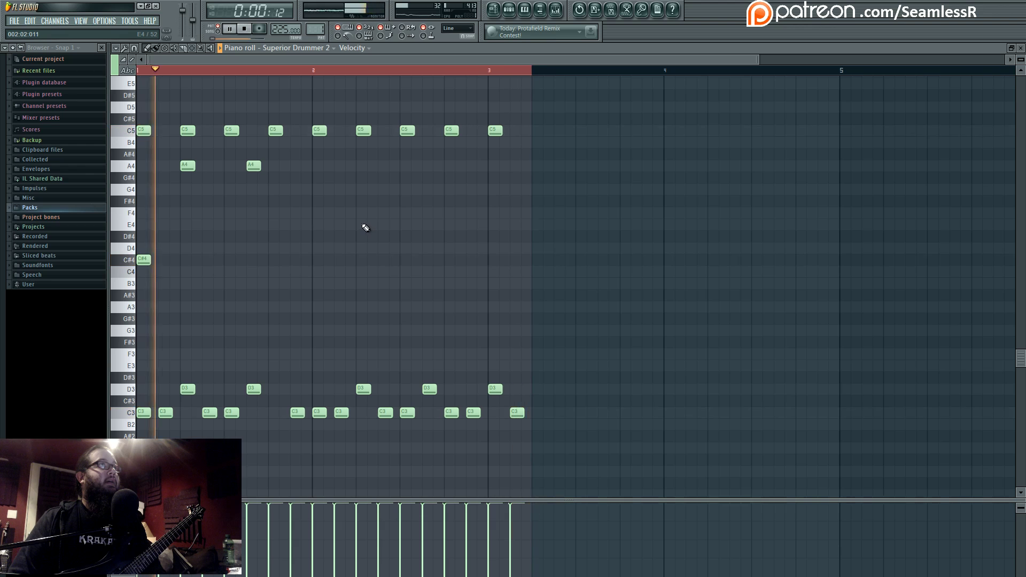
Try the loop without the C5 hit on beat 3 of bar 1
right_click(232, 130)
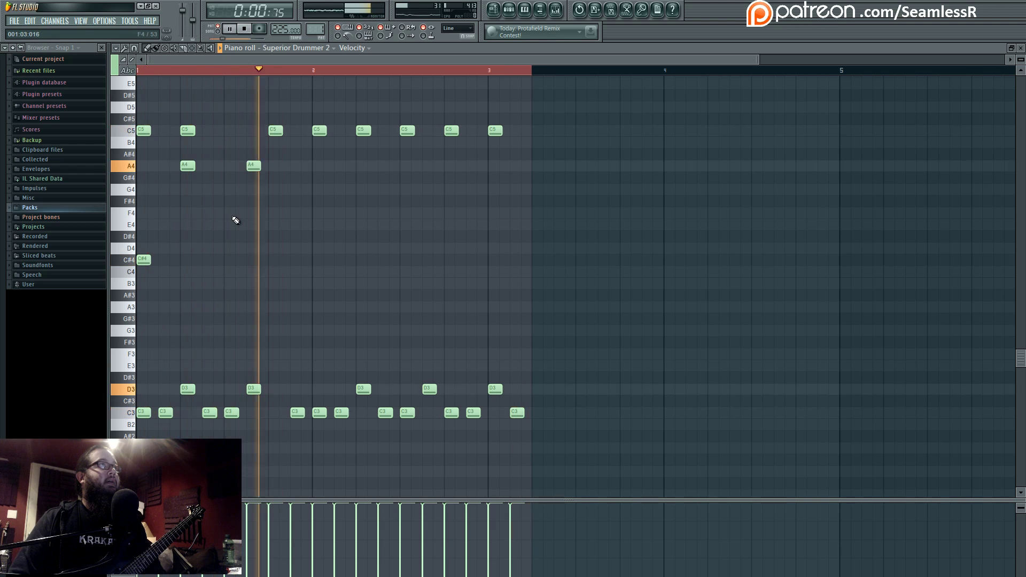
key(space)
key(space)
click(231, 130)
key(space)
key(space)
Remove the C3 kick after beat 2 of bar 1 and use short C3, C3 and B2 kicks from beat 4 up to bar 2
right_click(210, 412)
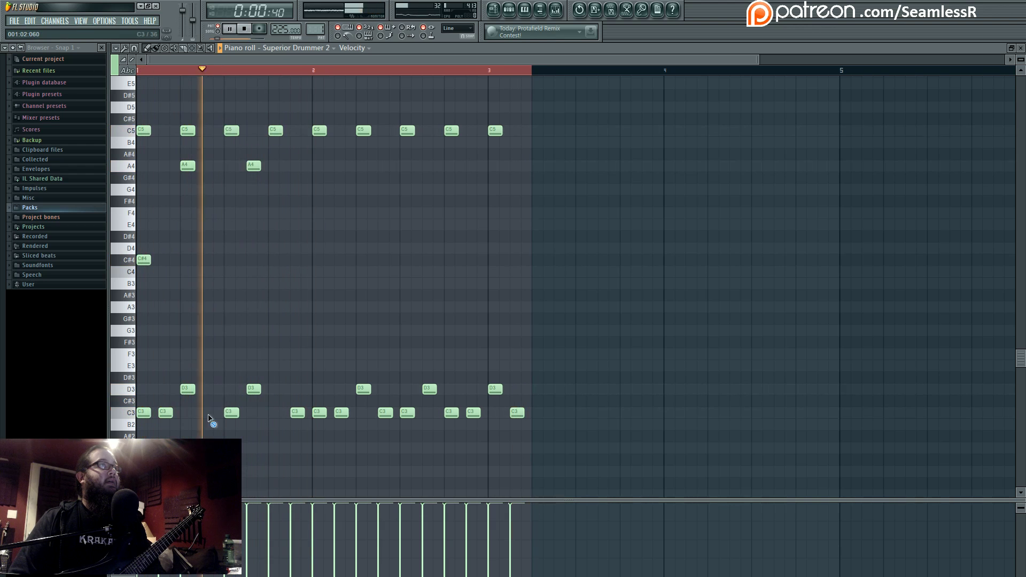
drag(304, 413, 294, 413)
click(303, 425)
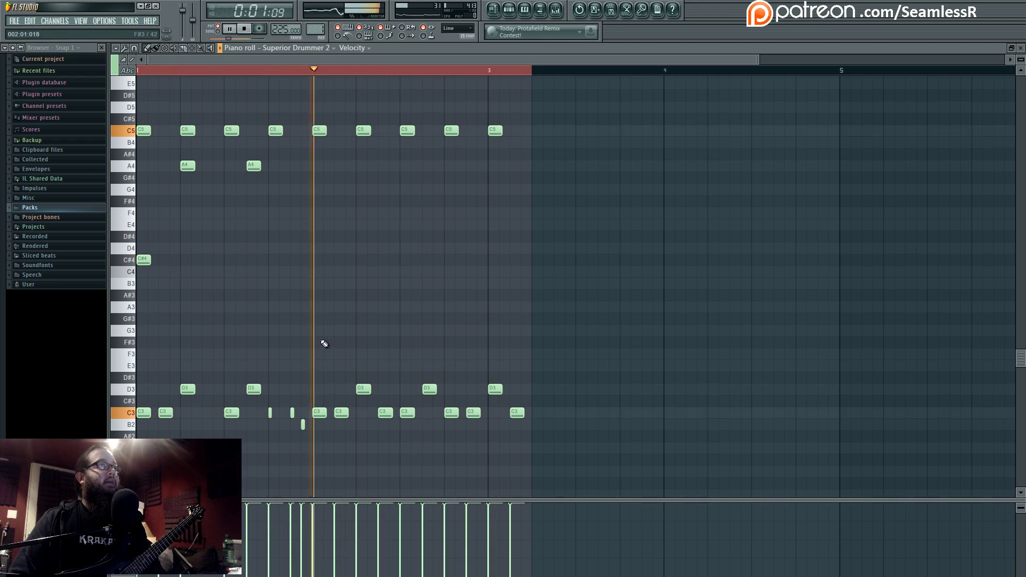
click(271, 413)
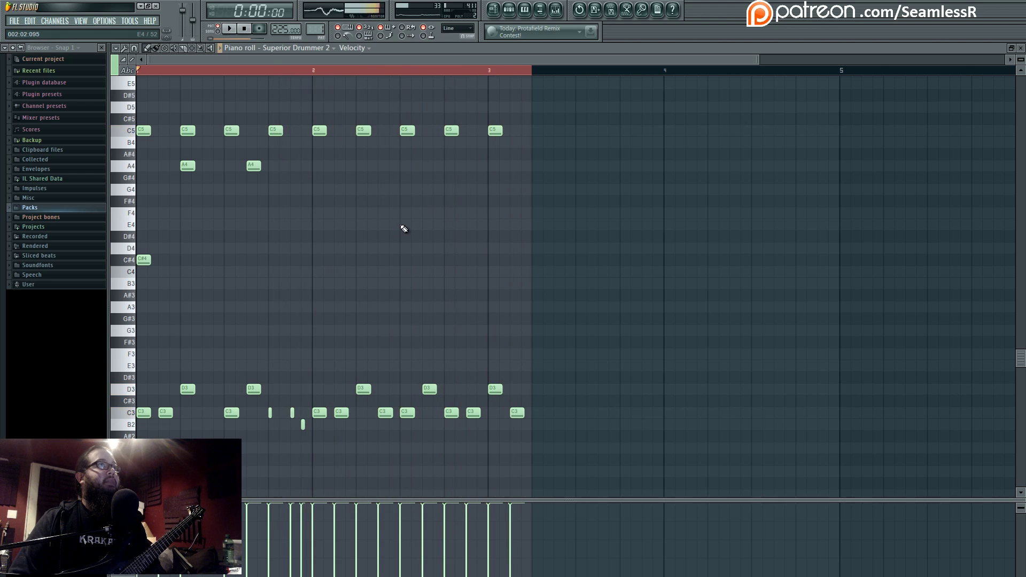
Add E4 hits half a beat after beats 3 and 4 of bar 2, check the loop and stop playback
click(426, 225)
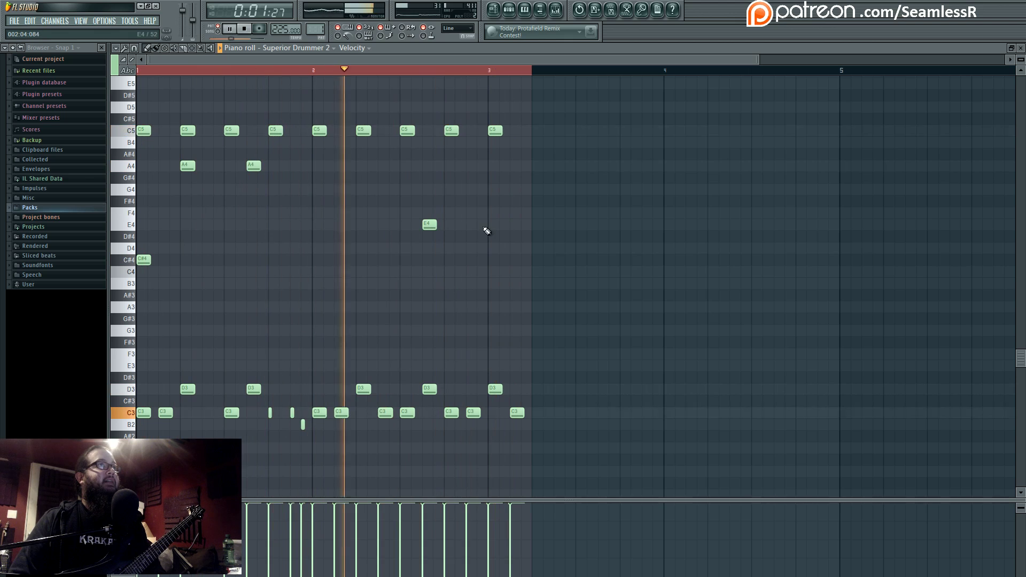
click(469, 225)
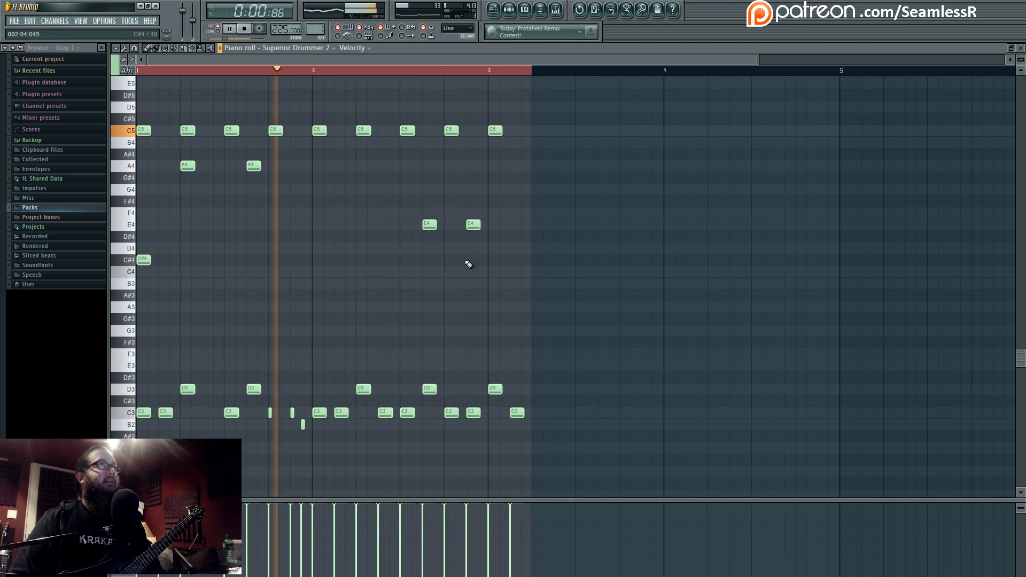
scroll(433, 282, up, 1)
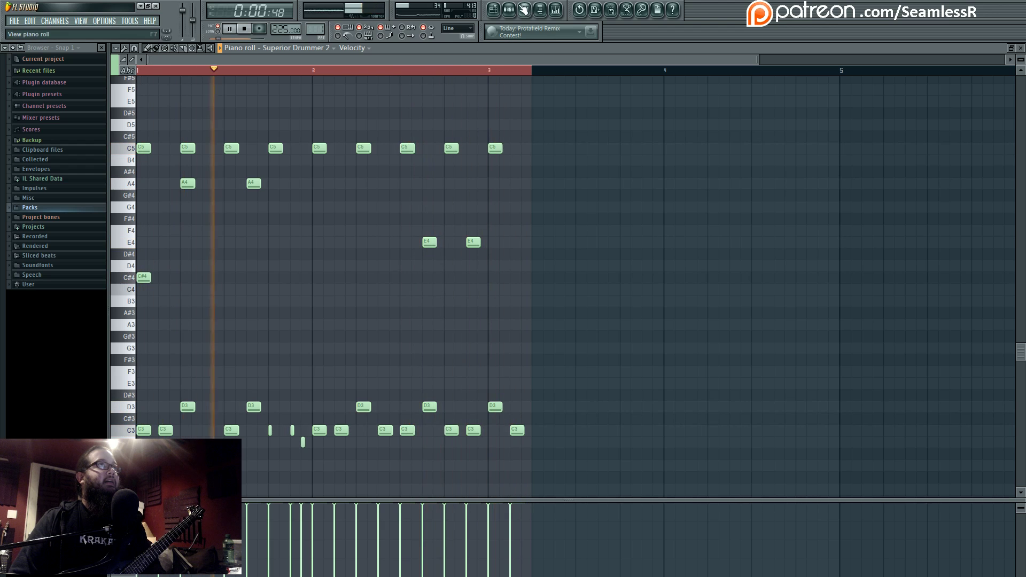
key(space)
Load Fruity Parametric EQ 2 into the first effect slot of mixer Insert 1 while the drum loop plays
click(556, 9)
click(321, 377)
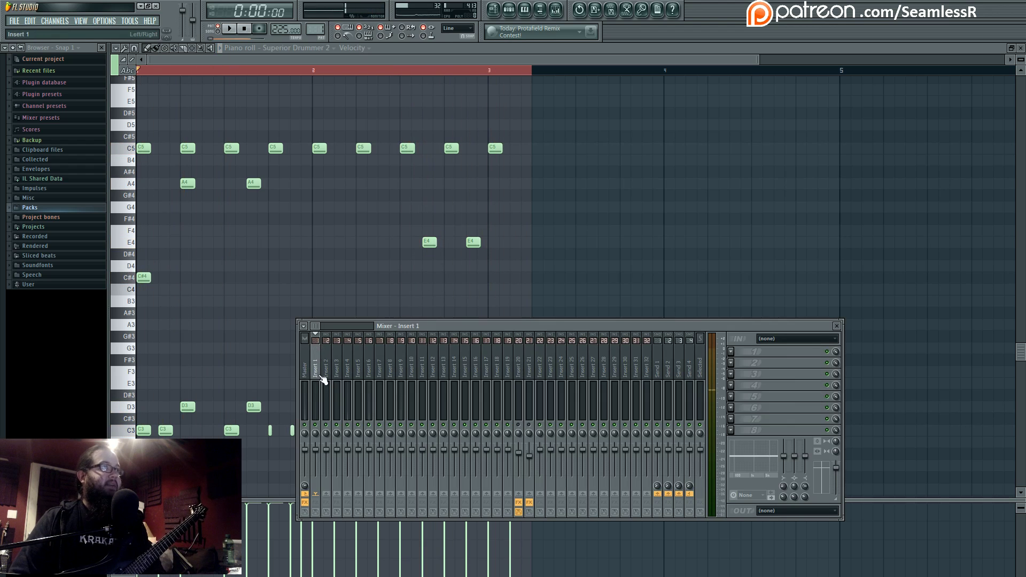
key(space)
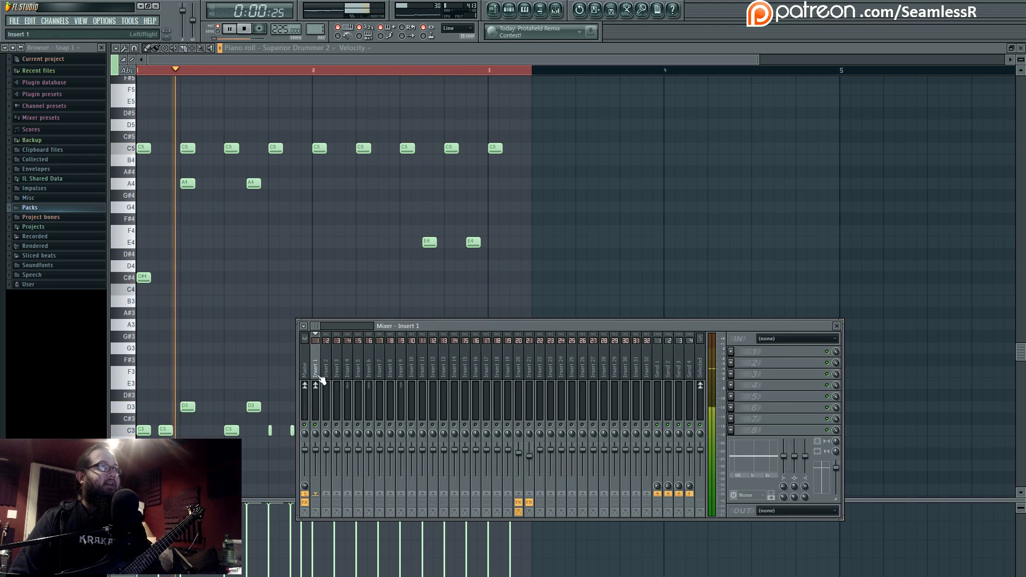
click(732, 353)
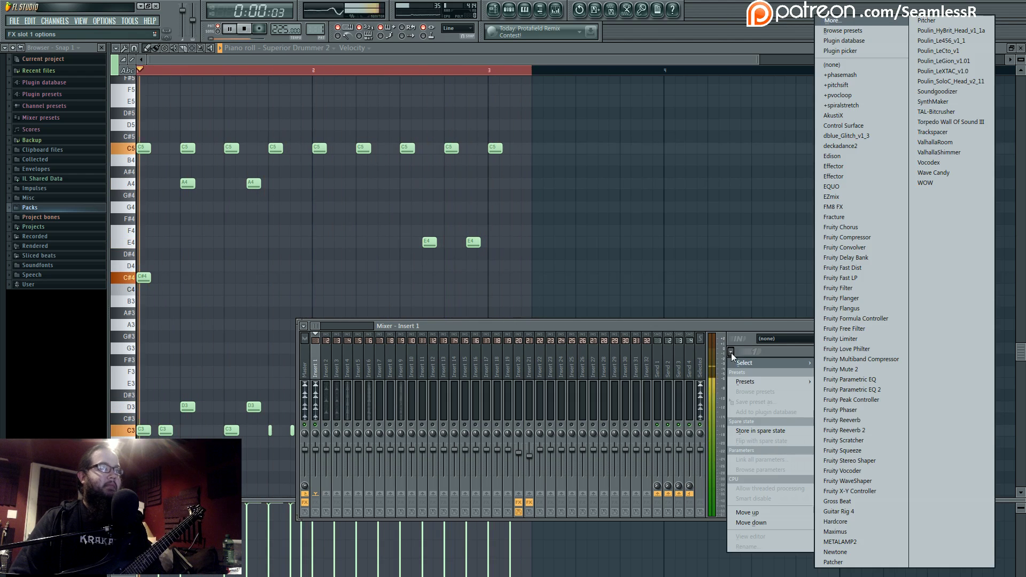
click(857, 387)
Shape Insert 1's EQ with a cut near 134 Hz, a slight mid dip, a strong treble boost and slightly raised lows
drag(345, 121, 599, 170)
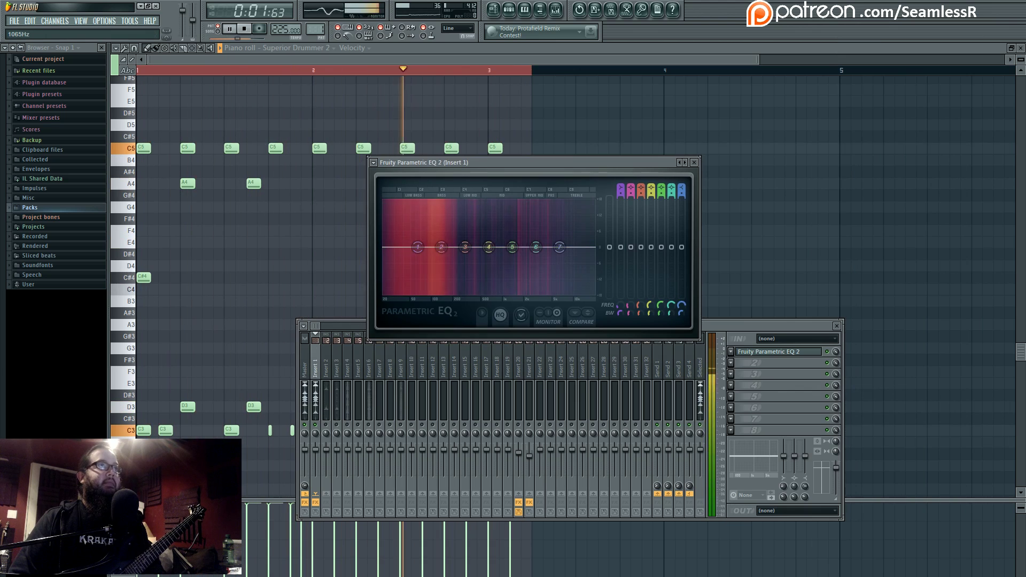
drag(441, 247, 440, 263)
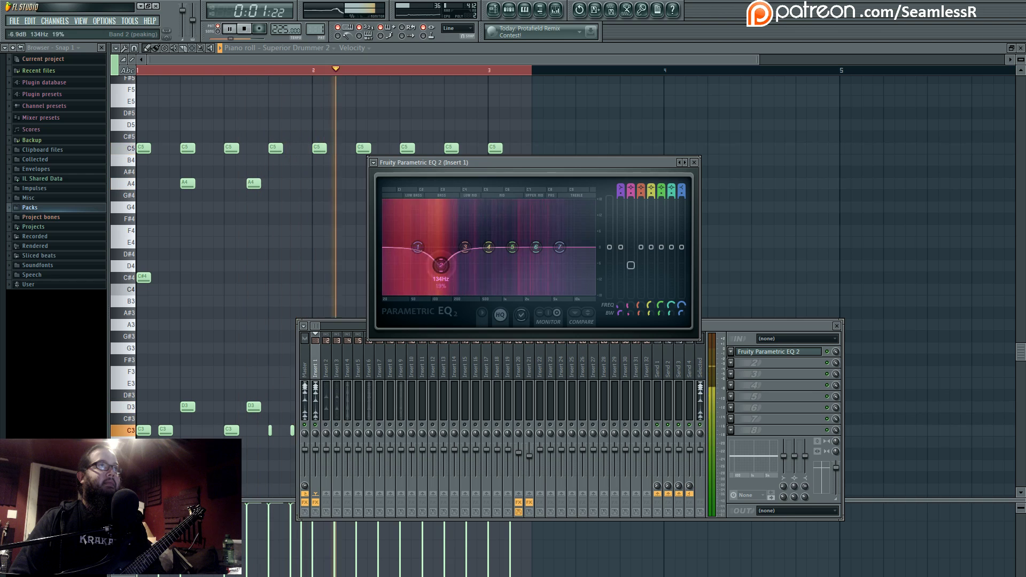
drag(512, 246, 575, 221)
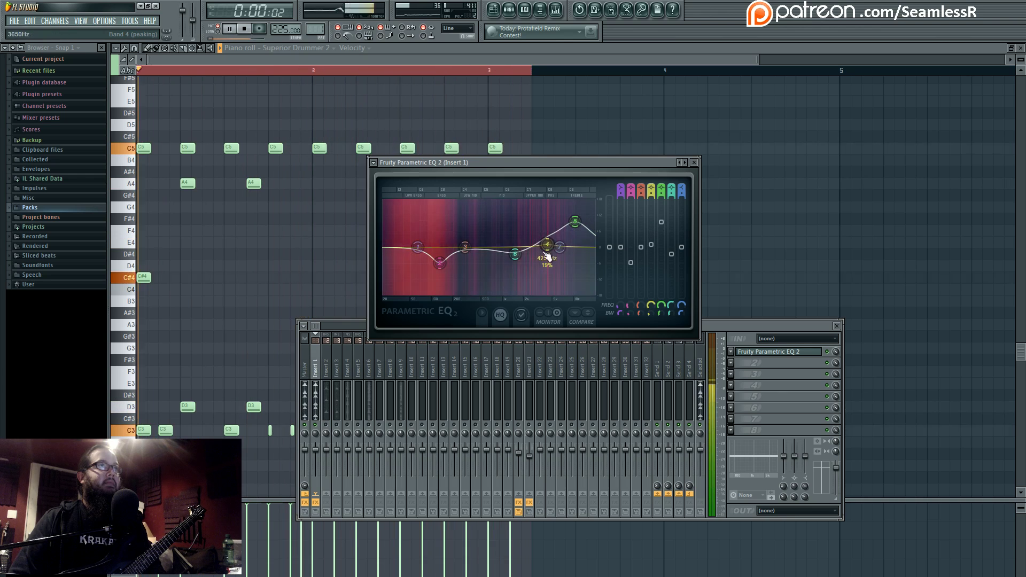
drag(418, 247, 418, 244)
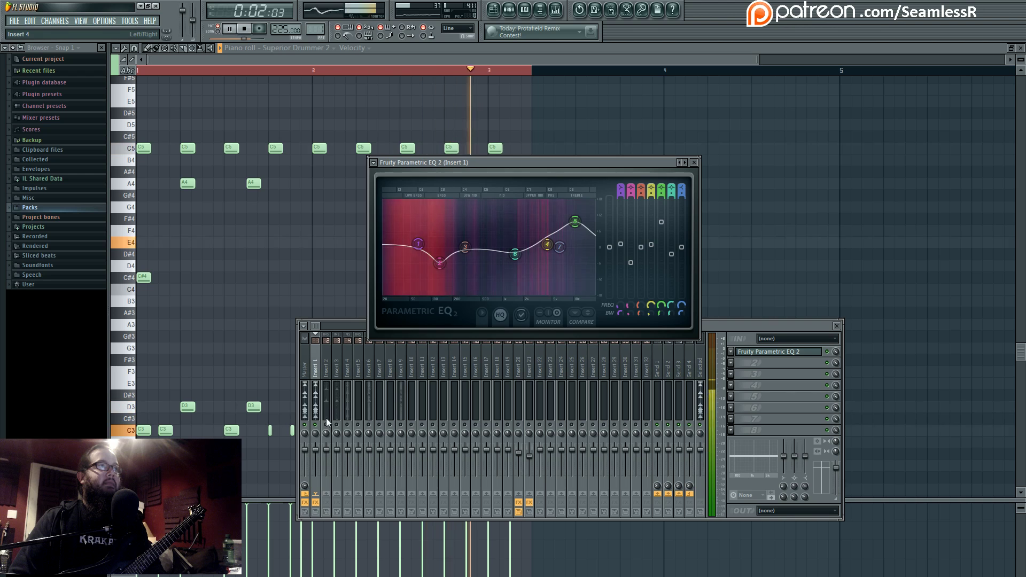
Load Fruity Parametric EQ 2 on Insert 2 with a narrow low-mid boost, a mid cut and a treble boost around 10 kHz
click(329, 374)
click(745, 353)
click(867, 393)
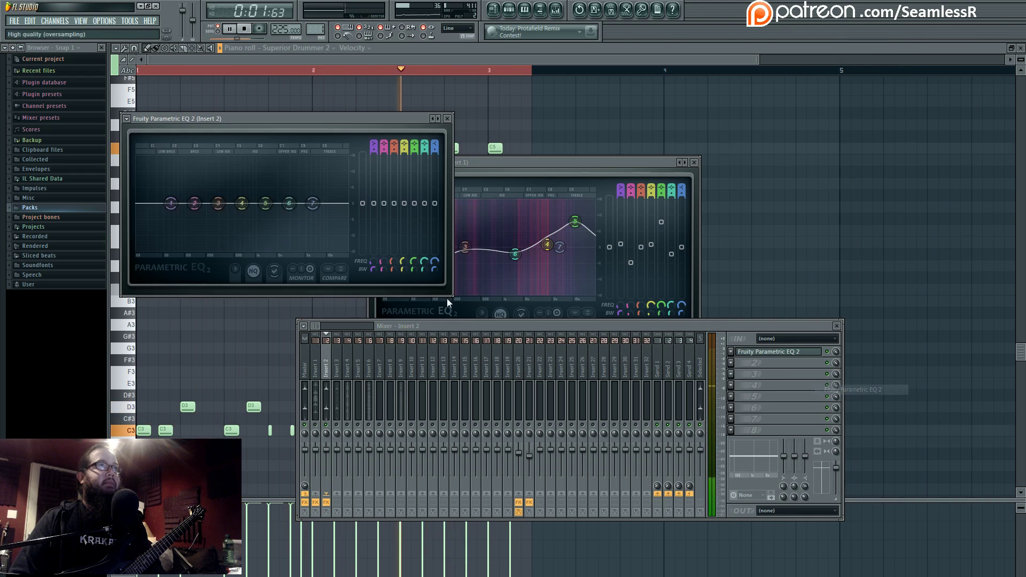
drag(218, 203, 330, 174)
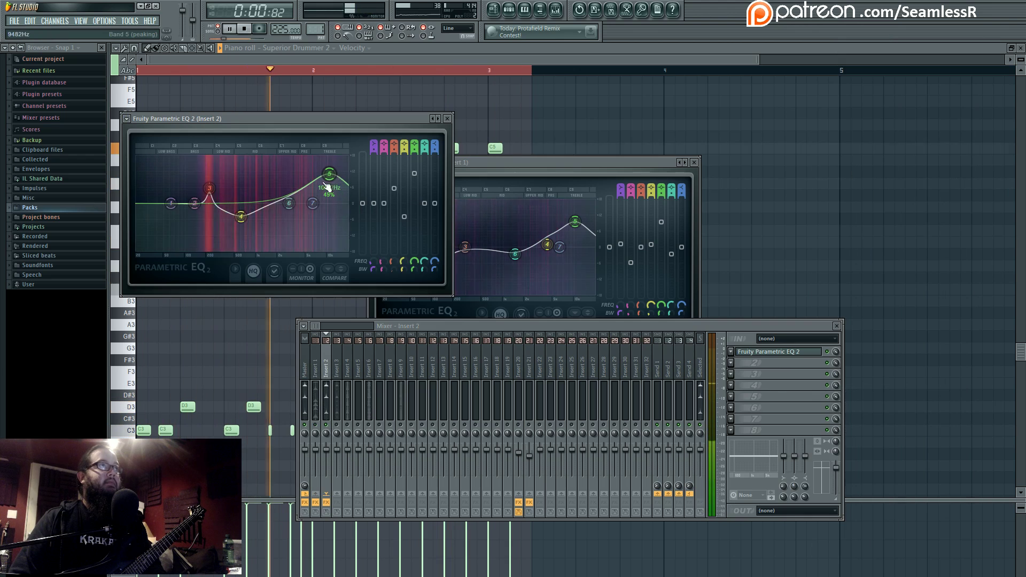
Lower mixer Insert 3's level to about -1.6 dB and stop playback
click(335, 380)
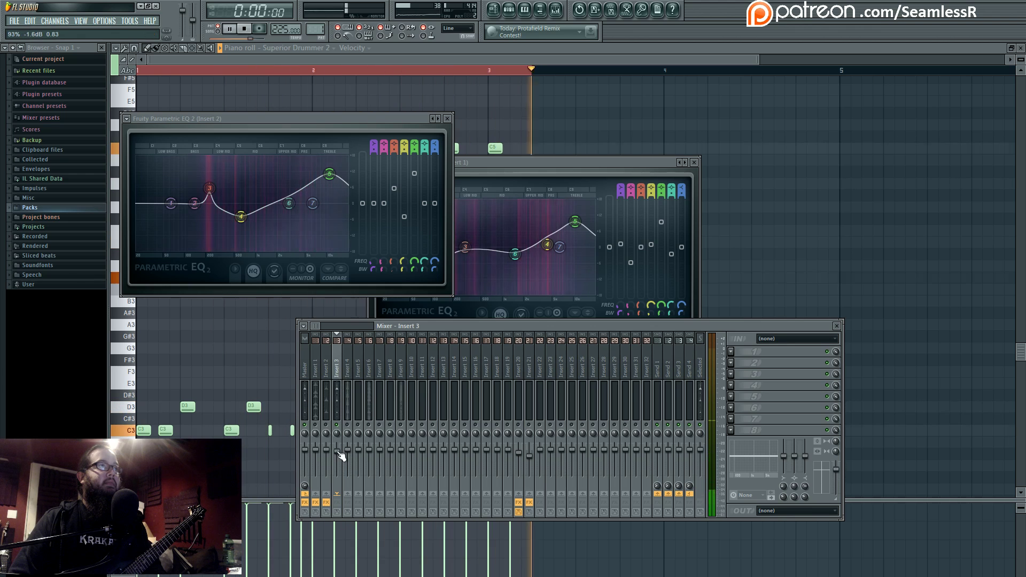
key(space)
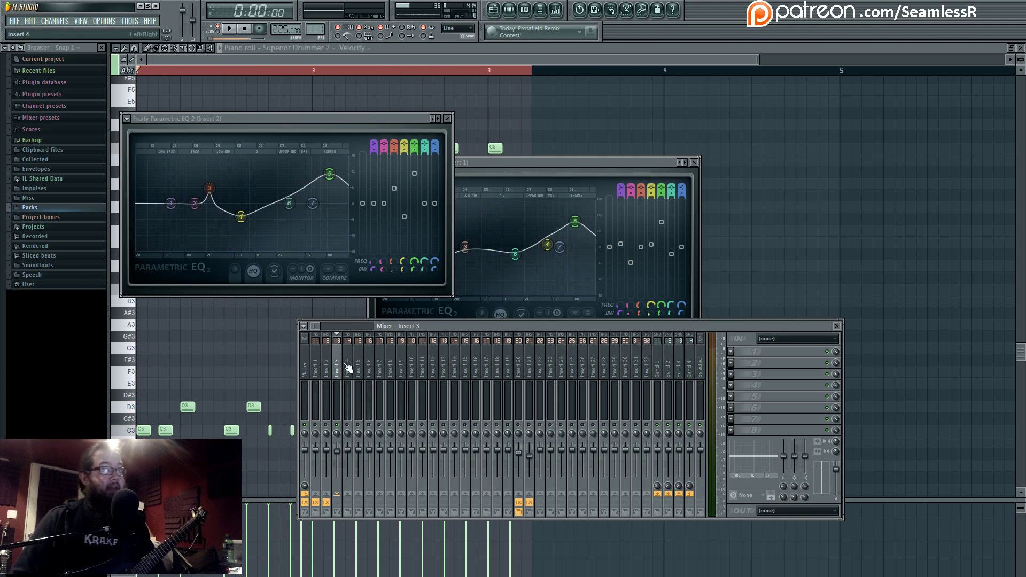
Open Superior Drummer from Pattern 1 and inspect its drum kit in the Construct view
click(509, 9)
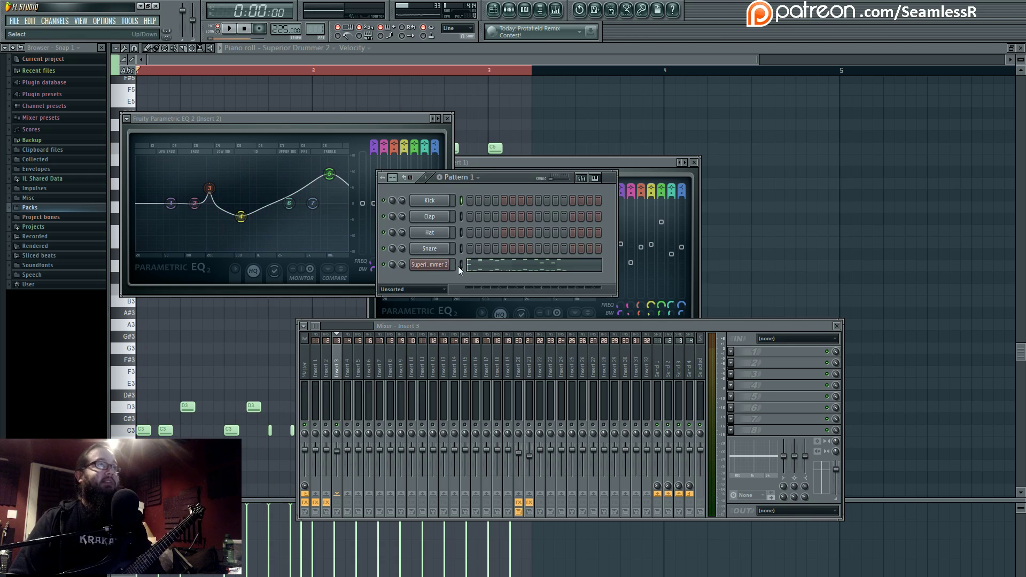
click(439, 266)
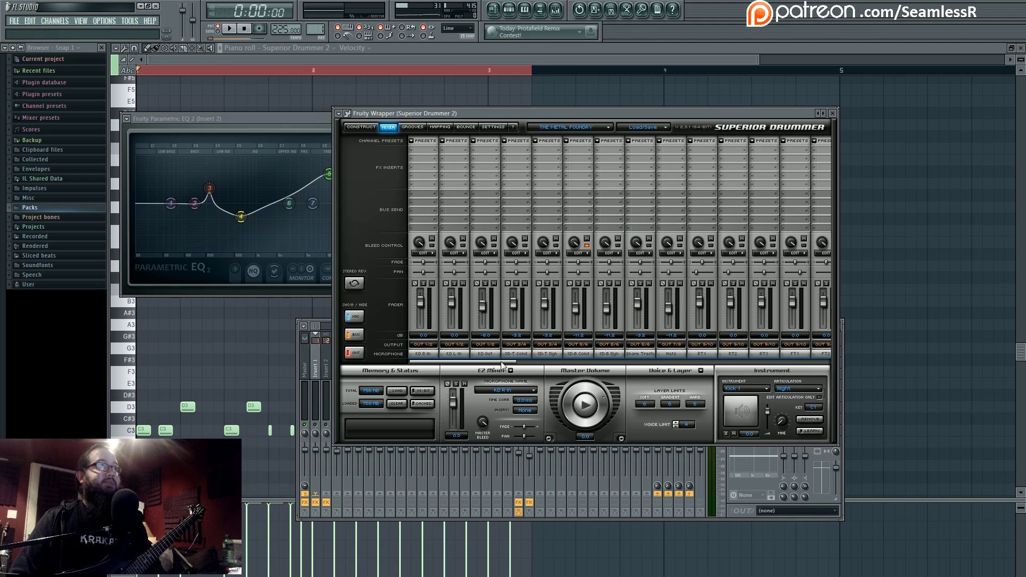
click(362, 126)
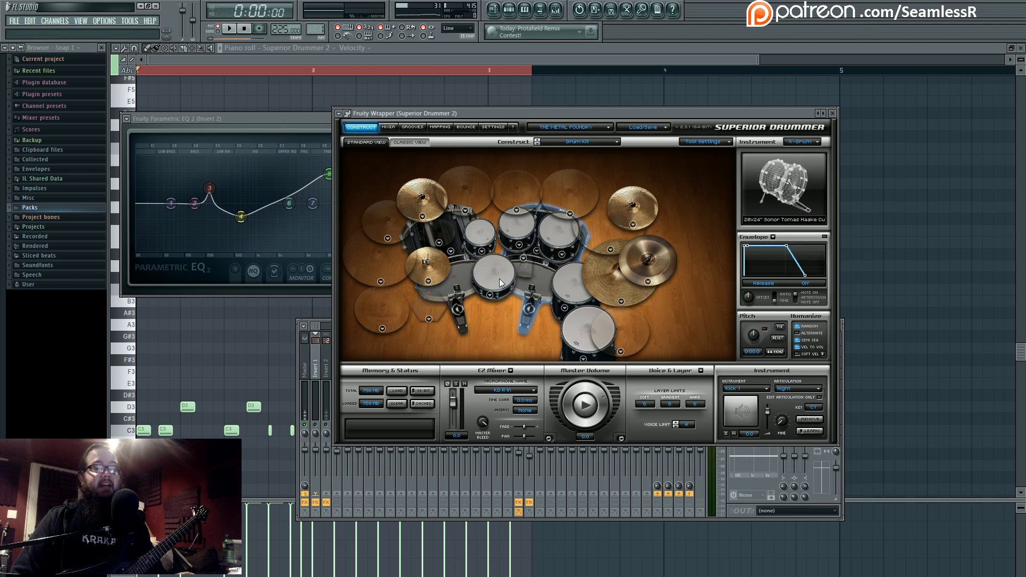
drag(499, 277, 781, 252)
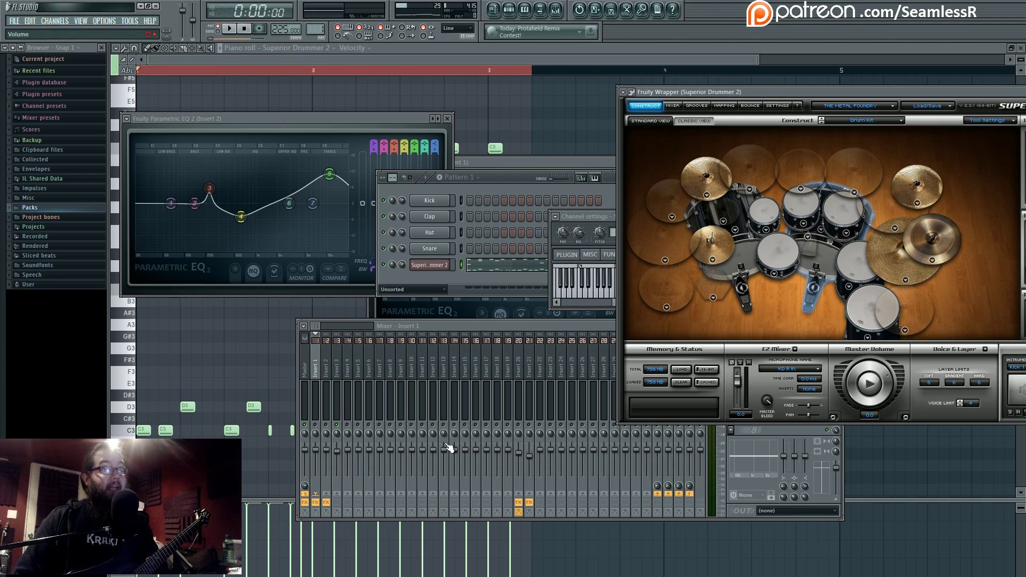
Examine the microphone channels and their output assignments in Superior Drummer's own mixer
drag(726, 92, 600, 120)
click(545, 134)
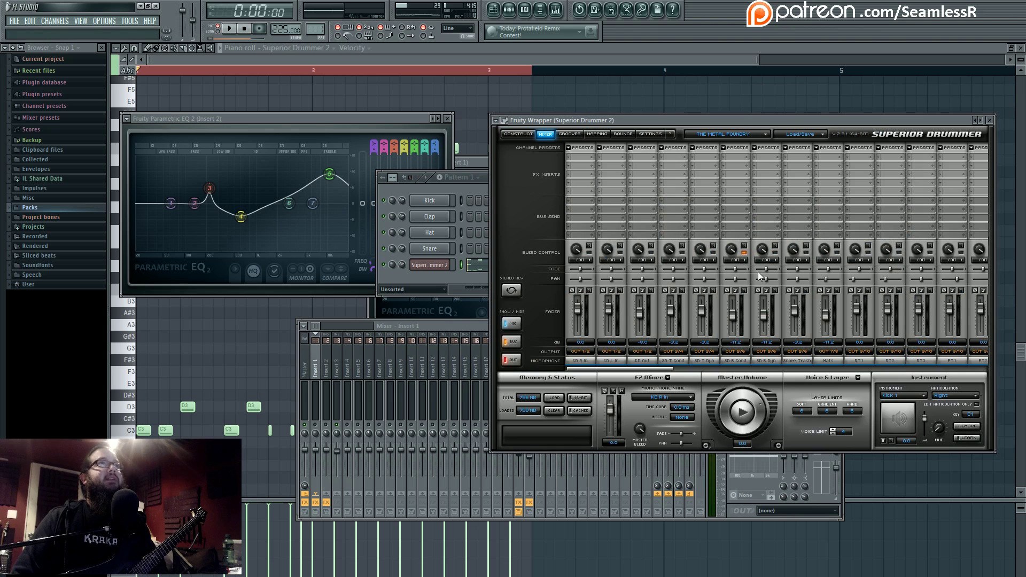
scroll(646, 370, right, 3)
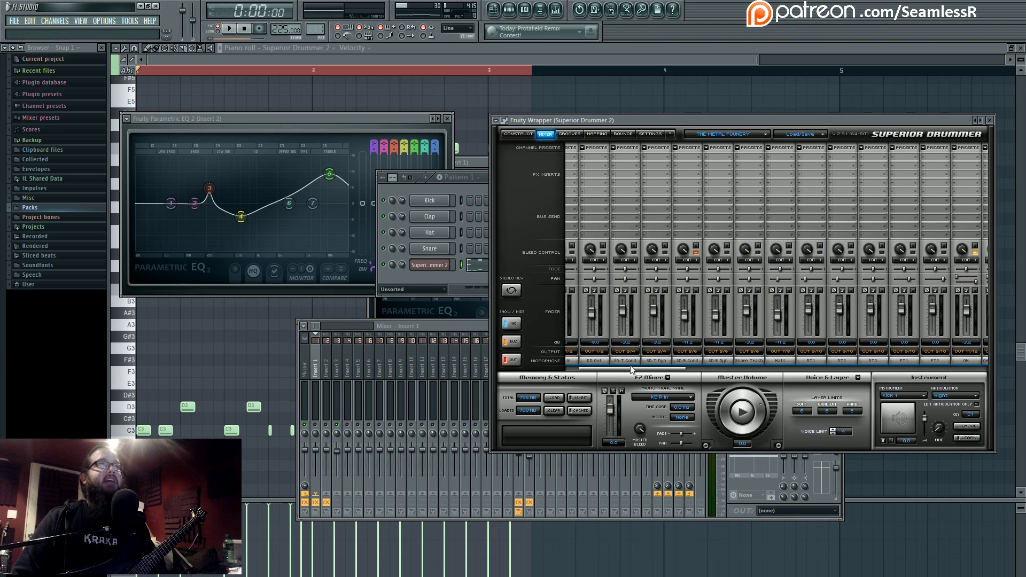
drag(662, 369, 686, 370)
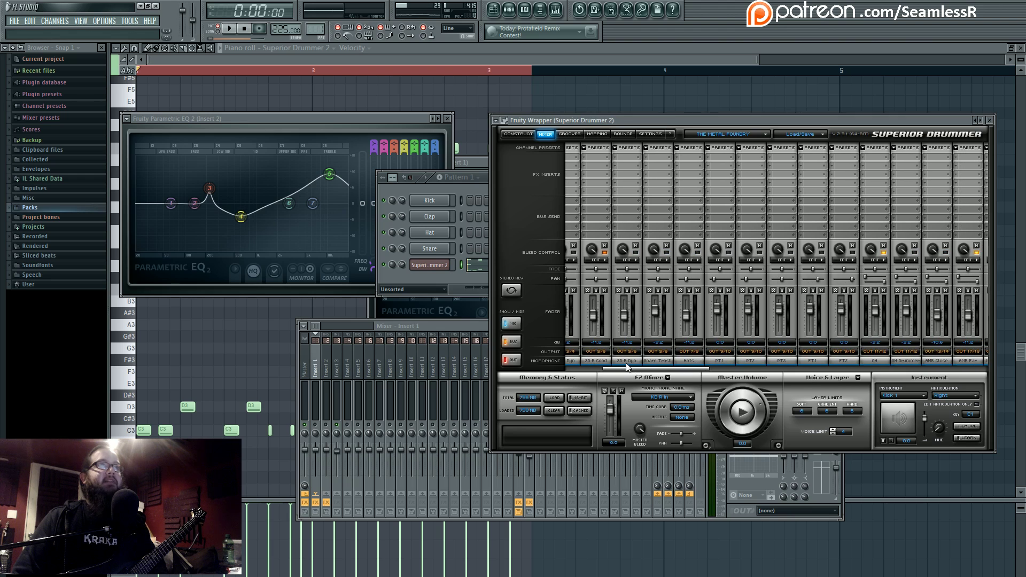
scroll(658, 369, right, 1)
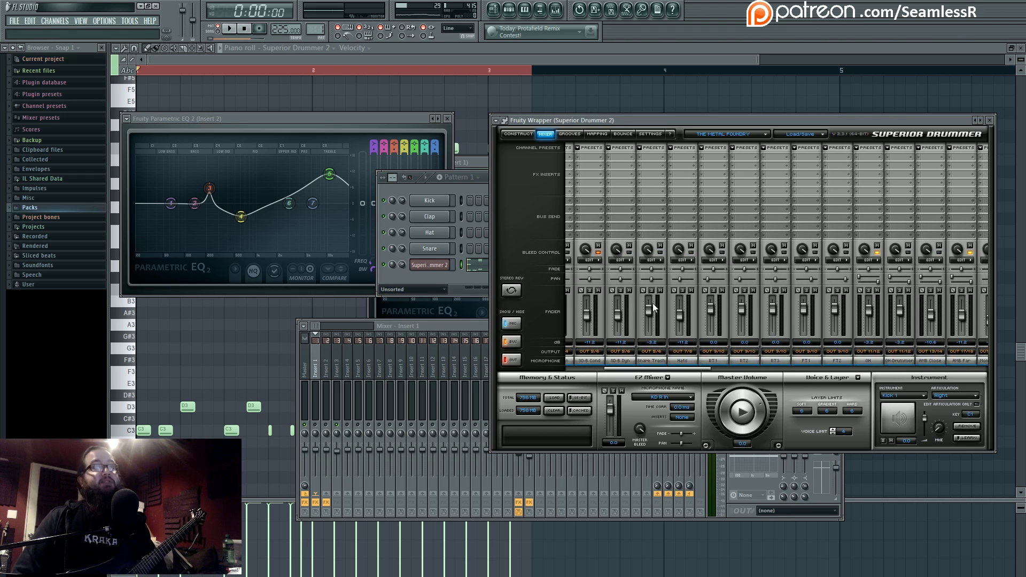
Bring the FL Studio mixer to the front and check Insert 3 and Insert 1
click(466, 324)
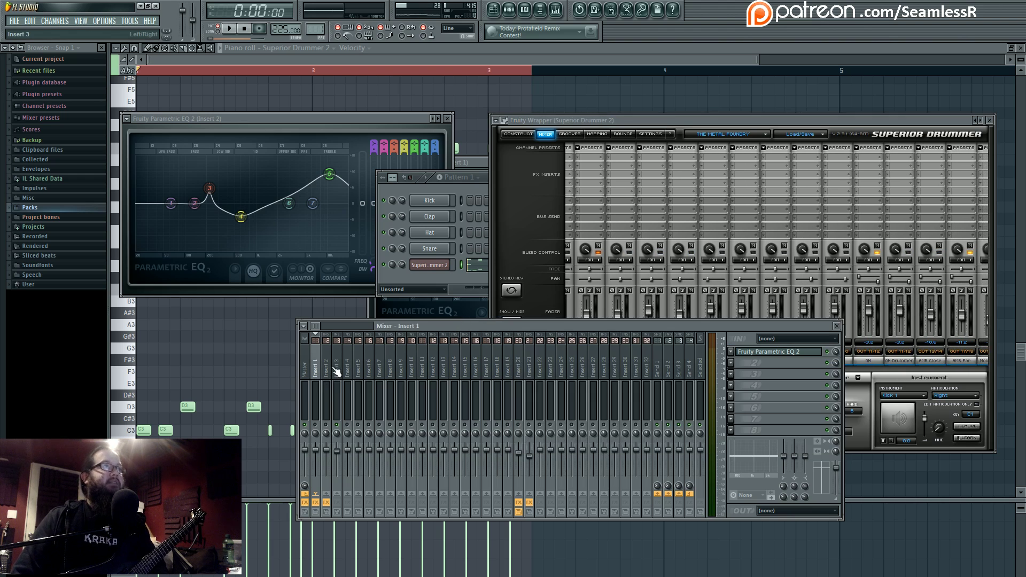
click(337, 371)
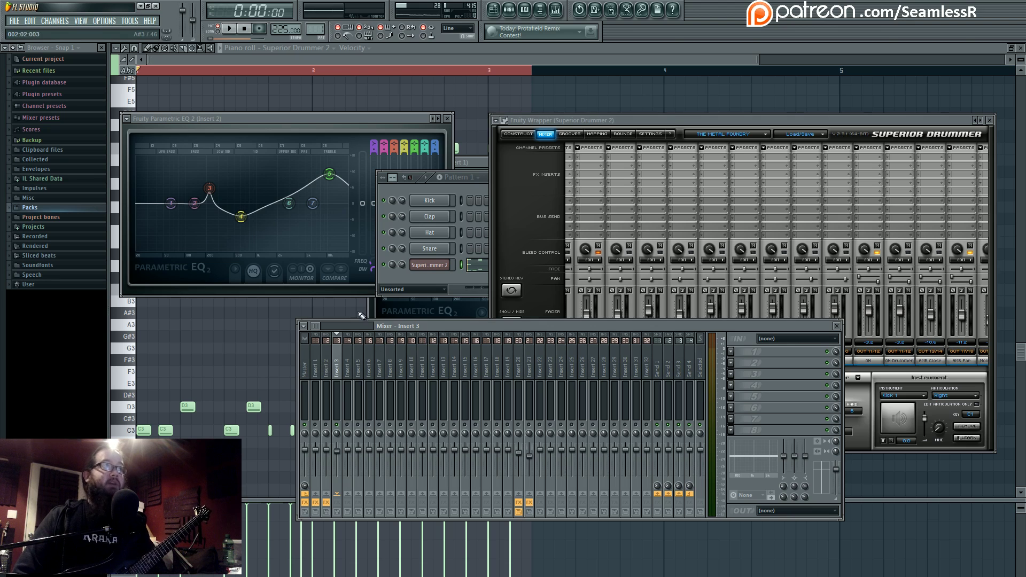
click(321, 367)
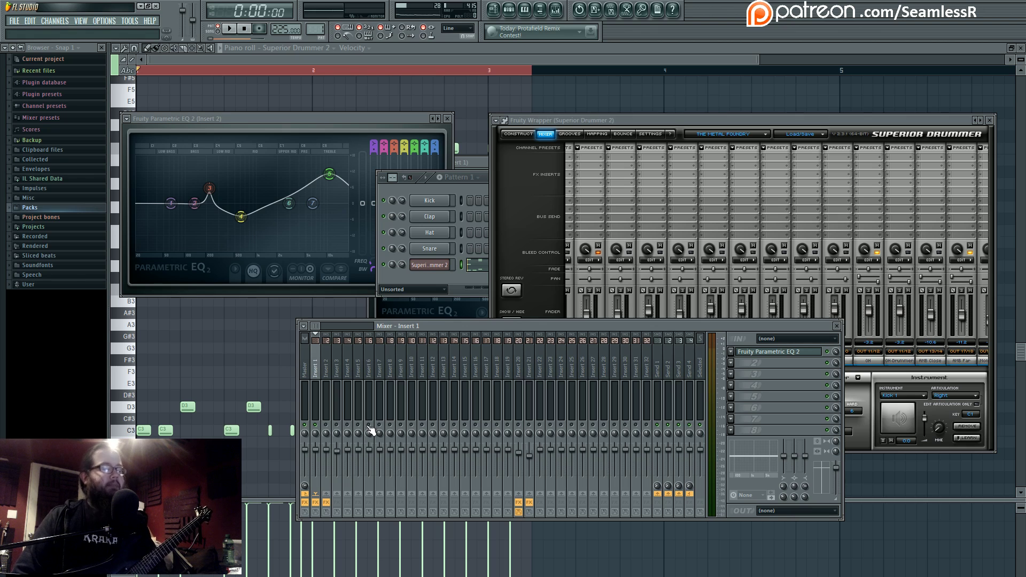
While the loop plays, lower Insert 3's fader and reduce the mids with Insert 4's built-in channel EQ
click(335, 430)
key(space)
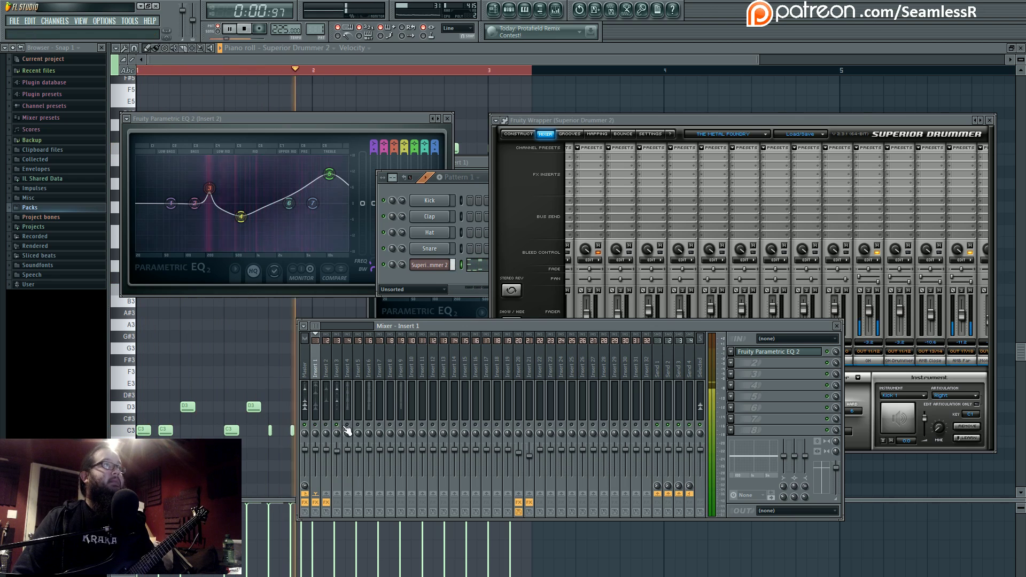
click(346, 432)
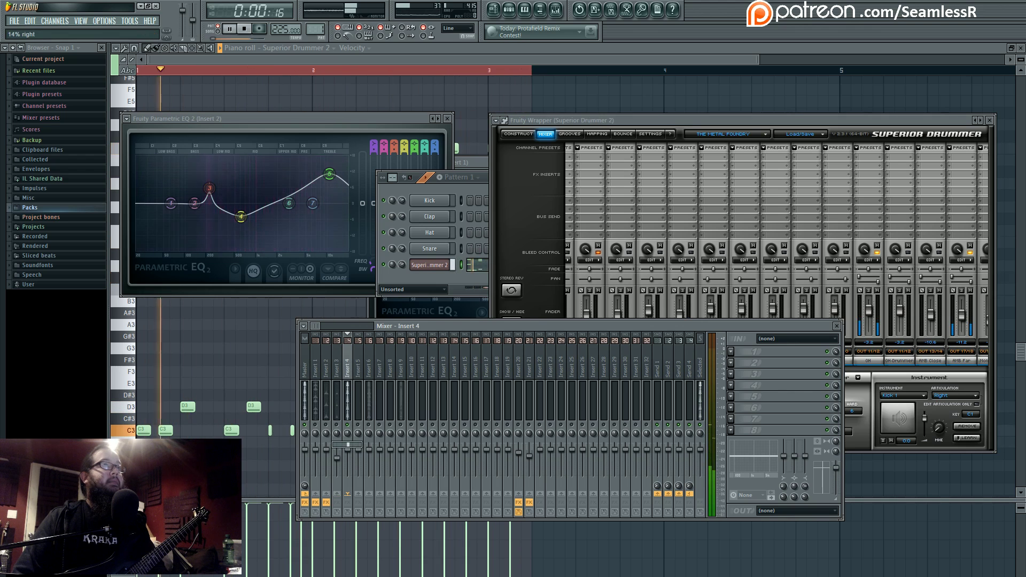
mouse_move(794, 456)
mouse_down()
mouse_move(799, 466)
mouse_move(783, 473)
mouse_up()
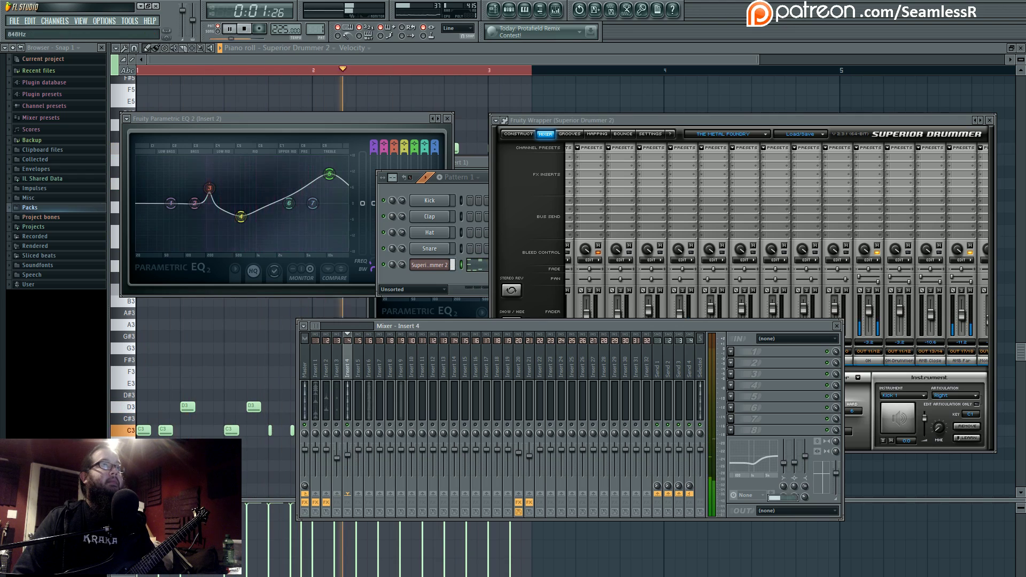
While the loop plays, cut Insert 6's lows and boost its highs by about 5.6 dB with the built-in channel EQ
click(370, 426)
key(space)
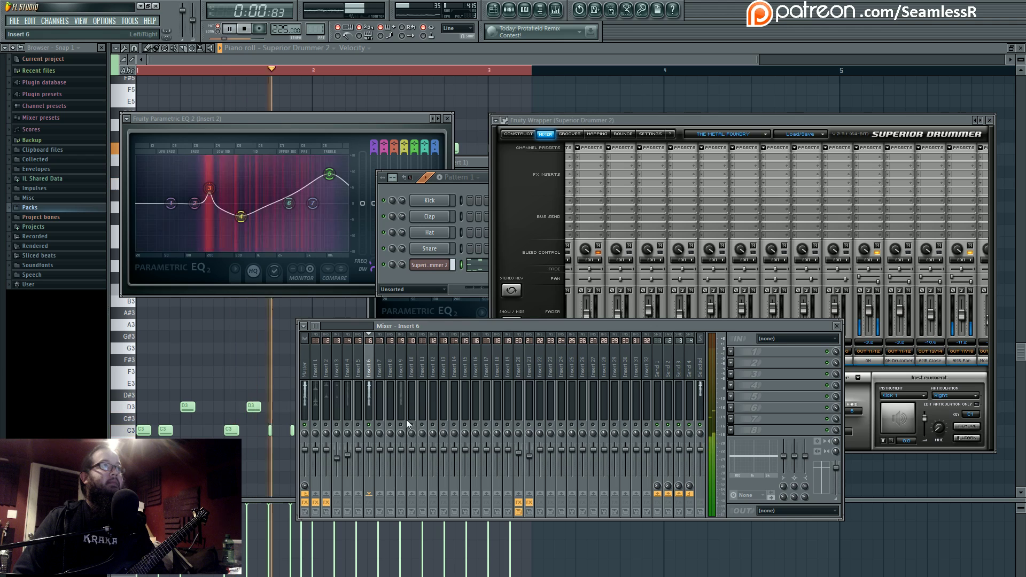
drag(784, 456, 784, 461)
drag(805, 456, 805, 452)
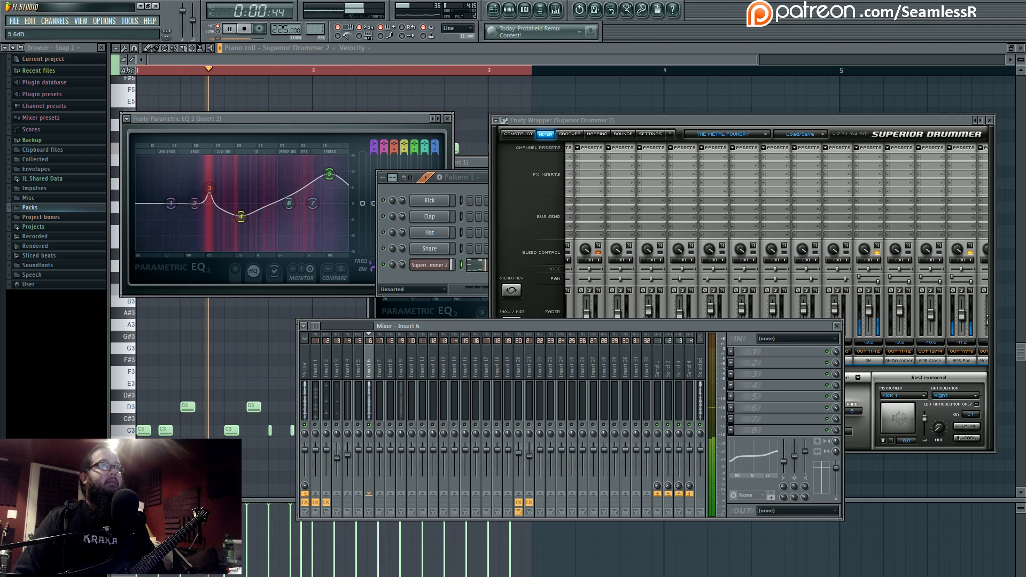
Lower the faders of Insert 9 and Insert 6, bringing Insert 6 to about -3.5 dB, and stop playback
click(404, 426)
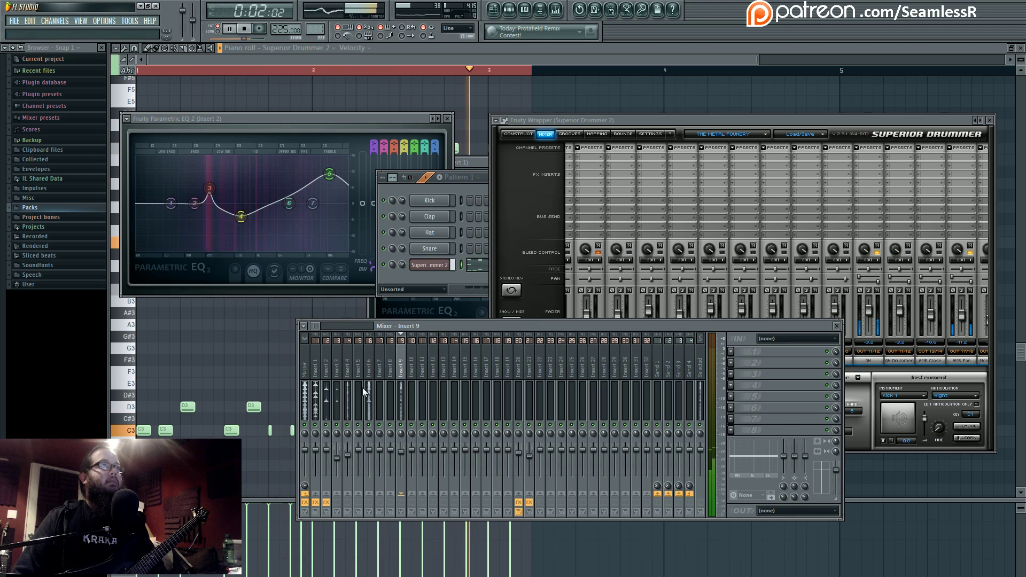
drag(402, 451, 385, 455)
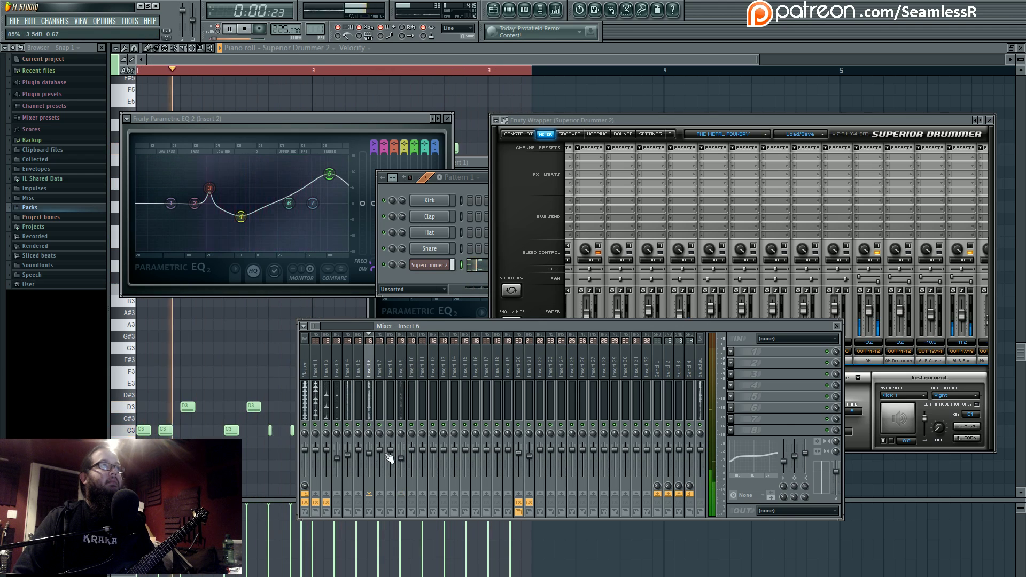
key(space)
Route Insert 1 only to Insert 18 and rename Insert 18 as drums
click(316, 377)
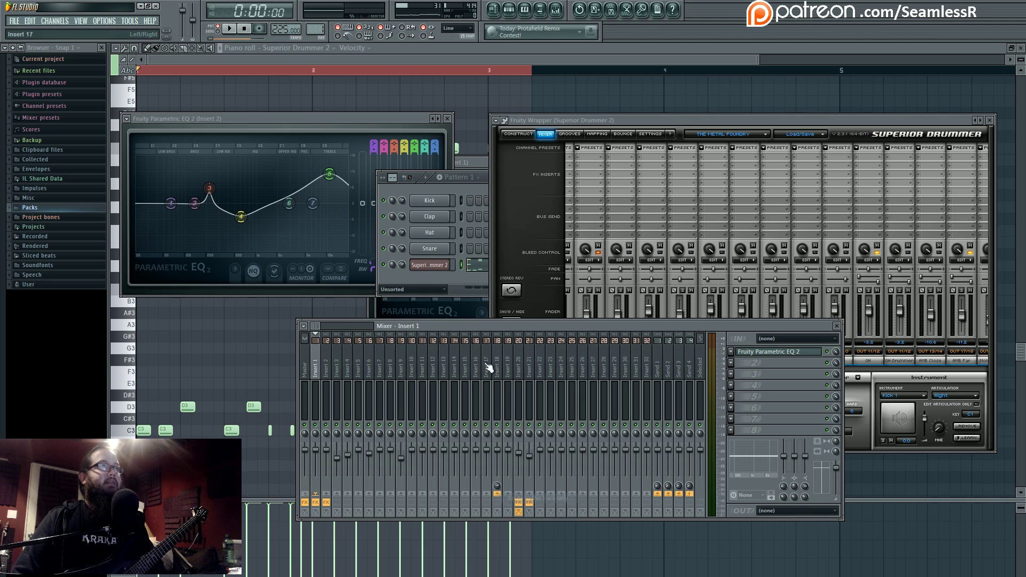
double_click(497, 366)
text(drums)
key(Return)
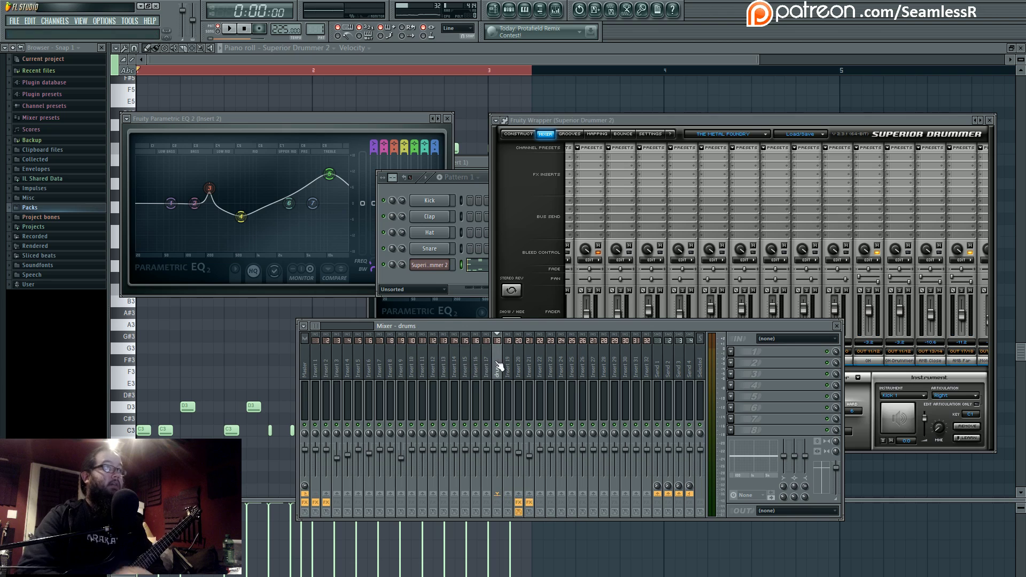
Route Inserts 2 through 5 exclusively to the drums track, briefly playing the loop to check the signal
key(space)
key(space)
click(327, 370)
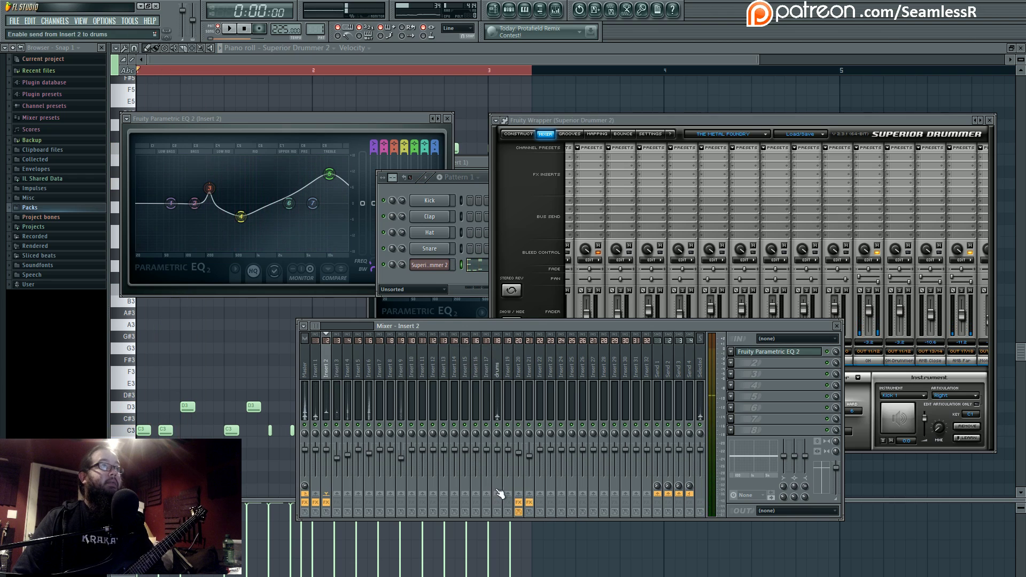
click(337, 370)
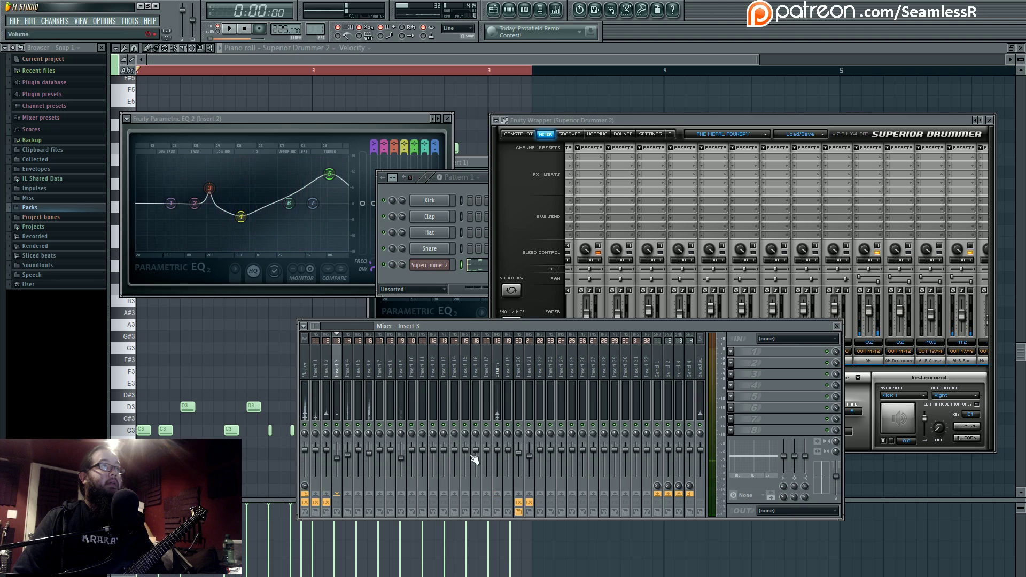
click(358, 370)
right_click(497, 493)
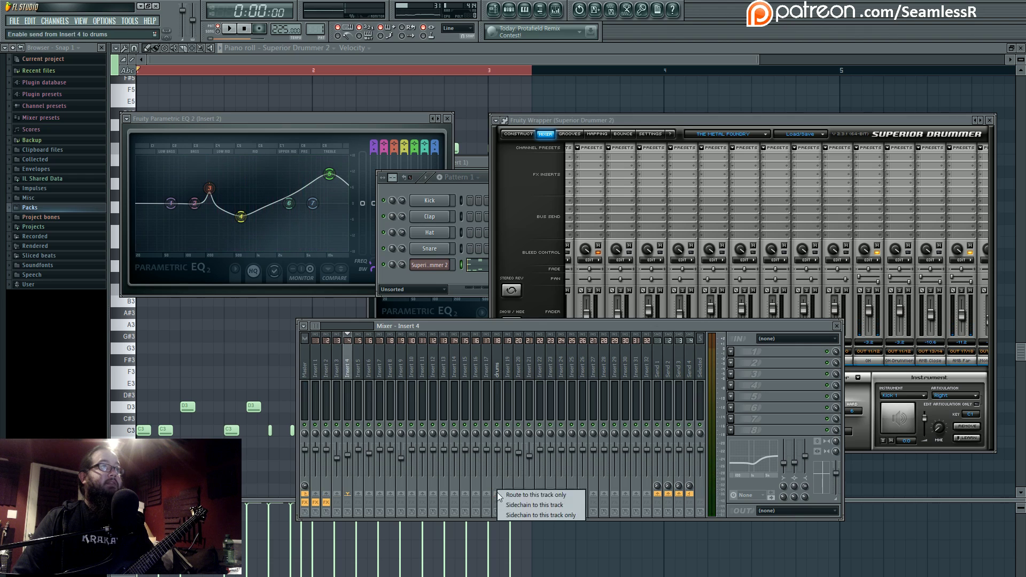
key(Escape)
right_click(502, 494)
key(Escape)
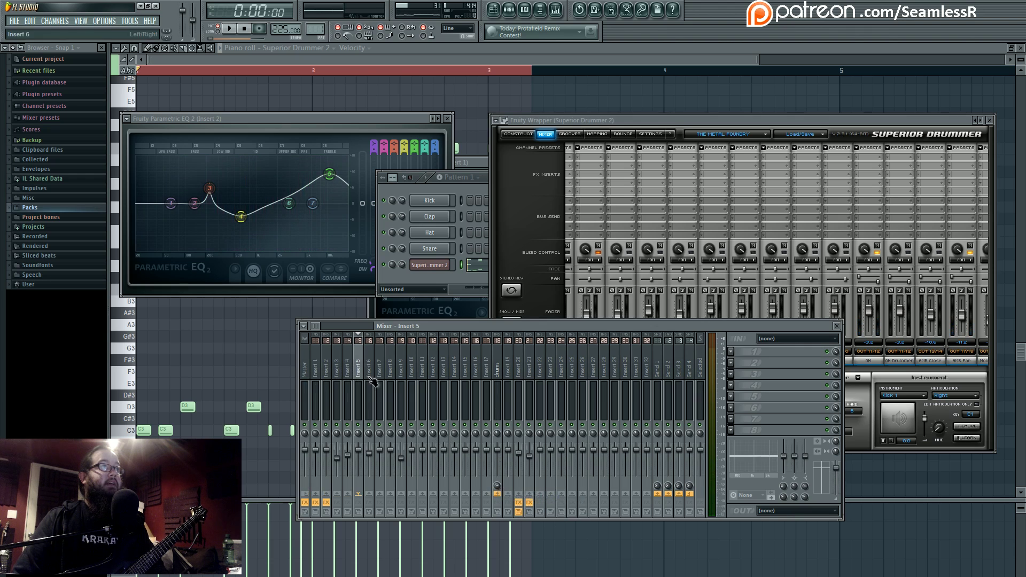
Route Inserts 6 through 10 exclusively to the drums track
key(Right)
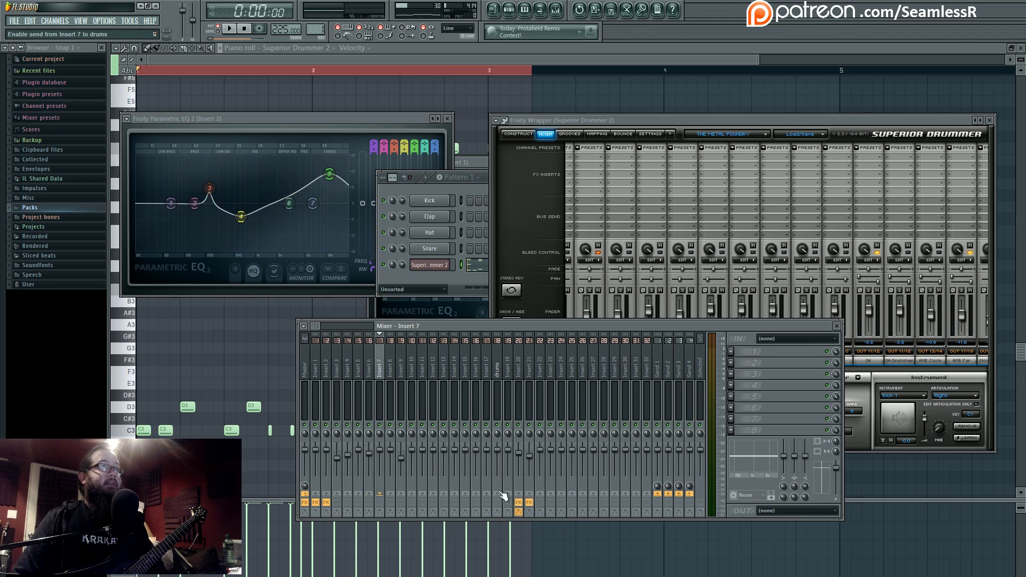
right_click(503, 494)
click(535, 496)
right_click(497, 493)
click(535, 496)
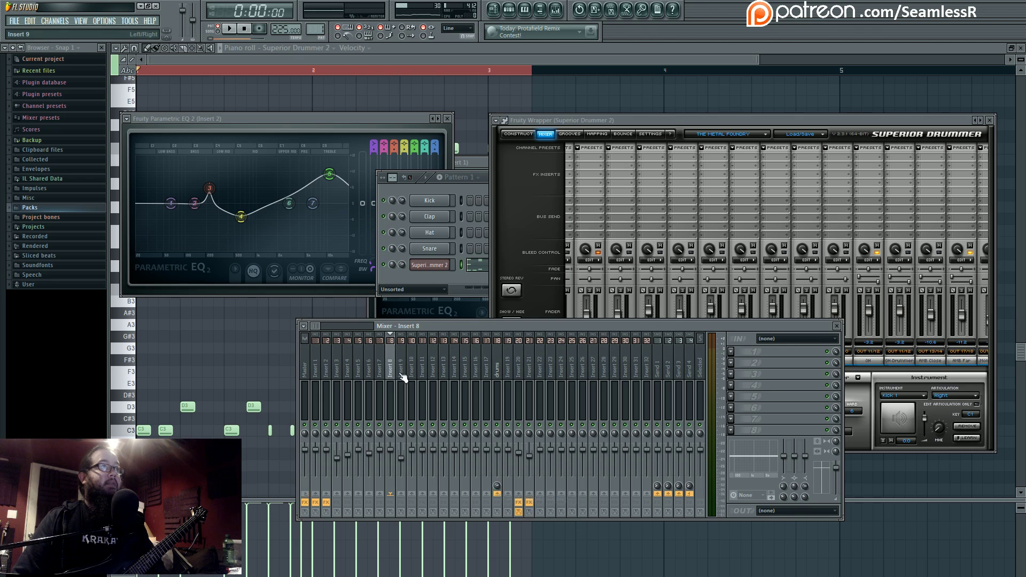
key(Right)
right_click(496, 492)
click(534, 496)
key(Right)
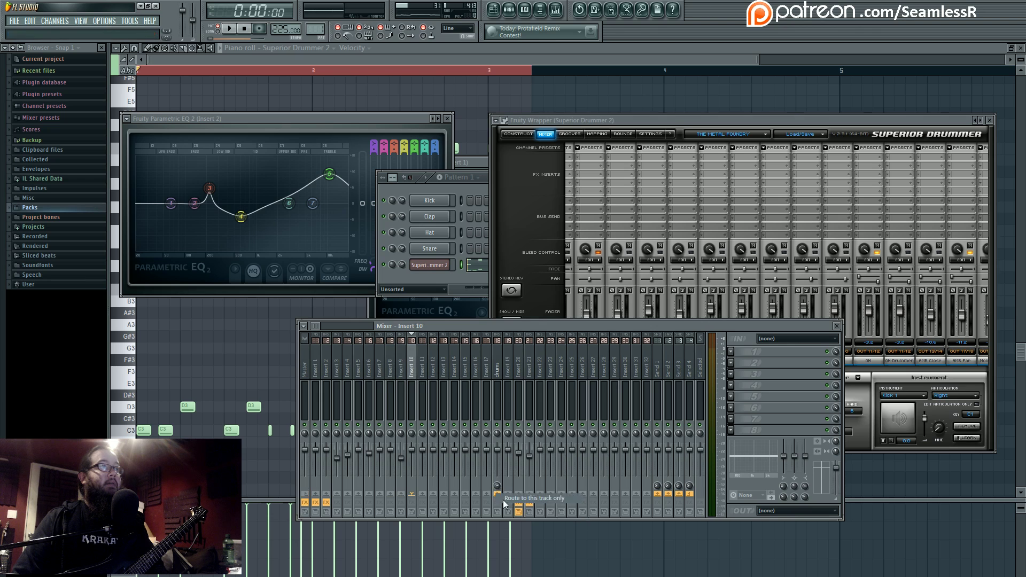
right_click(497, 494)
click(535, 496)
Route Inserts 11 through 17 exclusively to the drums track
click(434, 369)
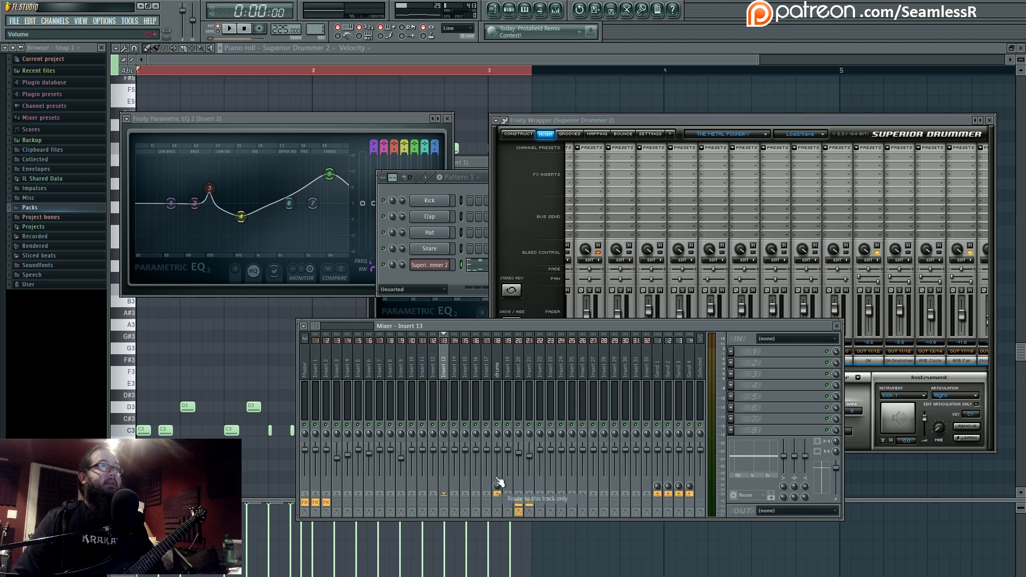
key(Right)
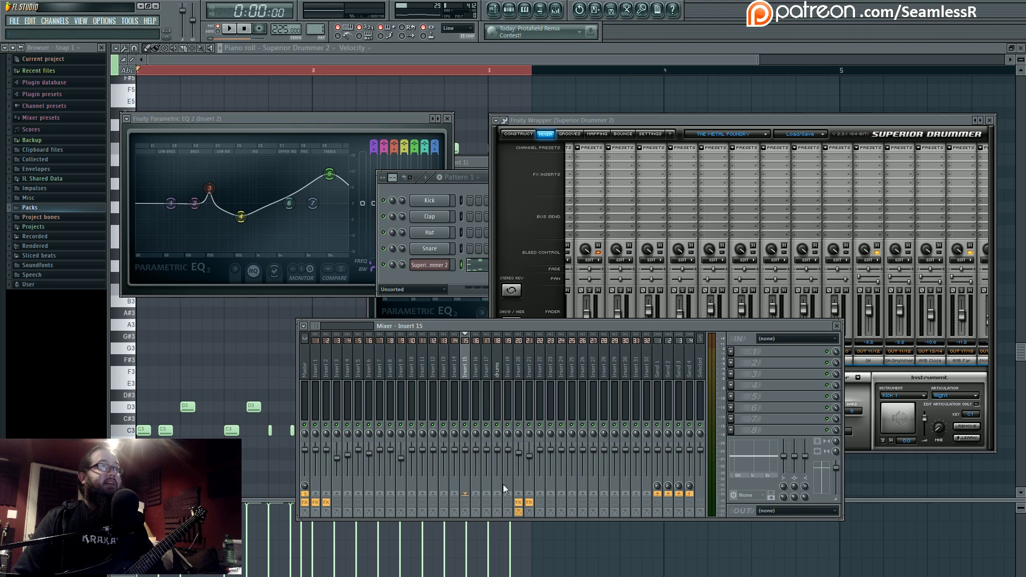
key(Right)
right_click(497, 493)
click(532, 495)
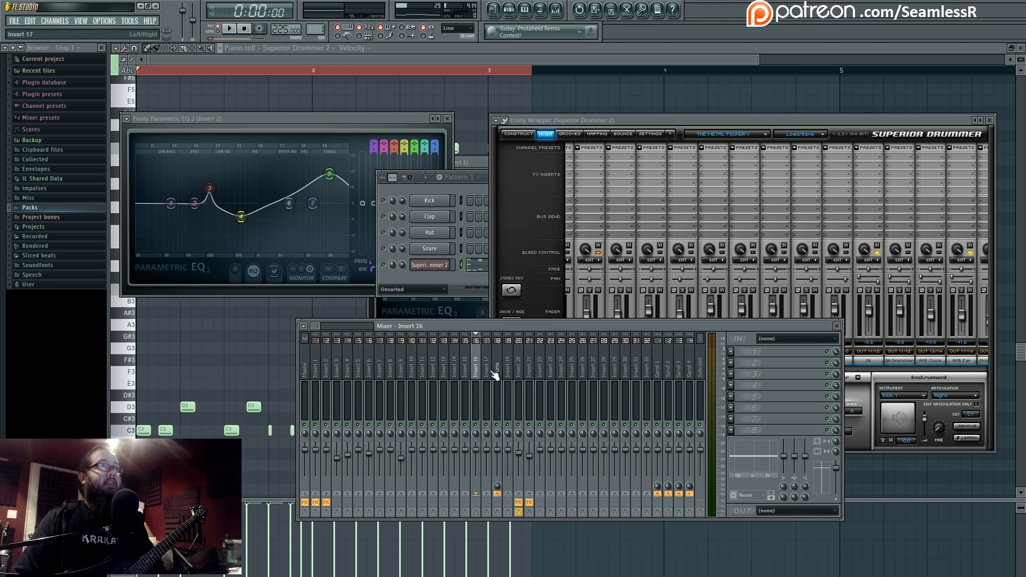
key(Right)
Check Insert 1's routing, and bring Superior Drummer's mixer forward to view its overhead, ambience and bus channels
click(326, 368)
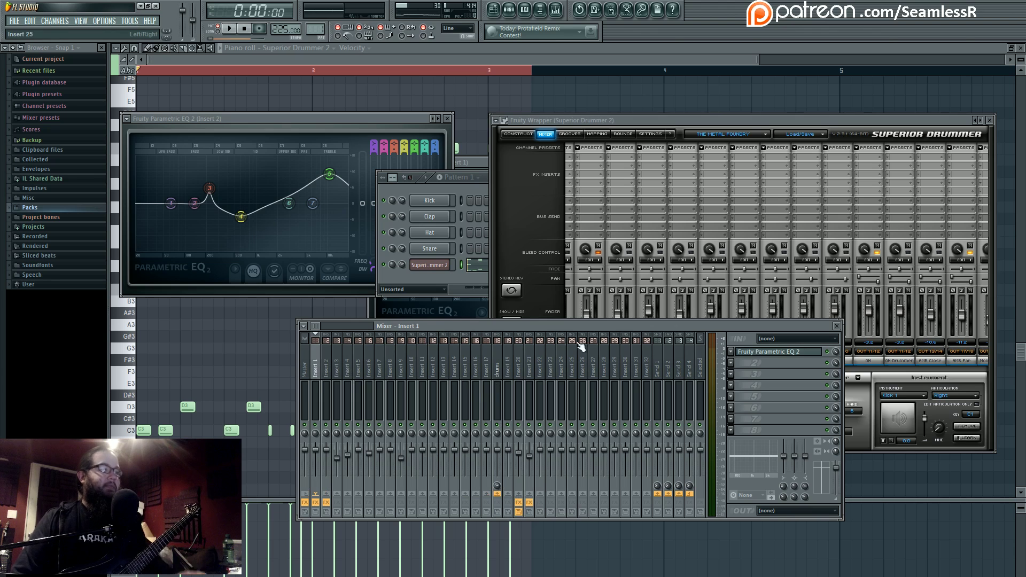
click(430, 264)
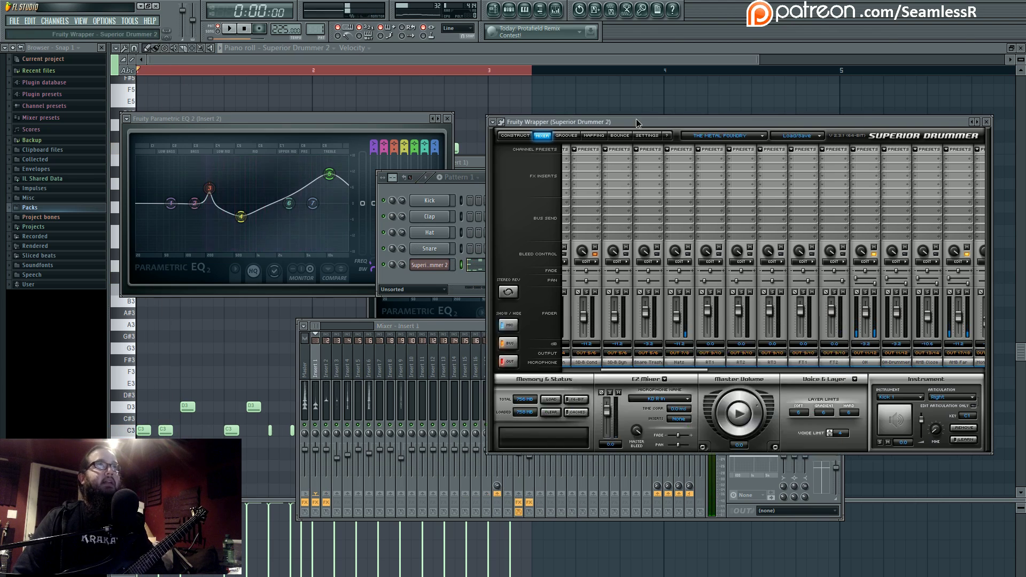
drag(492, 380, 537, 379)
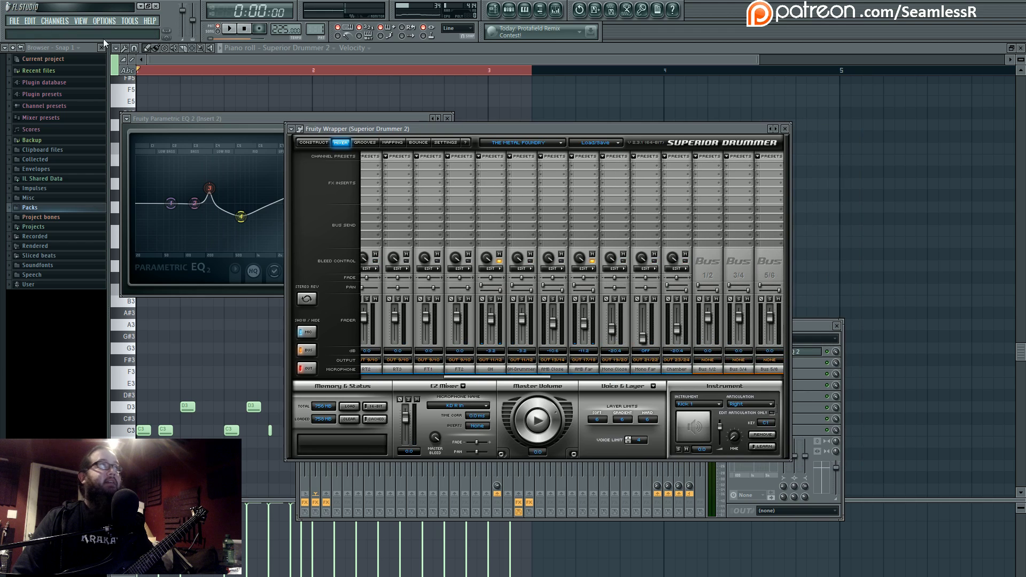
Save the project in the Projects folder under the file name 225 611
click(14, 21)
click(38, 75)
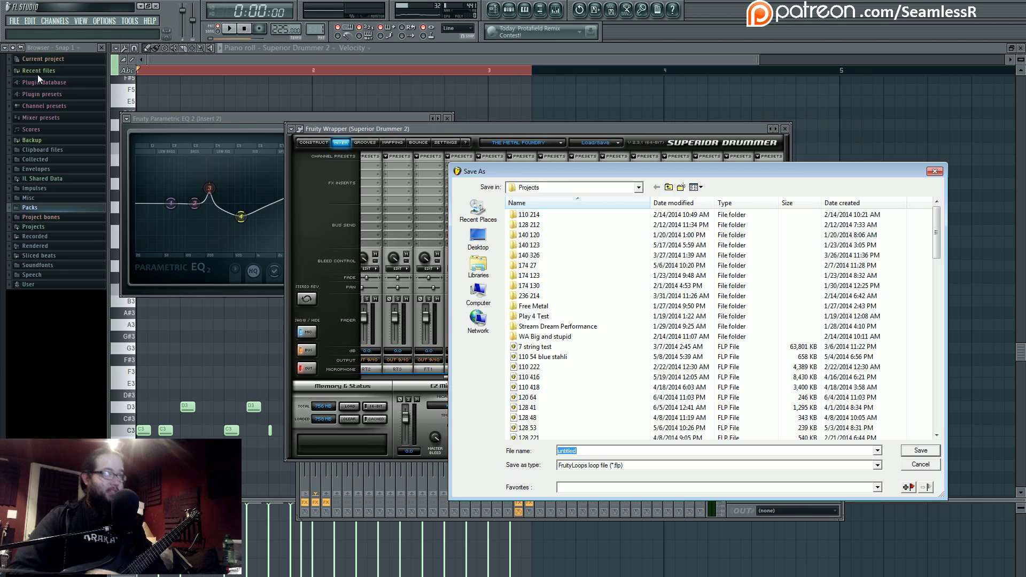
text(225)
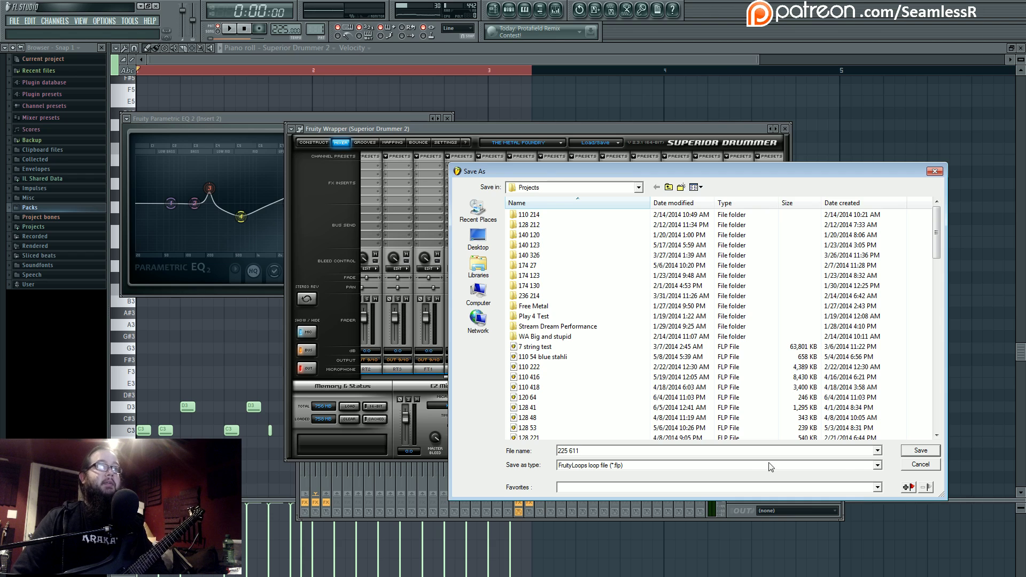
text( 611)
click(929, 453)
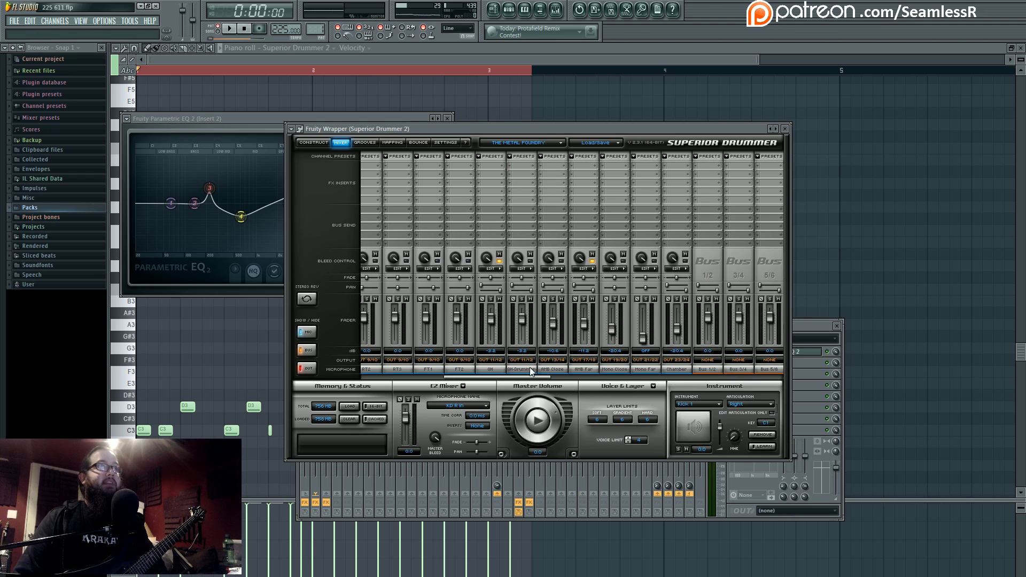
Enable bleed on Superior Drummer's SM-Drummer microphone channel and look through the individual bleed settings of the OH channel
click(524, 268)
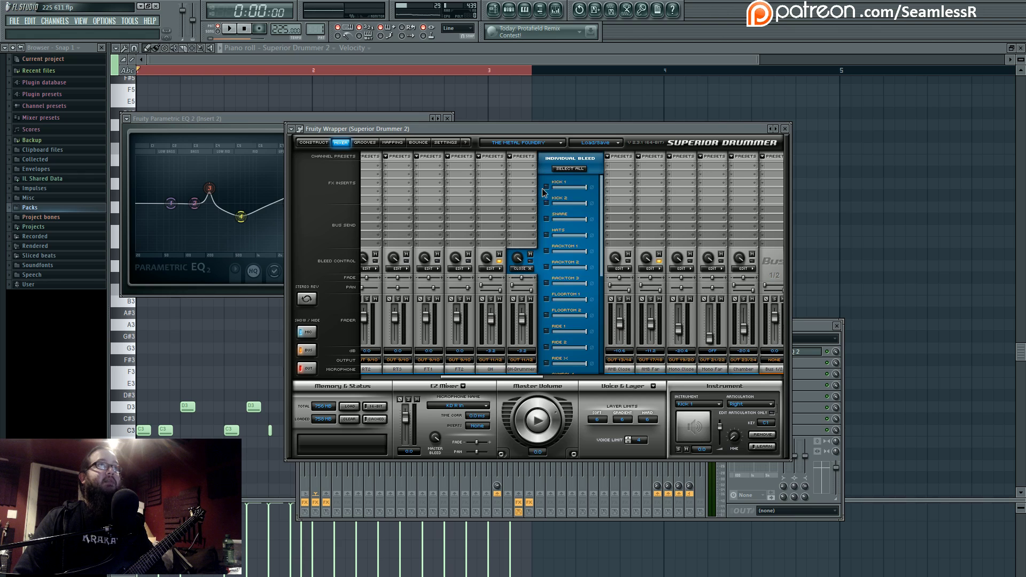
click(528, 271)
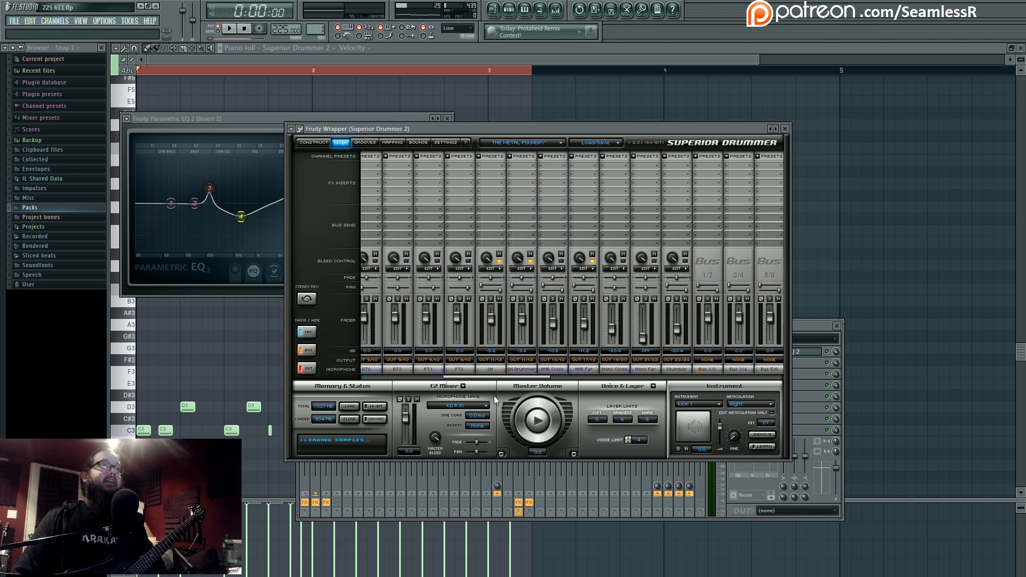
drag(505, 376, 496, 376)
click(520, 269)
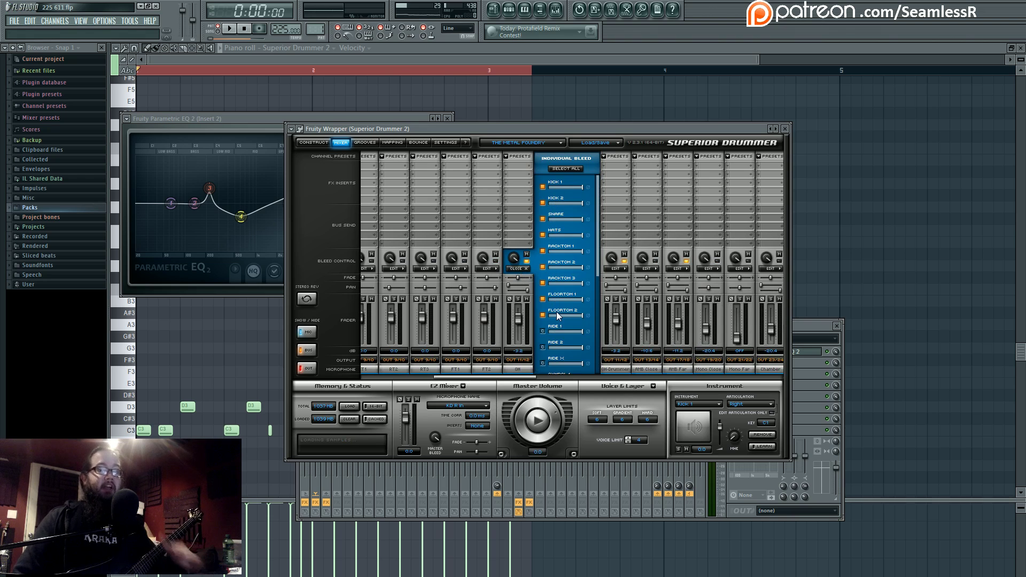
drag(596, 202, 596, 259)
scroll(552, 257, down, 2)
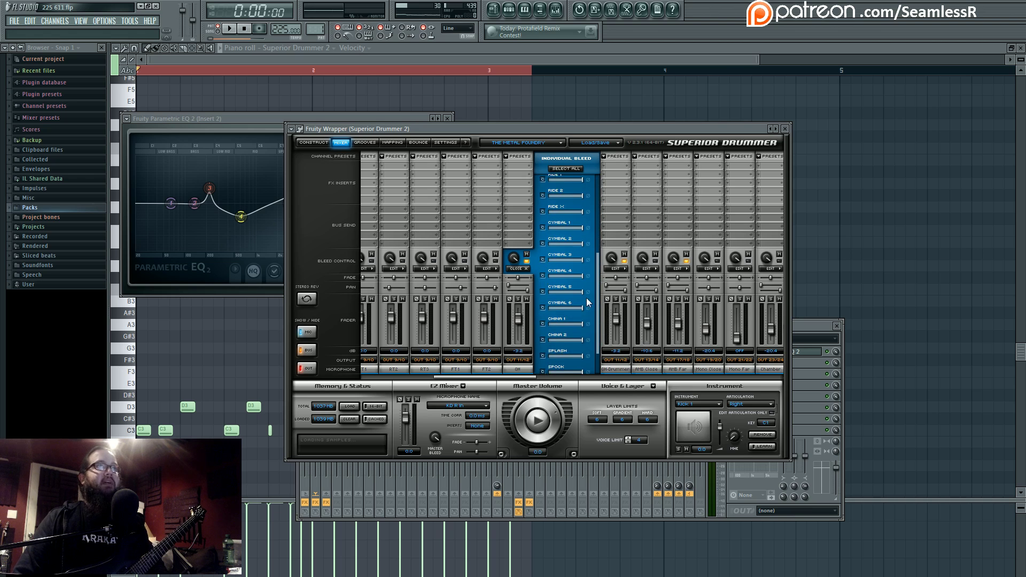
Examine the individual bleed lists of the overhead, FT2, Mono Close and first kick microphone channels in the Superior Drummer mixer
drag(599, 303, 602, 260)
click(518, 269)
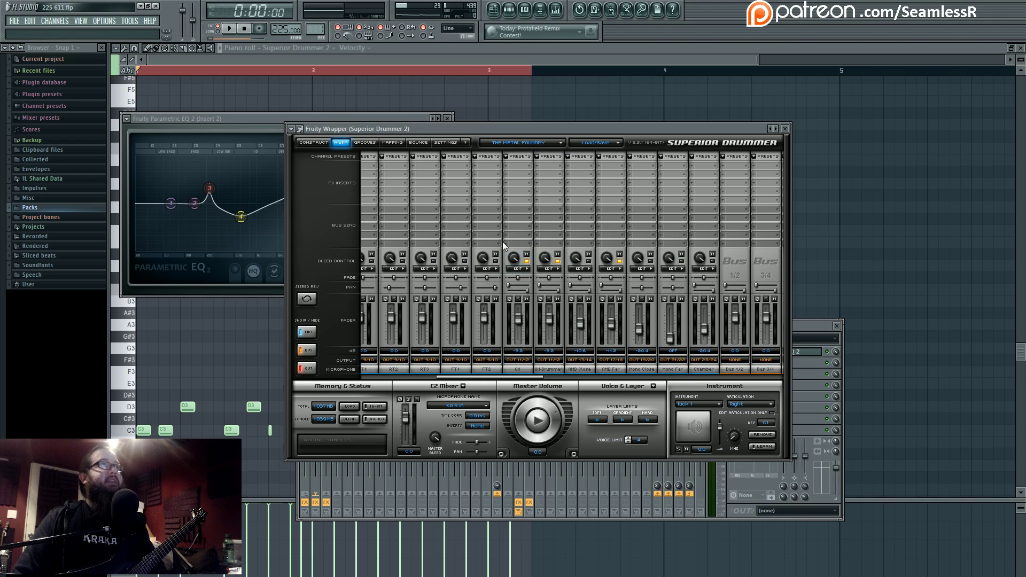
click(488, 268)
scroll(566, 238, down, 2)
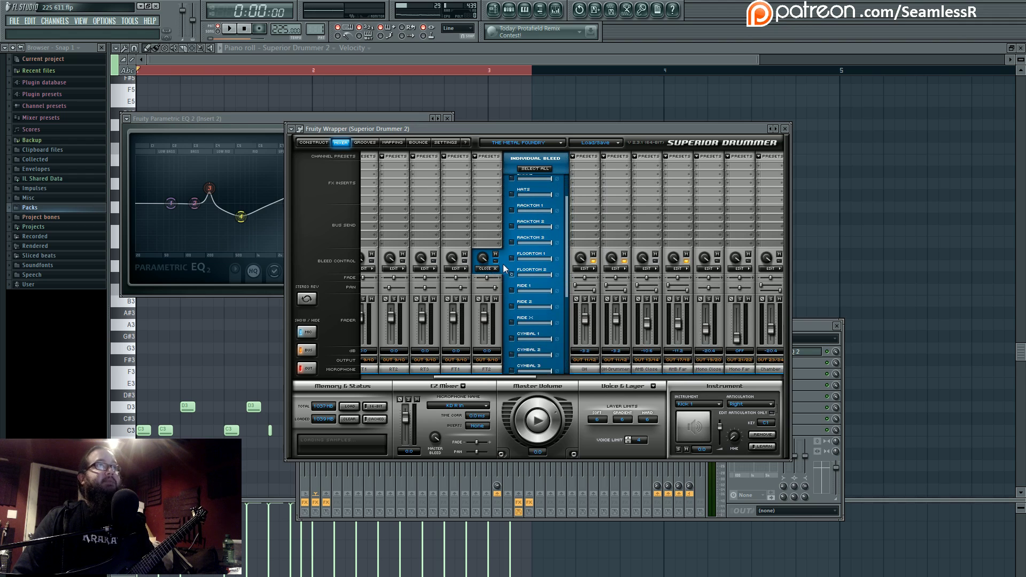
scroll(566, 273, down, 3)
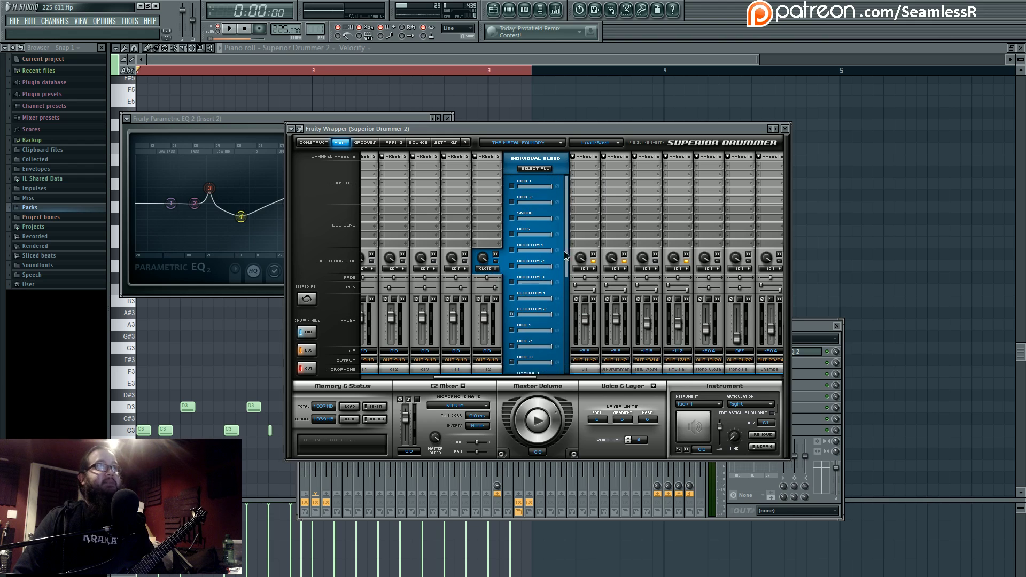
click(487, 268)
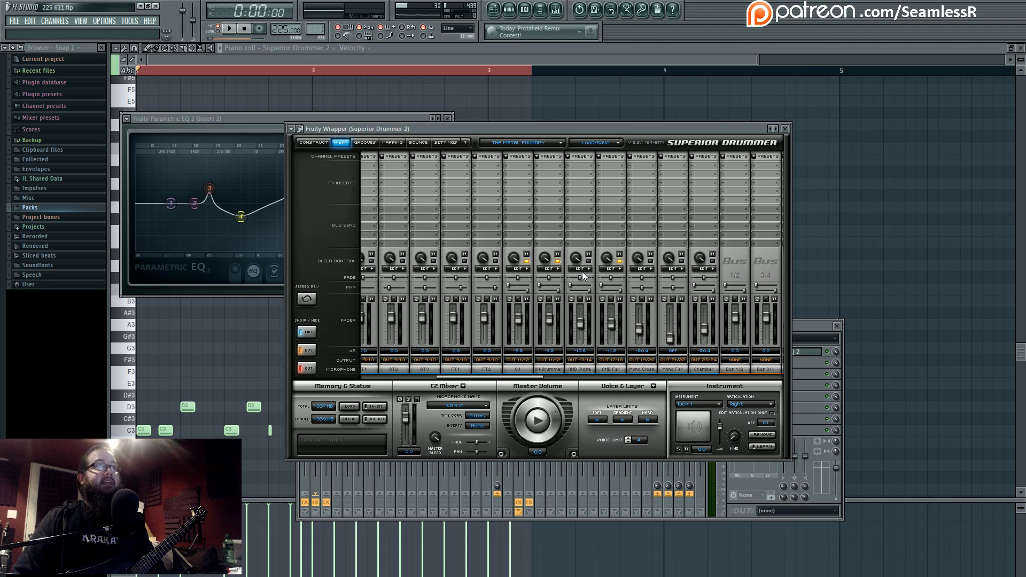
click(641, 269)
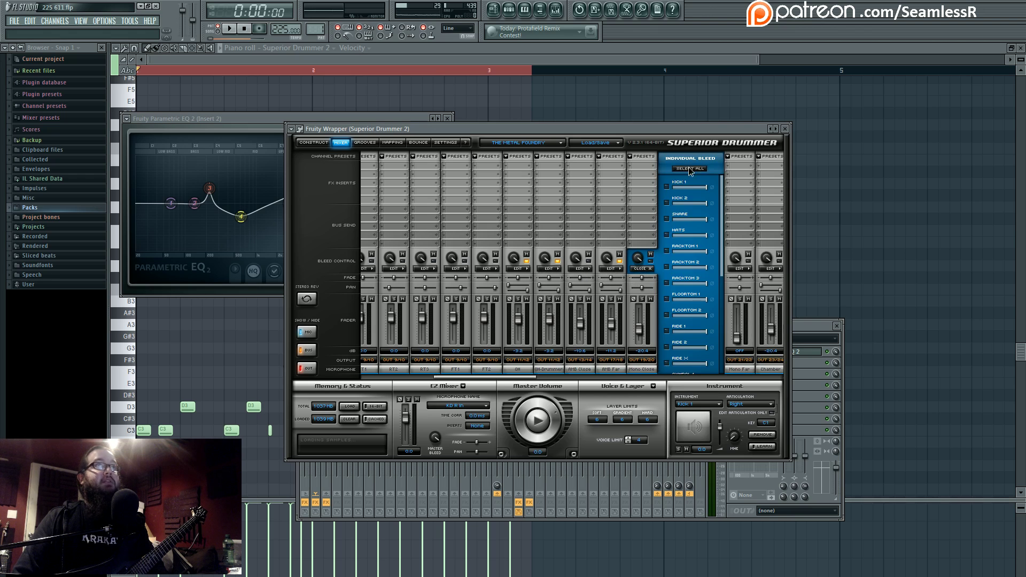
click(641, 269)
drag(495, 377, 350, 381)
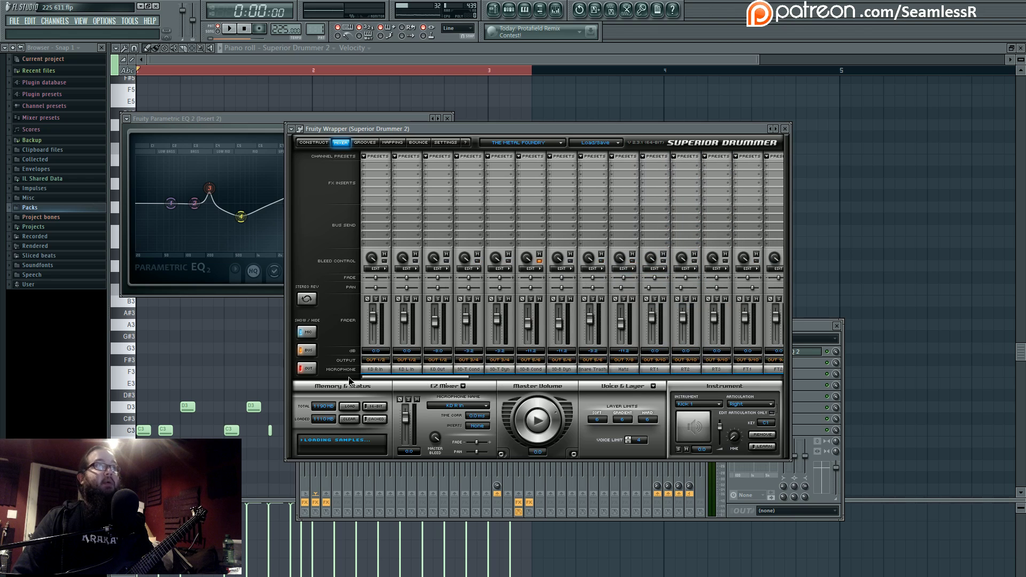
click(379, 269)
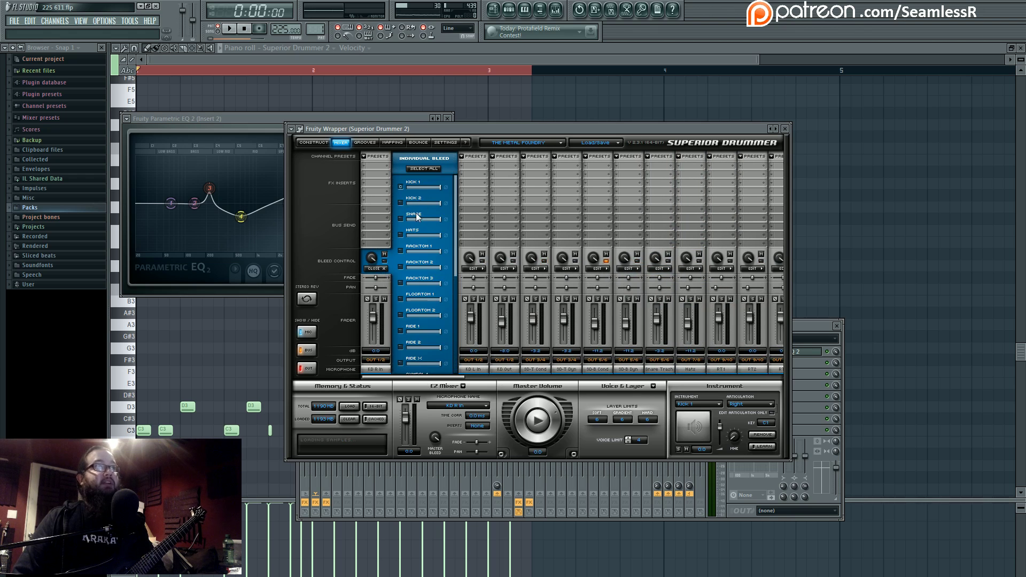
drag(457, 222, 459, 318)
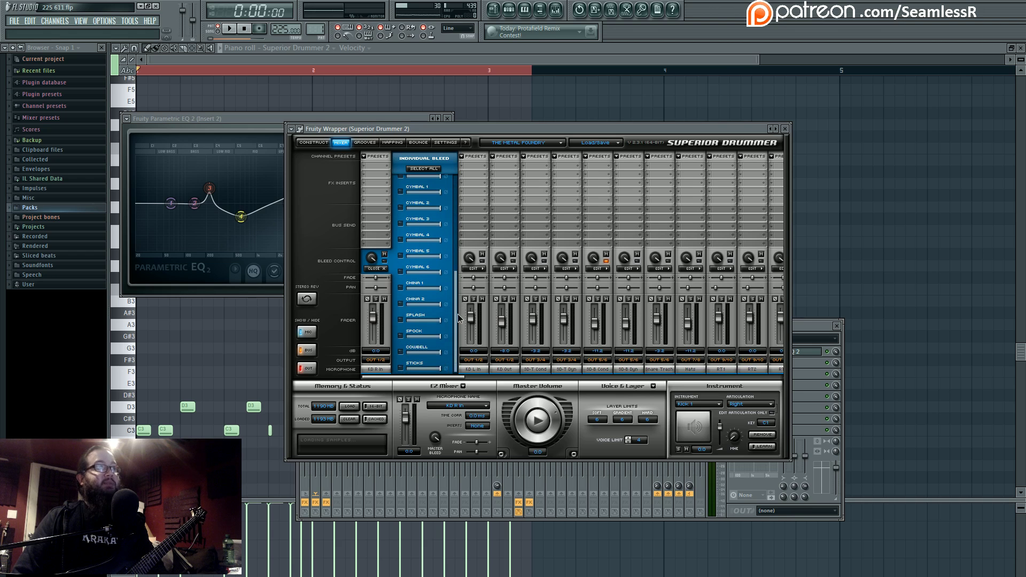
click(375, 270)
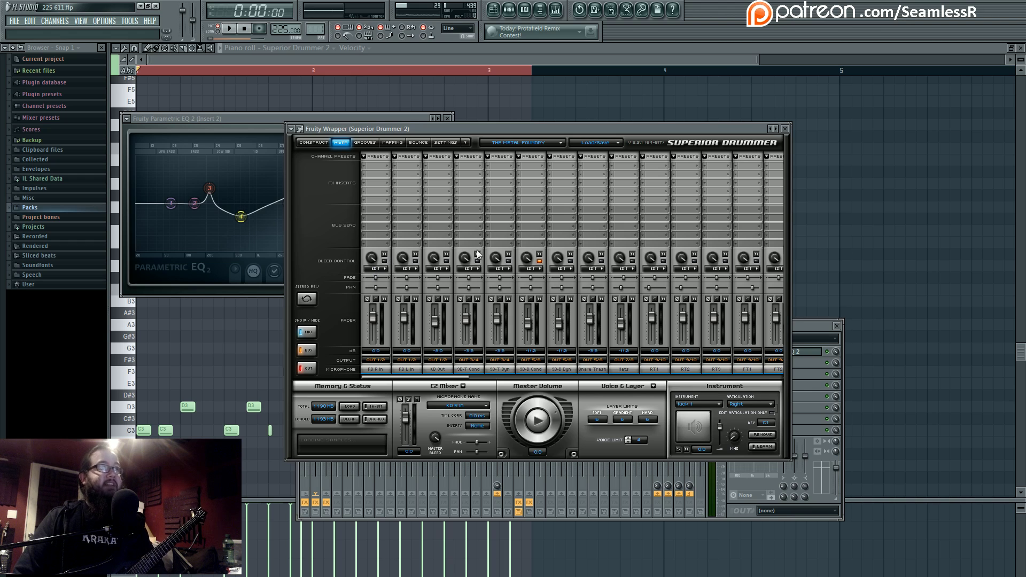
Switch Superior Drummer to the Construct view with the Drum Kit display and reposition its window
drag(465, 123, 492, 137)
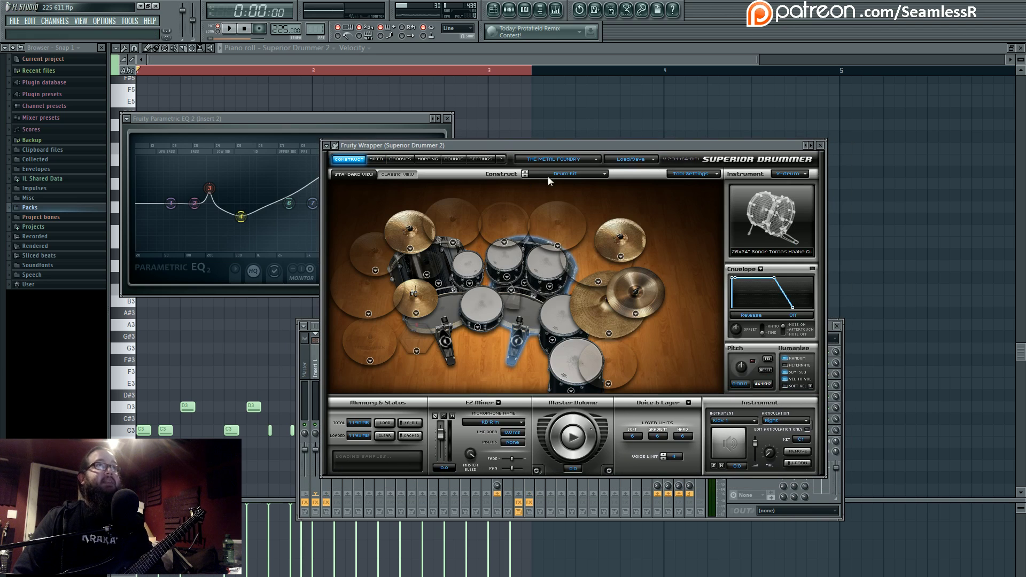
click(547, 177)
click(496, 247)
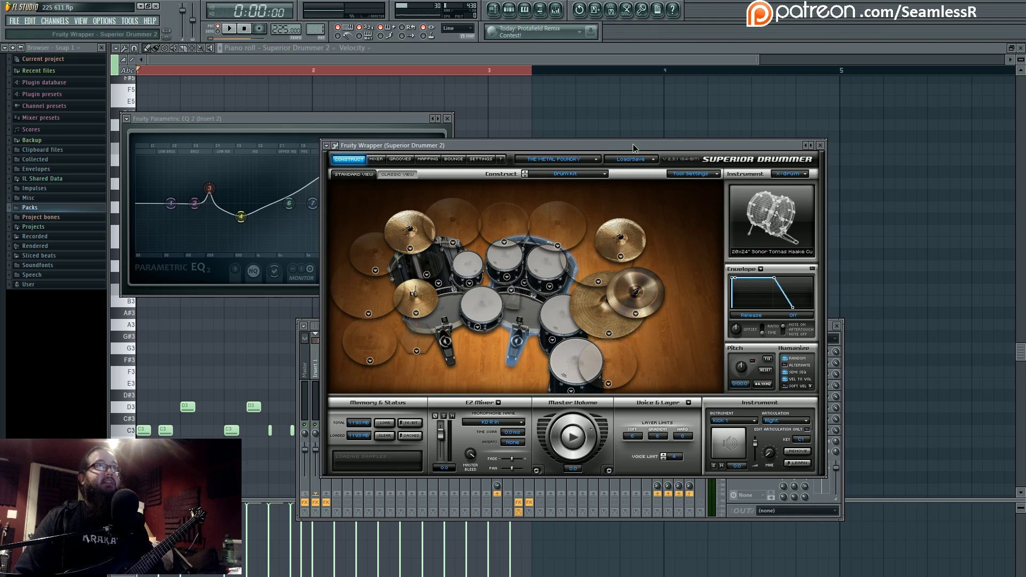
drag(633, 143, 632, 143)
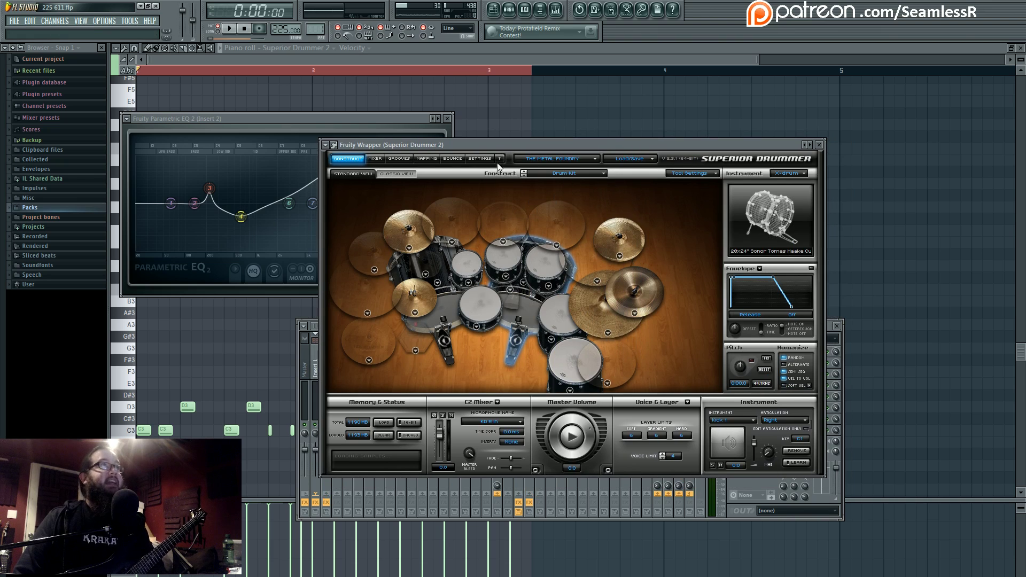
Play the drum pattern and adjust the volume faders of Insert 9 and Insert 10 in the mixer
key(space)
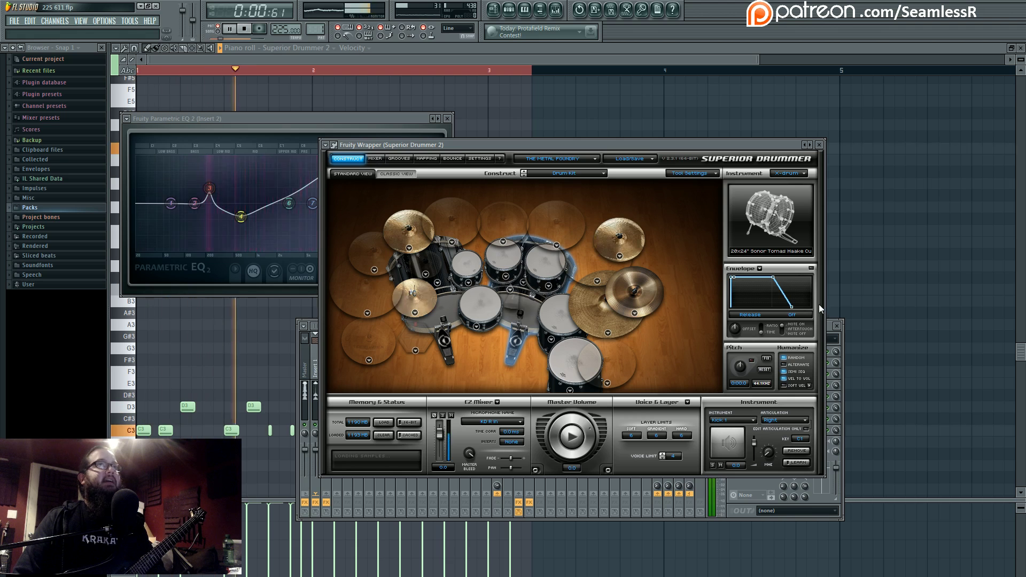
key(F9)
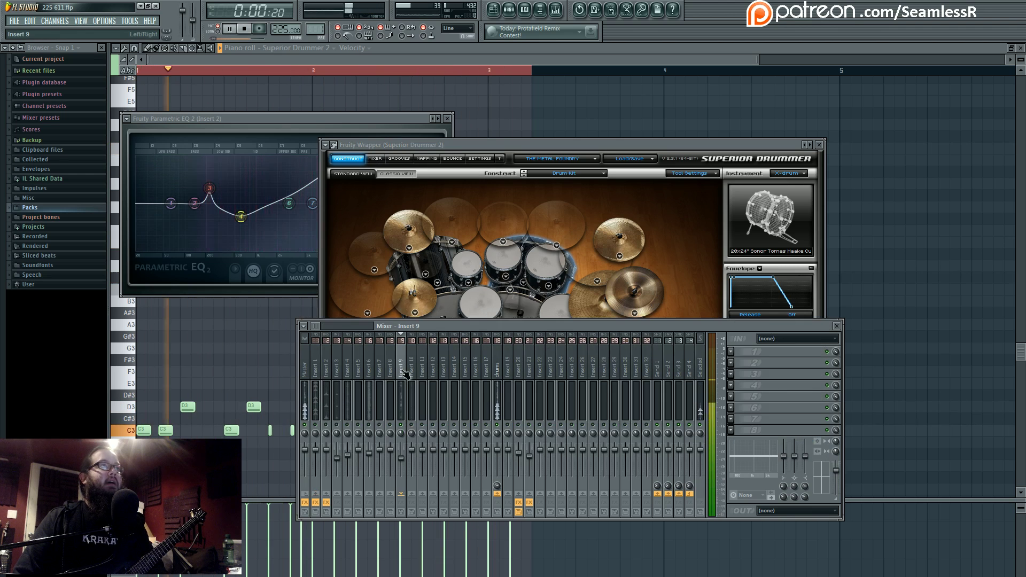
drag(402, 458, 404, 454)
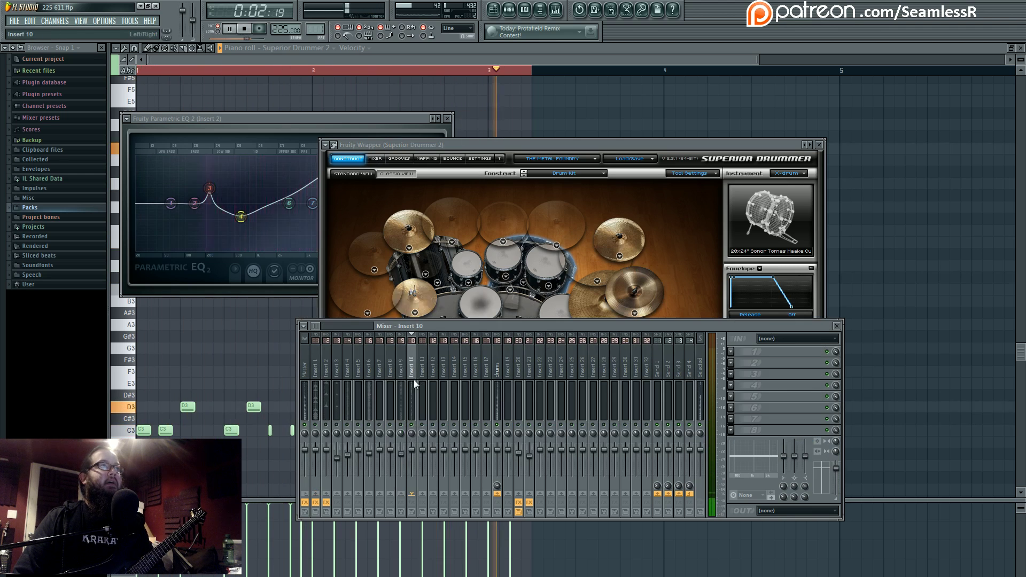
click(414, 448)
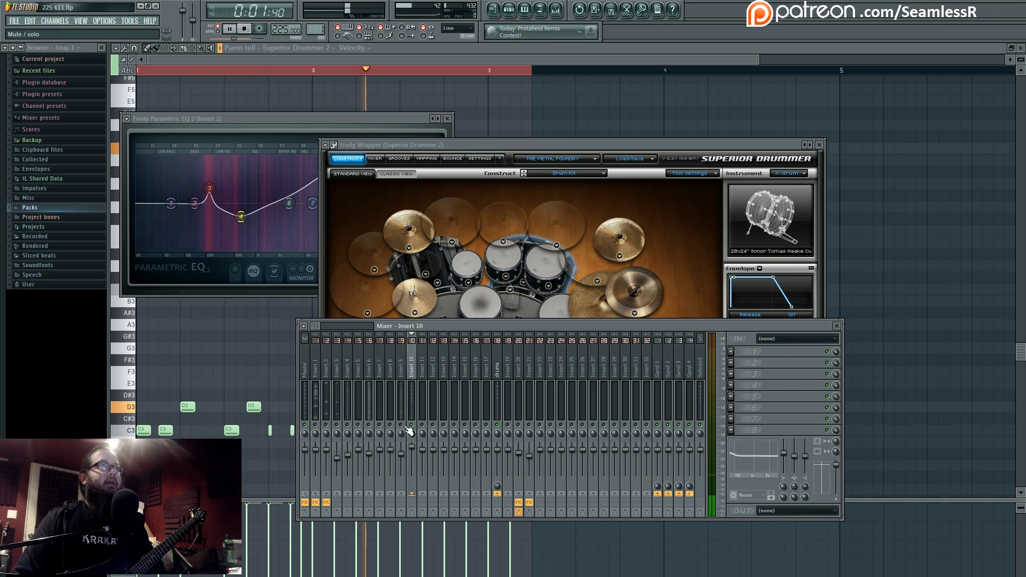
Load Maximus in the first effect slot of the drums track with the Default preset and reposition its window
click(498, 377)
click(730, 351)
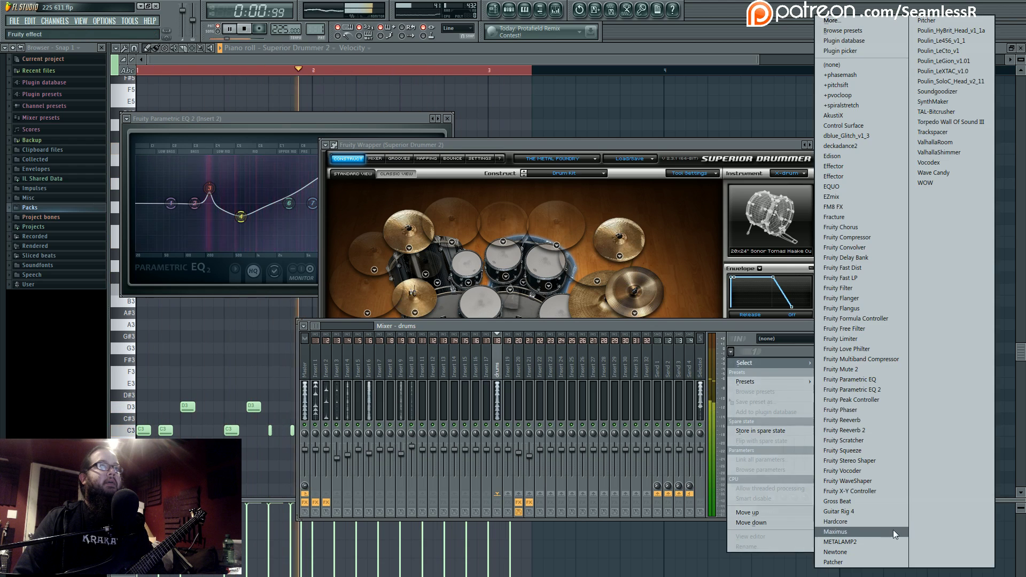
click(893, 530)
click(435, 118)
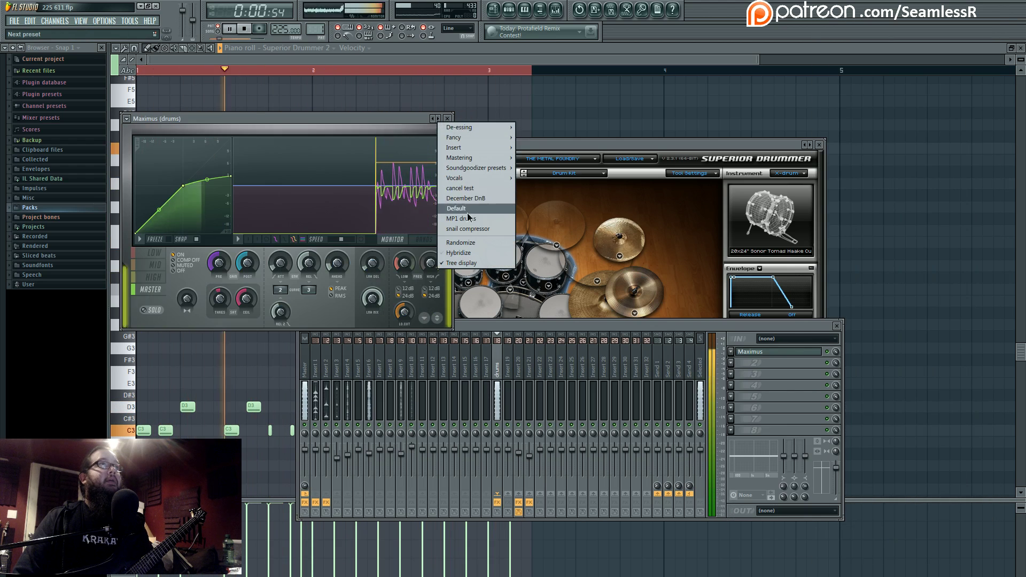
click(470, 195)
drag(157, 119, 249, 175)
Adjust the low band's crossover frequency in Maximus, using the band view of the monitor as a guide
click(248, 315)
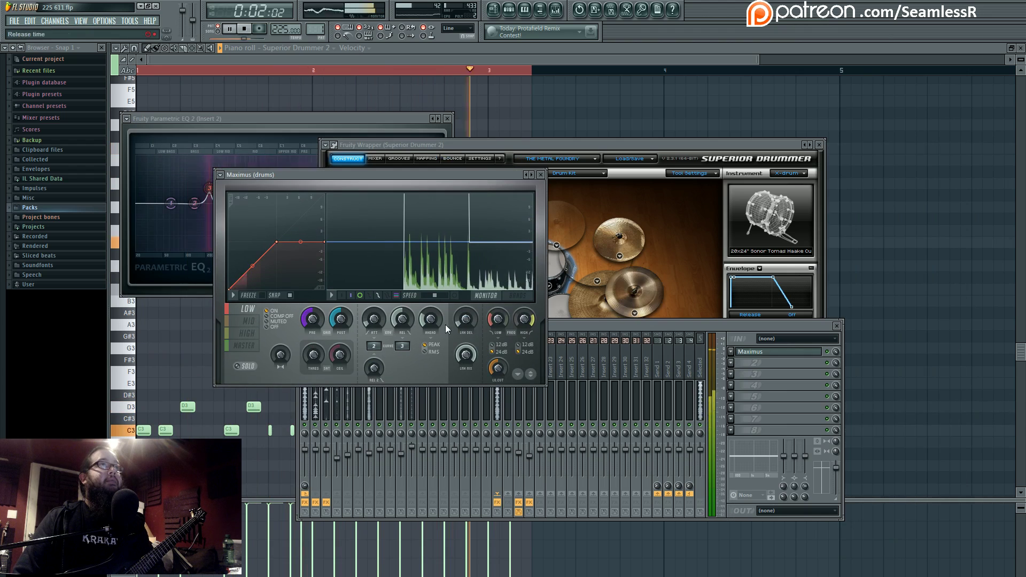
click(481, 296)
drag(494, 318, 497, 324)
click(486, 296)
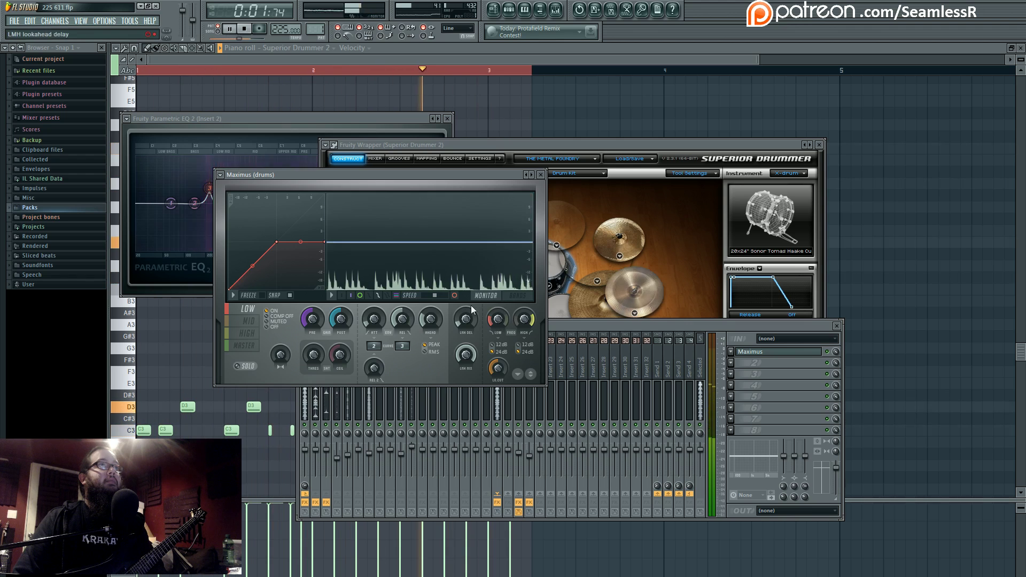
Shift the knee points of the low, mid and high band compression curves to lower input thresholds at 0 dB output
drag(276, 243, 251, 243)
click(249, 321)
click(247, 333)
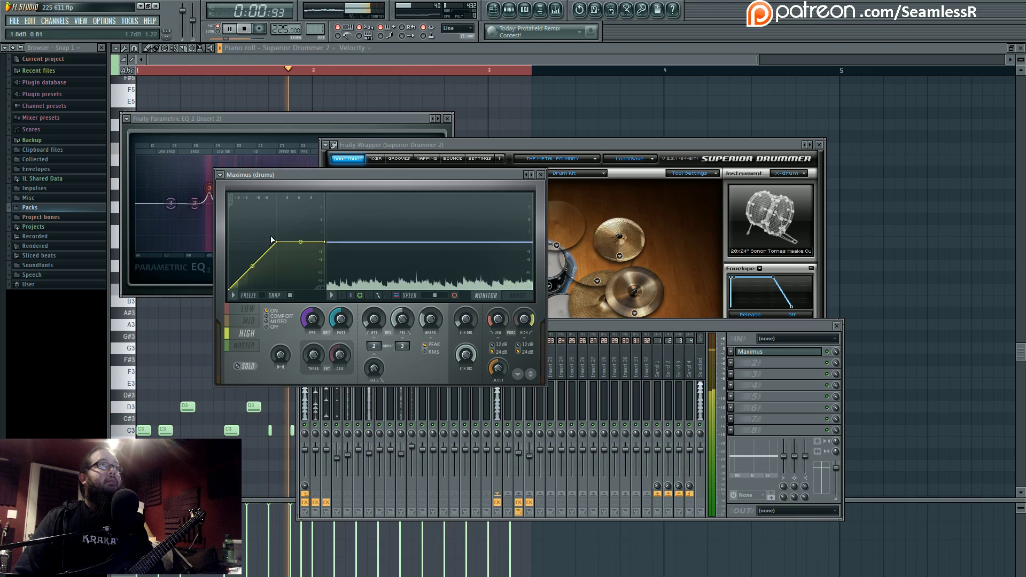
click(247, 309)
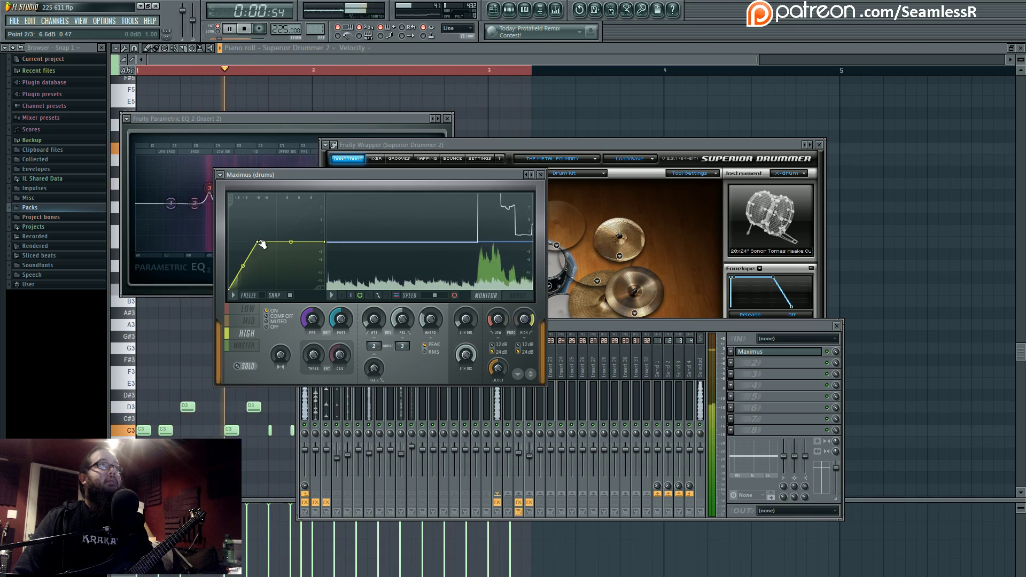
click(248, 321)
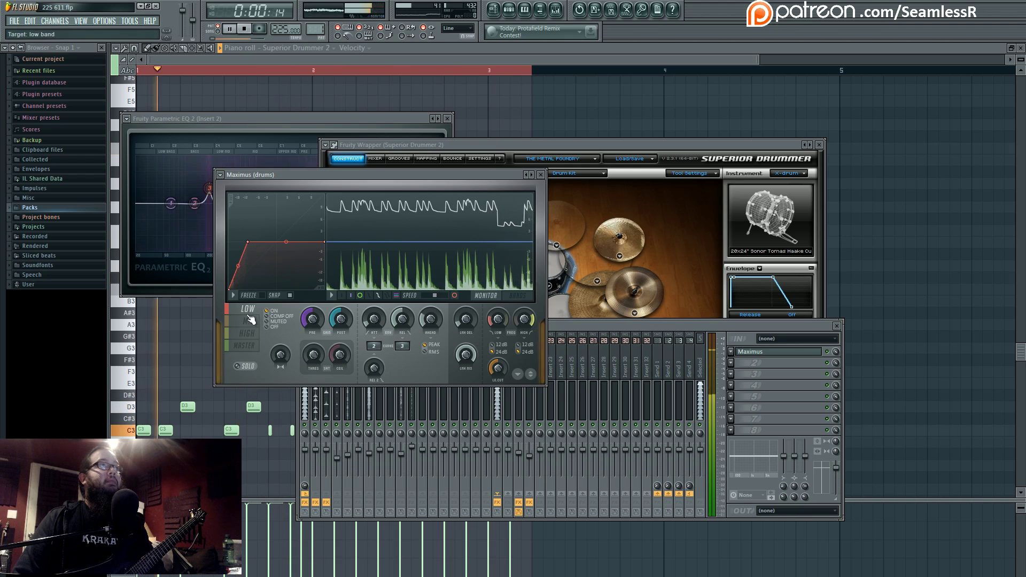
mouse_move(252, 243)
mouse_down()
mouse_move(264, 245)
mouse_move(252, 243)
mouse_up()
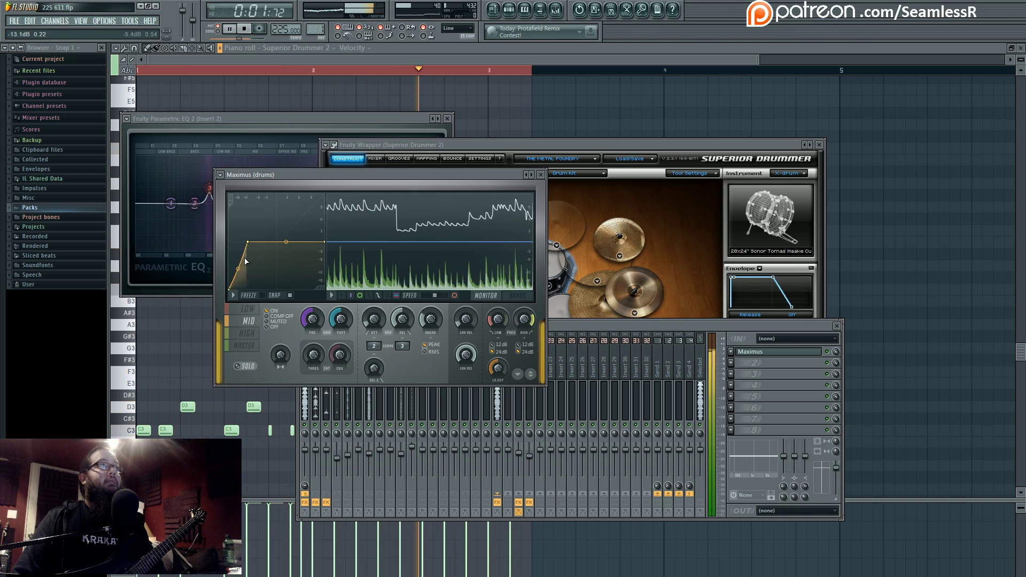
Refine the low and mid band curve tension and set the mid band's release time to about 183 ms
click(247, 302)
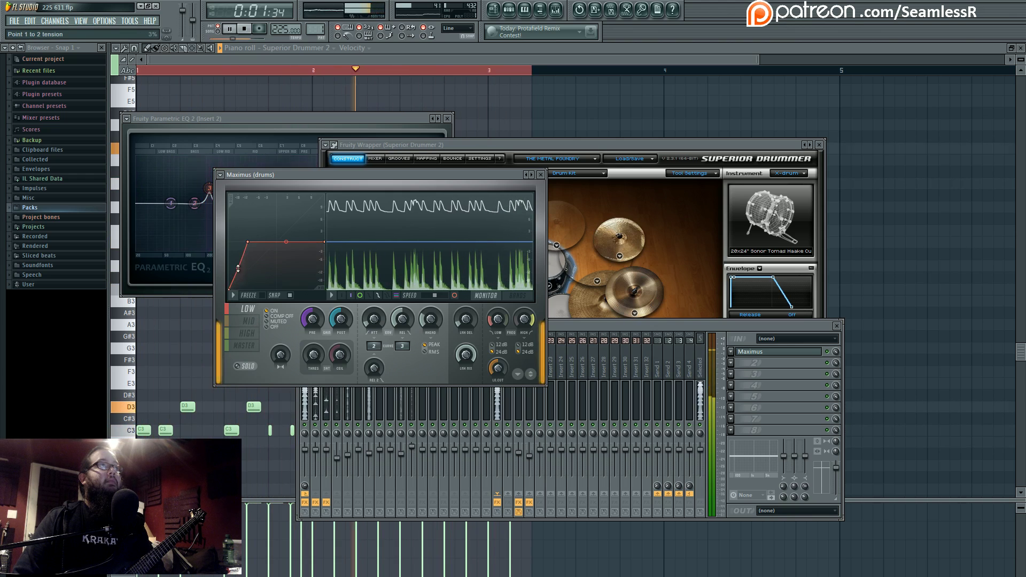
click(248, 321)
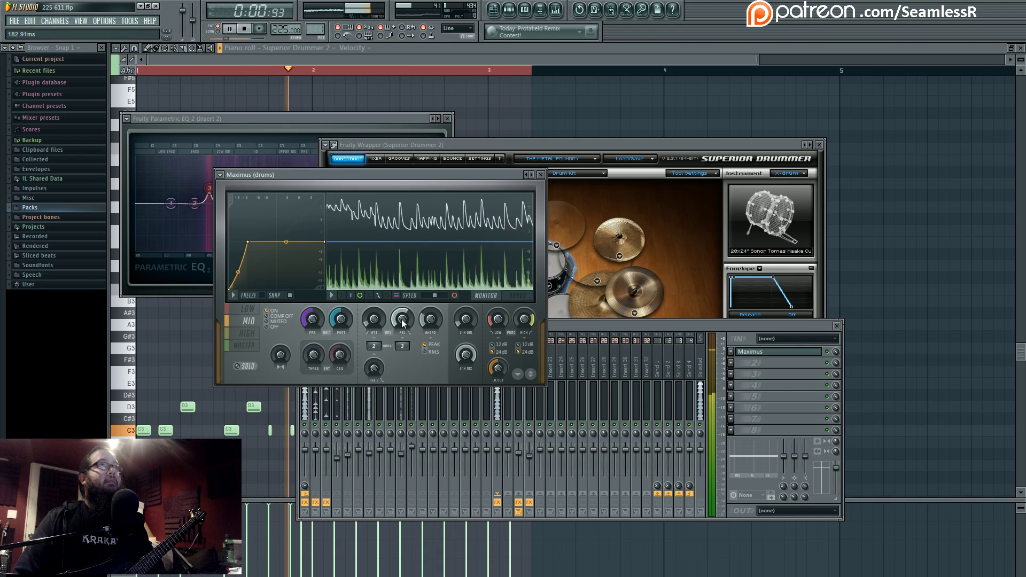
drag(409, 320, 402, 319)
click(247, 309)
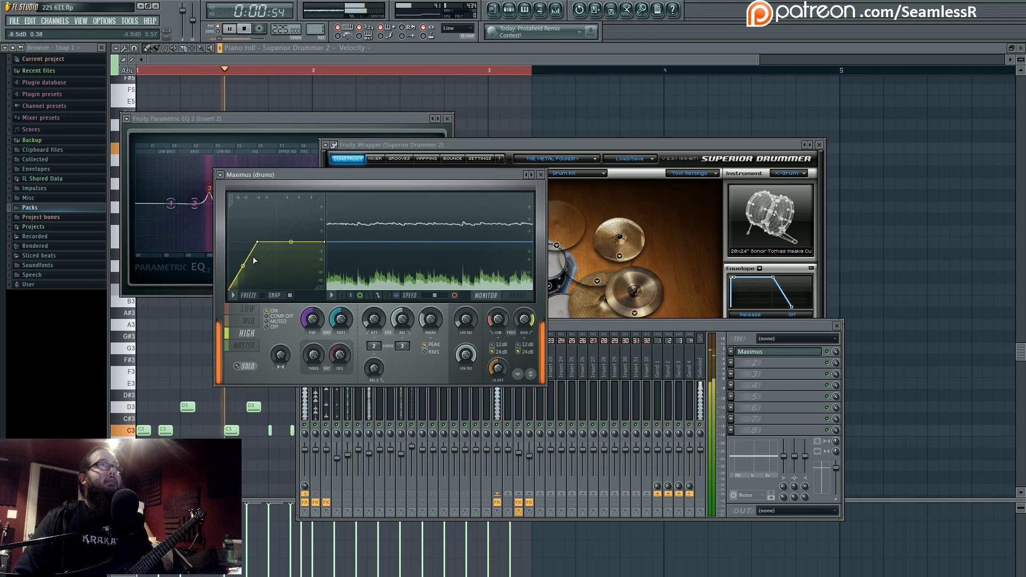
click(247, 333)
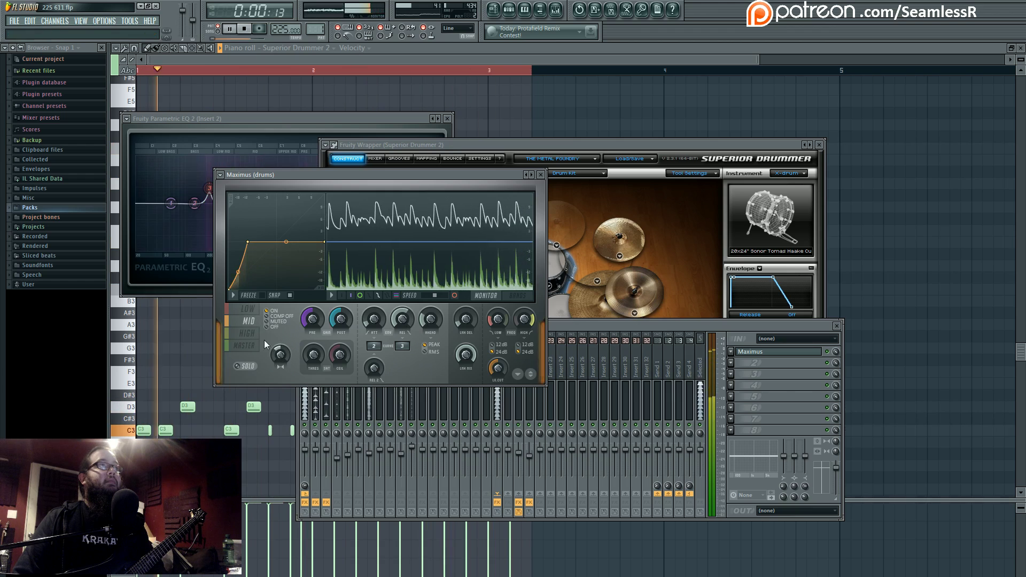
Raise the end point of the master compression curve above 0 dB and return to the high band
click(243, 345)
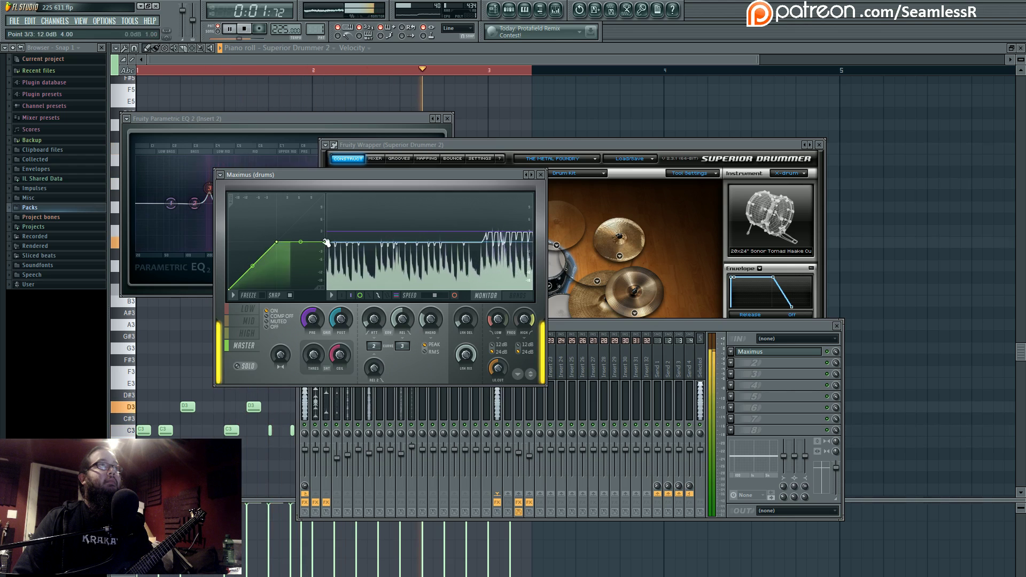
drag(313, 358, 313, 359)
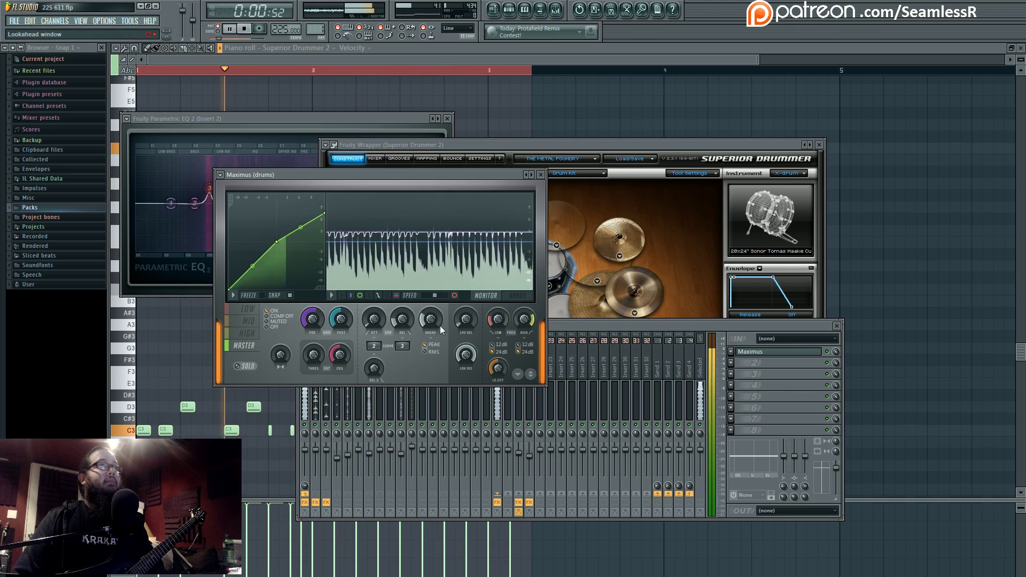
click(250, 334)
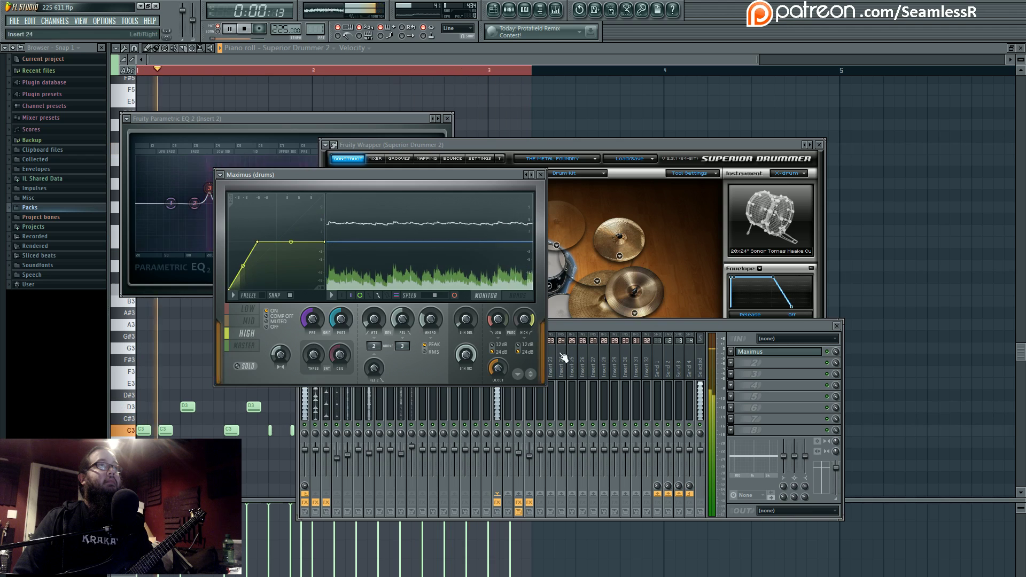
Lower the volume faders of Insert 9, Insert 6 and Insert 4, and set Insert 10 to about -2.9 dB
click(400, 466)
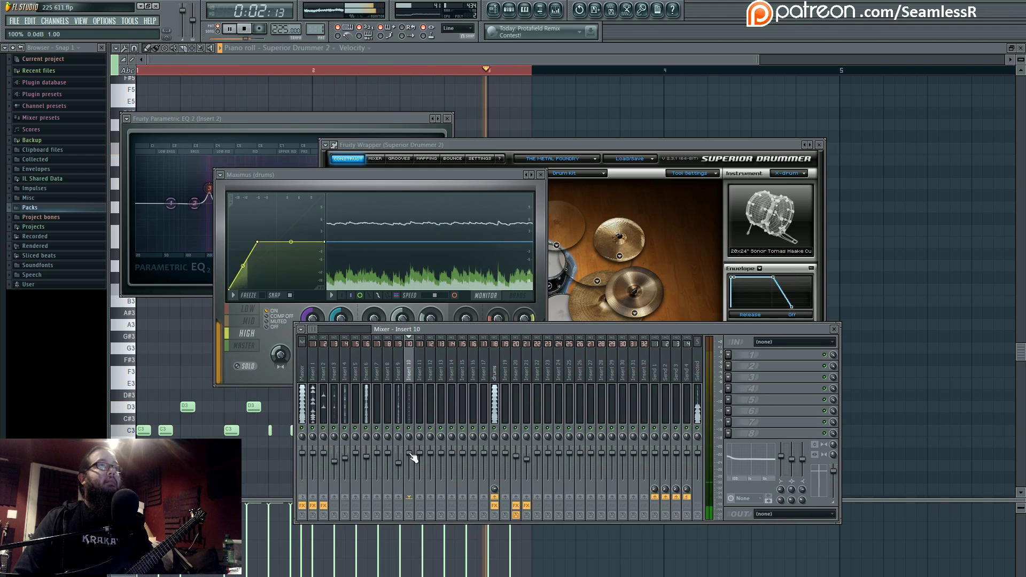
click(367, 459)
click(346, 460)
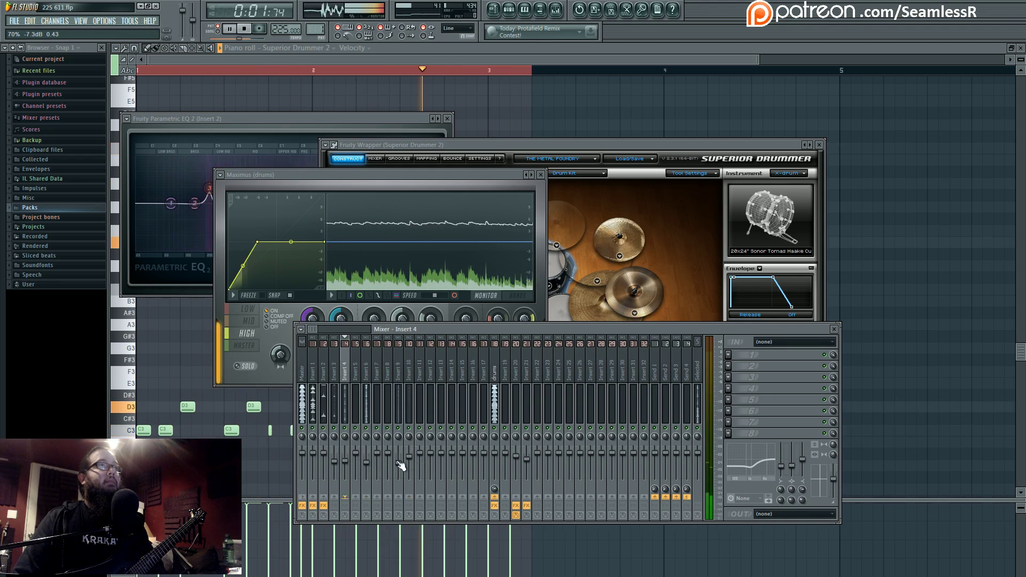
click(408, 469)
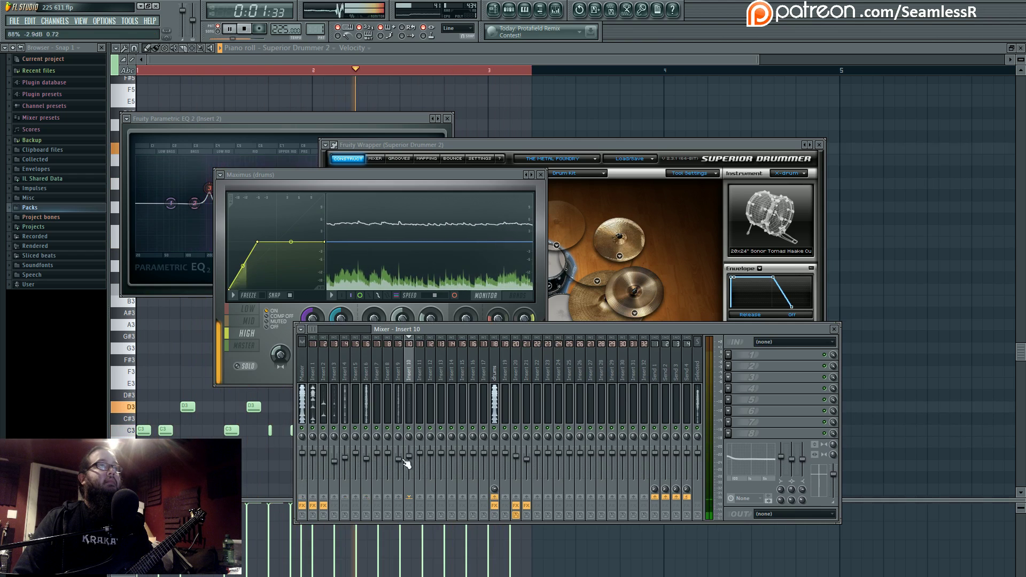
click(324, 368)
key(space)
click(728, 355)
mouse_move(764, 378)
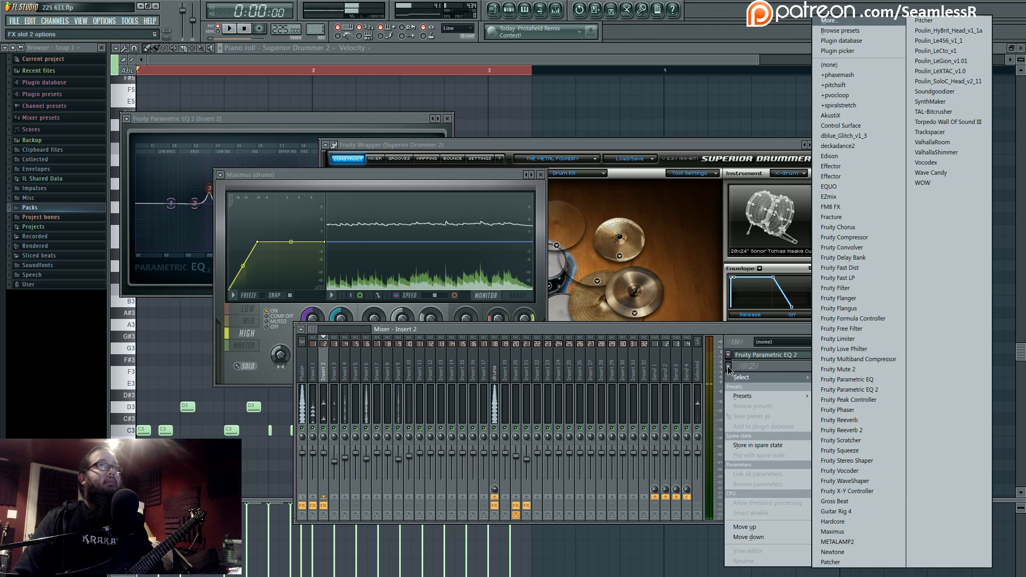
click(567, 145)
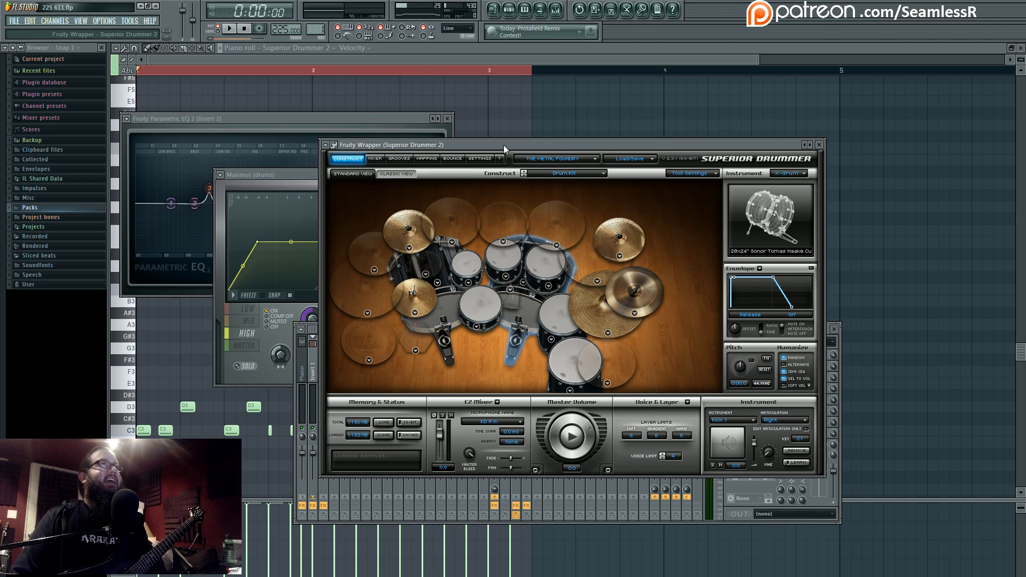
Display the playlist with the mixer open and play the full arrangement in song mode
drag(504, 145, 474, 140)
click(493, 10)
click(556, 10)
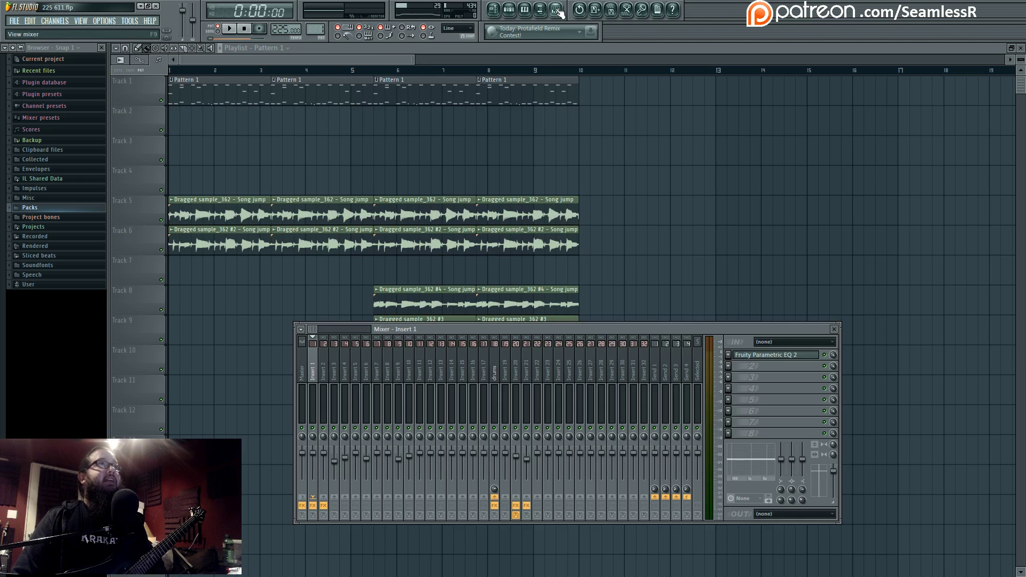
click(216, 31)
key(space)
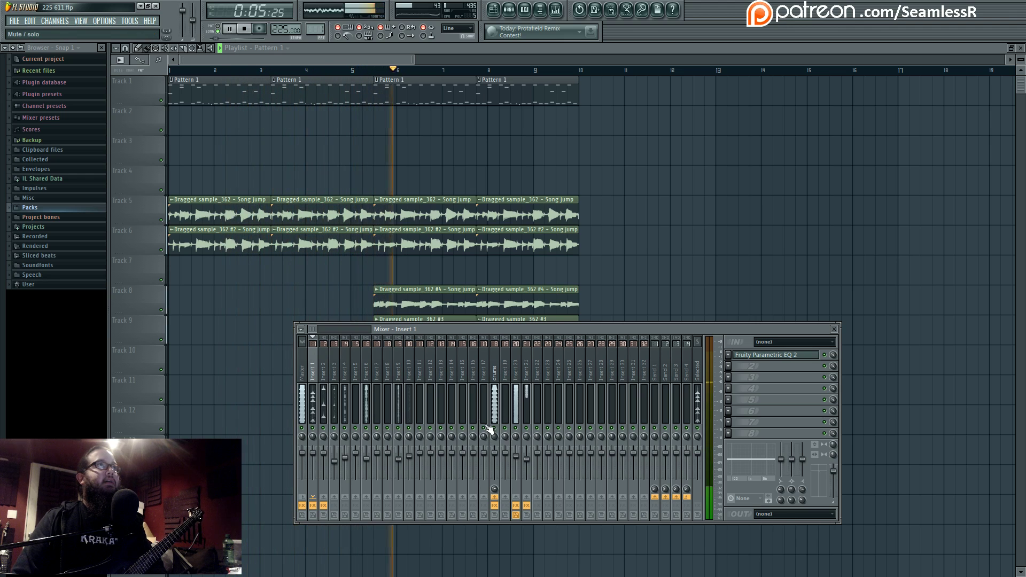
Raise the volume fader of Insert 21 slightly and replay the song from the start to check the balance
click(529, 459)
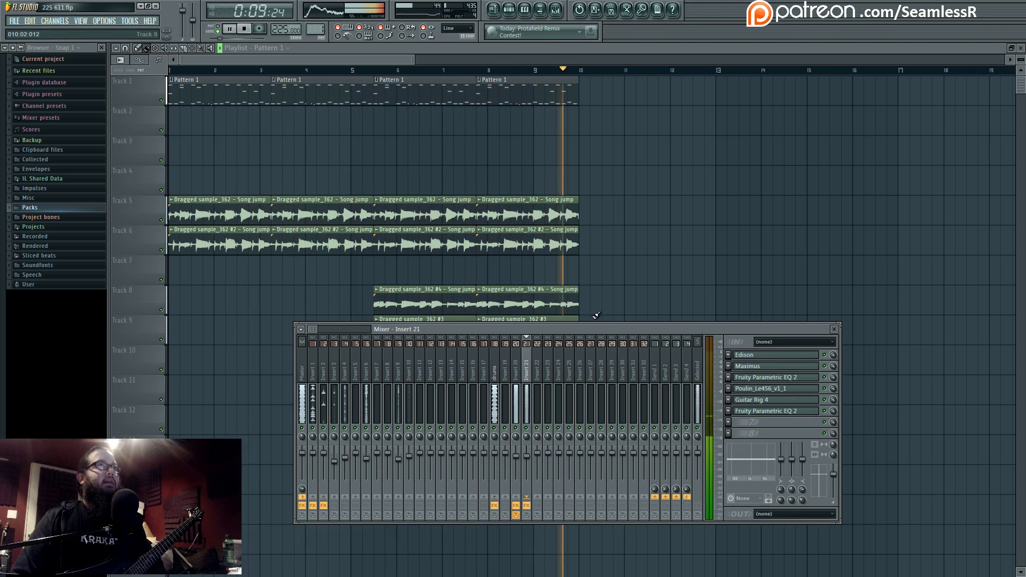
key(space)
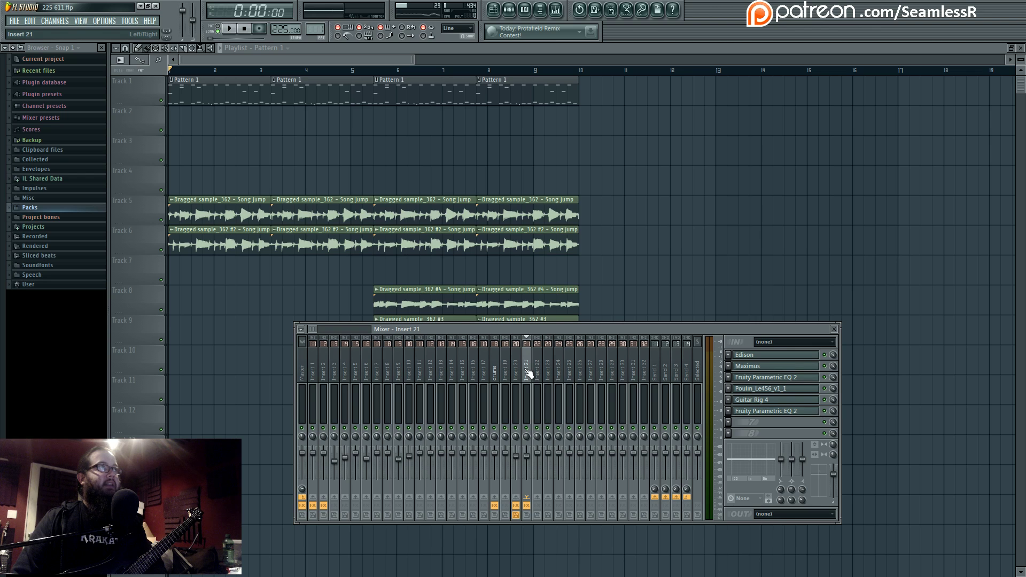
key(space)
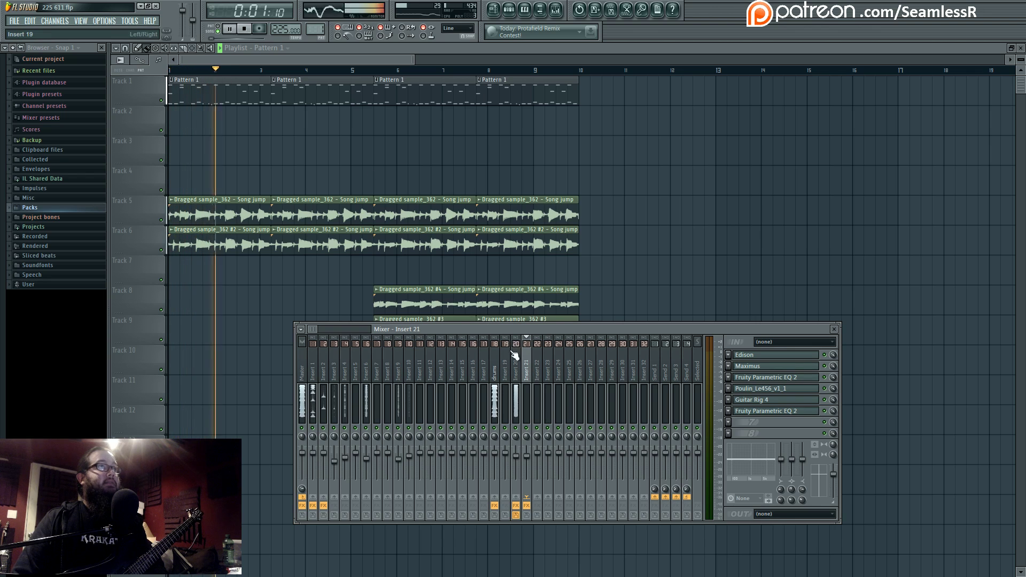
key(space)
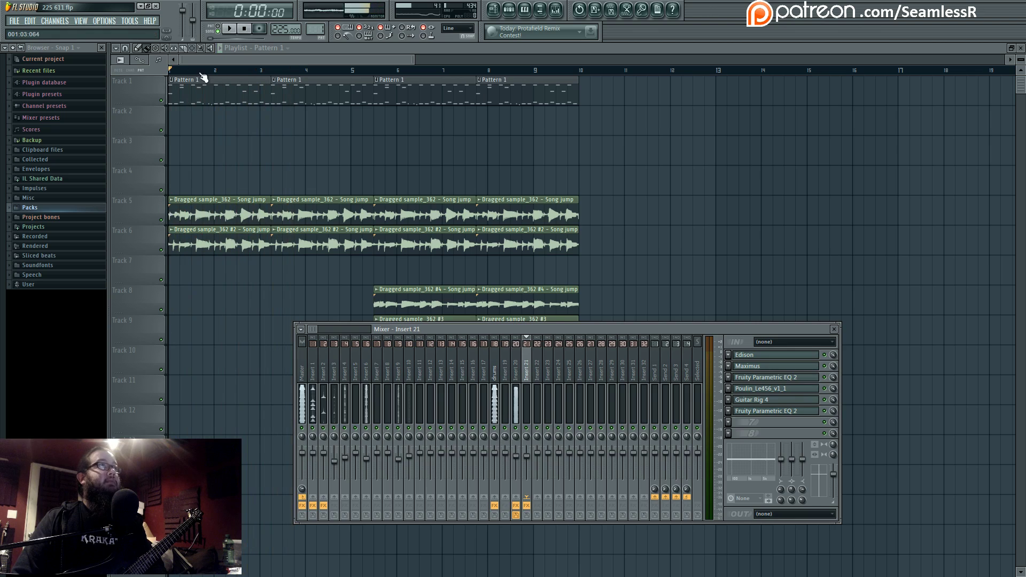
Set a playback loop over the first Pattern 1 clip, open its drum notes in the piano roll and play it
key(F9)
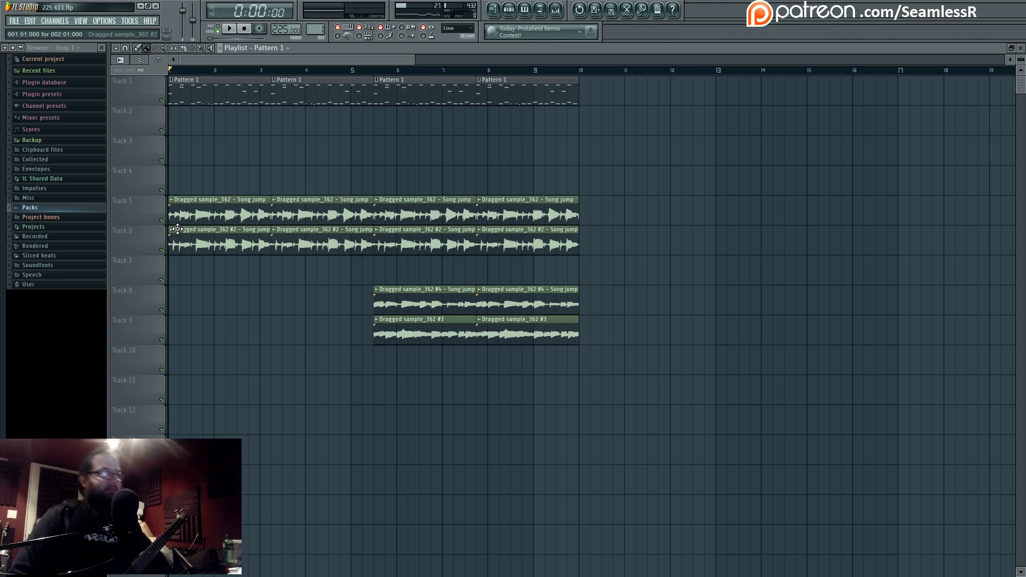
drag(271, 70, 55, 71)
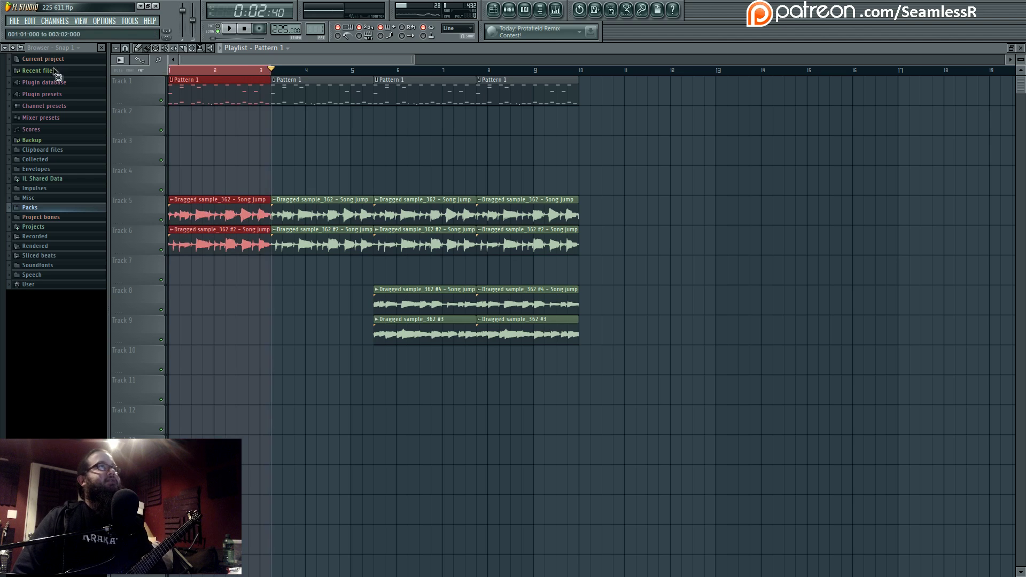
double_click(194, 84)
key(space)
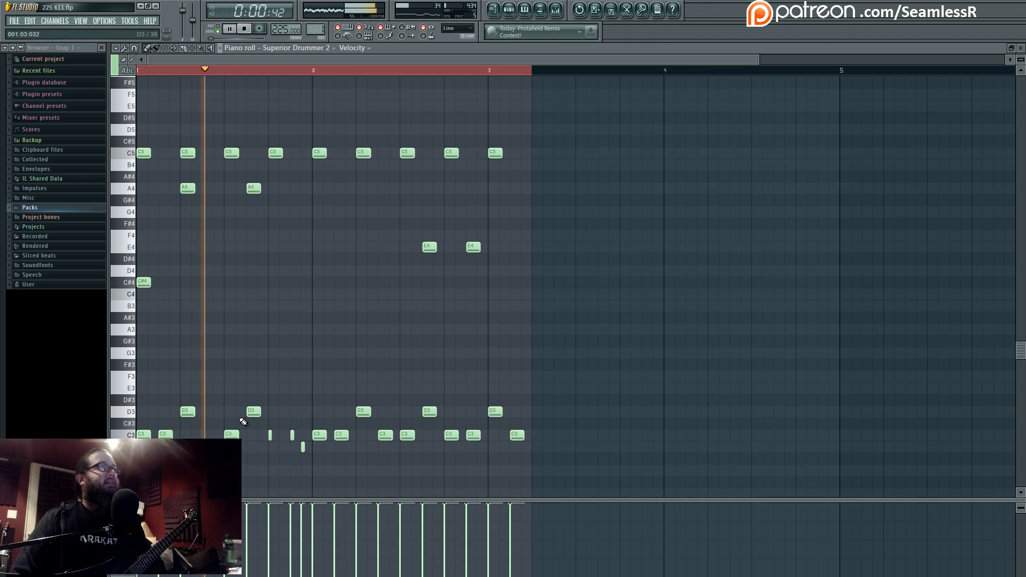
Add a C3 kick just before beat 3 of bar 1 and delete the surplus short C3 and B2 notes and two C3 kicks in bar 2
key(space)
key(space)
drag(232, 435, 210, 434)
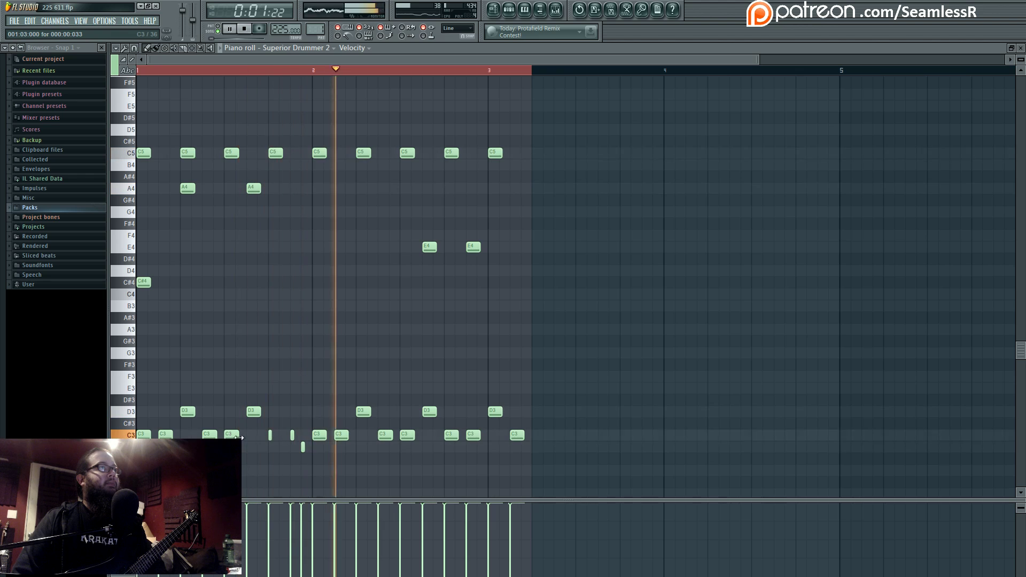
right_click(269, 435)
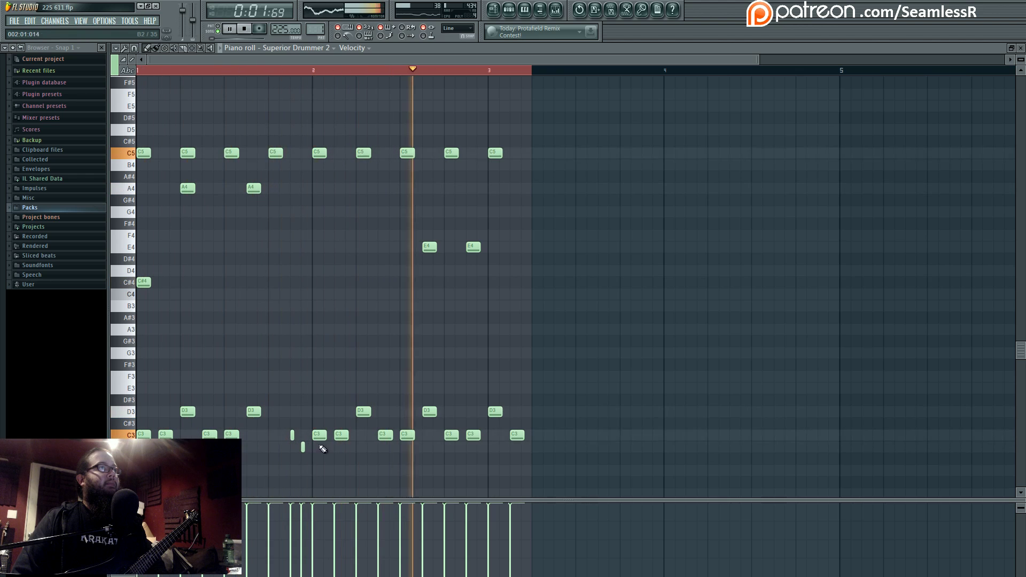
right_click(303, 446)
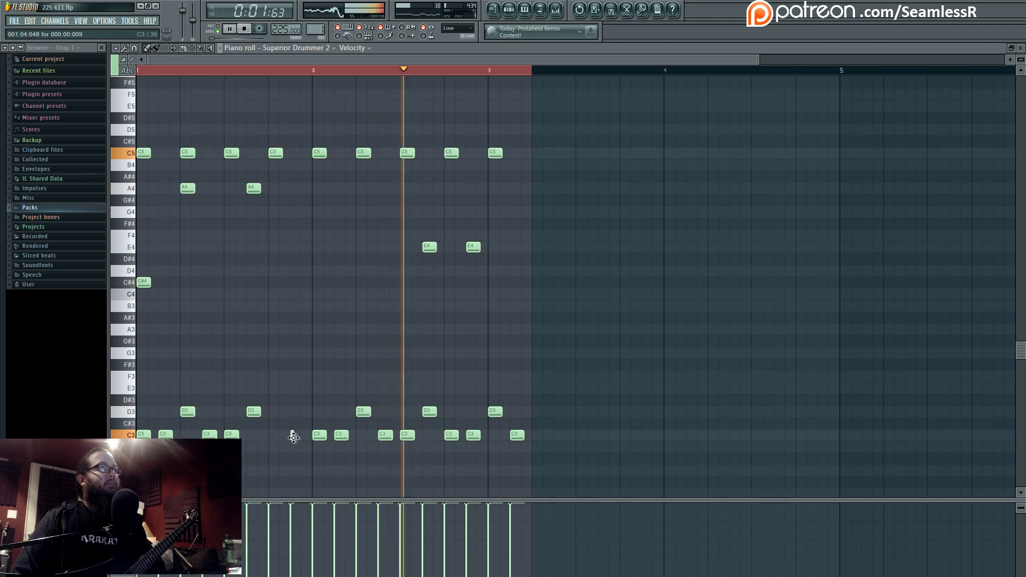
right_click(386, 435)
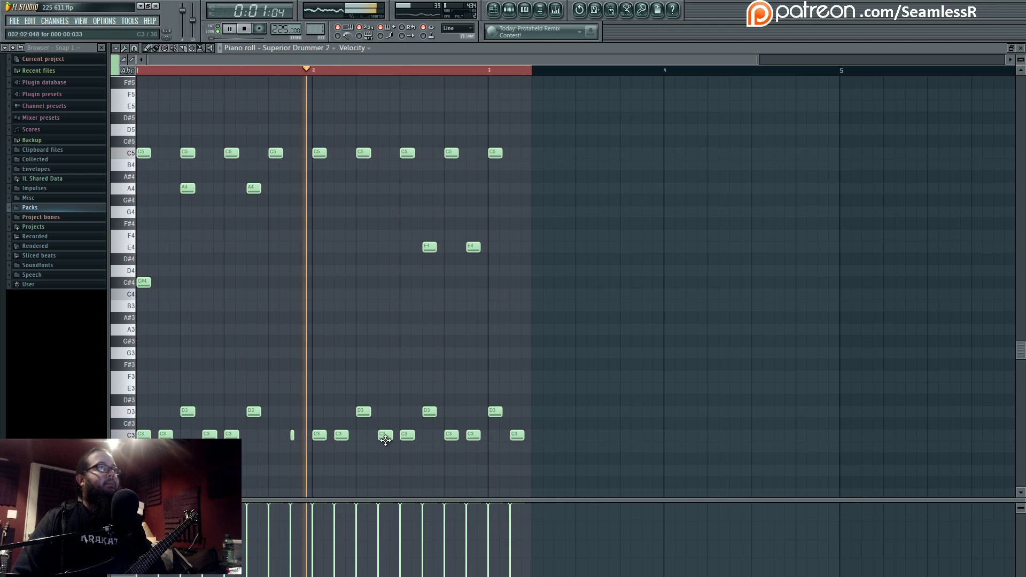
right_click(451, 436)
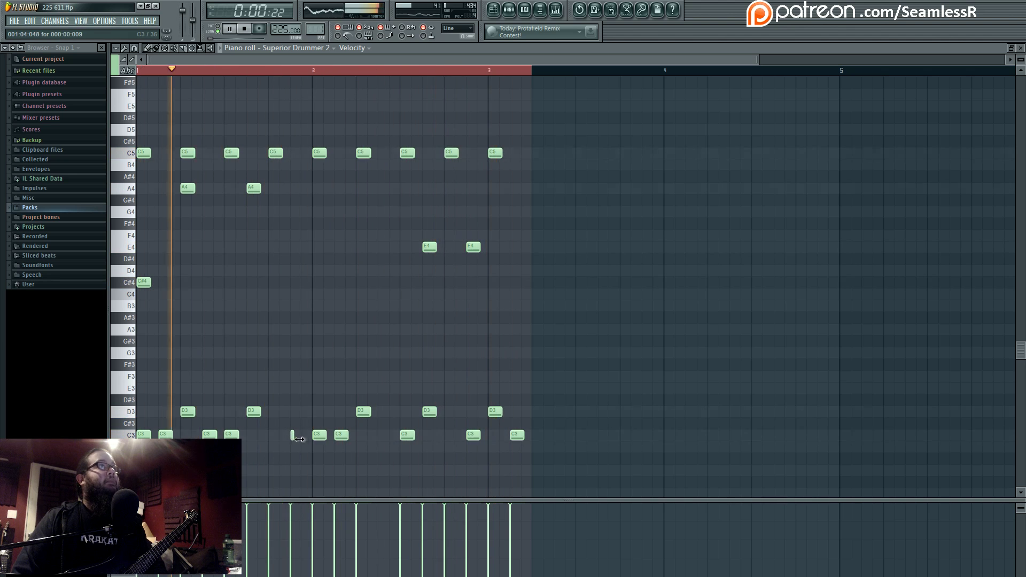
Try the fourth C5 note on F4, restore it on C5, and make the short C3 kick before bar 2 full length
drag(276, 153, 275, 240)
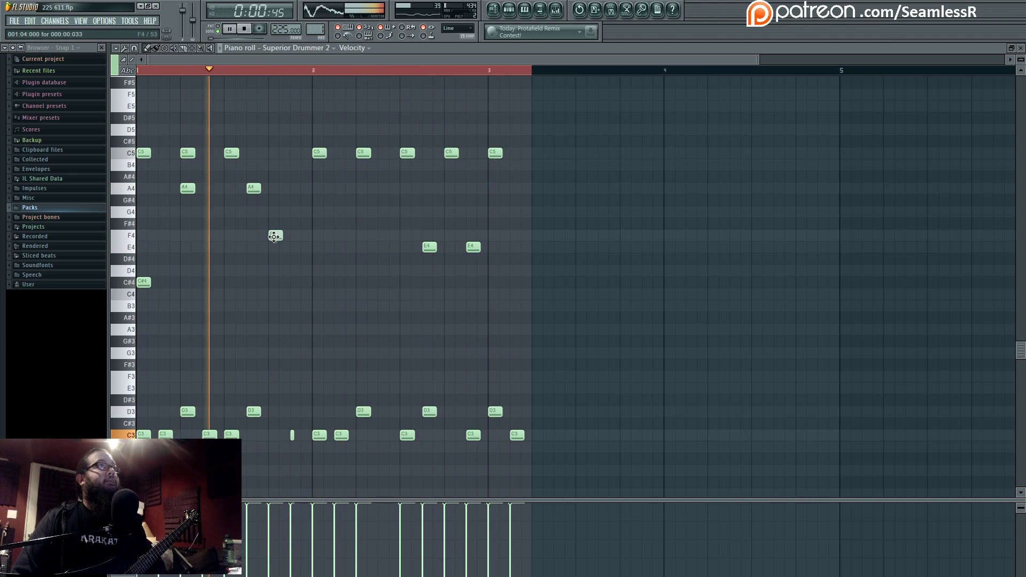
right_click(275, 237)
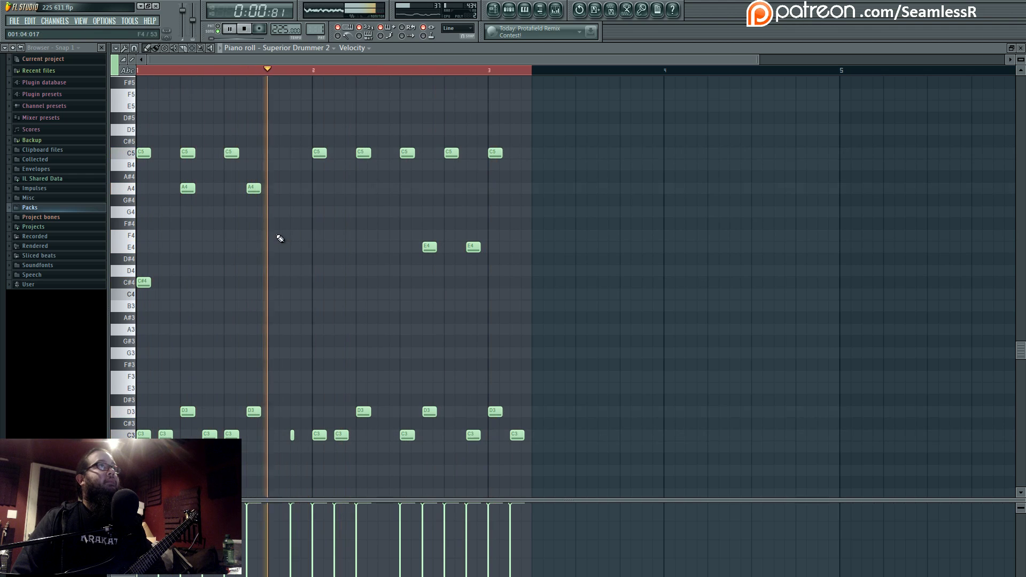
click(272, 153)
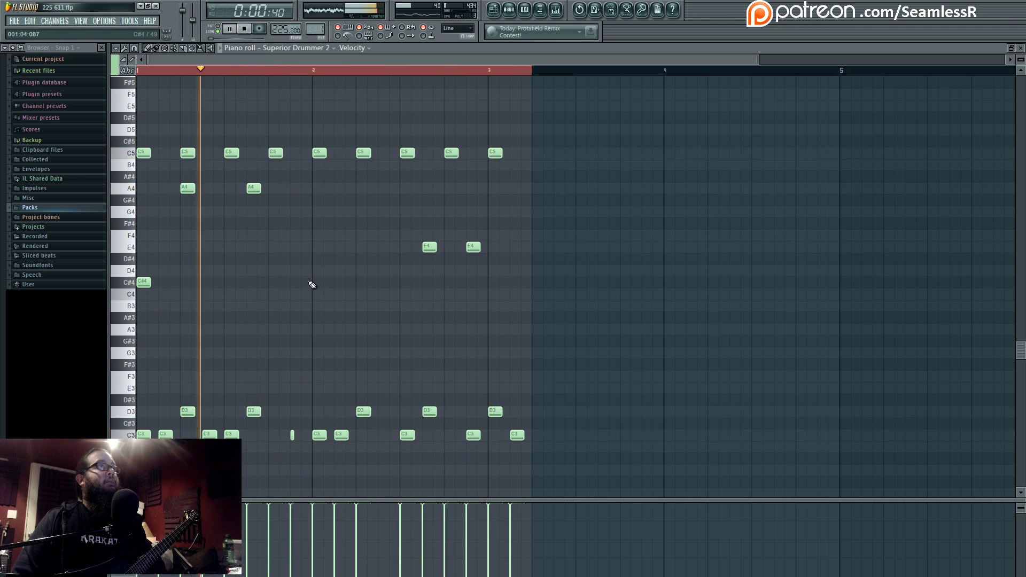
click(298, 435)
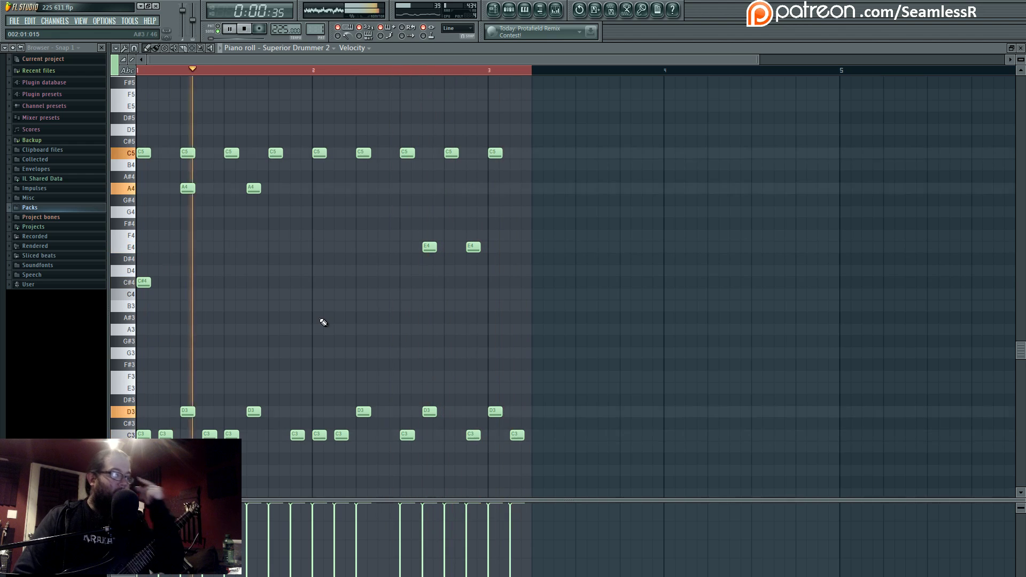
key(F9)
click(324, 398)
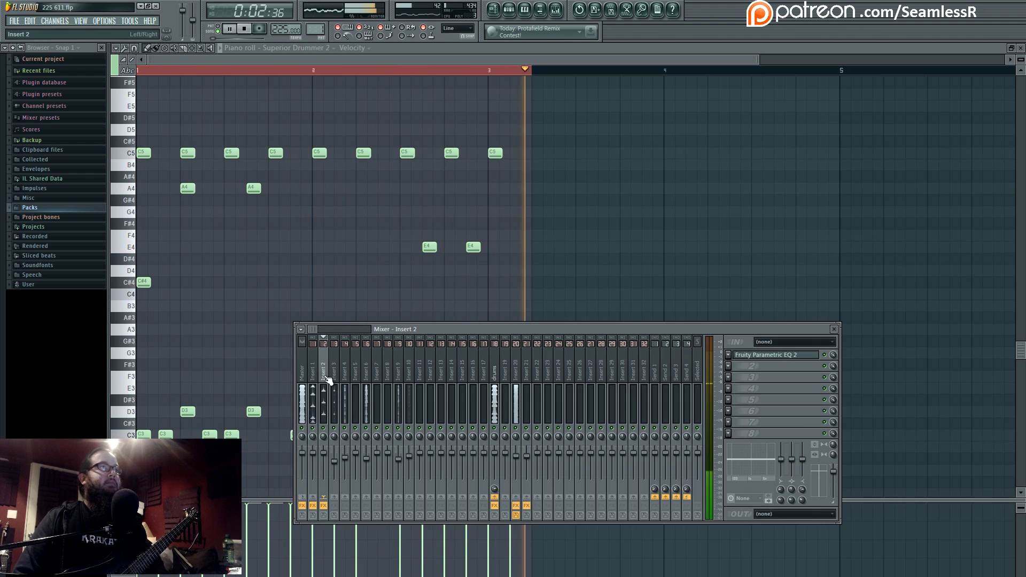
click(731, 365)
key(Escape)
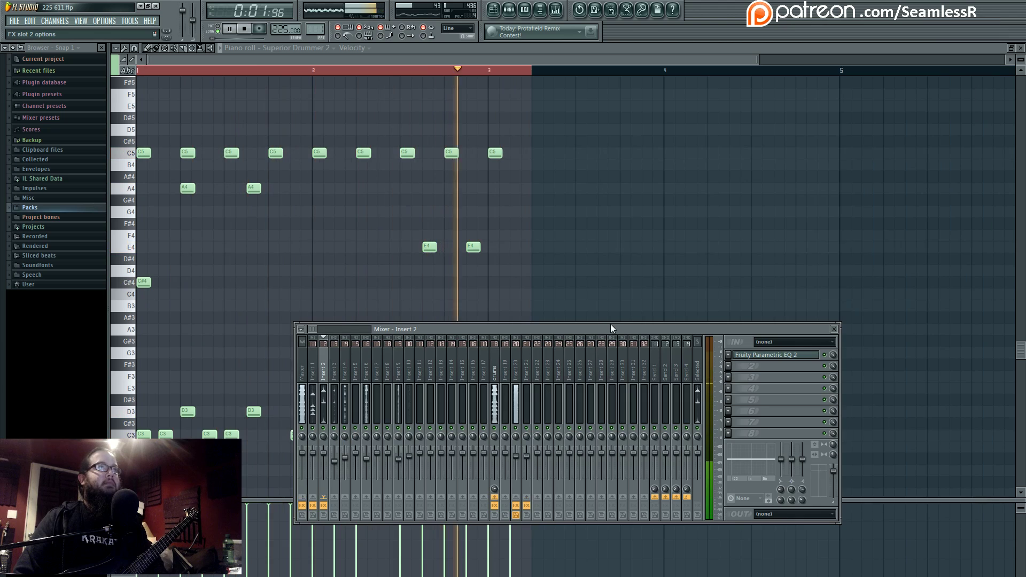
key(space)
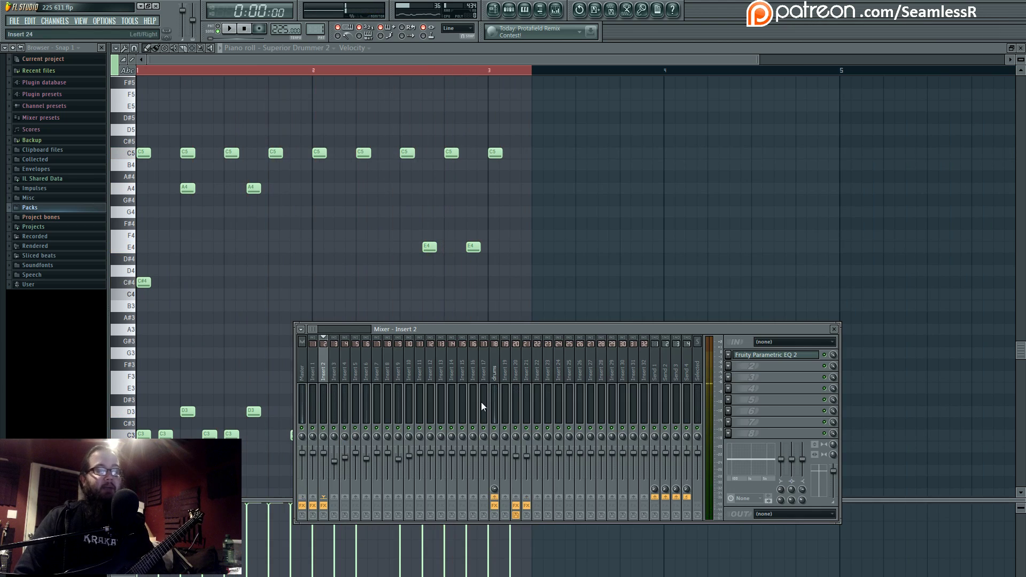
Enable the snare's individual bleed in the Chamber microphone channel of the Superior Drummer mixer
click(512, 12)
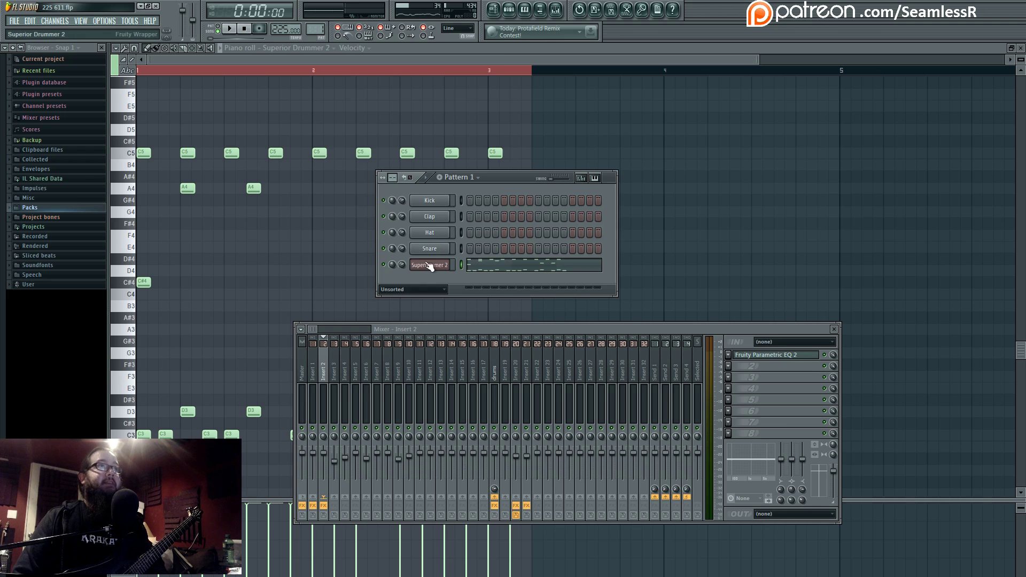
click(428, 266)
click(343, 150)
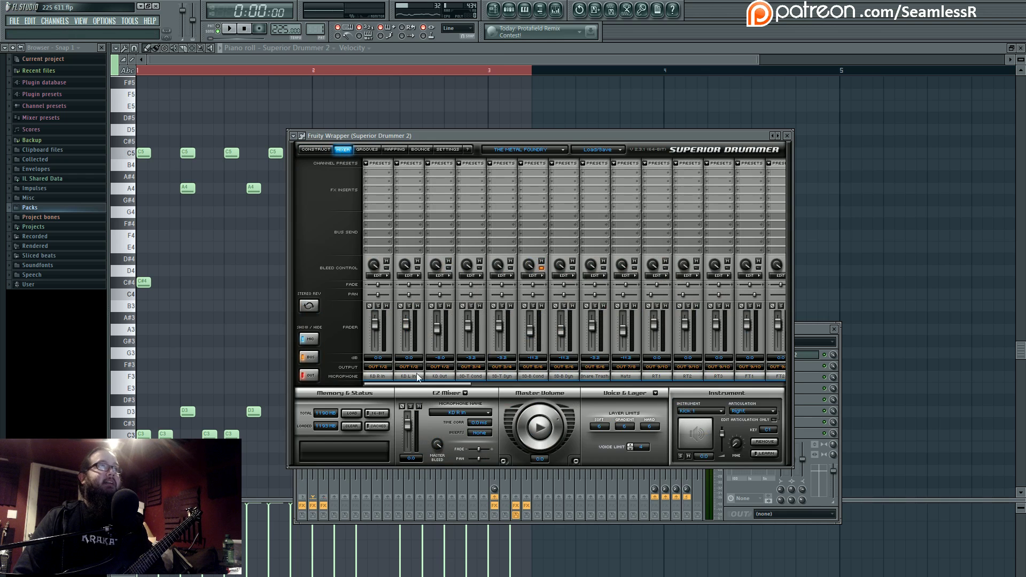
drag(424, 382, 527, 386)
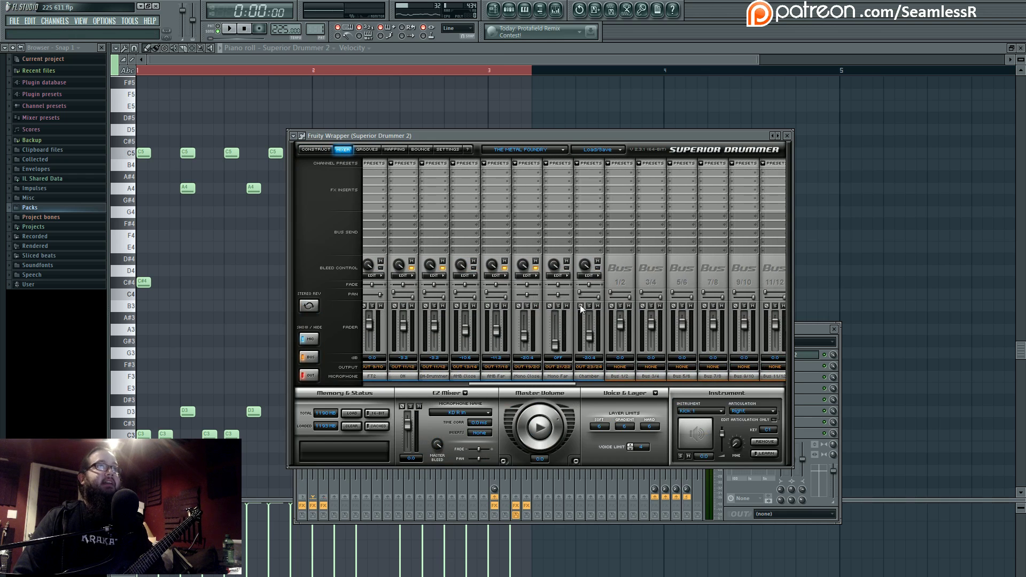
click(590, 275)
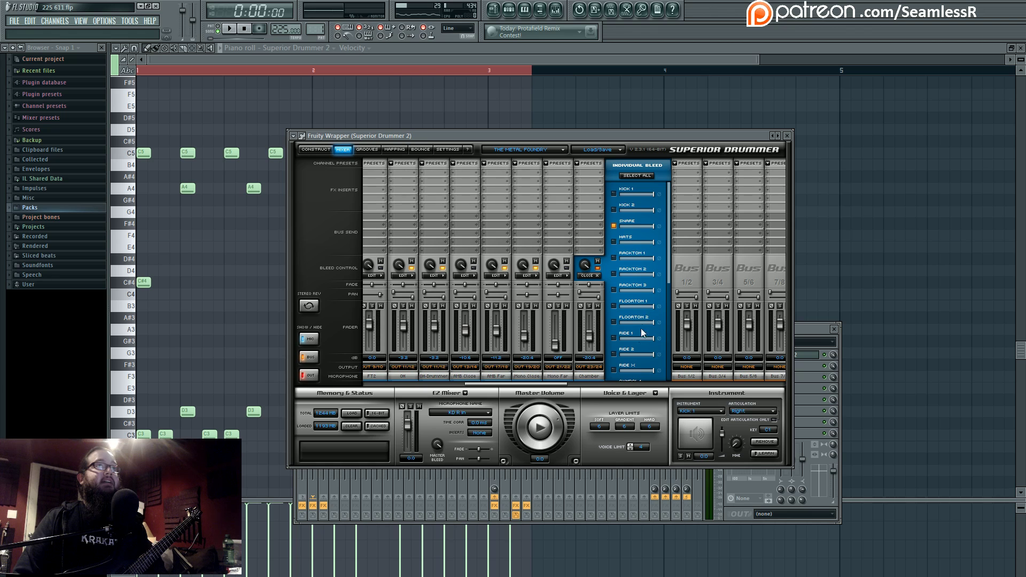
scroll(636, 347, down, 1)
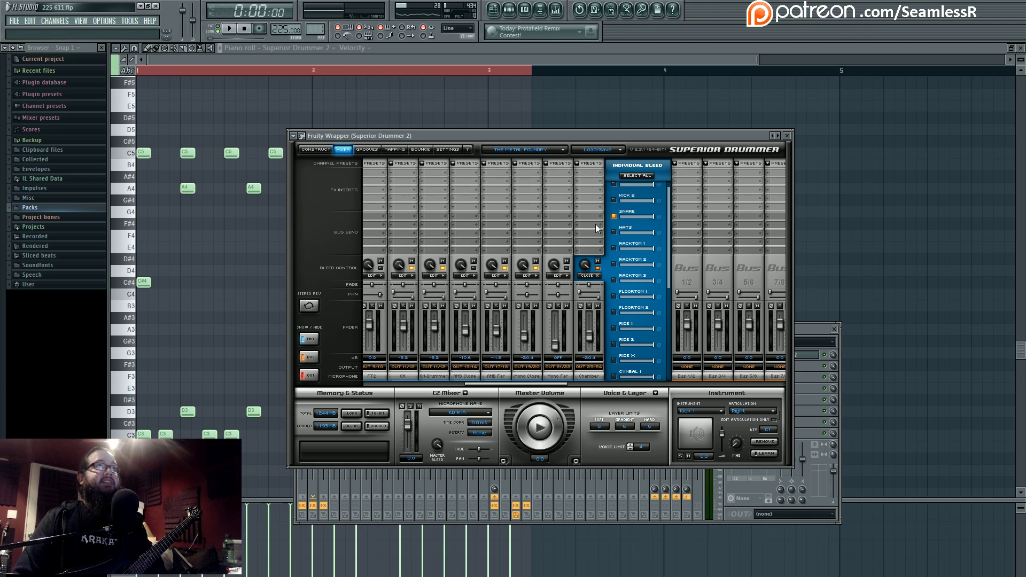
click(594, 276)
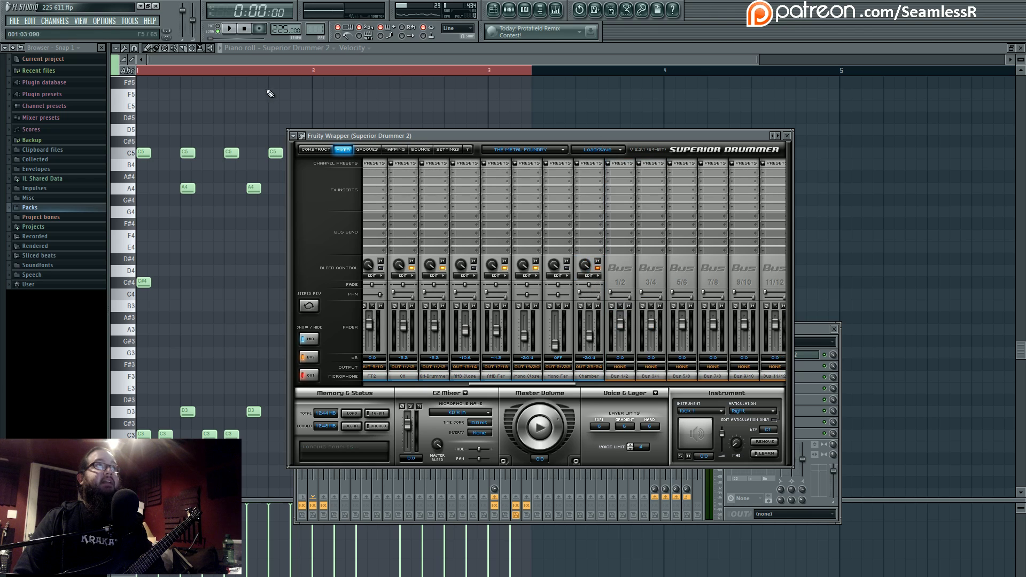
Audition the snare in Superior Drummer's kit view while checking Insert 12 in the mixer
click(321, 150)
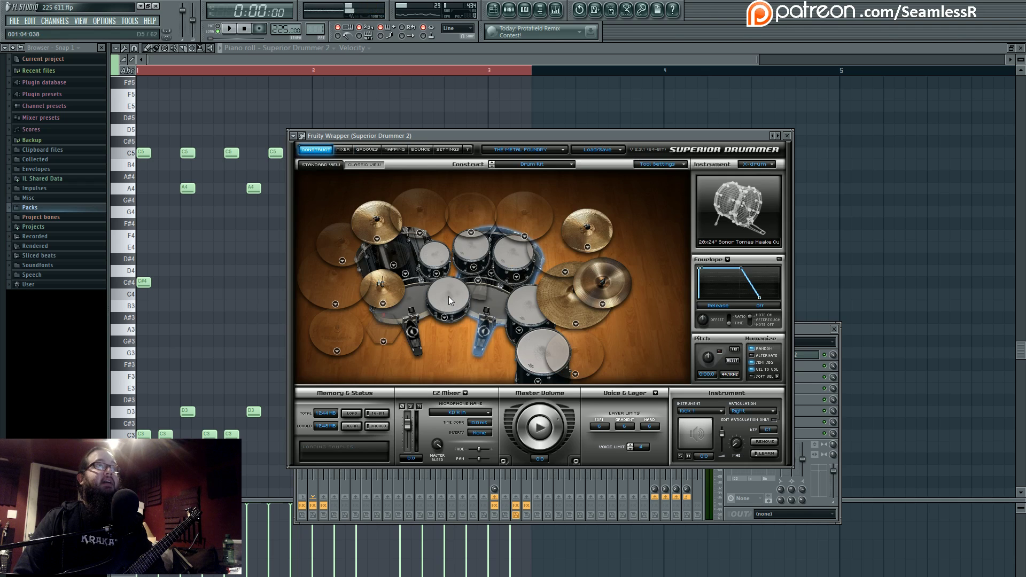
click(812, 327)
click(431, 389)
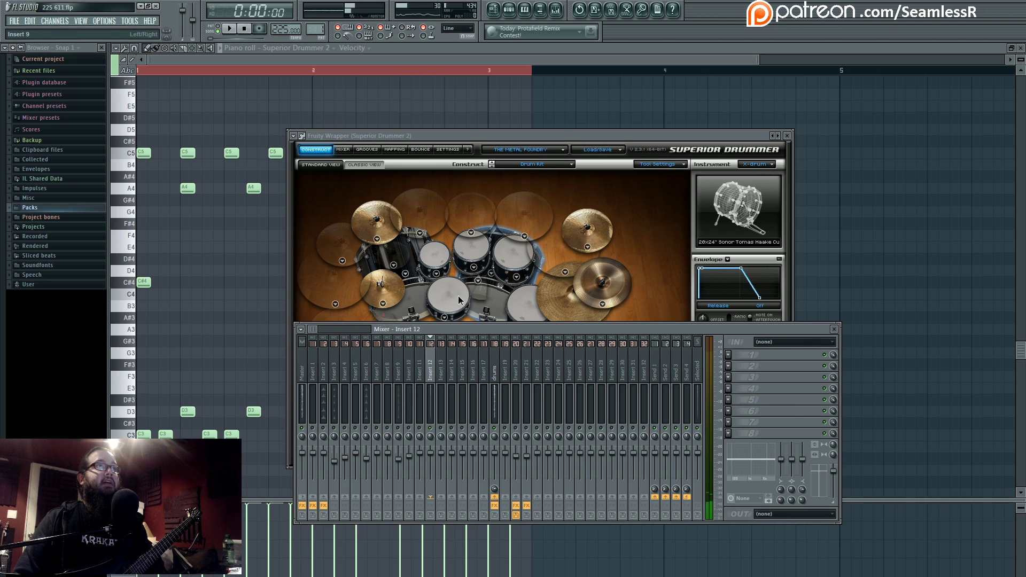
click(444, 318)
click(451, 298)
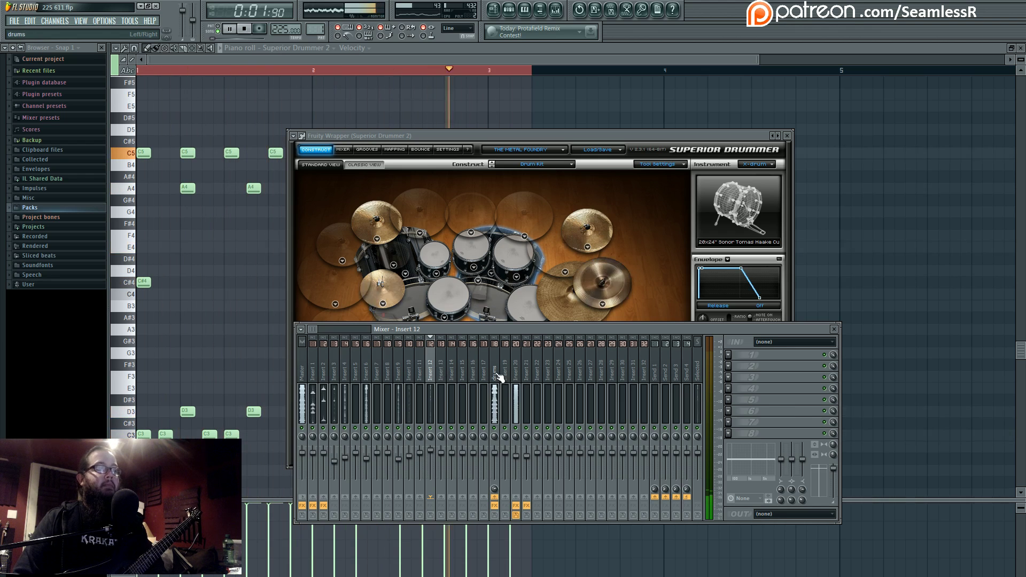
Close the open plugin and mixer windows, return to the playlist and clear the loop selection over the first clip
key(F12)
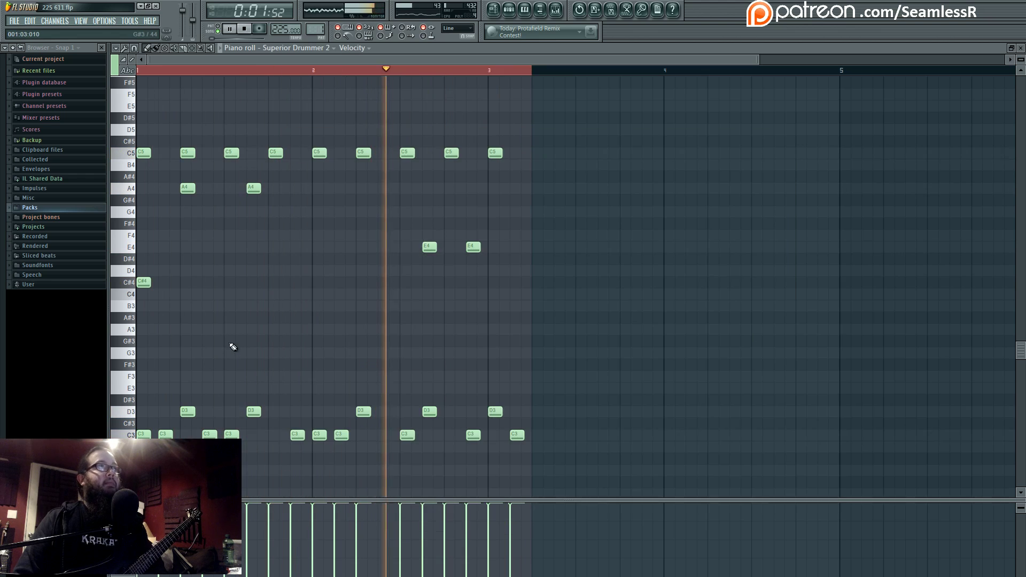
scroll(321, 353, up, 1)
click(508, 10)
click(501, 9)
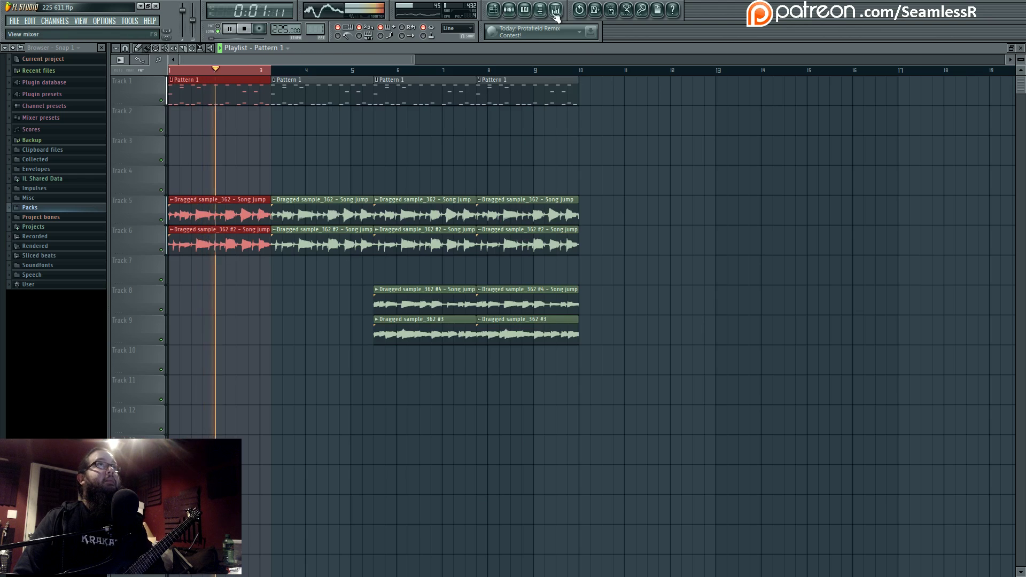
click(275, 70)
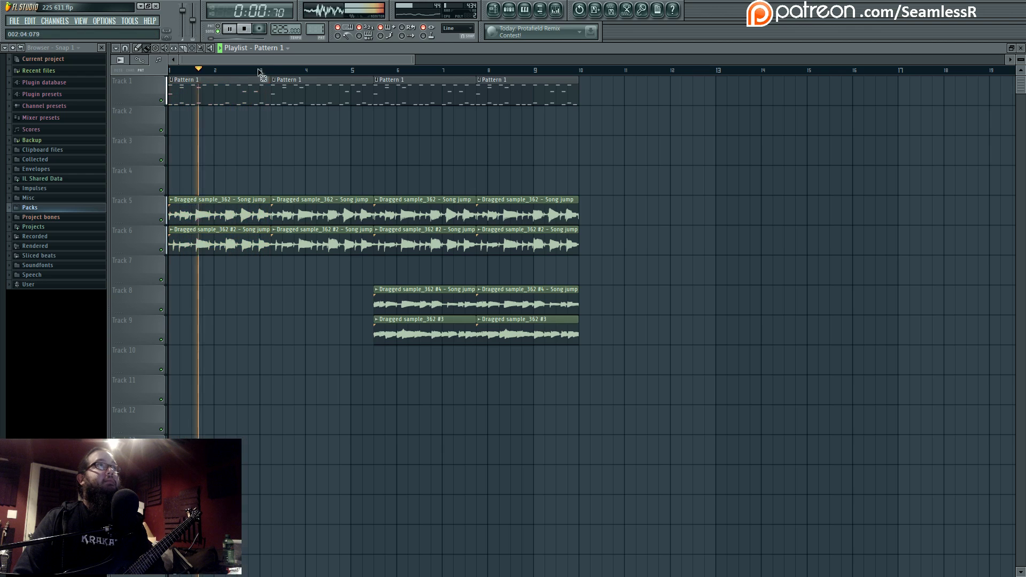
Play from the third pattern clip and check the effects on Insert 20 in the mixer
click(374, 70)
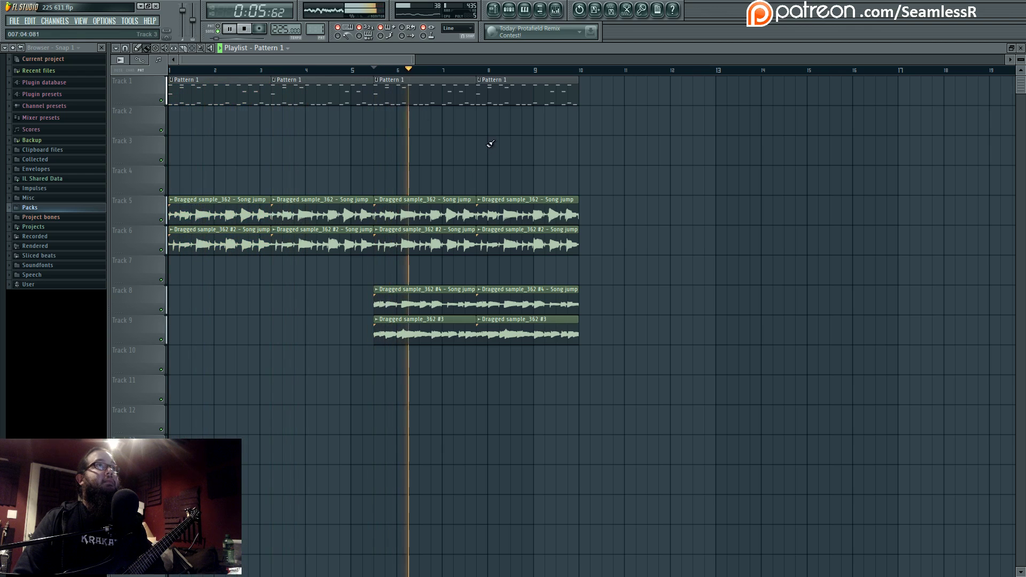
click(559, 11)
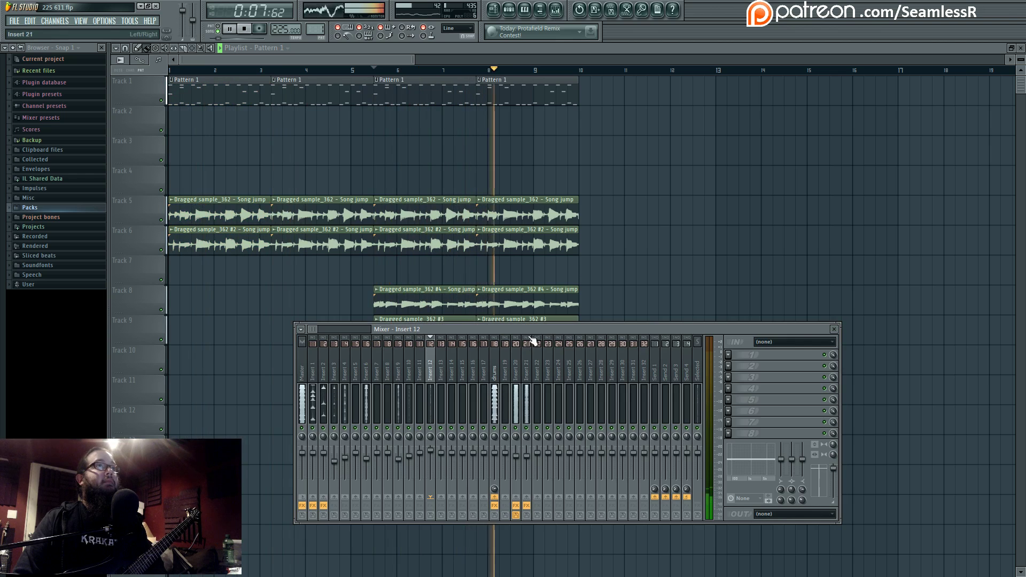
click(517, 354)
click(802, 342)
click(786, 562)
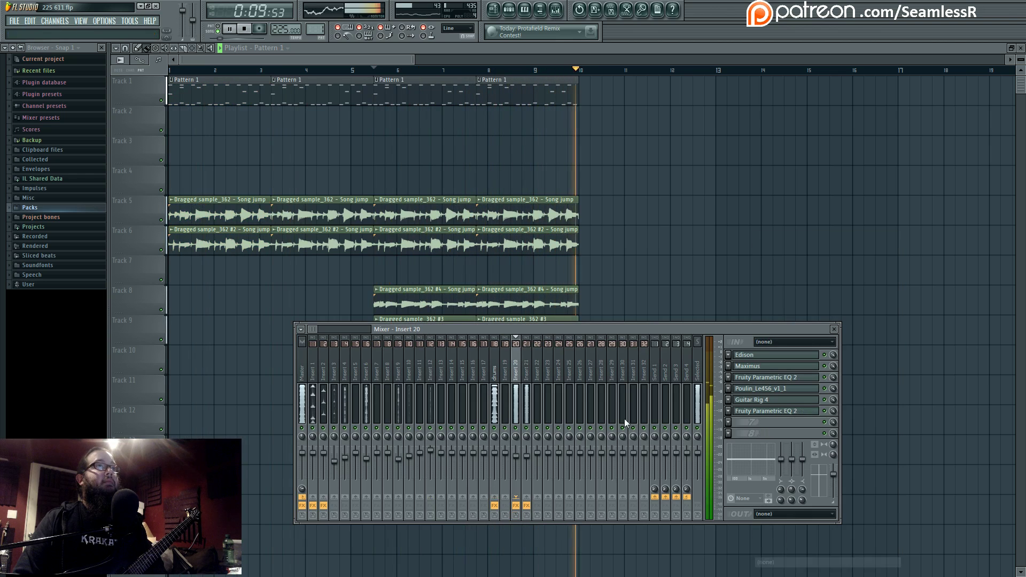
key(F9)
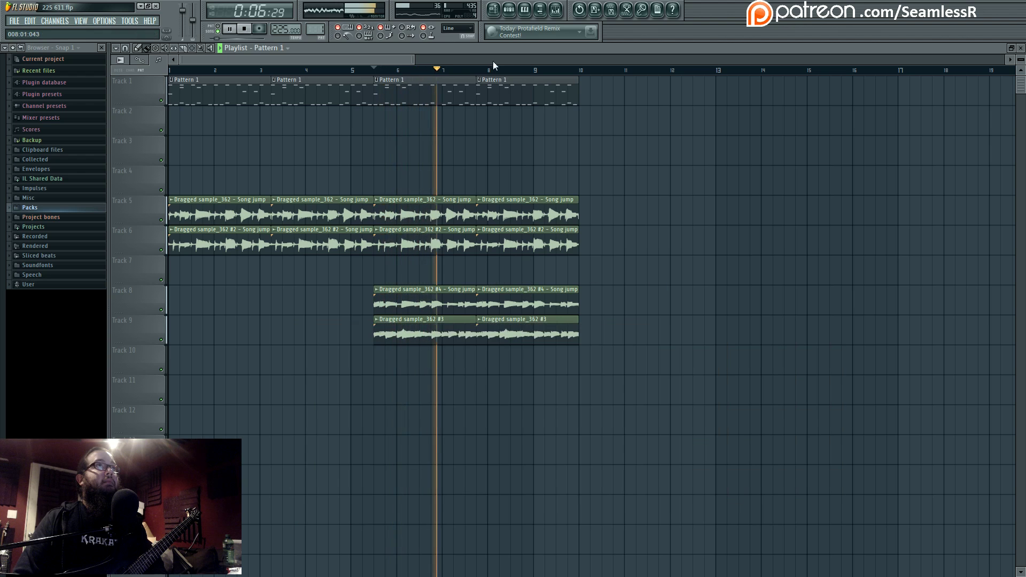
Move the whole row of C5 cymbal notes down to F4 in the Superior Drummer 2 pattern
key(F7)
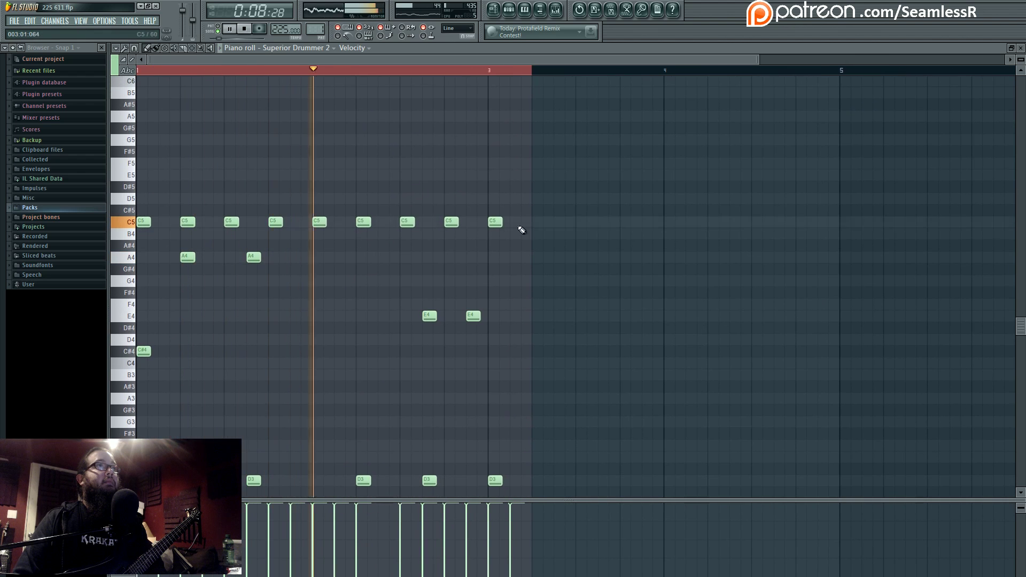
drag(521, 230, 144, 304)
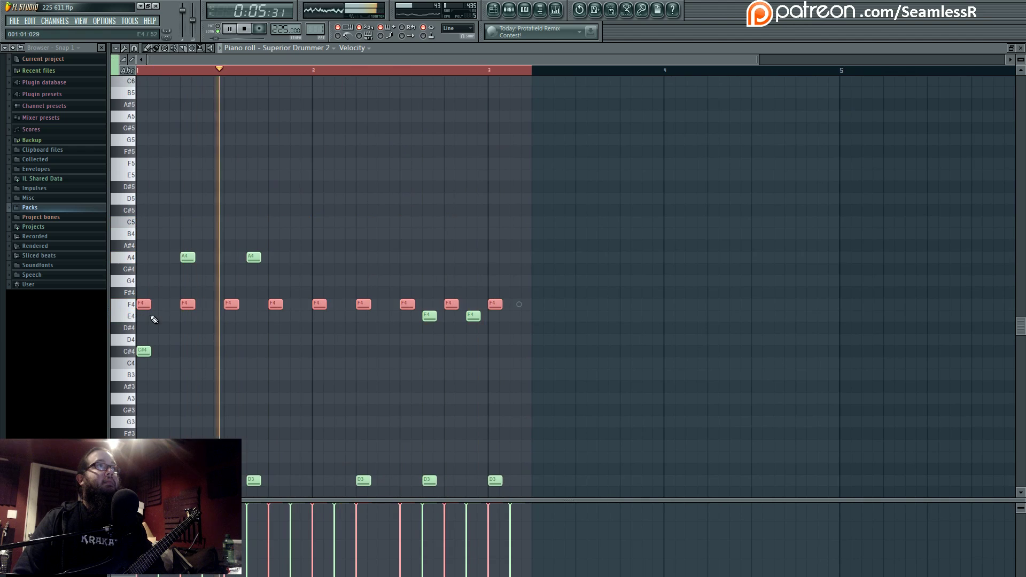
scroll(264, 370, down, 2)
click(524, 11)
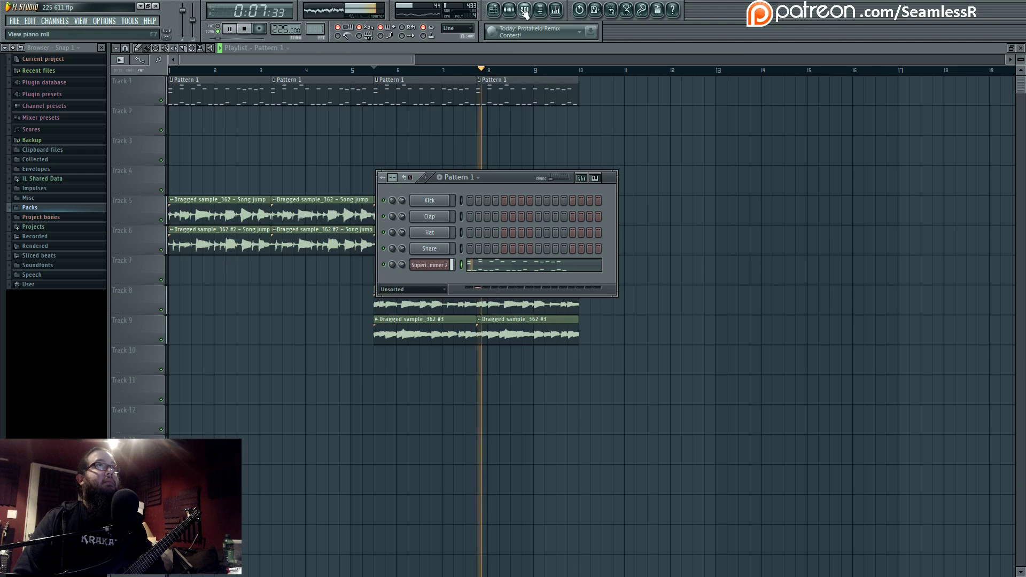
Audition the Ride 2 cymbal in Superior Drummer's kit view while the third and fourth clips play with the guitars
click(430, 265)
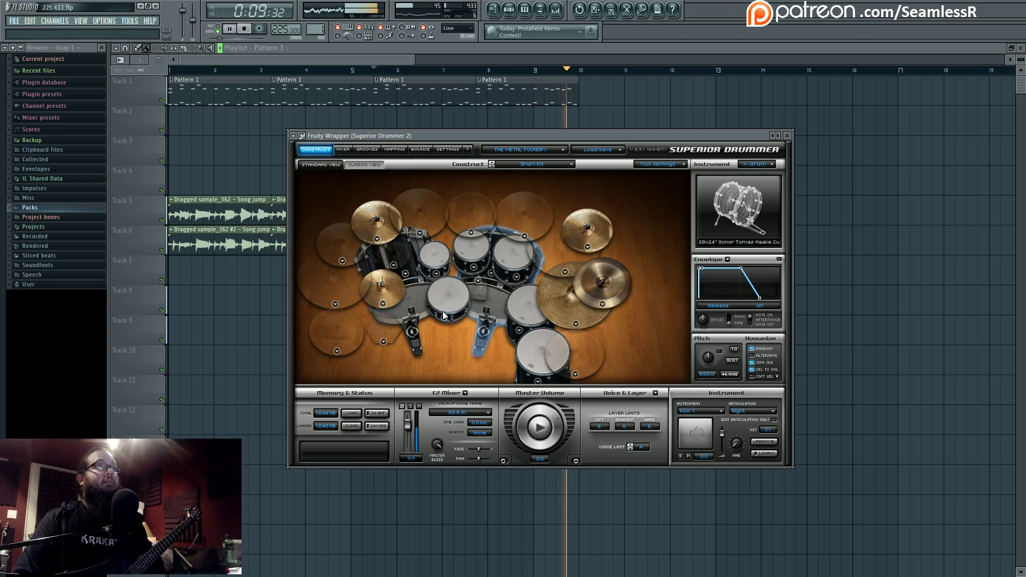
click(262, 56)
scroll(431, 213, down, 4)
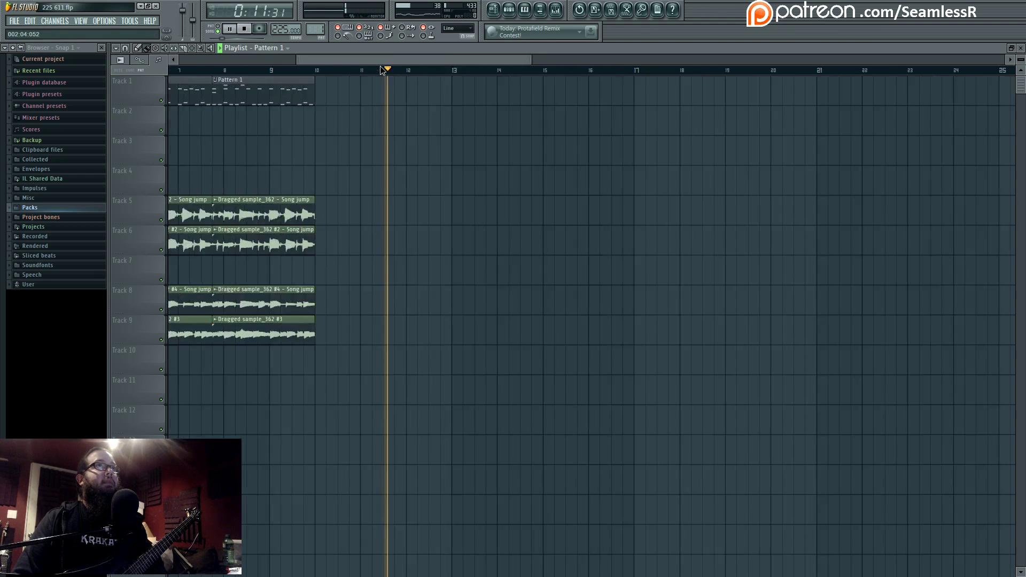
scroll(832, 225, up, 4)
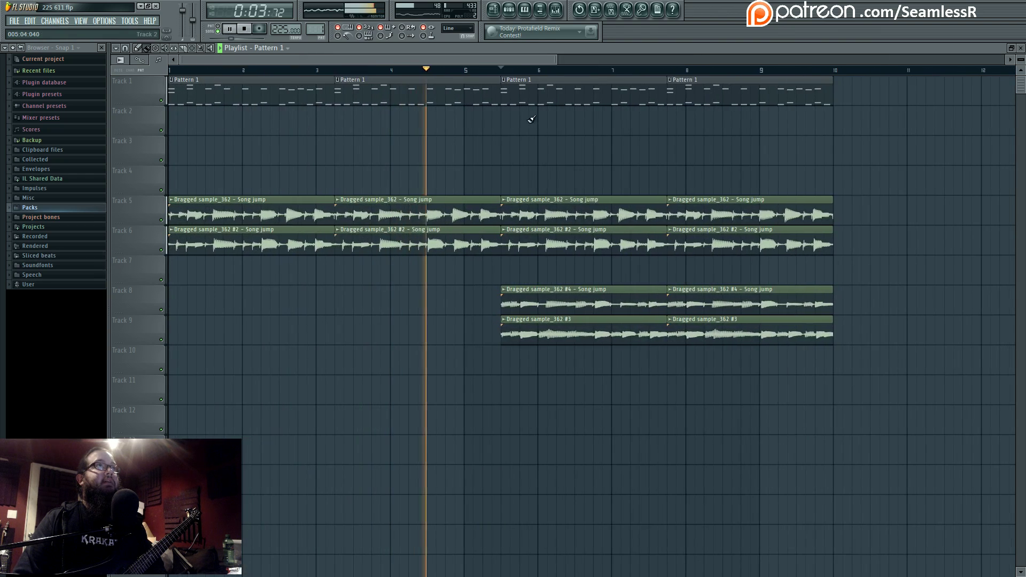
click(509, 10)
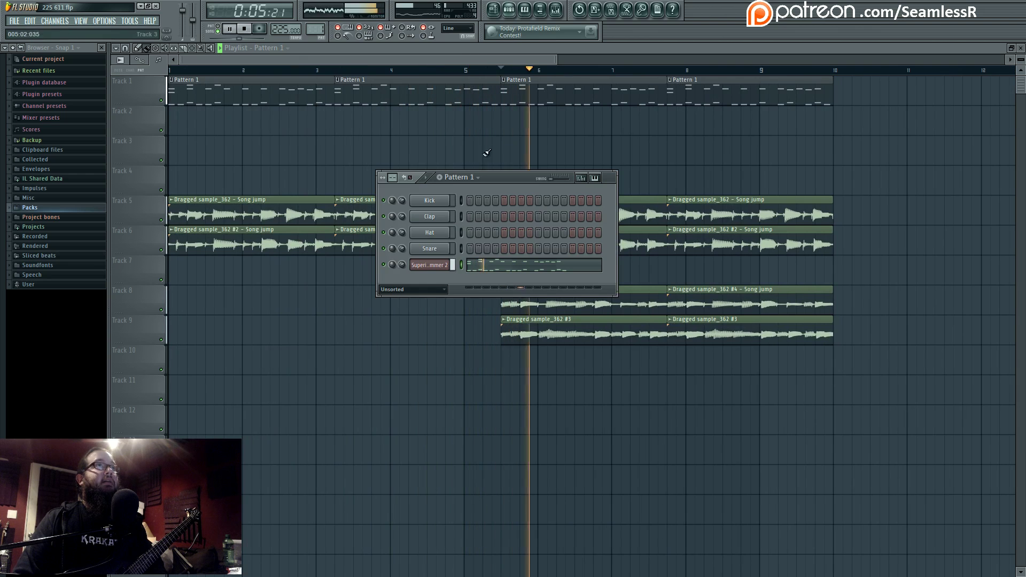
click(428, 267)
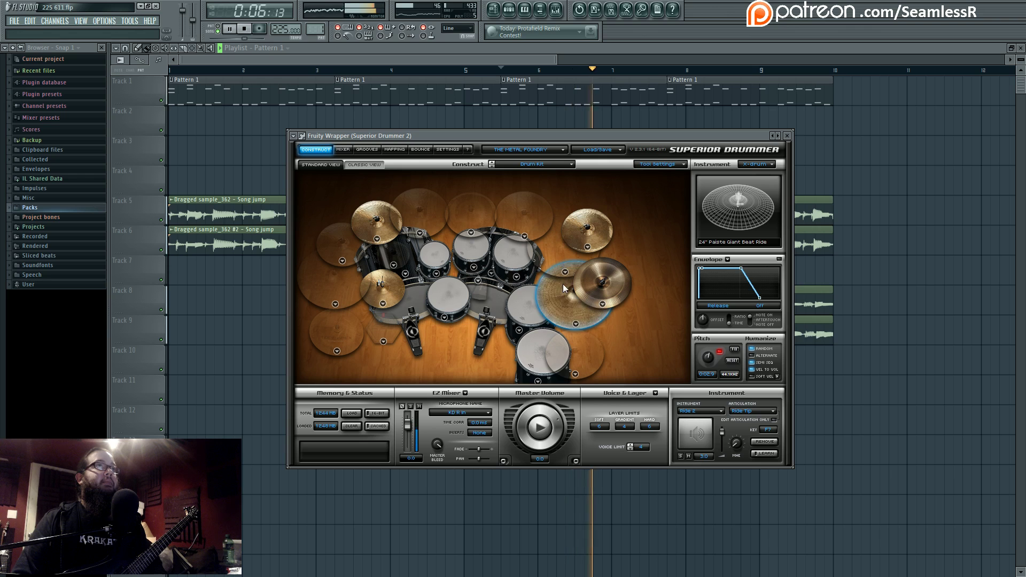
key(Escape)
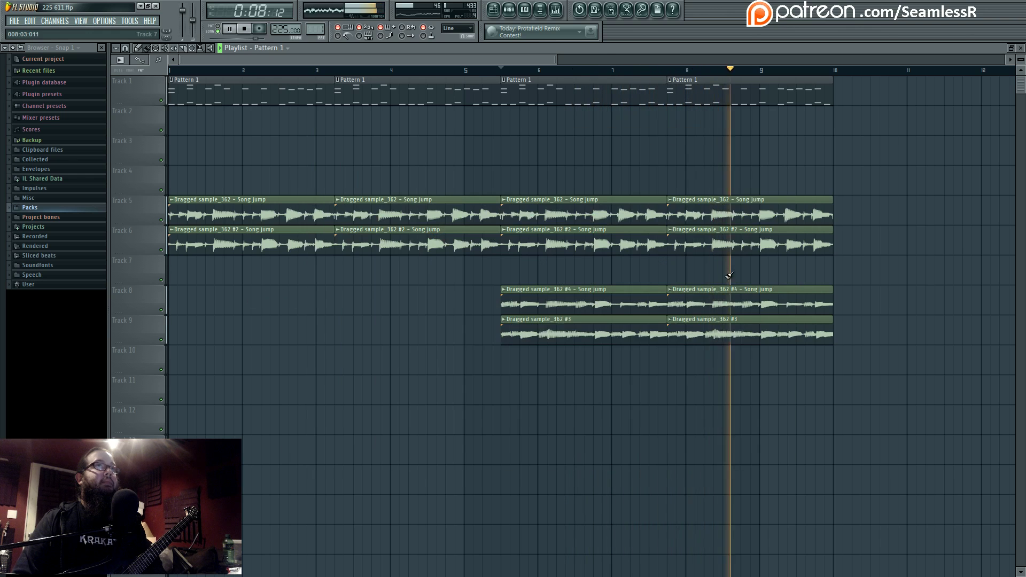
Stop playback, make the fourth Pattern 1 clip unique and open its notes for editing
key(space)
right_click(620, 86)
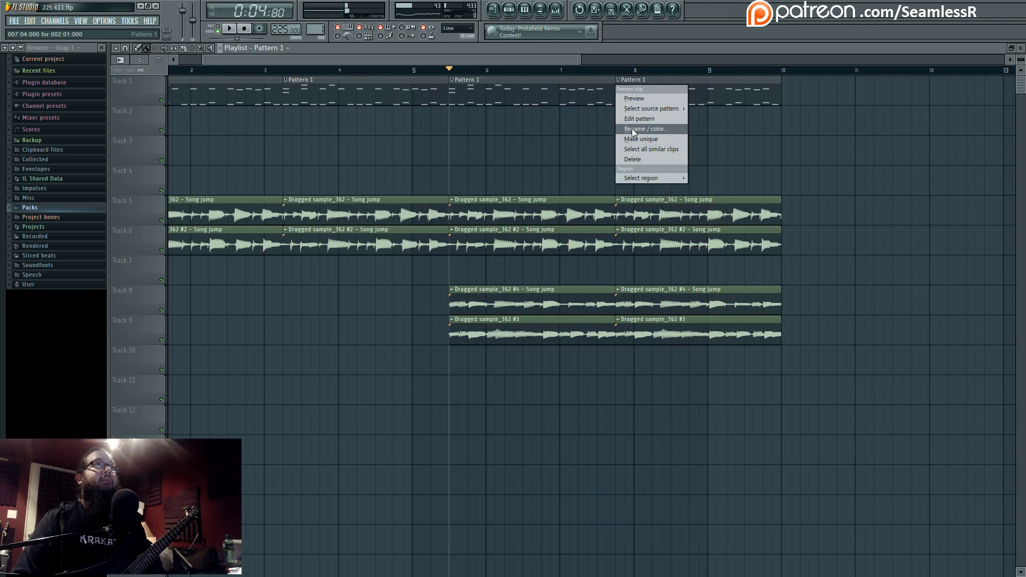
click(641, 140)
double_click(685, 100)
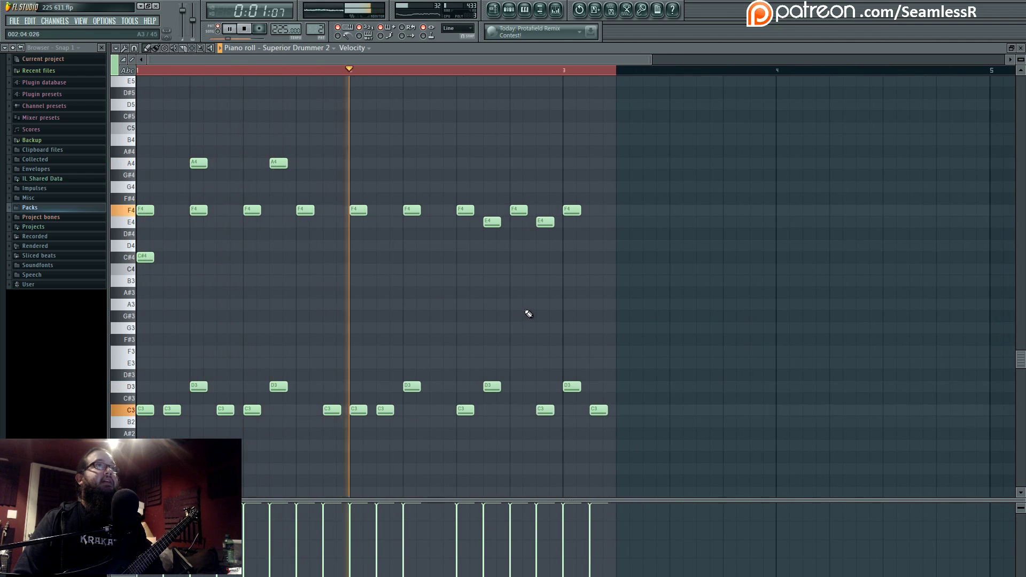
Replace the F4, E4 and C3 hits just before bar 3 with a descending B3, A3, G3 tom run
key(space)
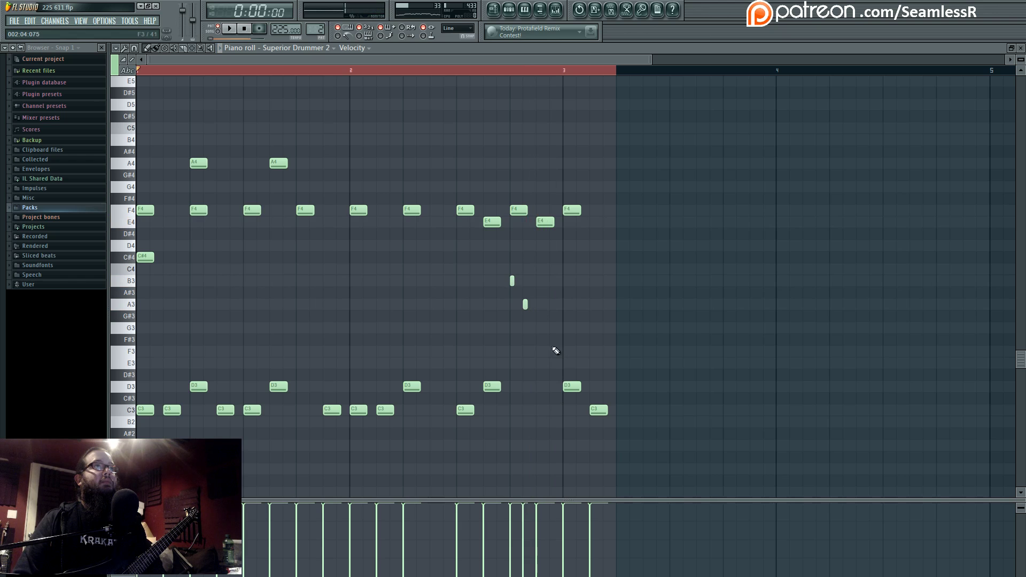
right_click(518, 209)
right_click(544, 221)
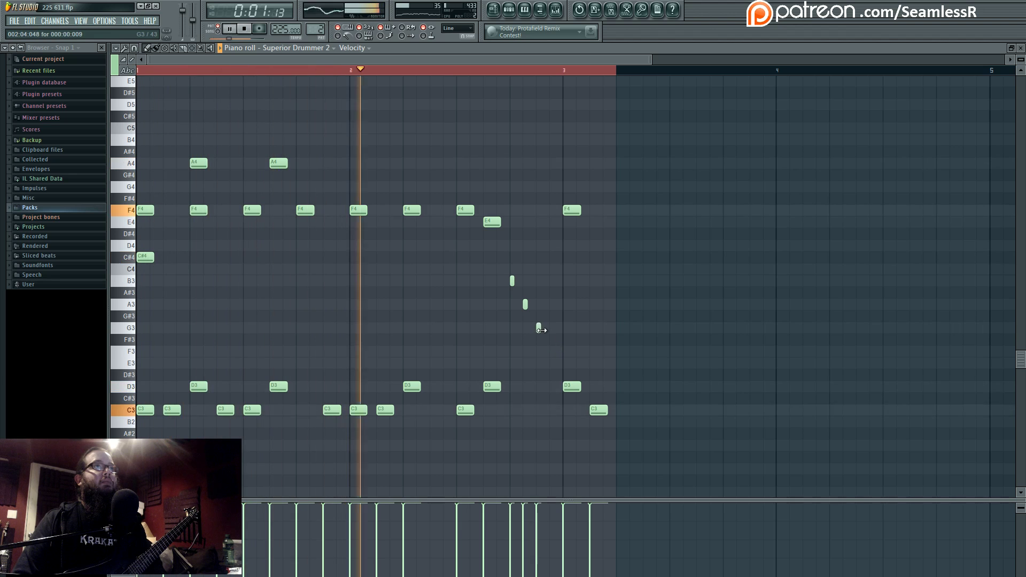
click(544, 327)
Fill the start of bar 3 with two short D3 notes followed by two short C3 notes, replacing the long ones
right_click(599, 410)
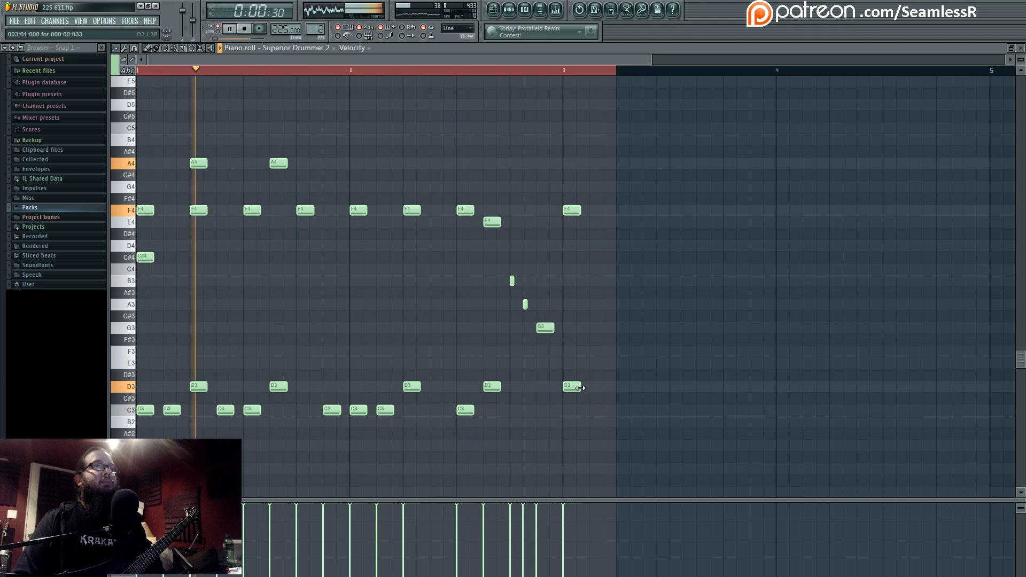
drag(580, 386, 567, 386)
click(579, 386)
click(592, 410)
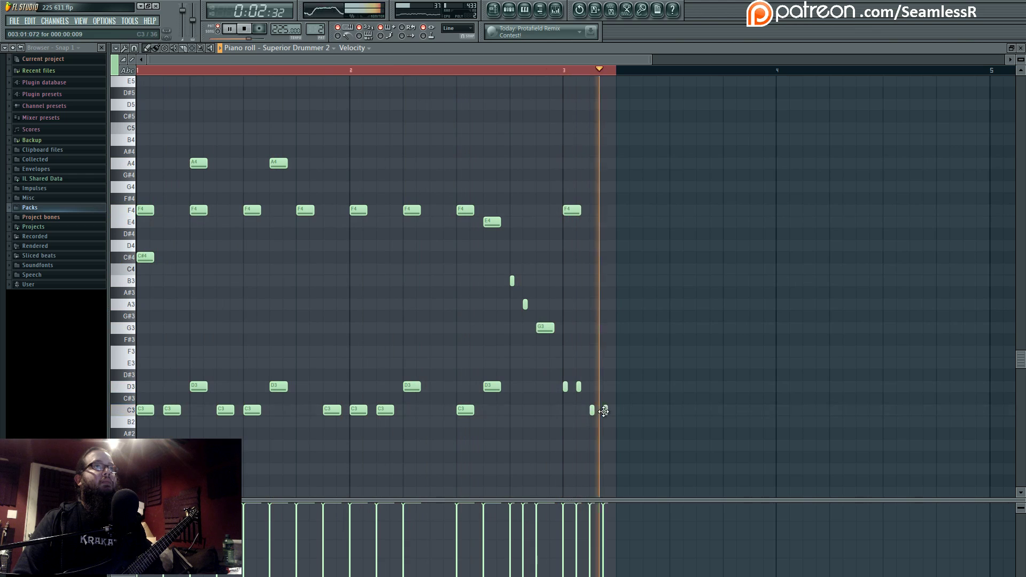
click(605, 410)
Try four short B3 notes before bar 3, with the fourth removed and the third lowered to A3
drag(553, 327, 540, 327)
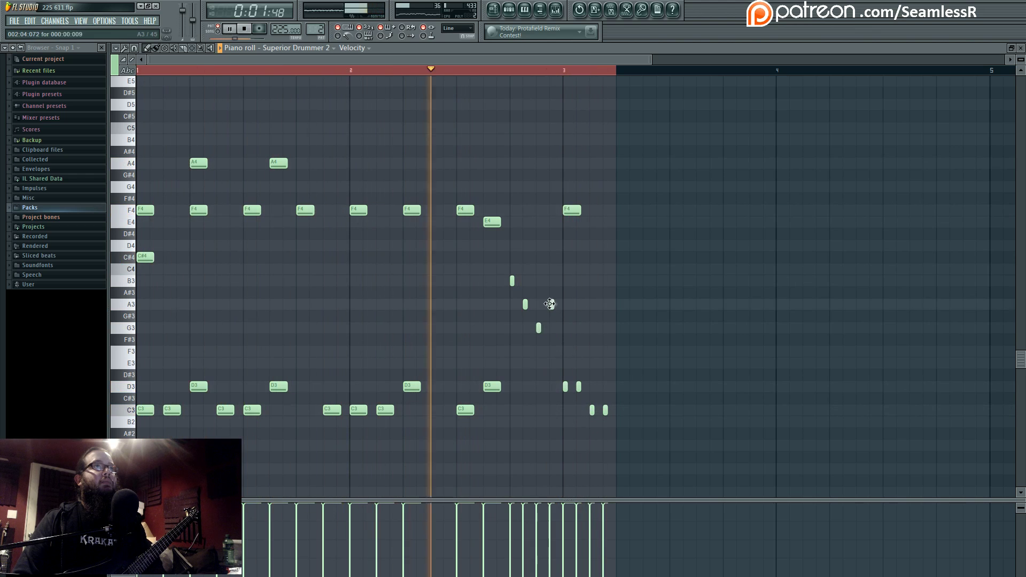
click(553, 304)
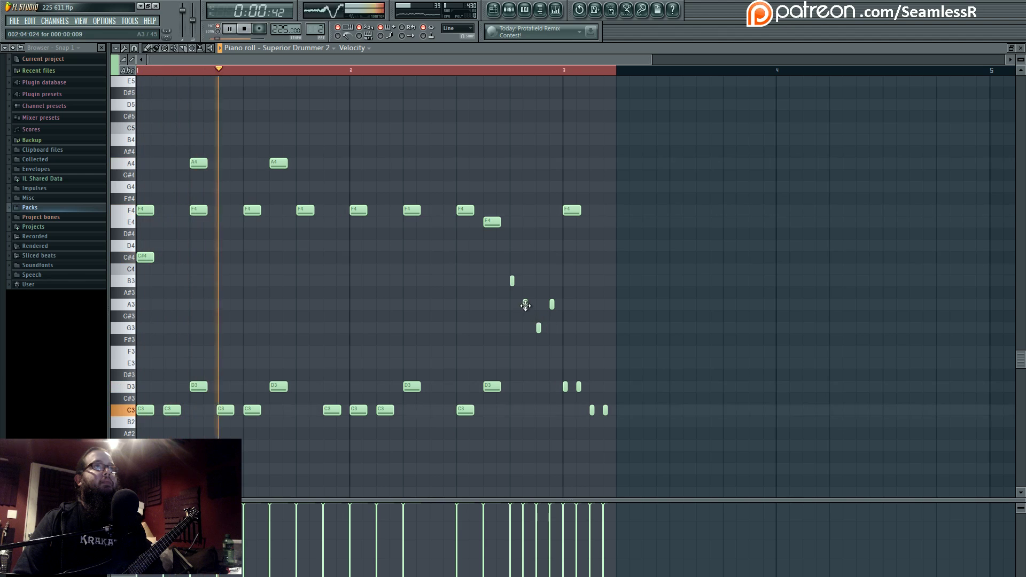
drag(526, 304, 525, 281)
right_click(552, 304)
right_click(539, 328)
click(539, 281)
click(552, 281)
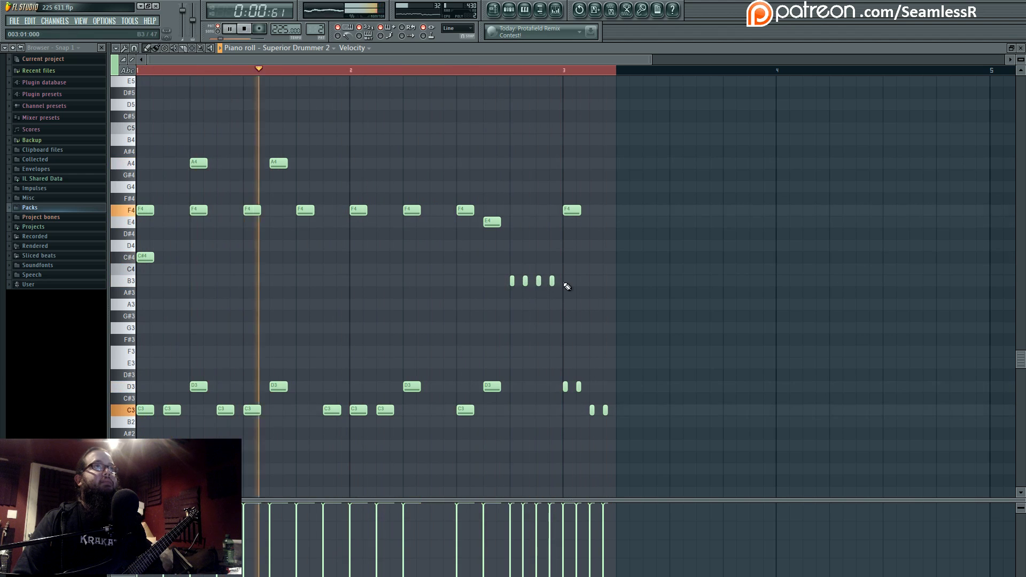
right_click(552, 281)
drag(539, 281, 540, 305)
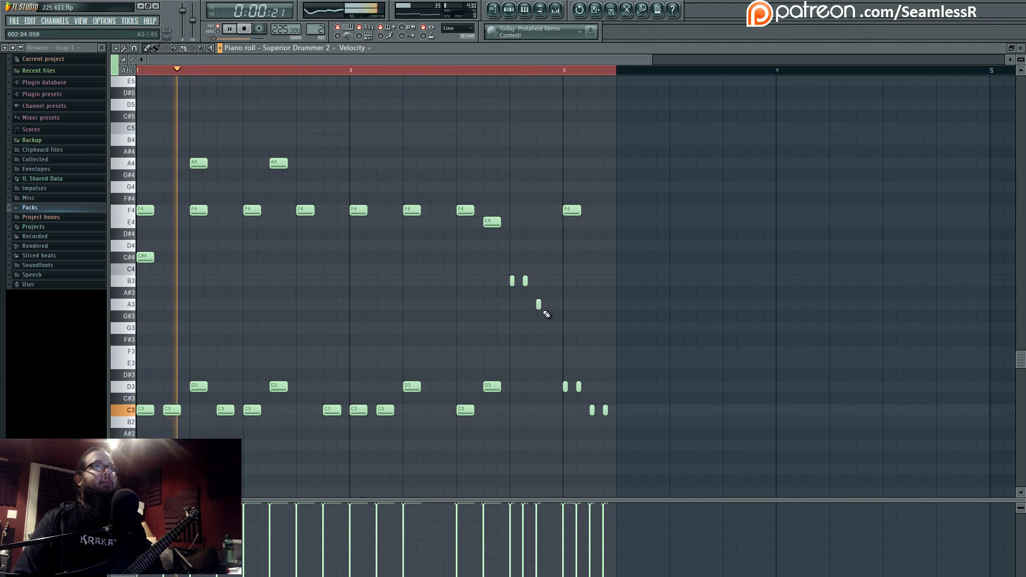
Set the snap to 1/3 step and rebuild the fill before bar 3 as short C4, B3, C3, B2, G3 and F3 notes
scroll(546, 318, up, 2)
click(134, 48)
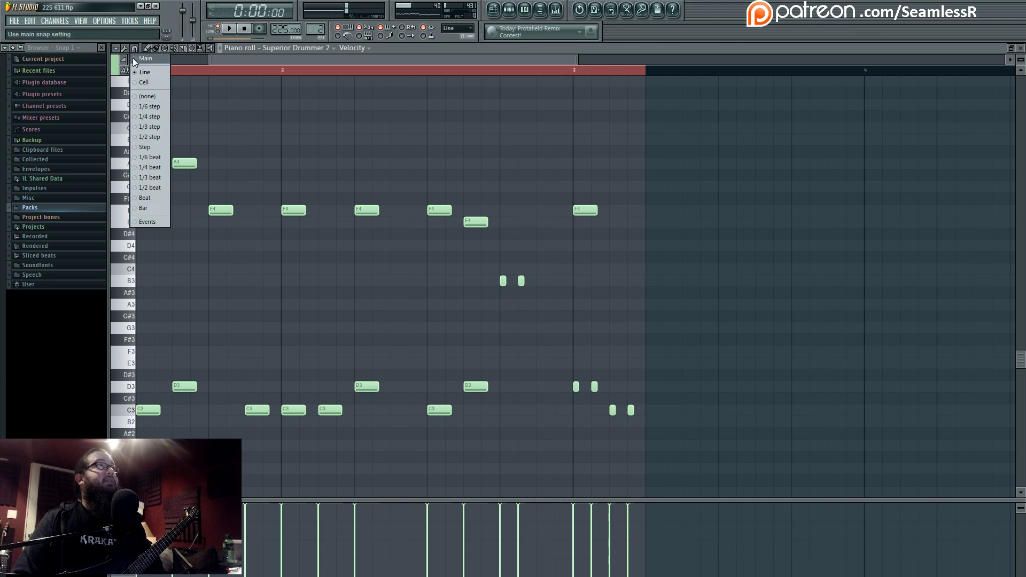
click(149, 129)
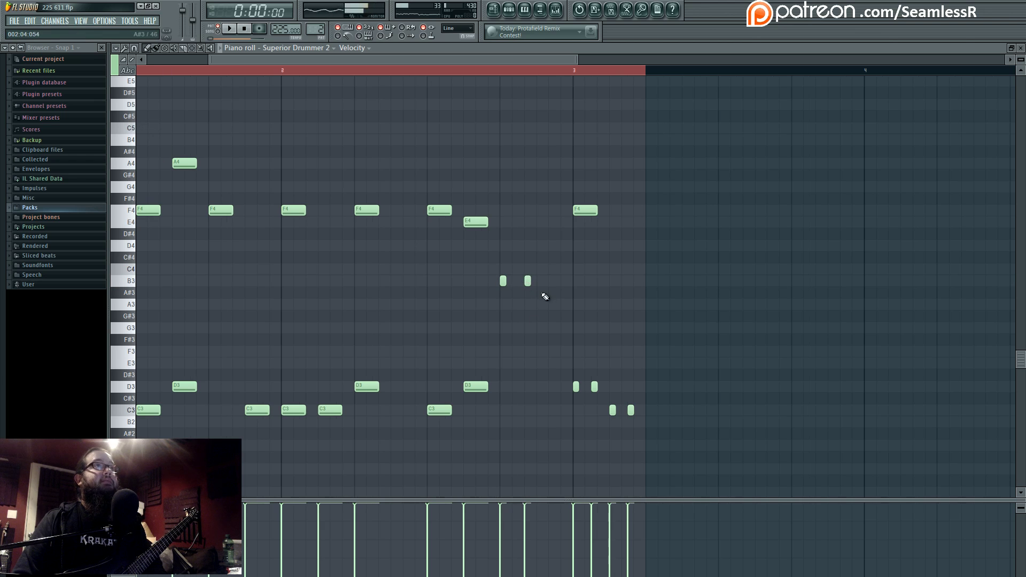
click(551, 411)
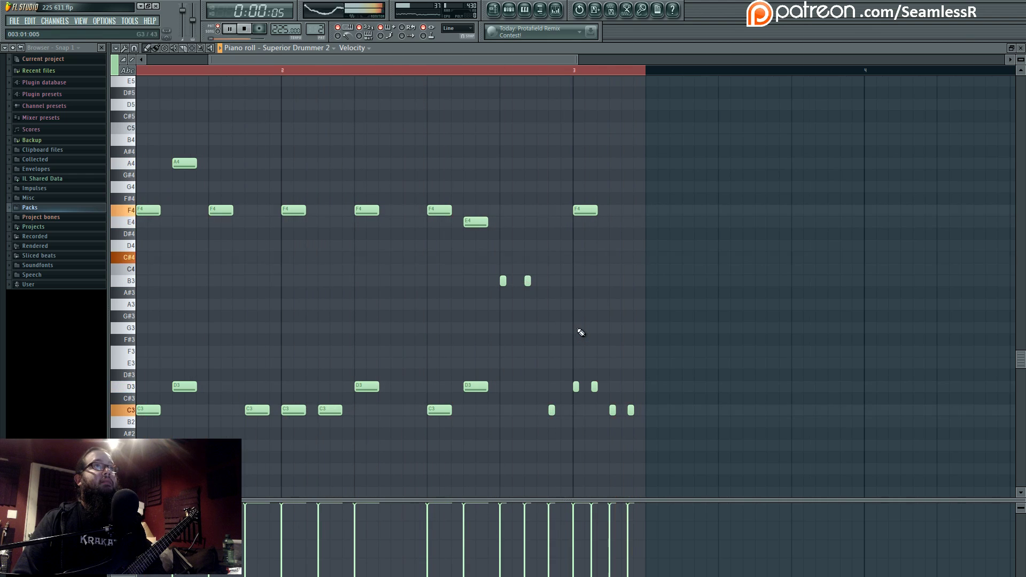
right_click(528, 281)
drag(503, 280, 503, 269)
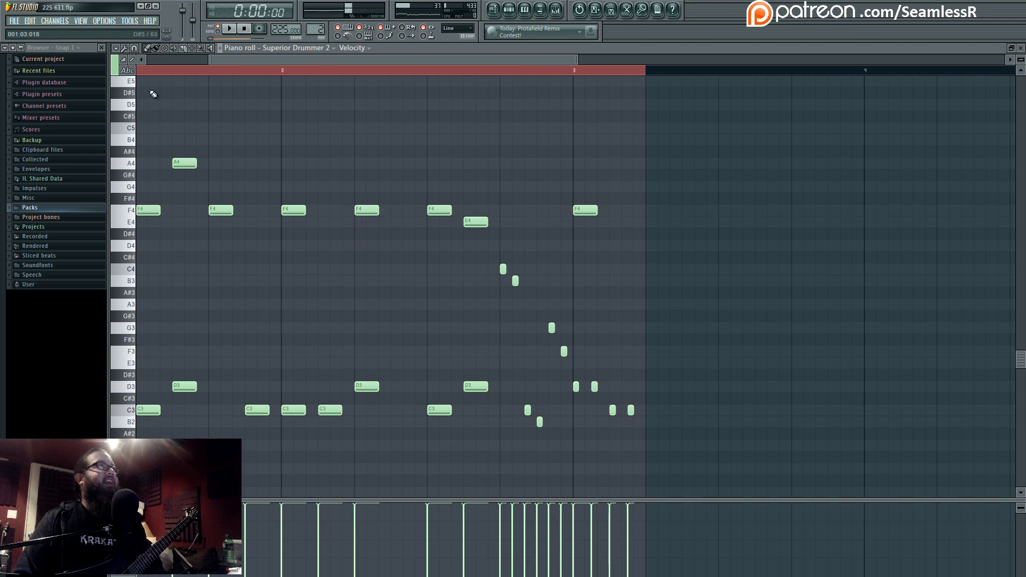
Set the snap to 1/2 step, rebuild the fill as short C4, B3, C3, B2 notes and delete the F4 at bar 3
click(124, 60)
mouse_move(134, 50)
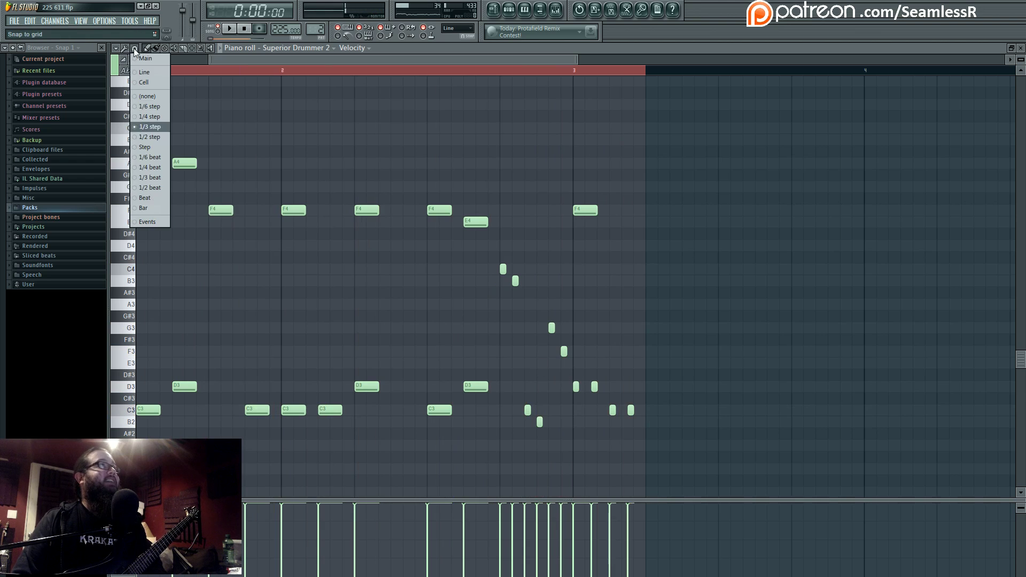
click(149, 137)
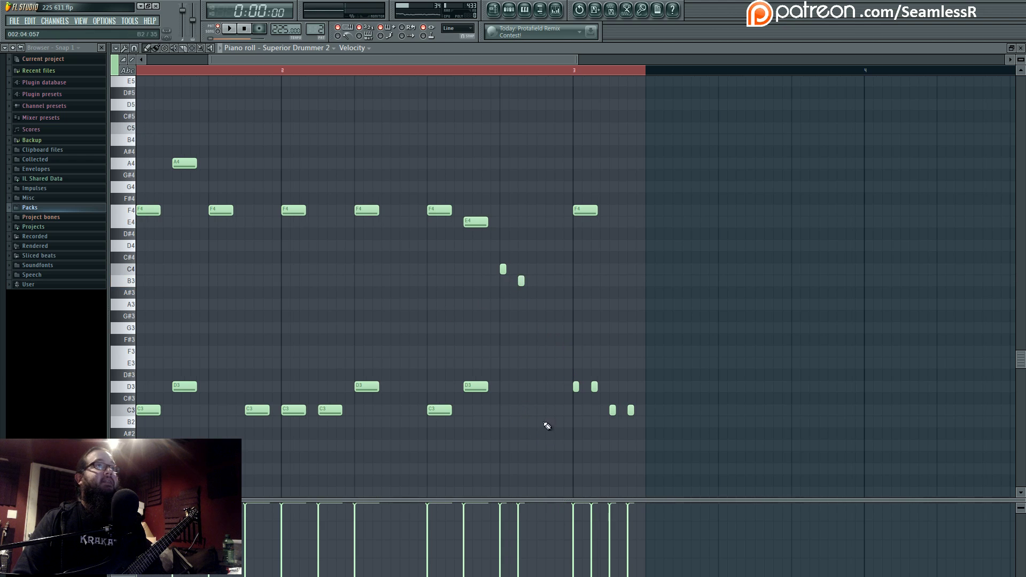
key(space)
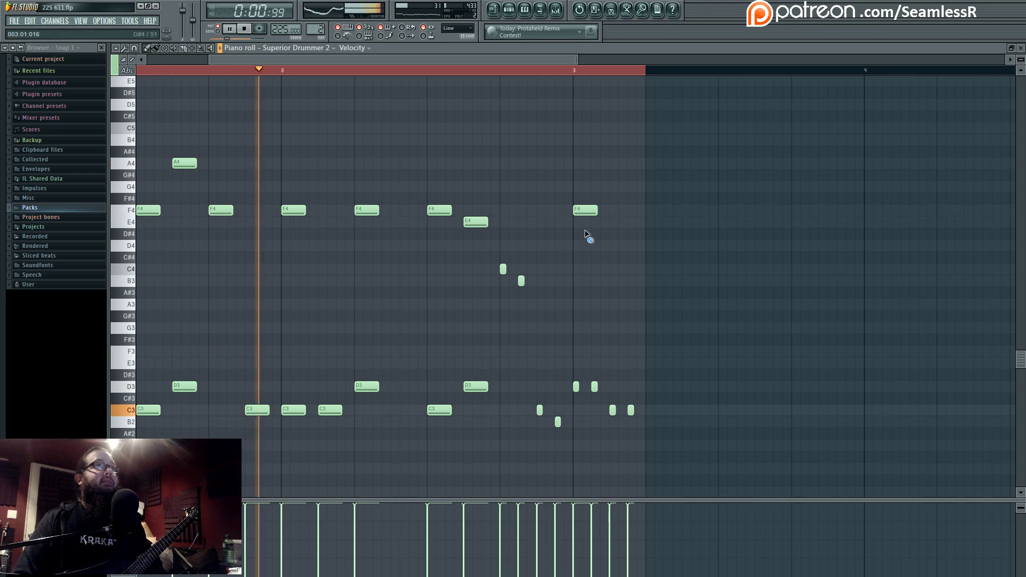
right_click(585, 210)
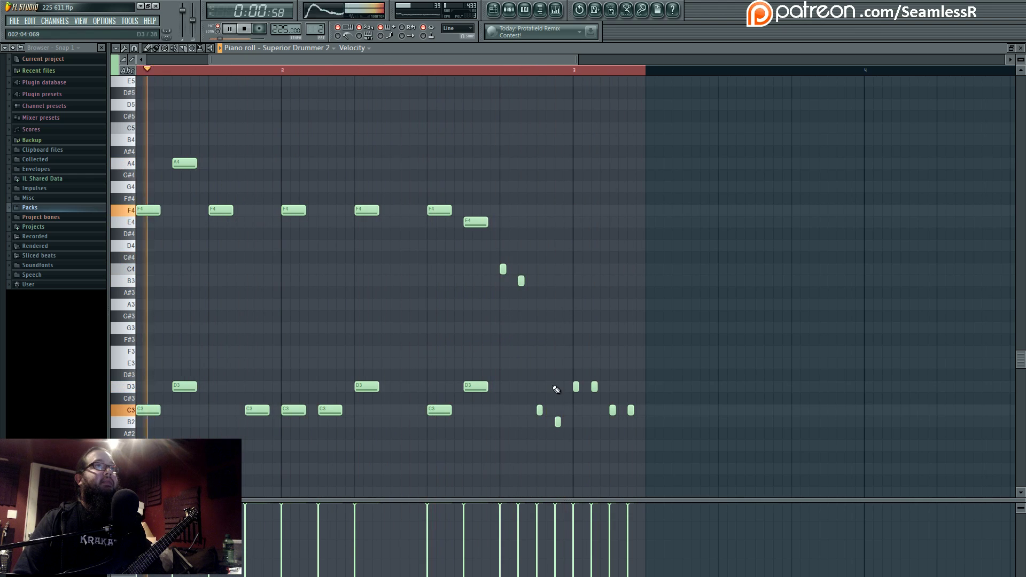
Lower the velocities of the fill's C4 and C3 notes and of both short D3 notes in bar 3
click(500, 517)
click(591, 516)
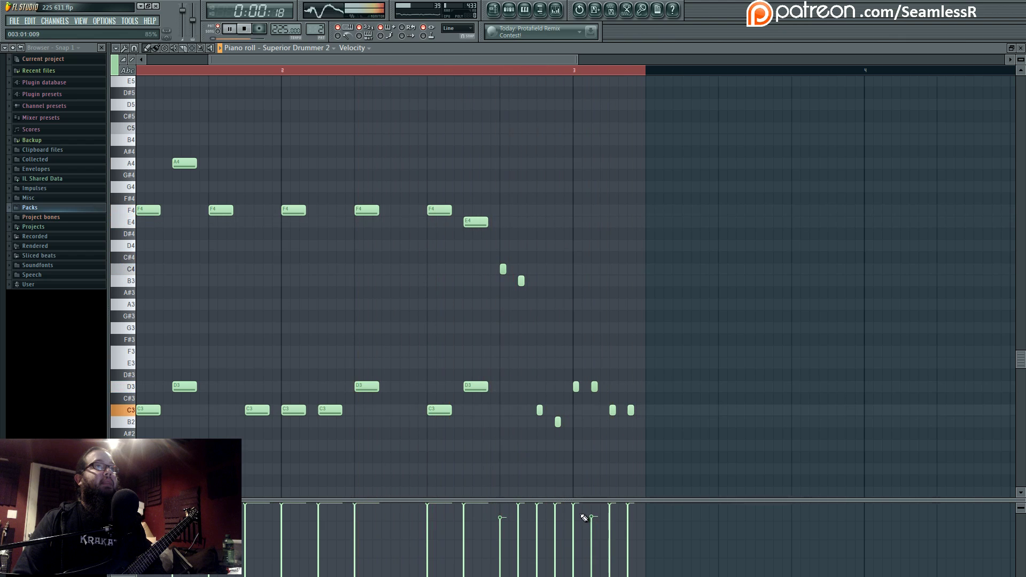
click(591, 507)
click(575, 515)
click(537, 512)
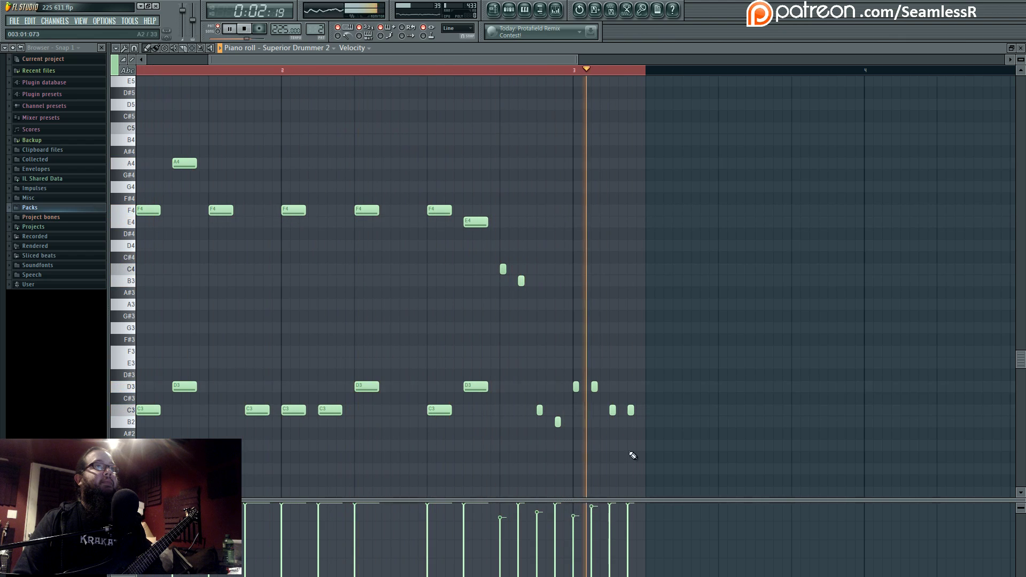
Move the first short C3 note after bar 3 down to B2 and slightly raise the velocities of the fill's C3 and first D3
drag(613, 410, 613, 422)
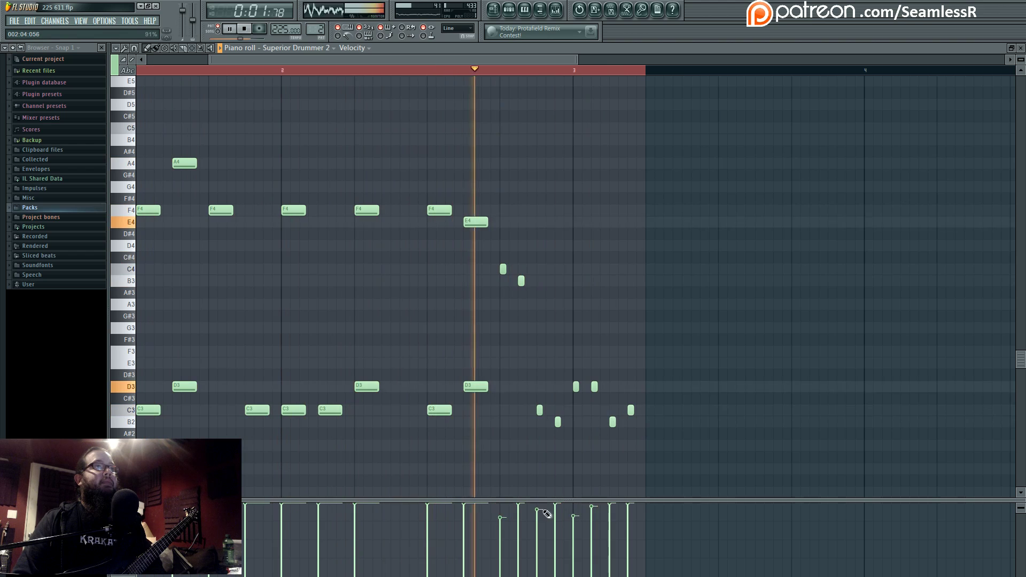
click(537, 507)
click(574, 508)
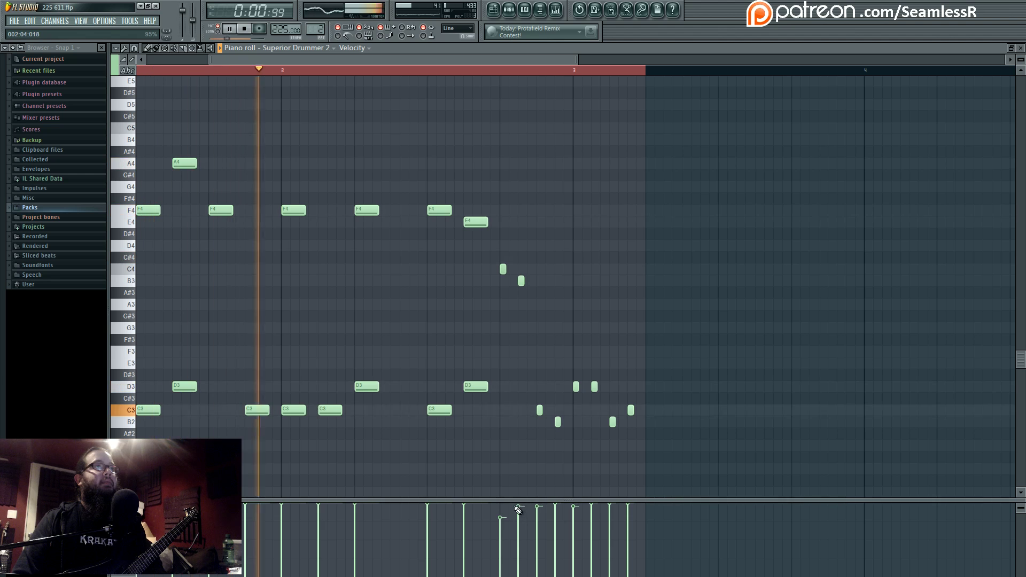
Try moving all the F4 notes in Pattern 1 up to C5
click(510, 14)
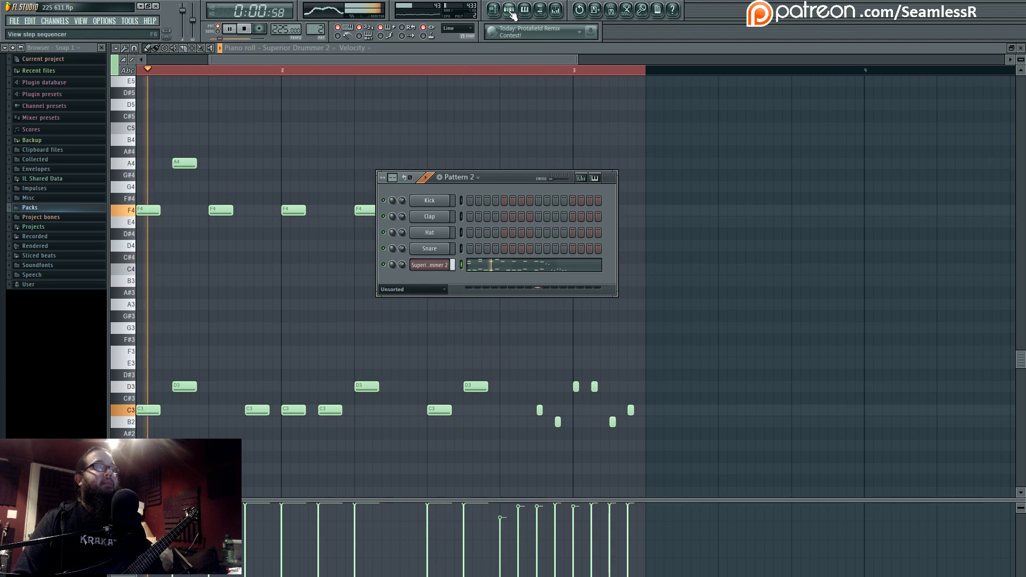
click(511, 13)
click(494, 15)
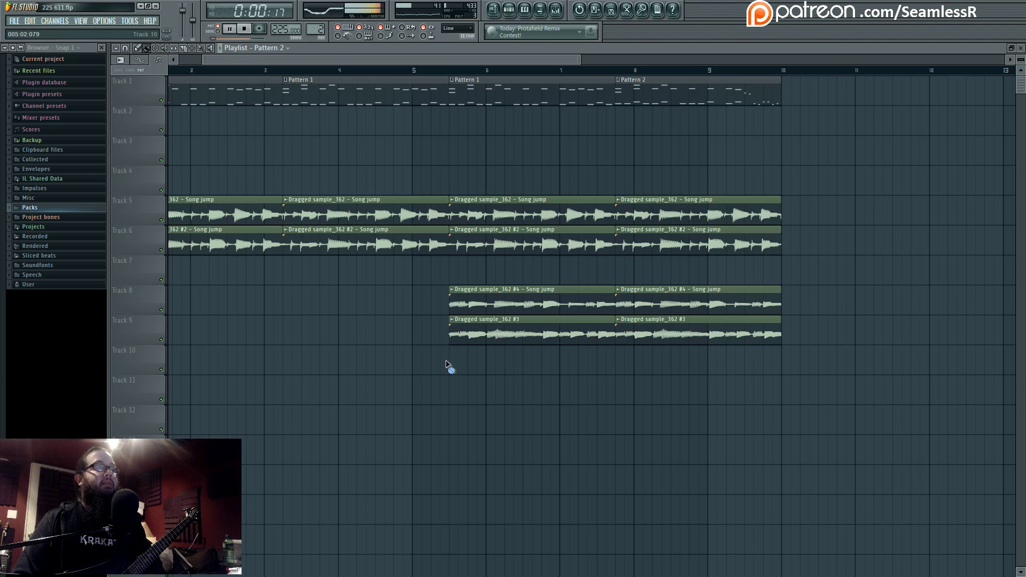
scroll(871, 287, down, 3)
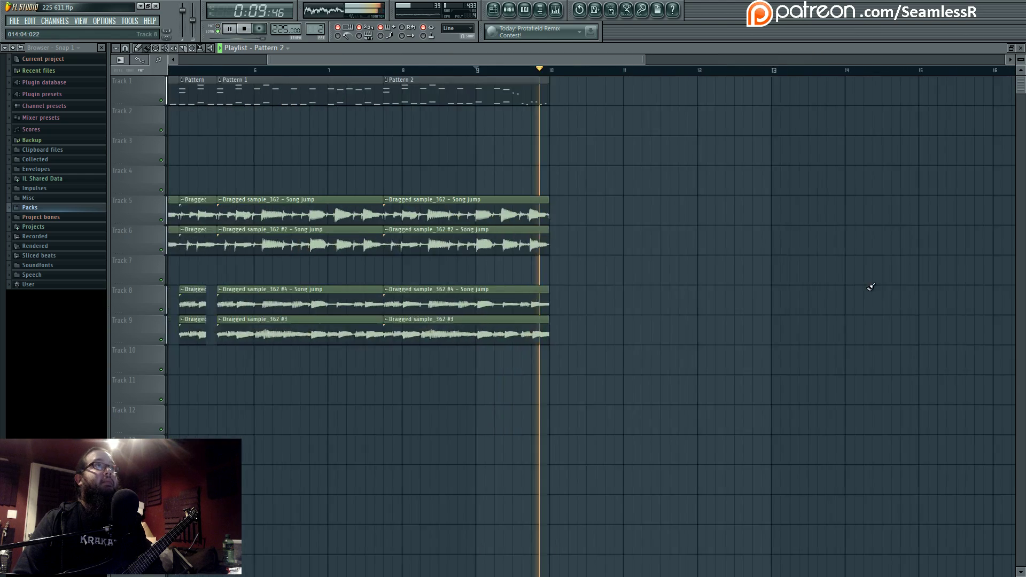
scroll(408, 410, up, 2)
scroll(273, 339, down, 3)
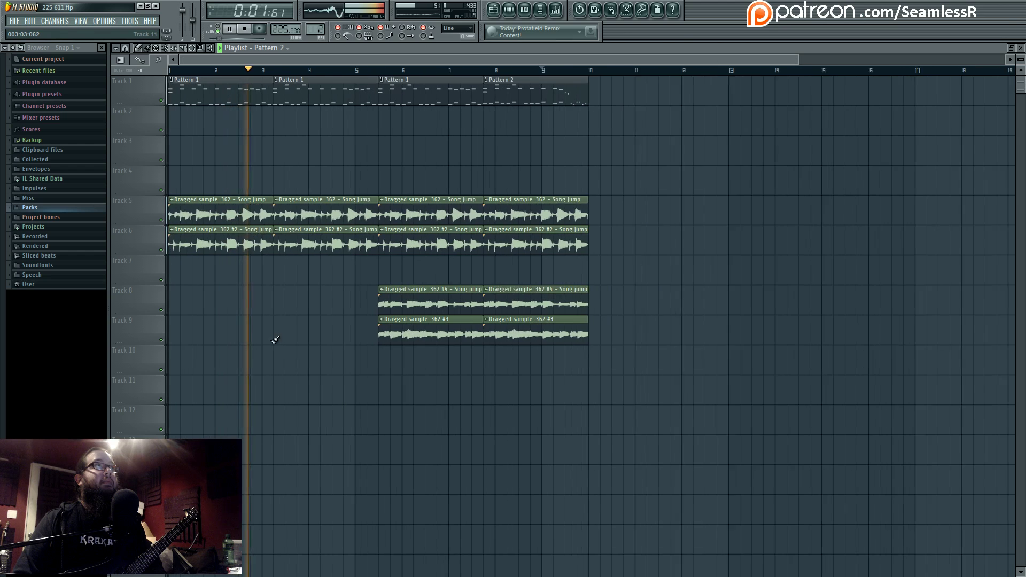
click(292, 89)
double_click(291, 89)
double_click(144, 228)
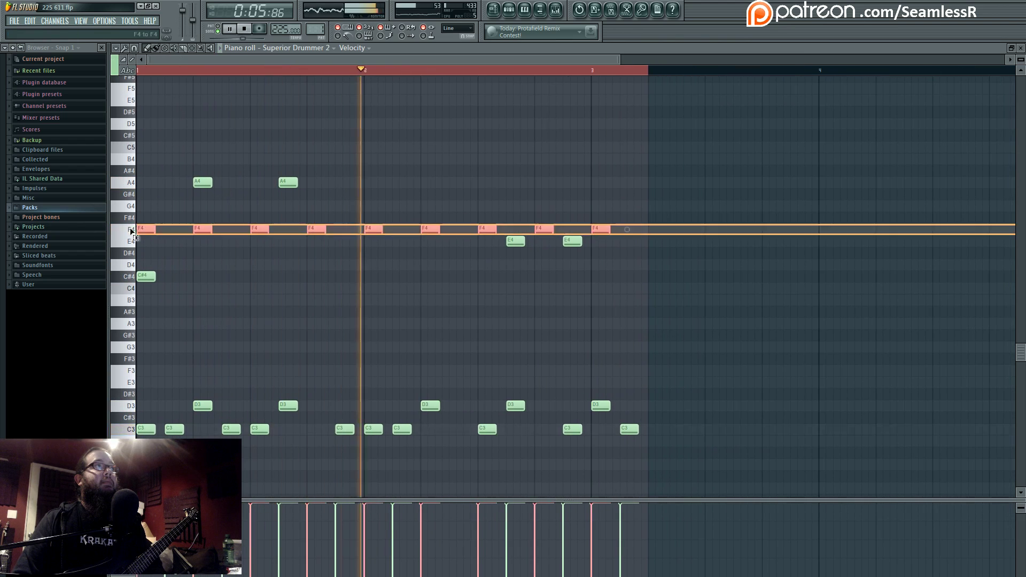
drag(144, 228, 140, 148)
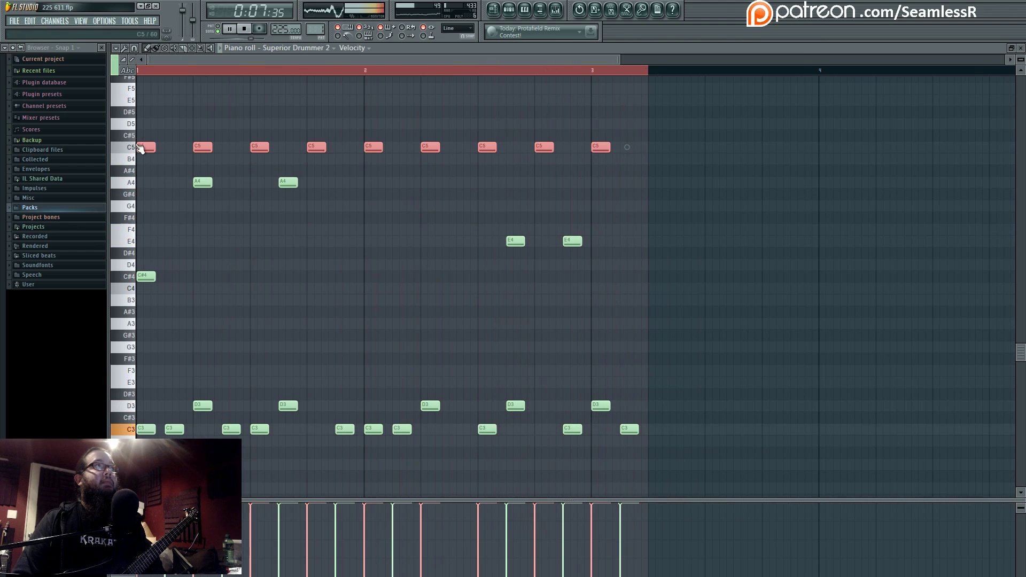
click(200, 214)
key(F5)
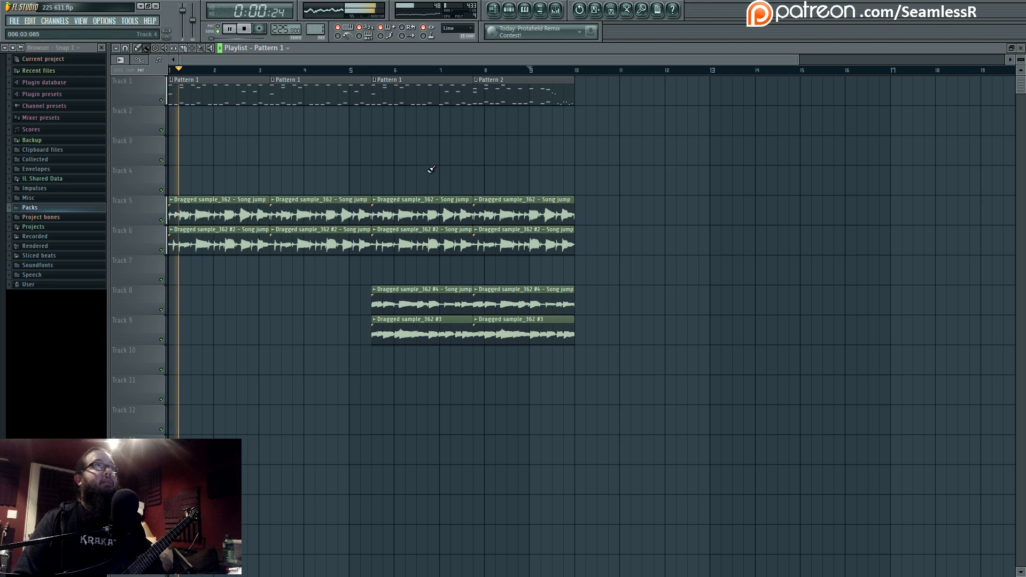
Open Pattern 1 in the piano roll and delete its first two C5 notes
double_click(187, 93)
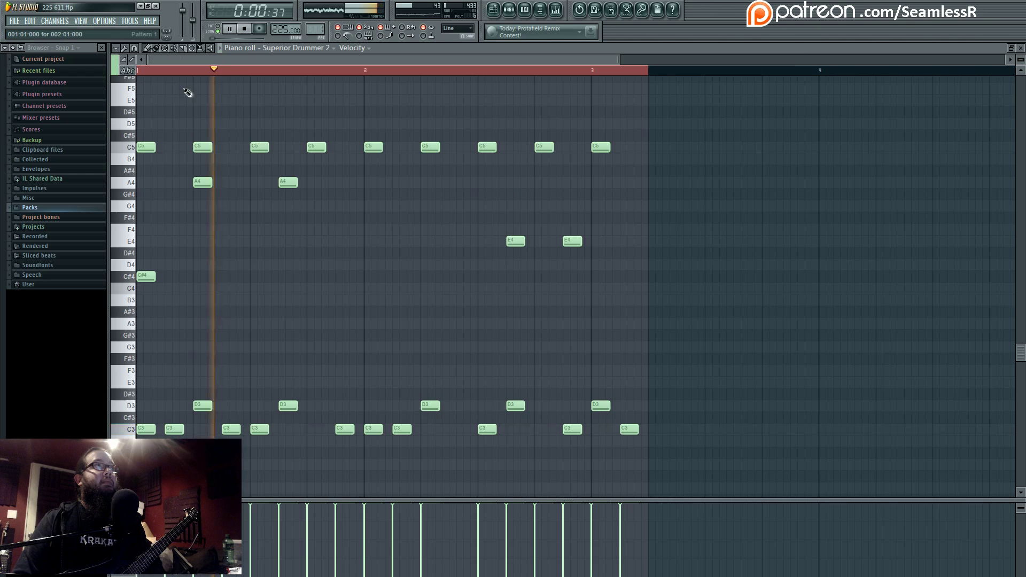
scroll(191, 150, up, 1)
right_click(146, 155)
right_click(202, 155)
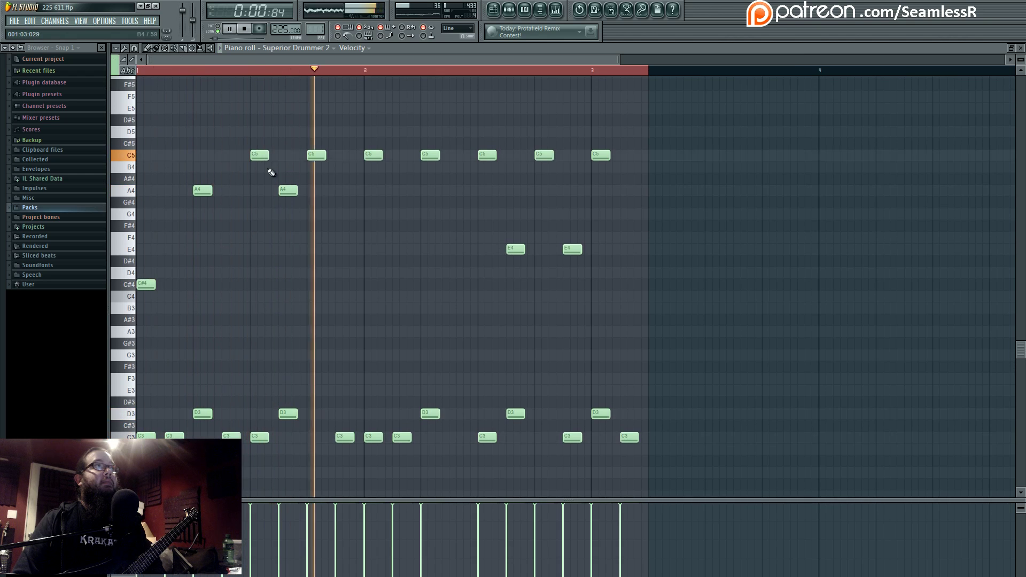
Lower the volume of mixer Insert 4 to about -12.7 dB
click(556, 10)
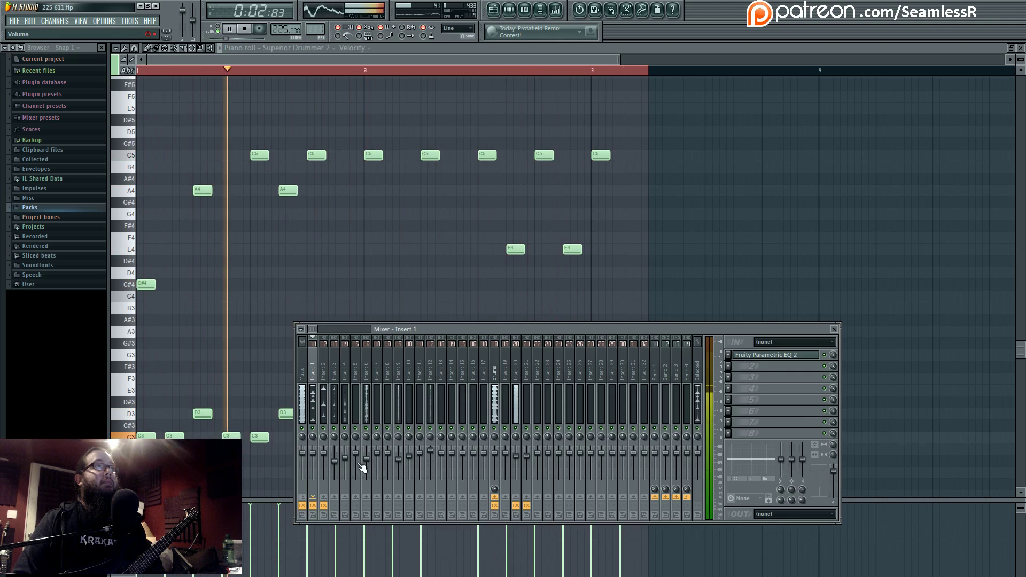
drag(345, 458, 348, 471)
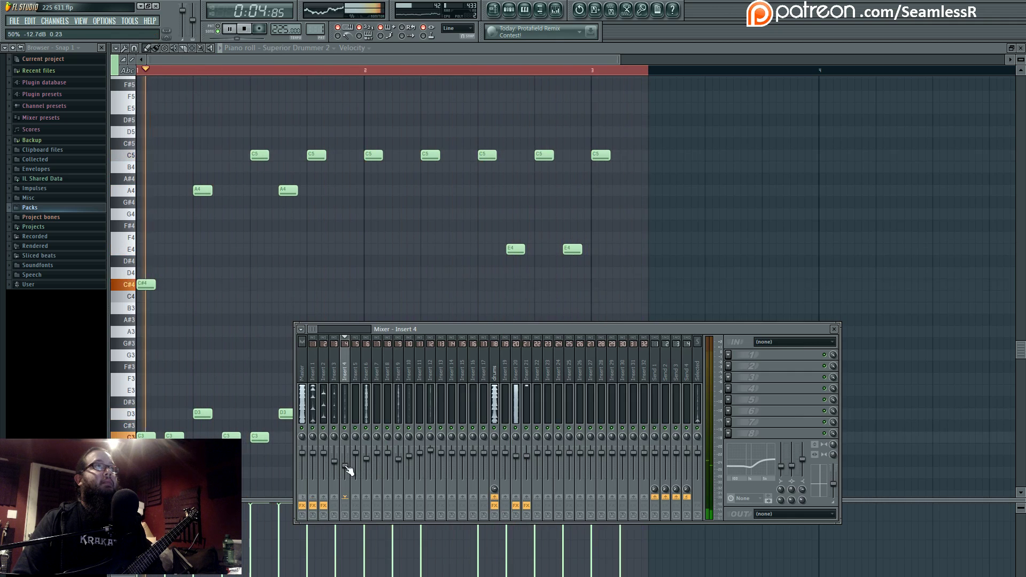
key(F9)
Move all the remaining C5 notes in Pattern 1 down to F4
double_click(258, 155)
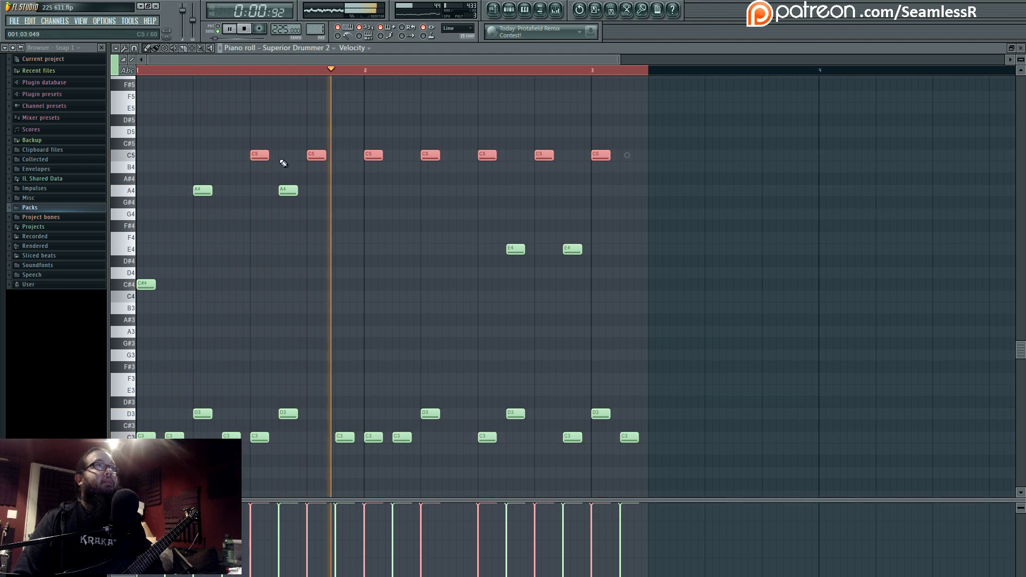
drag(259, 151, 259, 235)
click(497, 280)
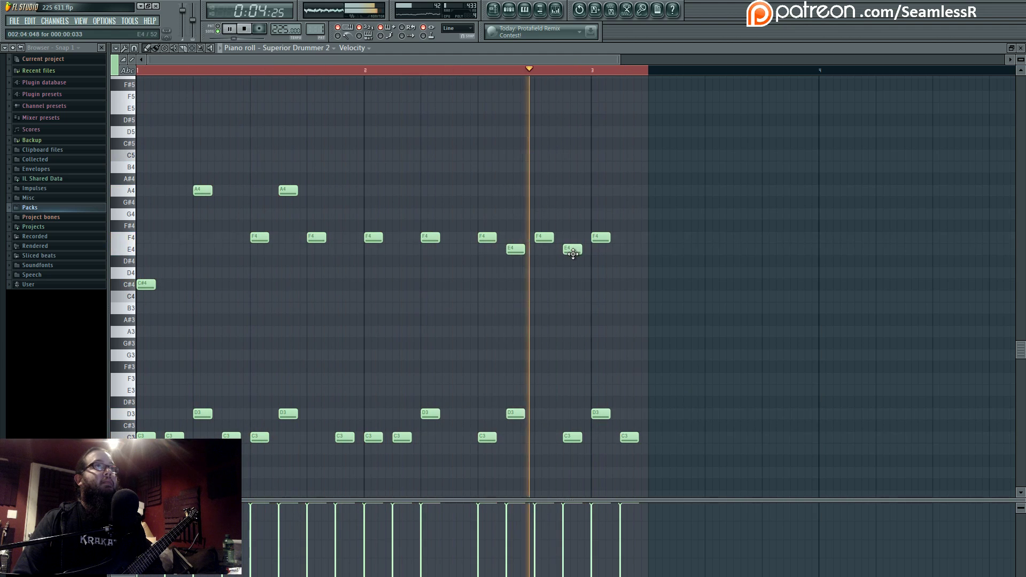
Add an A4 note above the last C3 and move the second E4 to bar 3, replacing the F4 there
click(626, 190)
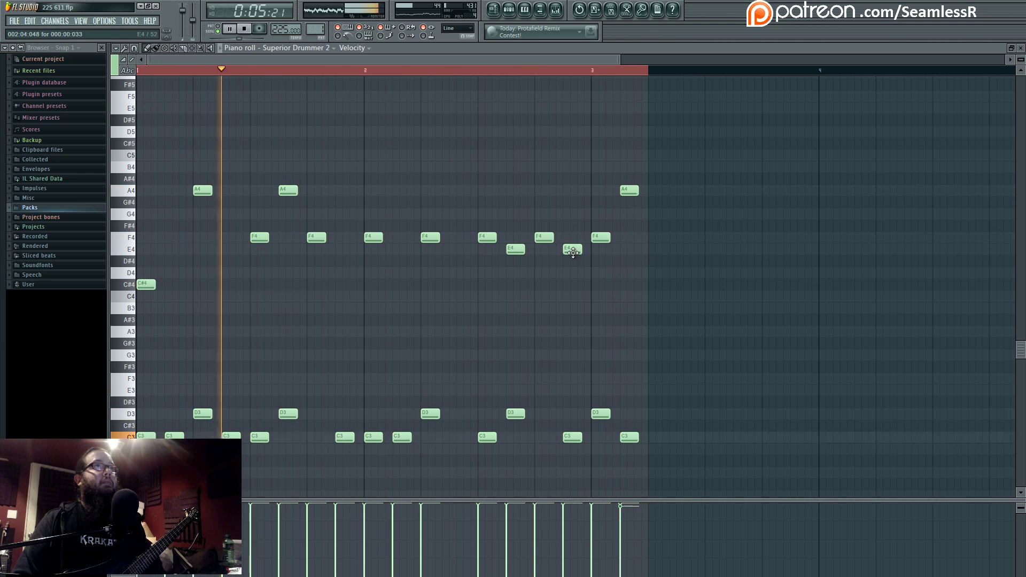
drag(573, 251, 600, 250)
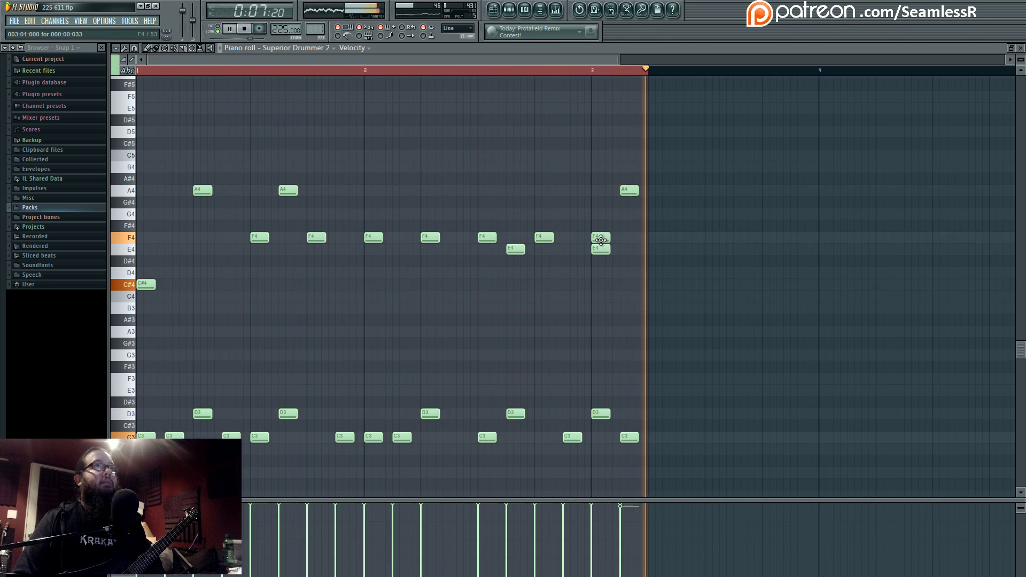
click(493, 10)
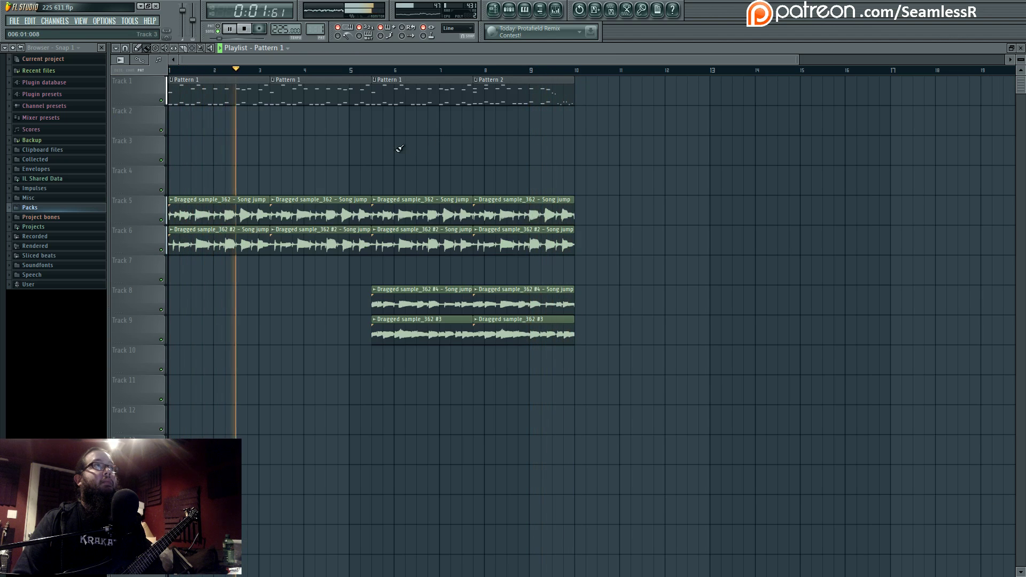
Raise band 4 and slightly lower band 2 in the Fruity Parametric EQ 2 on mixer Insert 1
click(508, 11)
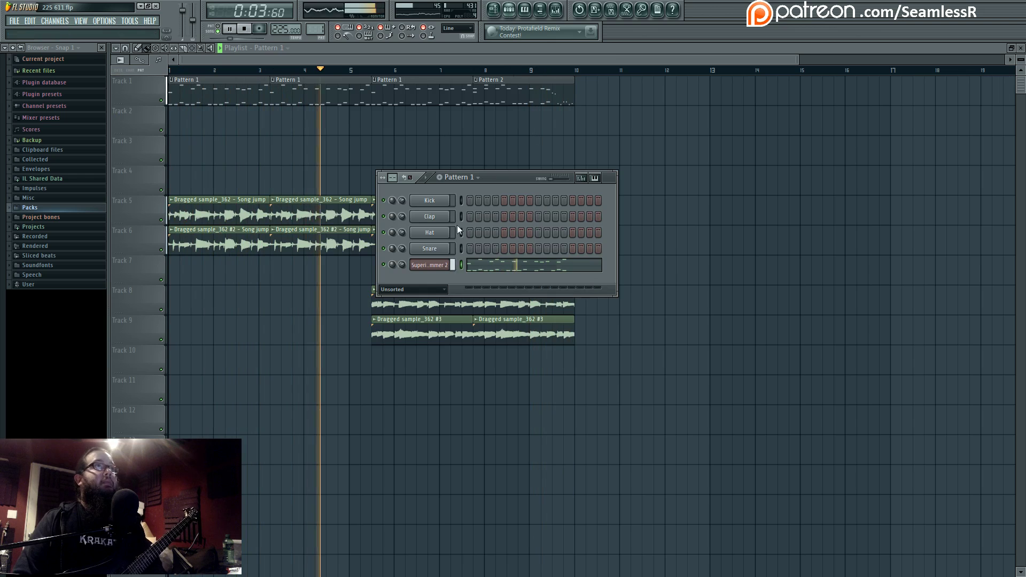
click(556, 12)
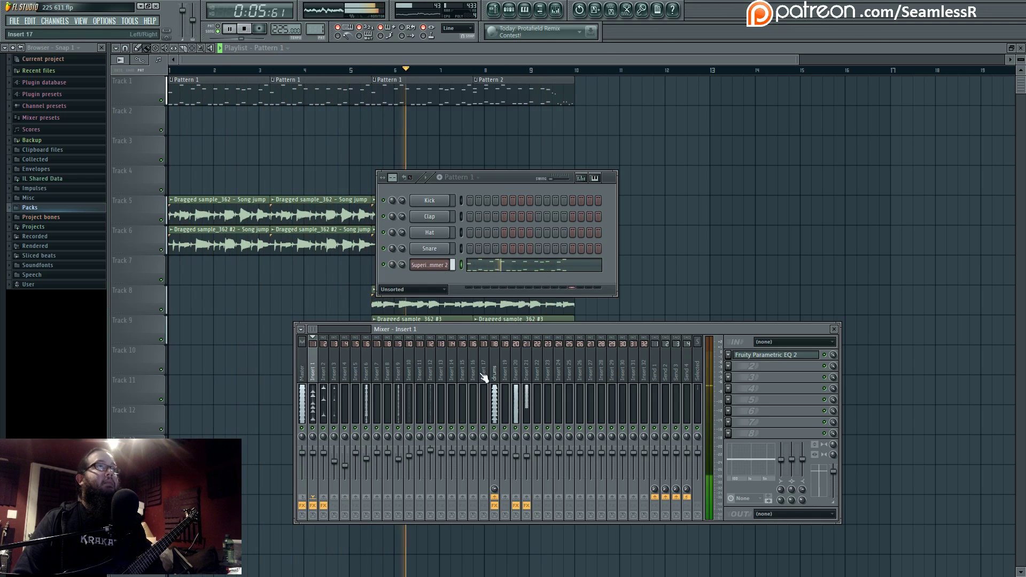
click(775, 355)
mouse_move(547, 248)
mouse_down()
mouse_move(551, 230)
mouse_move(545, 238)
mouse_up()
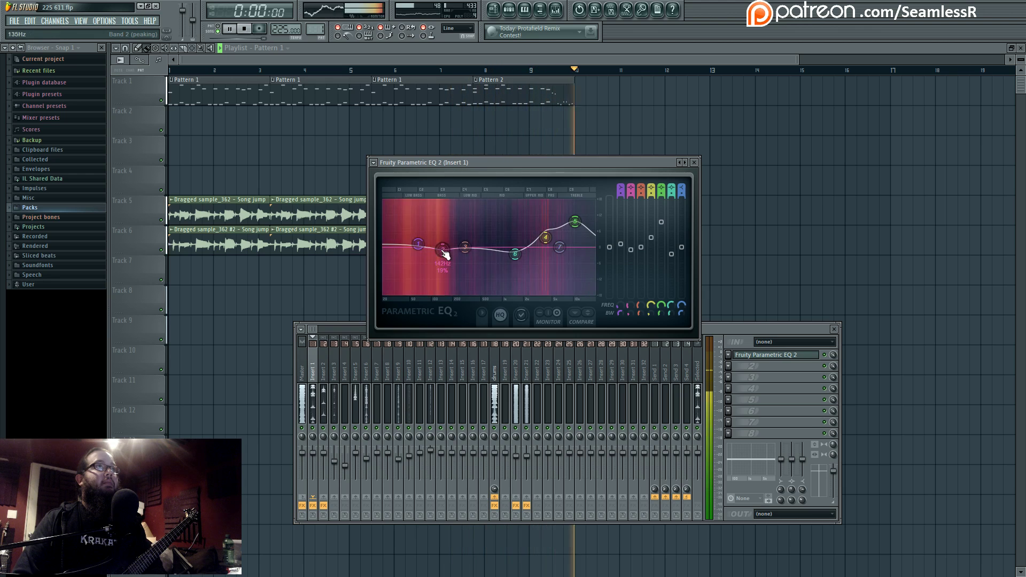
drag(444, 260, 445, 263)
Move the second C3 note and the C3 at the start of bar 2 down to B2 in the Superior Drummer 2 patterns
key(F6)
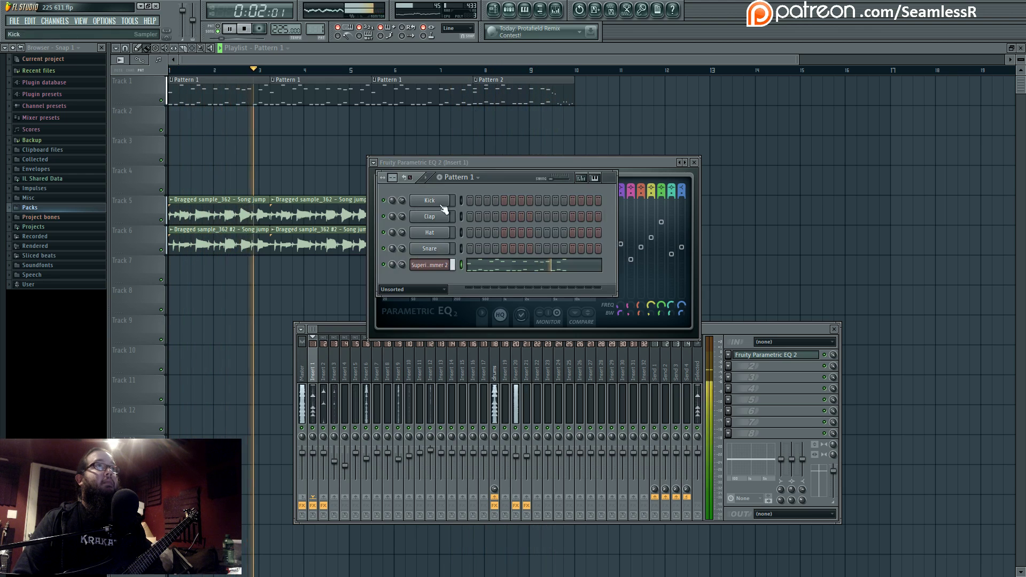
click(430, 265)
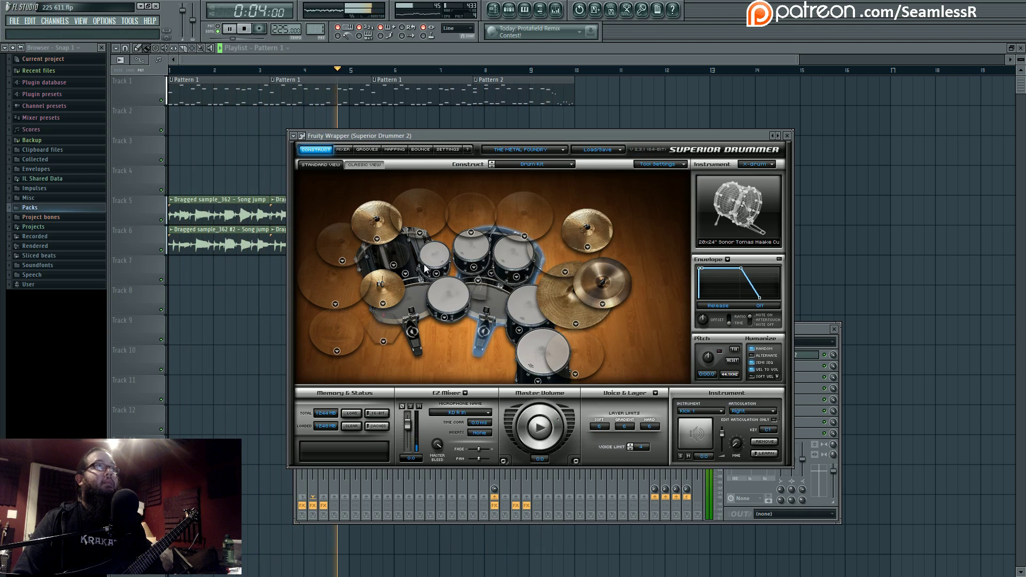
key(F7)
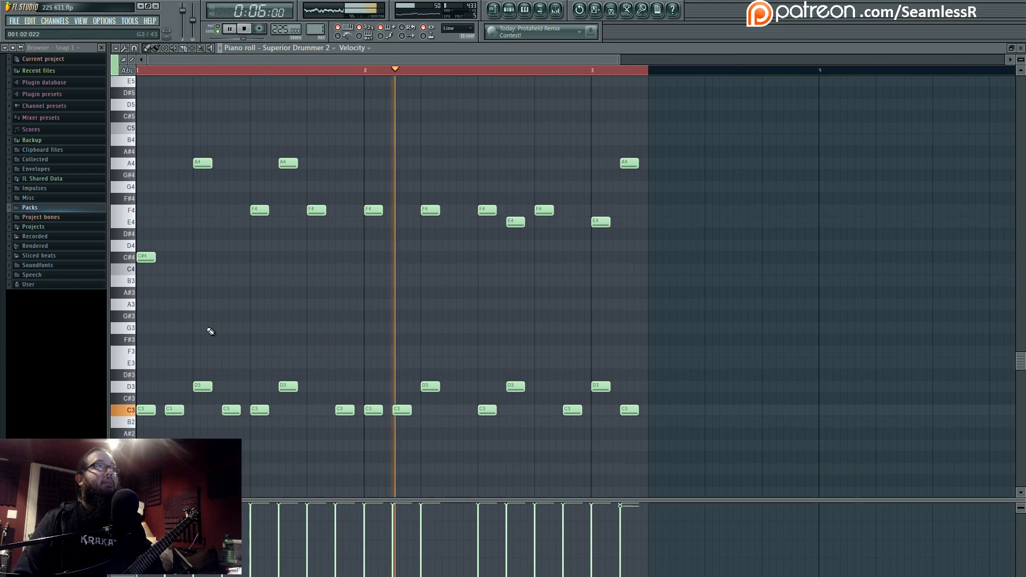
drag(180, 406, 180, 418)
drag(260, 405, 268, 417)
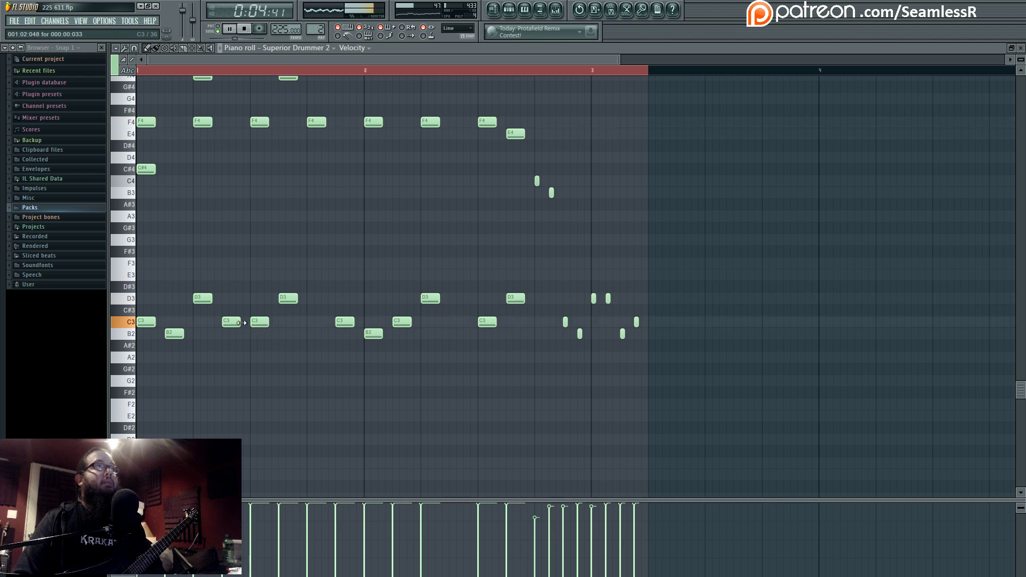
Return to the playlist, stop playback and delete the audio clips on Tracks 8 and 9
key(F5)
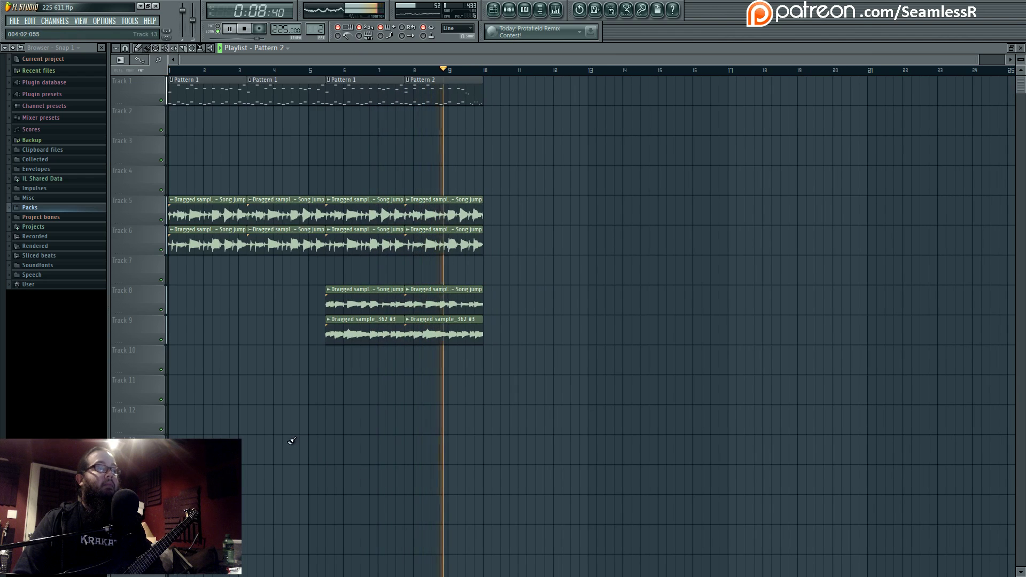
key(space)
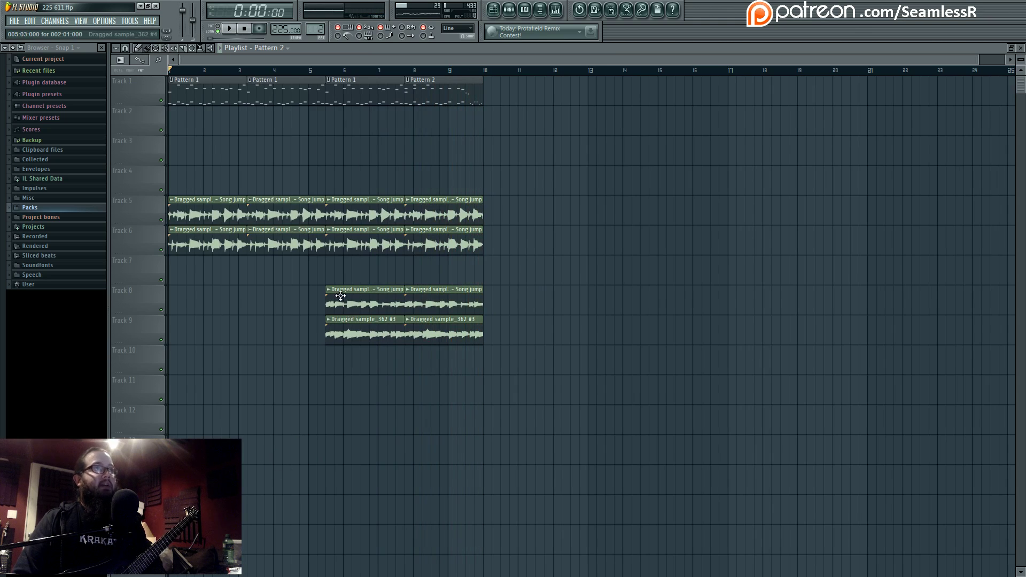
Set the audio input of mixer Insert 21 to the mono FireStudio Project Mic 2
click(565, 10)
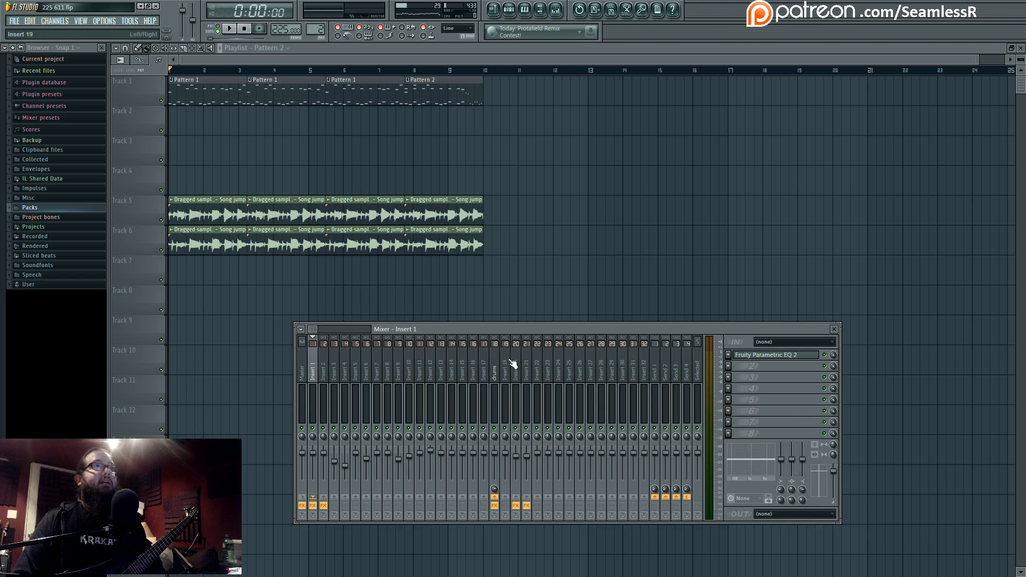
click(527, 363)
click(794, 342)
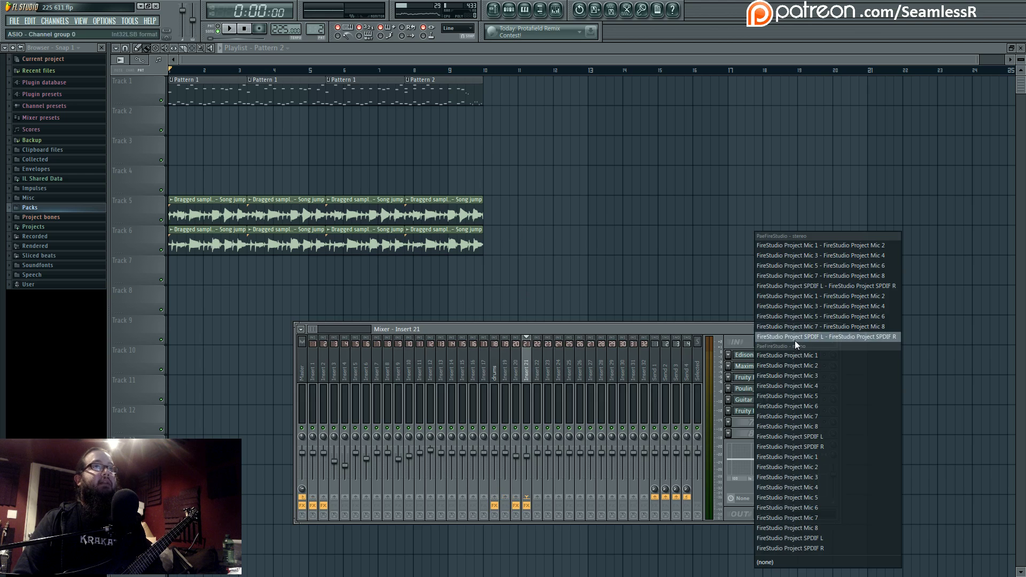
click(808, 467)
Slightly lower the cutoff of high-pass band 1 in the last Fruity Parametric EQ 2 on Insert 21
click(778, 411)
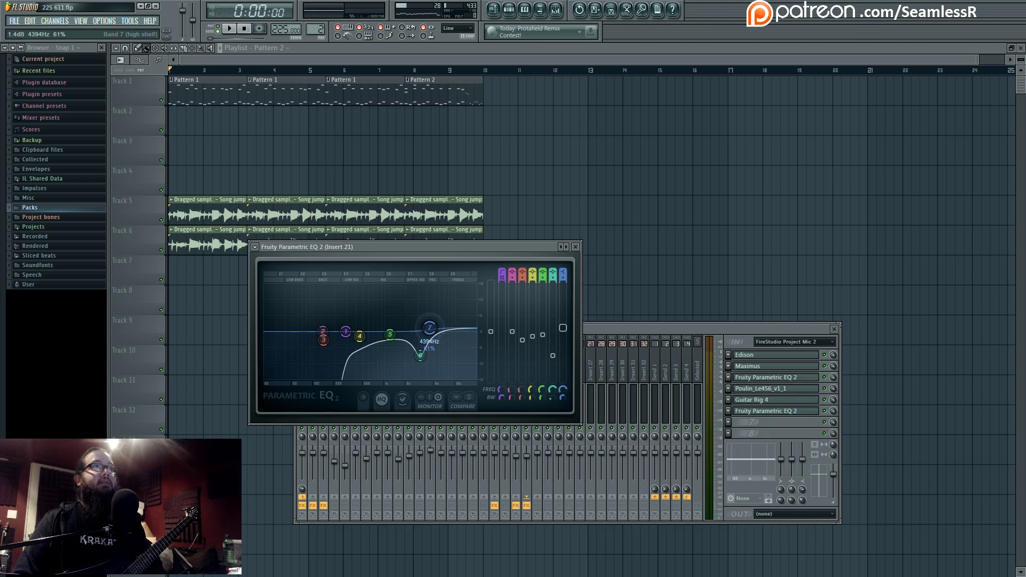
drag(346, 332, 338, 332)
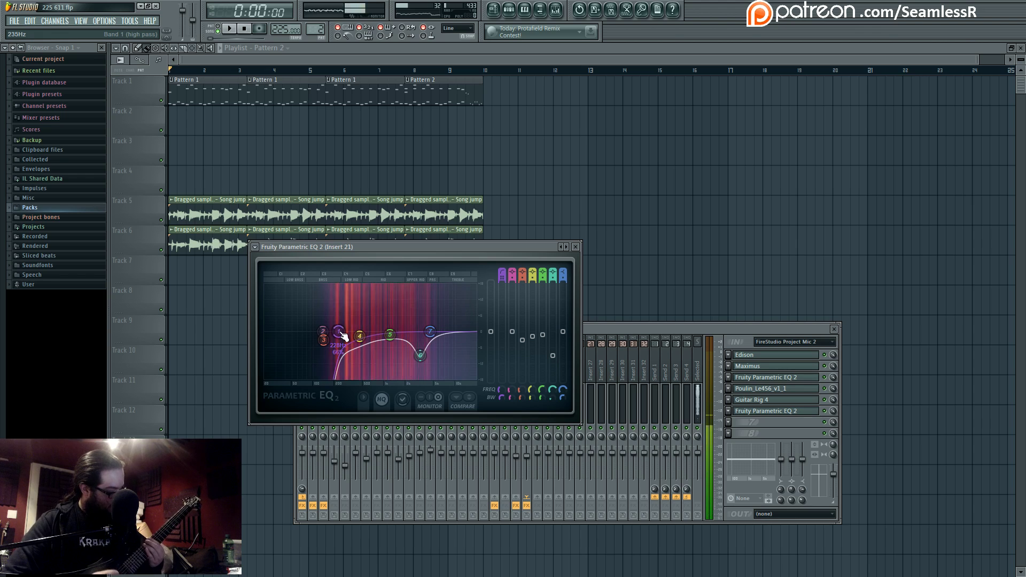
key(space)
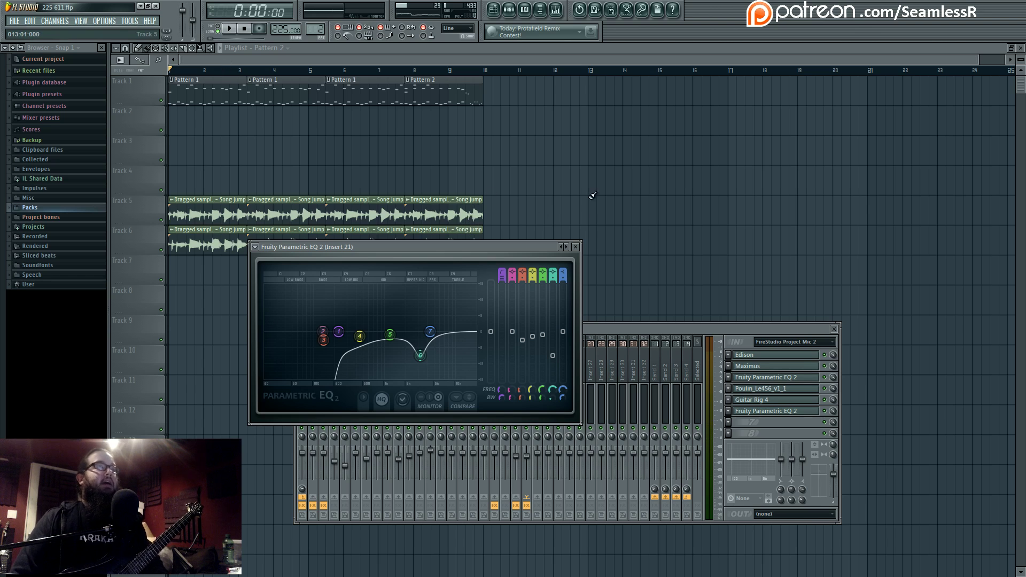
Open Edison on Insert 21, arm it for recording, and return to the playlist
drag(726, 328, 670, 313)
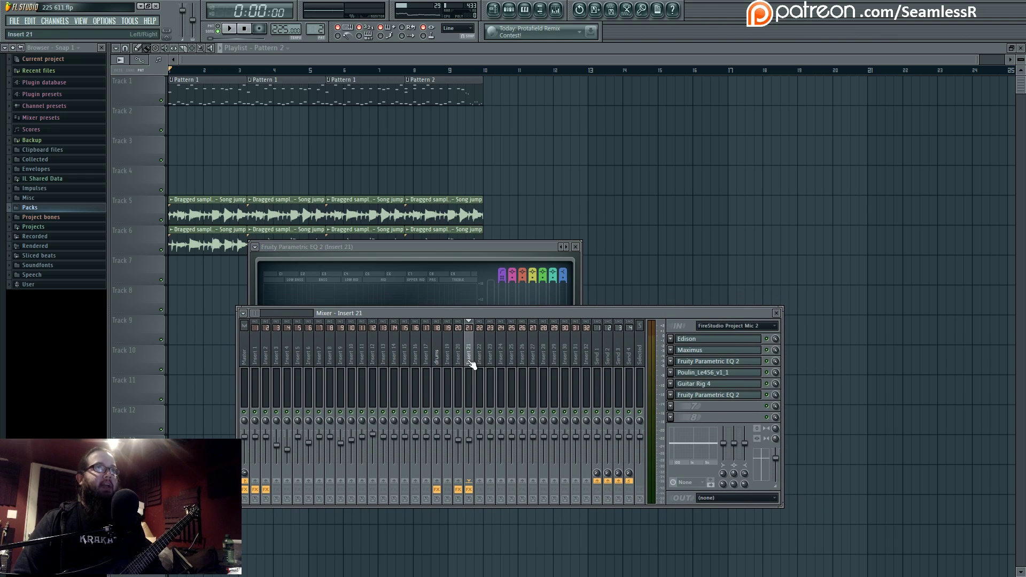
click(746, 342)
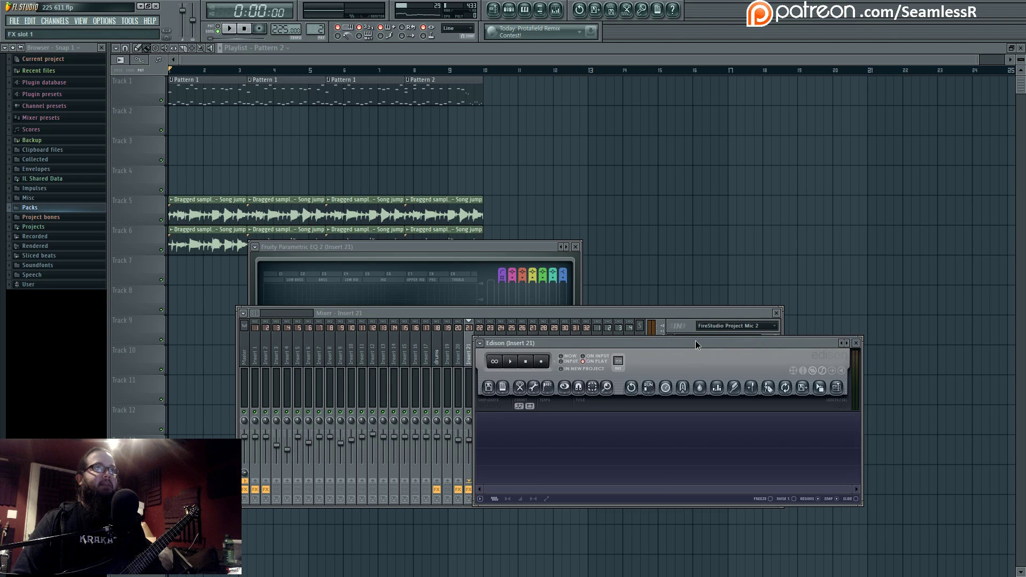
drag(696, 344, 699, 319)
click(545, 335)
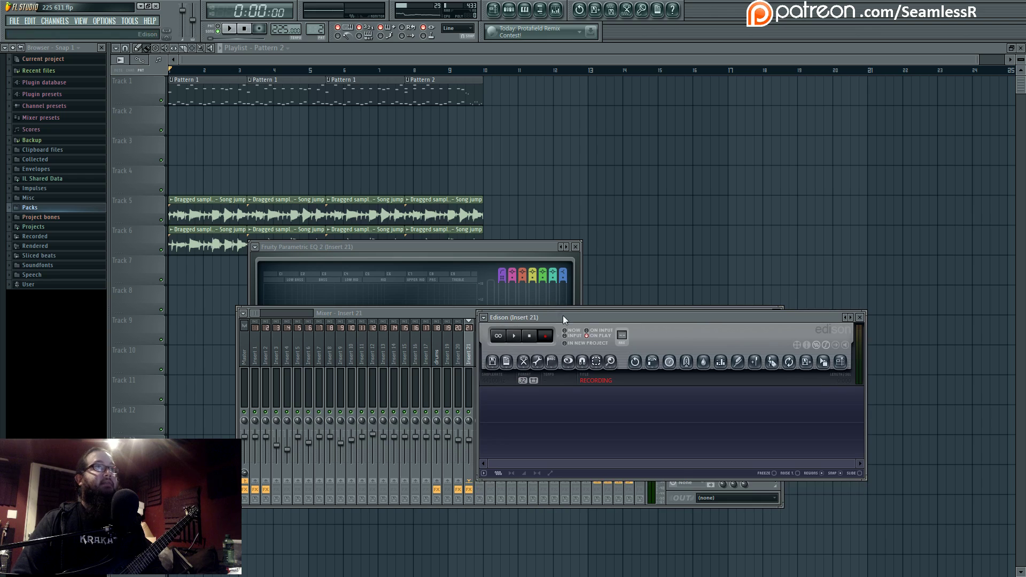
mouse_move(563, 319)
mouse_down()
mouse_move(553, 293)
mouse_move(558, 307)
mouse_up()
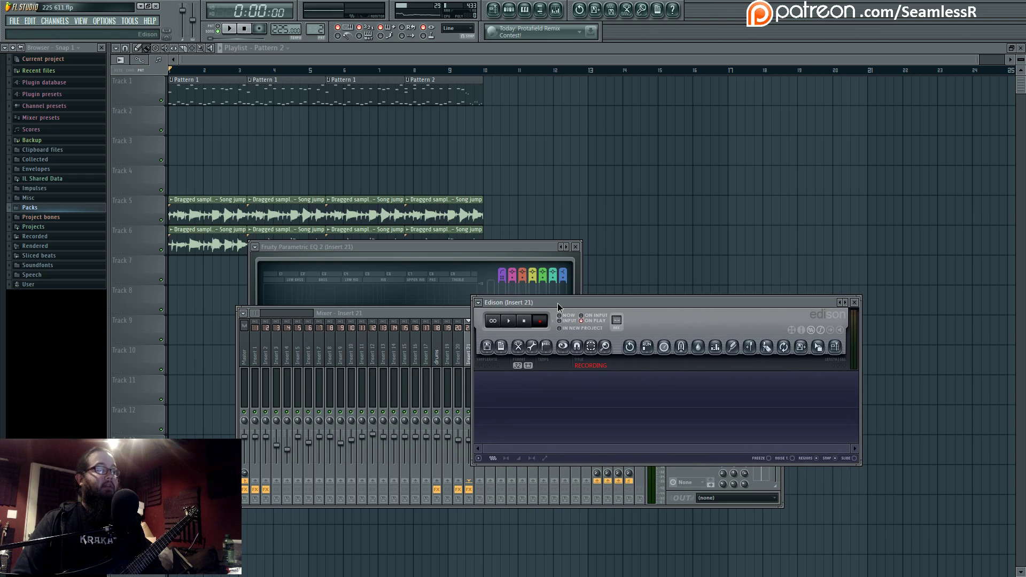
click(248, 71)
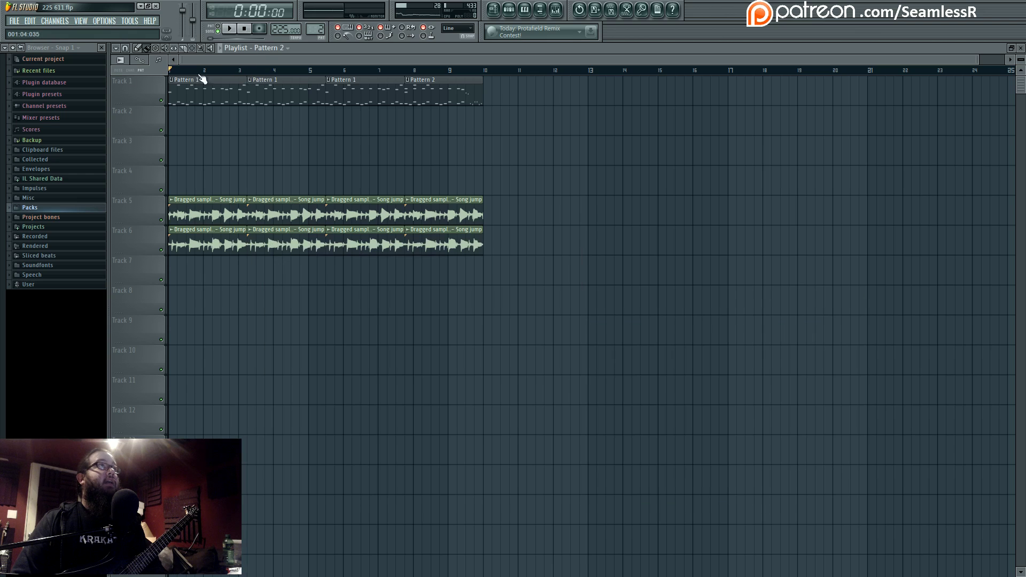
Loop the first Pattern 1 section of the playlist and record a guitar take over it in Edison on Insert 21
drag(247, 72, 53, 74)
click(558, 10)
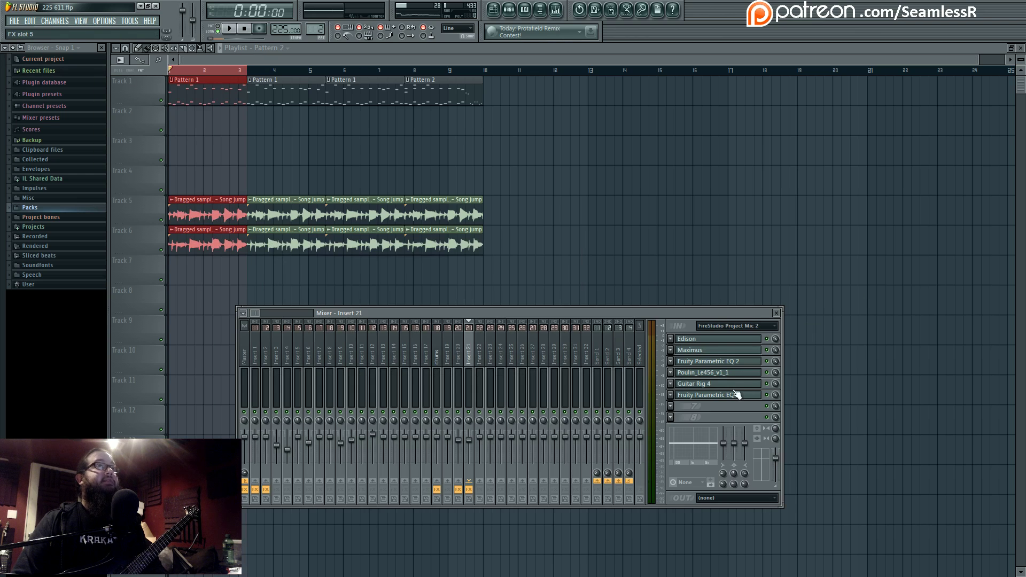
click(733, 342)
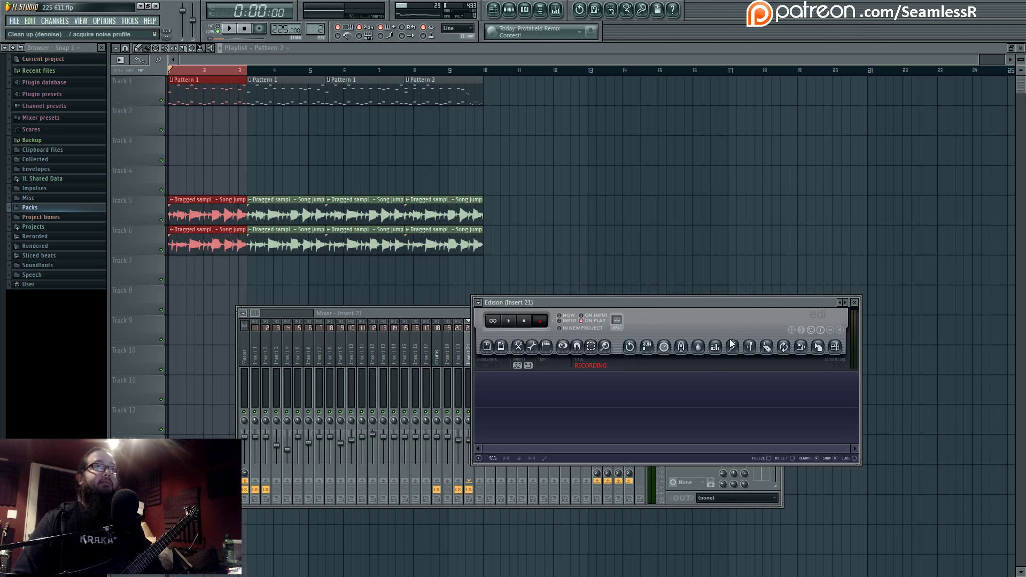
drag(591, 302, 595, 285)
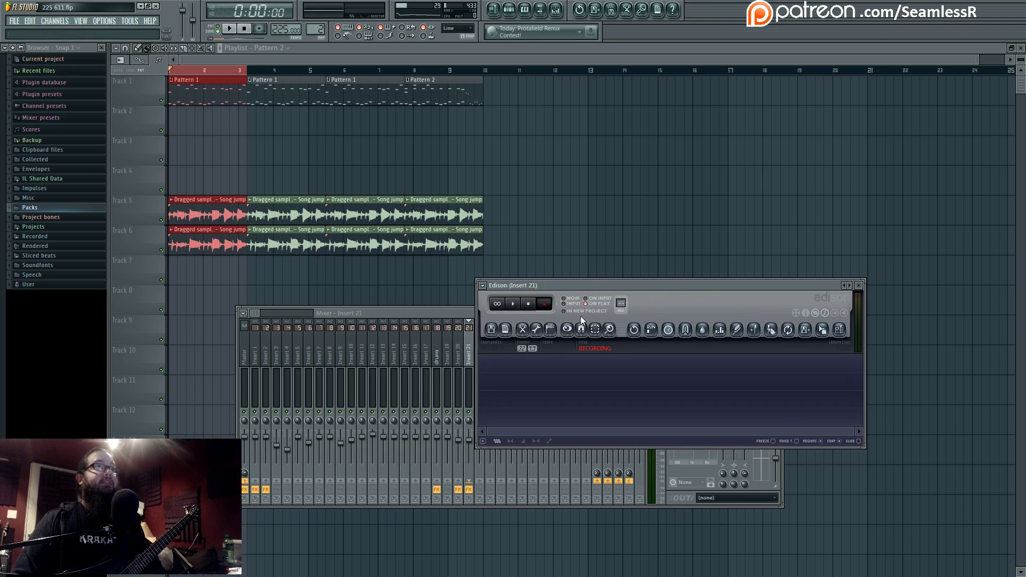
click(229, 30)
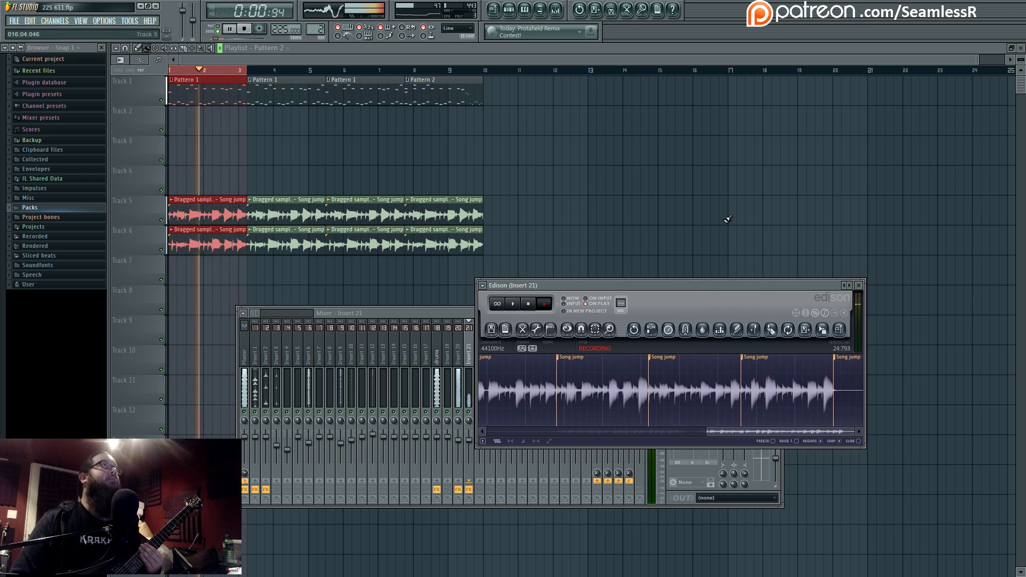
key(space)
click(544, 303)
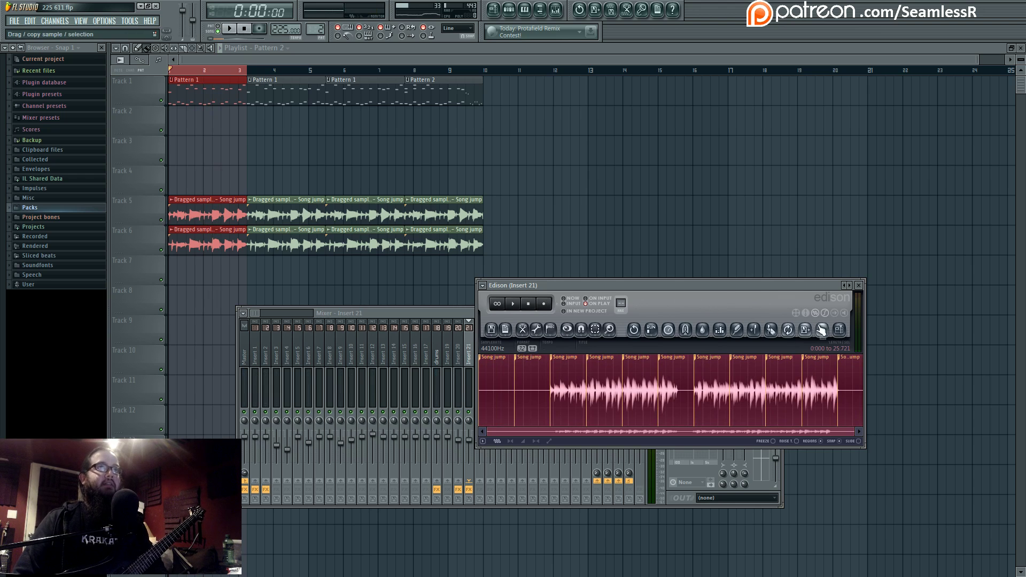
Place the recorded take from Edison on playlist Track 4, starting at bar 13
drag(821, 330, 458, 183)
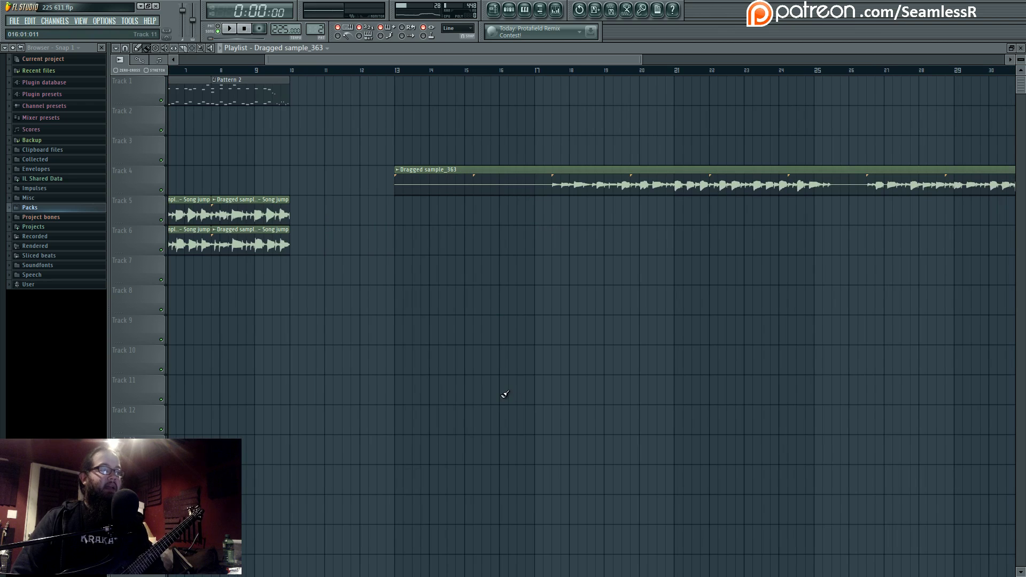
scroll(504, 394, left, 3)
scroll(584, 414, down, 2)
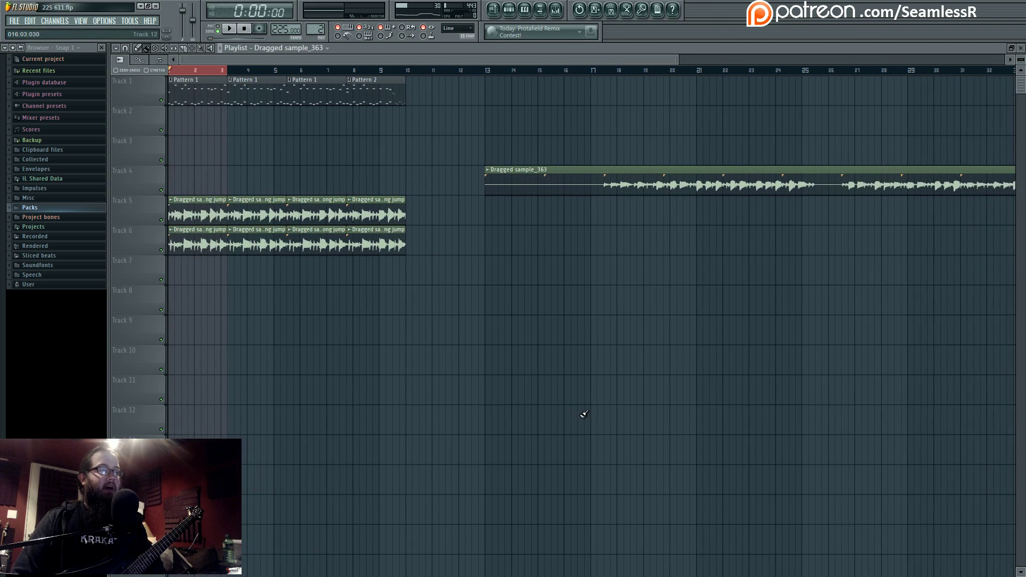
scroll(670, 361, right, 4)
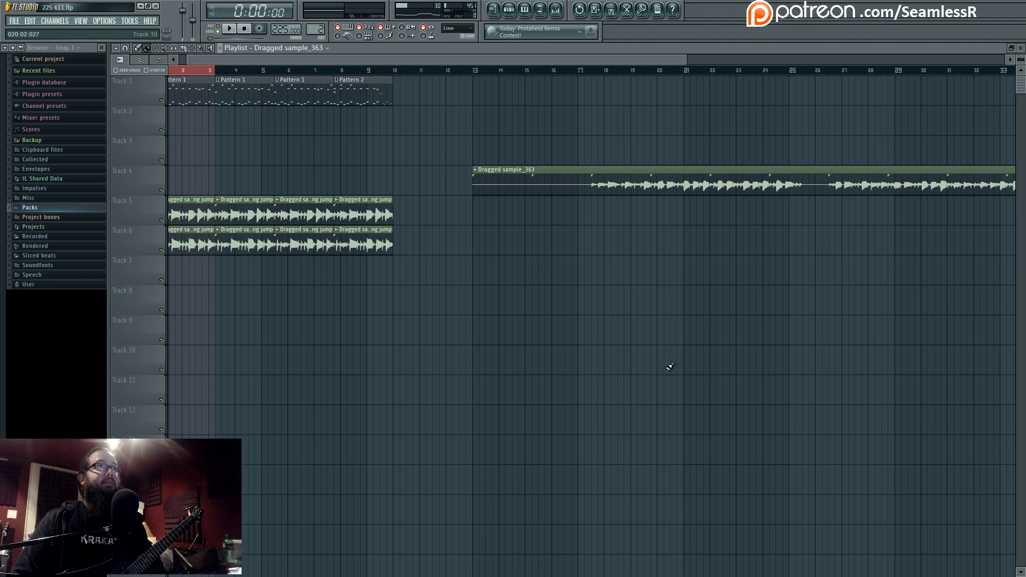
Slice the new Track 4 clip at the marker where the guitar begins and delete the silent opening piece
drag(567, 241, 682, 291)
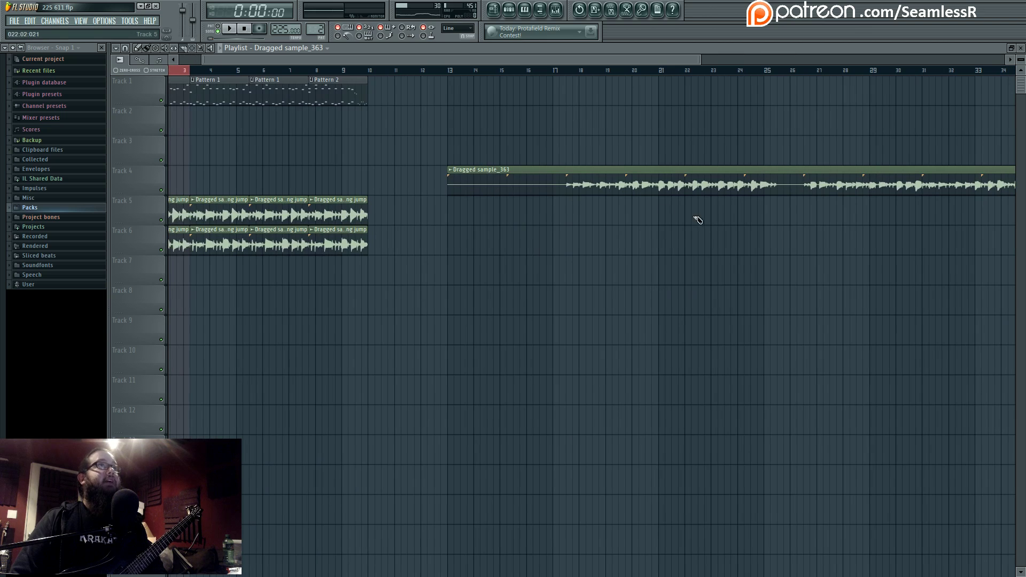
click(568, 171)
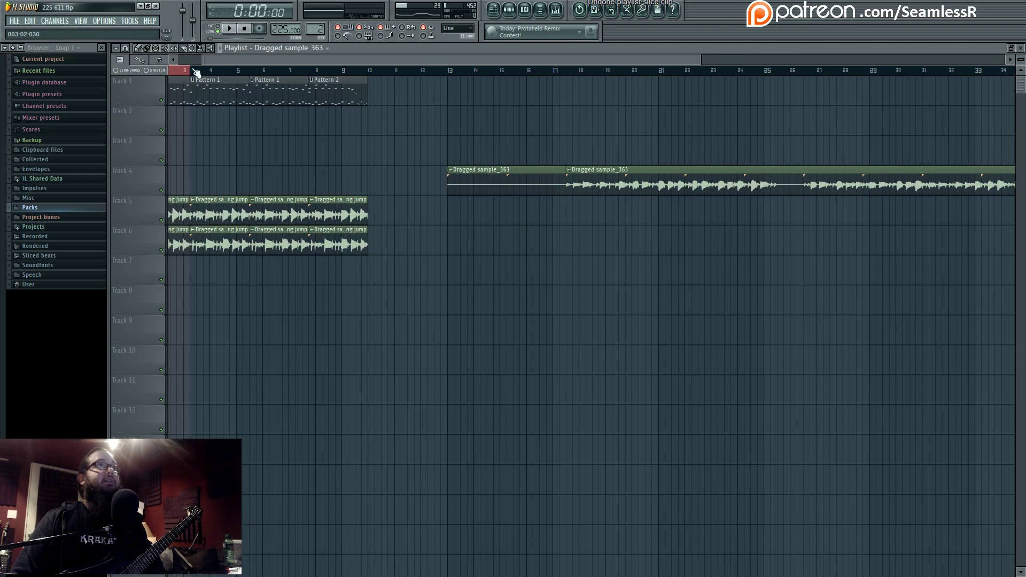
click(147, 50)
right_click(535, 184)
Route the Dragged sample_363 channel to mixer Insert 21 and set that insert's audio input to none
double_click(656, 191)
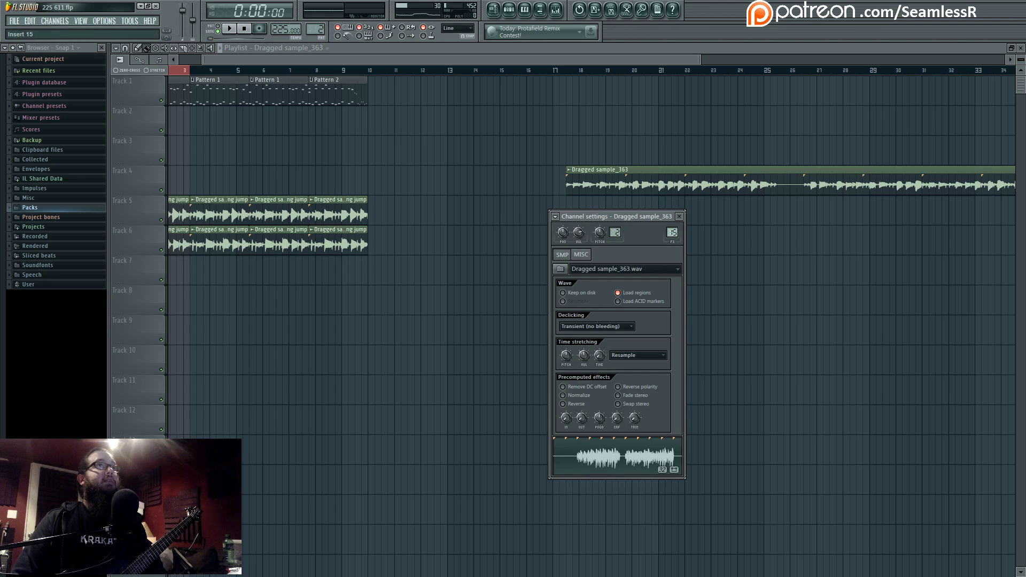
double_click(672, 232)
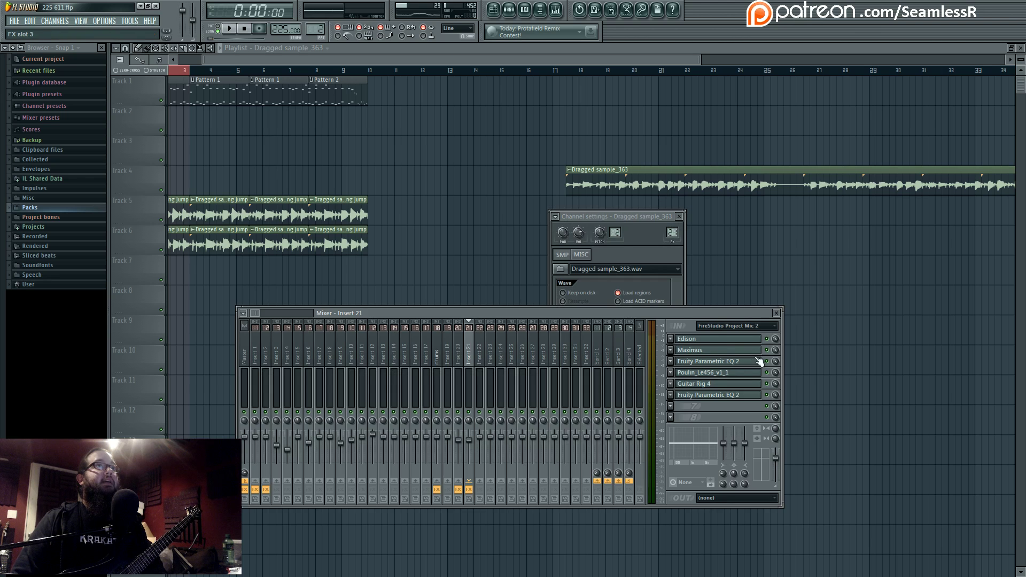
click(745, 326)
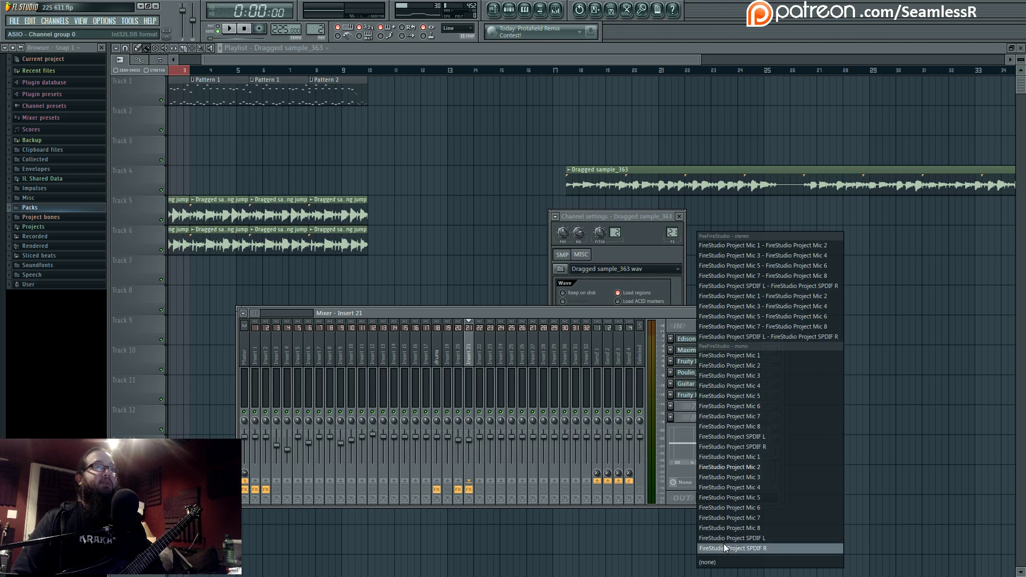
click(724, 562)
key(F12)
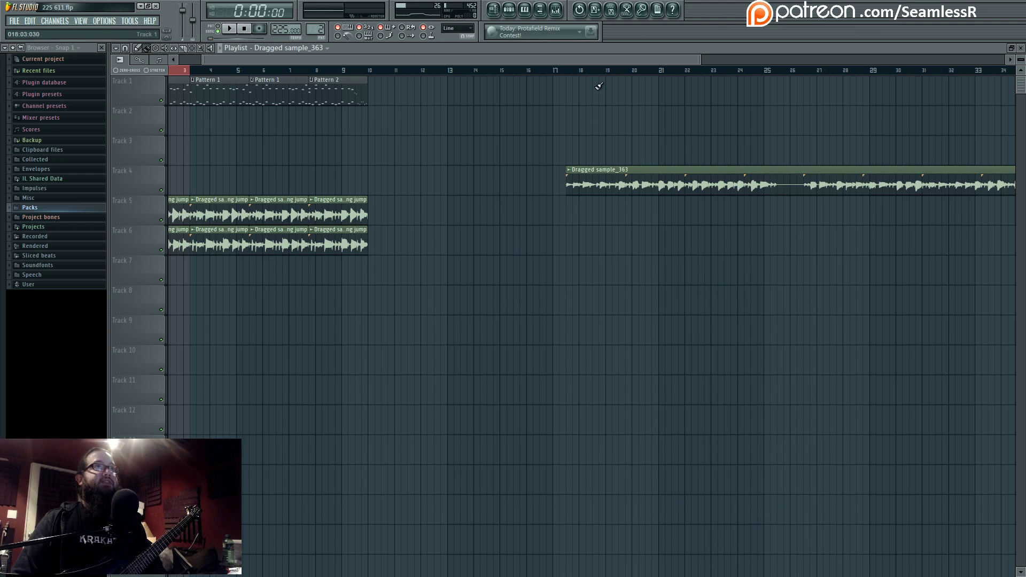
Audition the recorded take on Track 4 from its start and from its second passage after the gap
click(569, 71)
key(space)
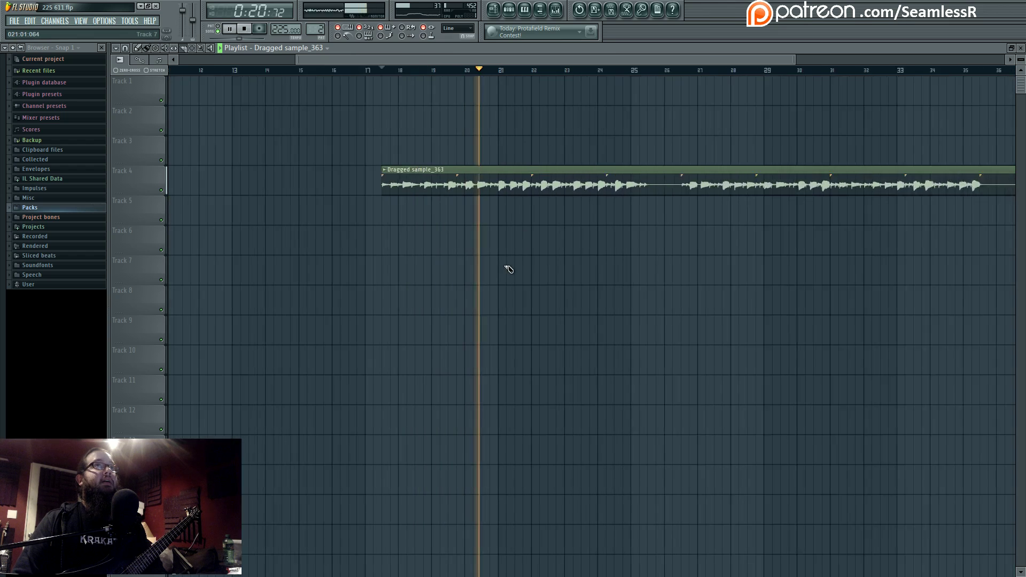
click(333, 70)
scroll(337, 139, up, 3)
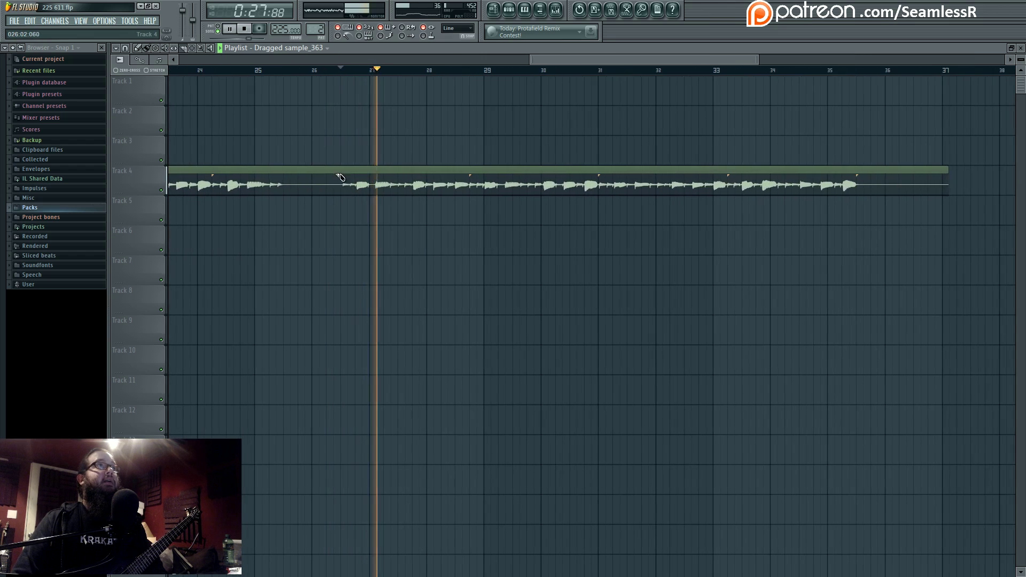
Slice the second passage of the Track 4 take at each of its five markers and stop playback
click(341, 177)
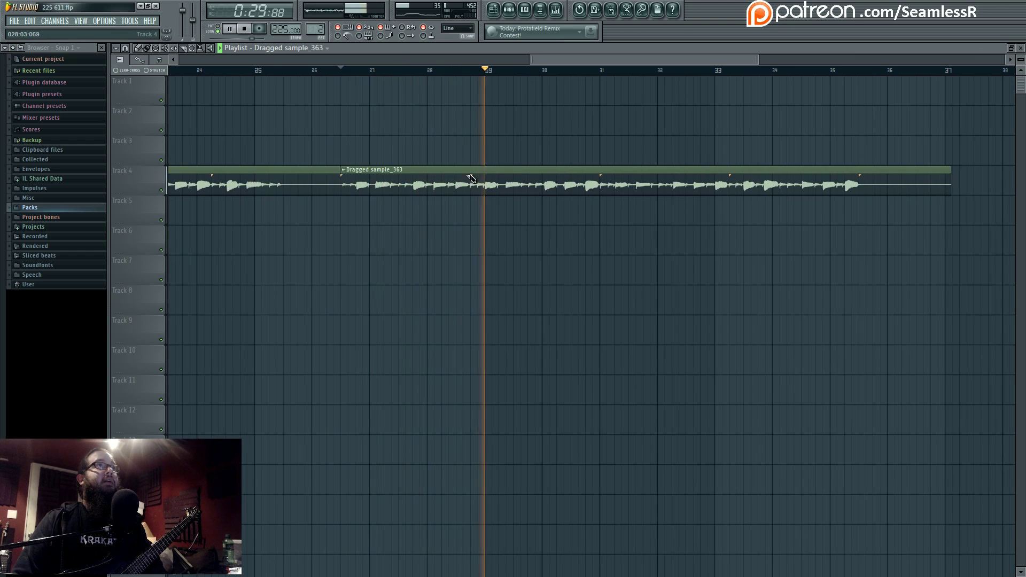
click(472, 178)
click(600, 178)
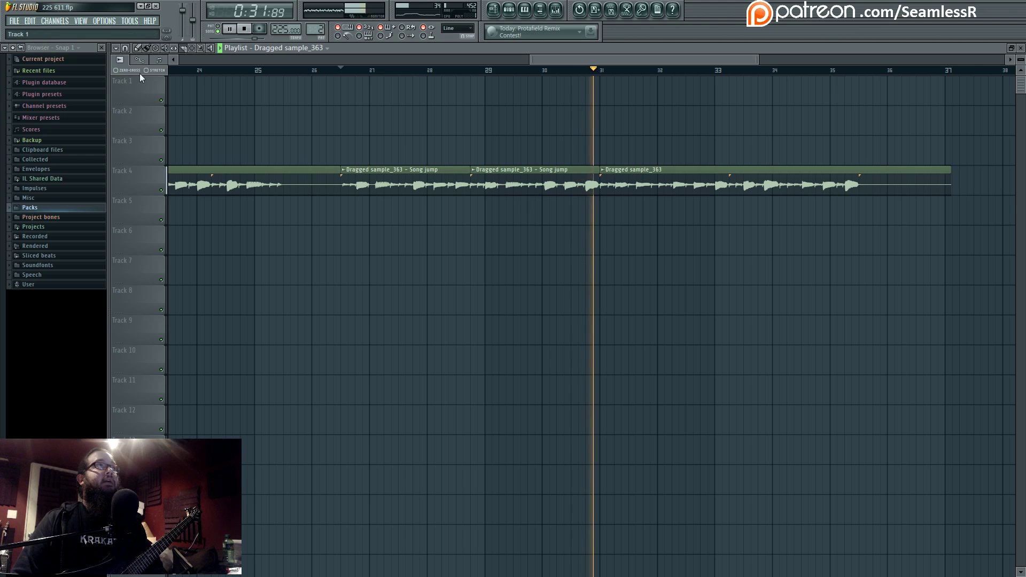
click(731, 177)
click(860, 177)
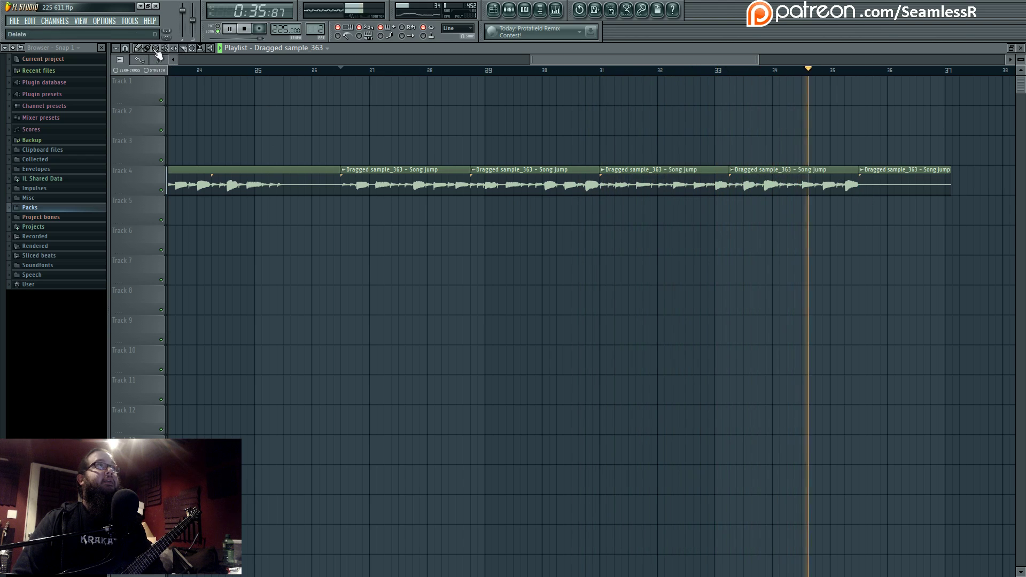
key(space)
Move the second slice of that passage to Track 5 beneath the first slice and make it unique
mouse_move(528, 177)
mouse_down()
mouse_move(428, 208)
mouse_move(396, 209)
mouse_move(504, 177)
mouse_move(528, 182)
mouse_move(346, 202)
mouse_up()
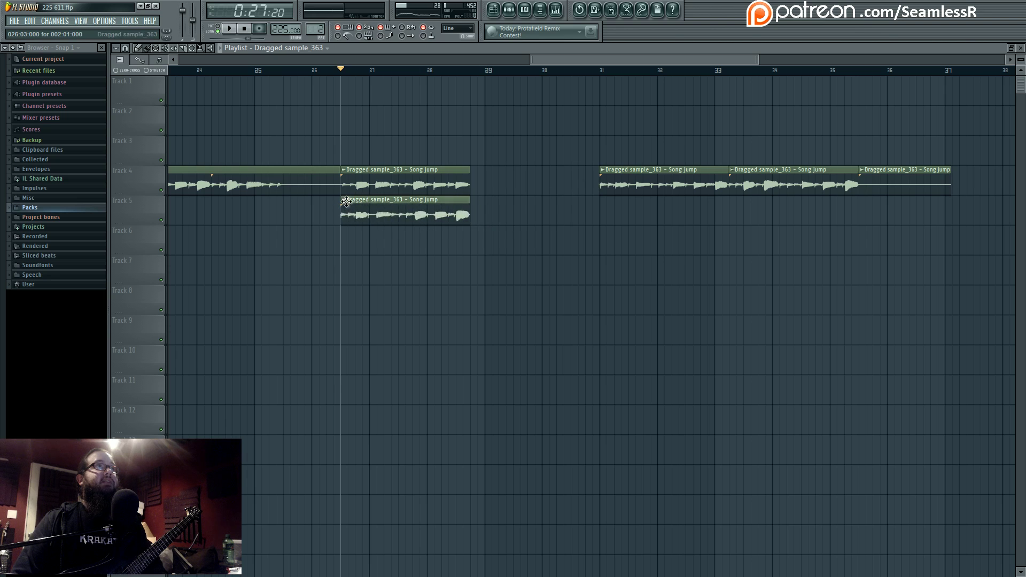
right_click(342, 204)
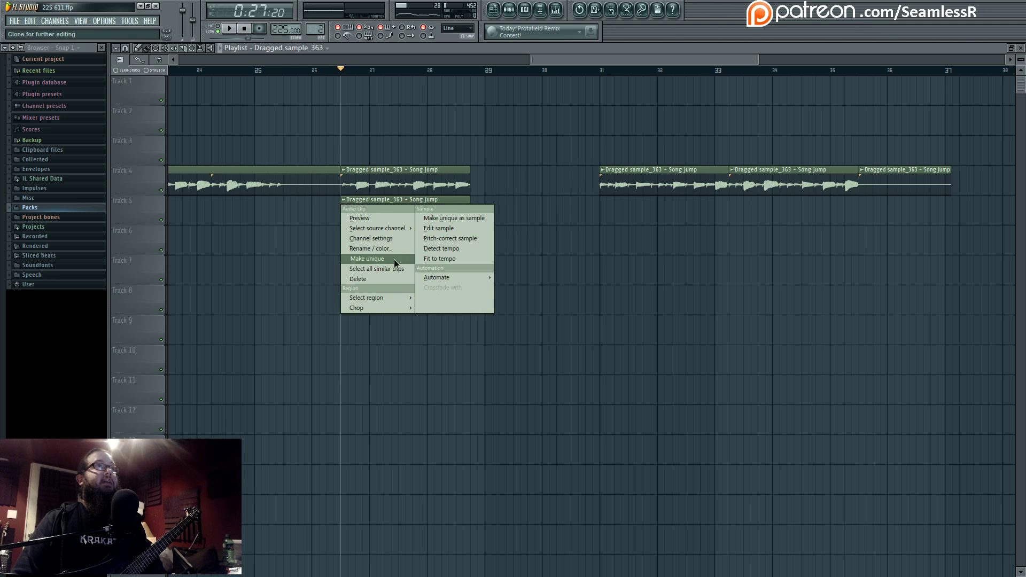
click(393, 259)
Extend the unique Track 5 clip over two more loop lengths, slice it at its markers and delete the middle piece
drag(471, 212, 729, 212)
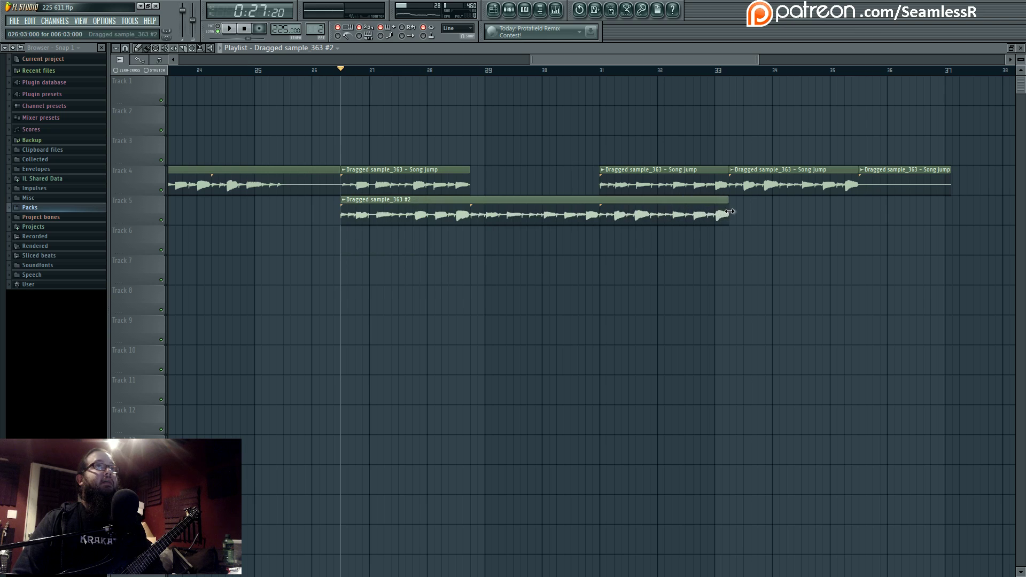
click(609, 215)
click(471, 215)
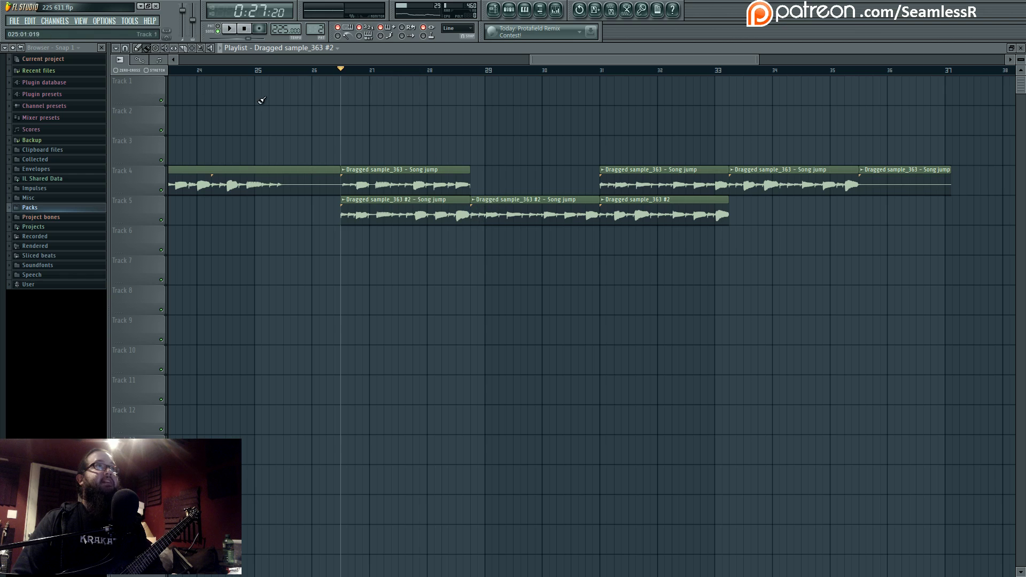
right_click(535, 214)
Play the layered clips and adjust the channel panning of the samples on Tracks 4 and 5
key(space)
key(space)
double_click(604, 185)
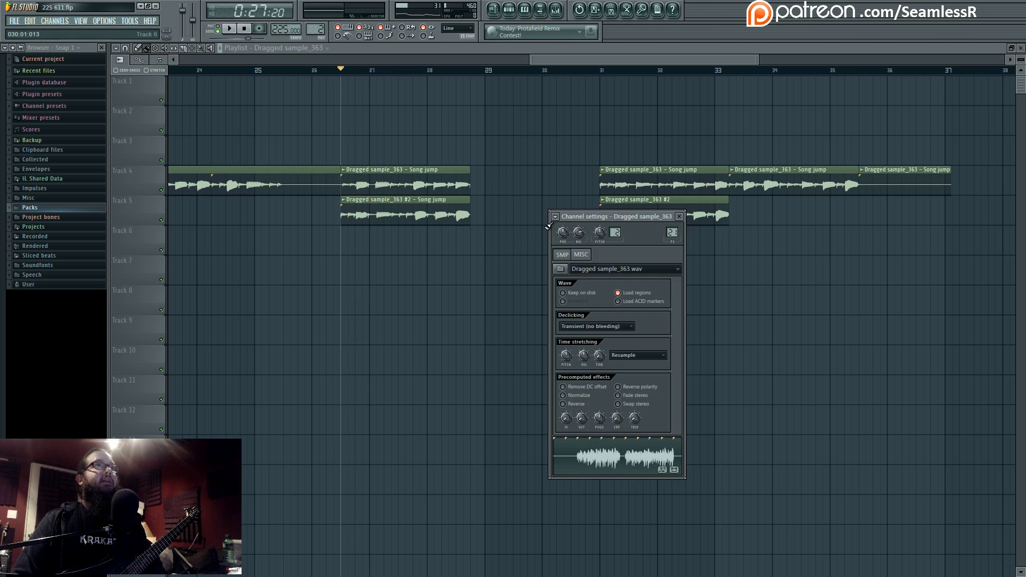
click(466, 213)
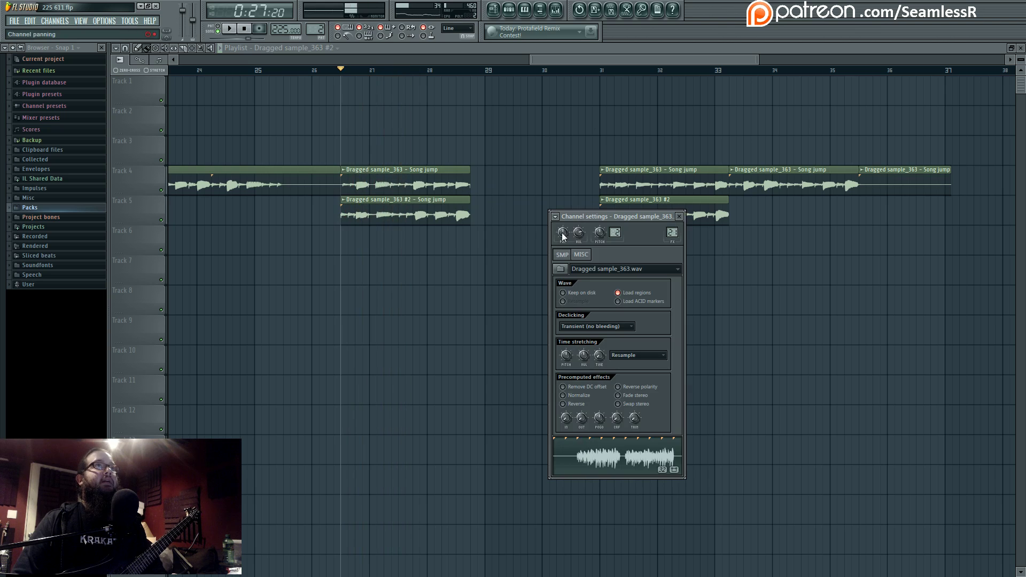
click(434, 159)
right_click(448, 139)
double_click(430, 175)
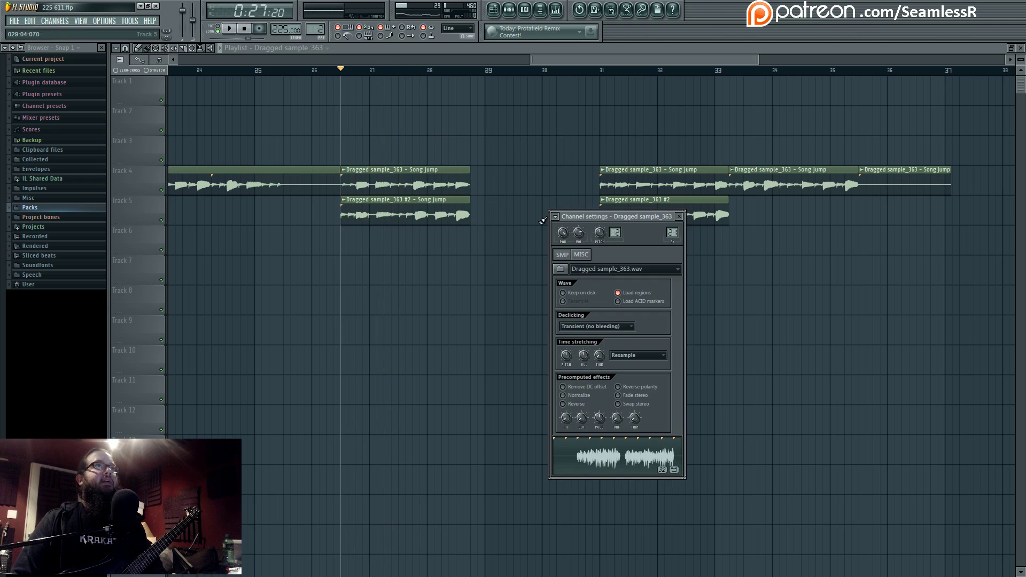
Enable both the L and R inputs of Guitar Rig 4 on Insert 21 and switch its Control Room to stereo
double_click(673, 233)
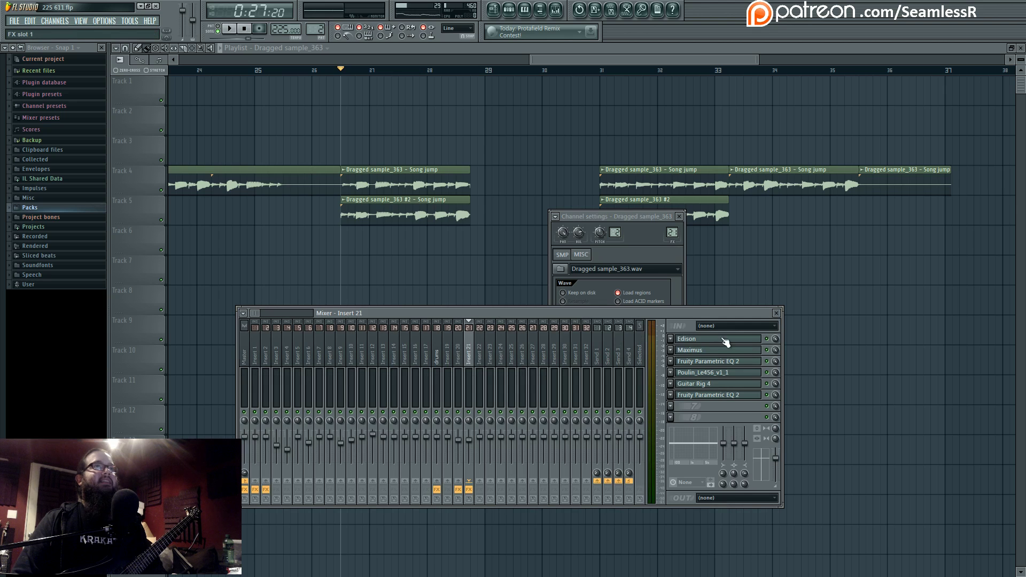
click(710, 385)
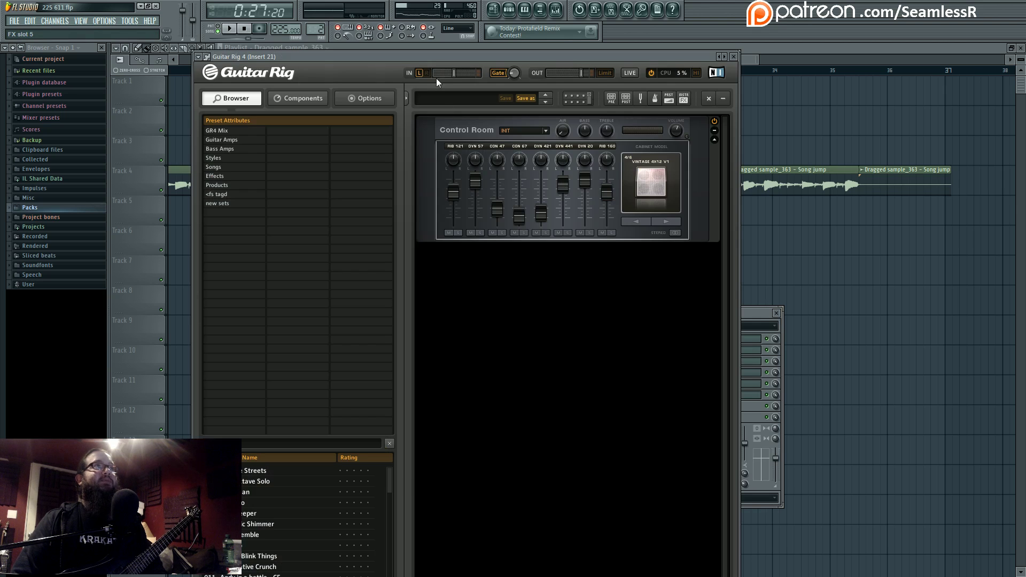
click(749, 312)
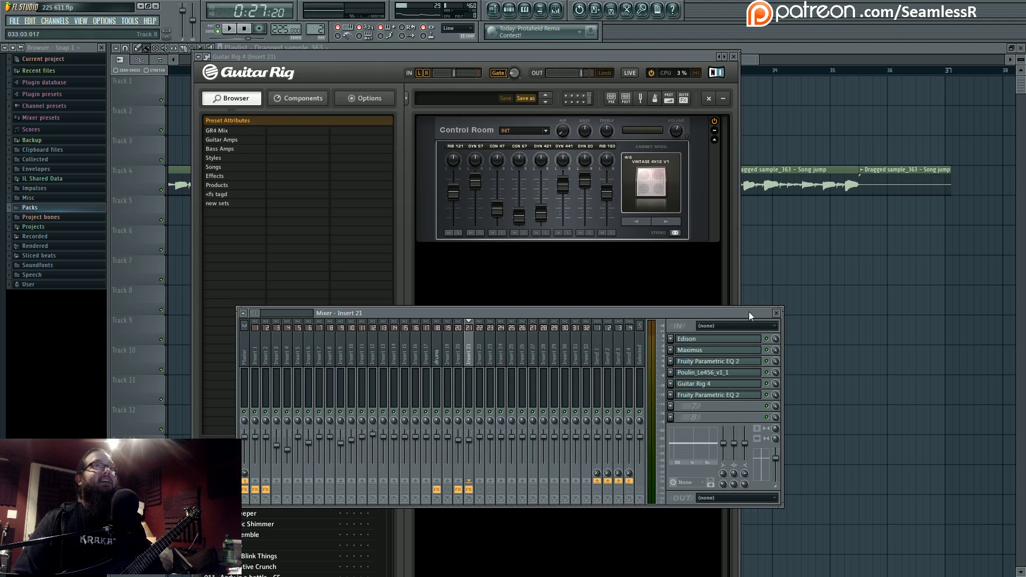
key(F12)
Audition both layered guitar pairs and delete the leftover Track 4 slices before and after them
key(space)
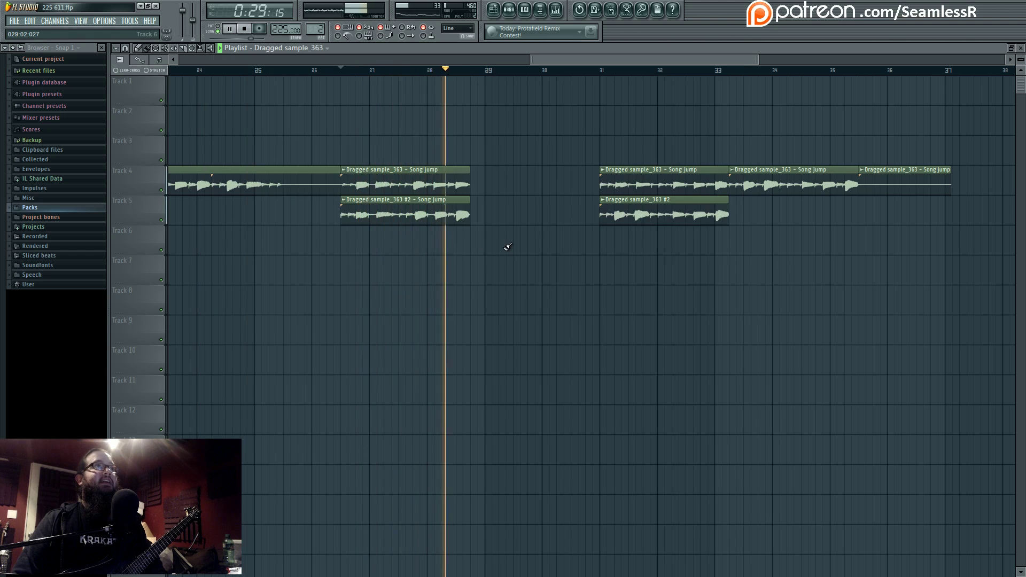
click(602, 70)
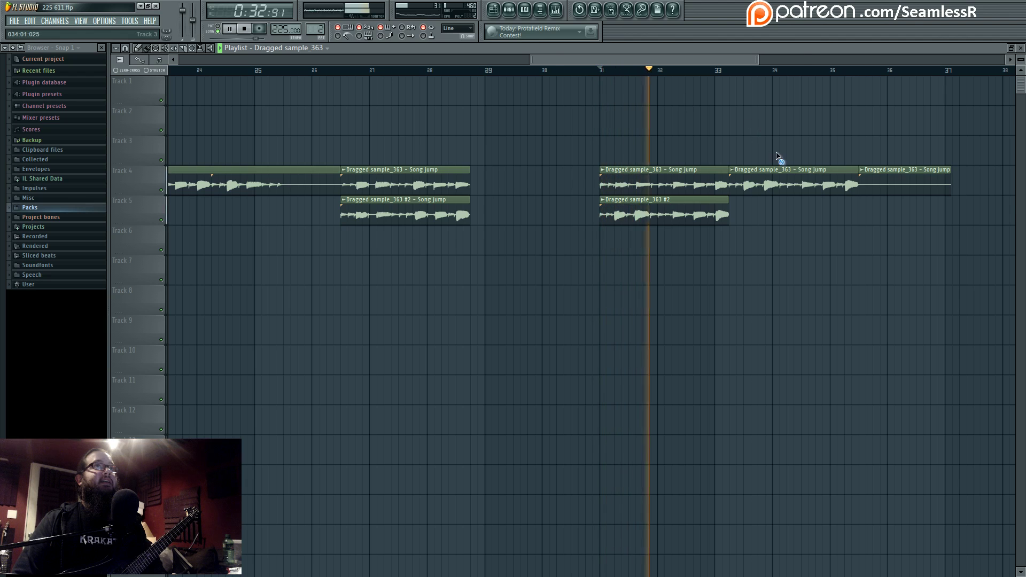
right_click(780, 182)
right_click(903, 182)
key(space)
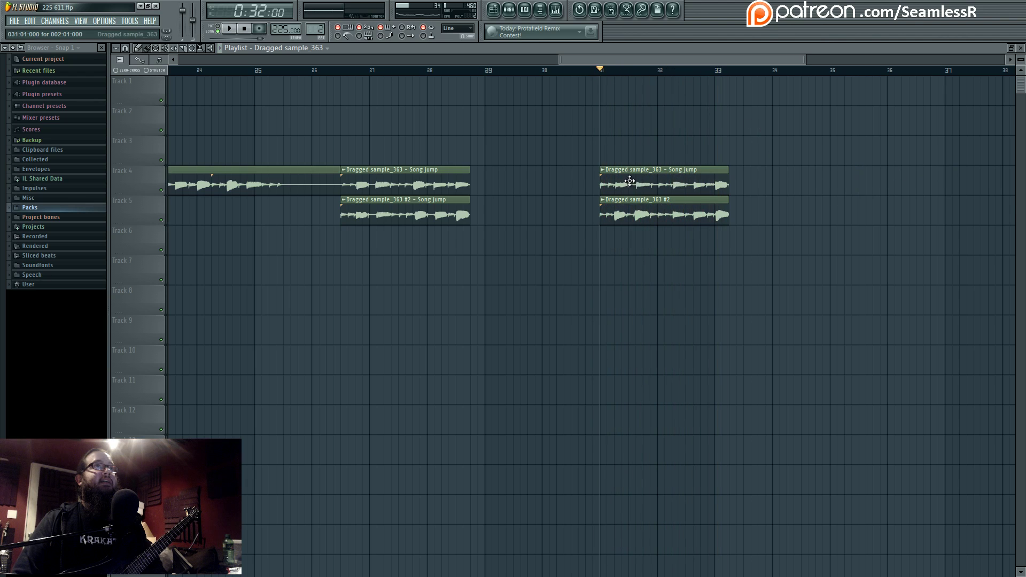
scroll(499, 222, down, 3)
right_click(351, 176)
scroll(351, 176, down, 3)
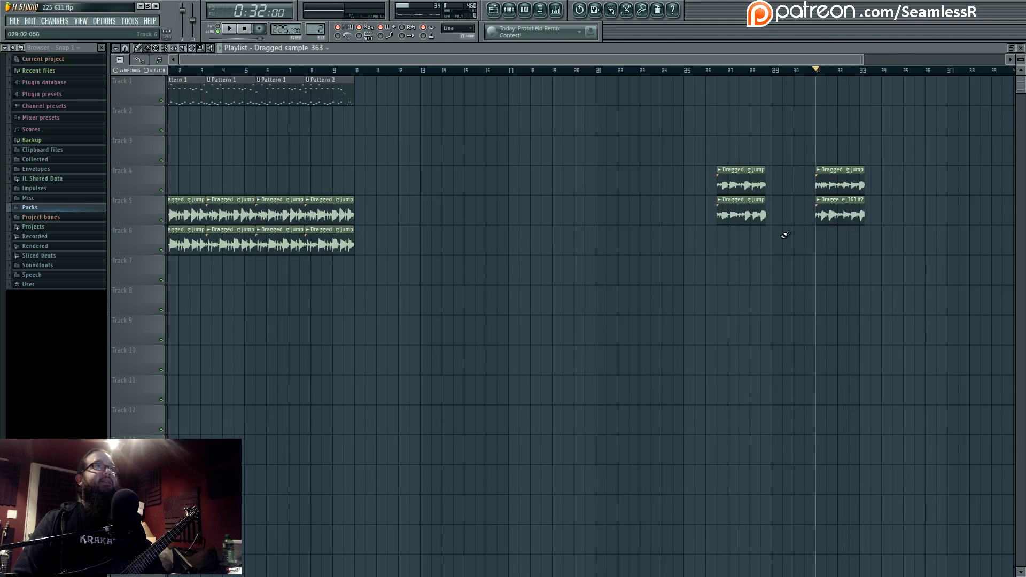
Move the first layered pair to Tracks 7 and 8 under the third Pattern 1 clip and the second pair beside it under Pattern 2
drag(692, 163, 277, 288)
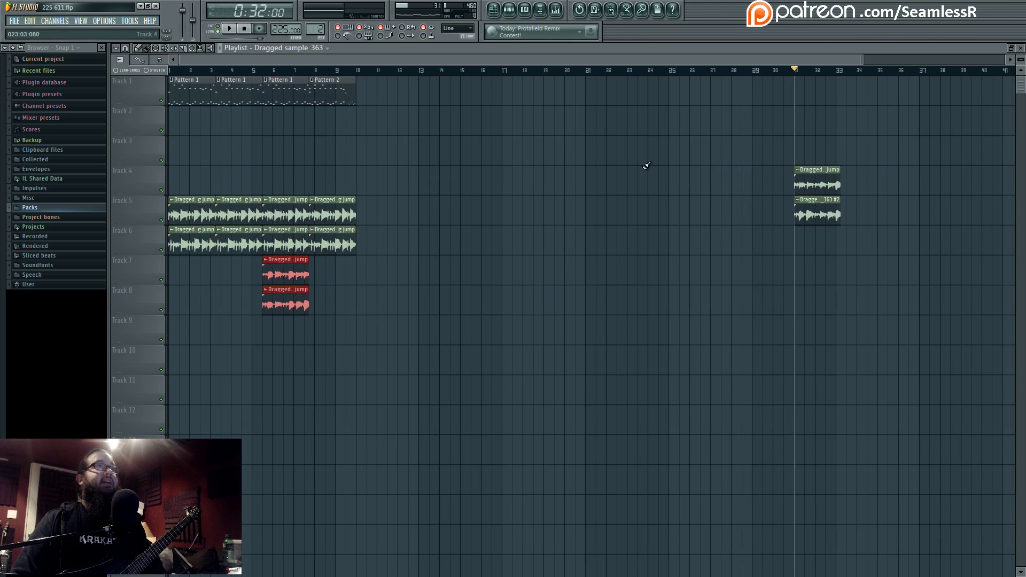
drag(746, 113, 845, 214)
drag(826, 180, 336, 270)
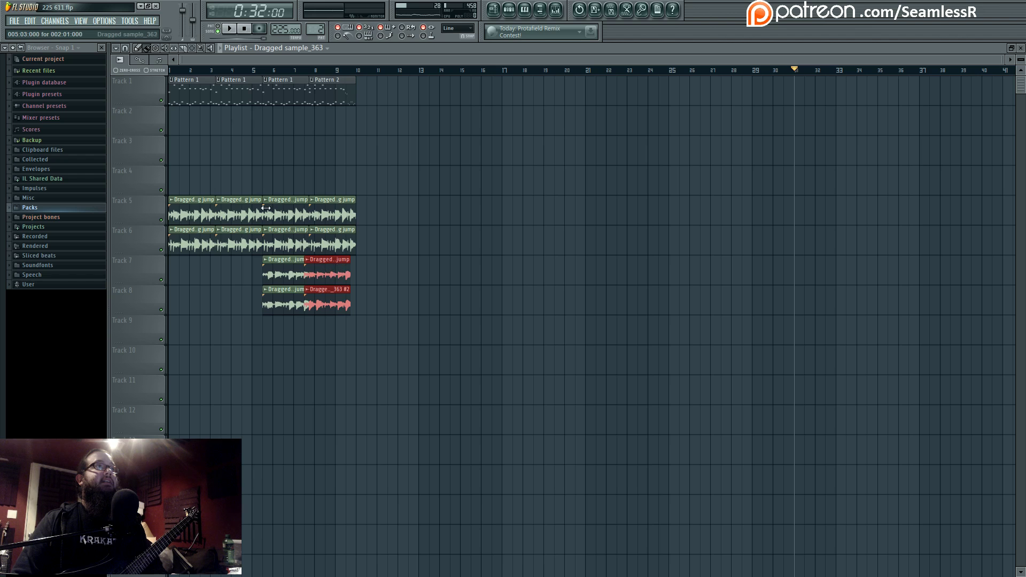
Play the arrangement through to check the layered guitar pairs on Tracks 7 and 8
scroll(265, 207, up, 5)
scroll(232, 54, down, 1)
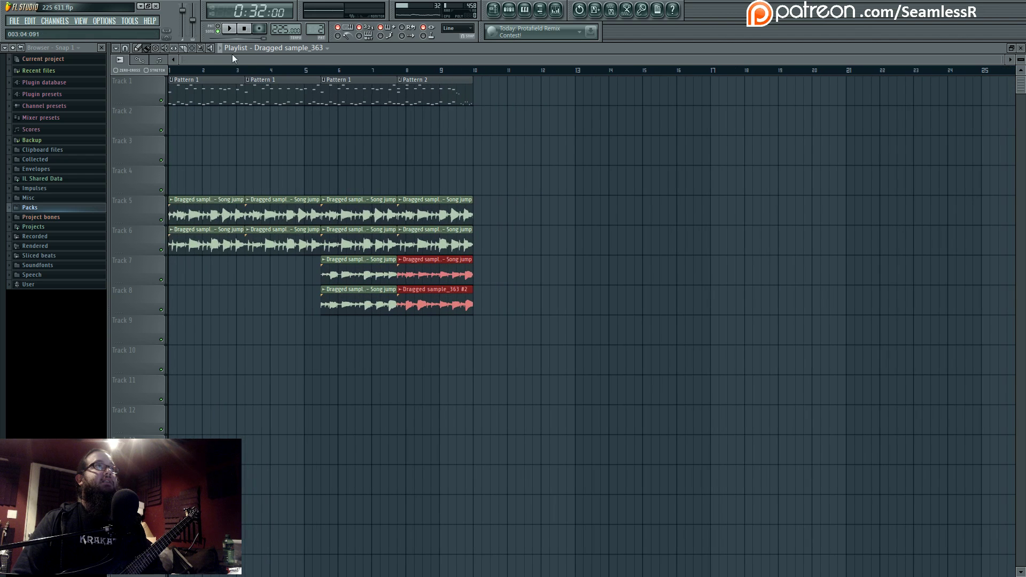
key(space)
click(275, 378)
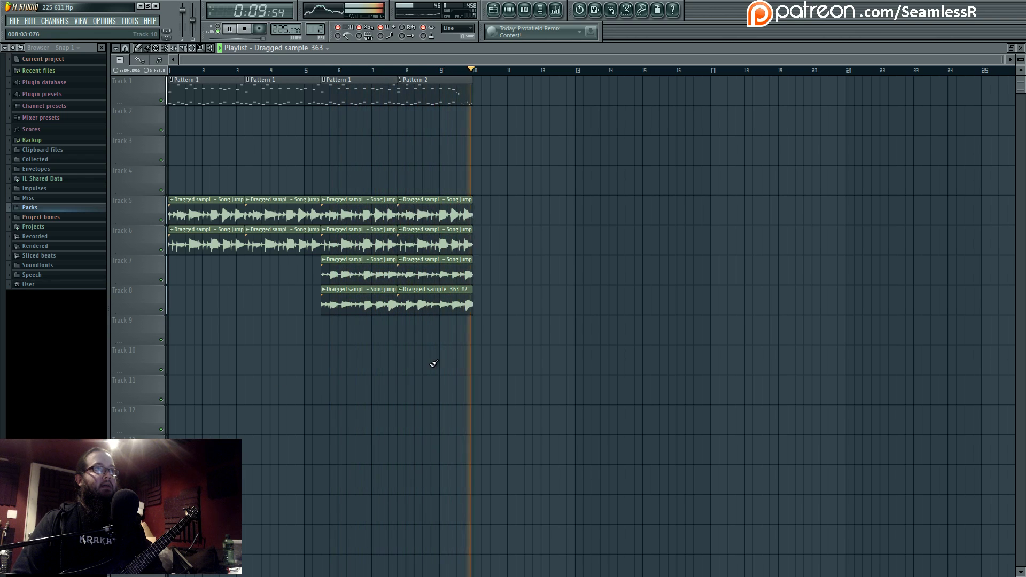
key(space)
Replace the pair on Tracks 7 and 8 under the third Pattern 1 with the second pair and duplicate it under Pattern 2
right_click(350, 272)
right_click(349, 302)
drag(452, 289, 375, 289)
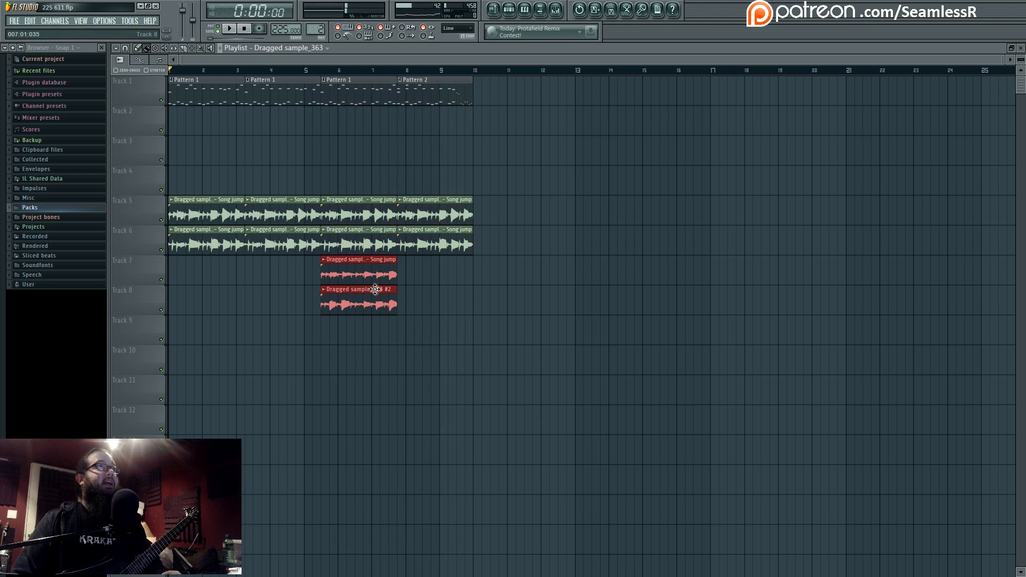
key(ctrl+b)
Audition the rearranged guitar layers from bar 5 and again from the start, watching the mixer levels
key(space)
click(308, 70)
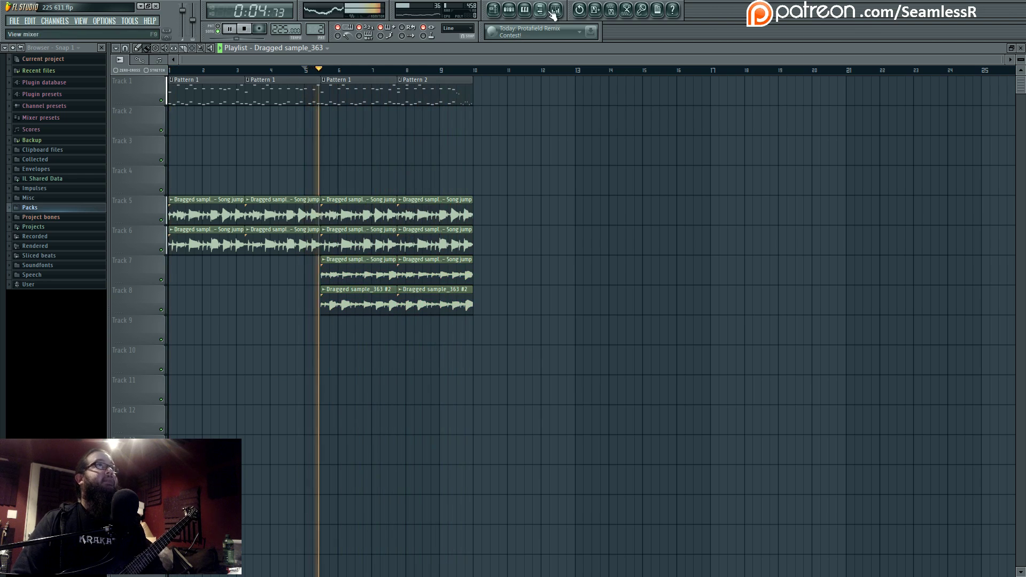
click(554, 11)
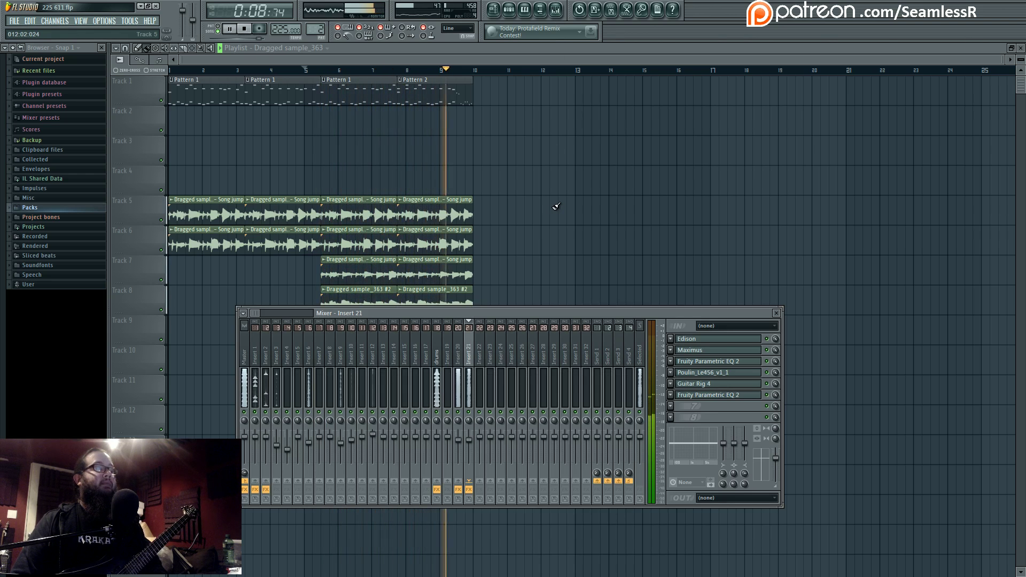
key(space)
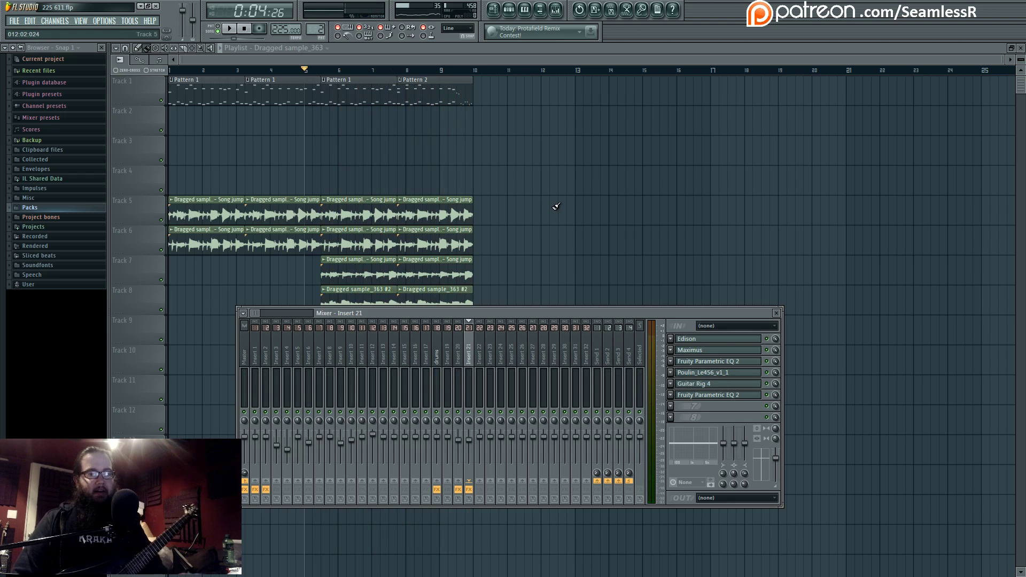
key(F9)
click(339, 70)
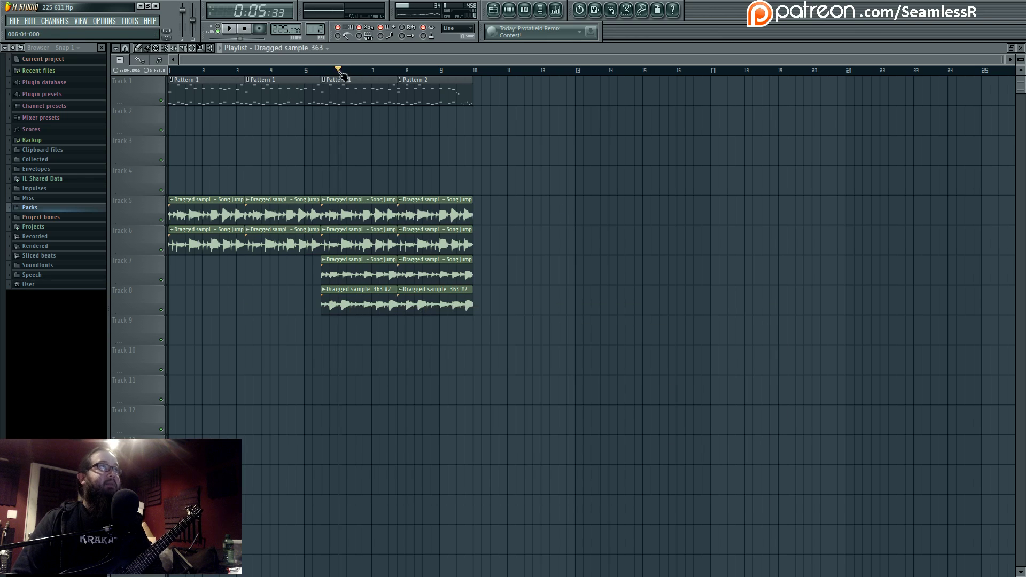
drag(340, 71, 170, 70)
click(559, 12)
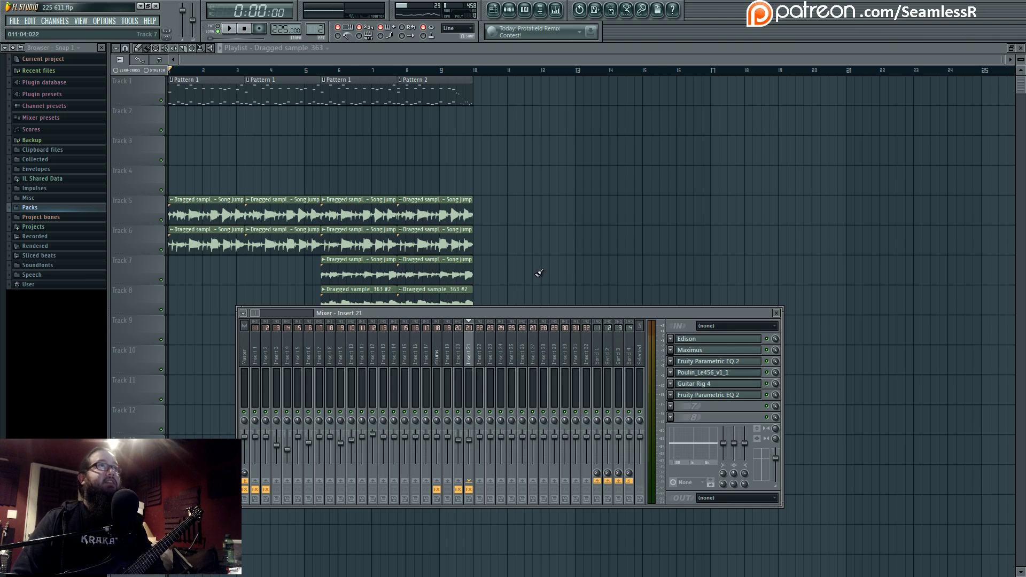
mouse_move(531, 304)
mouse_down()
mouse_move(525, 338)
mouse_move(525, 298)
mouse_up()
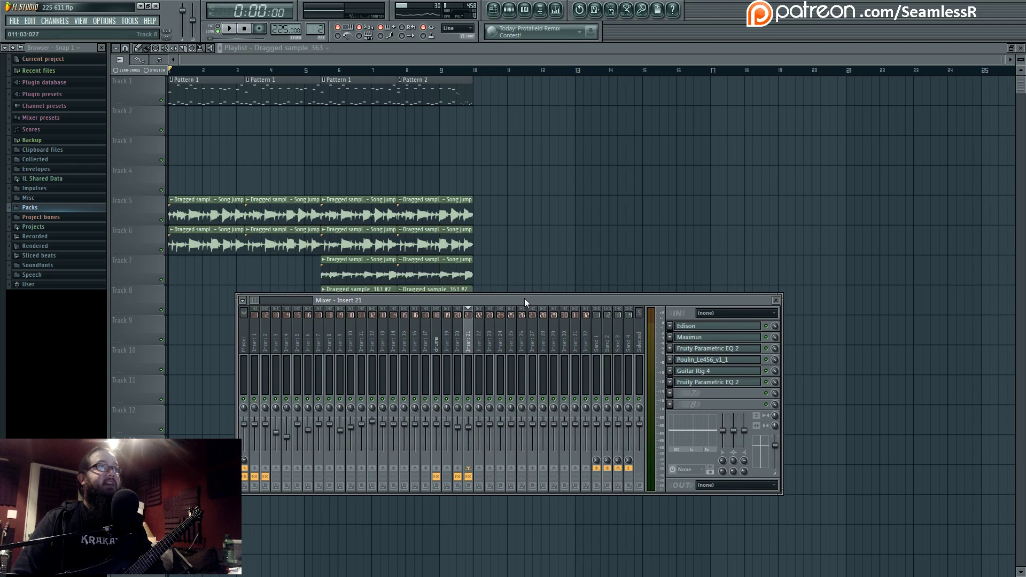
key(space)
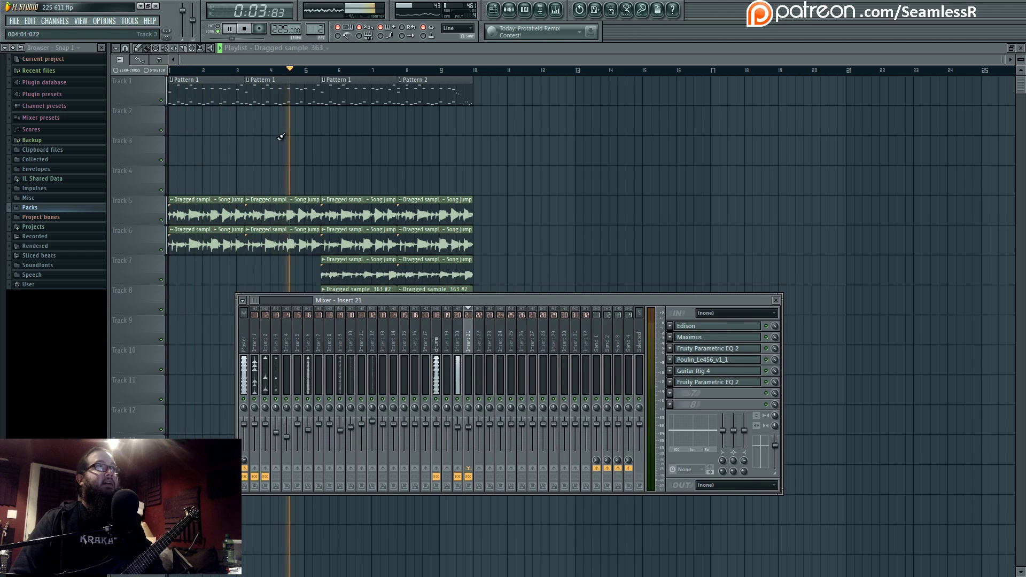
Add a C3 note on the last beat of bar 2 in Pattern 1's Superior Drummer 2 part and return to the playlist
click(198, 89)
double_click(198, 88)
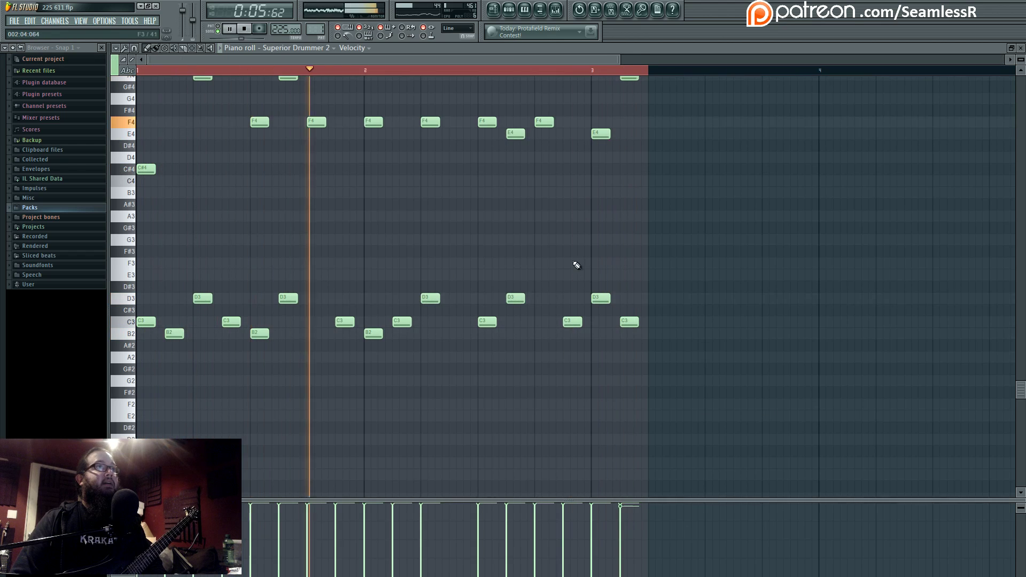
click(534, 376)
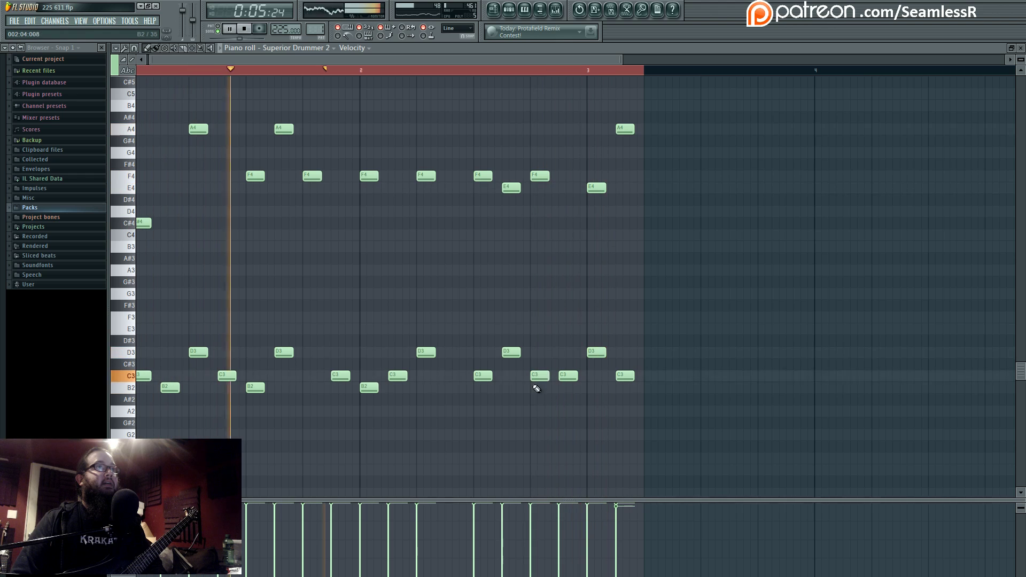
scroll(535, 288, up, 1)
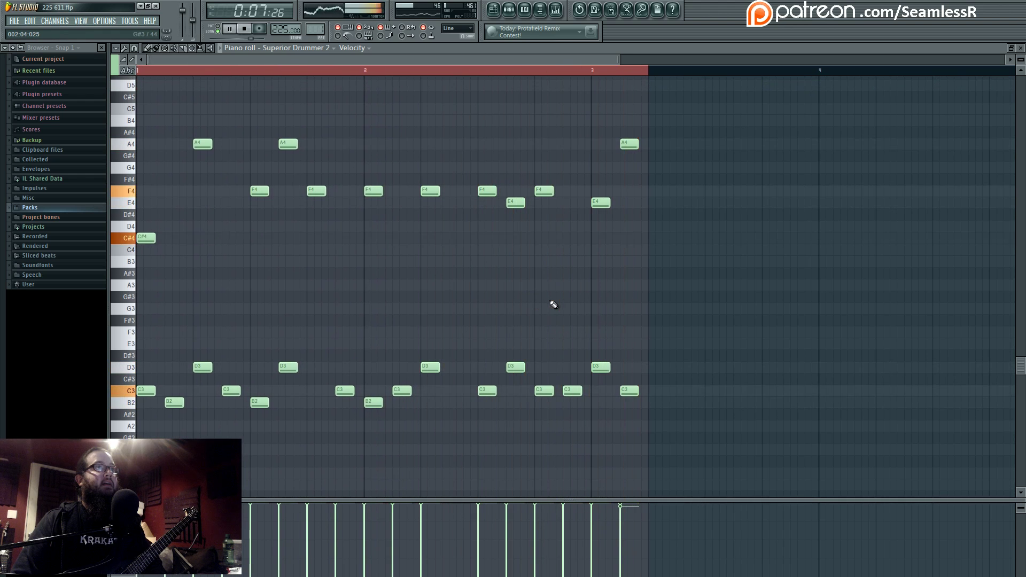
click(494, 9)
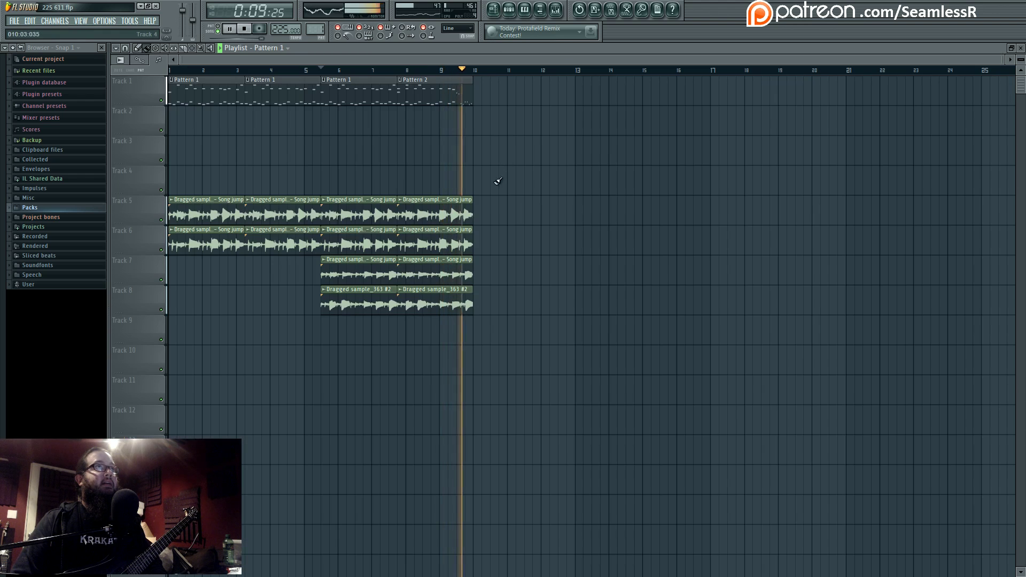
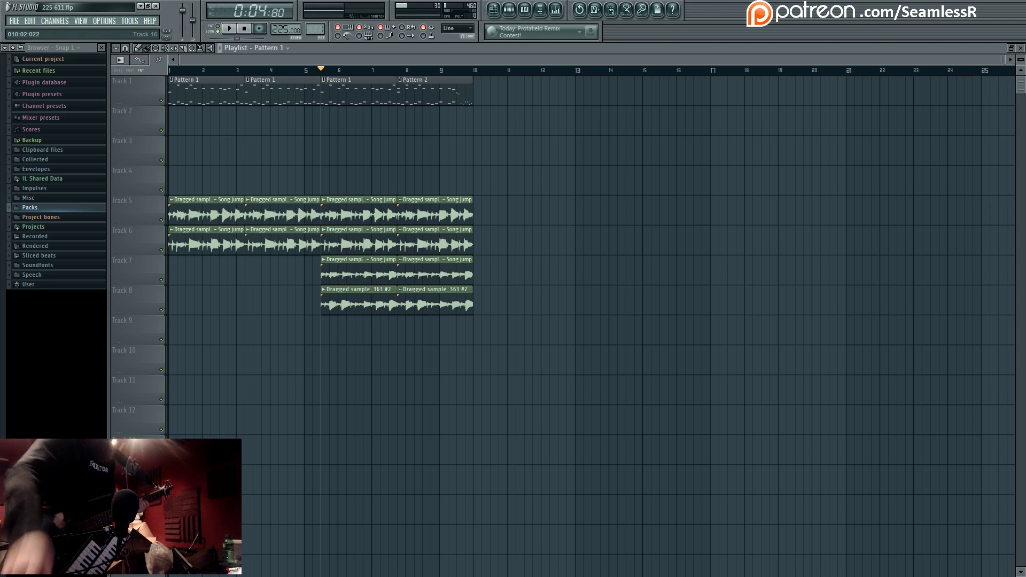
Set the input of mixer Insert 22 to the mono FireStudio Project Mic 2
click(556, 9)
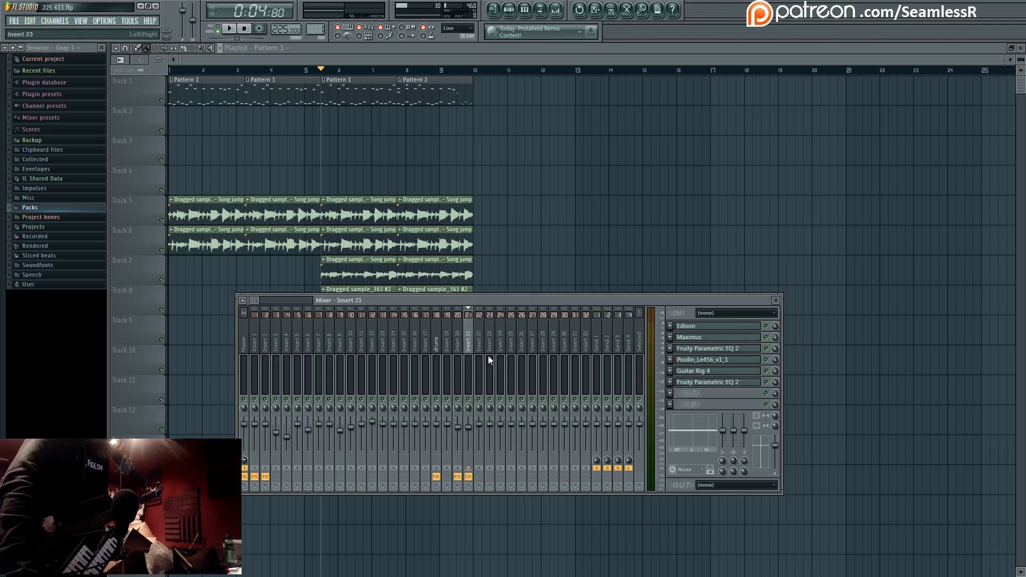
click(482, 339)
click(721, 314)
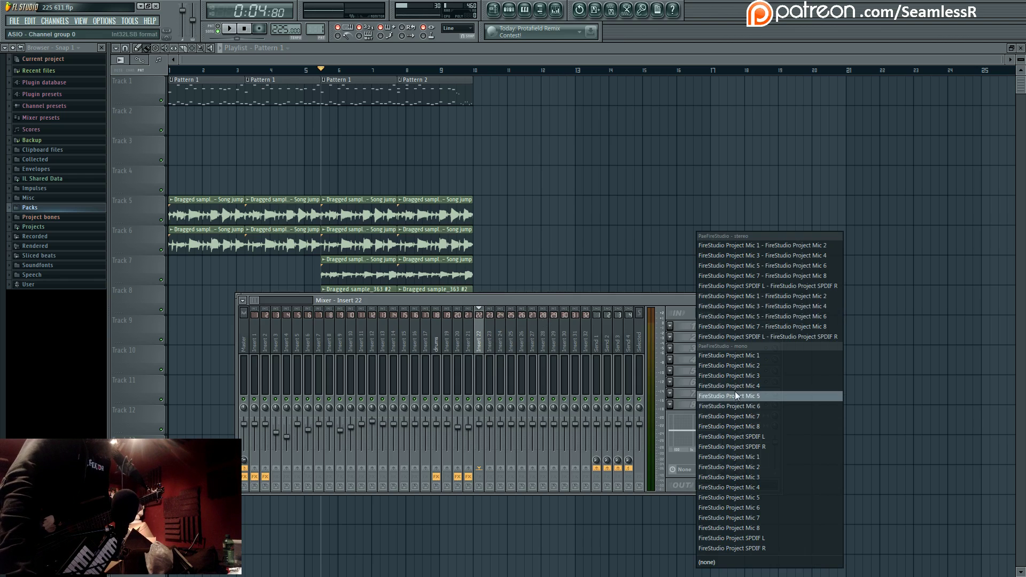
click(744, 467)
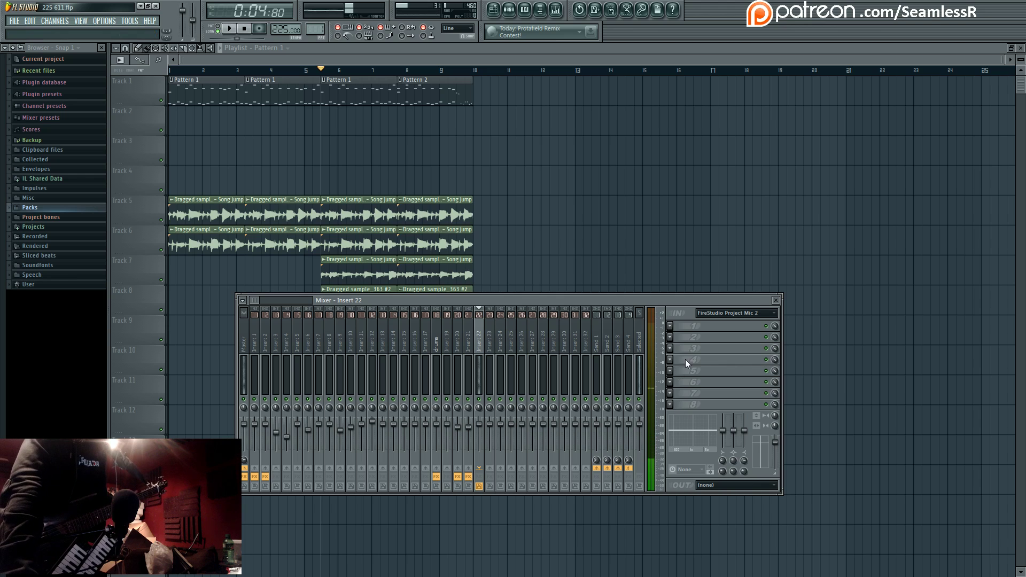
Load Guitar Rig 4 on Insert 22 and tune the instrument with its tuner
click(672, 327)
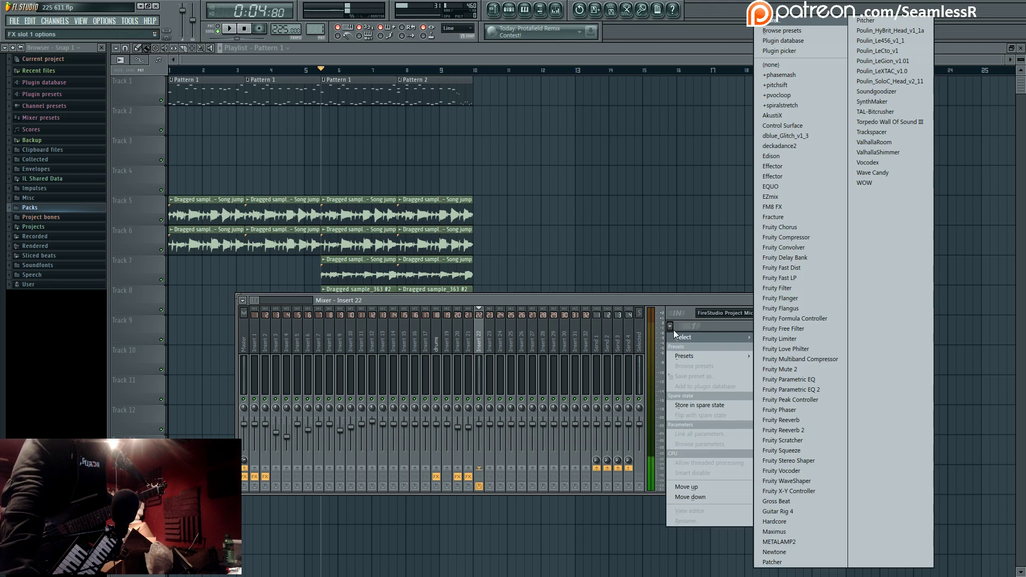
click(804, 511)
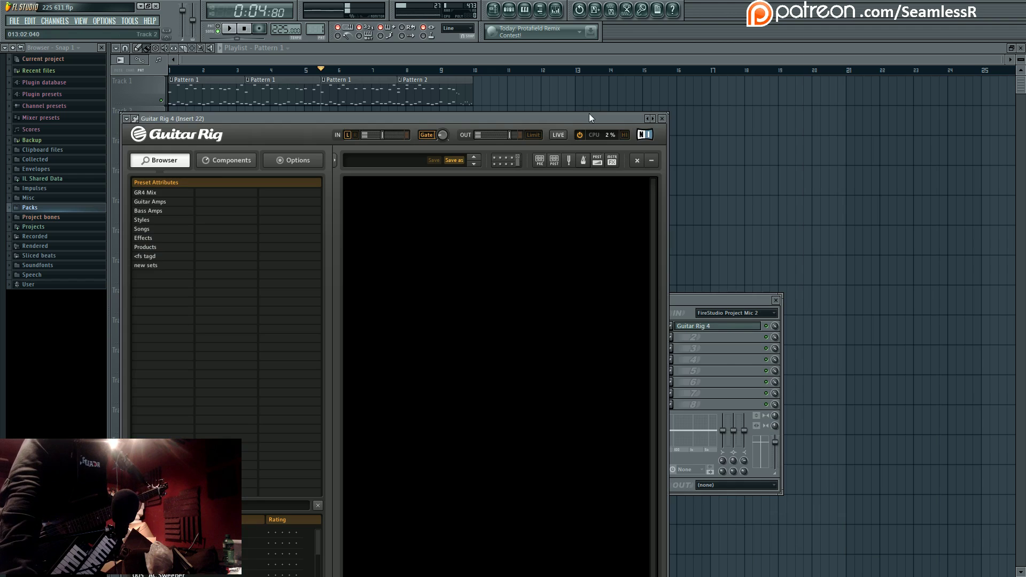
drag(589, 114, 672, 52)
click(651, 98)
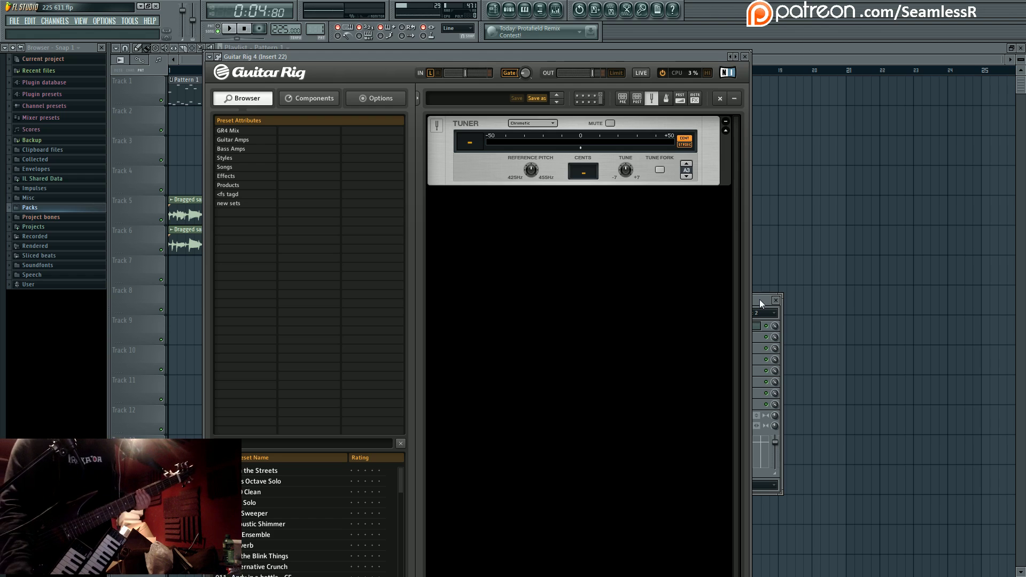
click(746, 56)
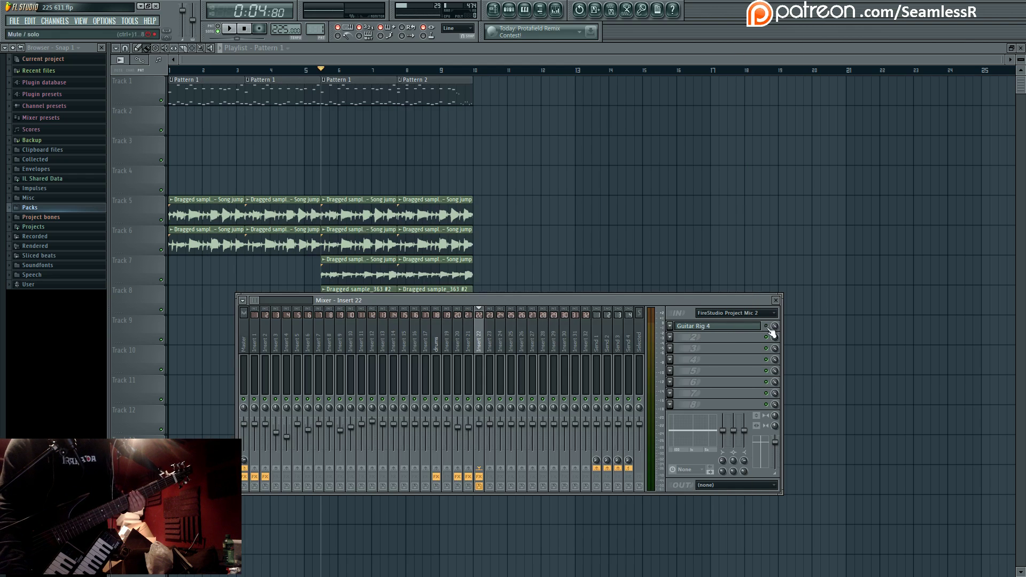
Move Guitar Rig 4 to slot 5 on Insert 22 and load Edison in slot 1, set to record on play
click(670, 326)
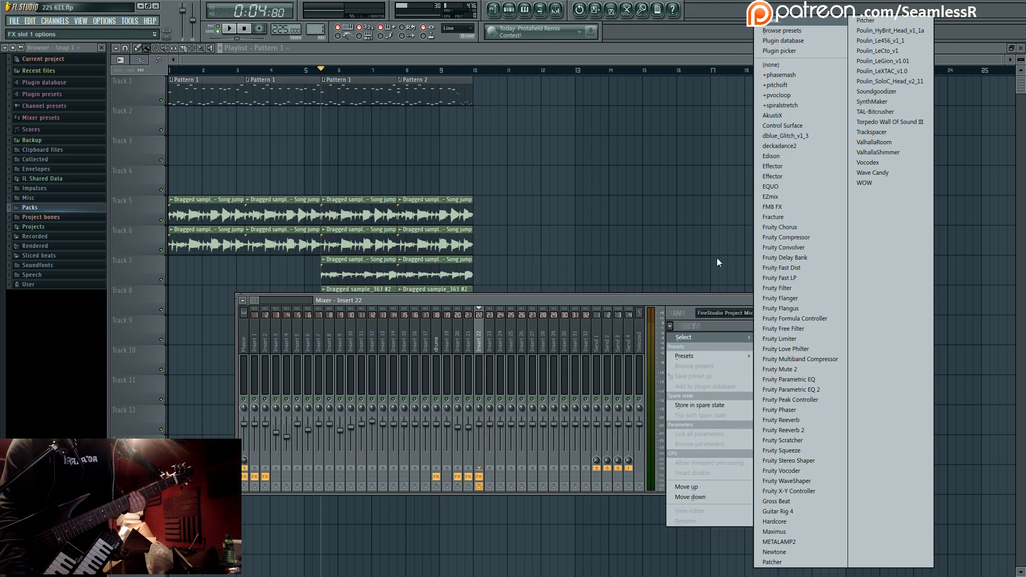
click(796, 156)
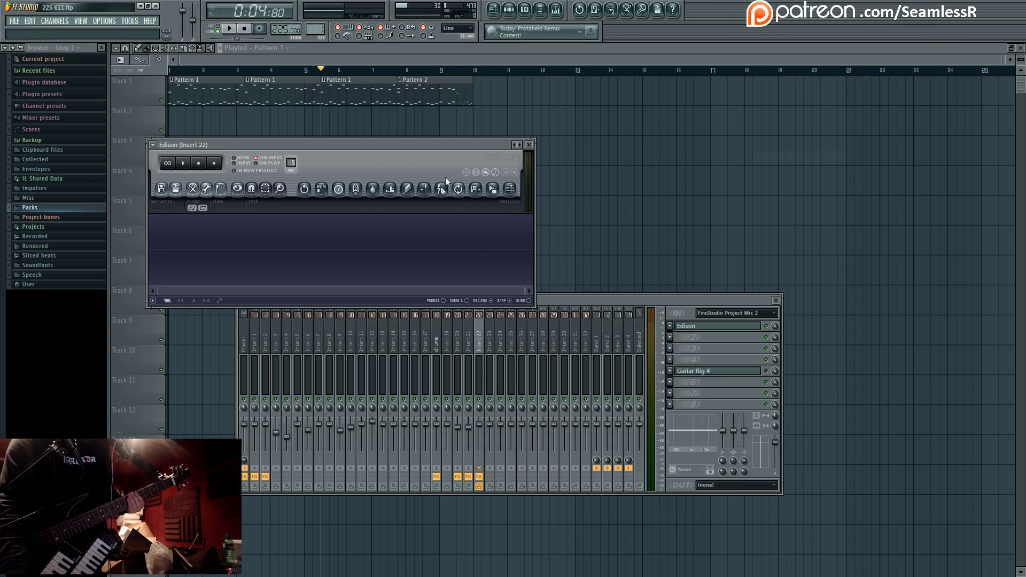
drag(291, 163, 684, 130)
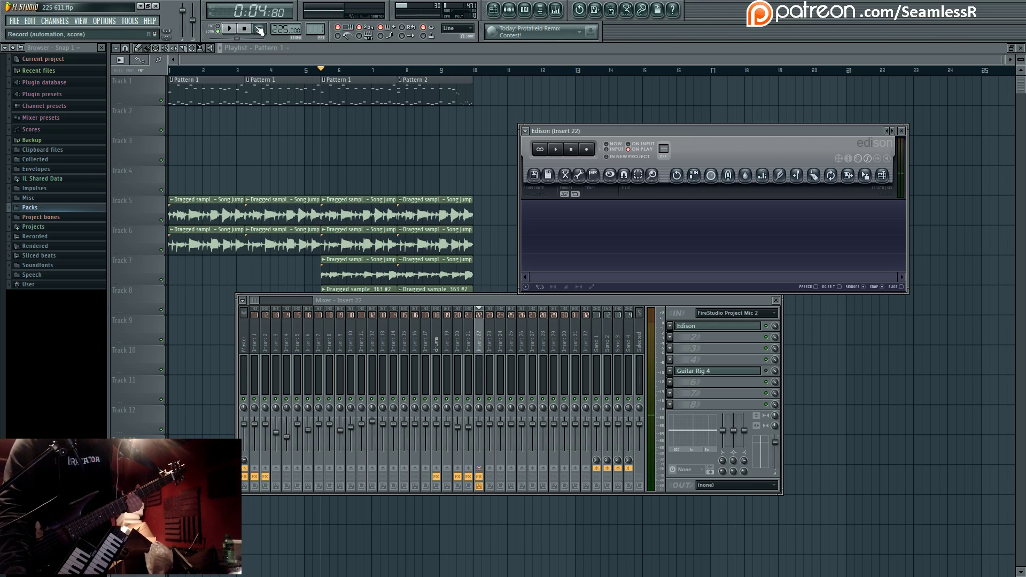
Record a new take into Edison on Insert 22 while the song plays
click(590, 154)
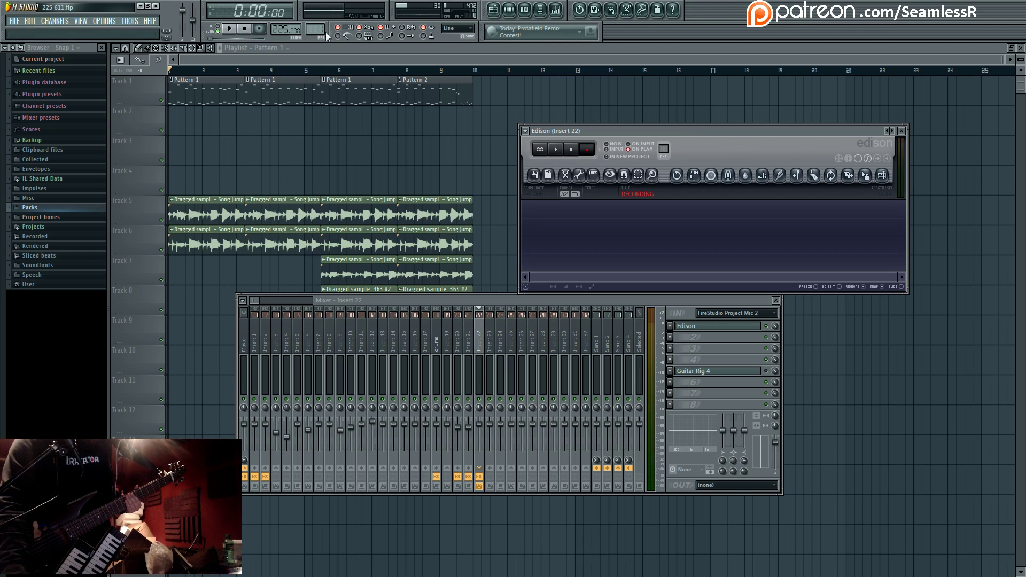
click(230, 30)
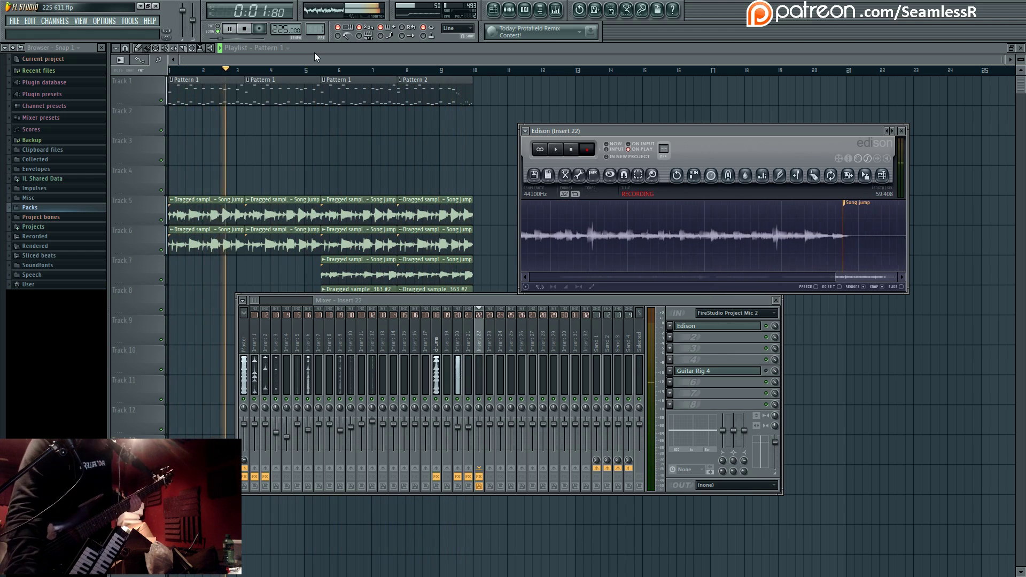
click(249, 32)
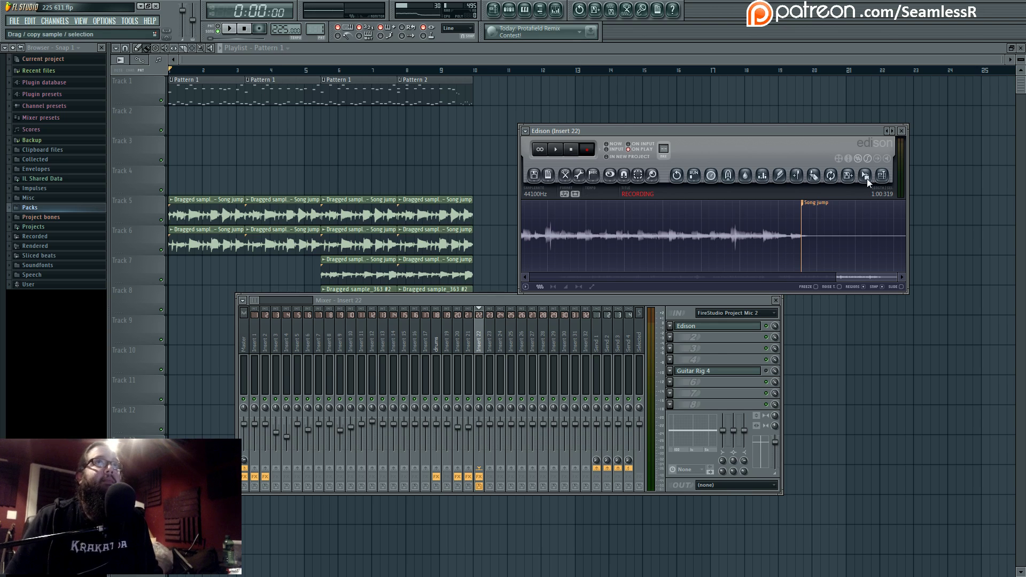
Place the Edison recording on Track 4 of the playlist starting at bar 13
drag(867, 178, 614, 184)
scroll(529, 243, right, 3)
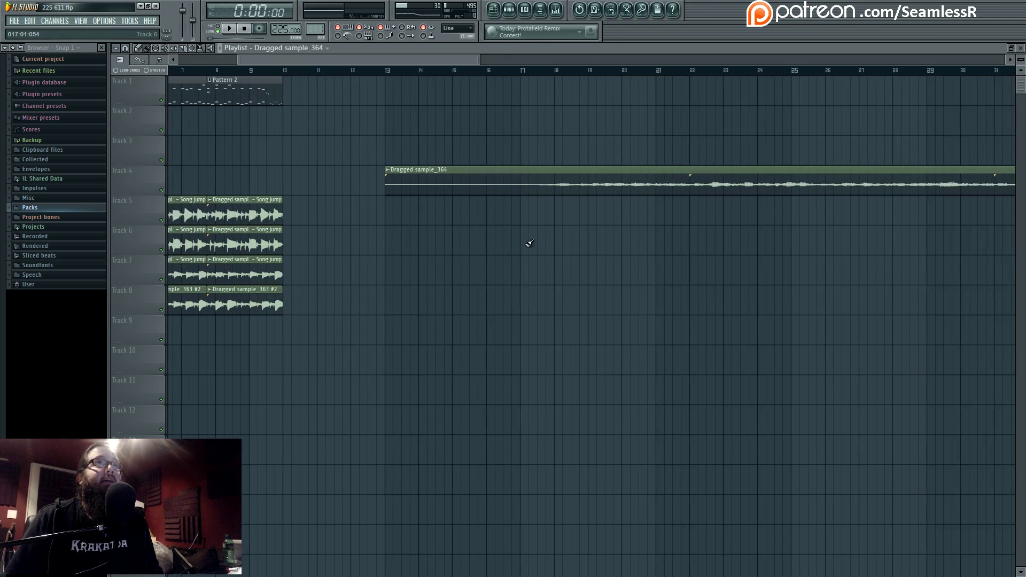
scroll(672, 236, right, 2)
scroll(569, 259, down, 3)
scroll(623, 247, right, 2)
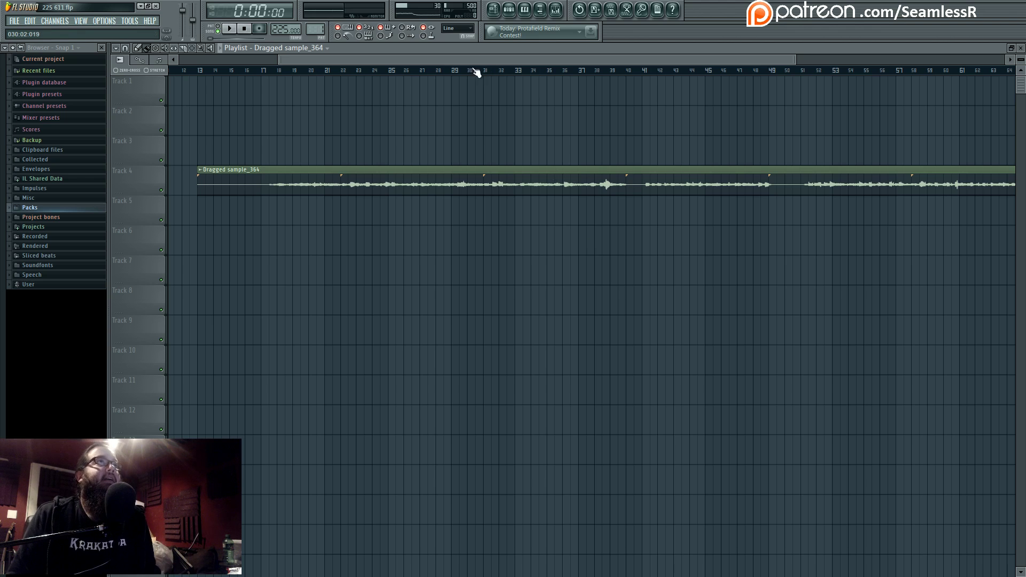
Look over the new recording's waveform on Track 4 and play it from about bar 31
drag(475, 70, 715, 70)
scroll(575, 184, right, 4)
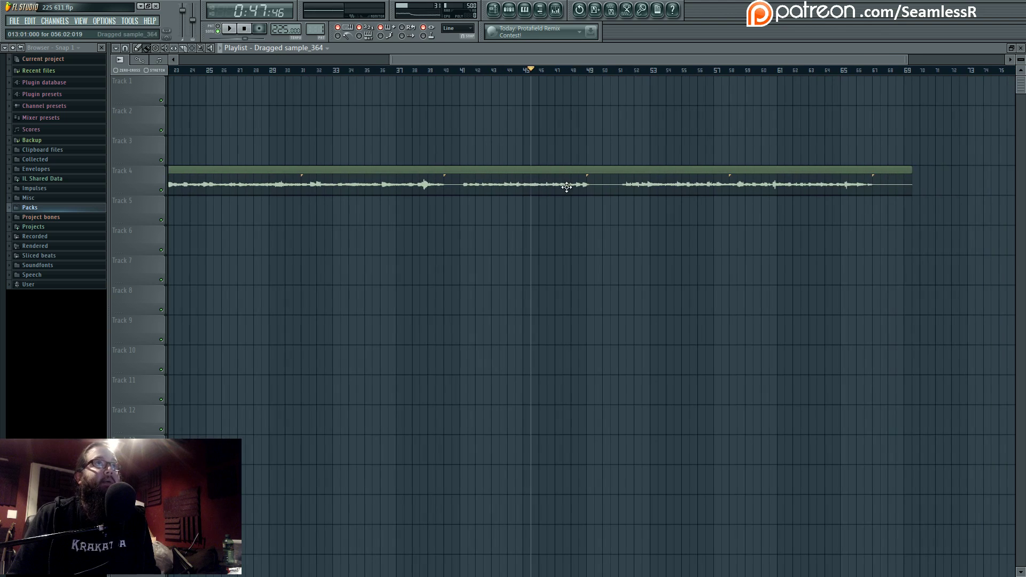
scroll(567, 187, left, 4)
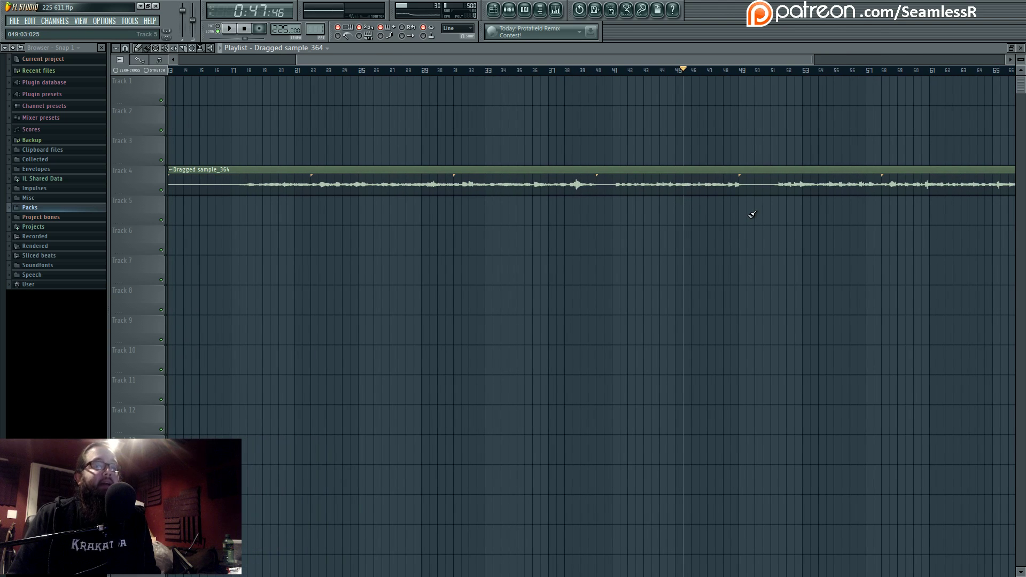
scroll(742, 254, left, 2)
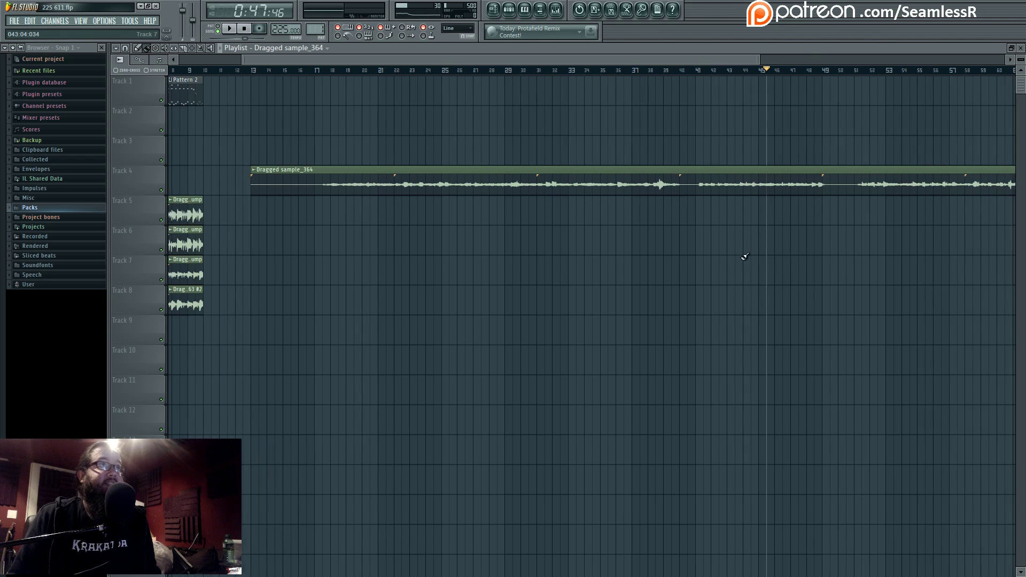
click(545, 73)
key(space)
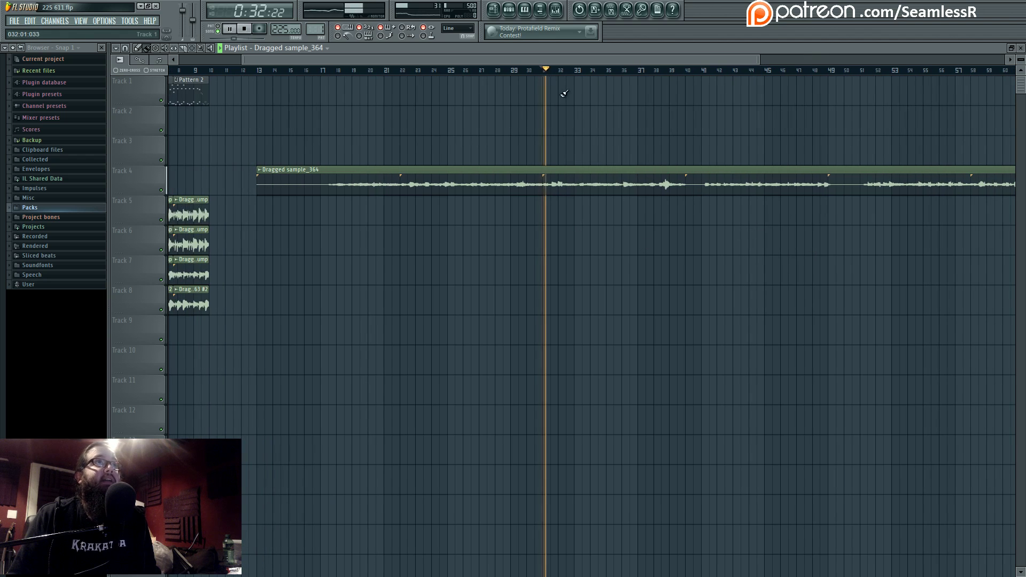
Route the Track 4 recording's channel to mixer Insert 23 and stop playback
double_click(592, 176)
double_click(671, 236)
key(ctrl+l)
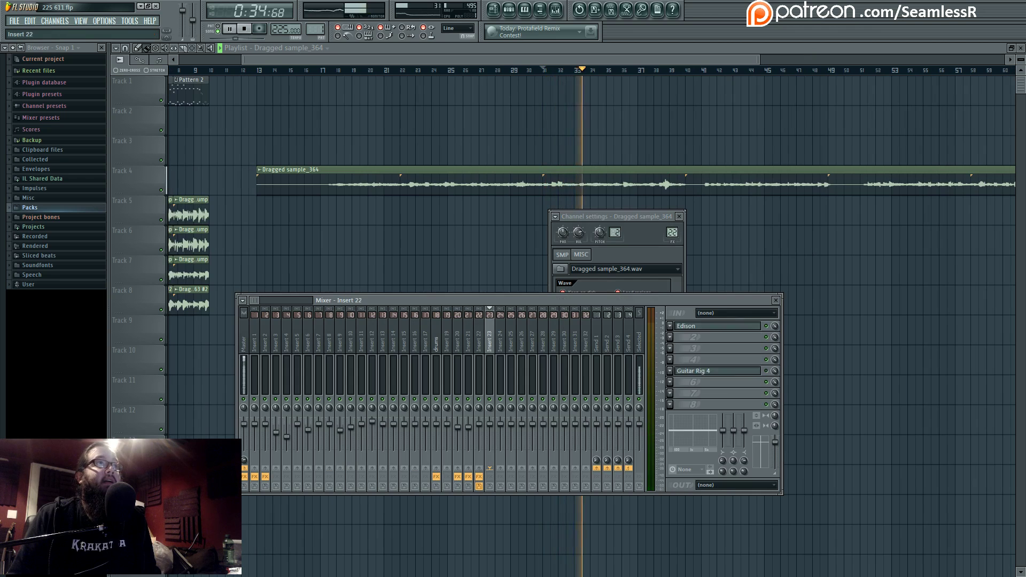
key(space)
Load Patcher into effect slot 1 of Insert 23
click(670, 326)
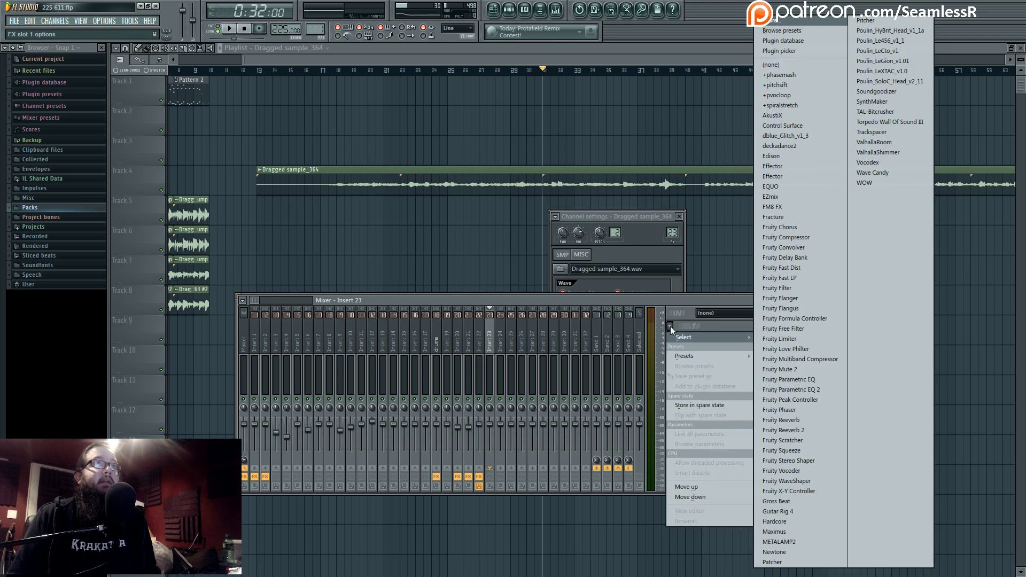
click(671, 327)
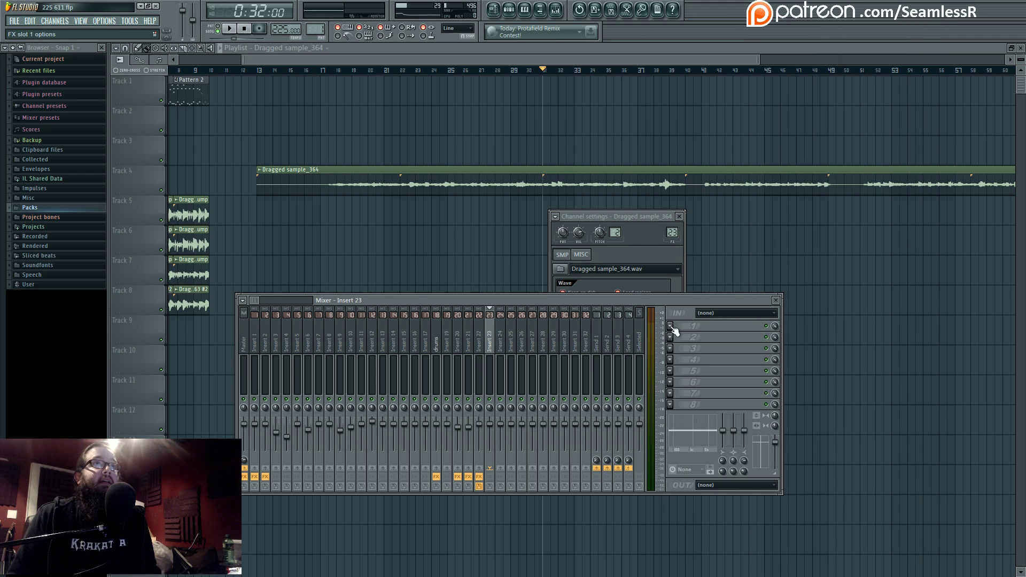
click(671, 328)
click(672, 327)
click(671, 327)
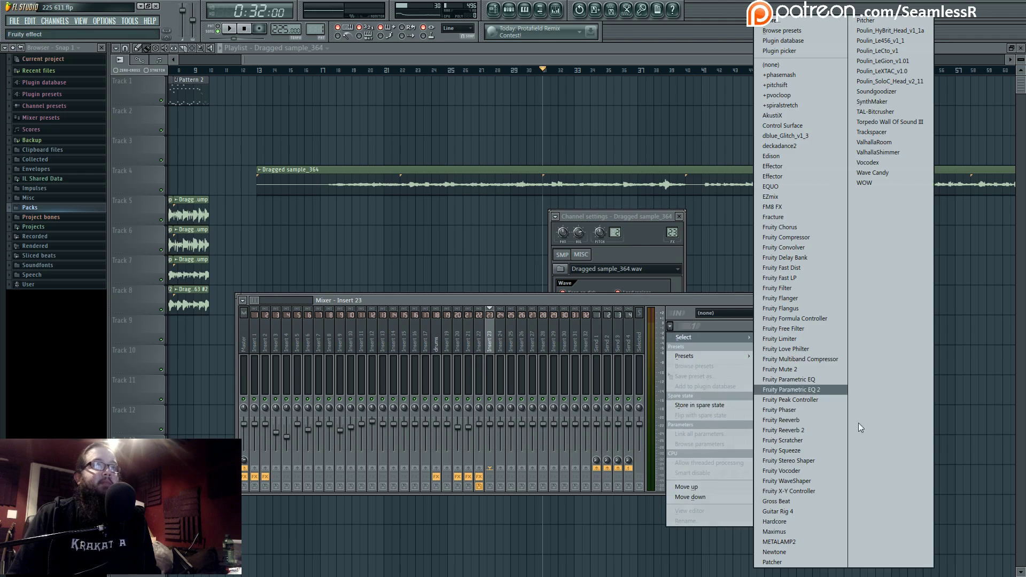
click(812, 558)
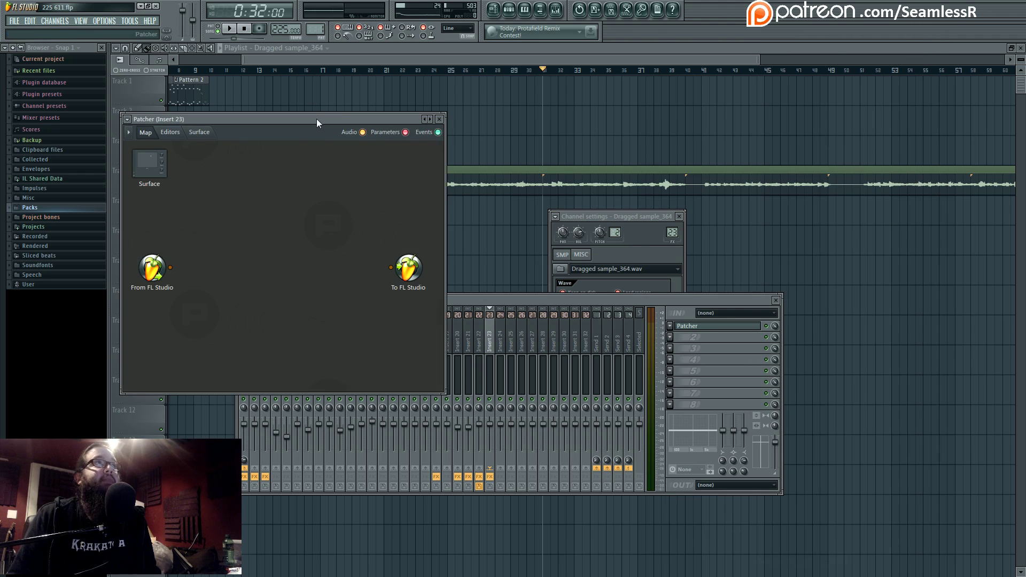
Apply the "New 2 channel bass" preset to Patcher and audition the recording through it from about bar 31
drag(150, 134, 339, 160)
click(318, 146)
mouse_move(340, 175)
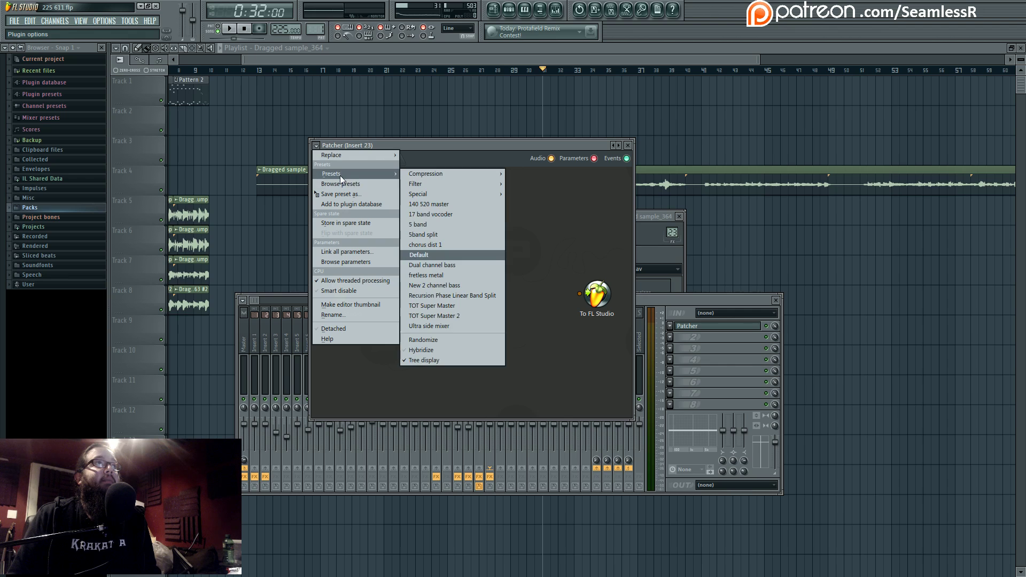
click(483, 286)
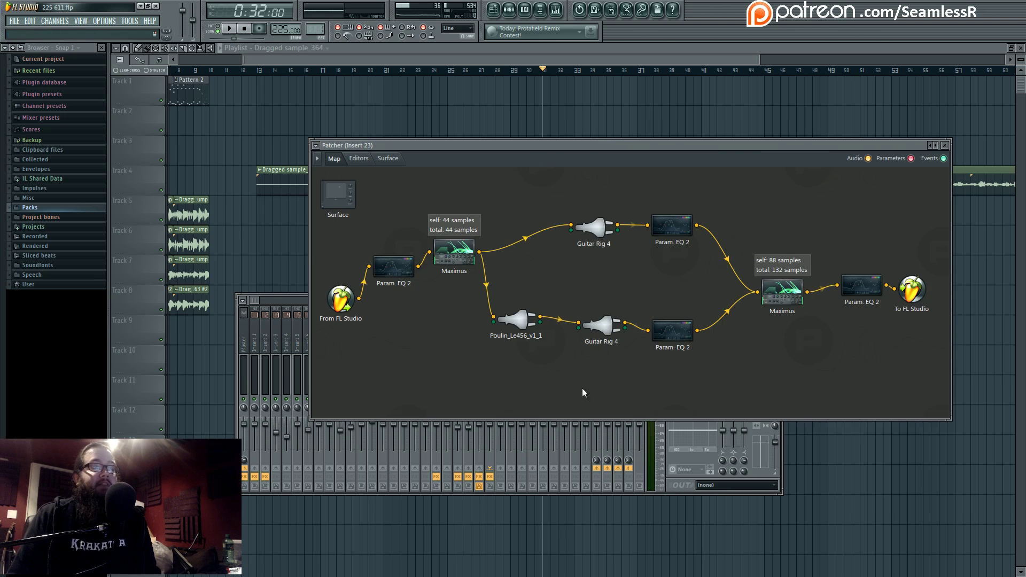
key(space)
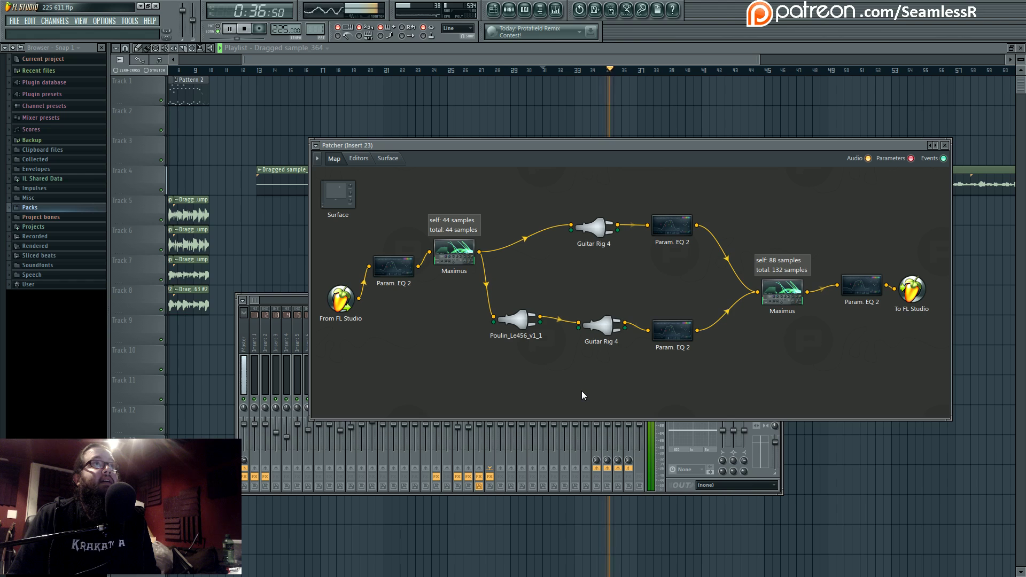
key(space)
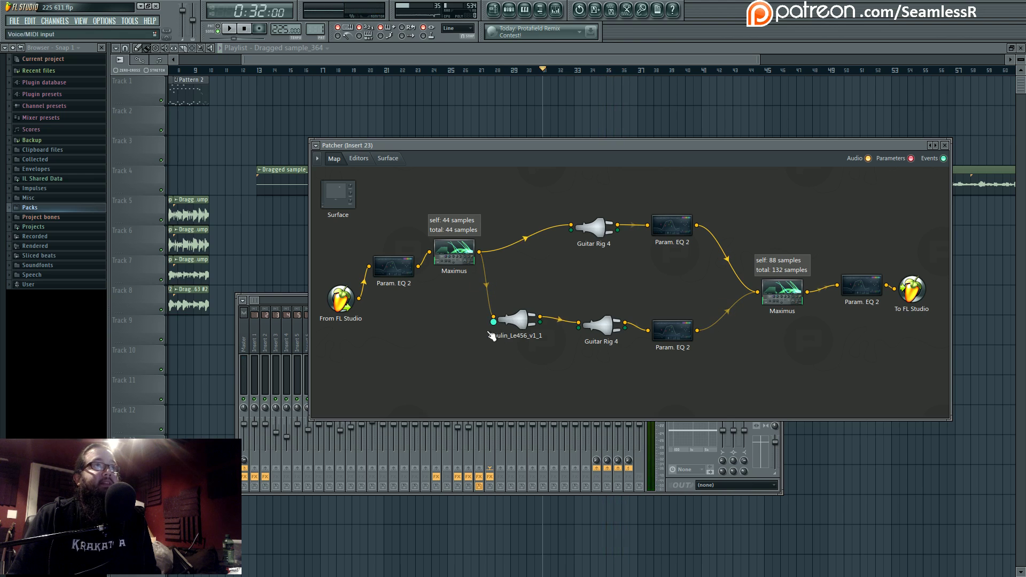
Delete the lower branch of the Patcher map: Poulin_Le456_v1_1, its Guitar Rig 4 and its Param. EQ 2
right_click(531, 319)
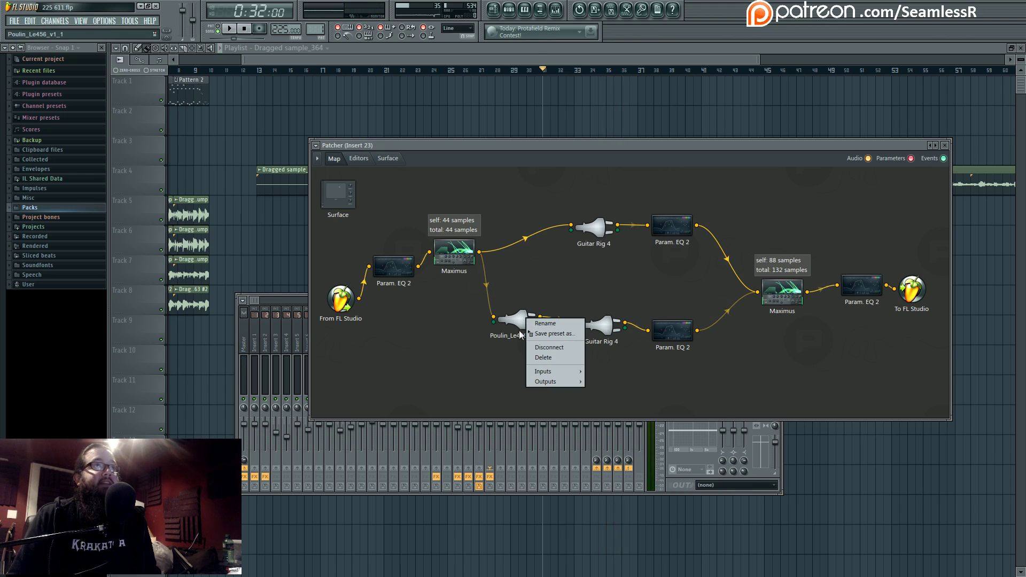
click(543, 357)
right_click(590, 332)
click(602, 369)
right_click(663, 335)
click(679, 374)
Shift the remaining Guitar Rig 4 and Param. EQ 2 nodes slightly down while auditioning the recording through Insert 23
key(space)
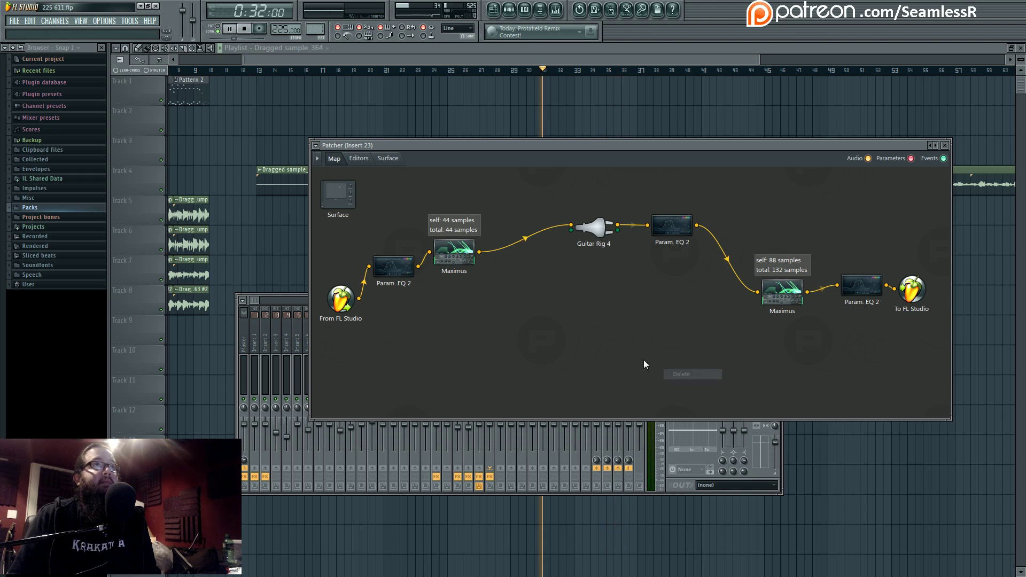
drag(597, 235, 582, 246)
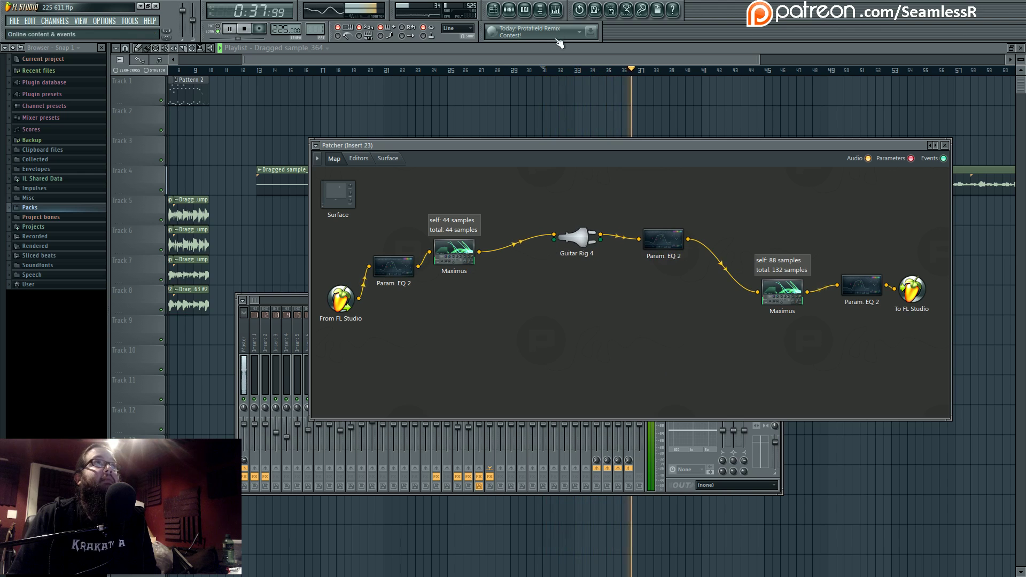
key(F9)
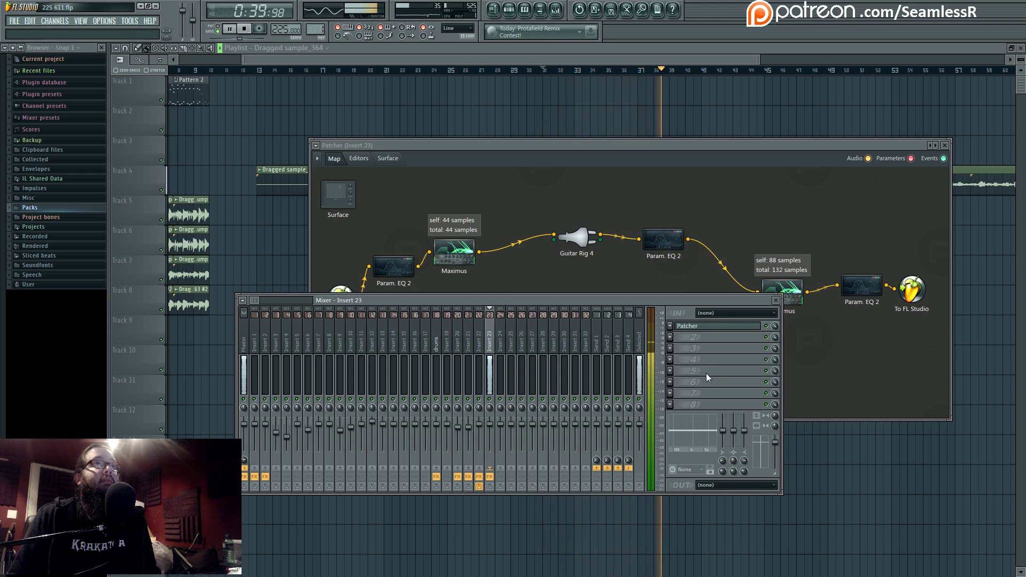
key(space)
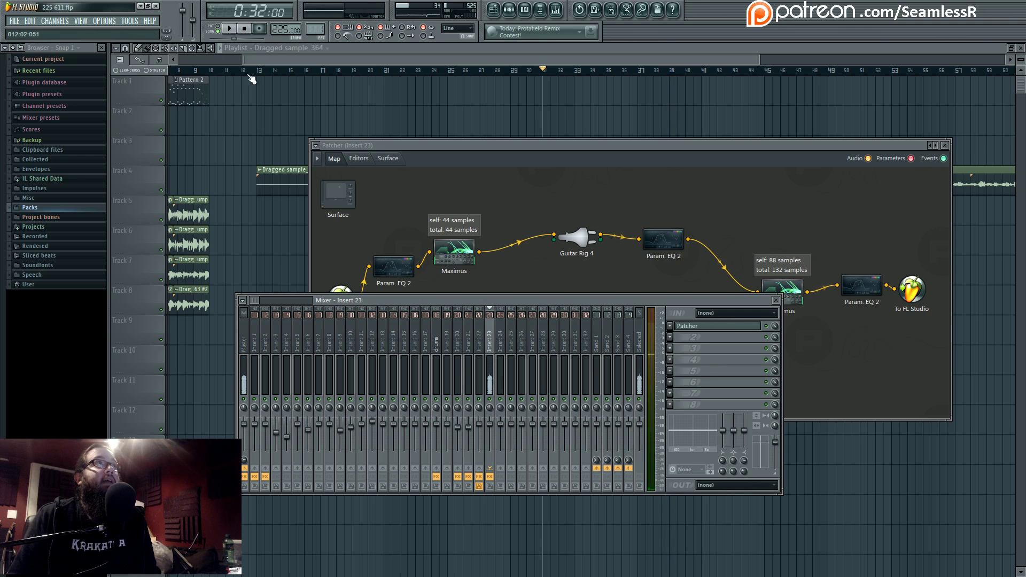
Play the song from the start and copy Insert 20's mixer track state onto Insert 24
key(F12)
key(space)
click(556, 11)
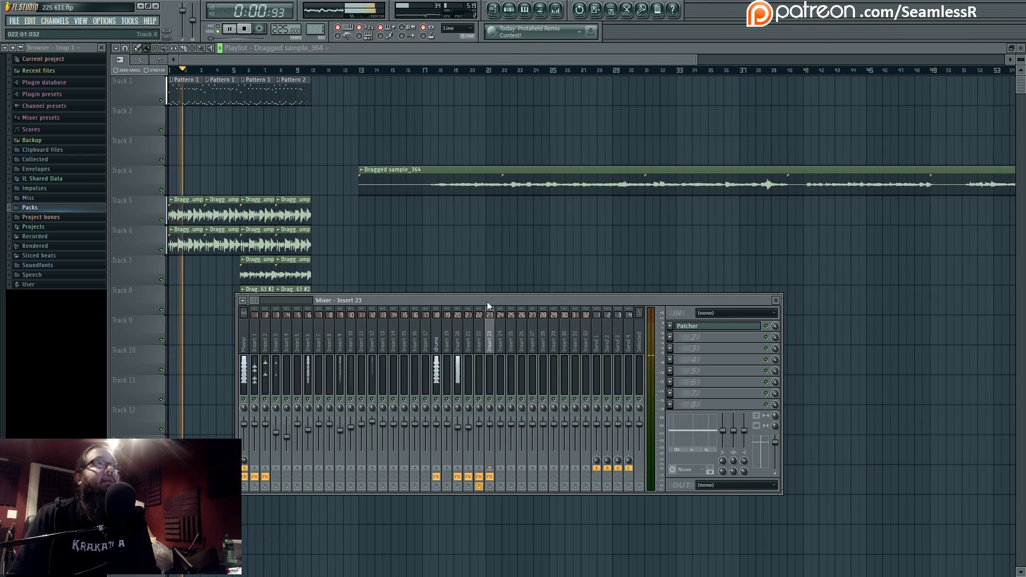
click(460, 343)
mouse_move(477, 312)
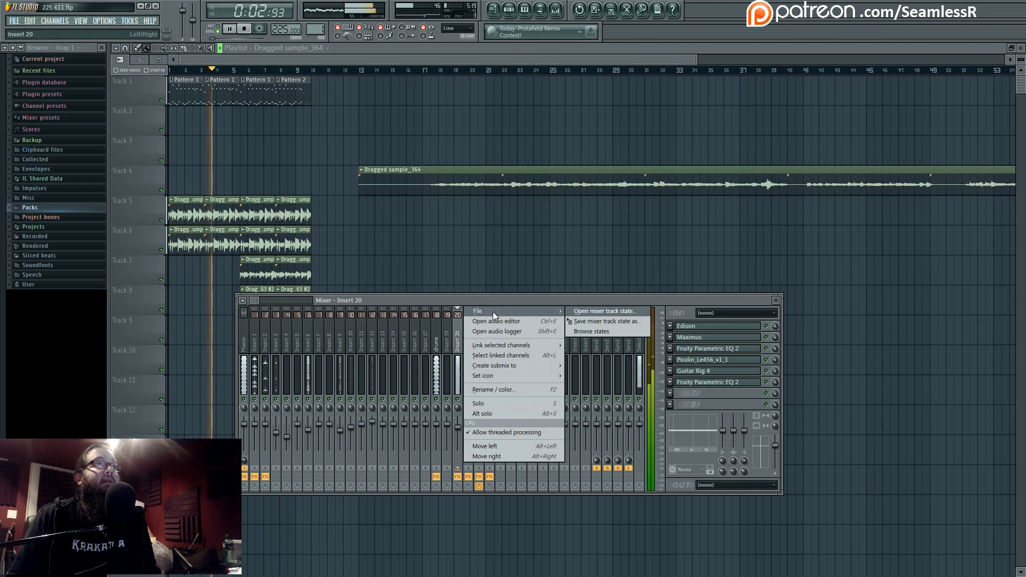
drag(593, 321, 502, 337)
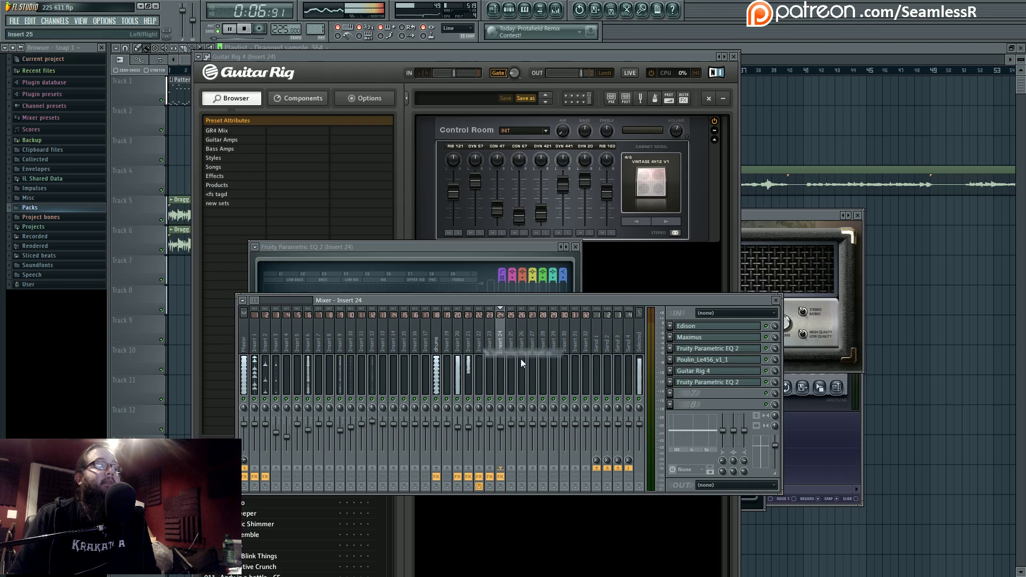
click(495, 347)
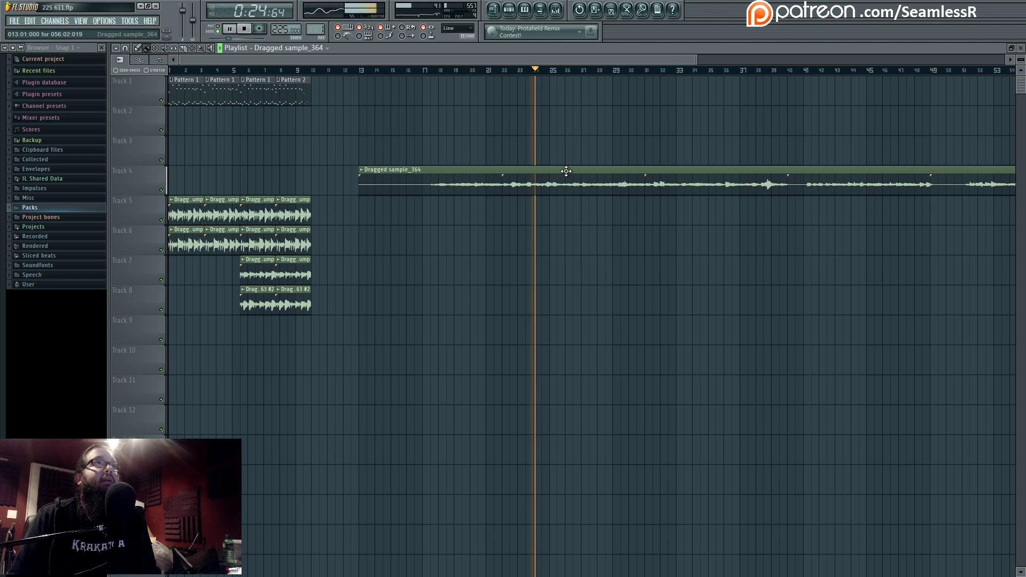
Shift the Patcher track and the copied guitar chain one mixer track over, onto Inserts 24 and 25
double_click(566, 171)
double_click(615, 232)
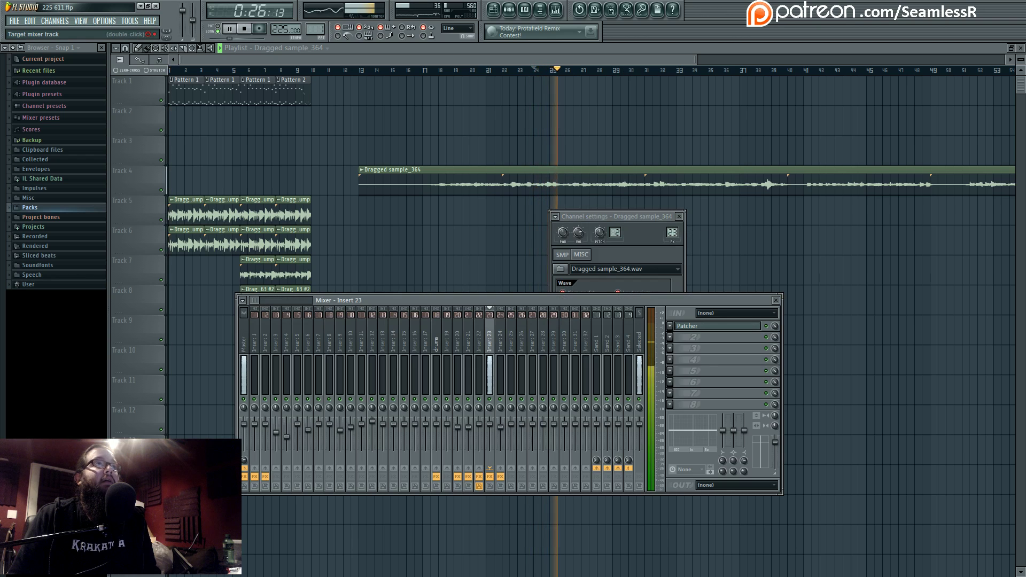
click(507, 348)
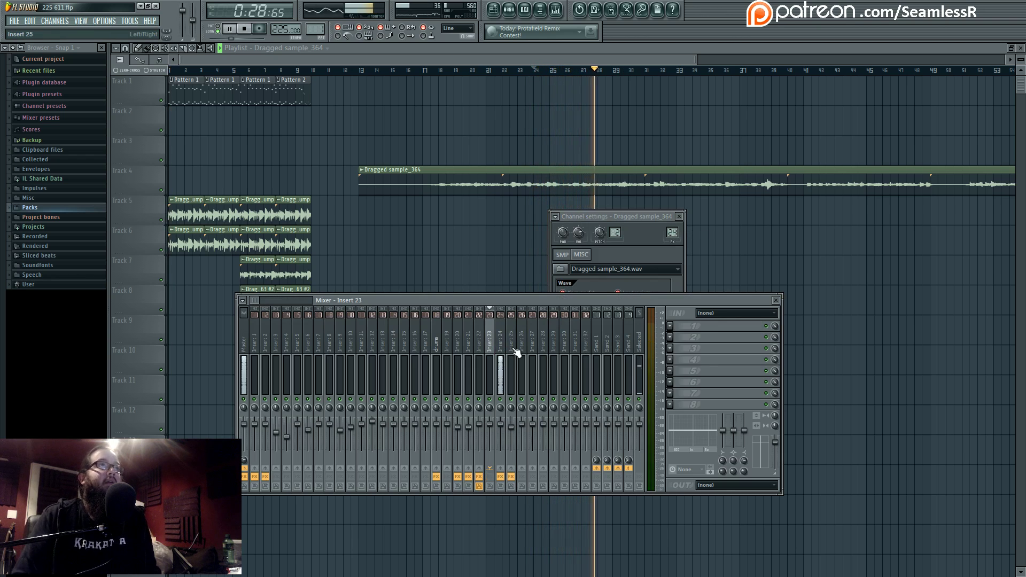
key(F9)
Route the Track 4 recording back to the empty Insert 23 and send that track to Inserts 24 and 25
double_click(676, 229)
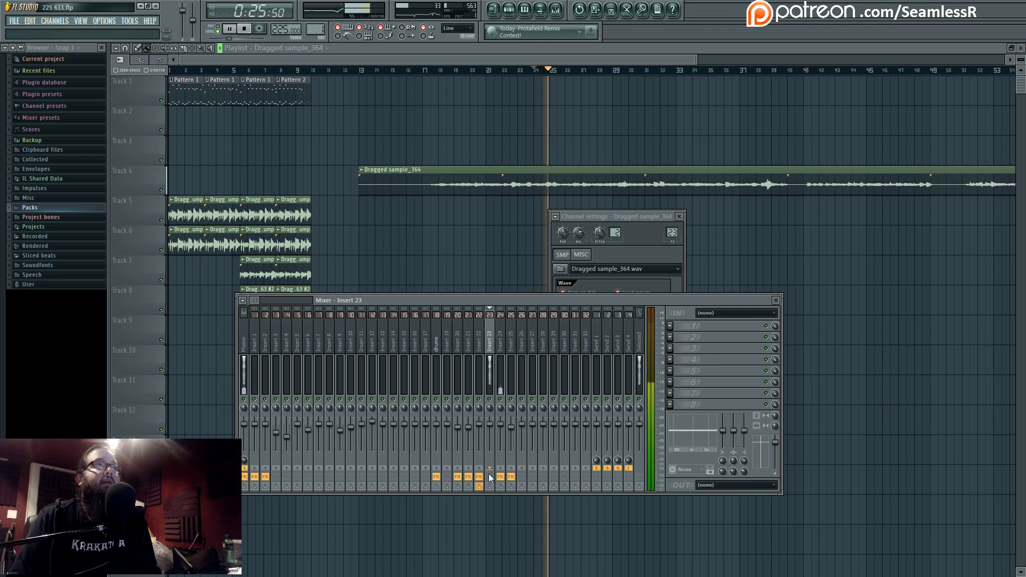
right_click(516, 470)
click(514, 473)
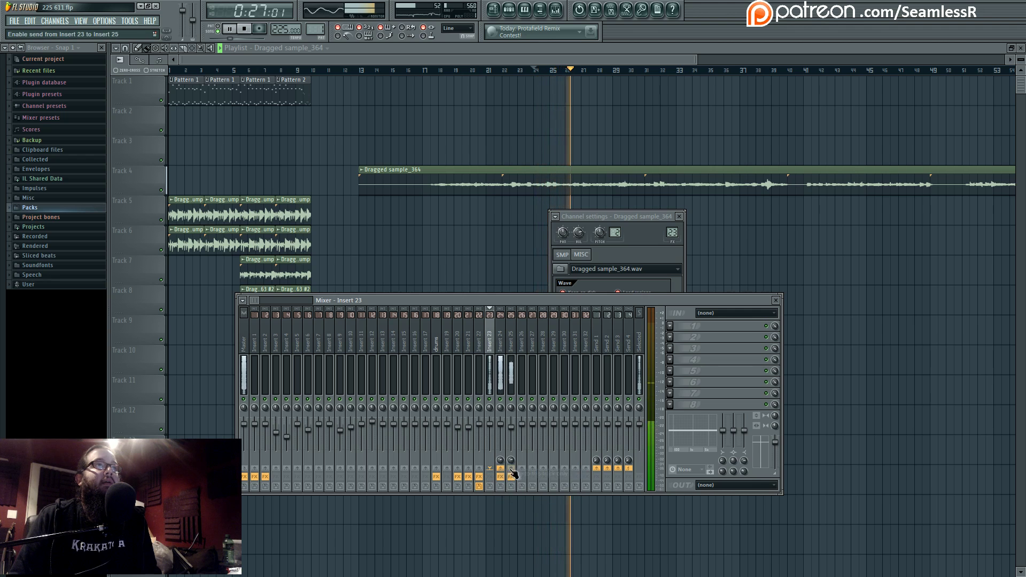
In Insert 25's slot 6 Fruity Parametric EQ 2, cut the high band 7 deeply and raise band 6 in the mids
click(513, 368)
click(719, 353)
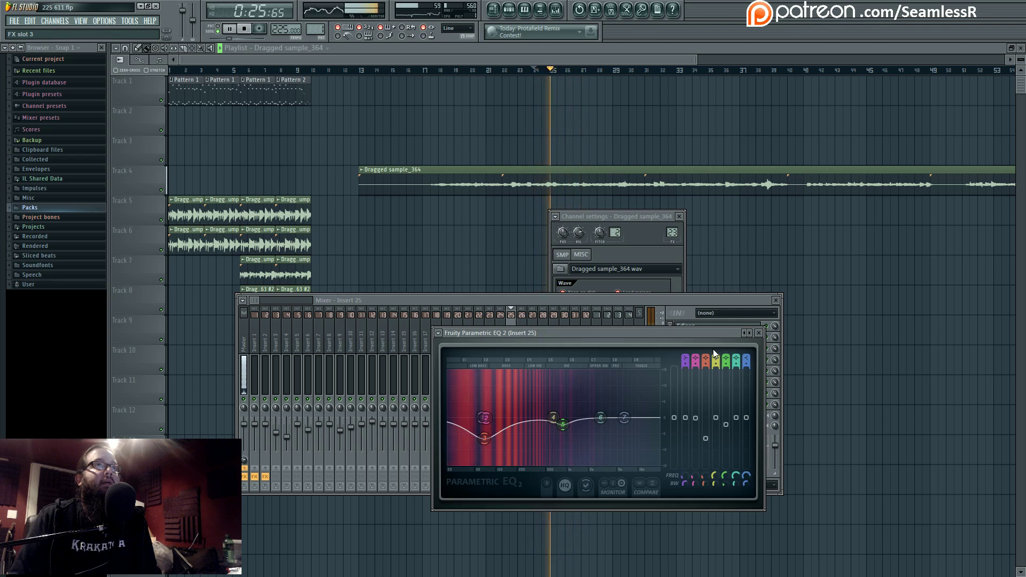
click(716, 298)
key(space)
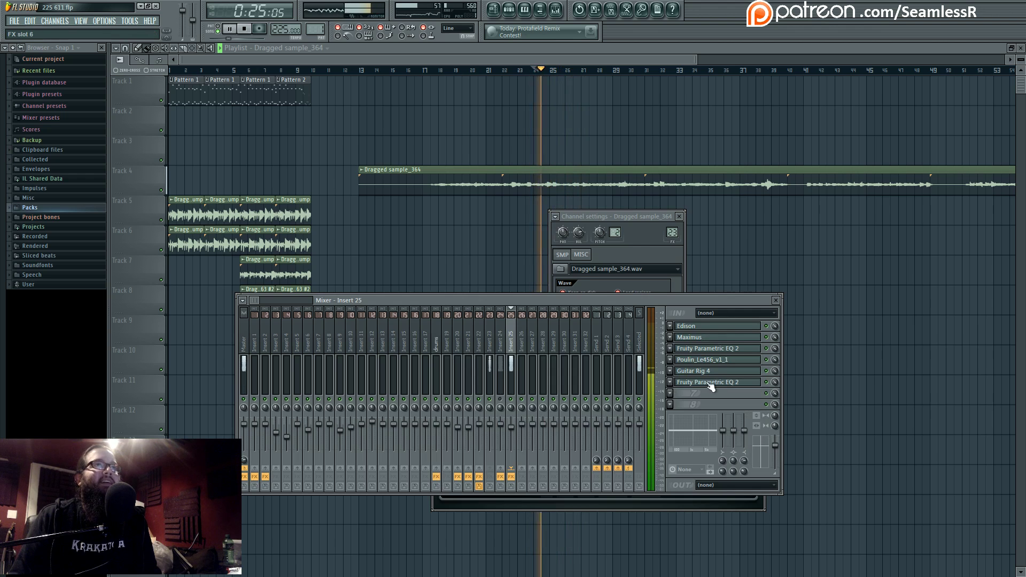
click(709, 382)
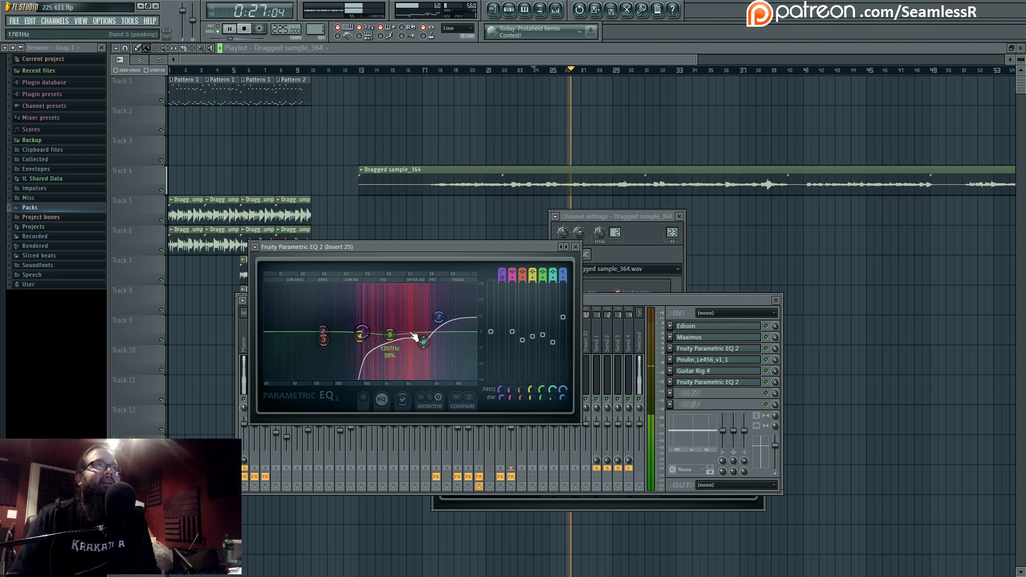
drag(438, 317, 409, 378)
drag(423, 342, 381, 322)
drag(407, 377, 415, 374)
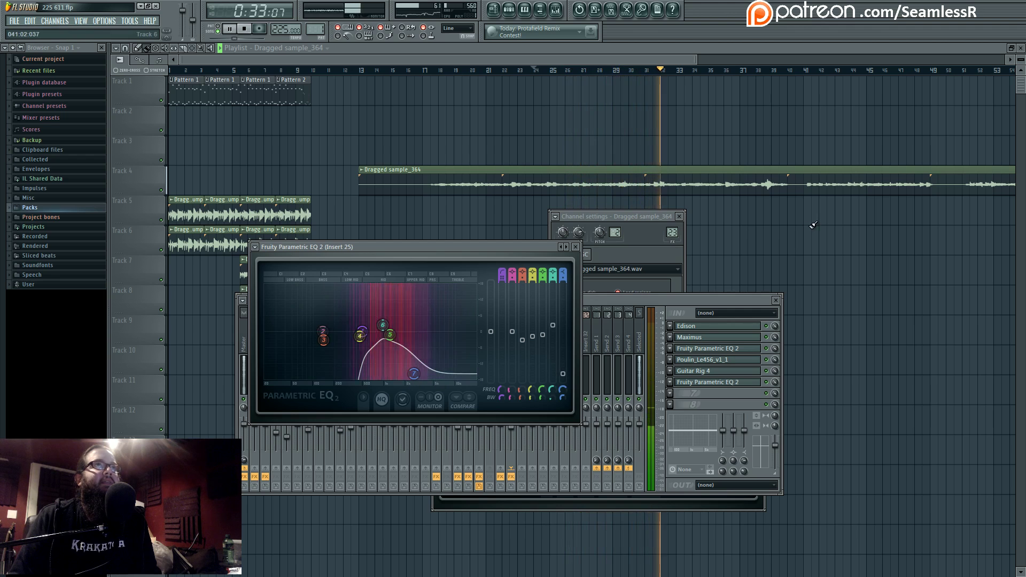
Send Inserts 24 and 25 to Insert 26 while auditioning the Track 4 recording from about bars 41 and 51
drag(812, 225, 696, 109)
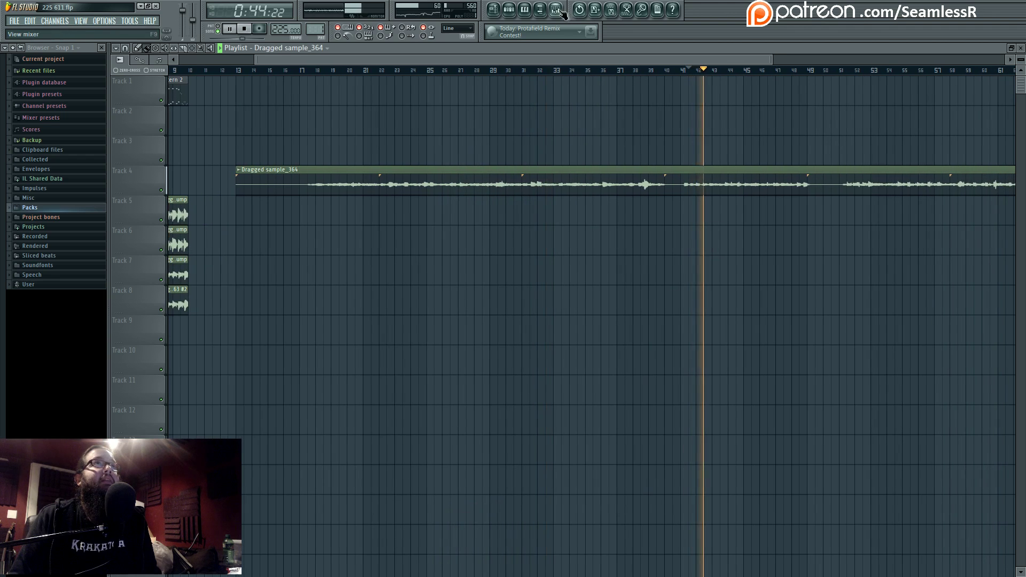
key(F9)
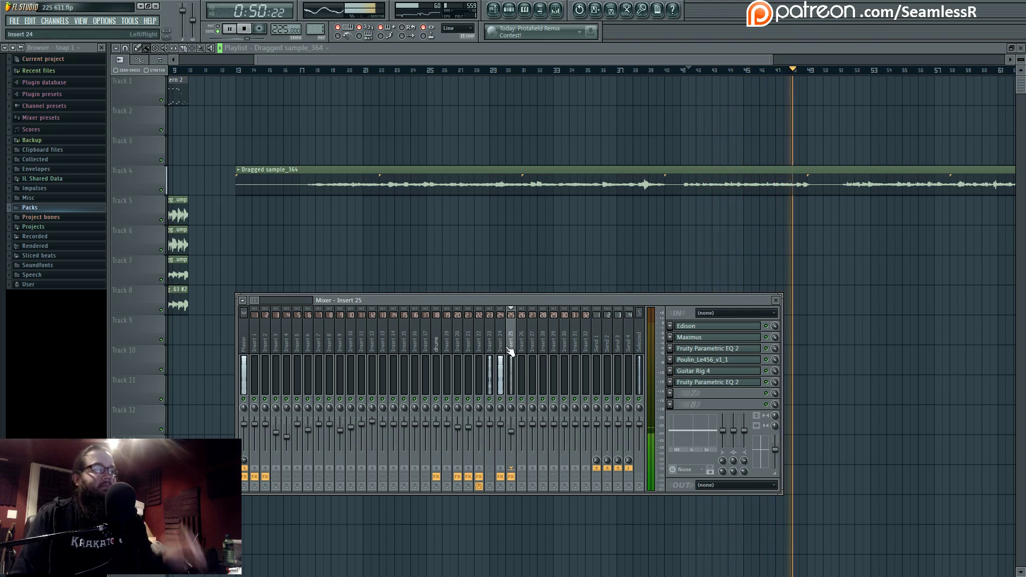
key(Left)
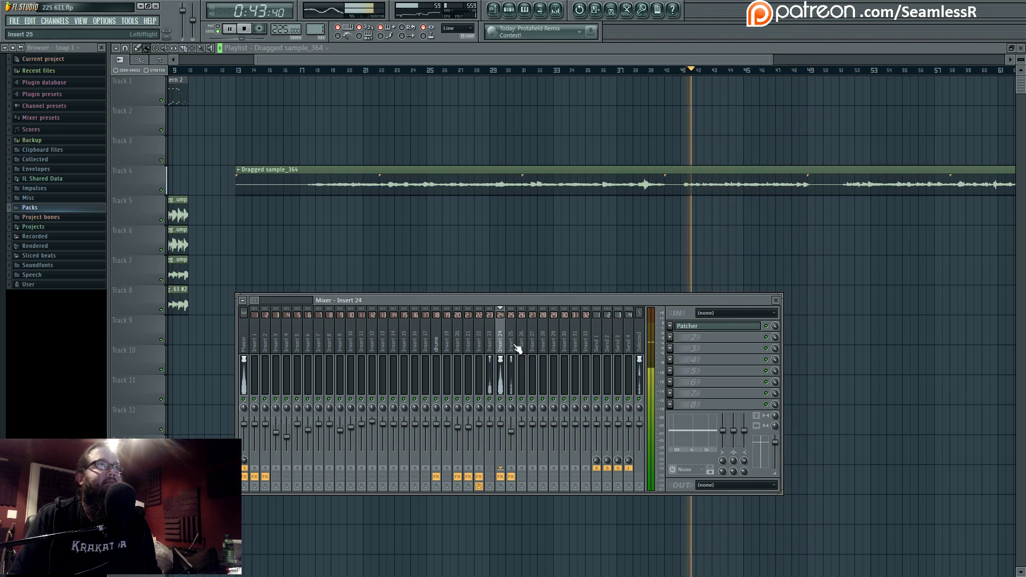
click(513, 345)
key(Left)
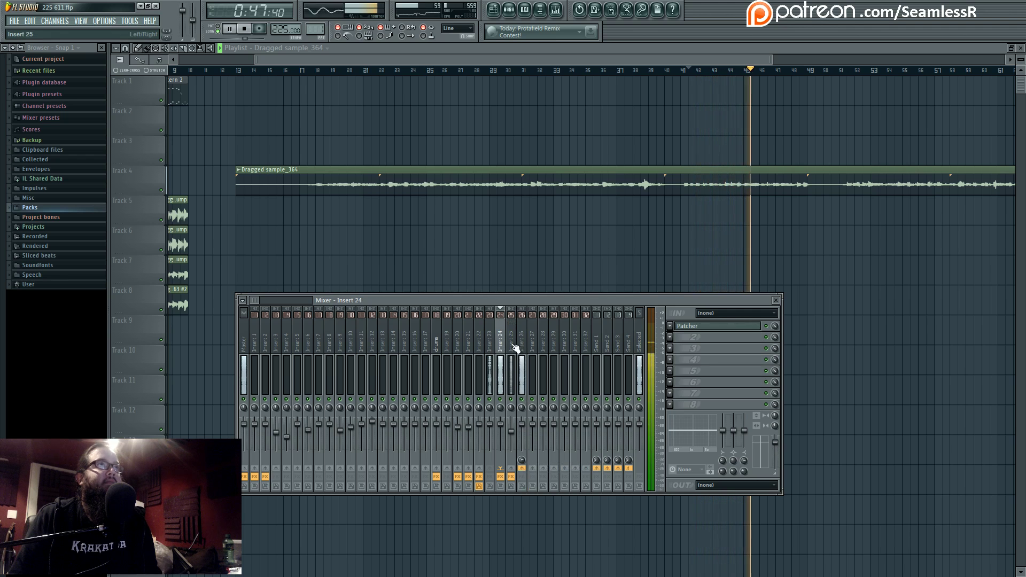
click(776, 300)
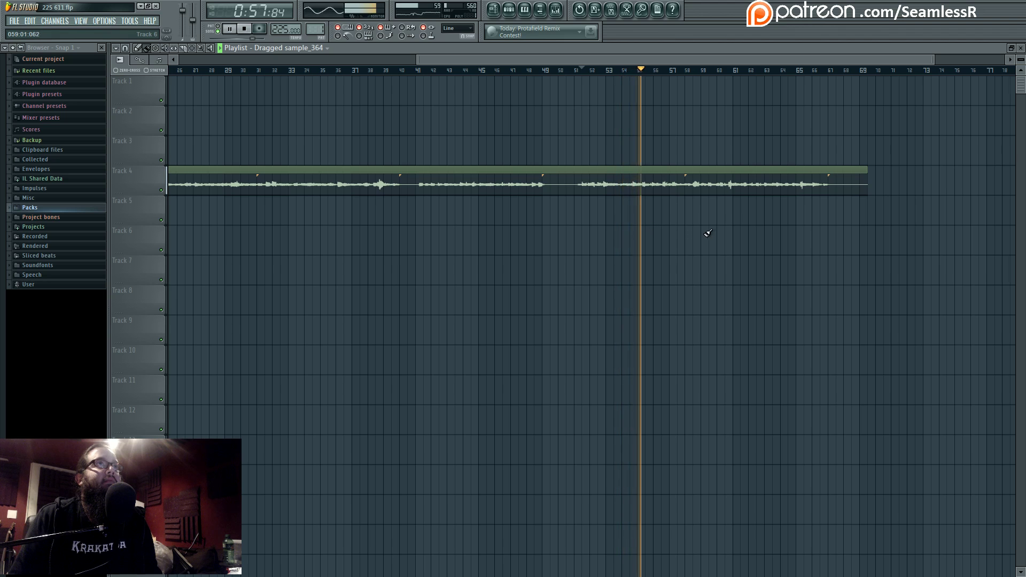
key(F9)
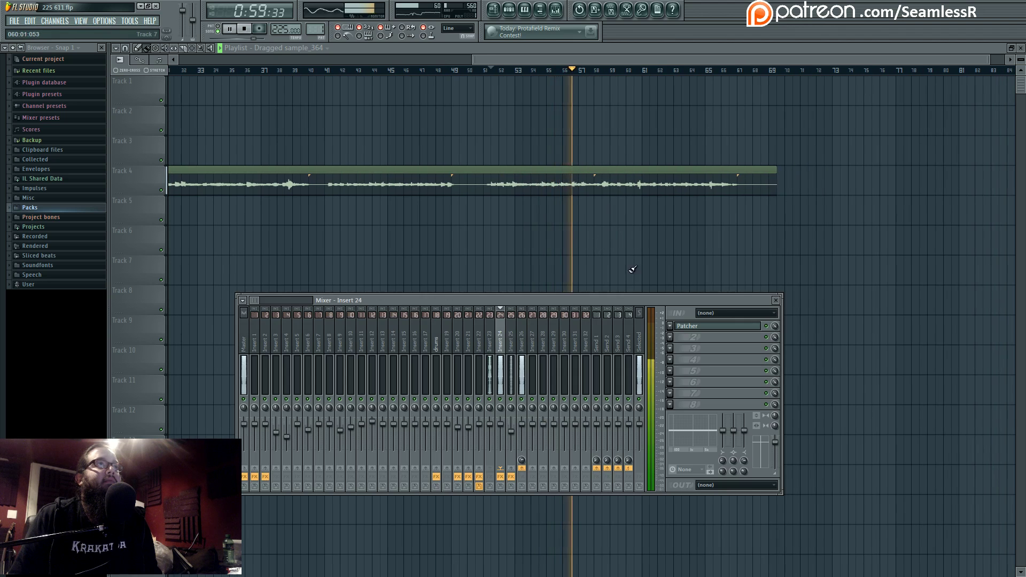
On Insert 25, raise band 5 and lower the low cut in the slot 6 EQ, and adjust Poulin_Le456's input to about 0.48
click(515, 348)
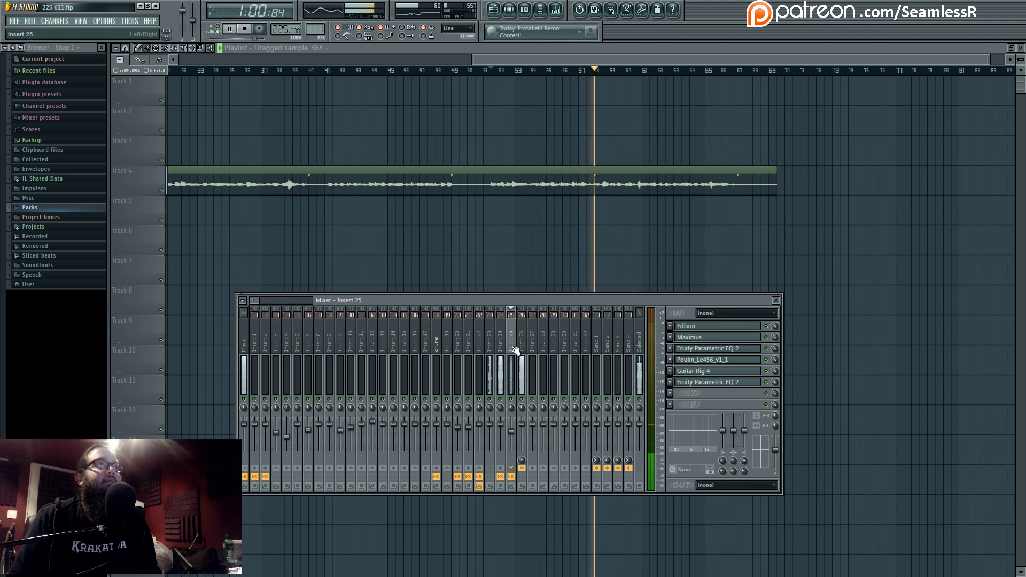
click(716, 383)
drag(393, 342, 369, 305)
drag(365, 341, 343, 332)
click(712, 360)
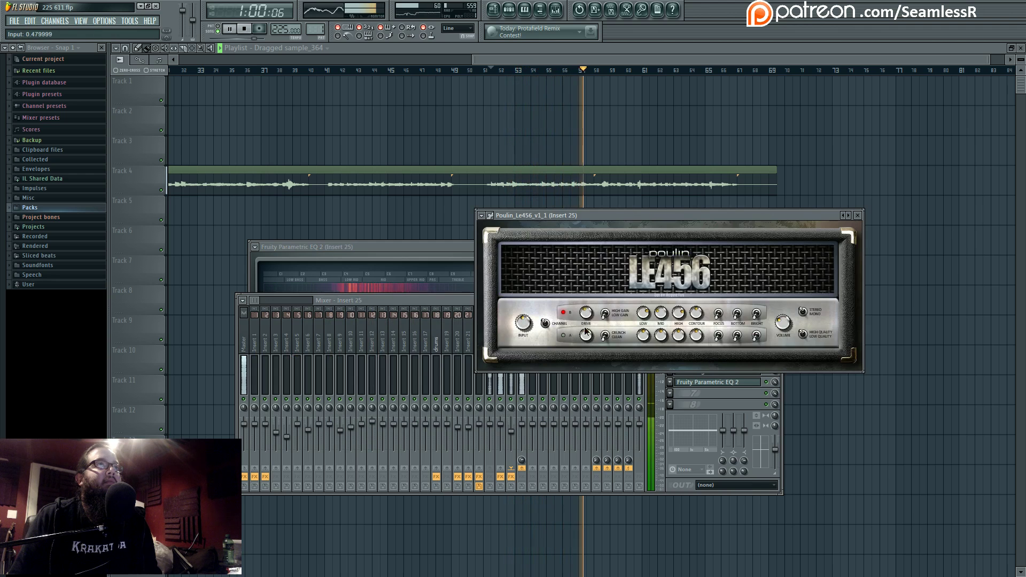
click(719, 383)
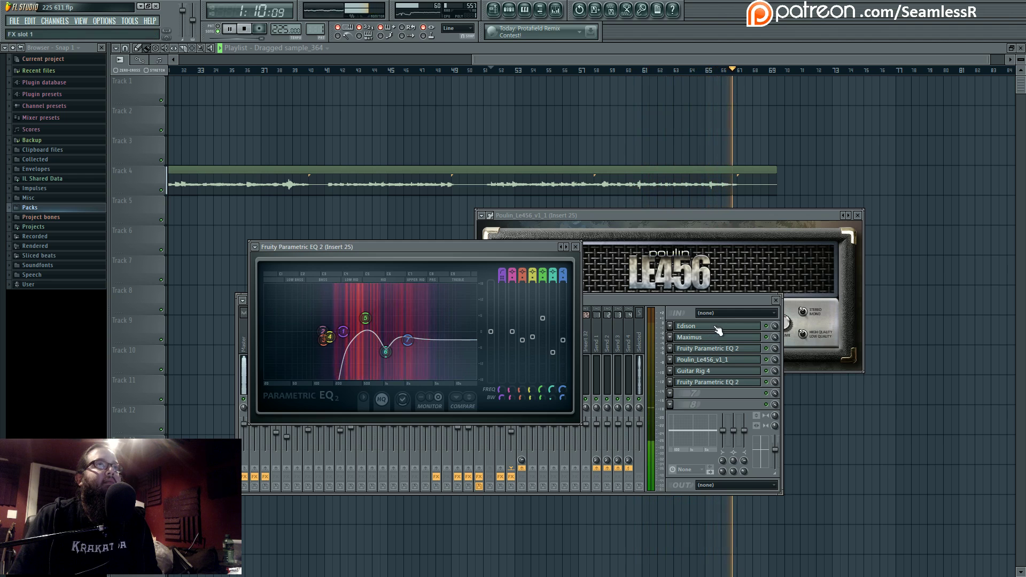
Close the open plugin and mixer windows and audition the Track 4 recording from about bars 22, 41 and 31
key(F12)
scroll(499, 114, up, 10)
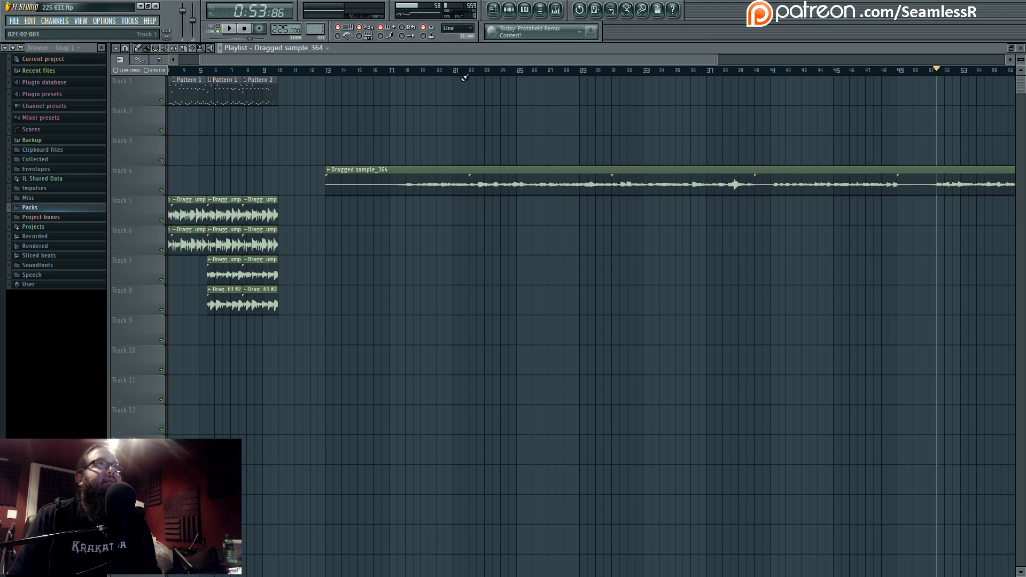
key(space)
scroll(500, 264, down, 2)
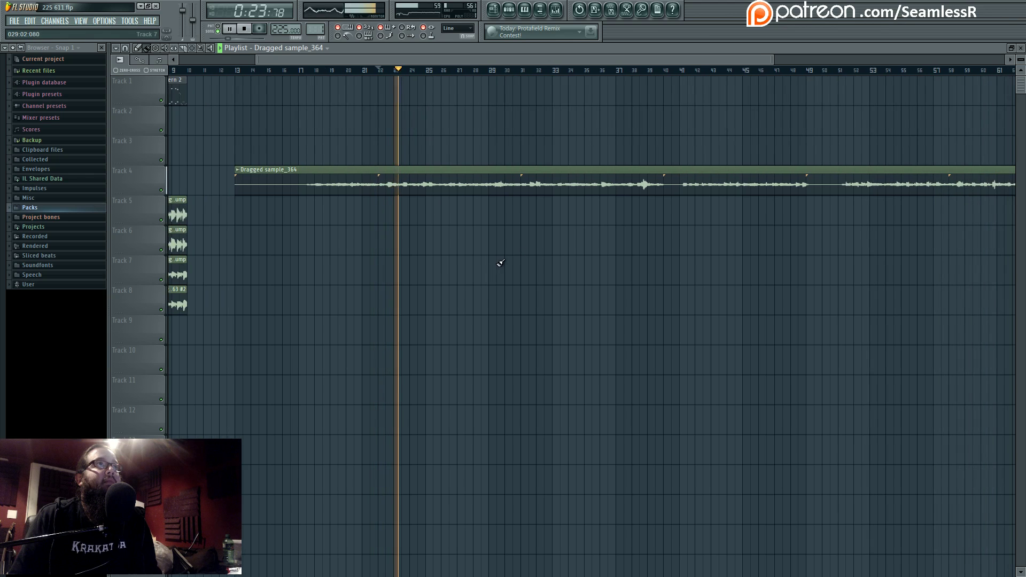
scroll(567, 246, down, 2)
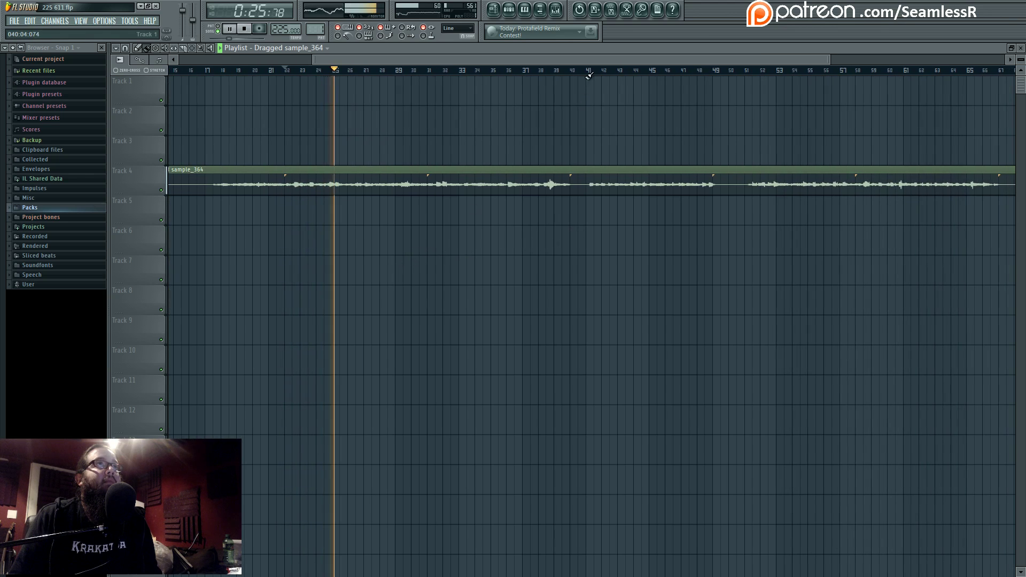
click(591, 71)
scroll(541, 247, down, 3)
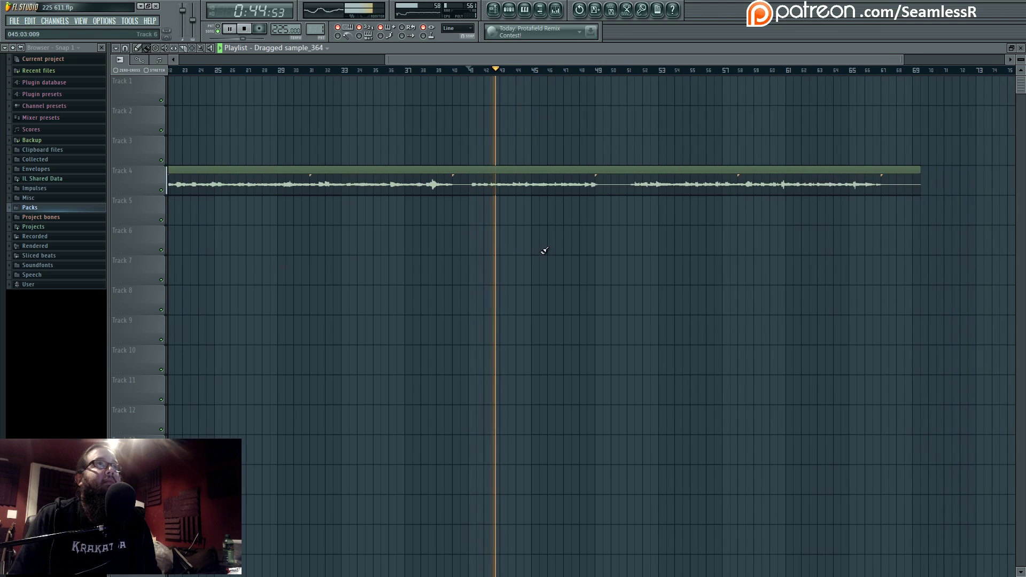
scroll(532, 256, up, 2)
scroll(577, 286, up, 3)
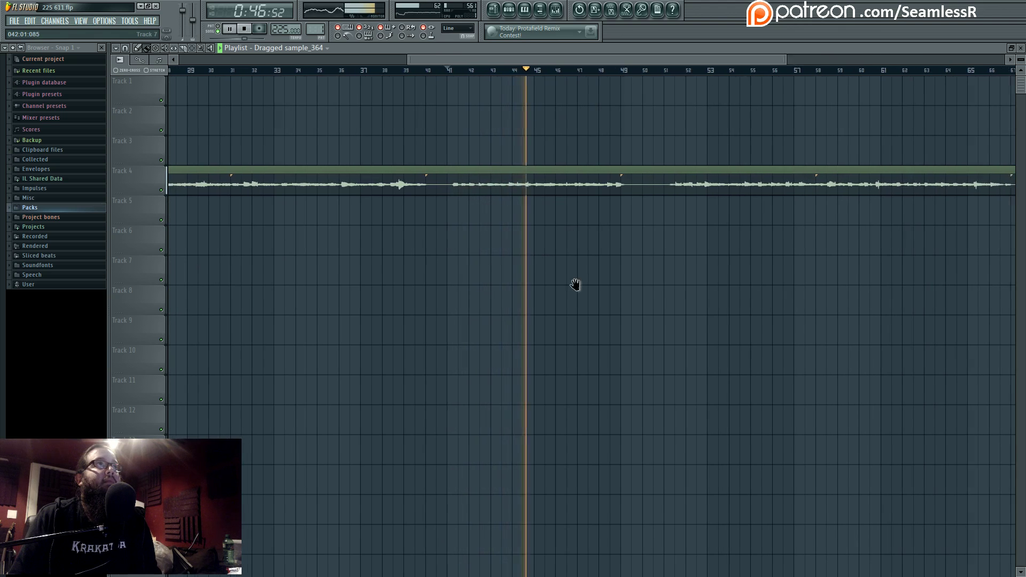
scroll(651, 294, down, 3)
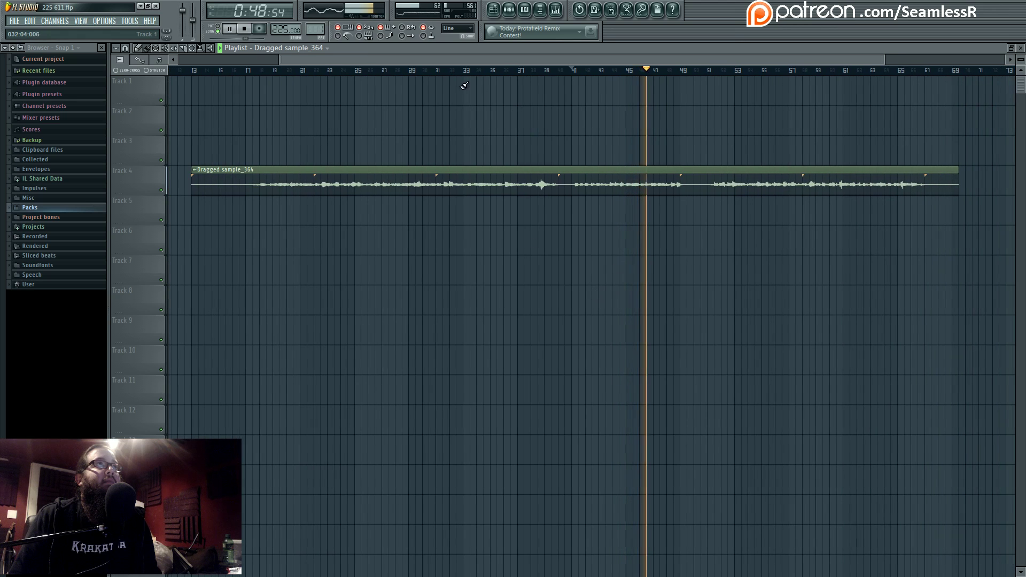
click(437, 70)
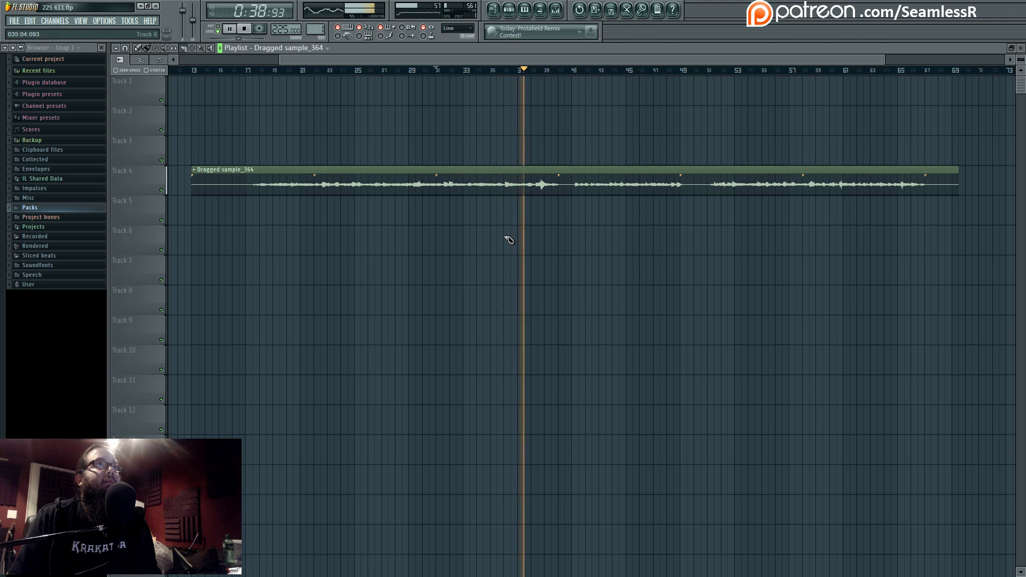
key(space)
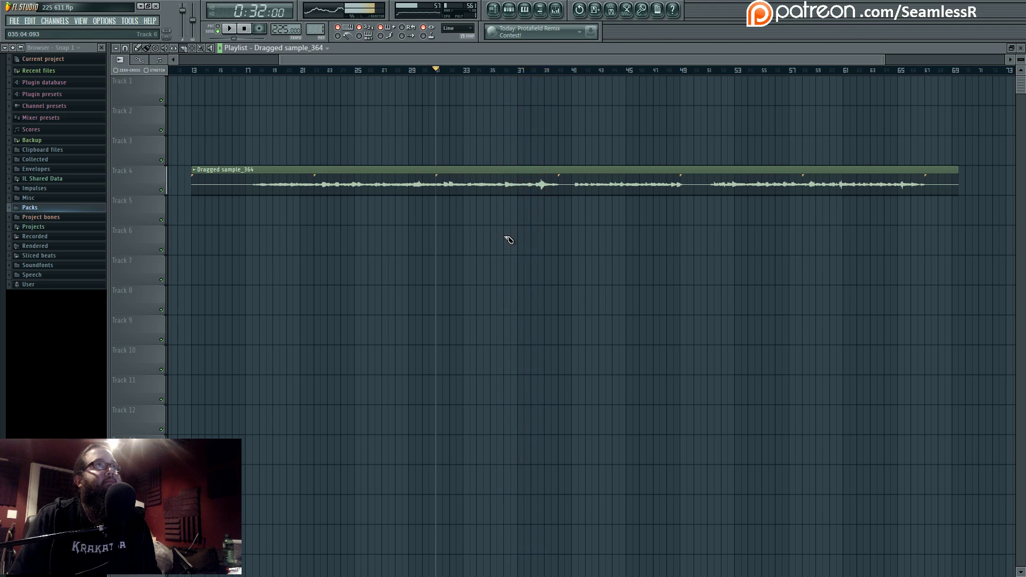
Slice the Track 4 recording at about bars 44 and 49 while playing it from about bar 40
scroll(610, 258, up, 4)
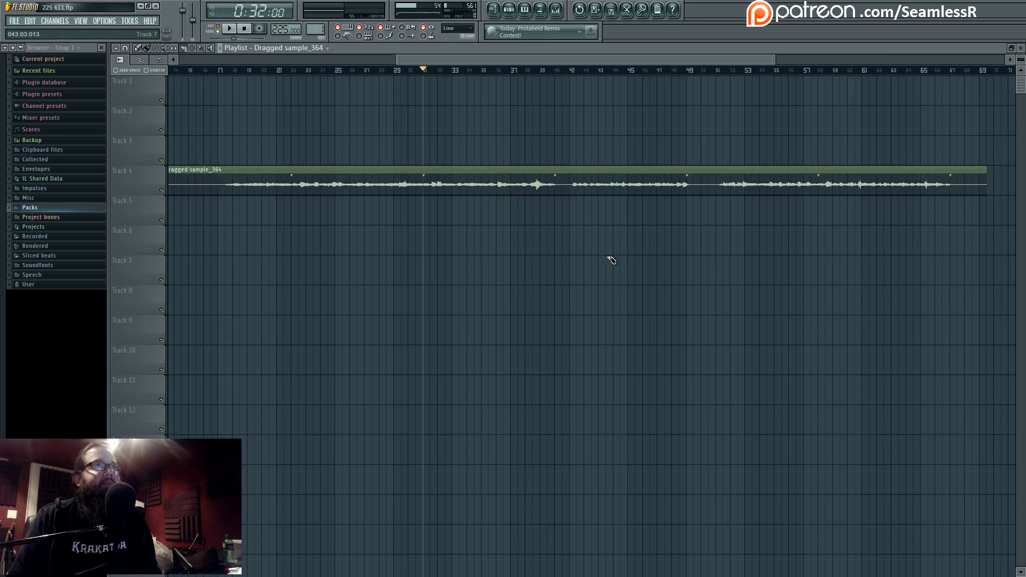
scroll(618, 261, right, 2)
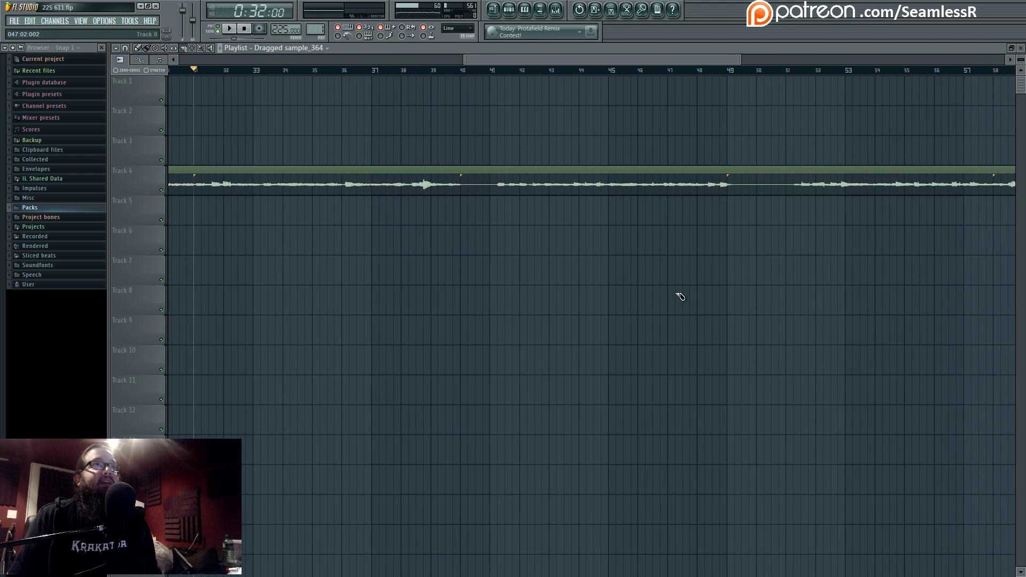
key(space)
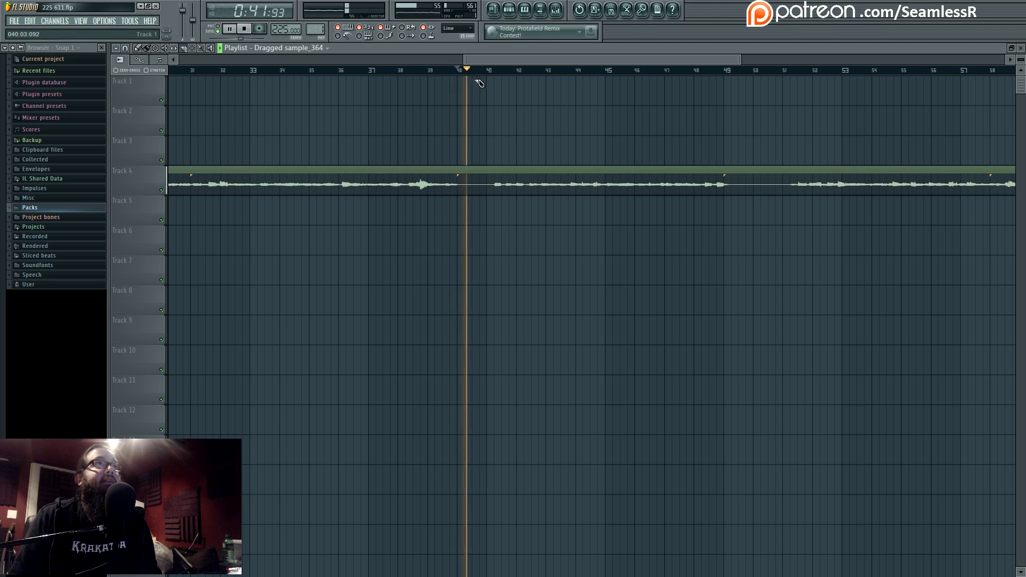
click(185, 48)
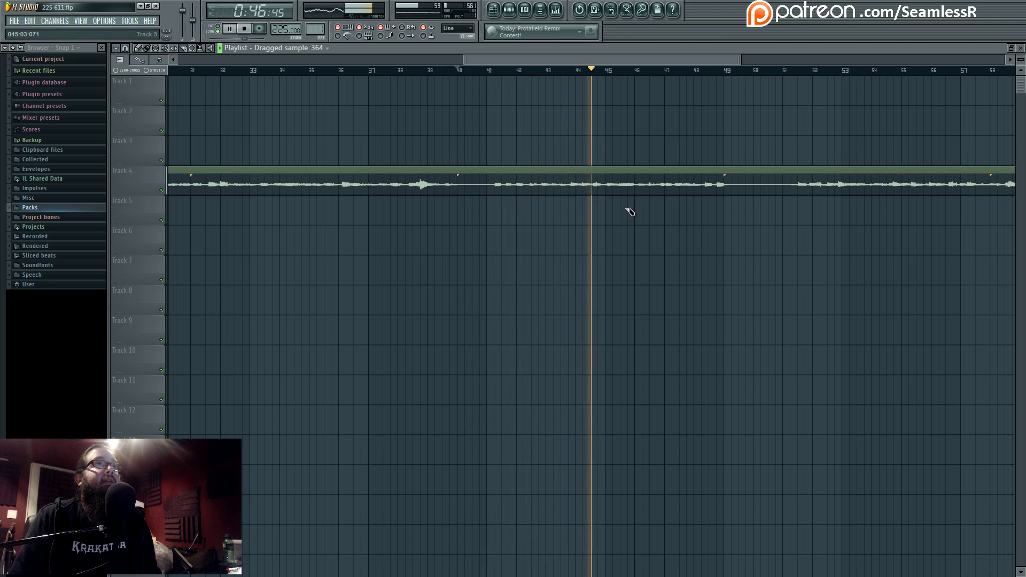
drag(590, 162, 588, 121)
click(589, 70)
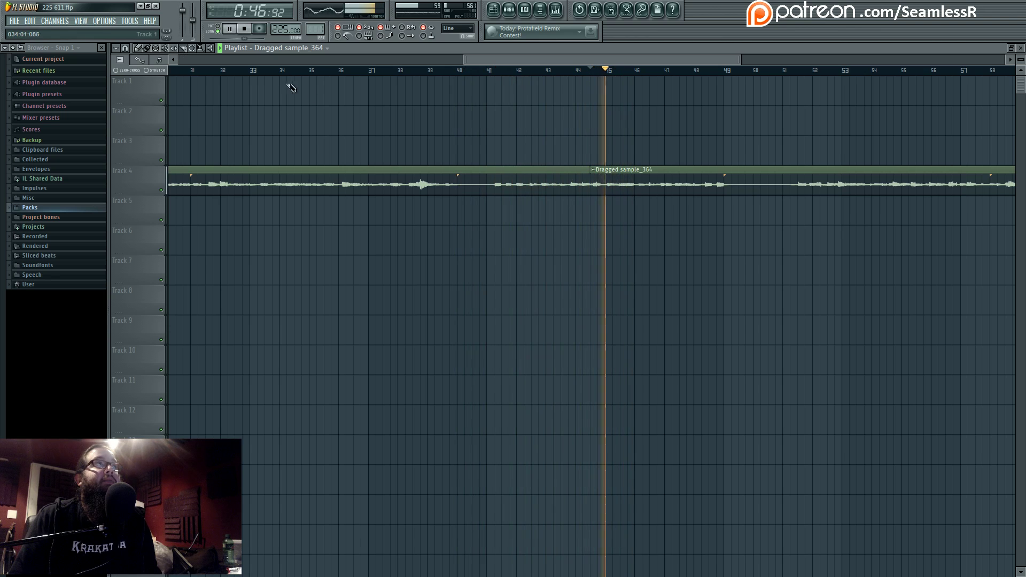
scroll(621, 171, right, 3)
drag(627, 173, 658, 218)
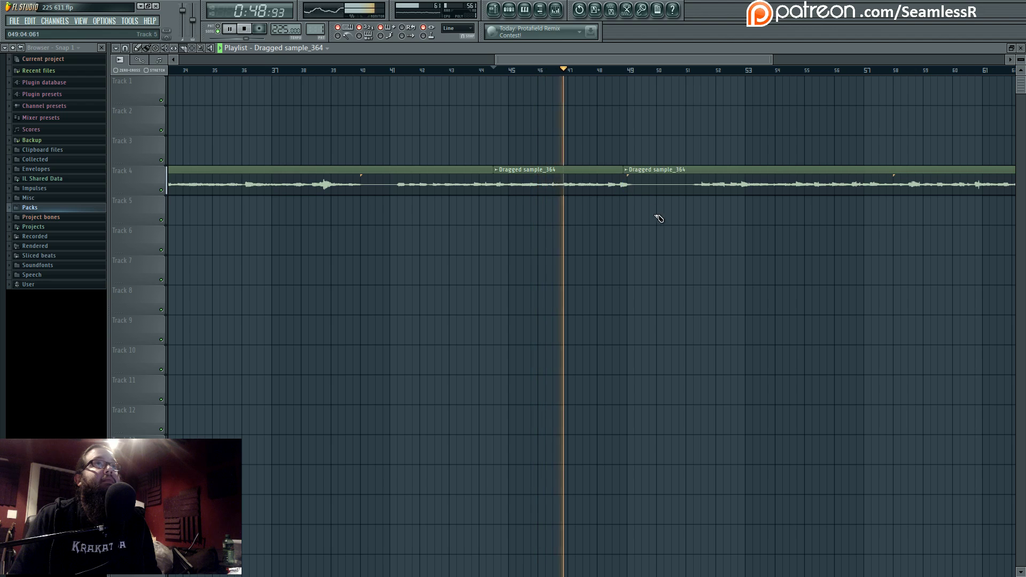
Audition the rest of the Track 4 recording from about bar 58, then the middle slice from bar 44
scroll(465, 258, right, 2)
scroll(465, 258, right, 10)
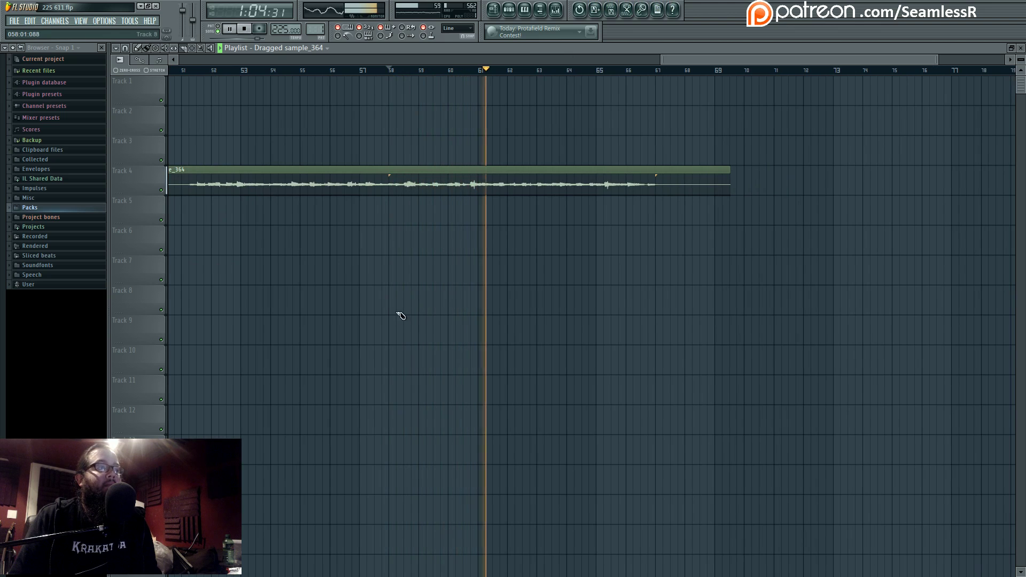
drag(405, 272, 483, 298)
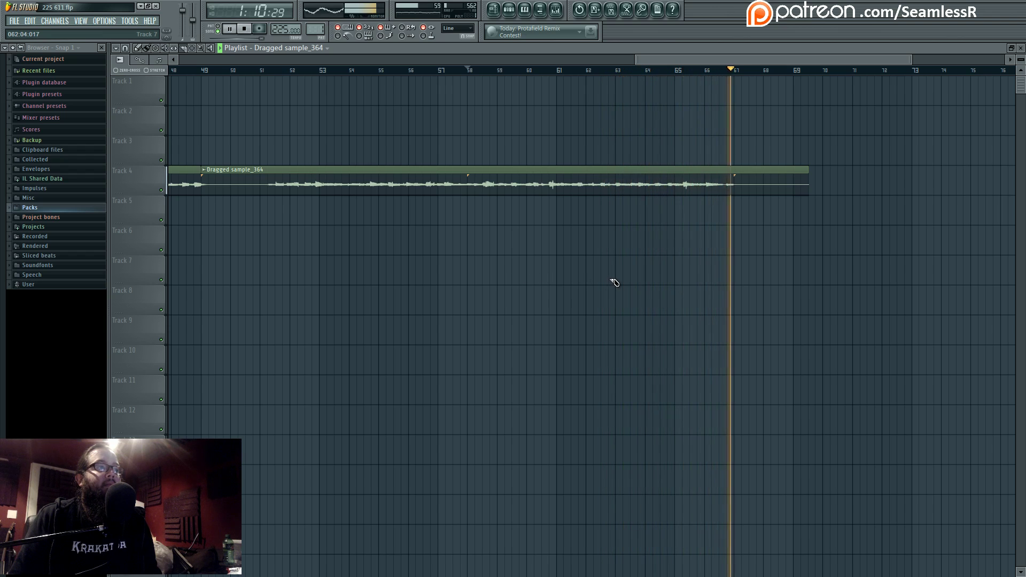
scroll(647, 299, down, 4)
click(523, 71)
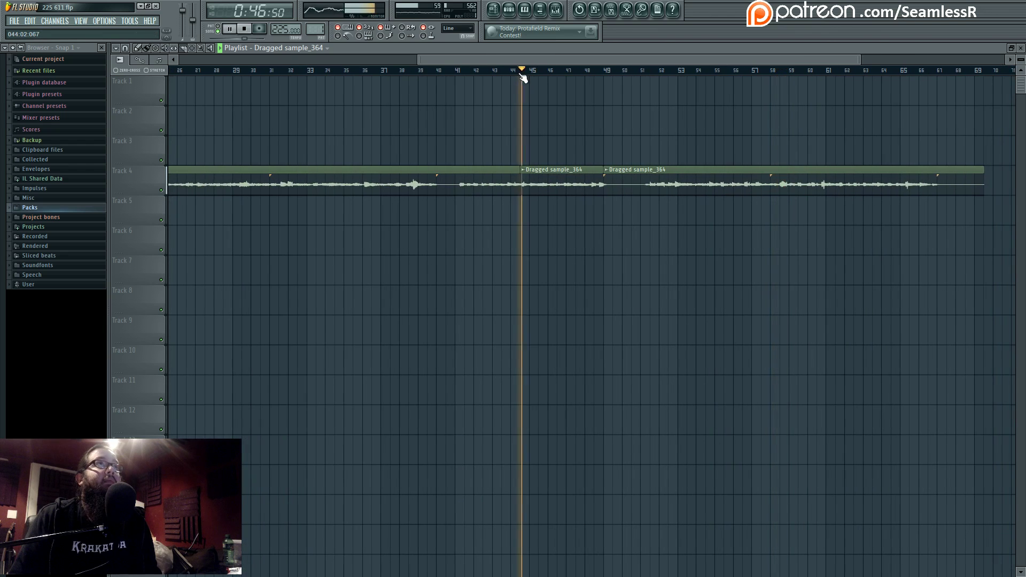
scroll(739, 320, down, 3)
key(space)
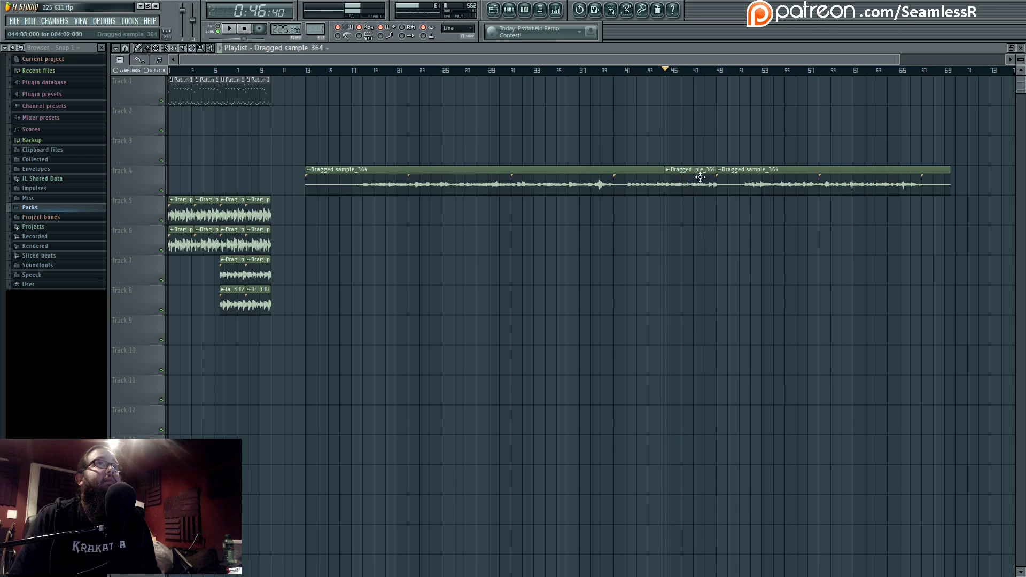
Place the middle slice twice on Track 10 to span the whole song from bar 1, and delete the leftover recording pieces from Track 4
scroll(220, 364, up, 3)
drag(236, 361, 243, 360)
scroll(243, 359, down, 4)
right_click(582, 170)
right_click(749, 170)
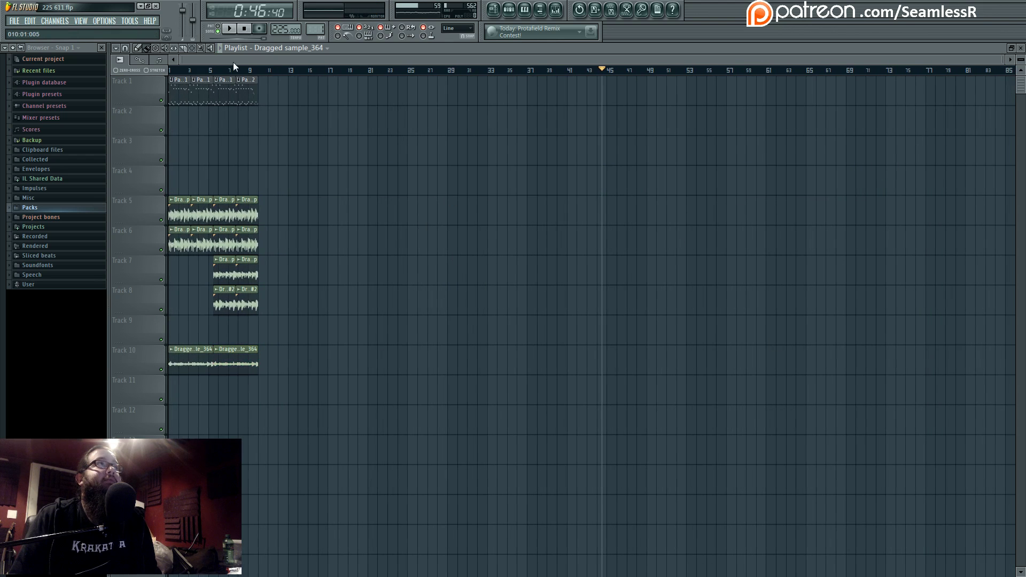
Play the full arrangement from the start with the bass on Track 10 and check the levels in the mixer
key(space)
scroll(171, 413, up, 4)
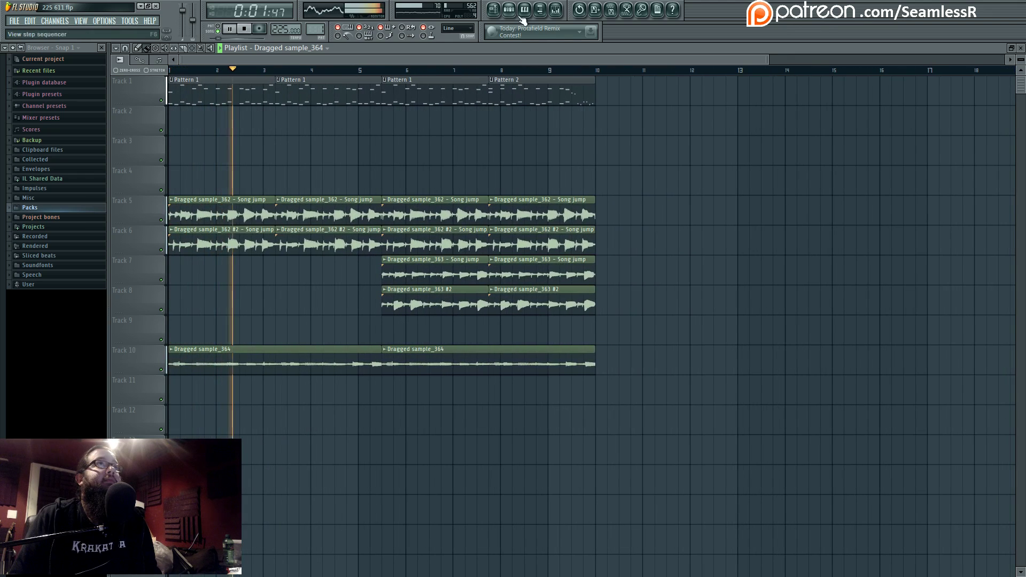
click(556, 10)
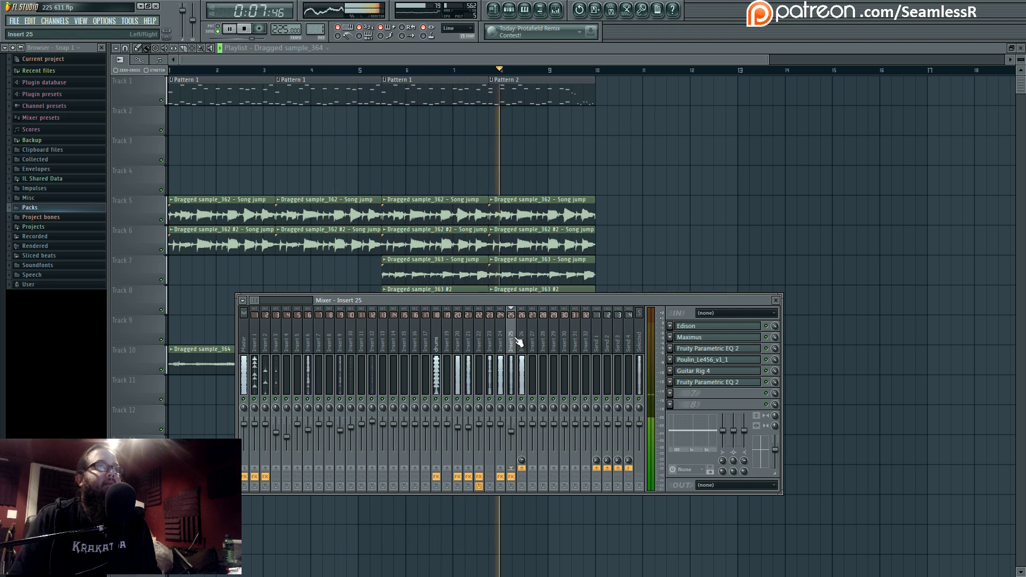
drag(537, 301, 610, 316)
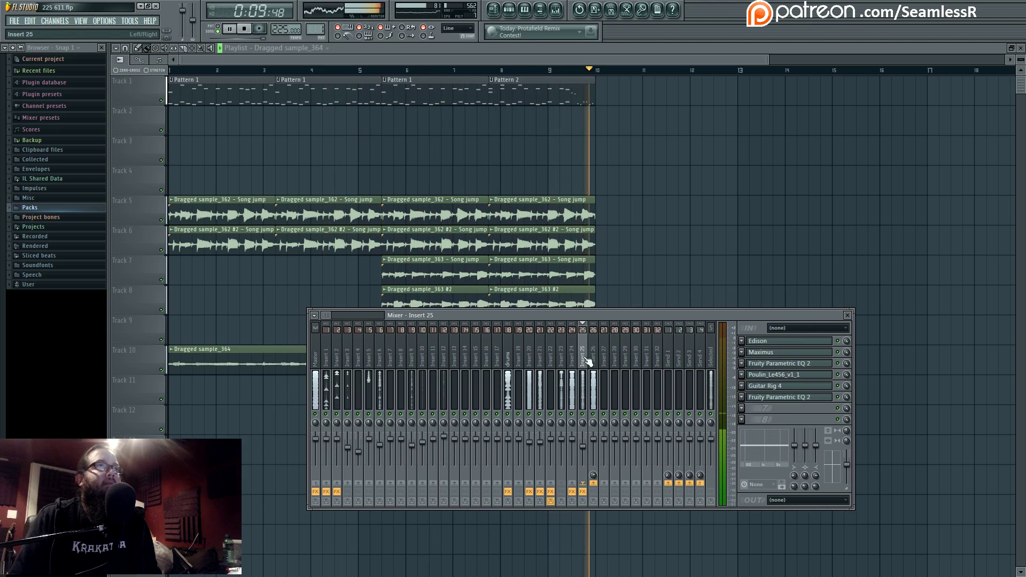
key(space)
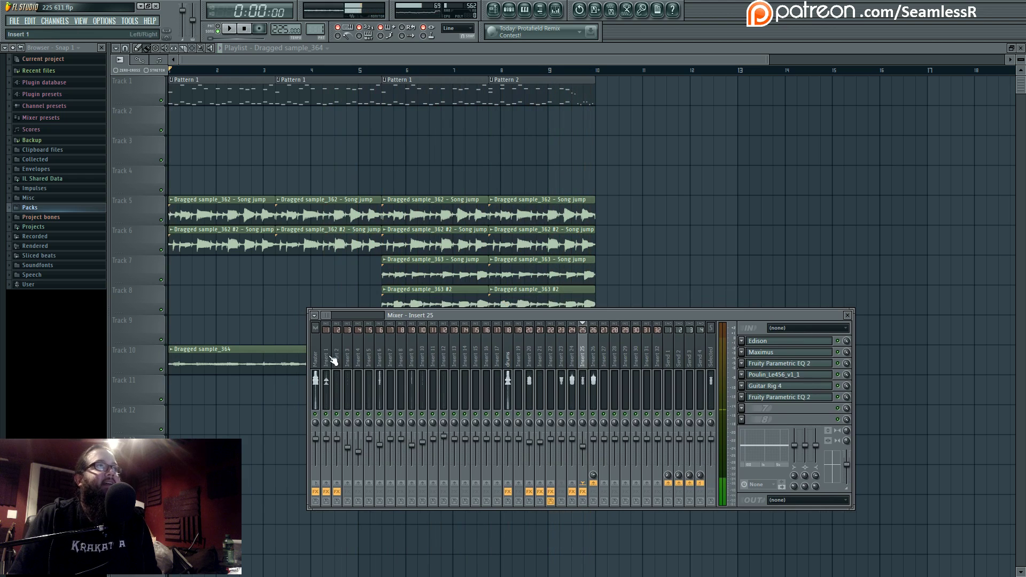
Send mixer track Insert 1 to Insert 24
click(594, 364)
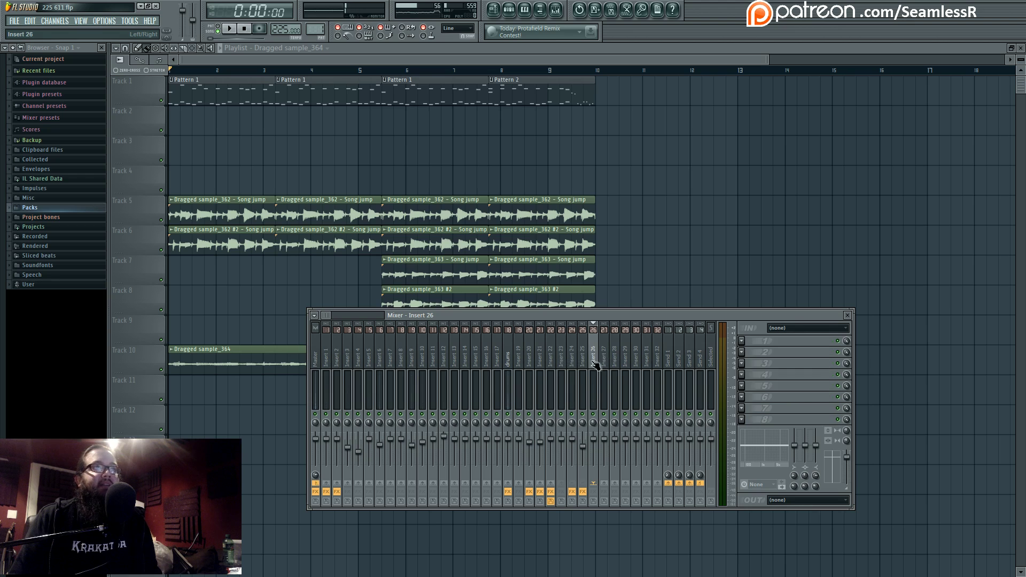
mouse_move(567, 360)
mouse_down()
mouse_move(592, 364)
mouse_move(565, 364)
mouse_up()
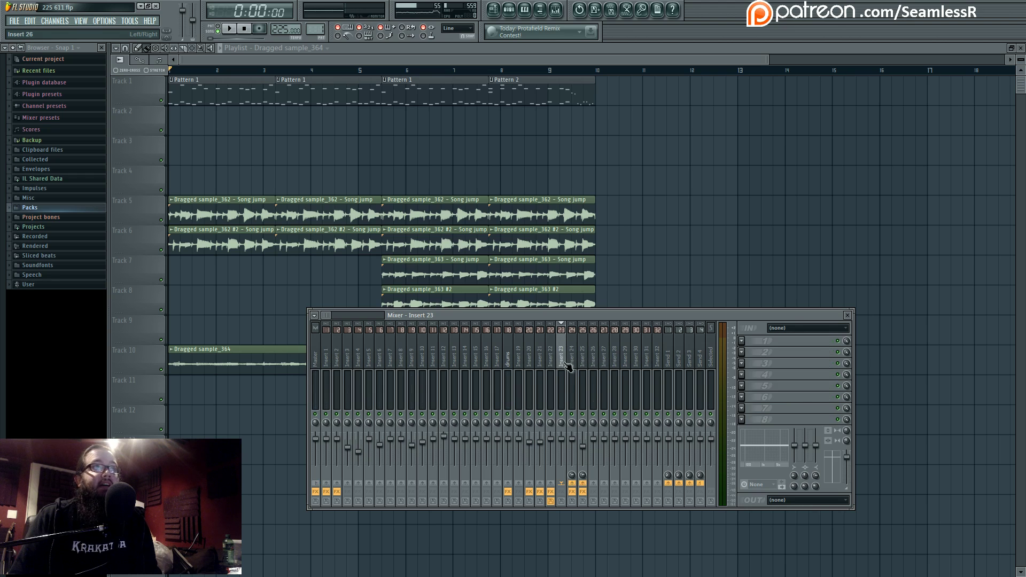
click(330, 363)
key(space)
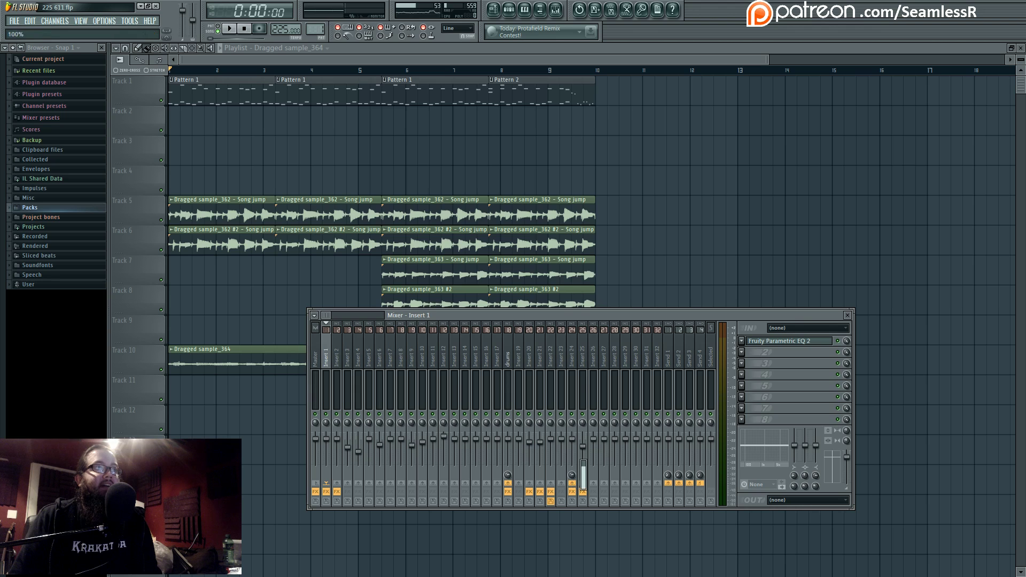
Add Fruity Limiter to Insert 24's slot 2, using compressor mode with sidechain 1 and a threshold of about -26.2 dB
click(742, 352)
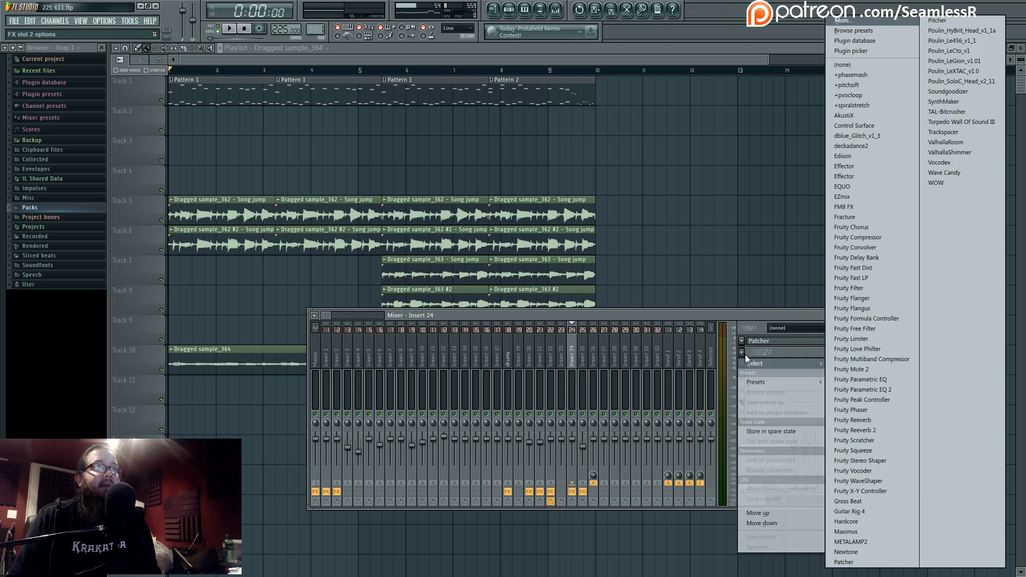
click(875, 339)
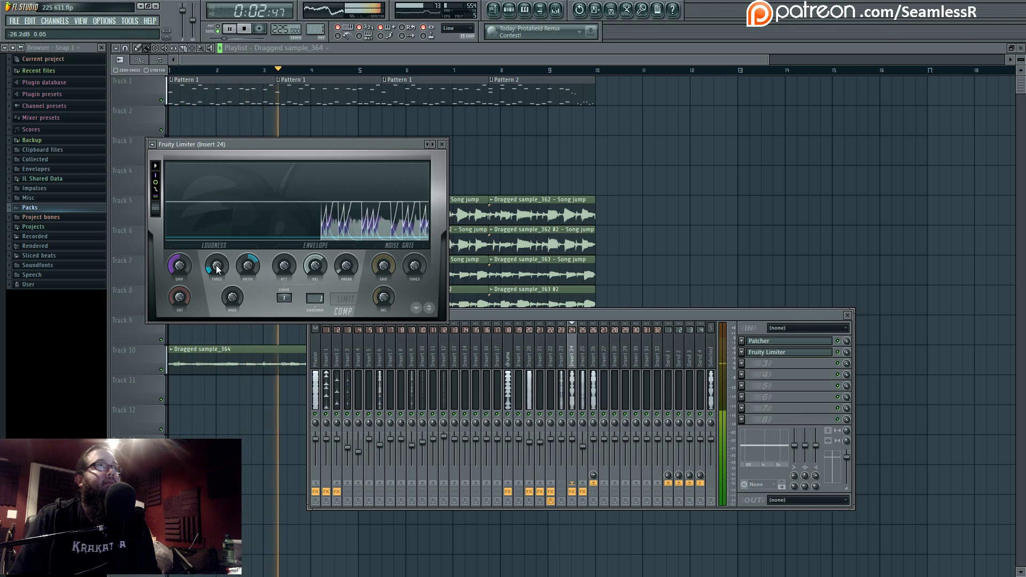
click(473, 316)
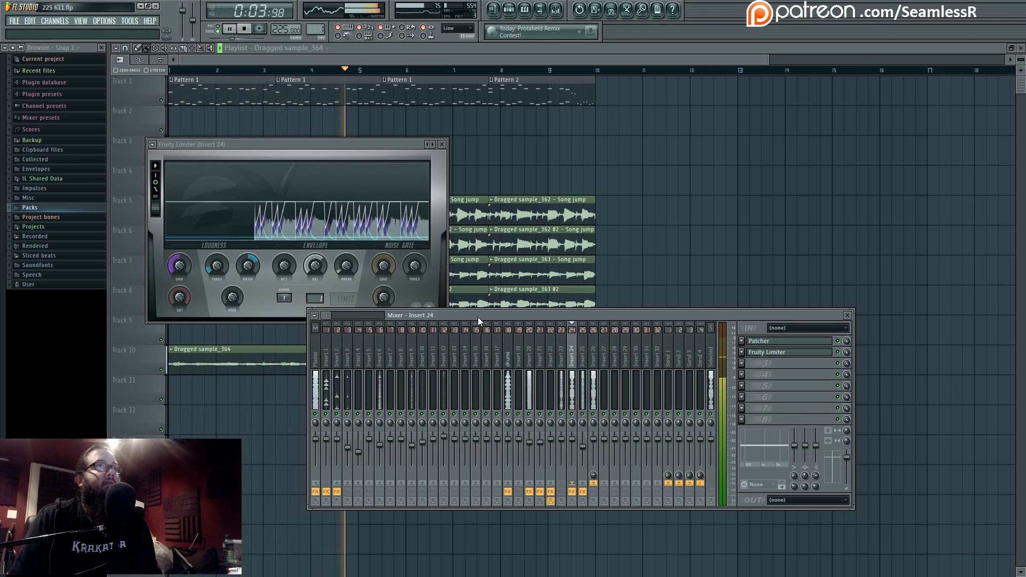
In Insert 20's slot 6 Fruity Parametric EQ 2, set the band 1 high-pass to about 110 Hz
click(528, 336)
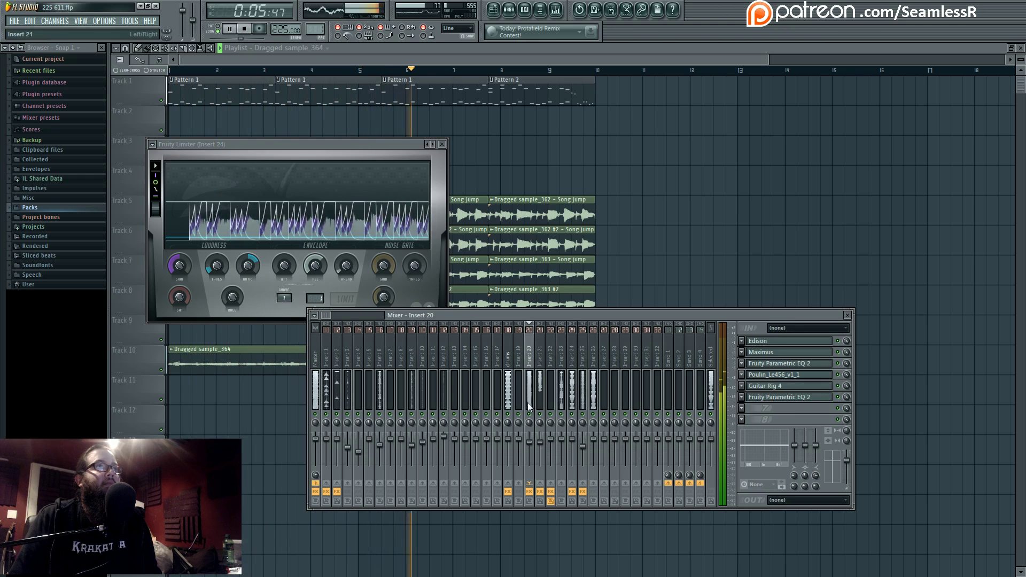
click(803, 397)
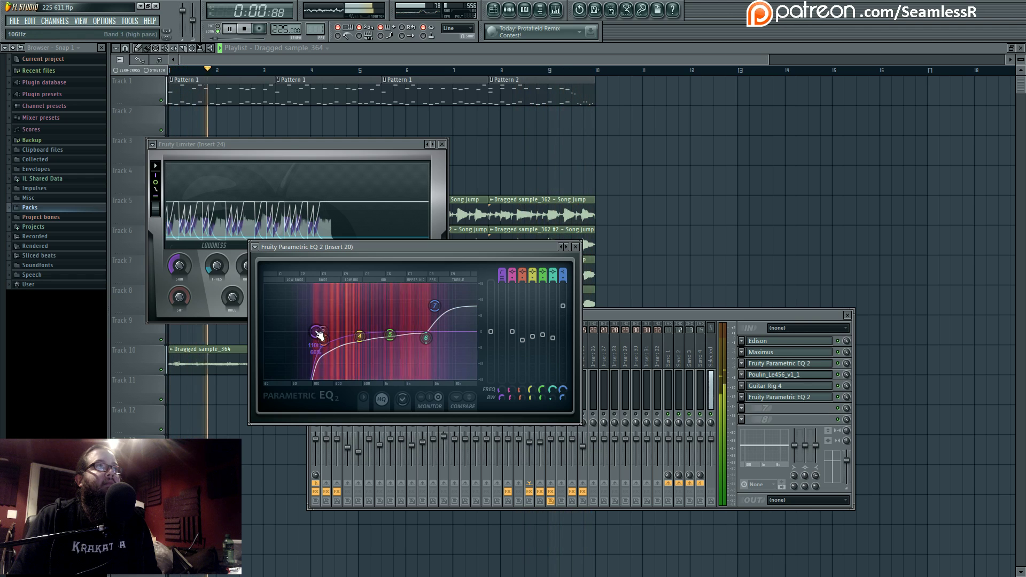
drag(311, 332, 316, 332)
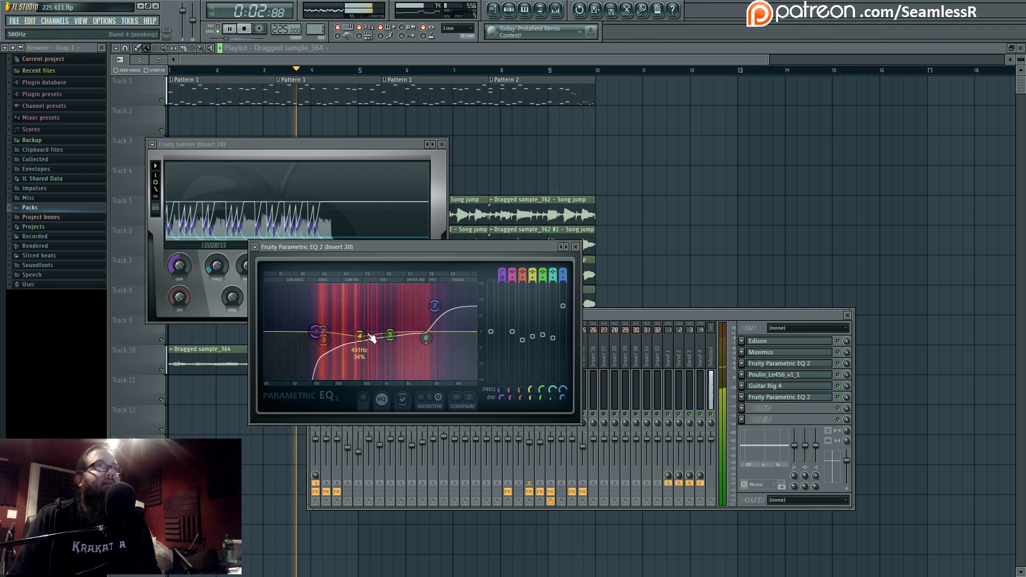
Solo the guitar on Insert 21 and play the second half of the arrangement from about bar 5
click(606, 317)
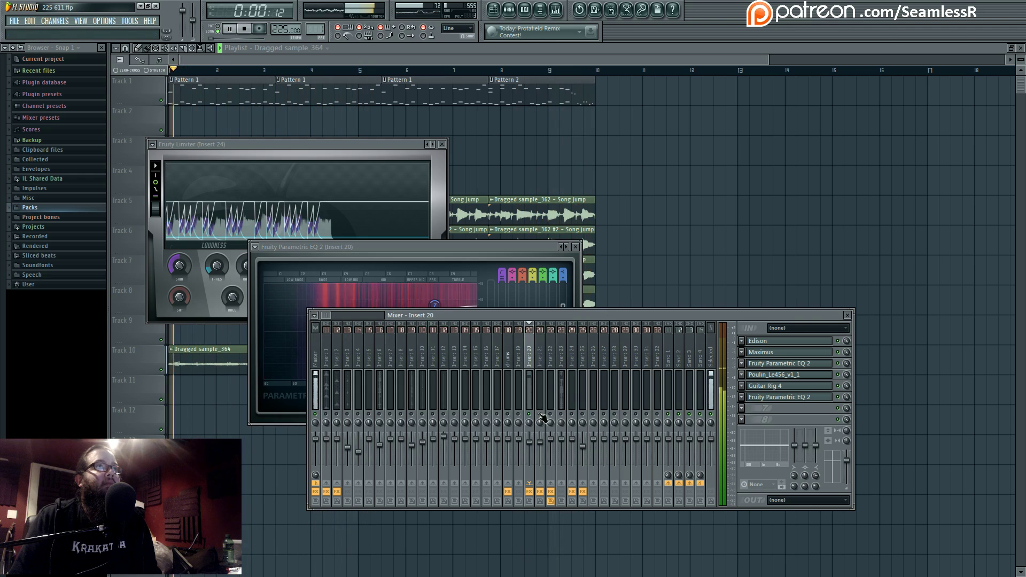
key(F12)
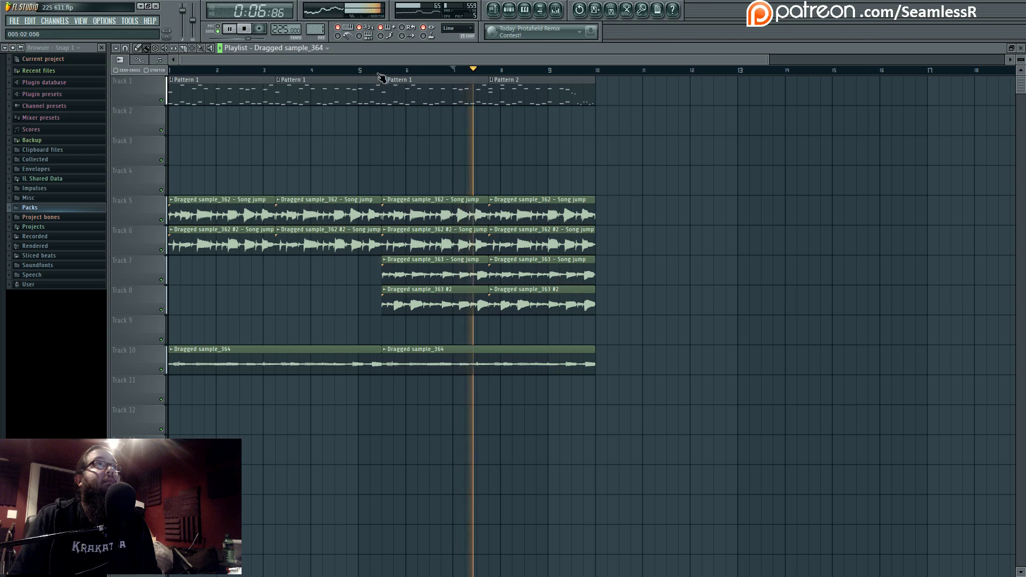
click(556, 11)
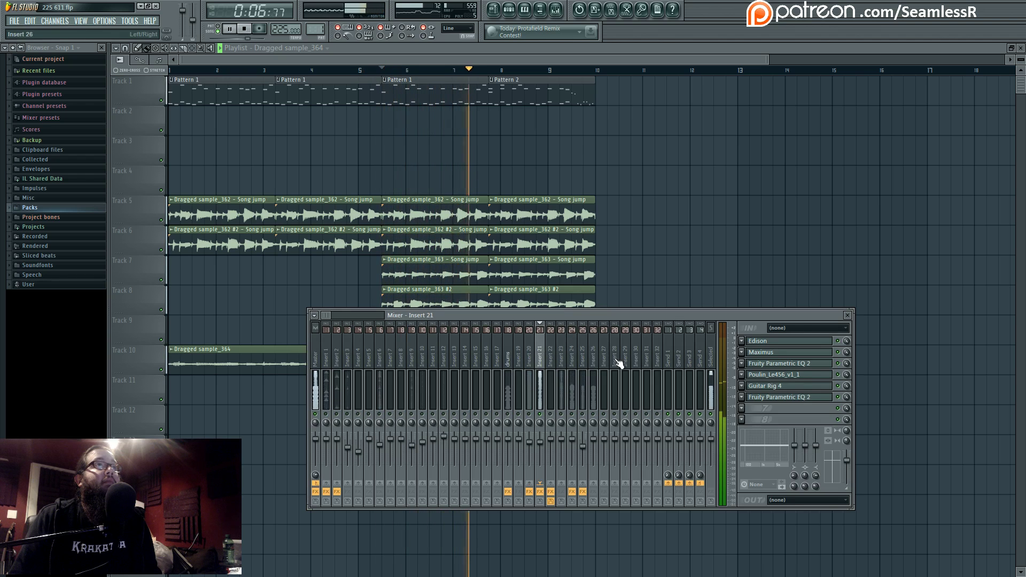
In Insert 21's slot 6 Fruity Parametric EQ 2, set the band 1 high-pass to about 324 Hz, reduce the band 6 cut and boost band 7
click(800, 398)
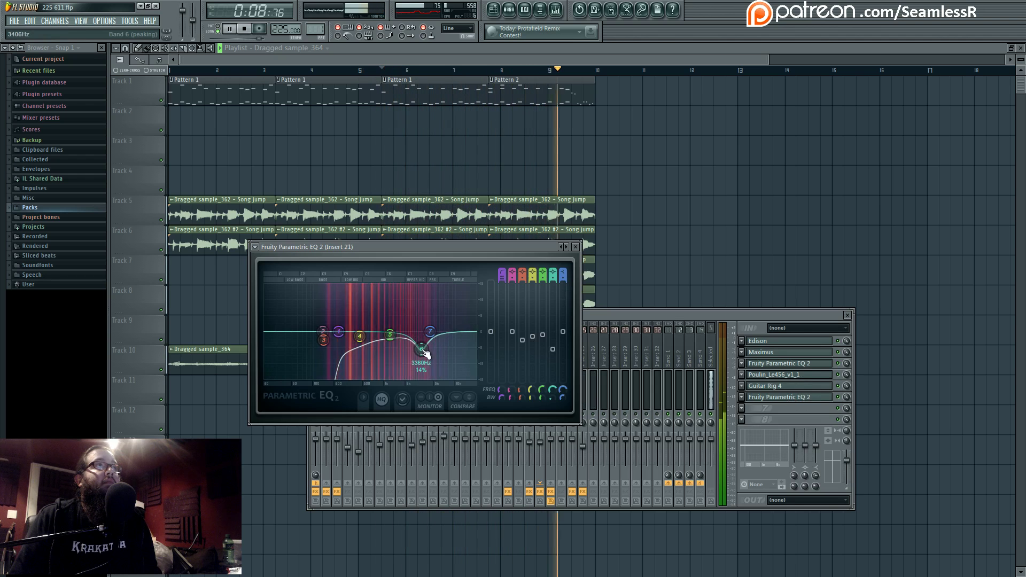
drag(345, 339, 356, 338)
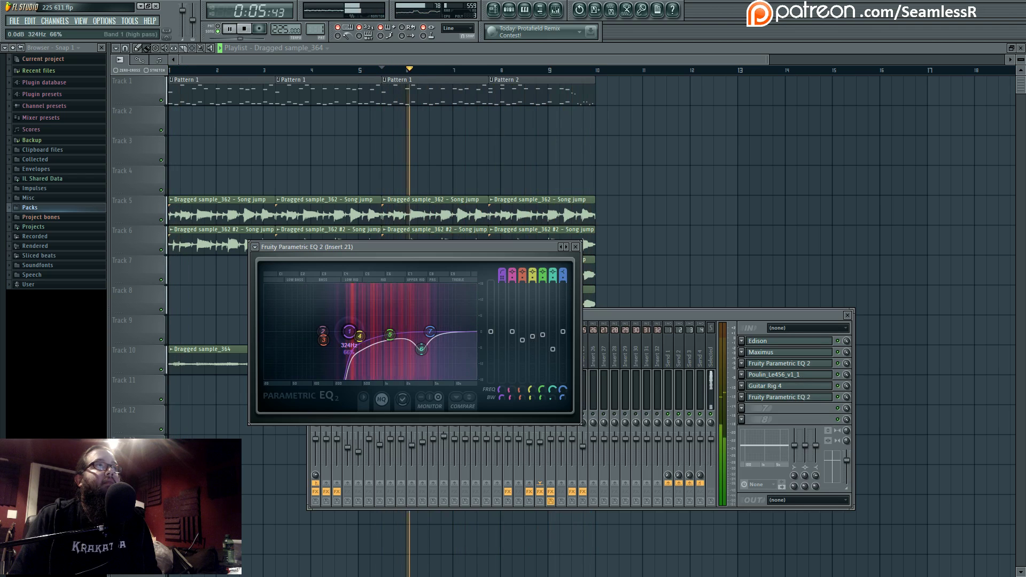
mouse_move(430, 331)
mouse_down()
mouse_move(438, 324)
mouse_move(419, 342)
mouse_up()
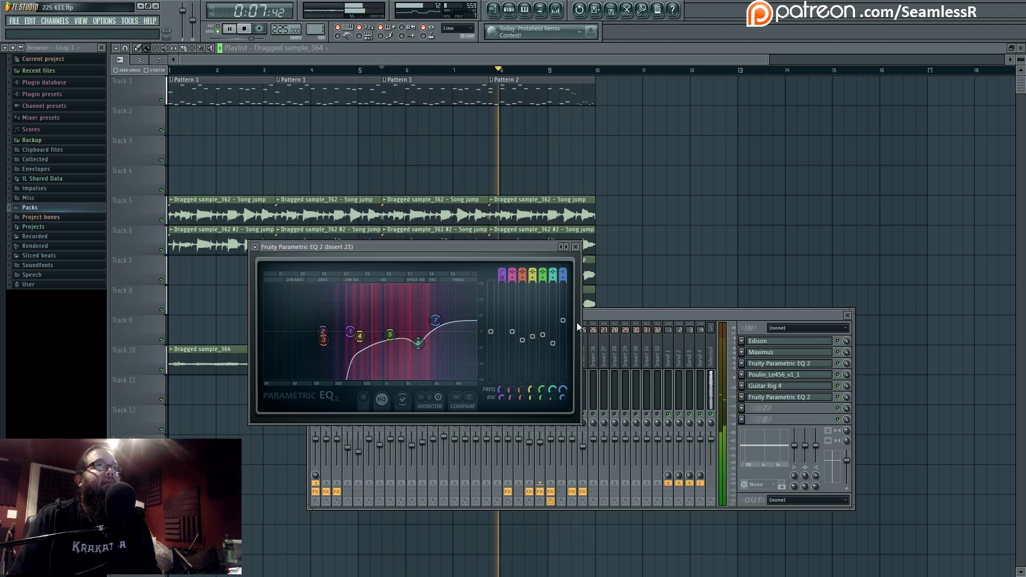
Audition the bass inserts 23 to 26 and add Fruity Parametric EQ 2 to Insert 26's slot 1
click(508, 428)
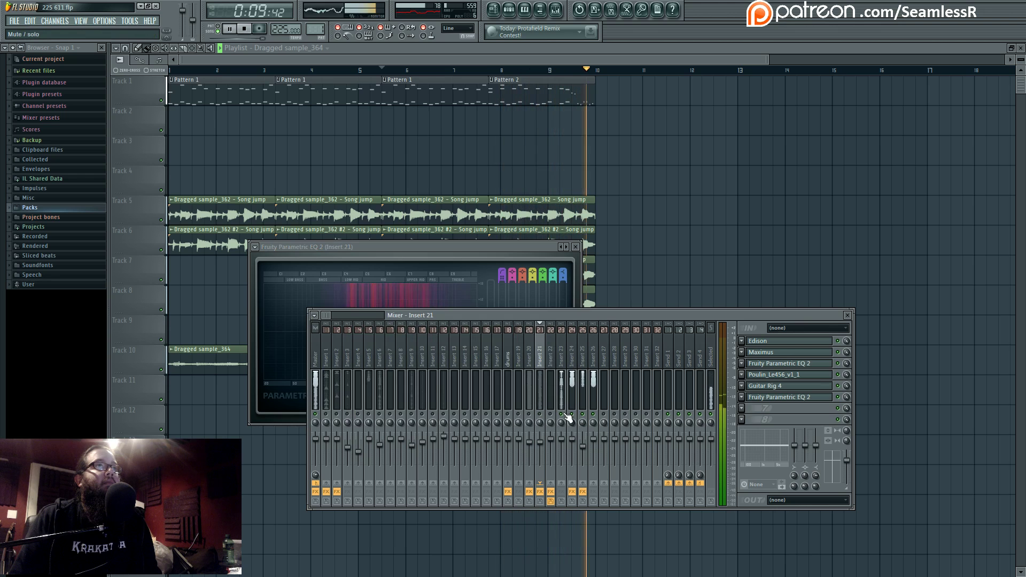
click(581, 355)
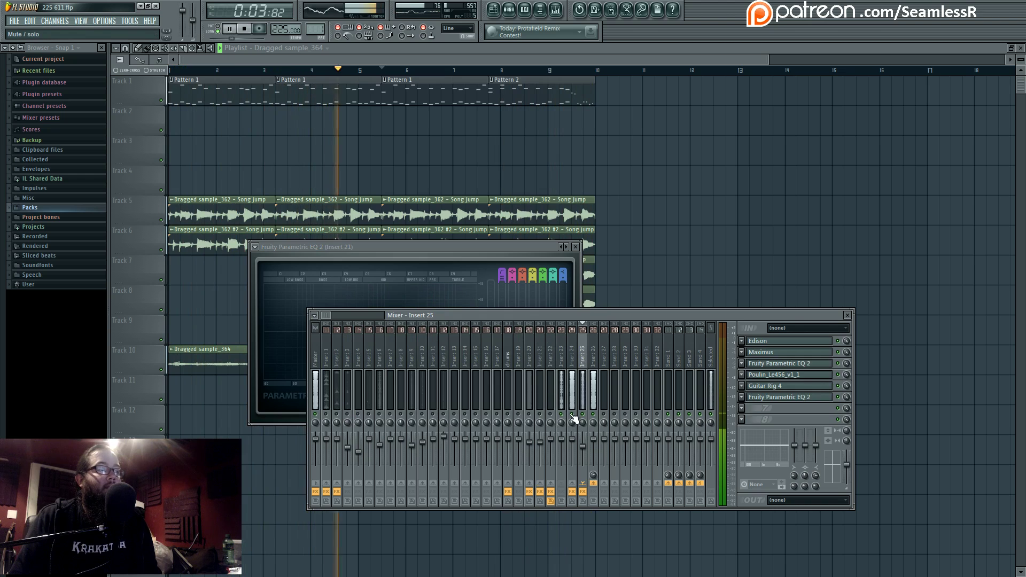
click(601, 365)
click(759, 341)
click(879, 389)
key(space)
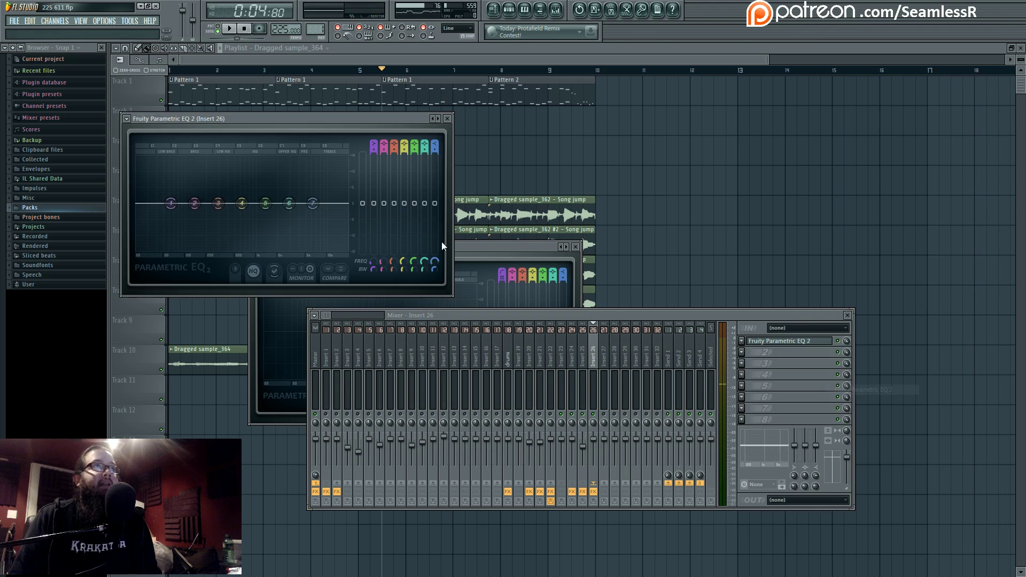
During playback, shape Insert 26's EQ with a deep band 3 cut, a band 4 boost just above 1 kHz, a band 6 cut and a band 7 boost
drag(346, 134, 590, 215)
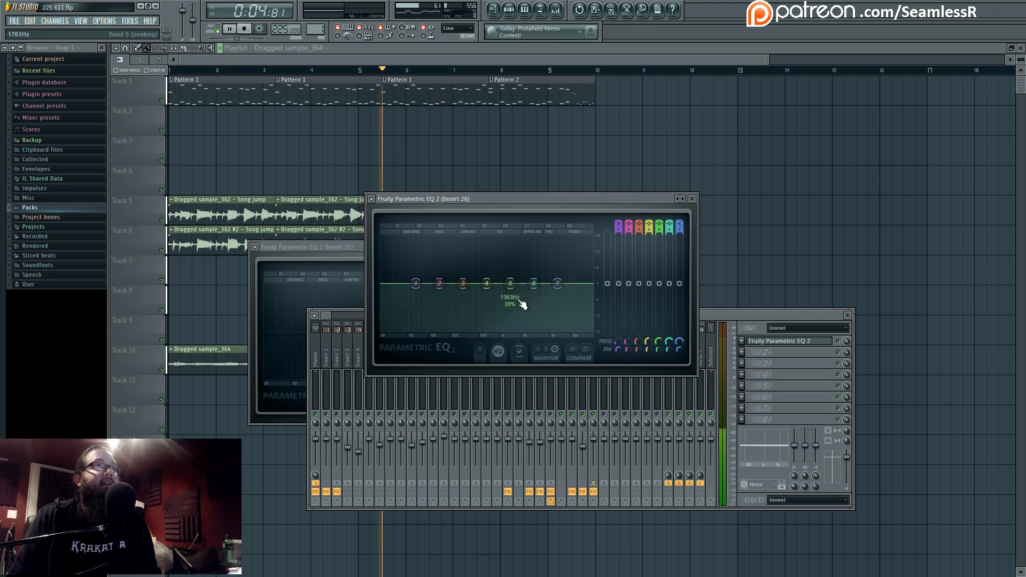
key(space)
drag(463, 284, 464, 312)
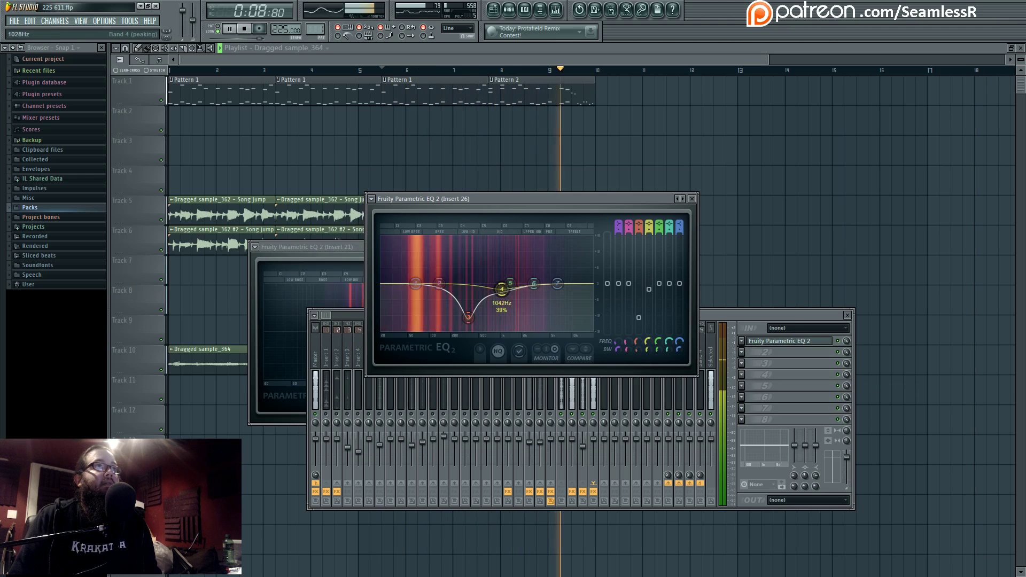
drag(535, 284, 506, 269)
click(718, 315)
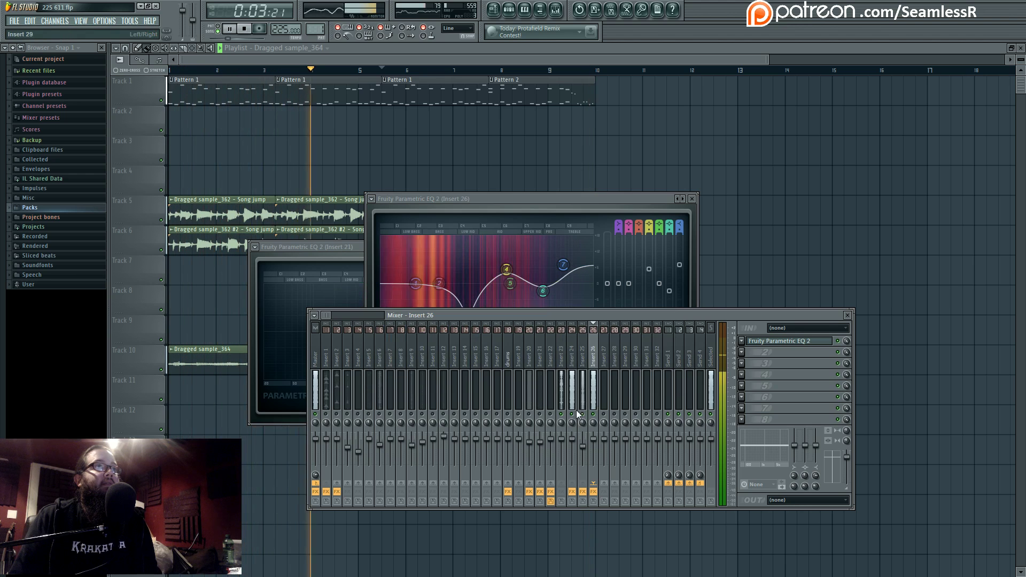
In Insert 1's Fruity Parametric EQ 2, raise the band 5 boost near 10.5 kHz and return band 1 to a flat level
click(318, 362)
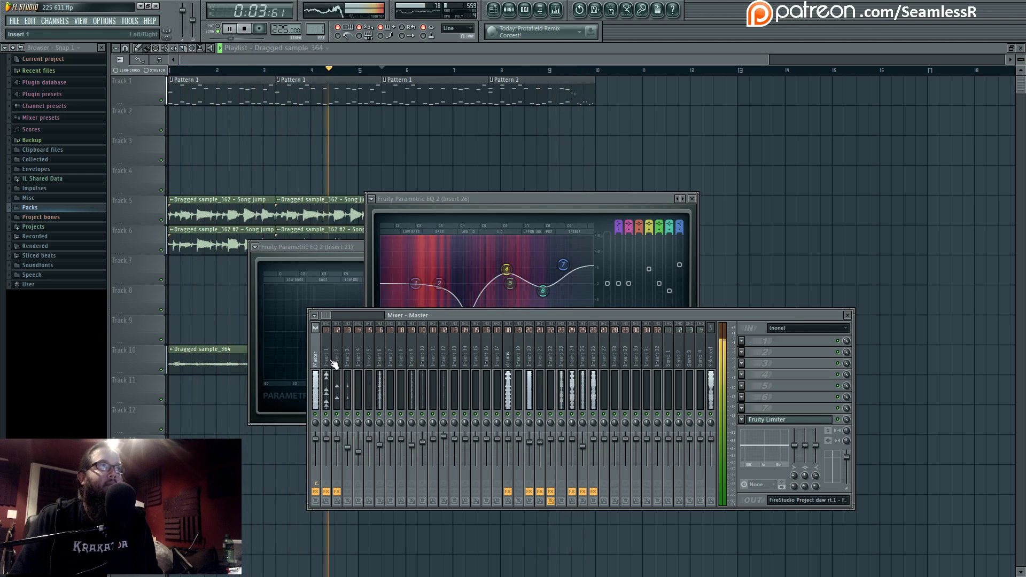
click(326, 359)
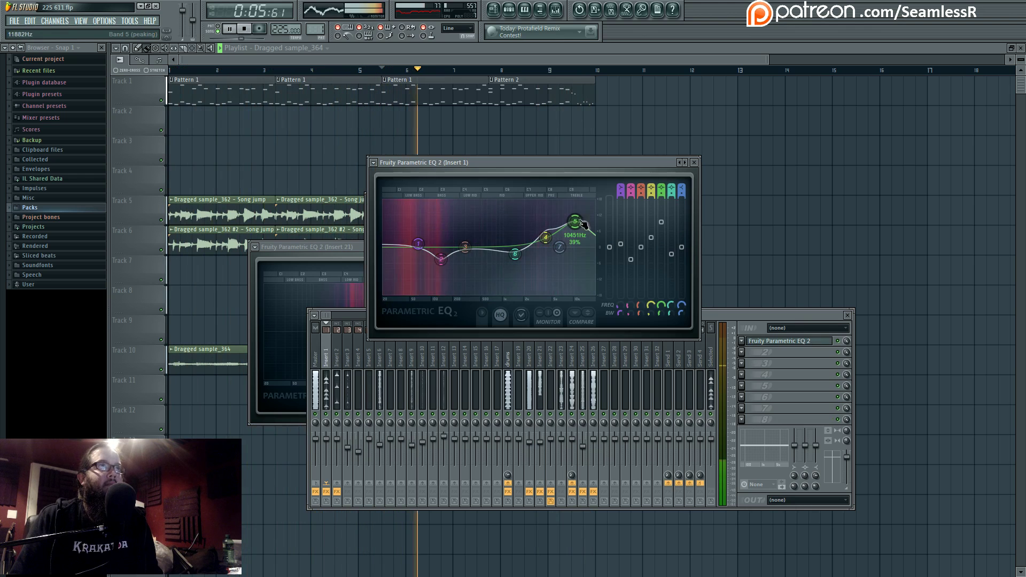
mouse_move(575, 221)
mouse_down()
mouse_move(562, 217)
mouse_move(577, 215)
mouse_up()
mouse_move(418, 244)
mouse_down()
mouse_move(451, 252)
mouse_move(416, 251)
mouse_up()
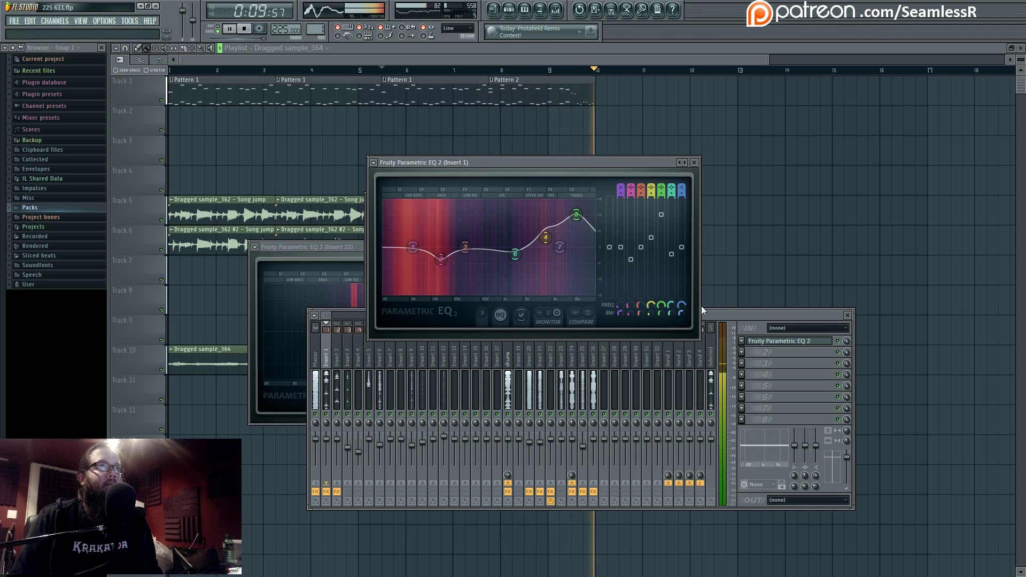
click(719, 316)
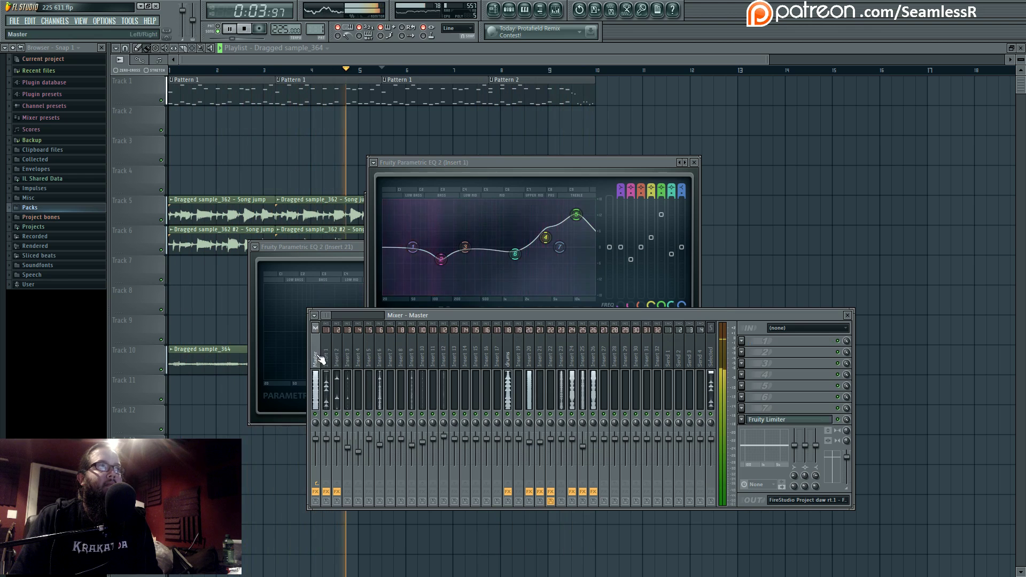
Listen to Insert 12 with the drums, and check the channel levels and output routing in Superior Drummer 2's mixer
click(448, 355)
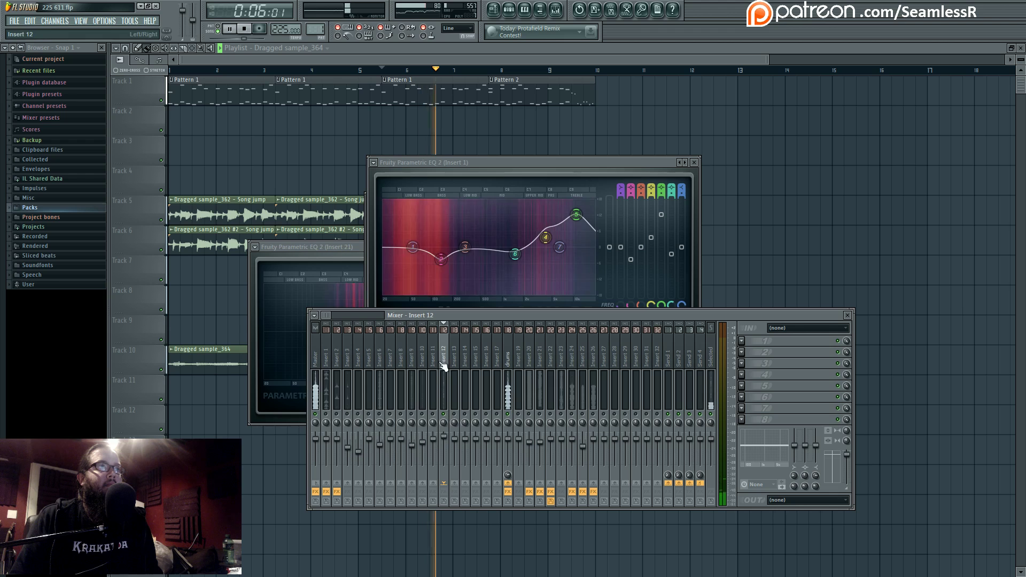
key(space)
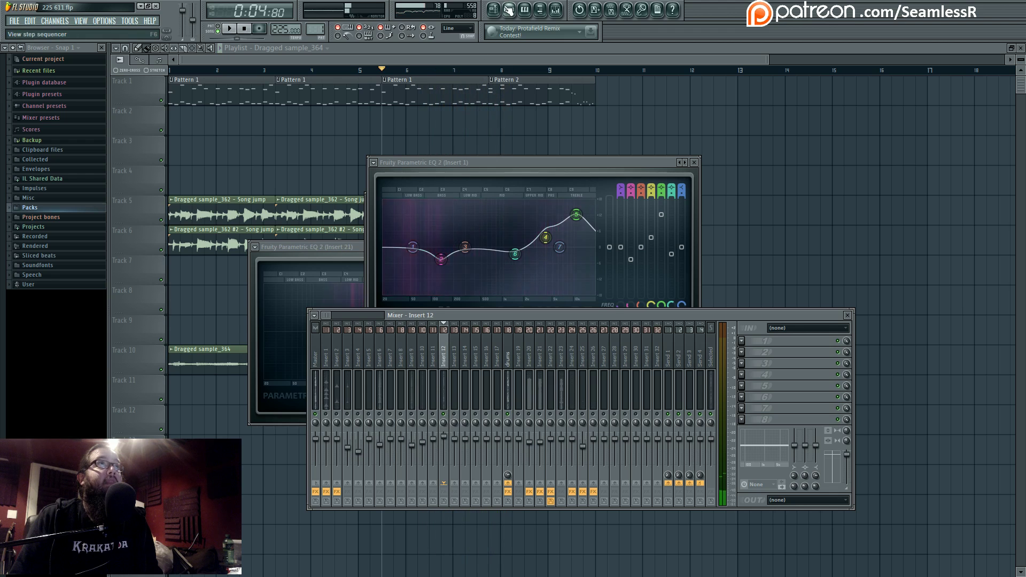
key(F6)
click(426, 354)
click(448, 274)
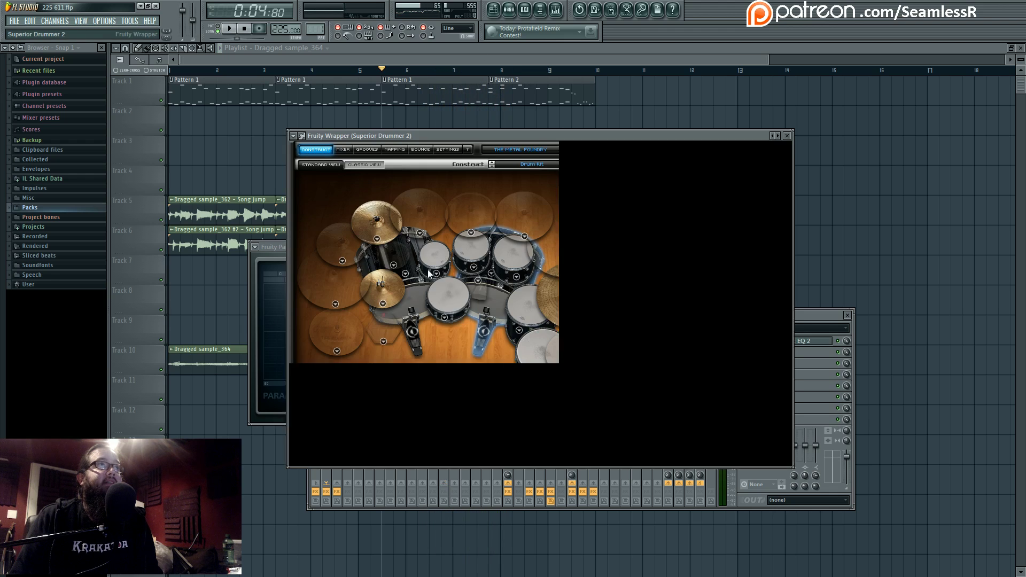
drag(397, 385, 508, 384)
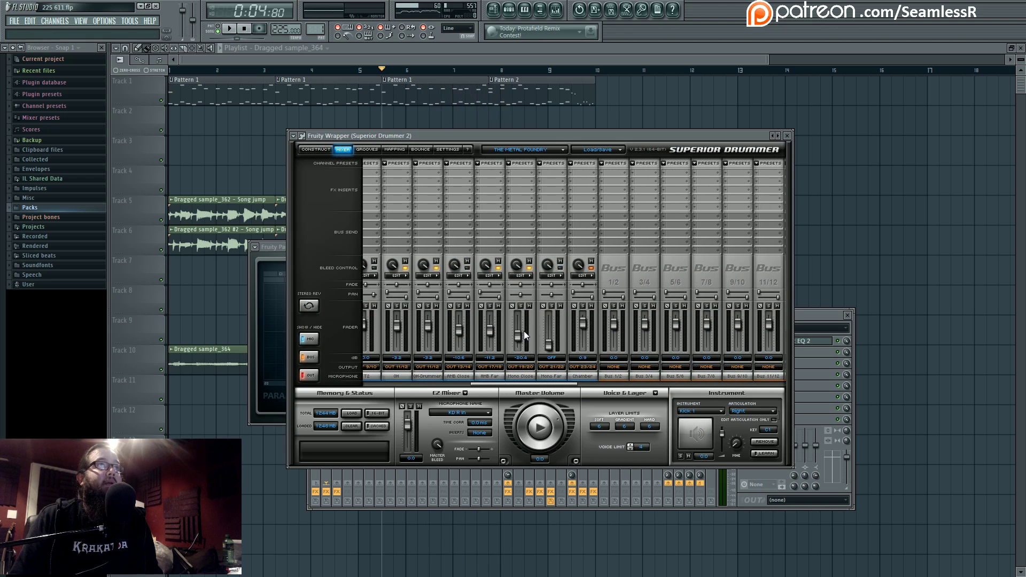
click(313, 151)
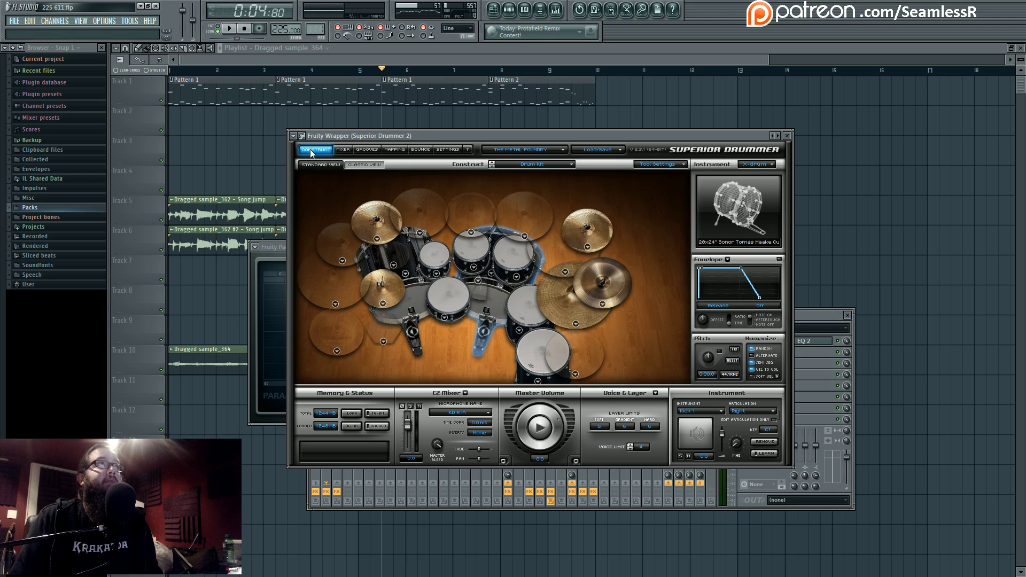
Resume playback and add Fruity Parametric EQ 2 to Insert 12's slot 1
click(246, 29)
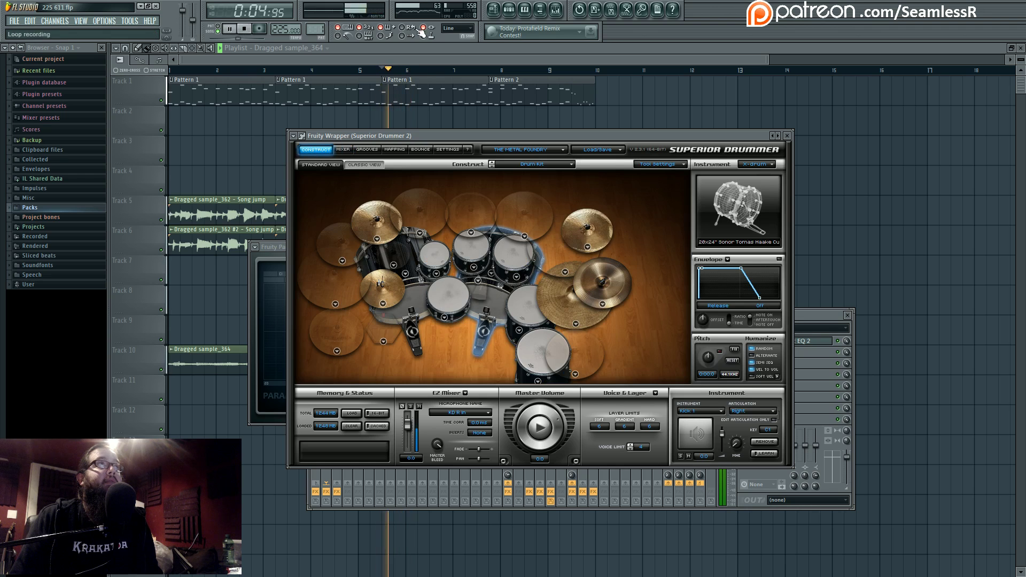
click(556, 10)
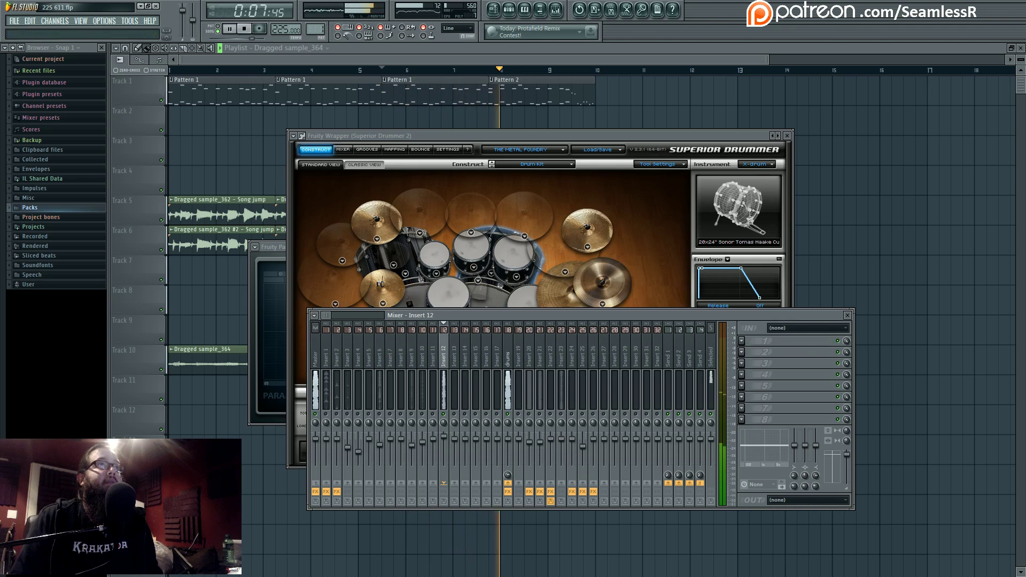
click(745, 339)
click(855, 386)
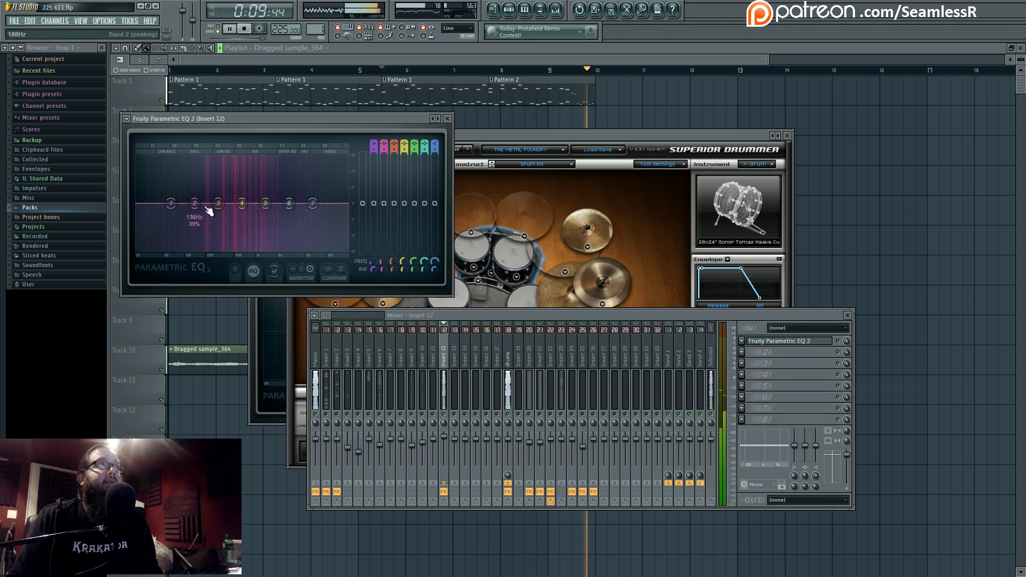
On Insert 12's EQ, cut bands 3 and 5, boost band 6 near 7.8 kHz and lower the band 1 shelf, then reduce the track volume slightly
drag(218, 204, 319, 191)
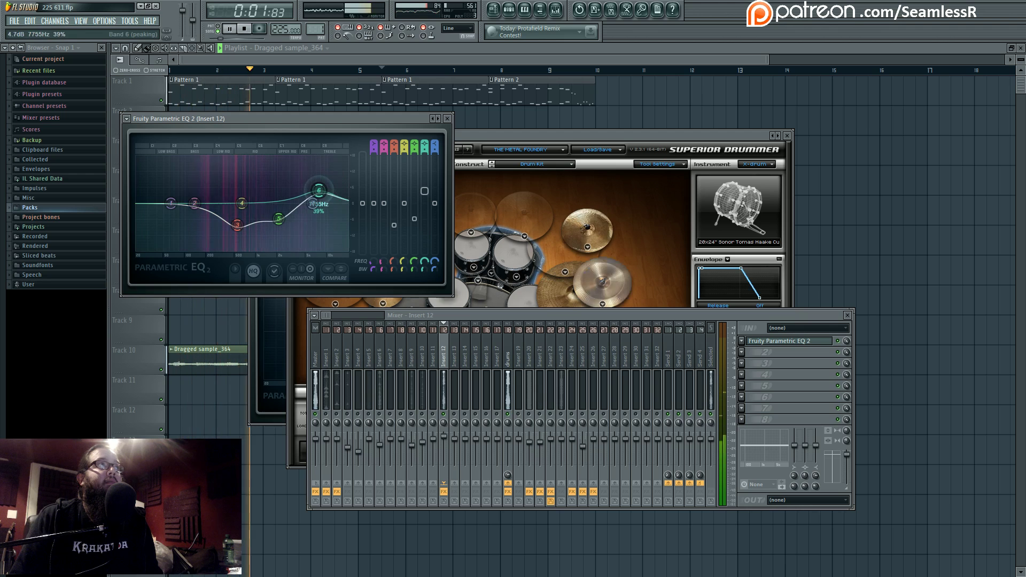
drag(171, 203, 182, 231)
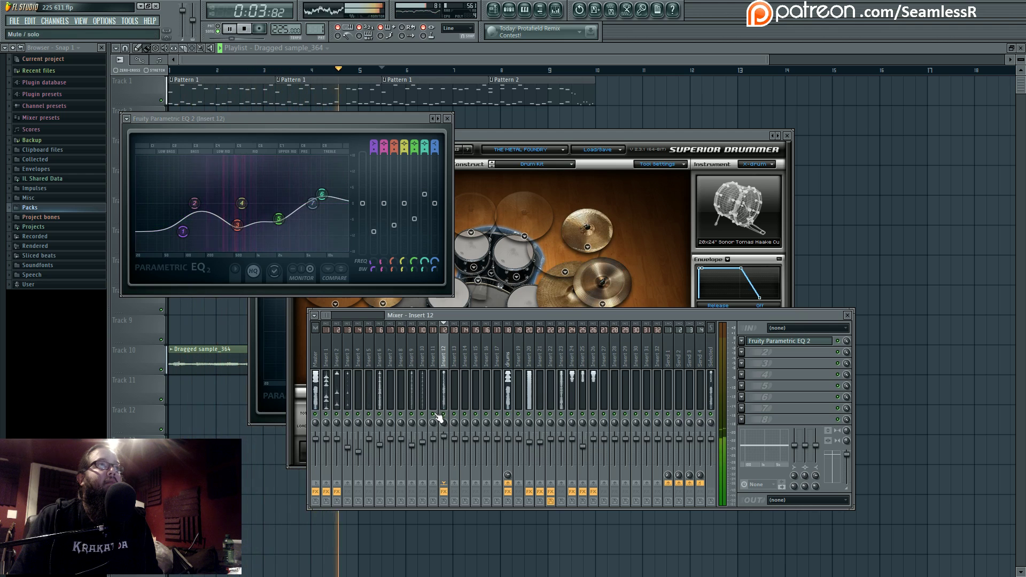
drag(444, 436, 446, 442)
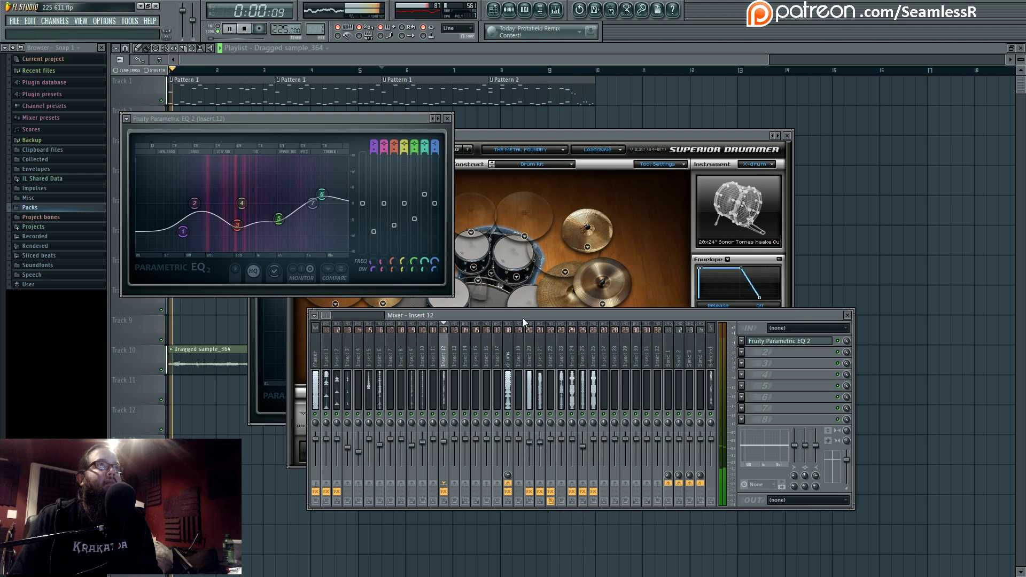
Examine the playing mix's level in the Master track's Fruity Limiter
drag(523, 319, 537, 315)
click(330, 377)
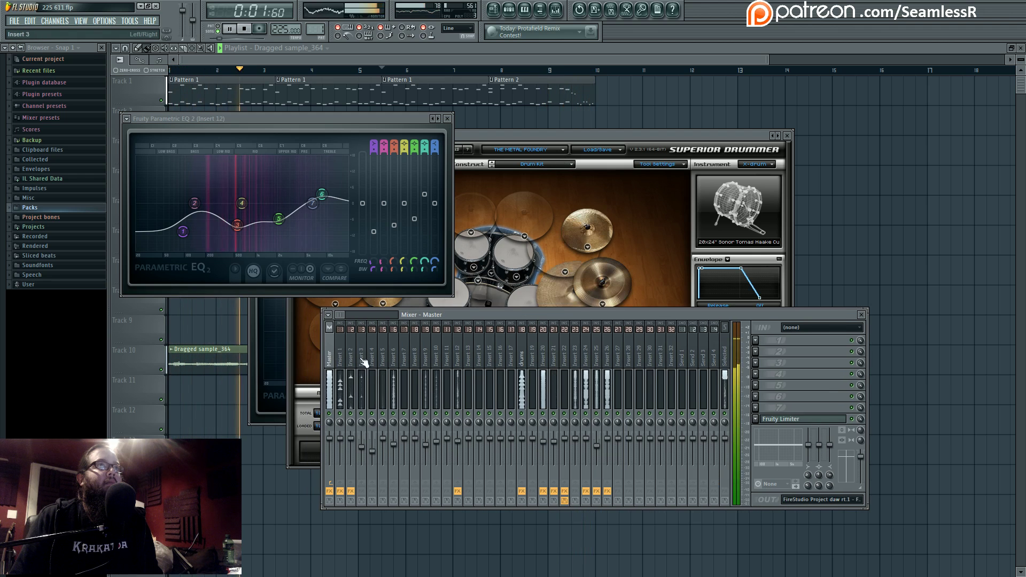
click(785, 420)
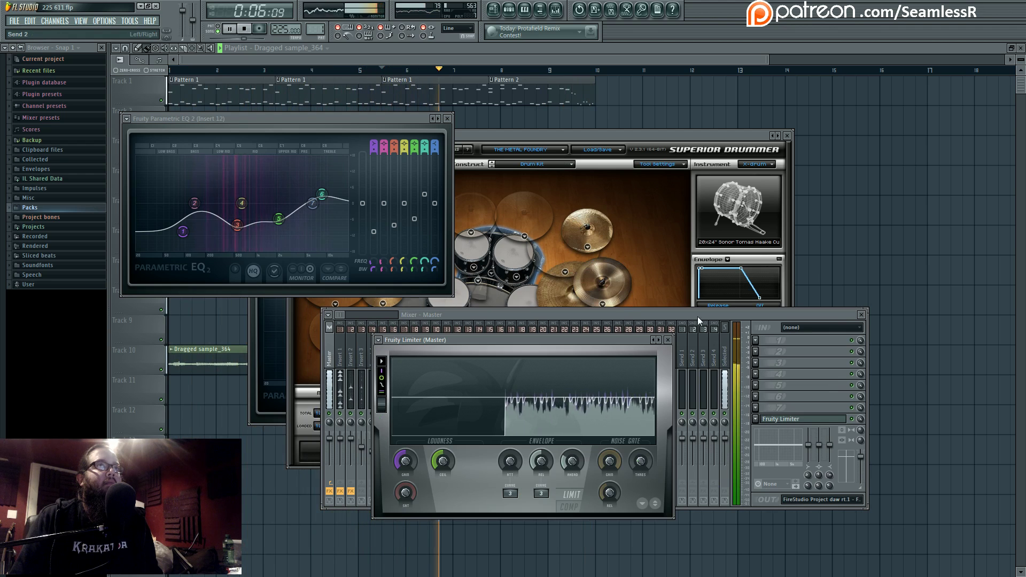
click(607, 329)
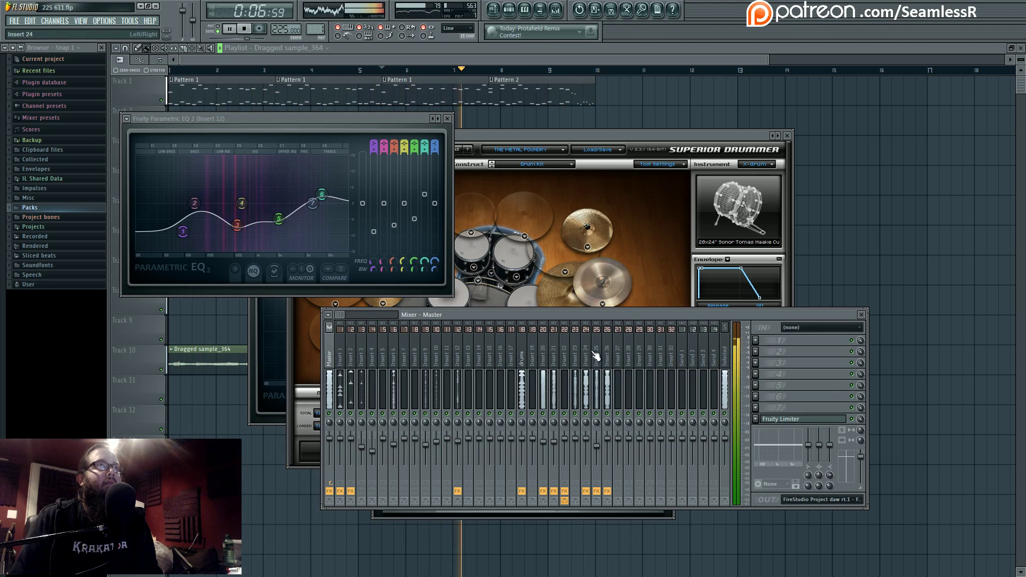
Set Insert 25's volume to about -1.4 dB and Insert 12's volume to about -8.3 dB
click(599, 442)
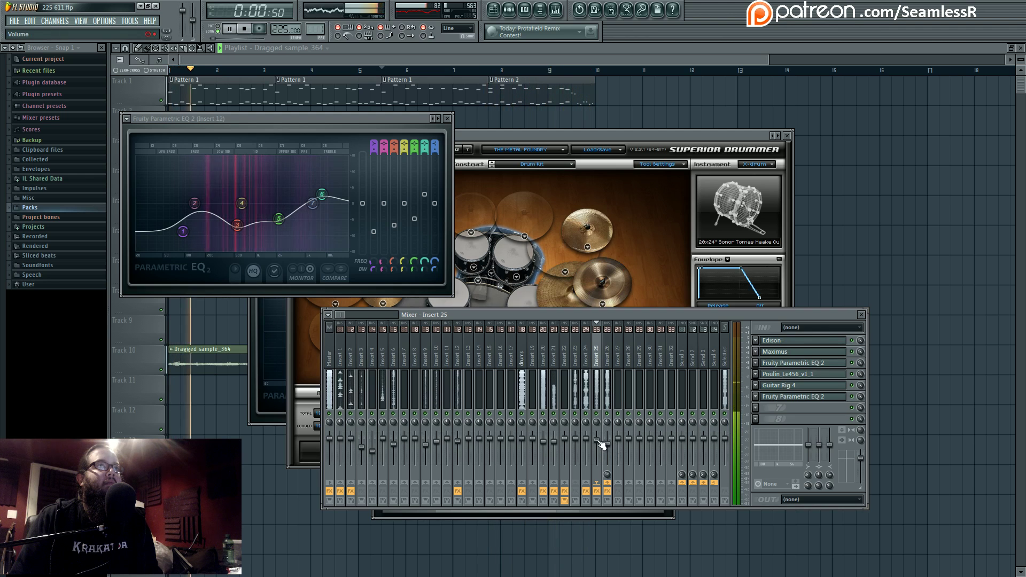
click(599, 444)
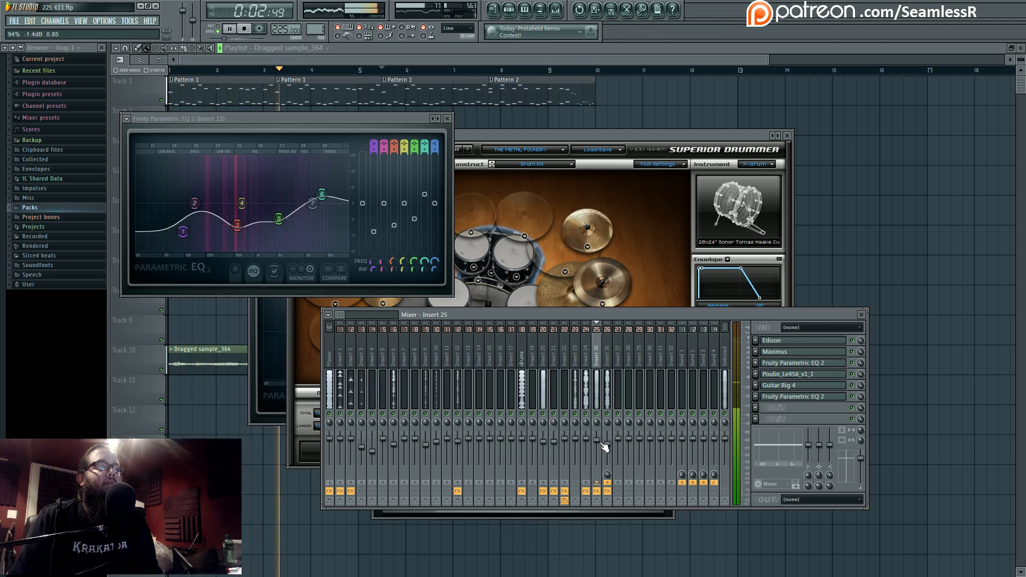
click(458, 446)
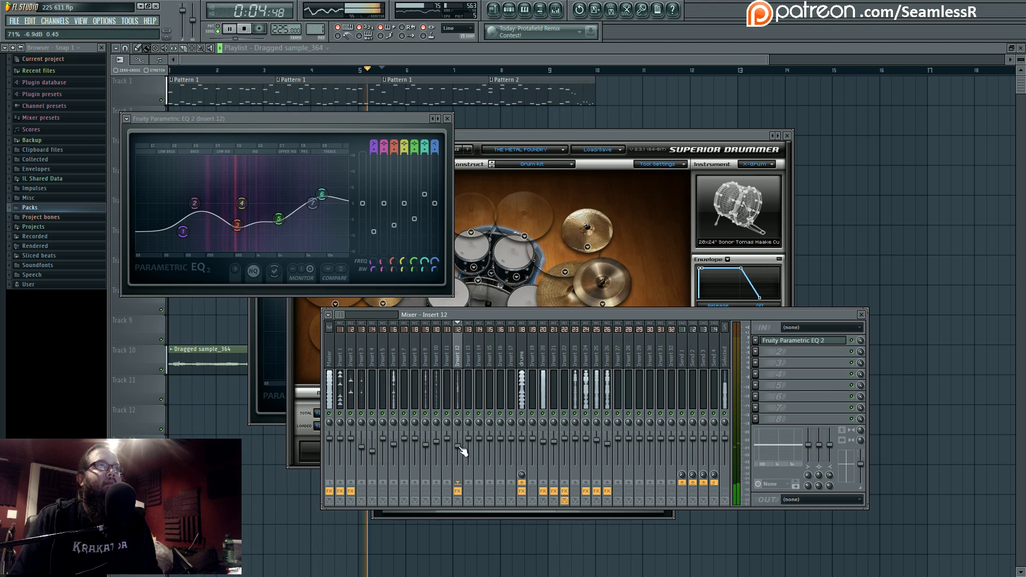
drag(460, 452, 460, 453)
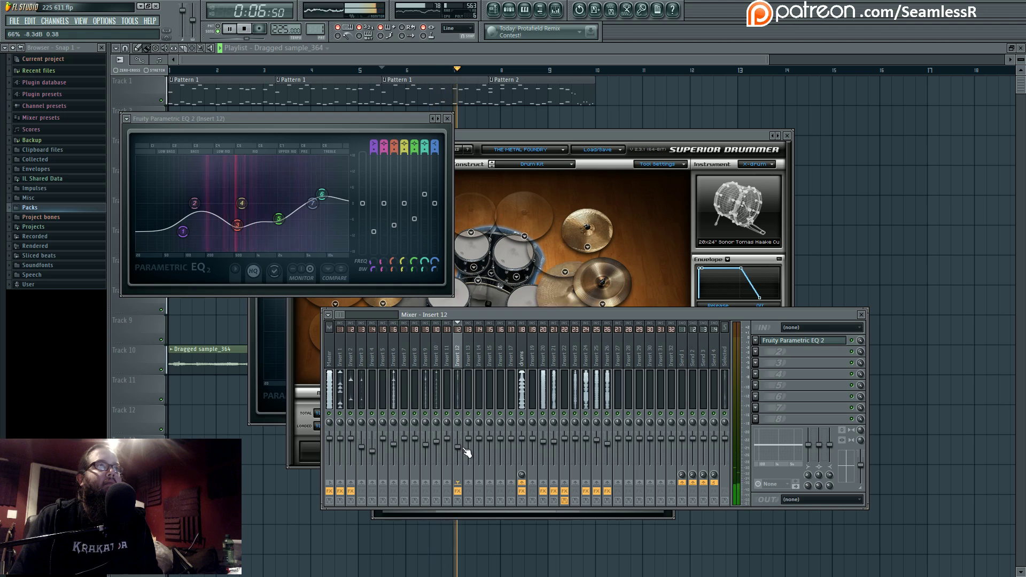
Replace the Fruity Limiter in the Master's slot 8 with Maximus and load its Default preset
click(329, 385)
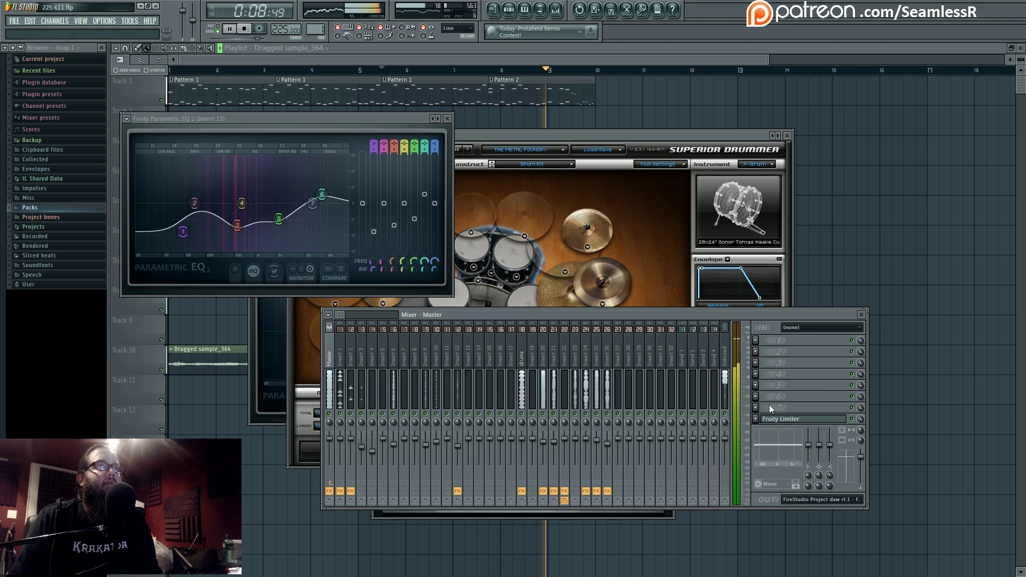
click(783, 419)
click(757, 419)
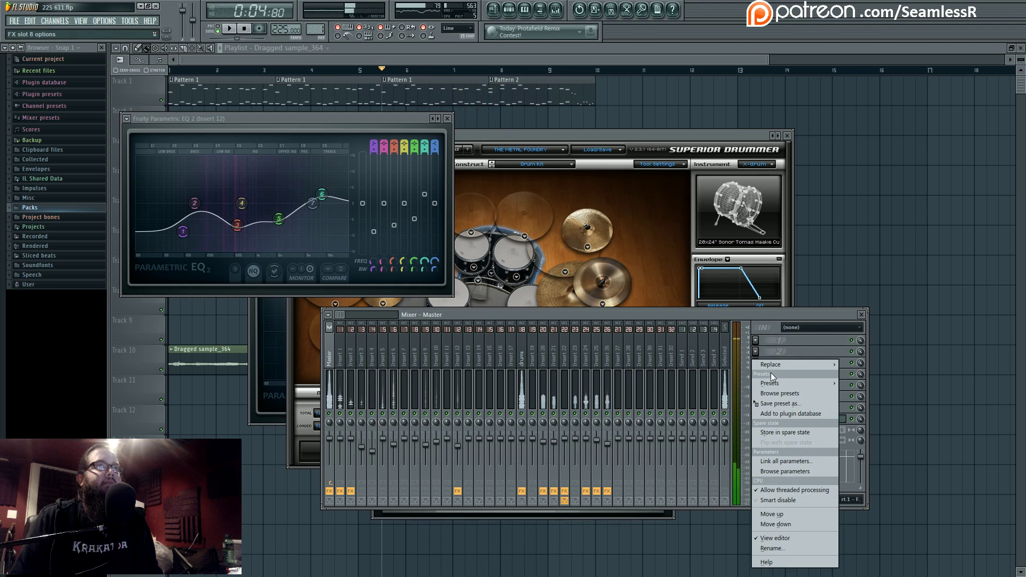
mouse_move(773, 365)
click(889, 532)
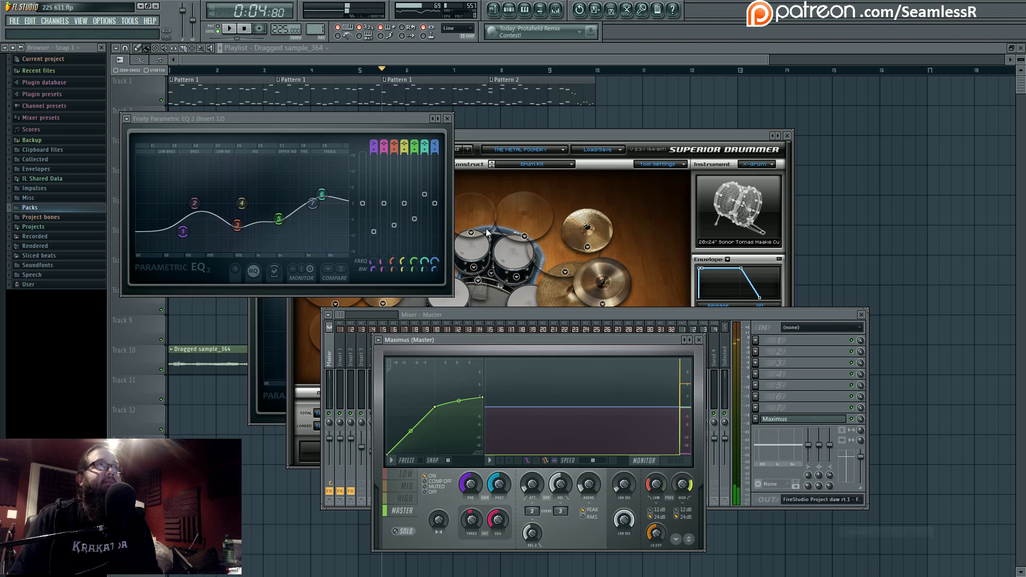
click(685, 340)
click(534, 339)
drag(534, 339, 546, 261)
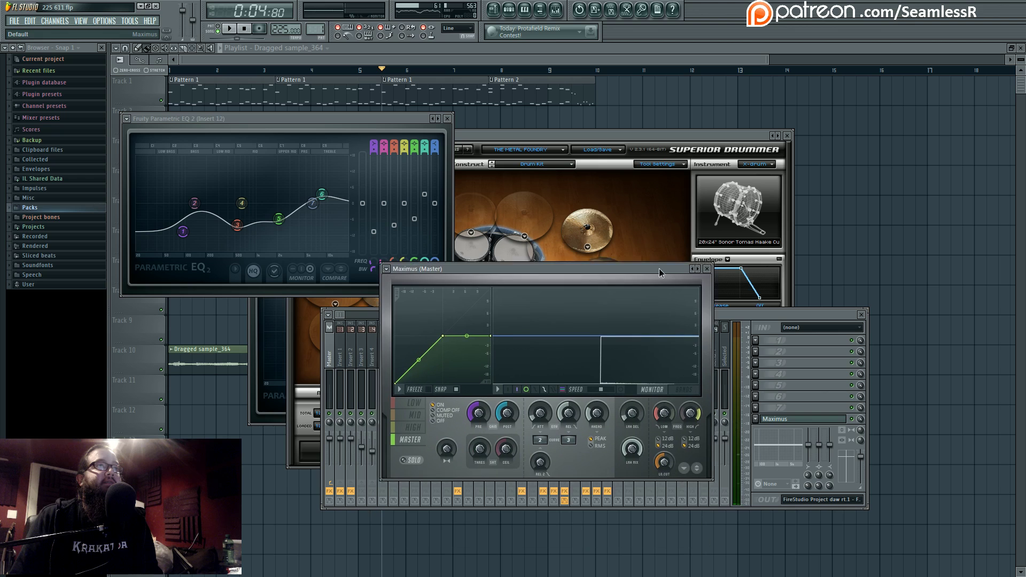
Play the mix, step through the Low, Mid and High bands in Maximus, and try lowering the Mid band's compression knee slightly
click(417, 400)
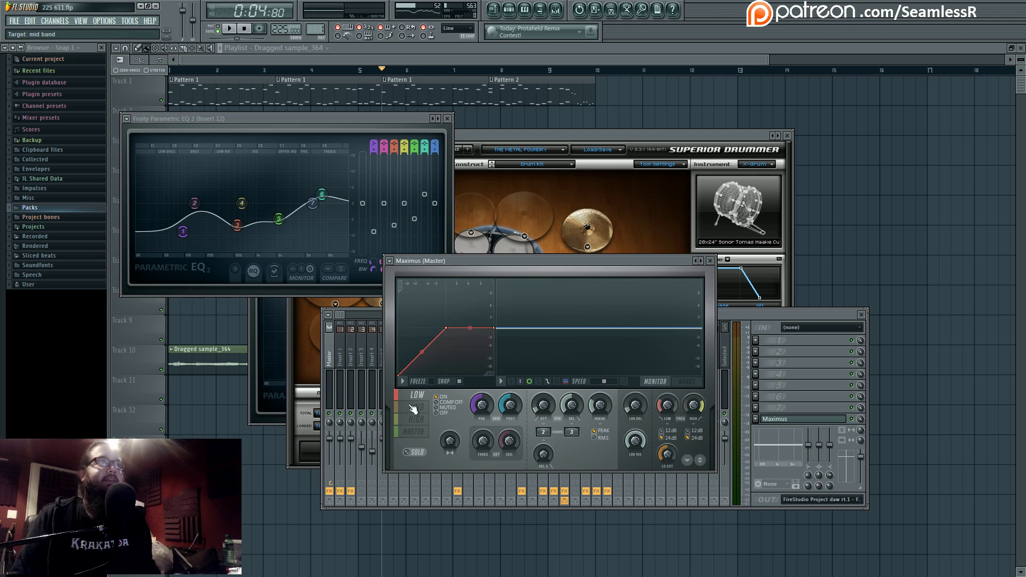
key(space)
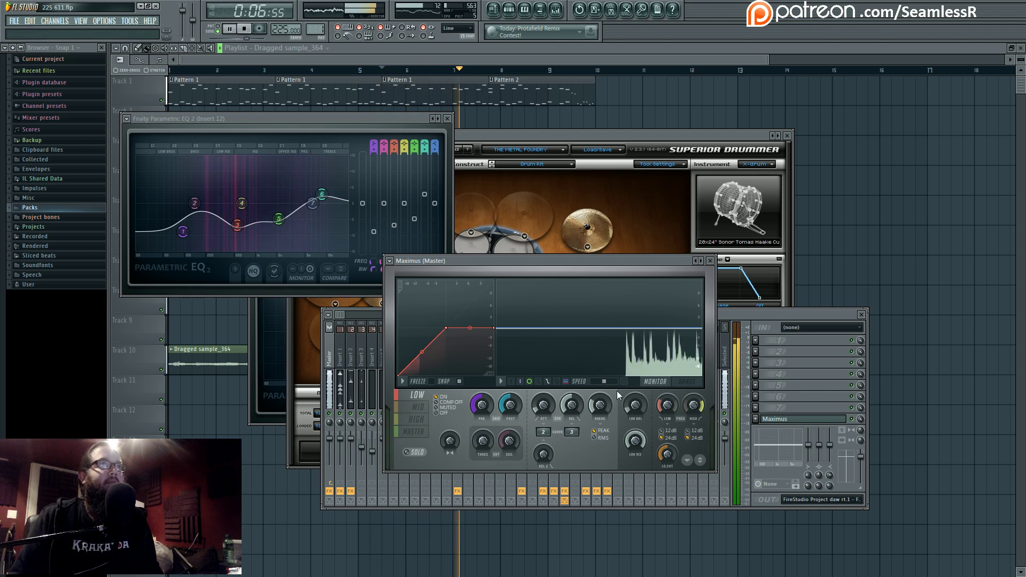
mouse_move(663, 406)
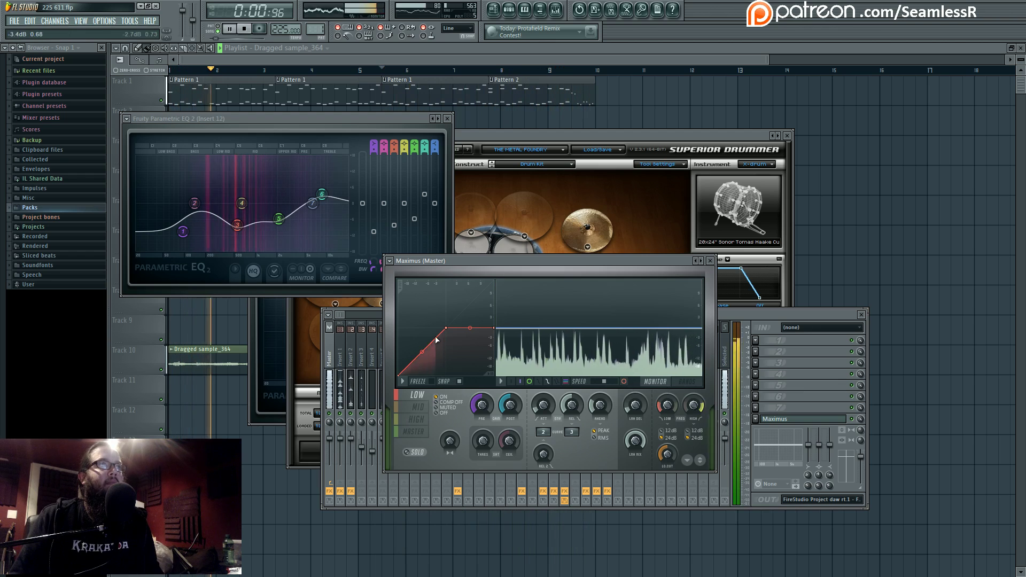
click(419, 408)
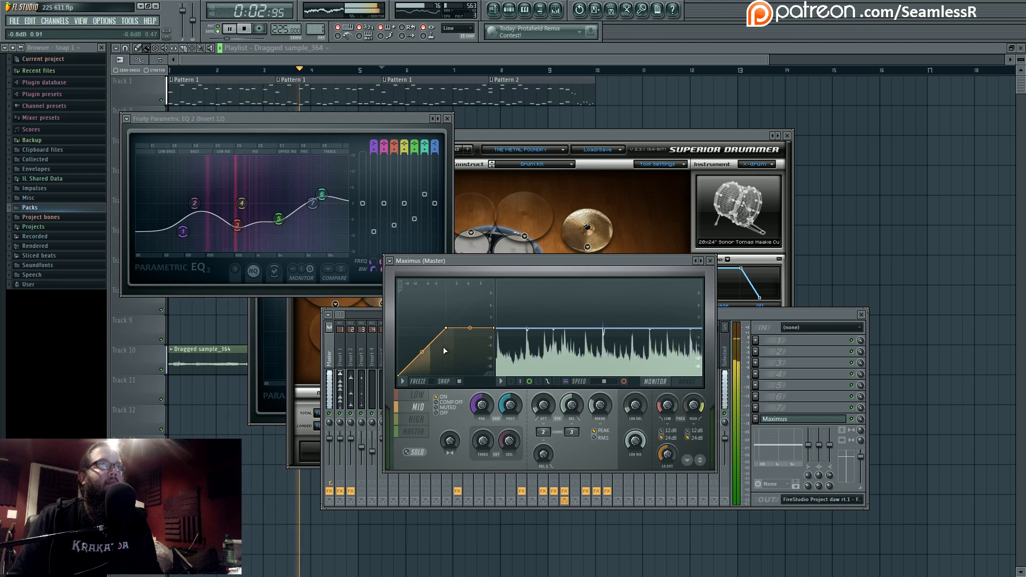
drag(451, 329, 438, 328)
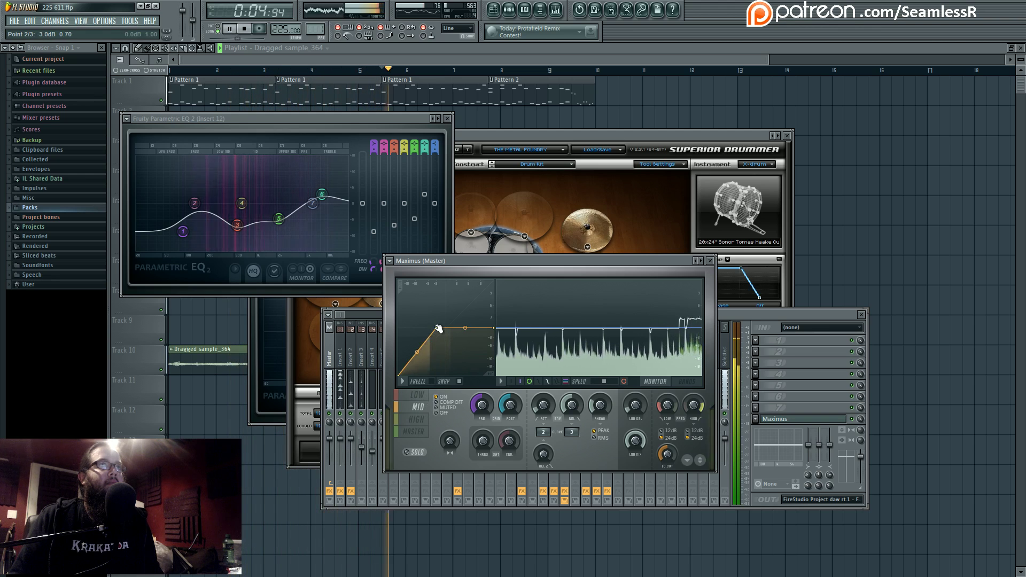
click(416, 420)
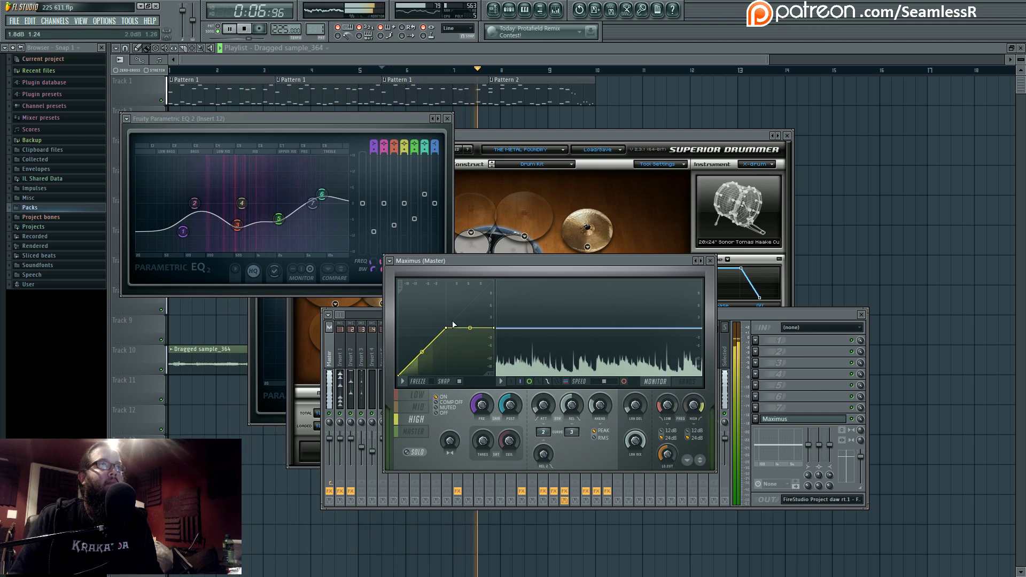
In Maximus, set the High band's stereo separation to about 73% separated and raise the upper end of the Master band's curve
click(418, 396)
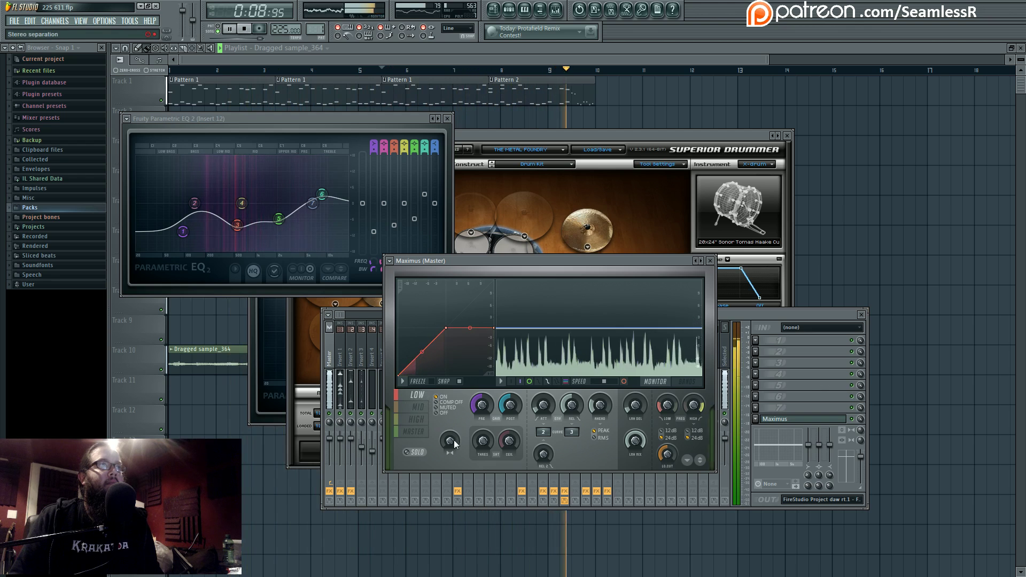
click(416, 419)
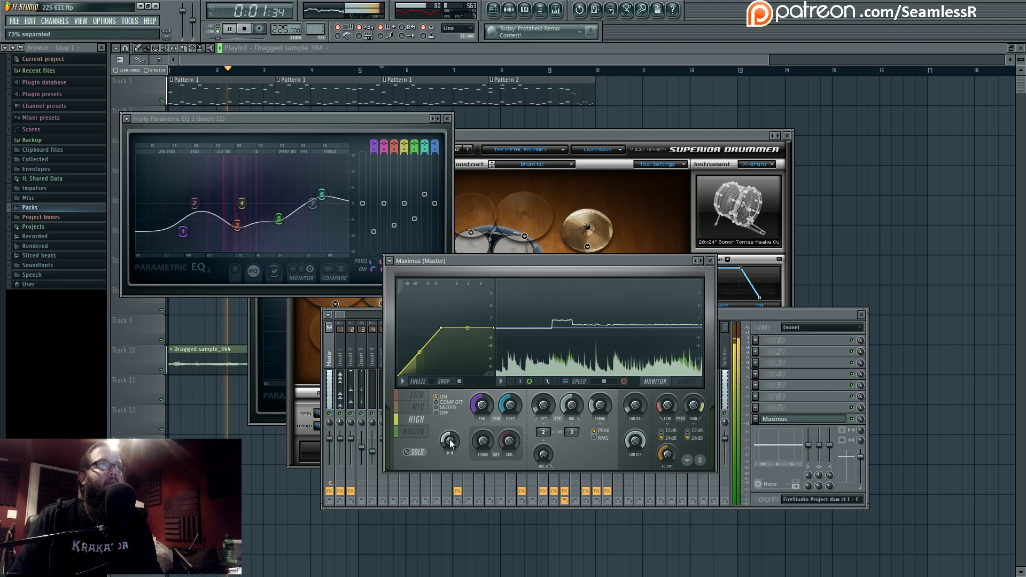
click(417, 408)
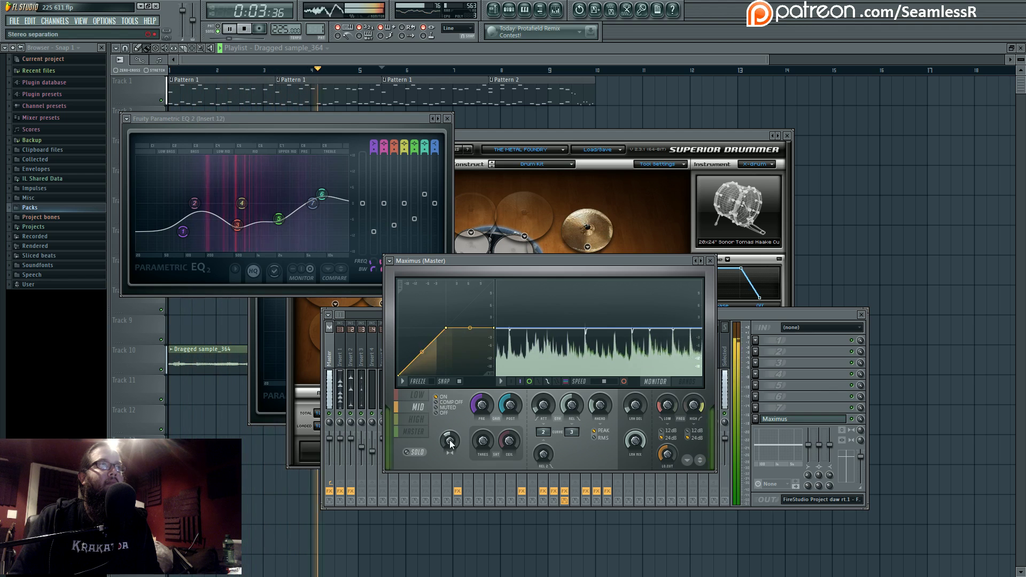
click(417, 396)
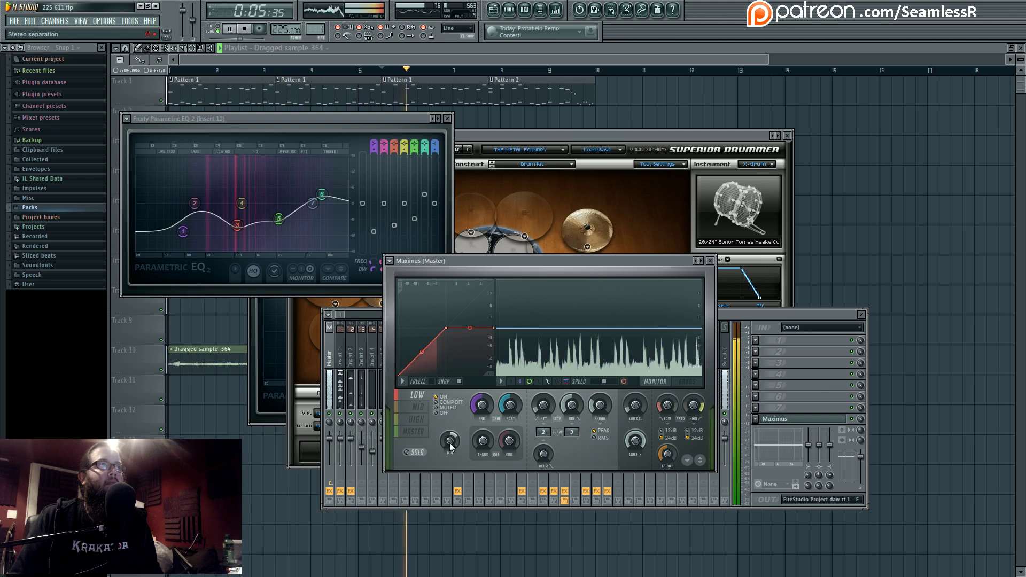
click(414, 432)
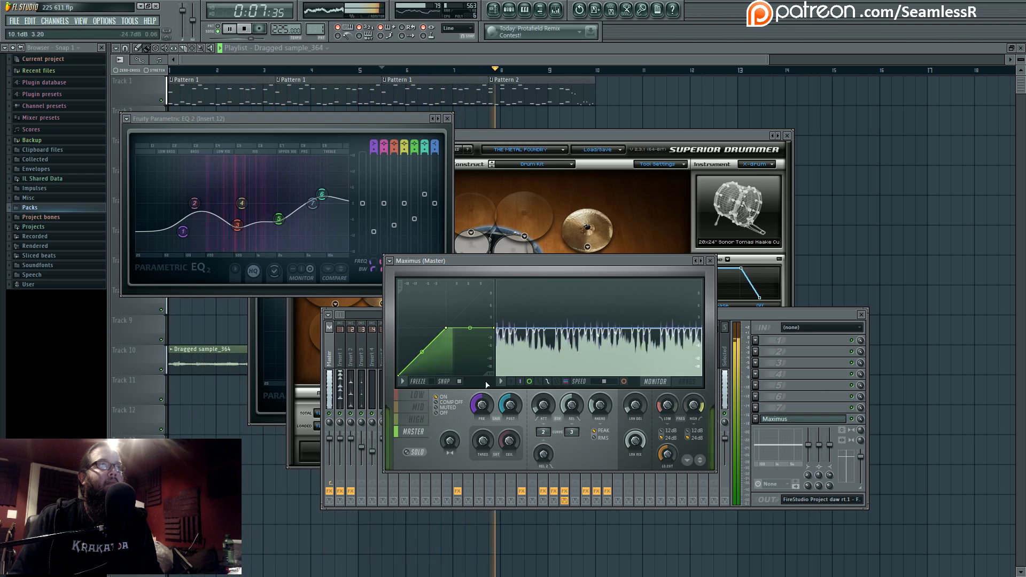
drag(493, 328, 493, 304)
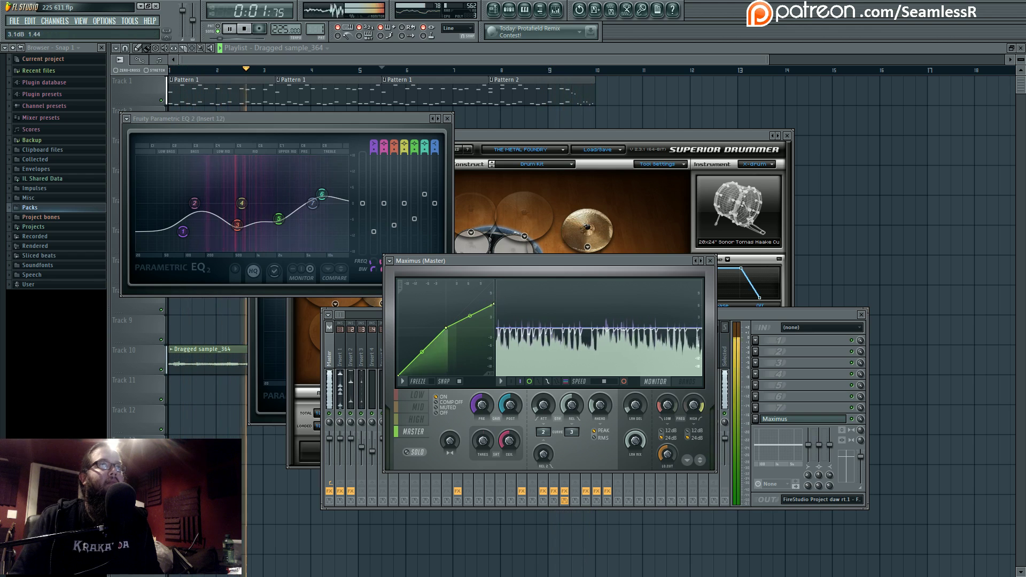
Lower Insert 12's volume slightly in the mixer and audition the tracks up to Insert 26 against the mix
click(742, 315)
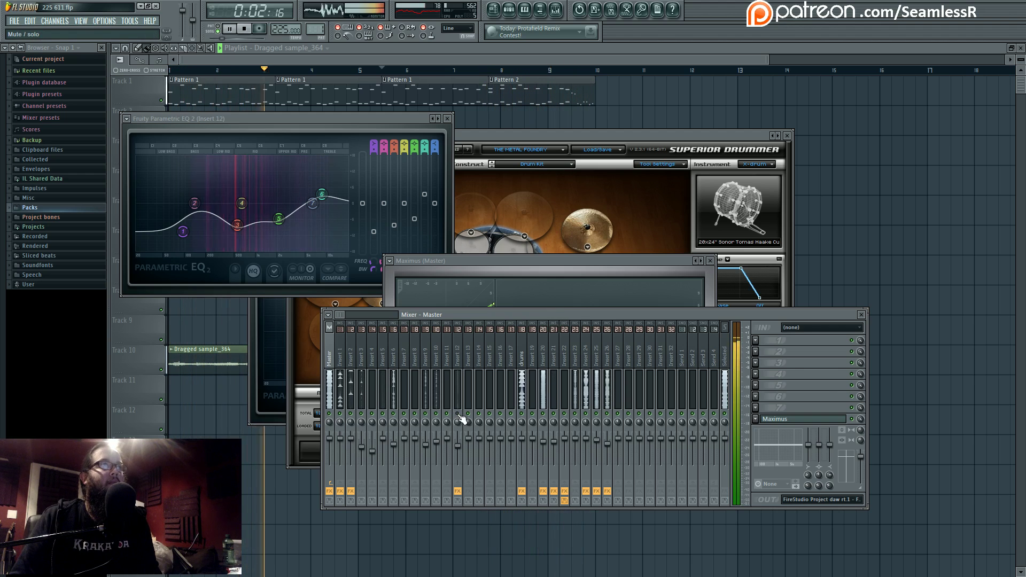
click(458, 452)
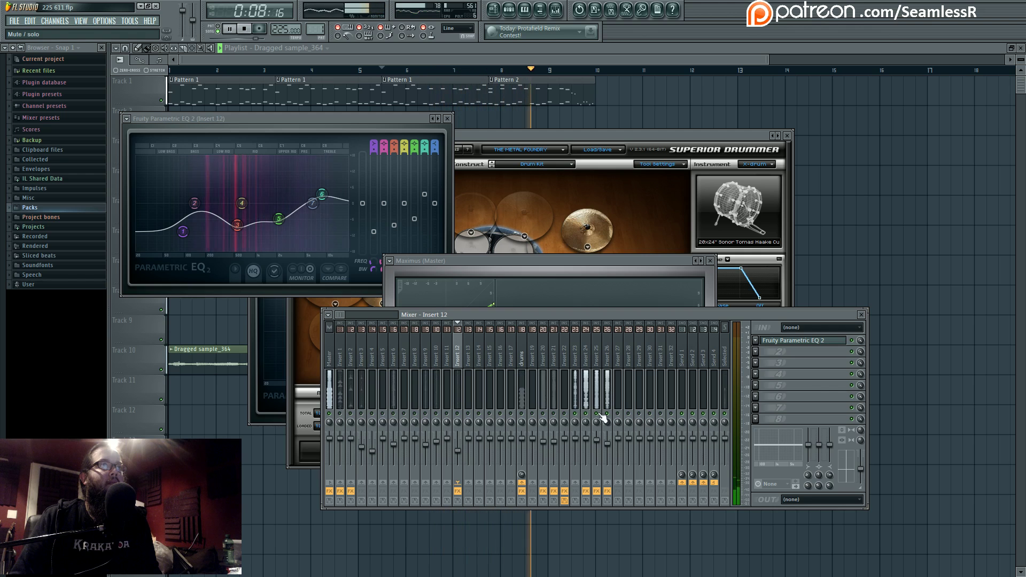
click(606, 360)
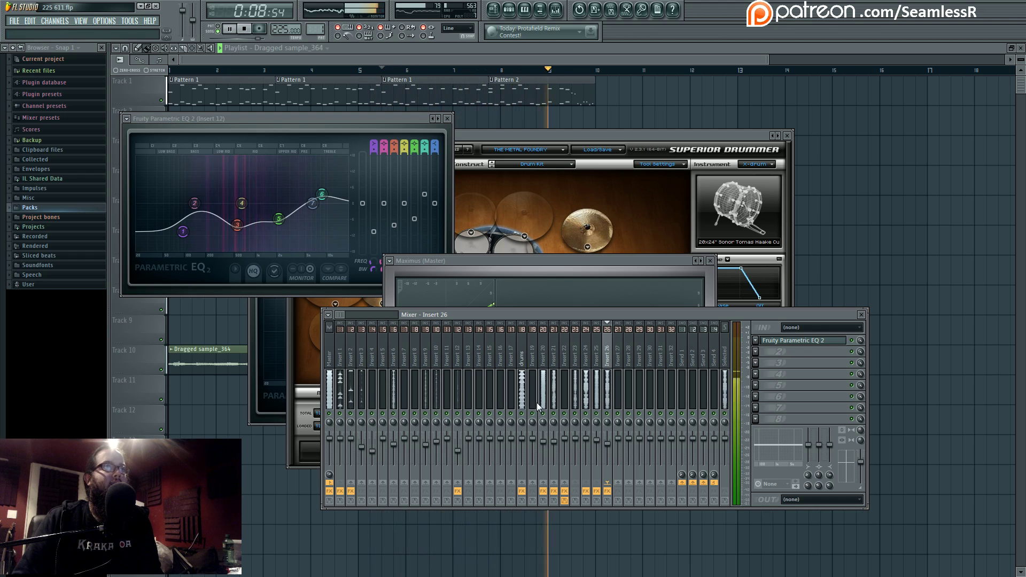
Solo the guitar on Insert 21 and raise band 5 in its slot 6 Fruity Parametric EQ 2
click(554, 421)
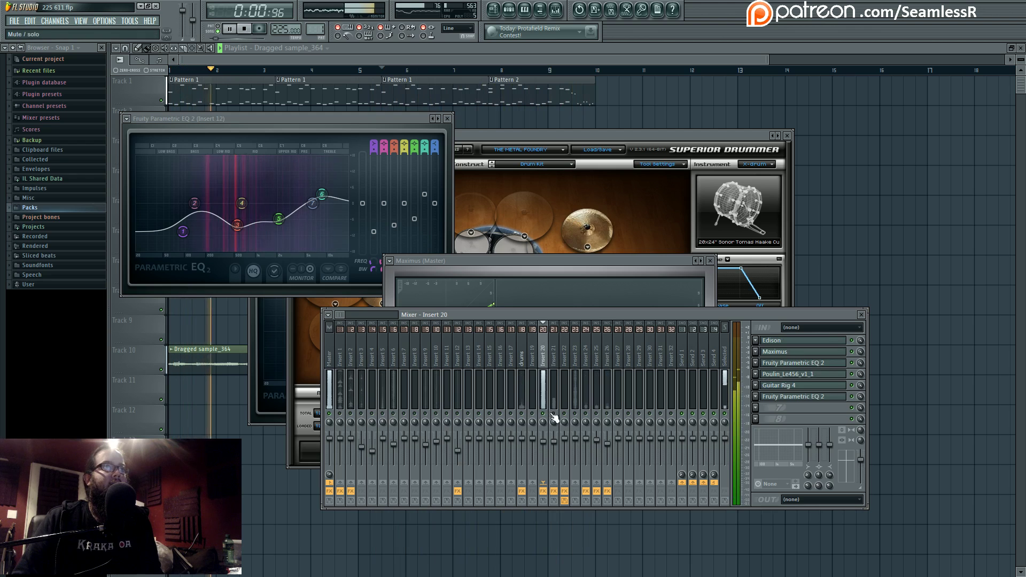
click(792, 396)
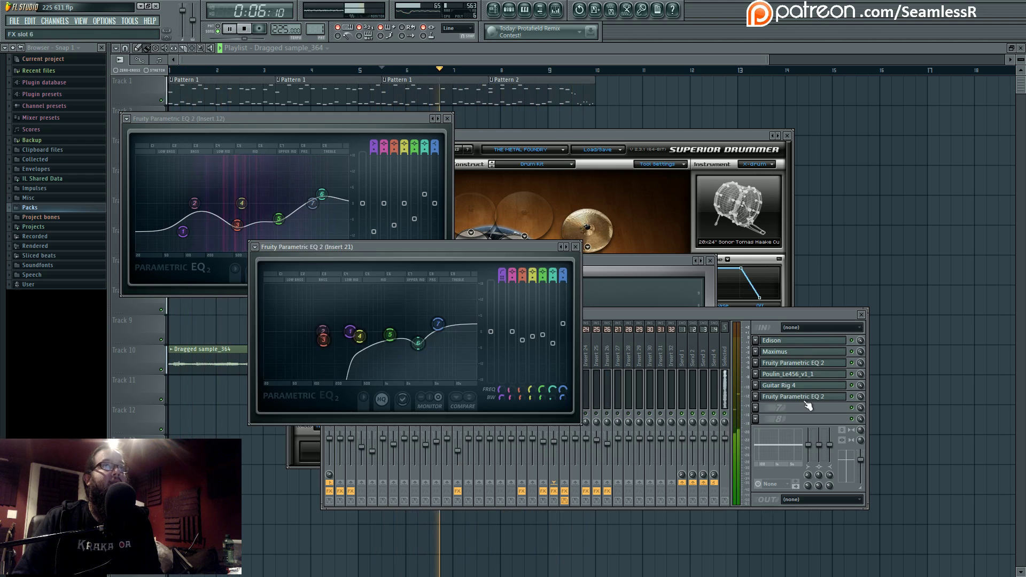
mouse_move(390, 335)
mouse_down()
mouse_move(389, 343)
mouse_move(355, 309)
mouse_move(389, 319)
mouse_up()
In Insert 20's slot 6 Fruity Parametric EQ 2, boost band 6, shift it to a lower frequency and raise band 7
click(597, 315)
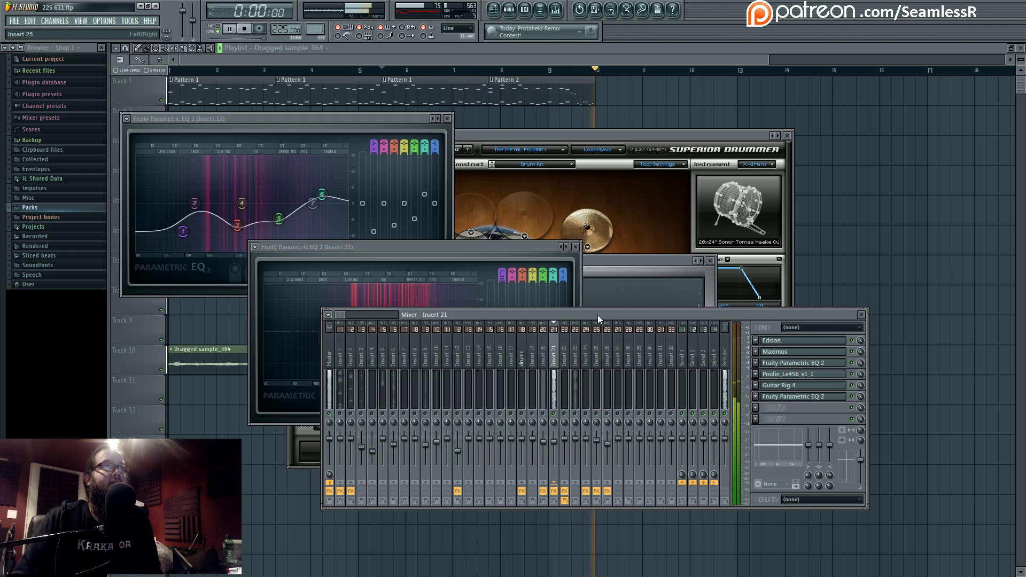
click(546, 405)
click(791, 397)
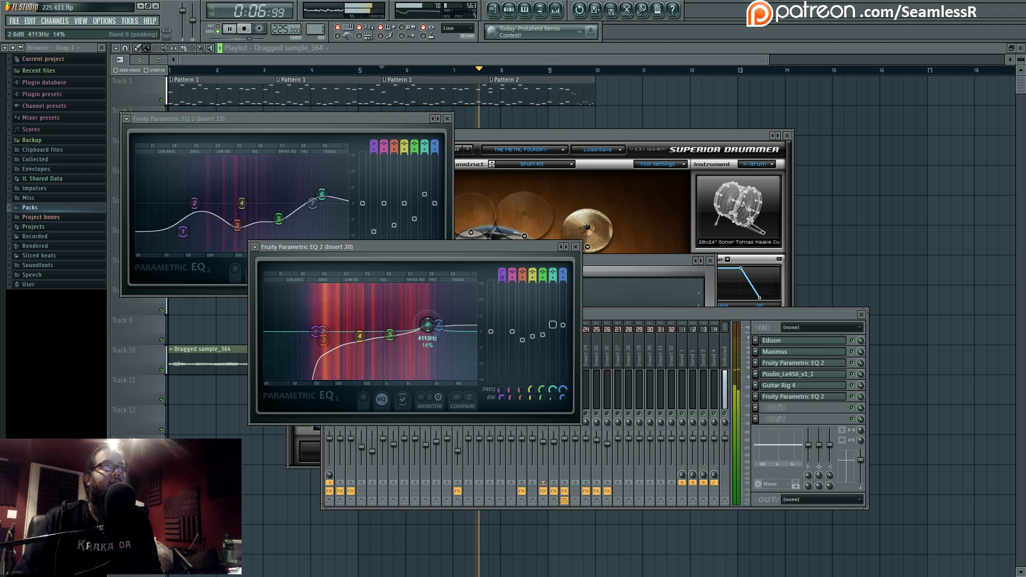
mouse_move(428, 324)
mouse_down()
mouse_move(402, 322)
mouse_move(427, 315)
mouse_up()
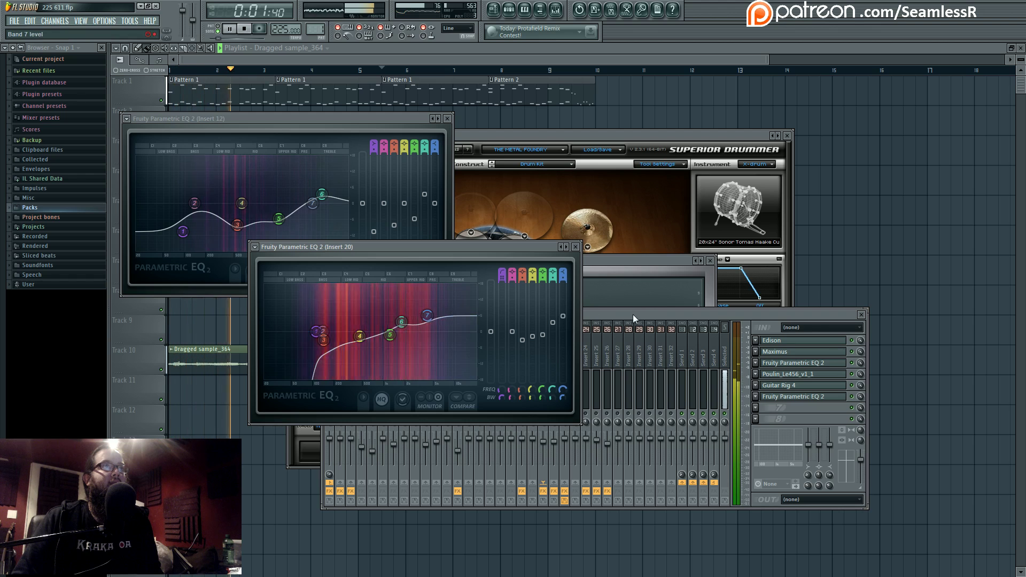
Check the mix with Insert 21 muted, select the Master track and clear all open windows off the playlist
click(633, 318)
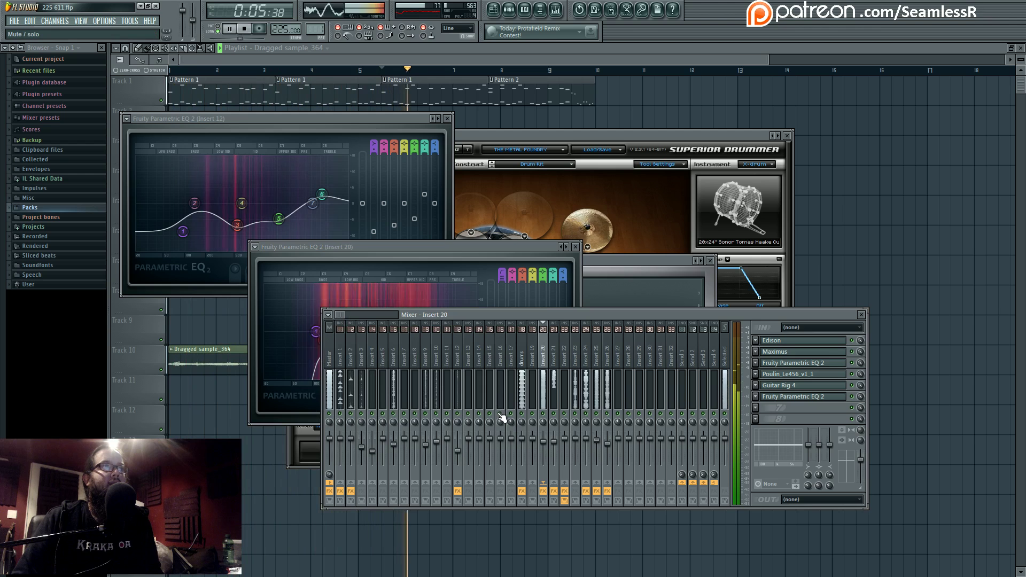
click(556, 413)
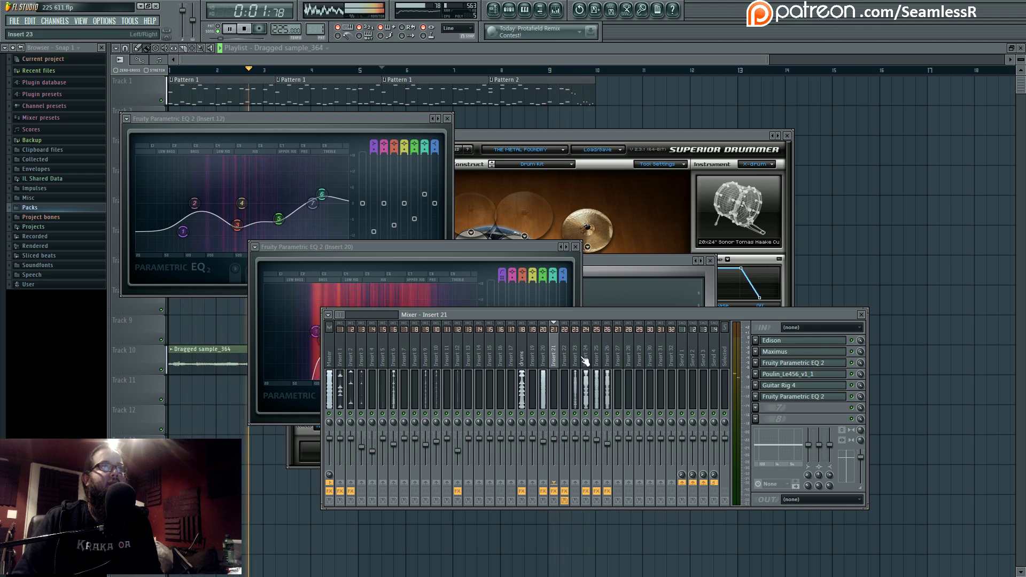
click(331, 358)
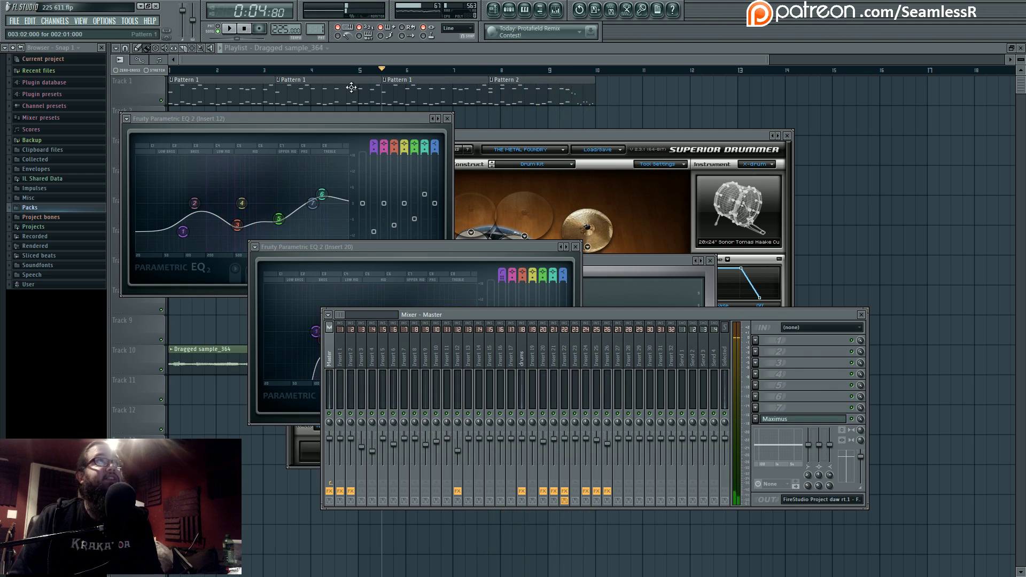
key(F12)
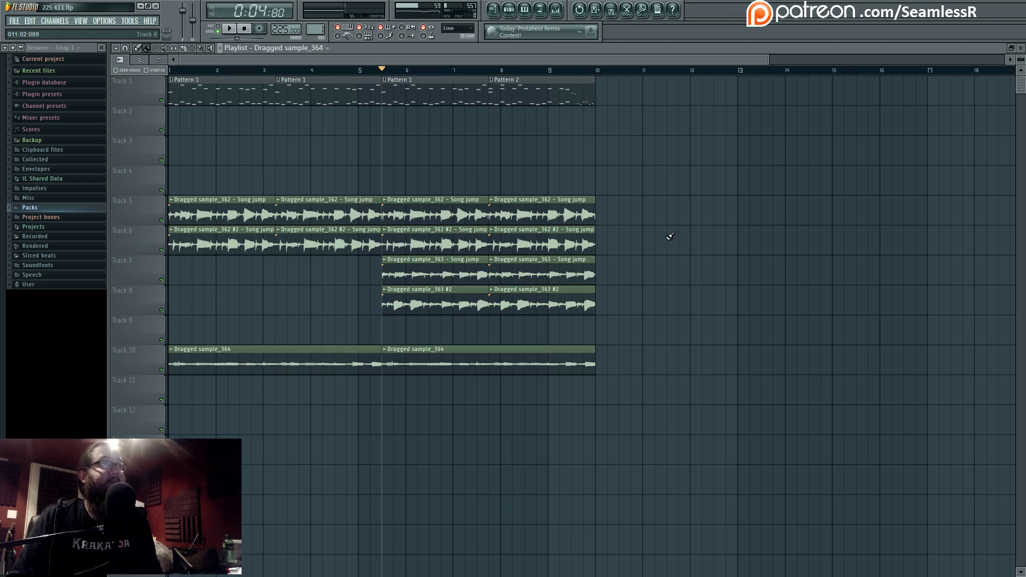